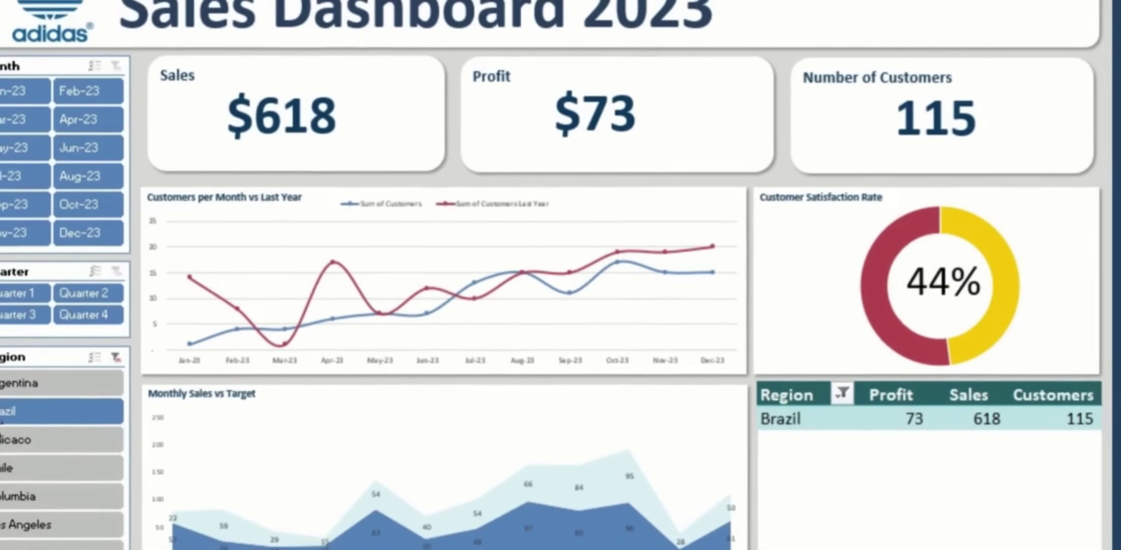
# Filter the dashboard to the Argentina and Chile regions and Quarter 4.
pyautogui.keyDown('ctrl'); pyautogui.click(45, 385); pyautogui.keyUp('ctrl')
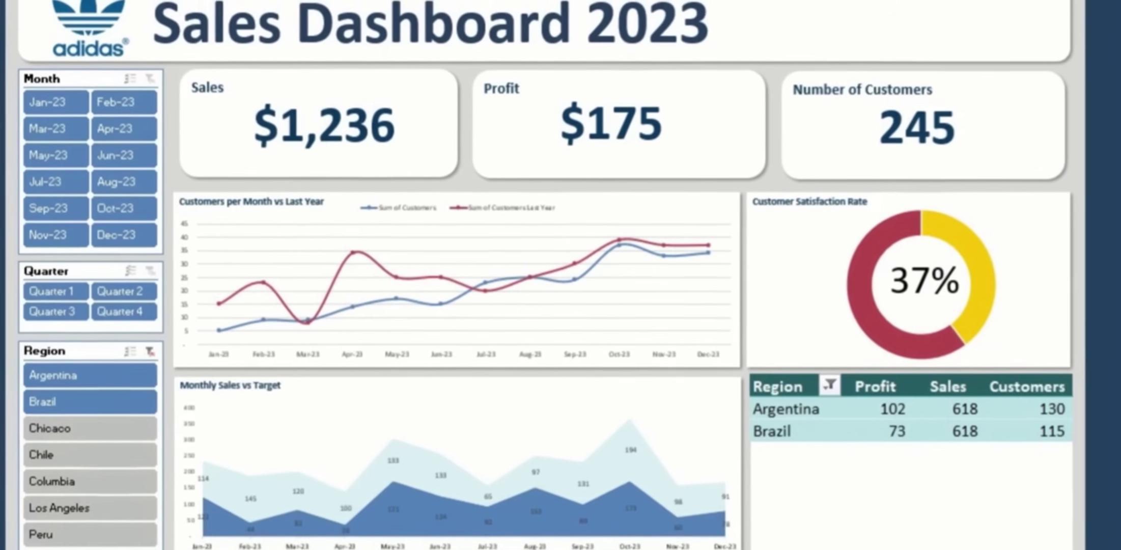
pyautogui.keyDown('ctrl'); pyautogui.click(77, 448); pyautogui.keyUp('ctrl')
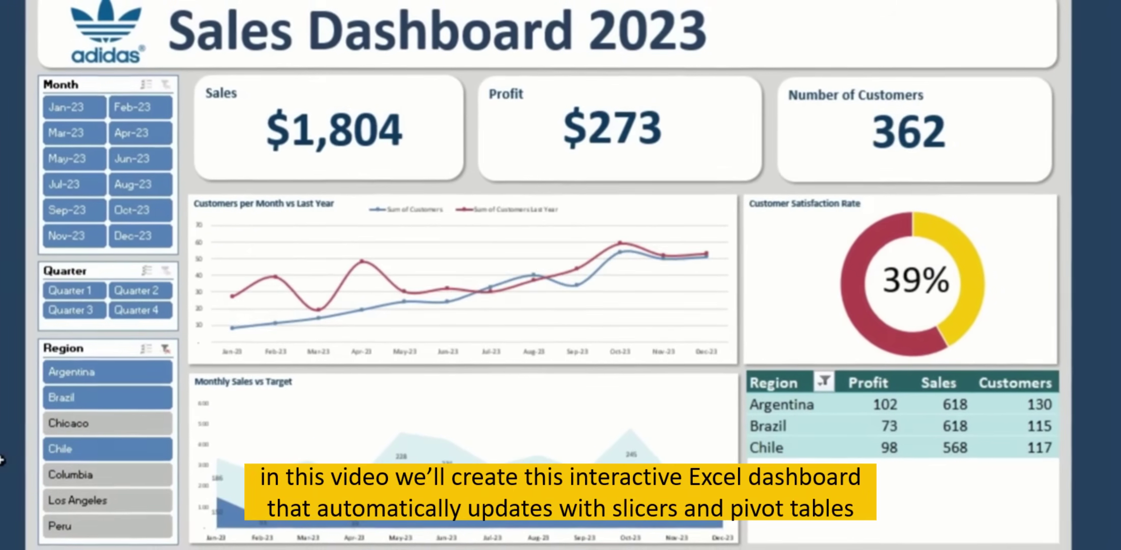
pyautogui.keyDown('ctrl'); pyautogui.click(25, 349); pyautogui.keyUp('ctrl')
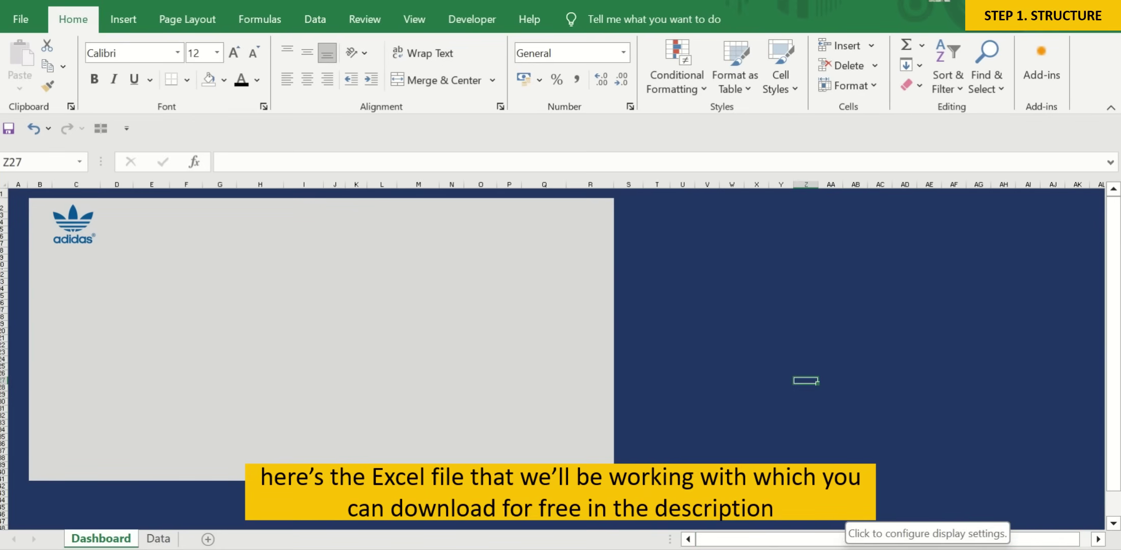
# AutoFit columns A, B and D on the Data sheet, then go back to the Dashboard sheet.
pyautogui.click(545, 381)
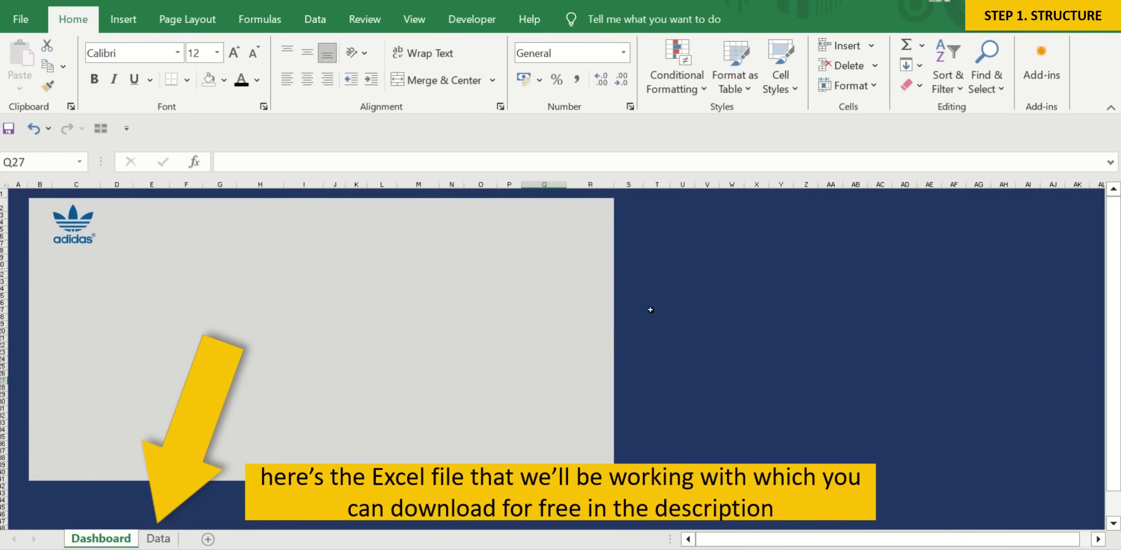
pyautogui.click(172, 538)
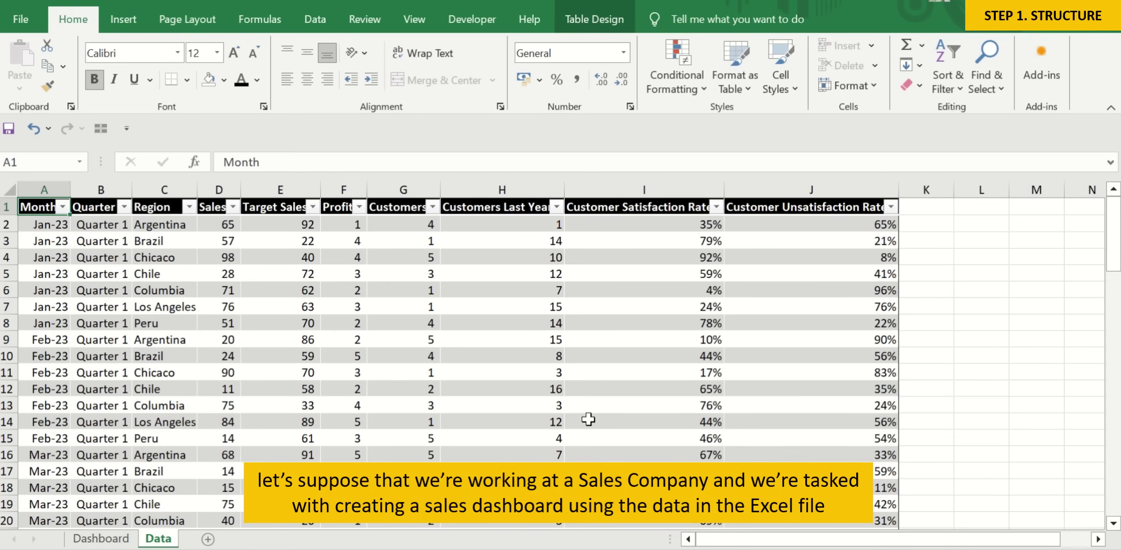
pyautogui.doubleClick(72, 188)
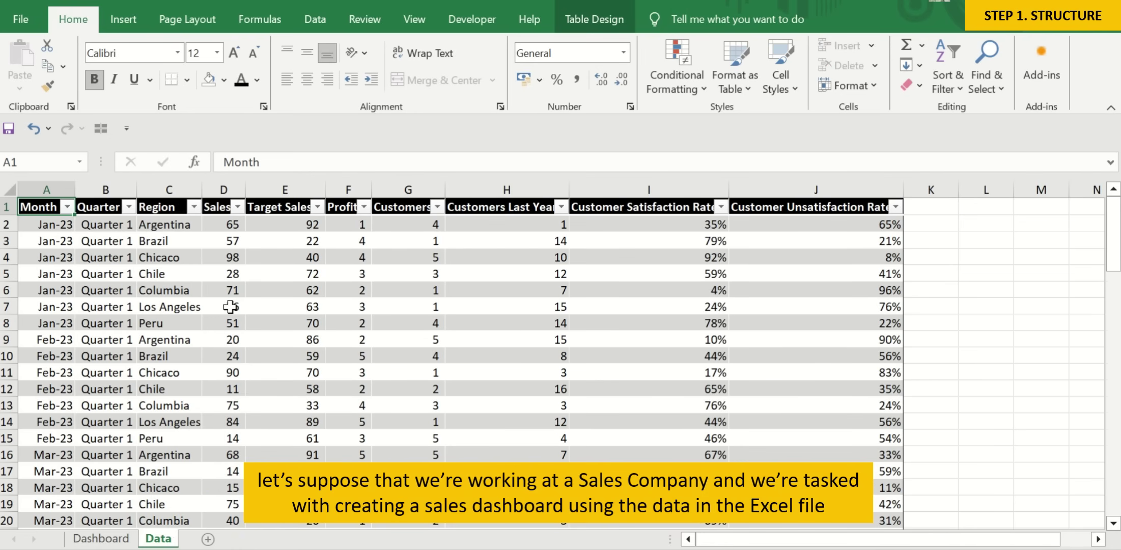
pyautogui.doubleClick(137, 189)
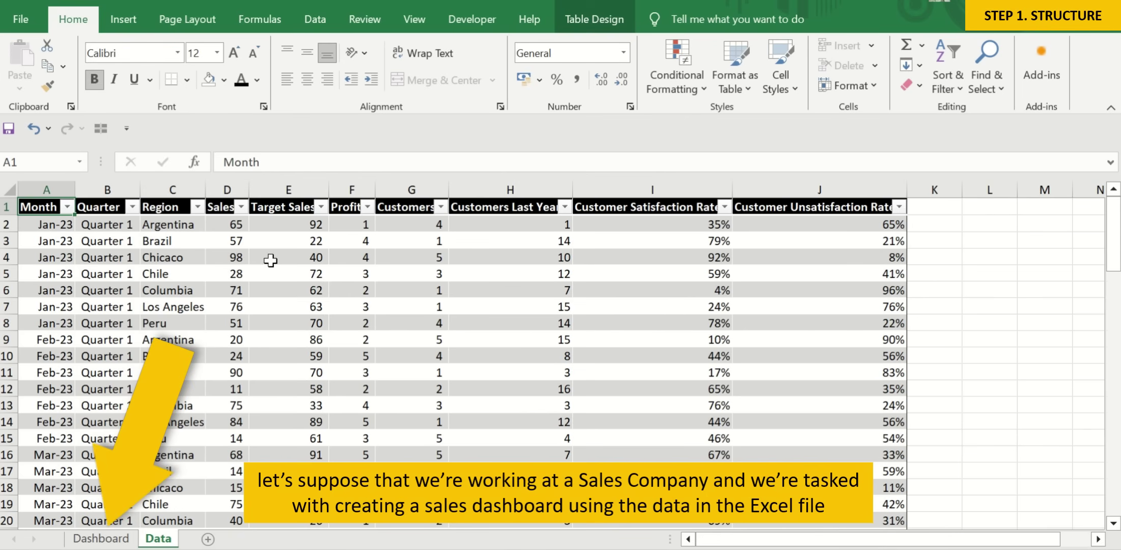
pyautogui.doubleClick(249, 188)
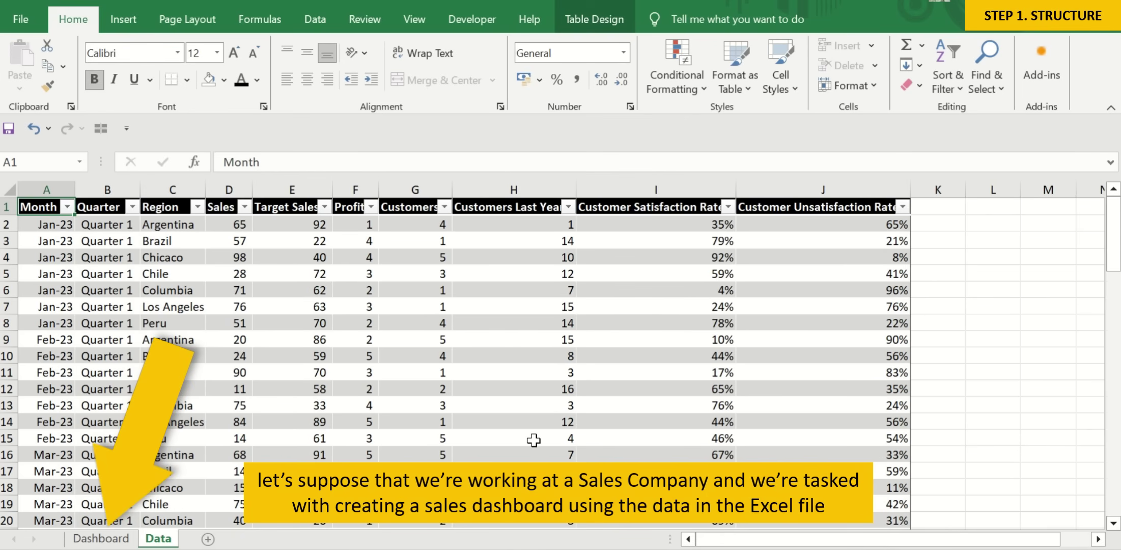
pyautogui.click(128, 540)
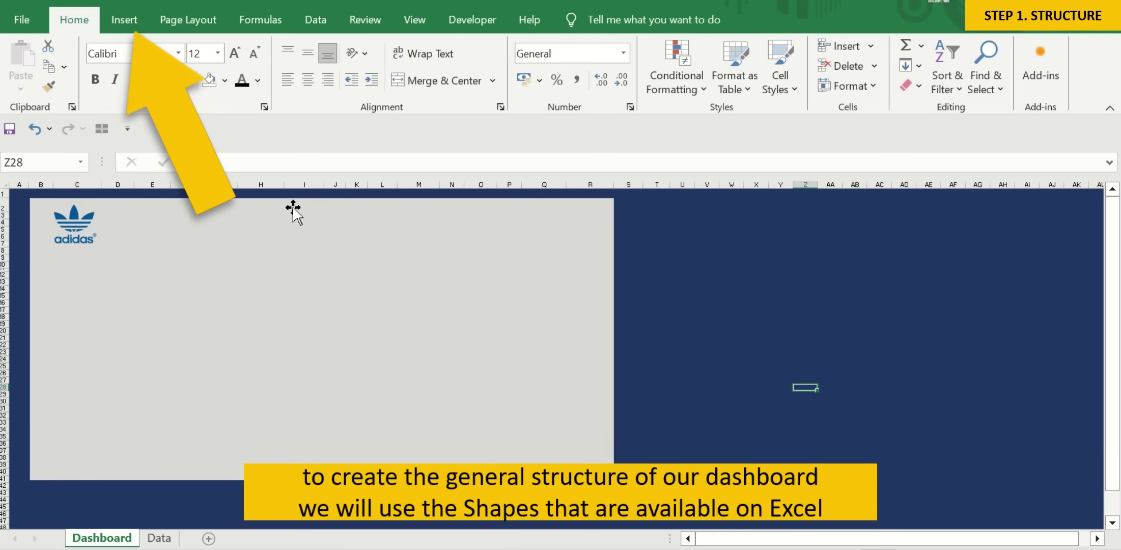
# Draw a rounded rectangle across the top of the grey dashboard panel.
pyautogui.click(120, 28)
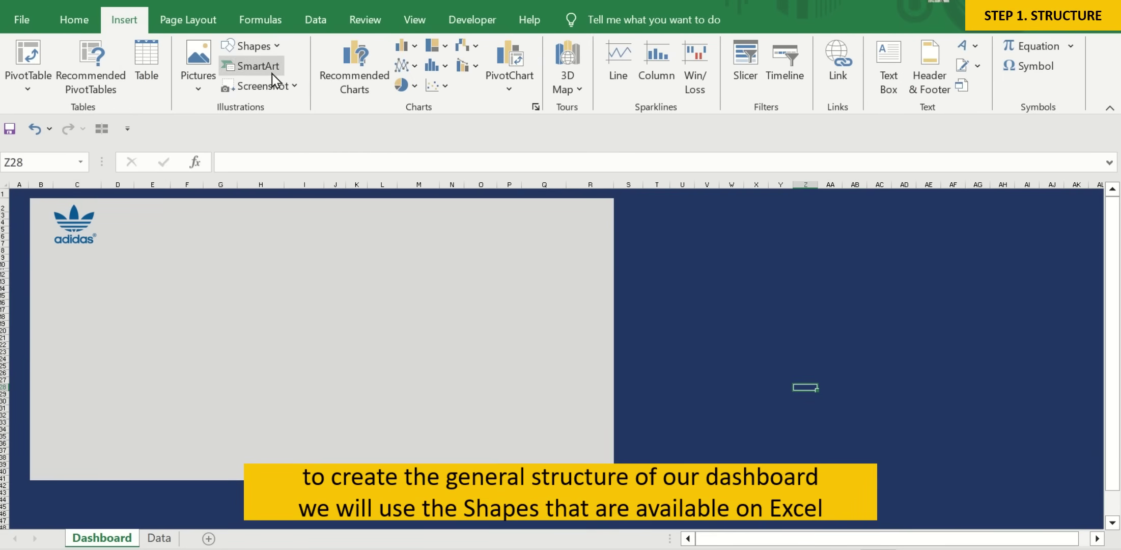
pyautogui.click(281, 46)
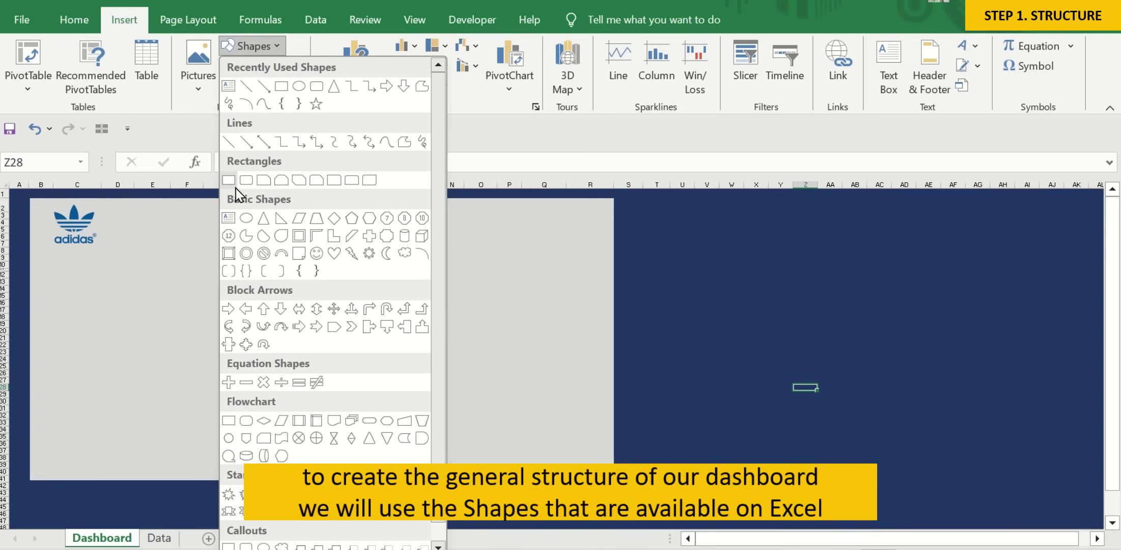
pyautogui.click(247, 182)
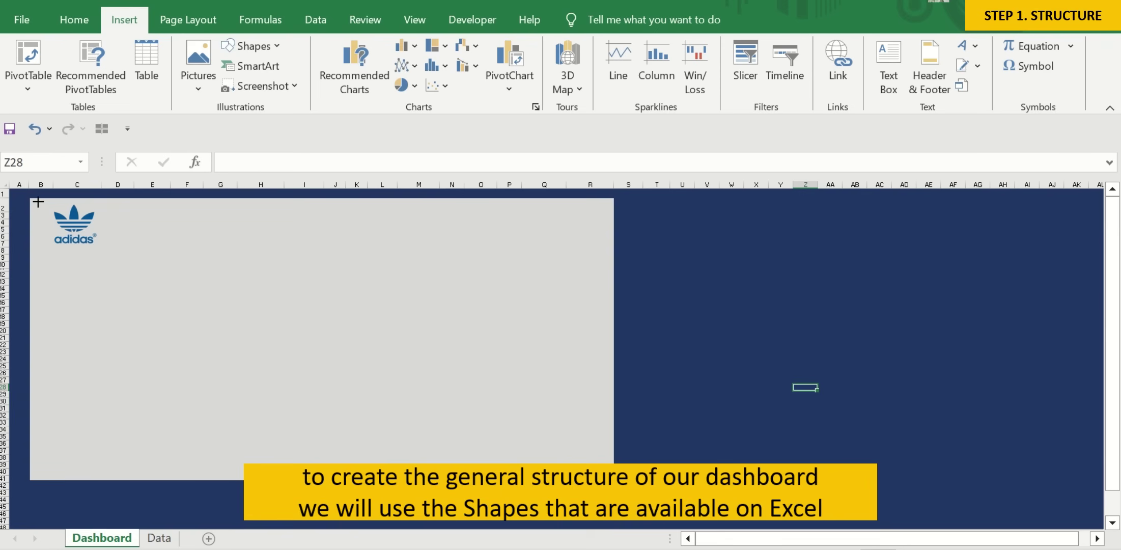
pyautogui.moveTo(38, 202)
pyautogui.mouseDown()
pyautogui.moveTo(623, 241)
pyautogui.moveTo(600, 249)
pyautogui.mouseUp()
pyautogui.click(597, 239)
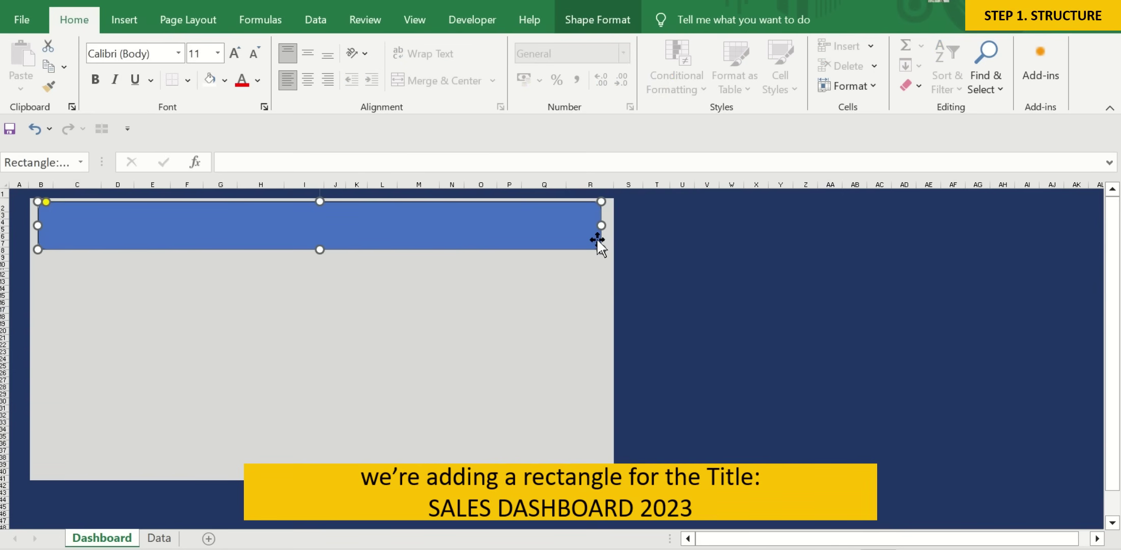
# Give the title rectangle a white fill and no outline.
pyautogui.click(626, 22)
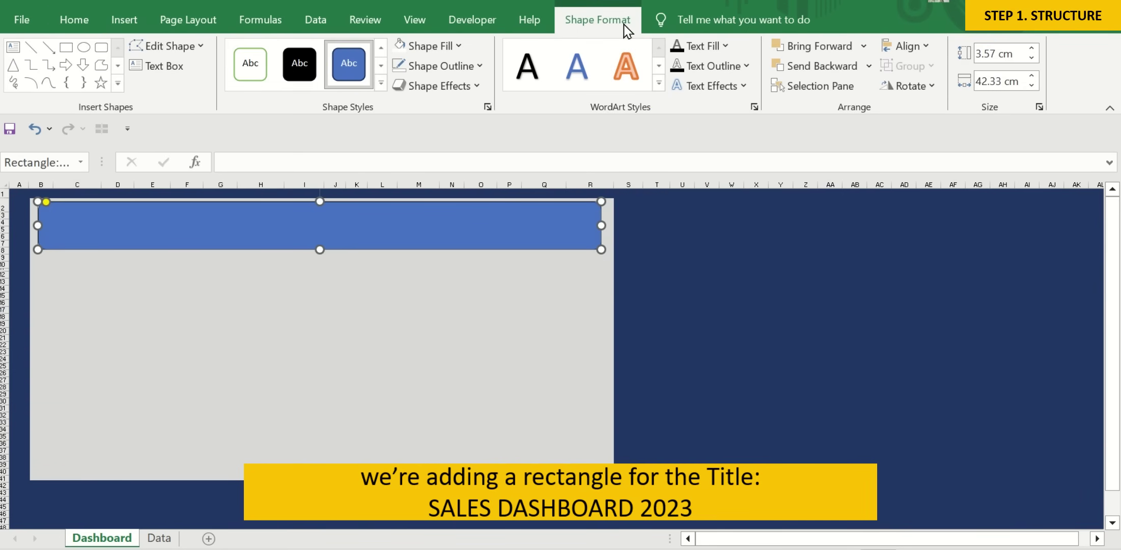
pyautogui.click(459, 46)
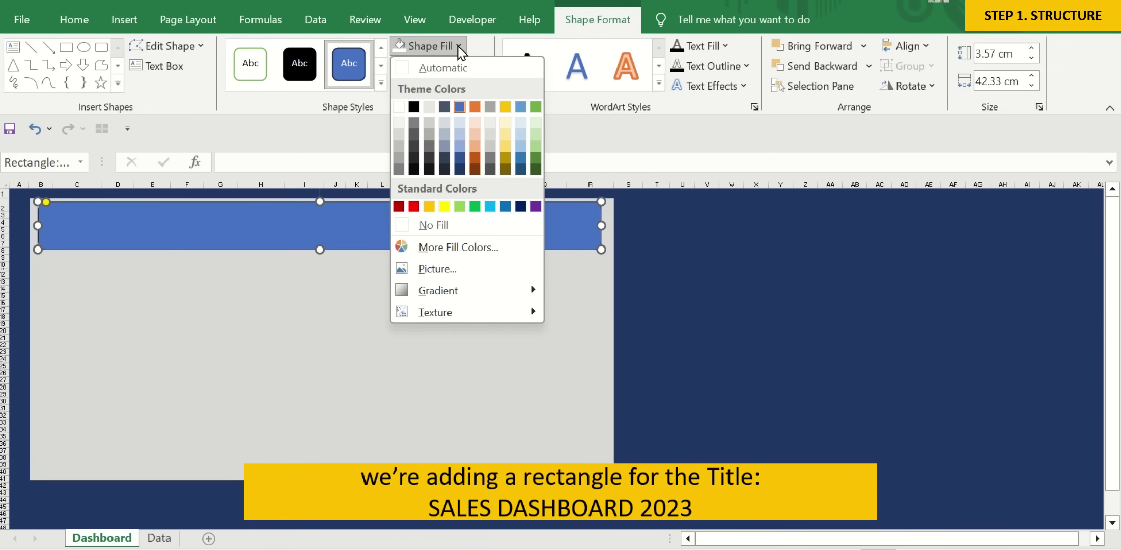
pyautogui.click(399, 107)
pyautogui.click(682, 276)
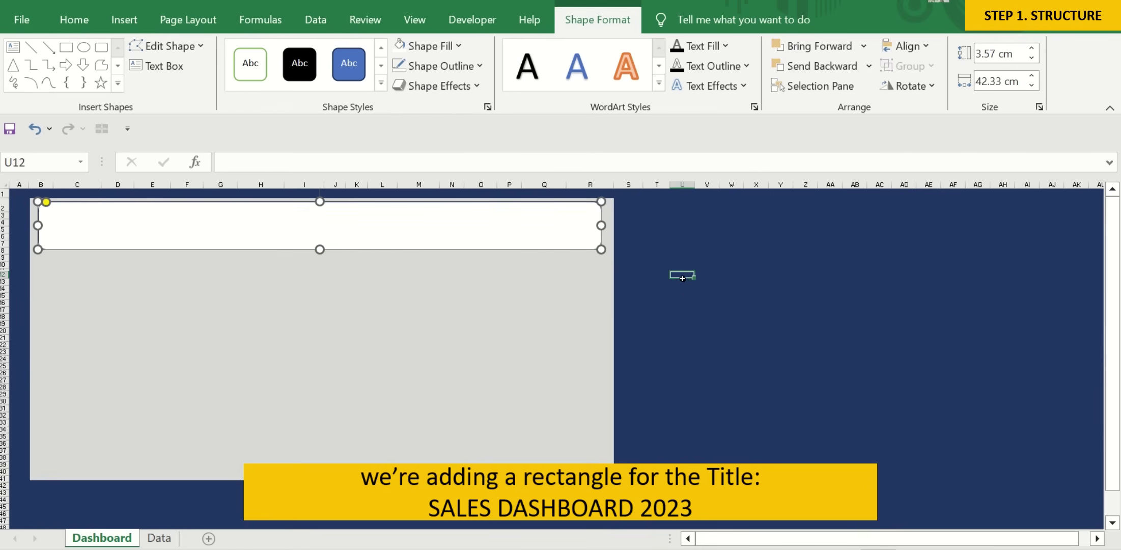
pyautogui.click(598, 249)
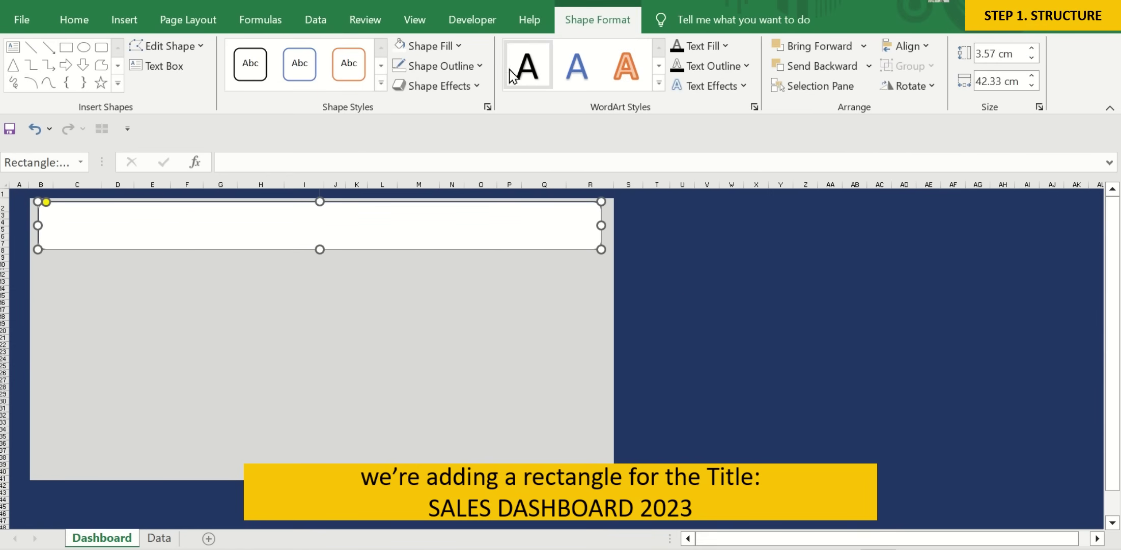
pyautogui.click(479, 66)
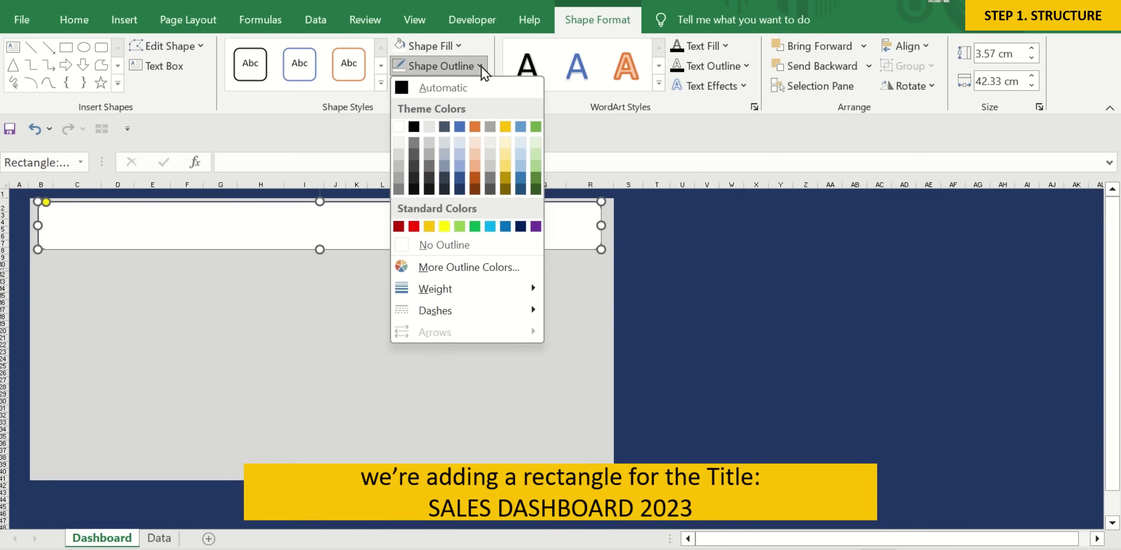
pyautogui.click(496, 245)
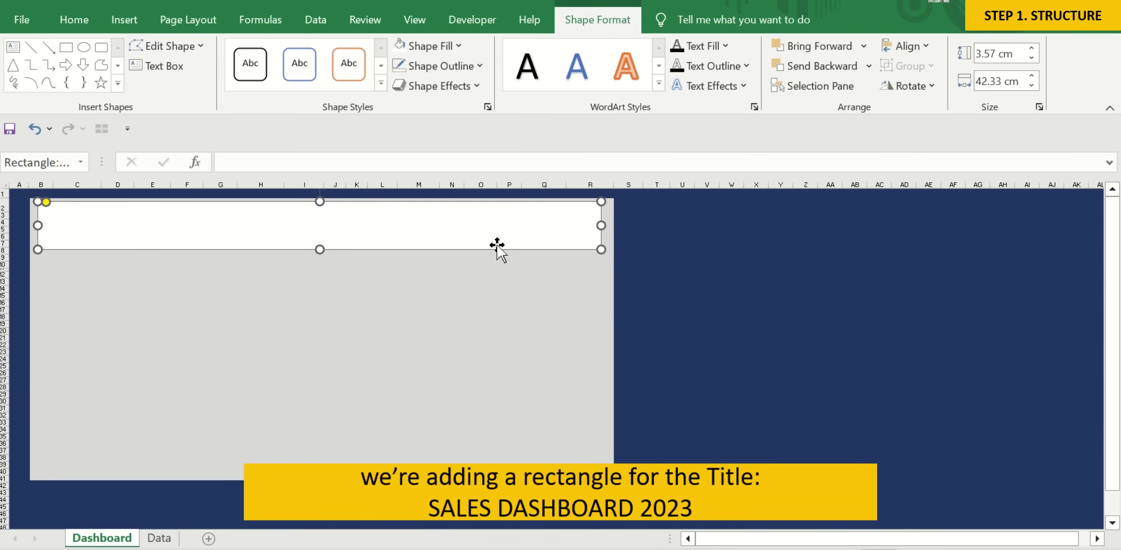
# Send the title rectangle behind the adidas logo.
pyautogui.click(723, 281)
pyautogui.click(732, 258)
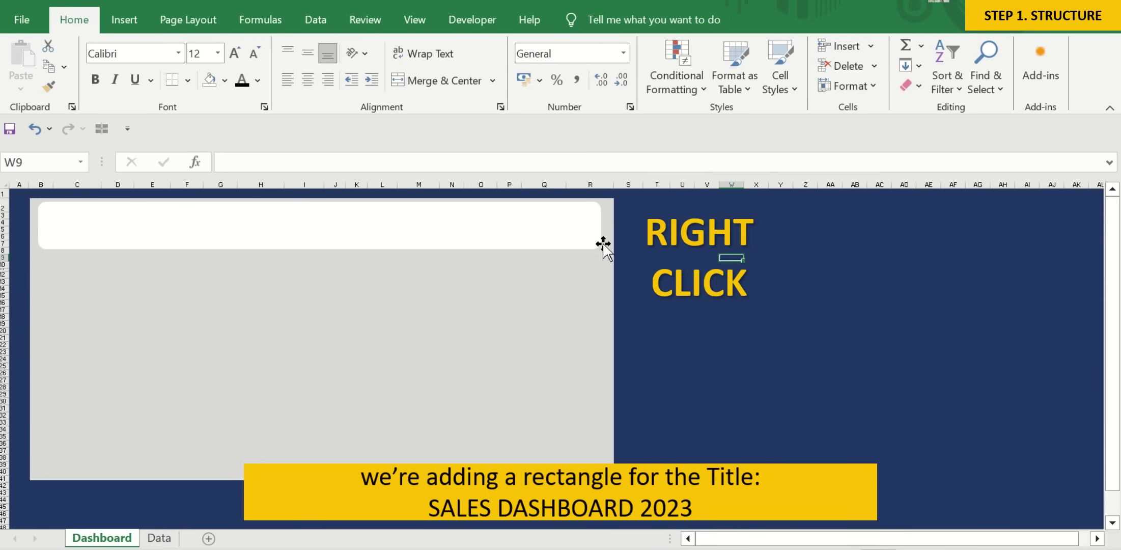
pyautogui.rightClick(598, 244)
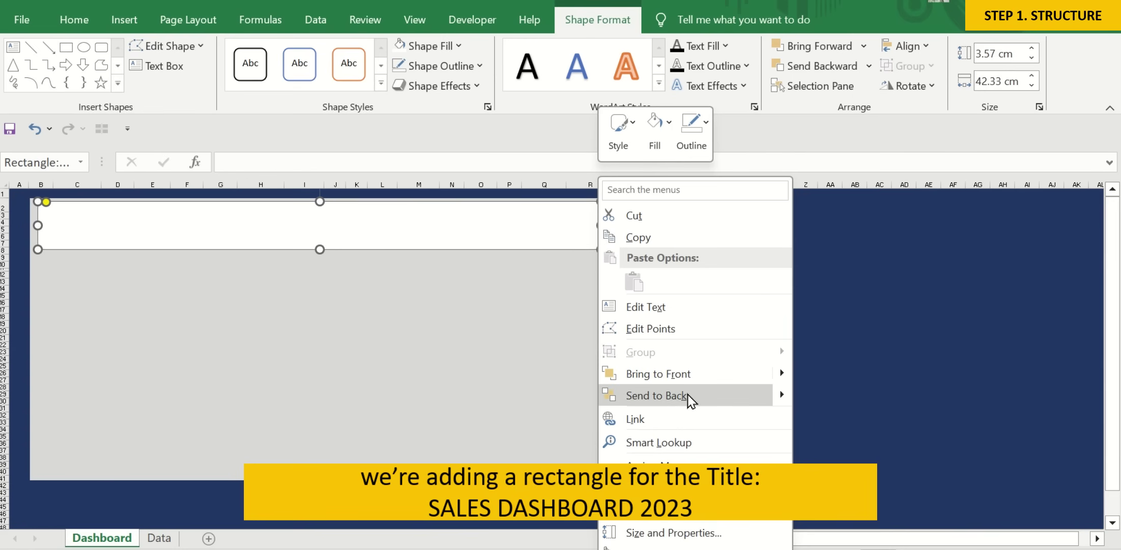
pyautogui.moveTo(656, 396)
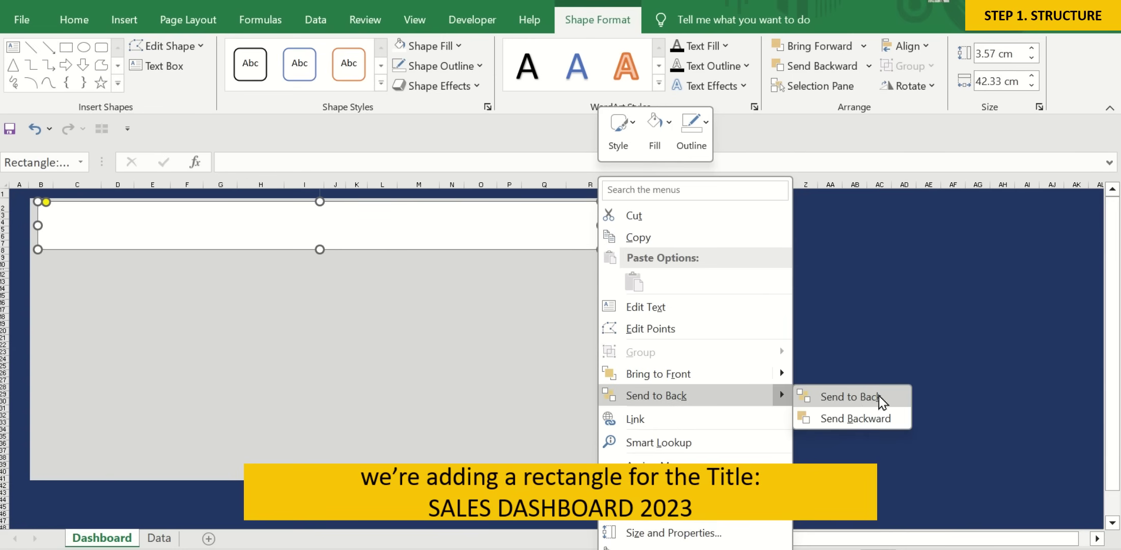
pyautogui.click(855, 418)
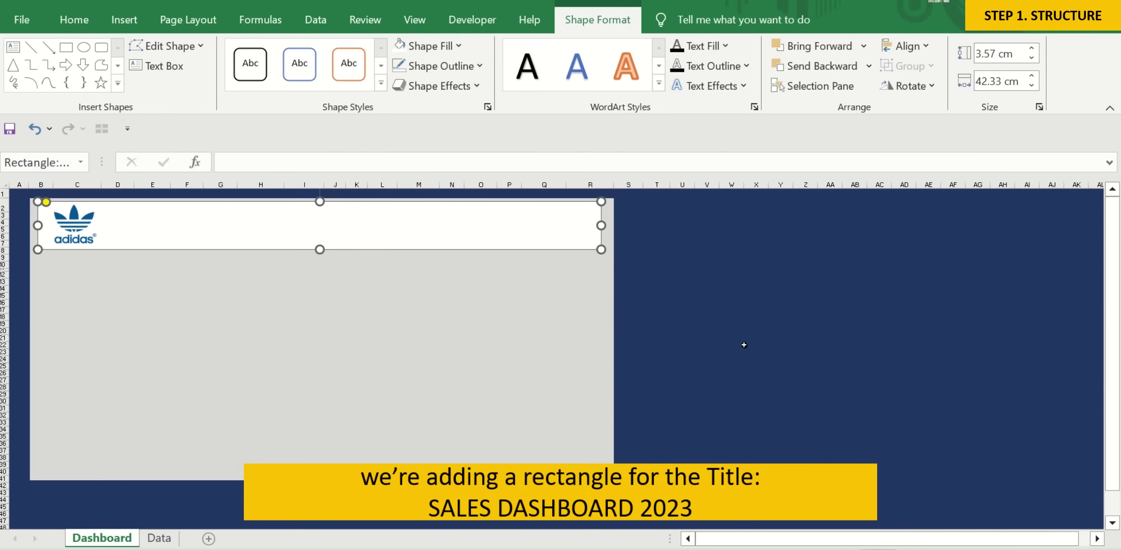
pyautogui.click(748, 282)
pyautogui.click(576, 240)
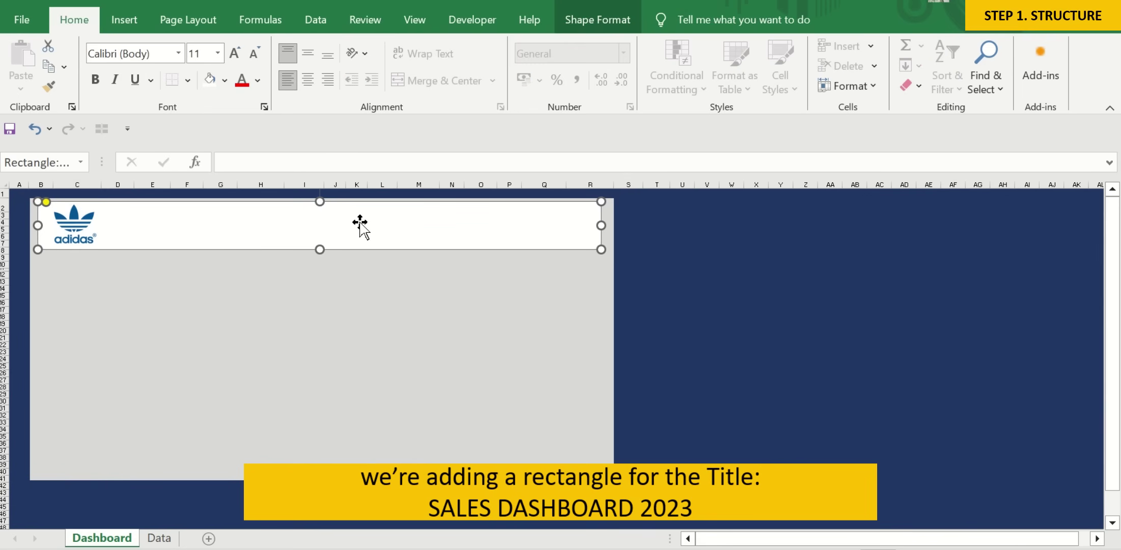
# Type 'SALES DASHBOARD 2023' in the banner as dark-blue, bold, 72 pt text.
pyautogui.click(258, 84)
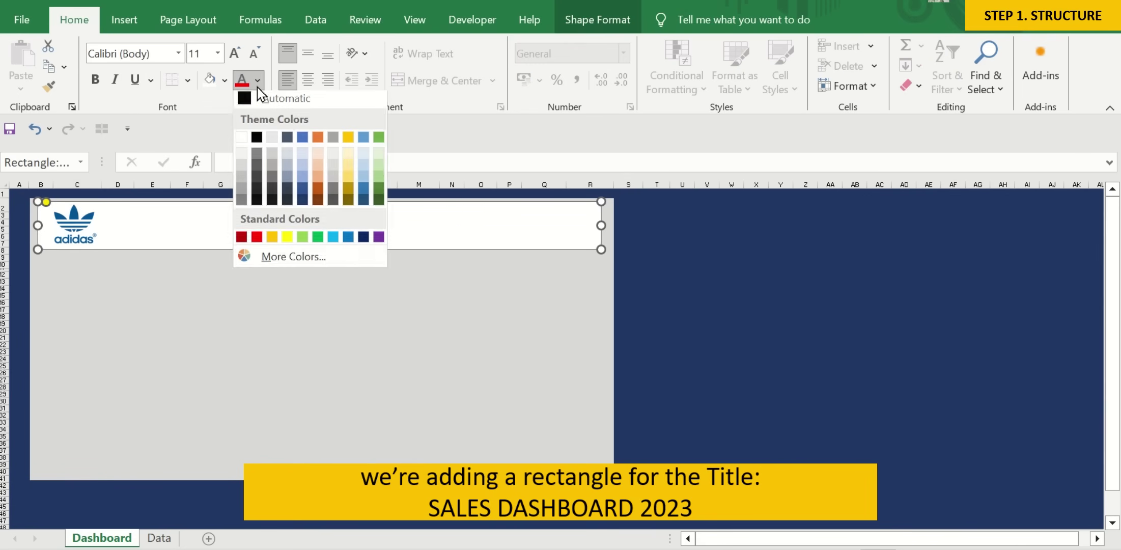
pyautogui.click(304, 206)
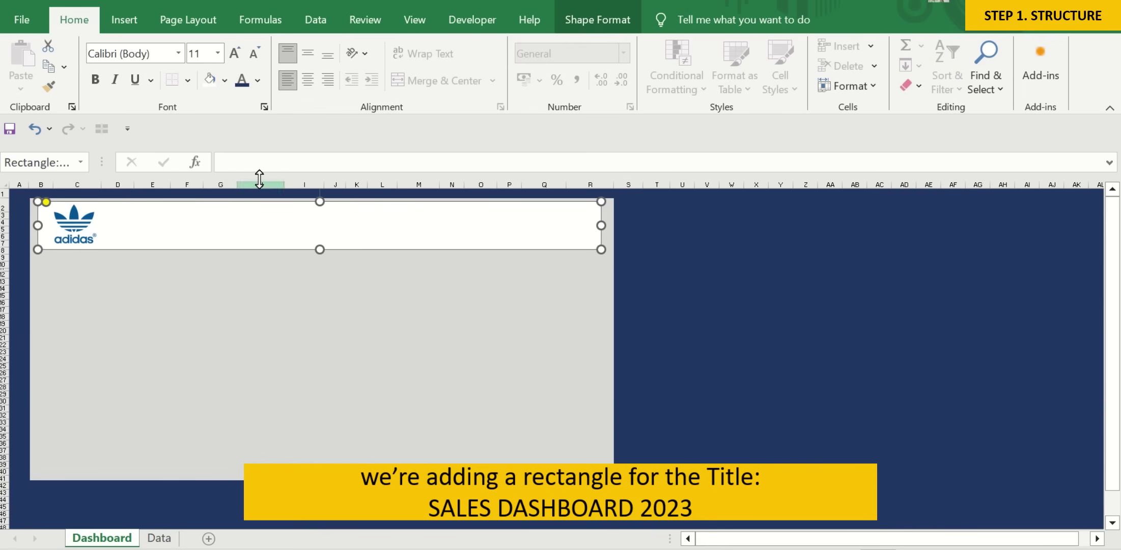
pyautogui.click(97, 82)
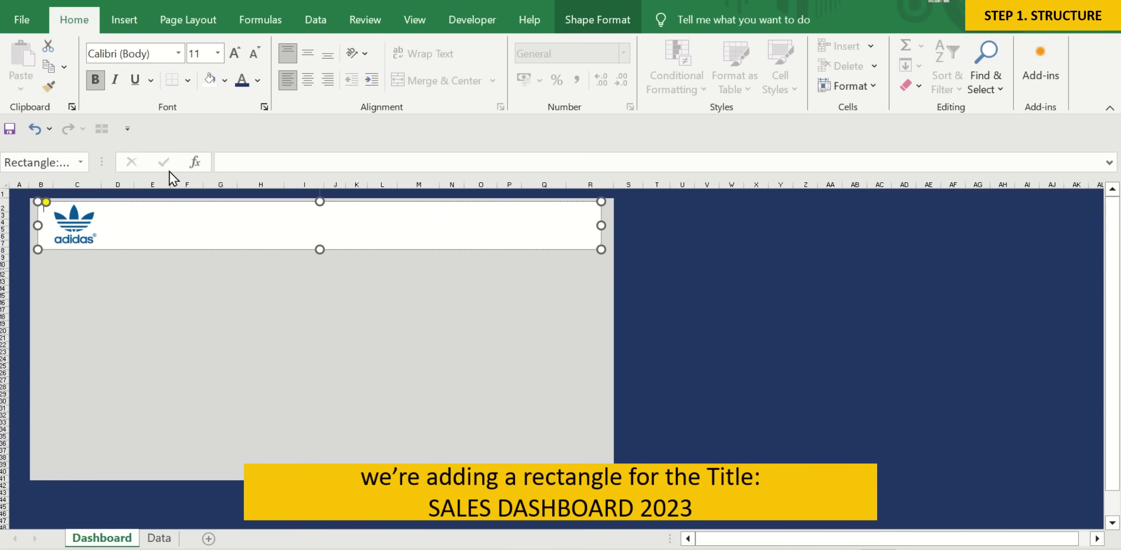
pyautogui.click(198, 51)
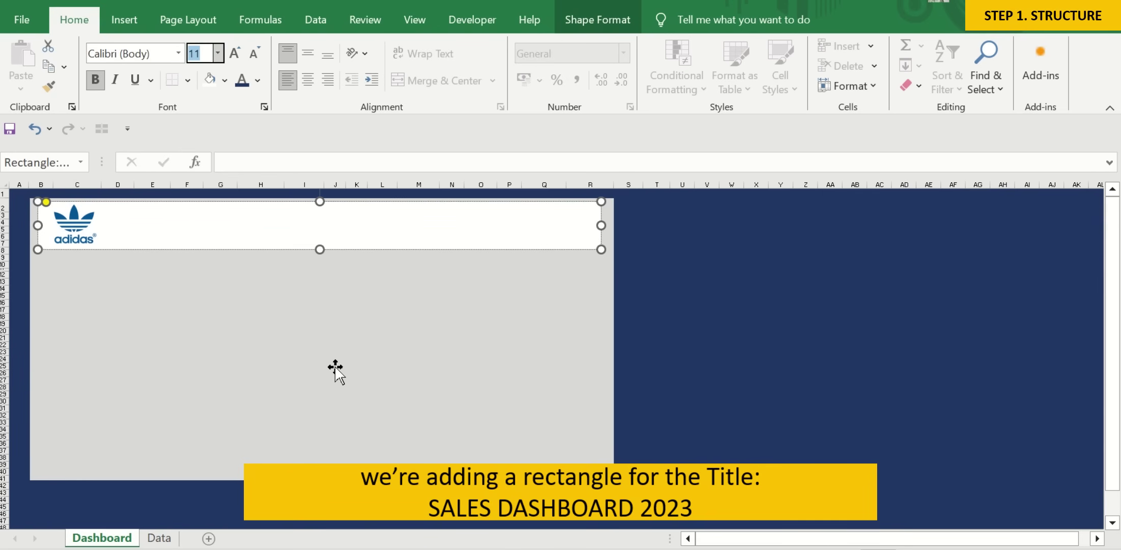
pyautogui.write('72')
pyautogui.press('Return')
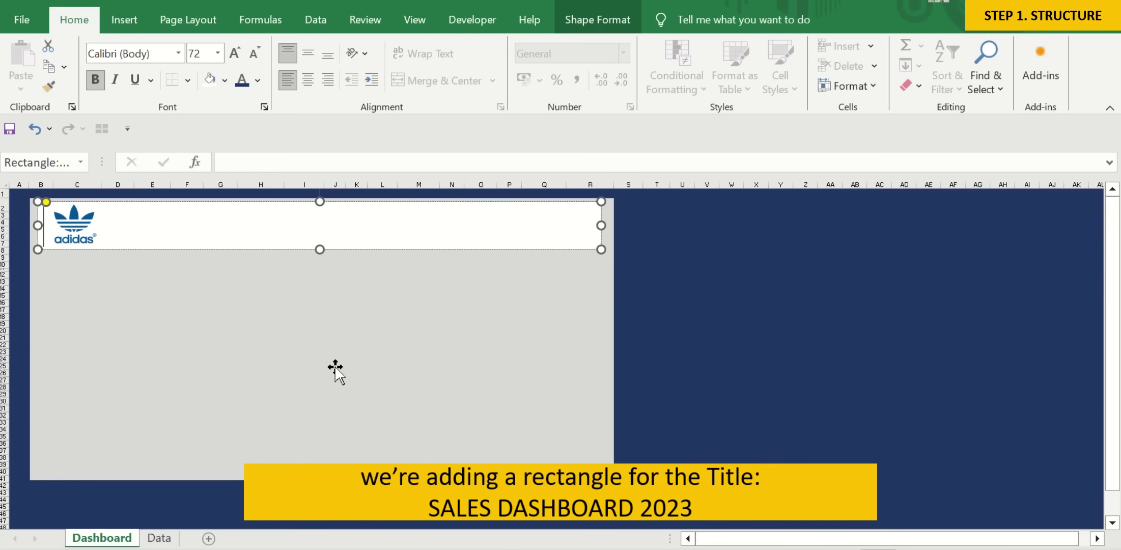
pyautogui.write('SALES')
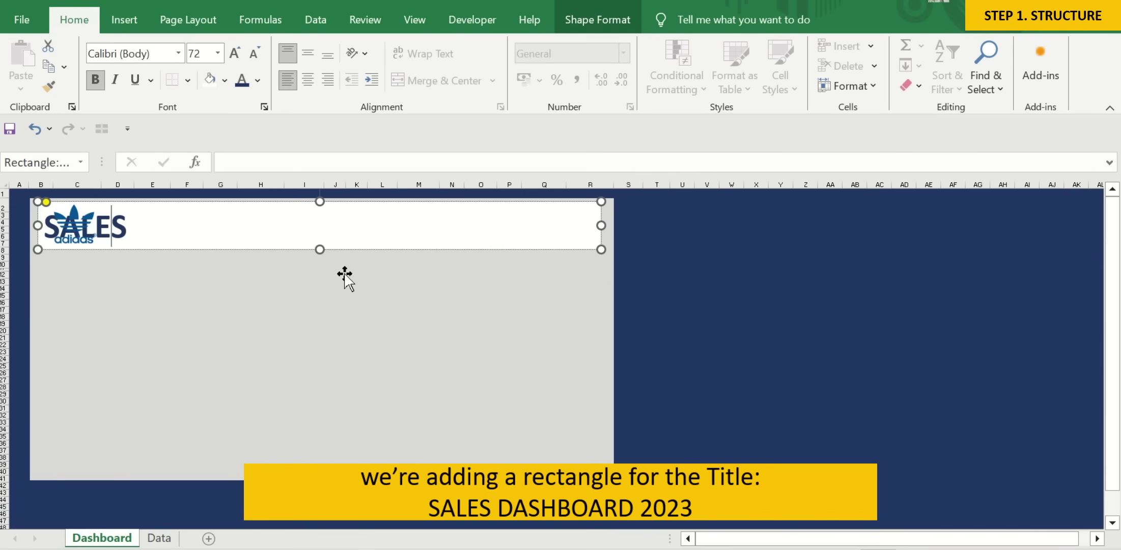
pyautogui.write(' DASHBO')
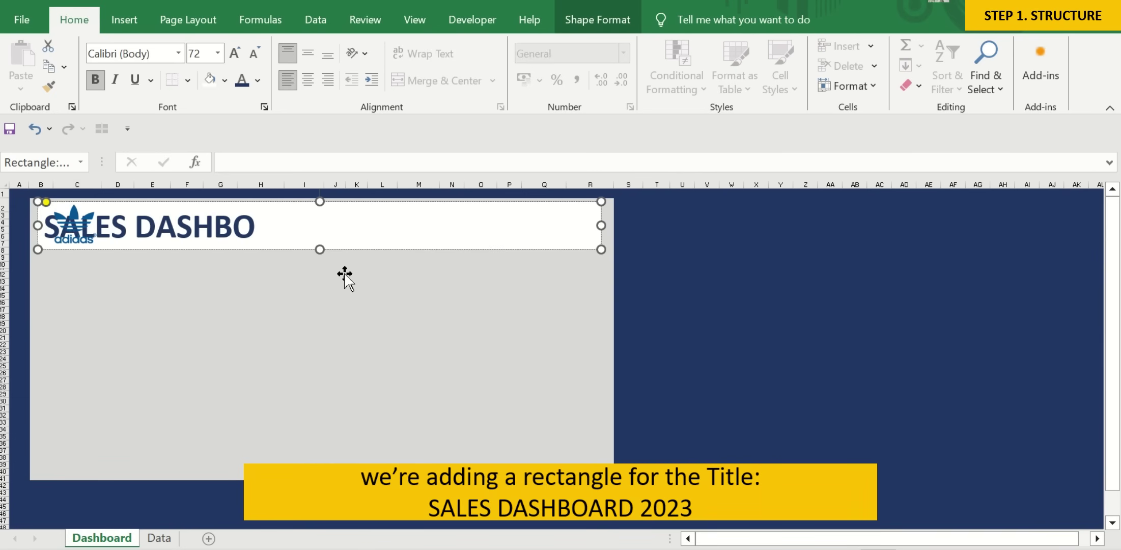
pyautogui.write('ARD 202')
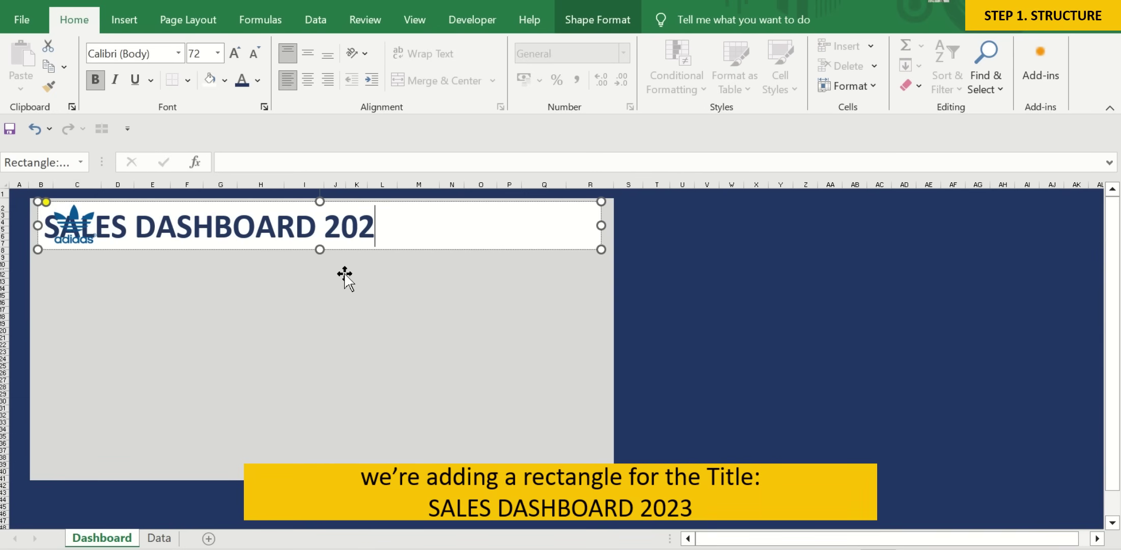
pyautogui.write('3')
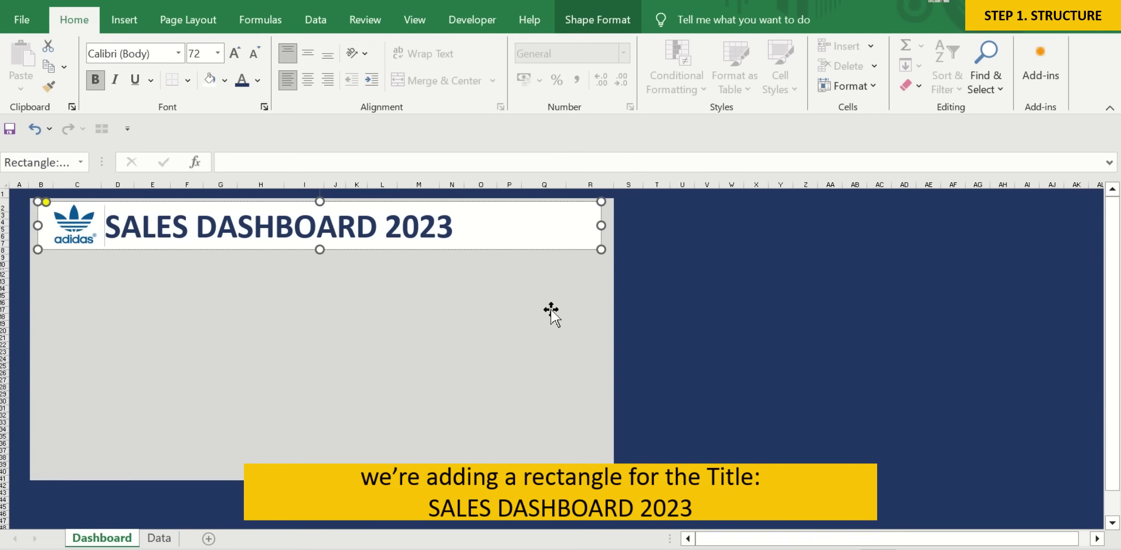
pyautogui.click(755, 268)
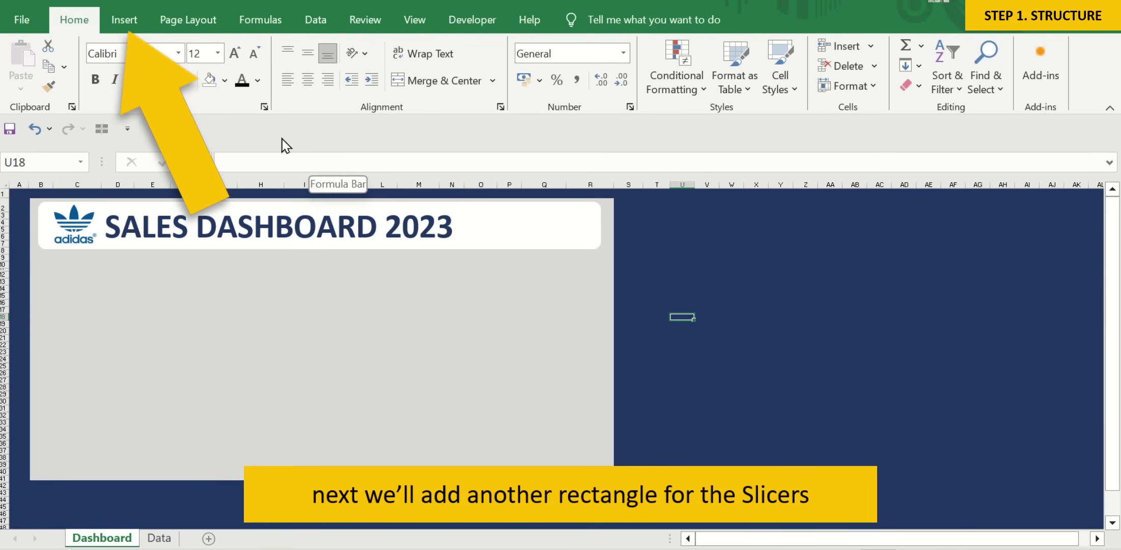
# Draw a tall rectangle down the left side below the title banner.
pyautogui.click(125, 20)
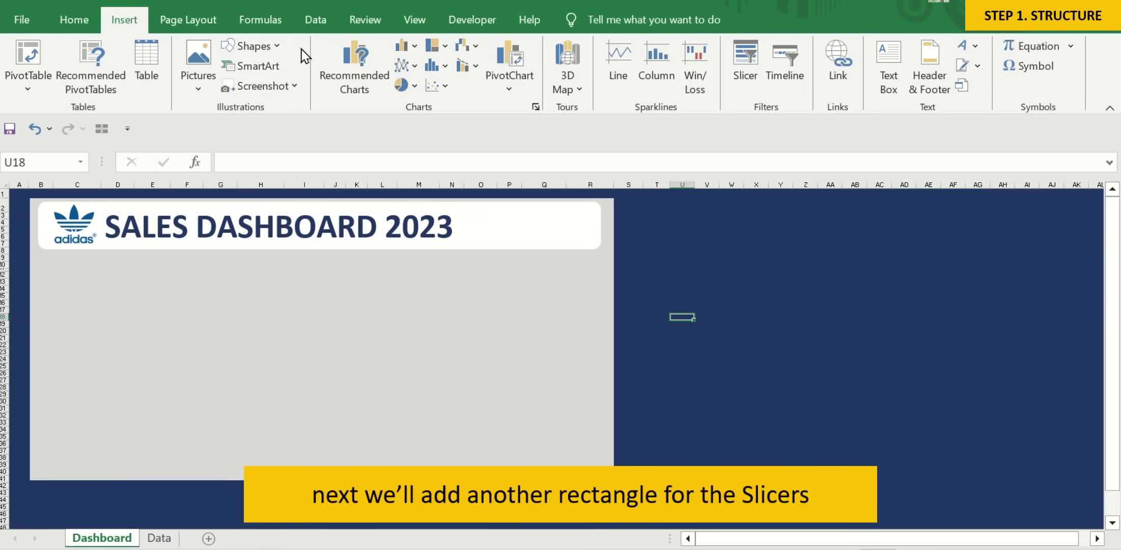
pyautogui.click(280, 51)
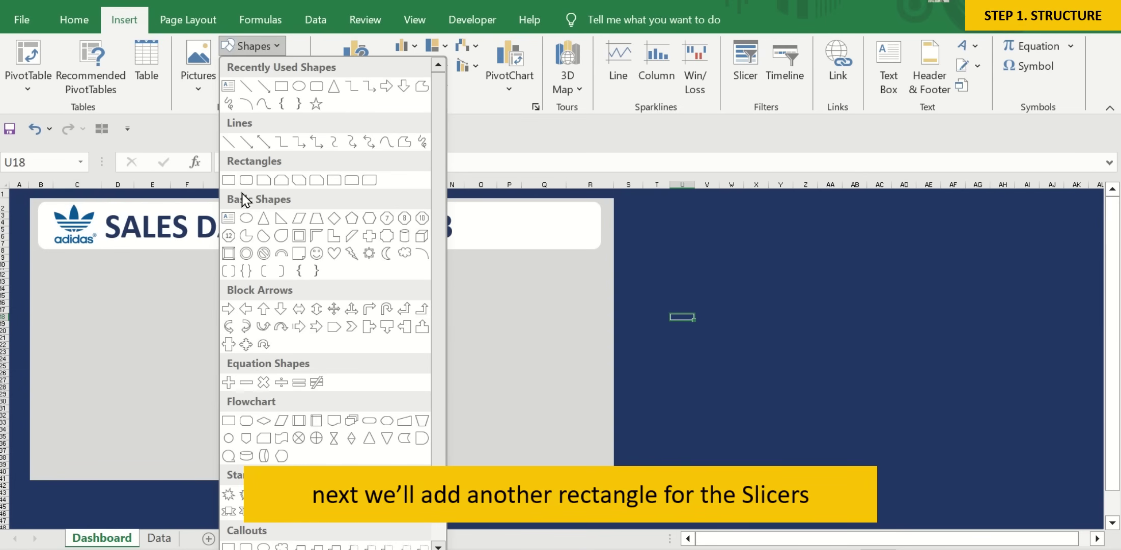
pyautogui.click(228, 180)
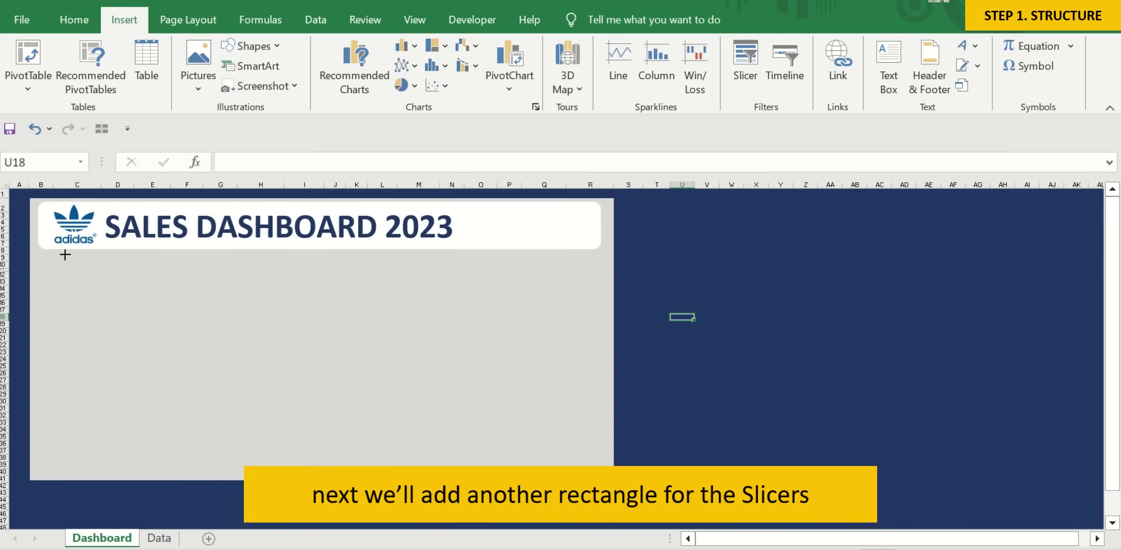
pyautogui.moveTo(41, 252)
pyautogui.mouseDown()
pyautogui.moveTo(135, 464)
pyautogui.moveTo(124, 474)
pyautogui.mouseUp()
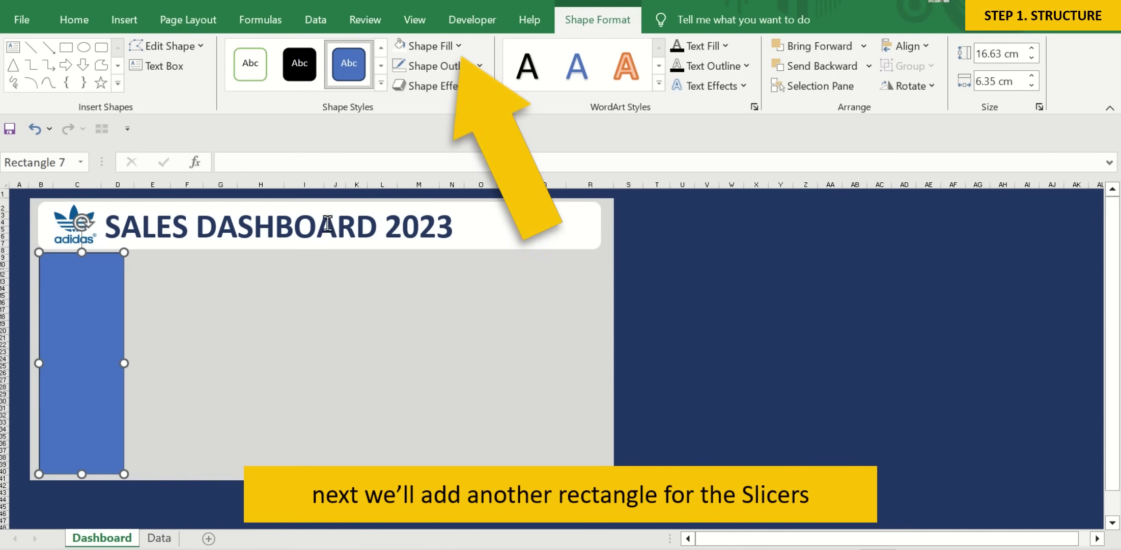
# Give the left panel a white fill and no outline.
pyautogui.click(463, 47)
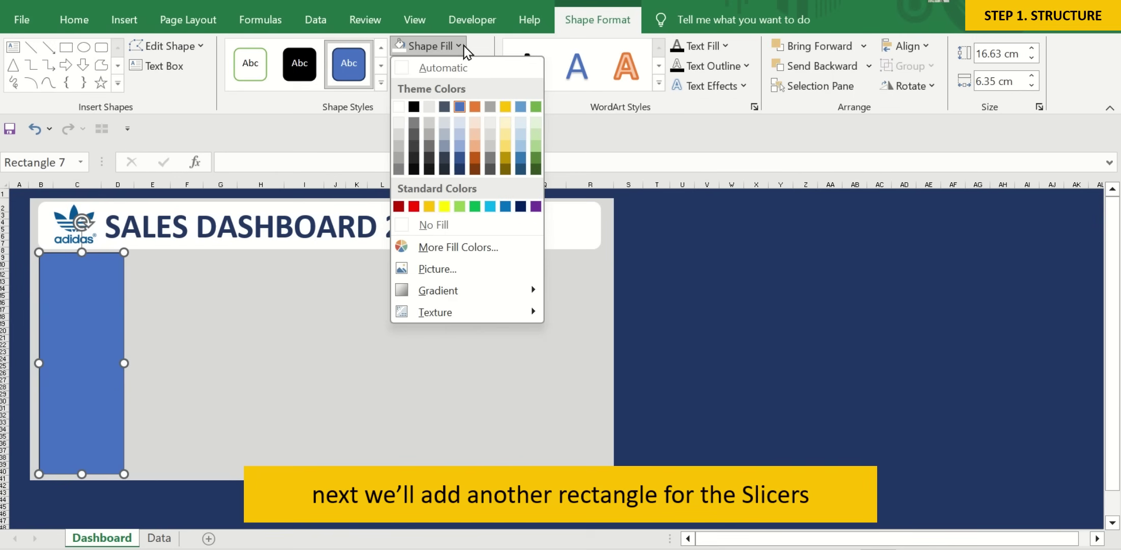
pyautogui.click(399, 106)
pyautogui.click(731, 316)
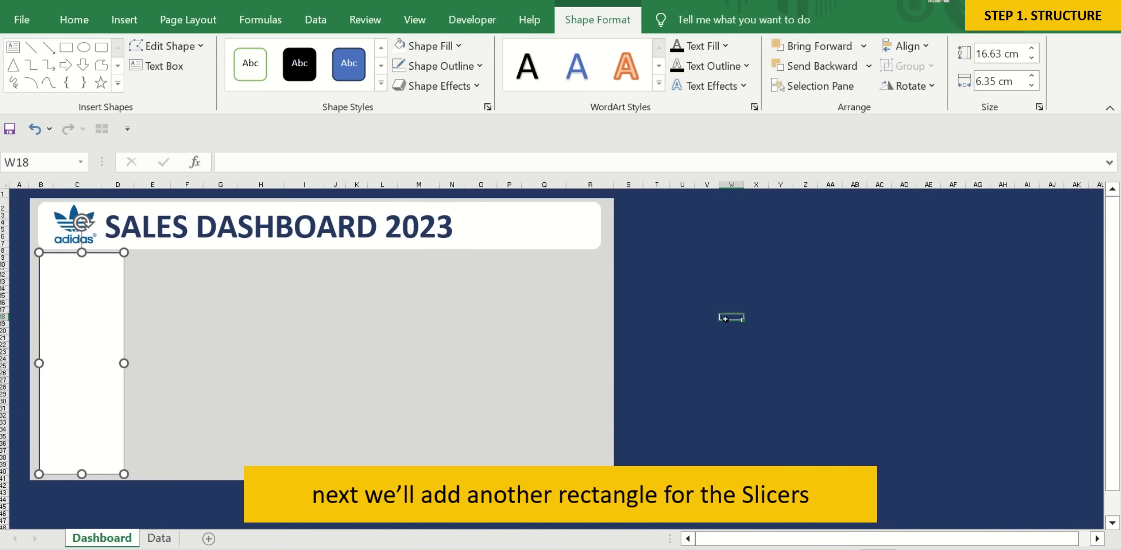
pyautogui.click(113, 370)
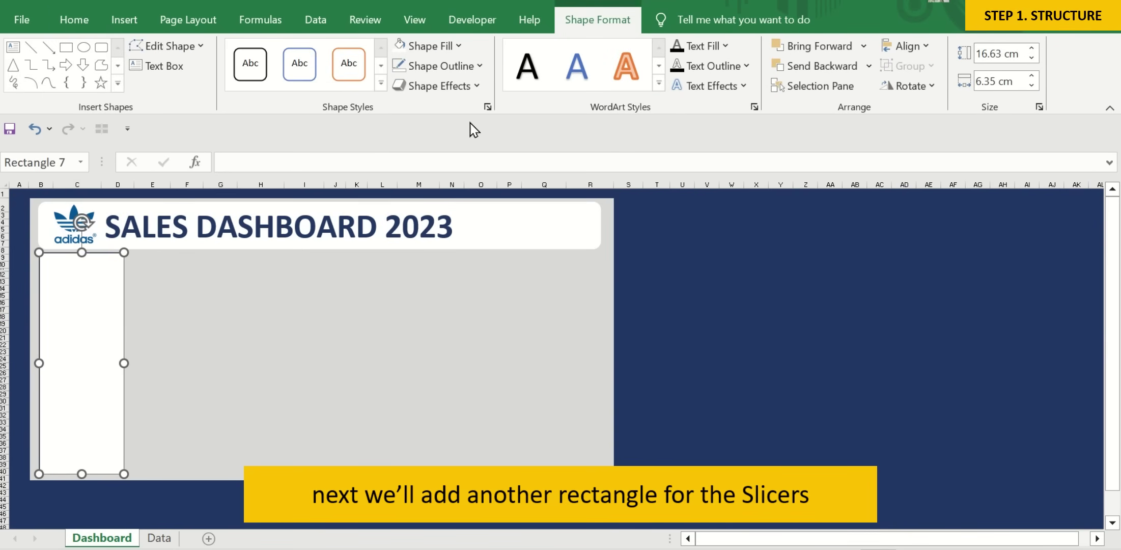
pyautogui.click(485, 67)
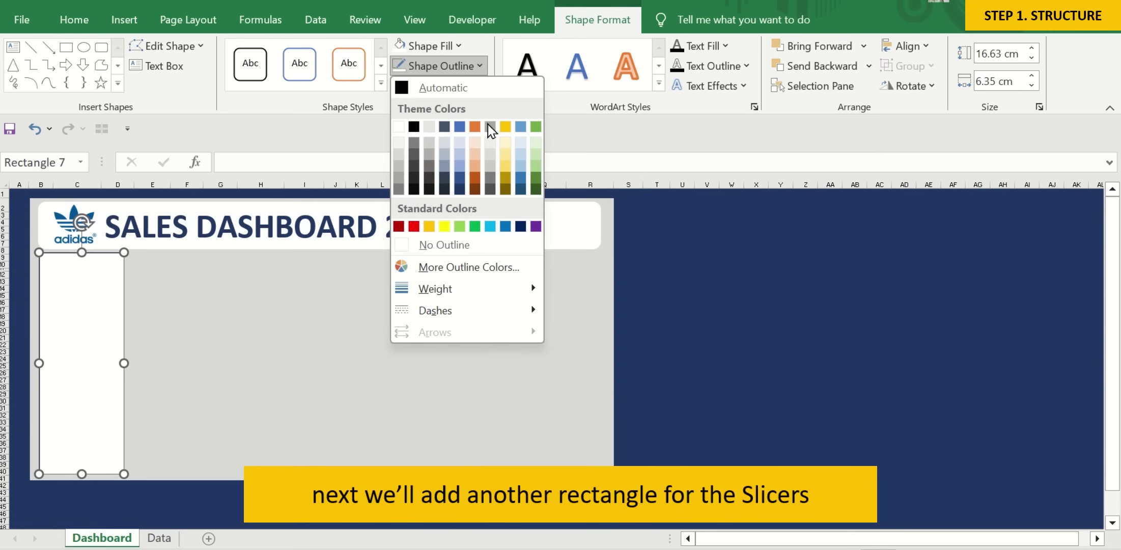
pyautogui.click(477, 246)
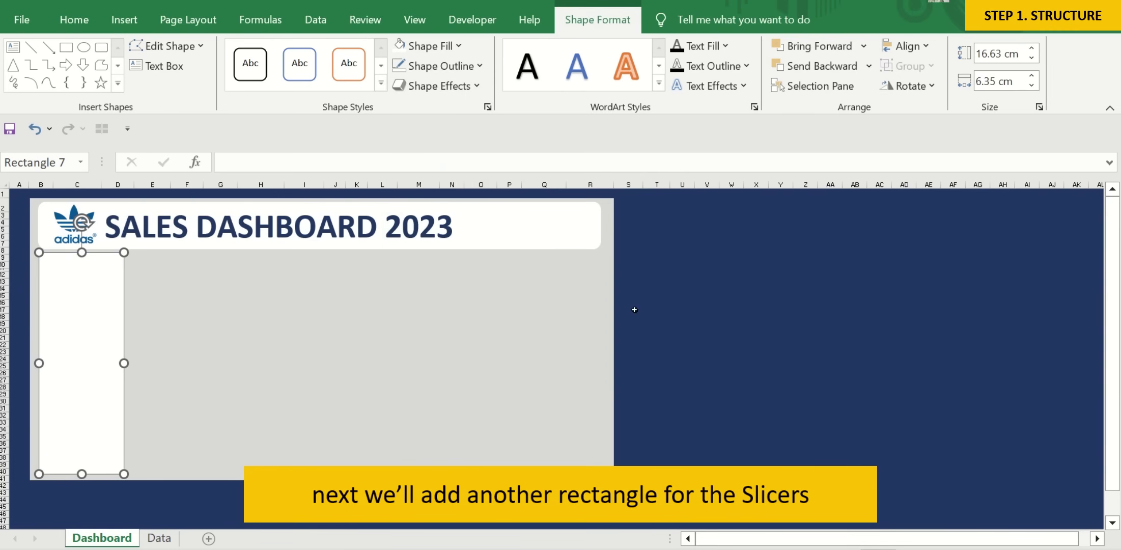
pyautogui.click(725, 365)
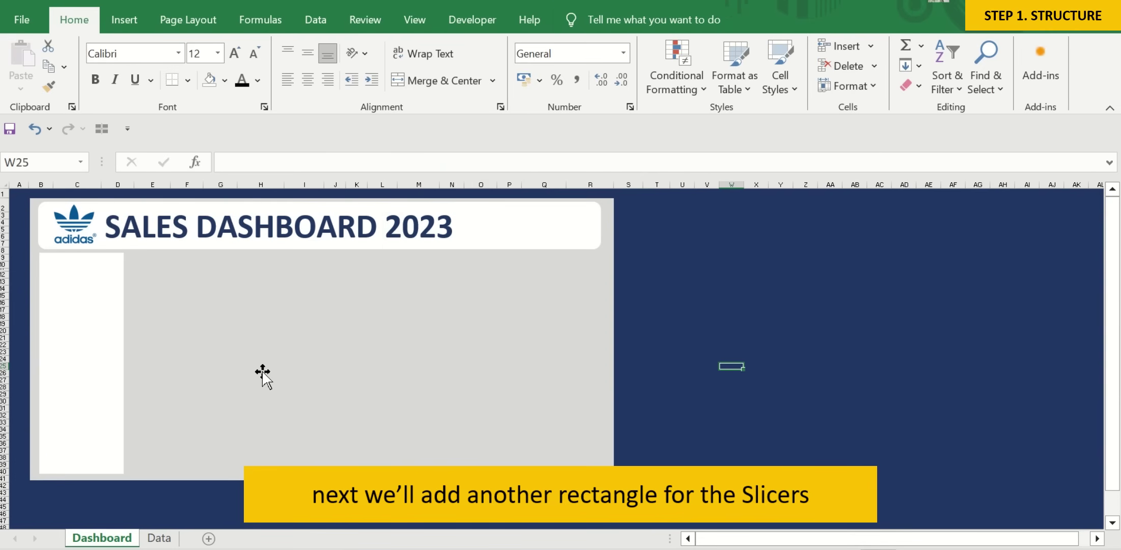
# Label the left panel 'FILTERS:' in coloured text and nudge it into place.
pyautogui.click(118, 363)
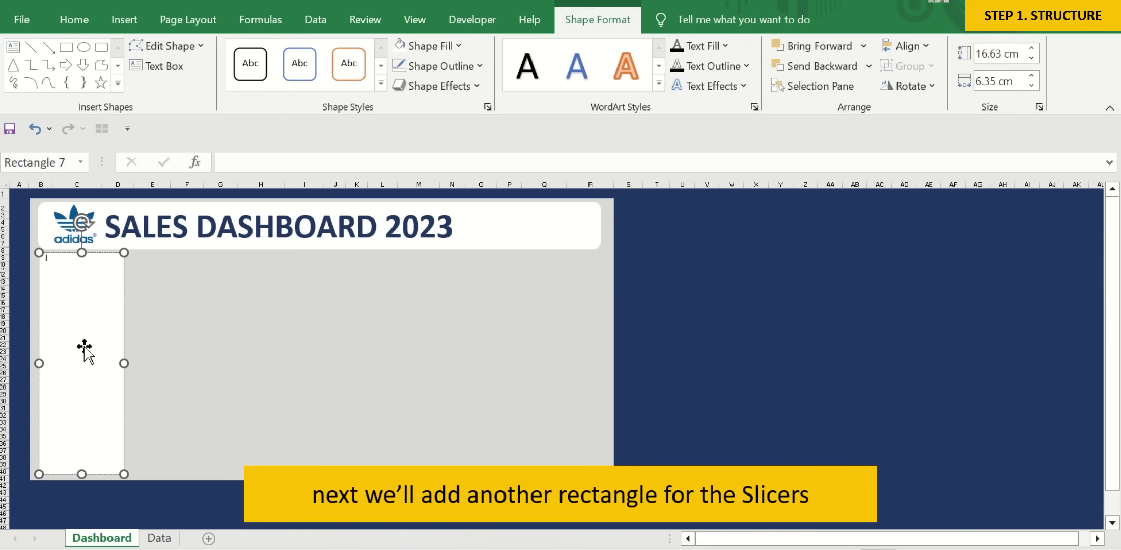
pyautogui.click(75, 20)
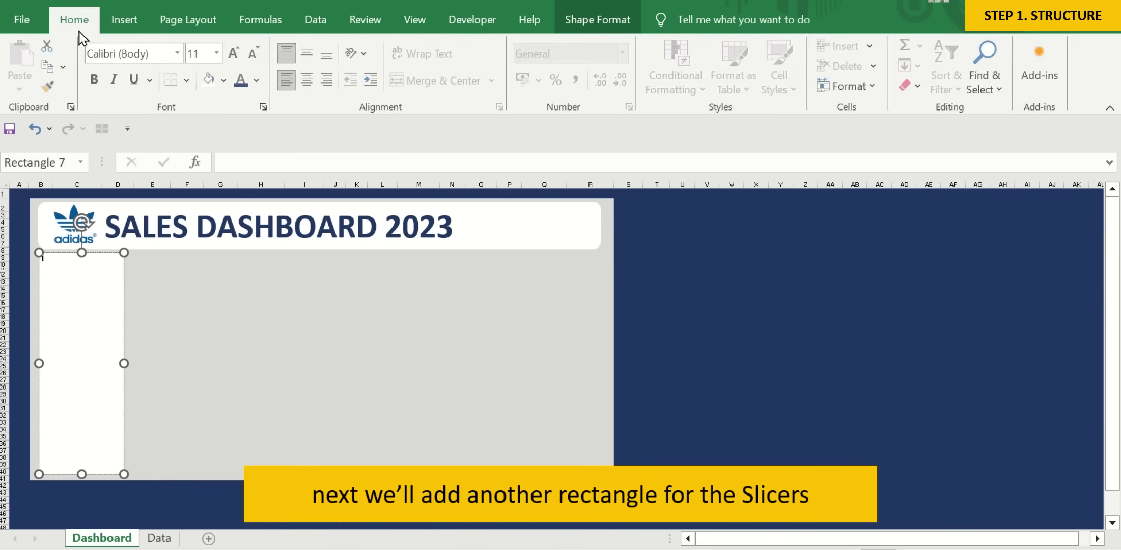
pyautogui.click(243, 85)
pyautogui.write('FILTERS')
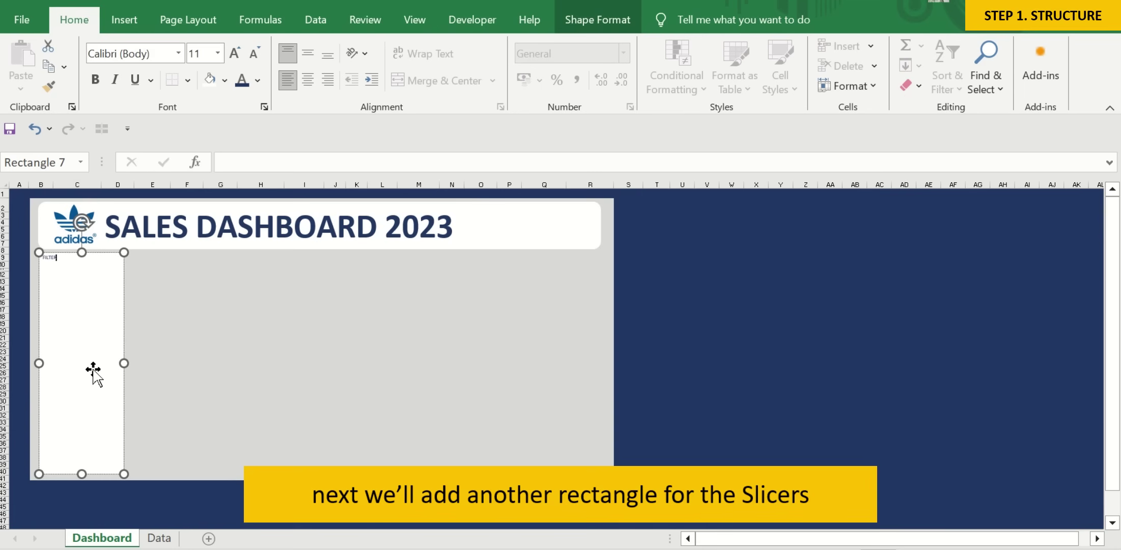
pyautogui.click(759, 401)
pyautogui.moveTo(112, 402); pyautogui.dragTo(114, 404)
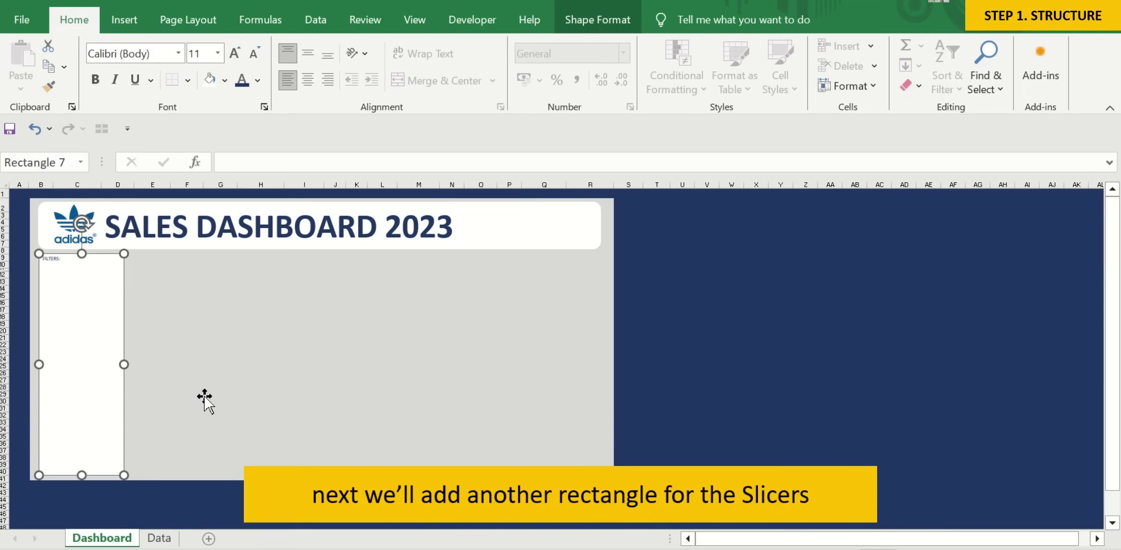
pyautogui.click(804, 407)
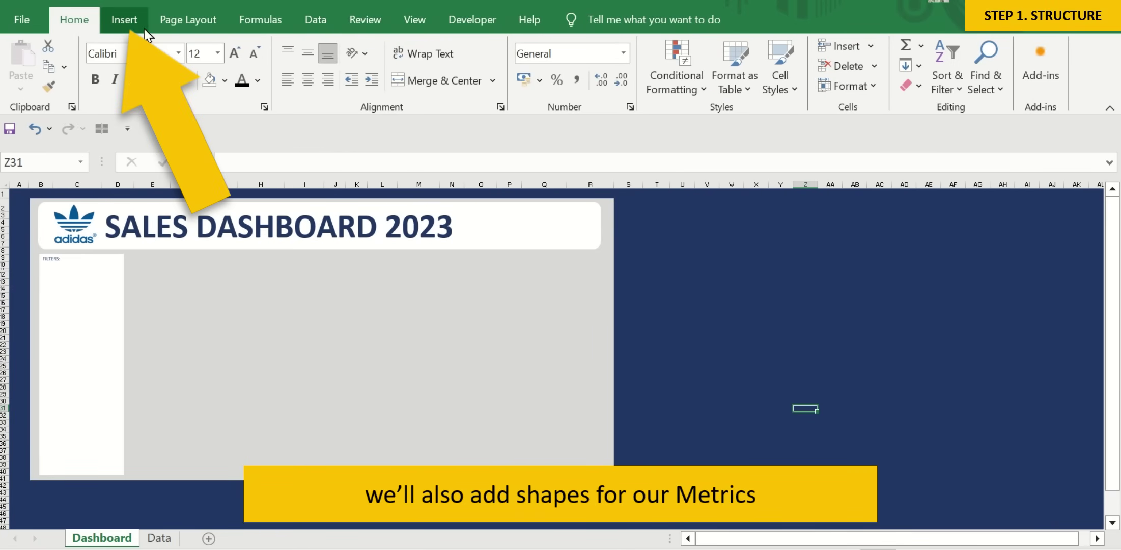
# Draw a rounded rectangle just right of the filters panel.
pyautogui.click(124, 21)
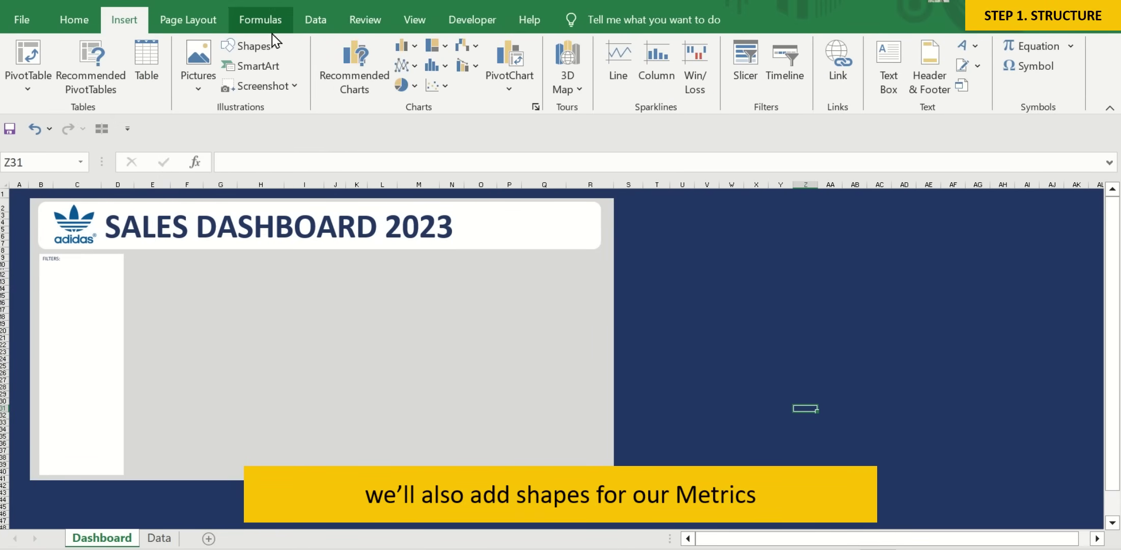
pyautogui.click(279, 47)
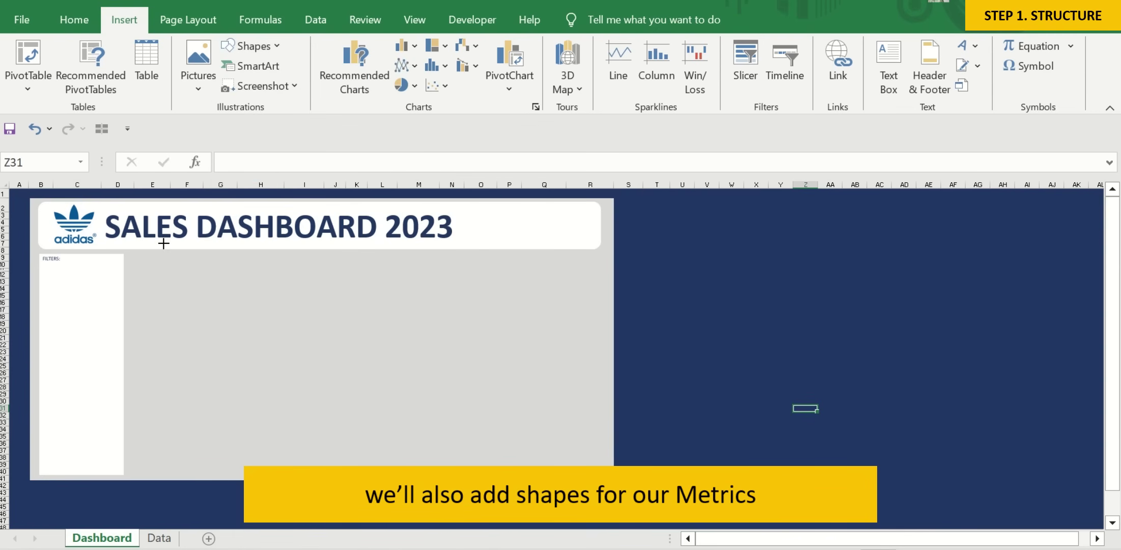
pyautogui.moveTo(129, 256); pyautogui.dragTo(279, 302)
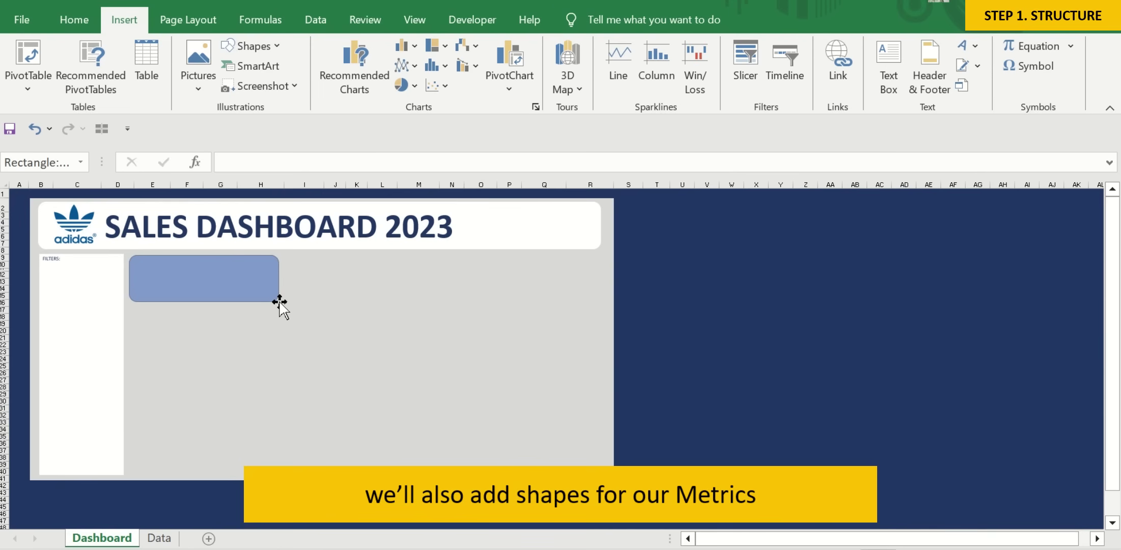
pyautogui.click(734, 356)
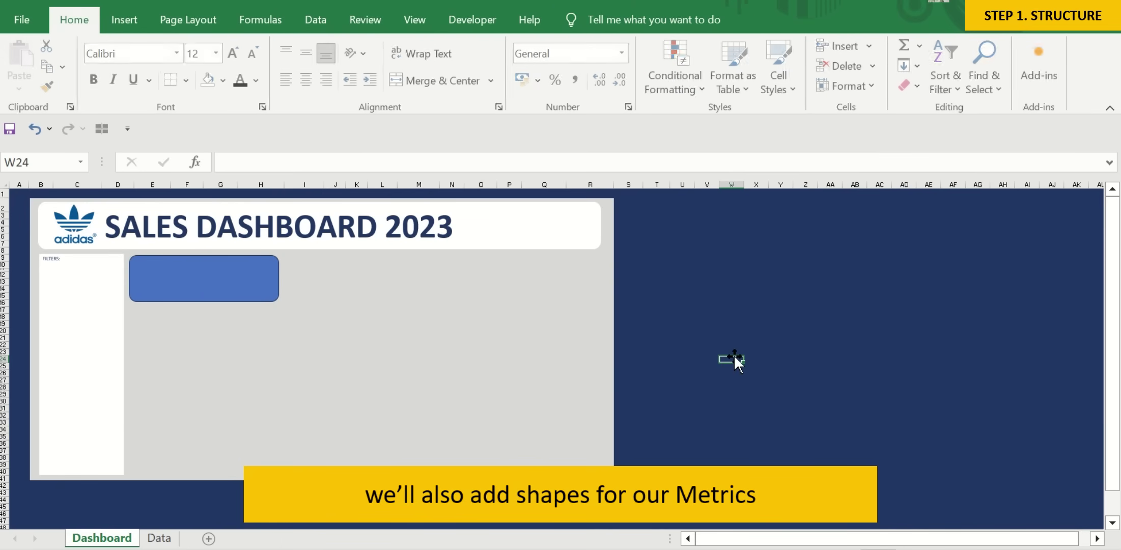
pyautogui.click(271, 288)
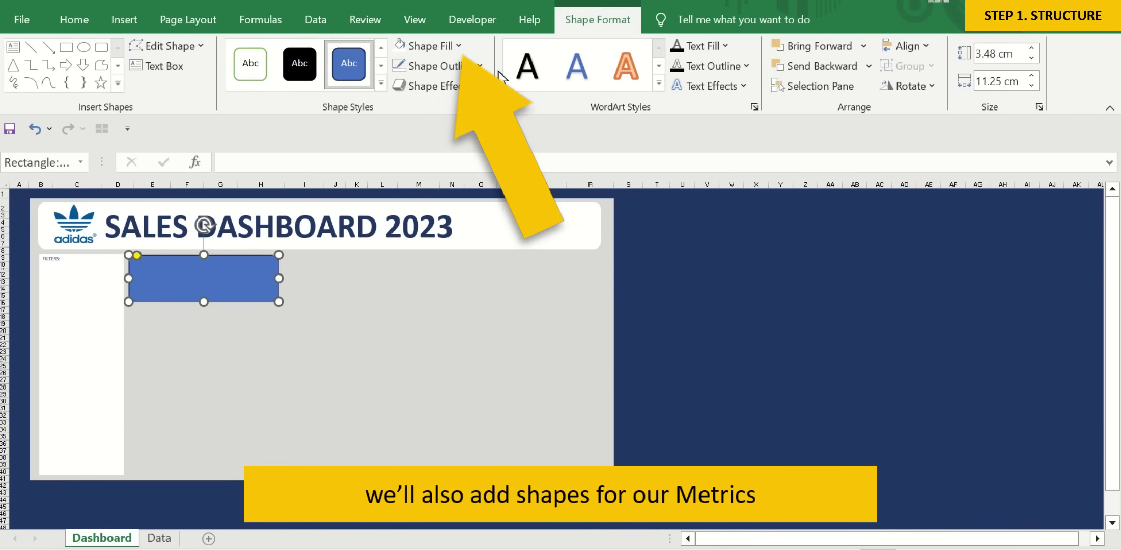
# Give the metric card a white fill and no outline.
pyautogui.click(457, 46)
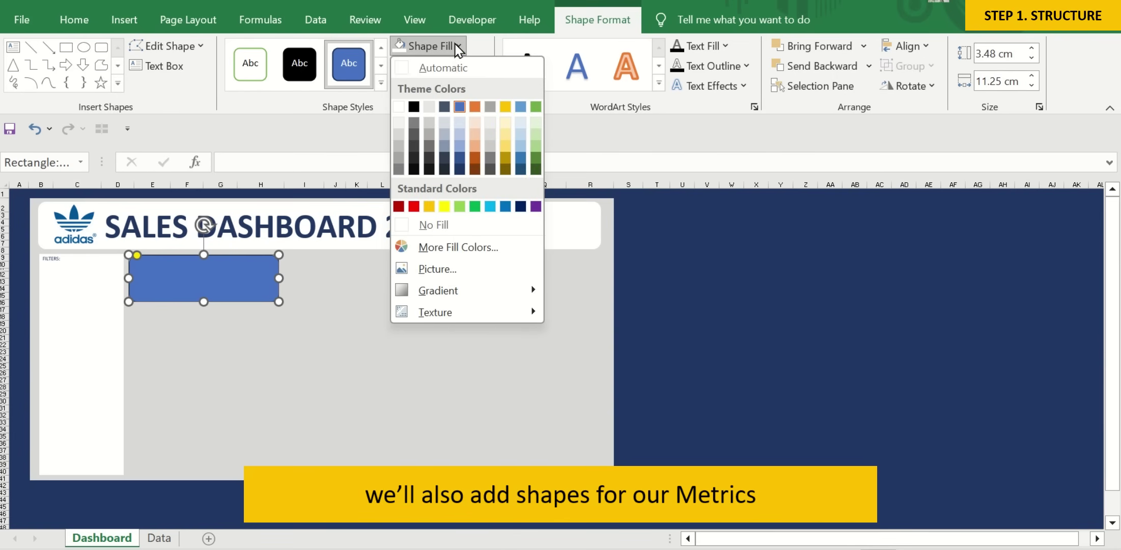
pyautogui.click(398, 107)
pyautogui.click(678, 302)
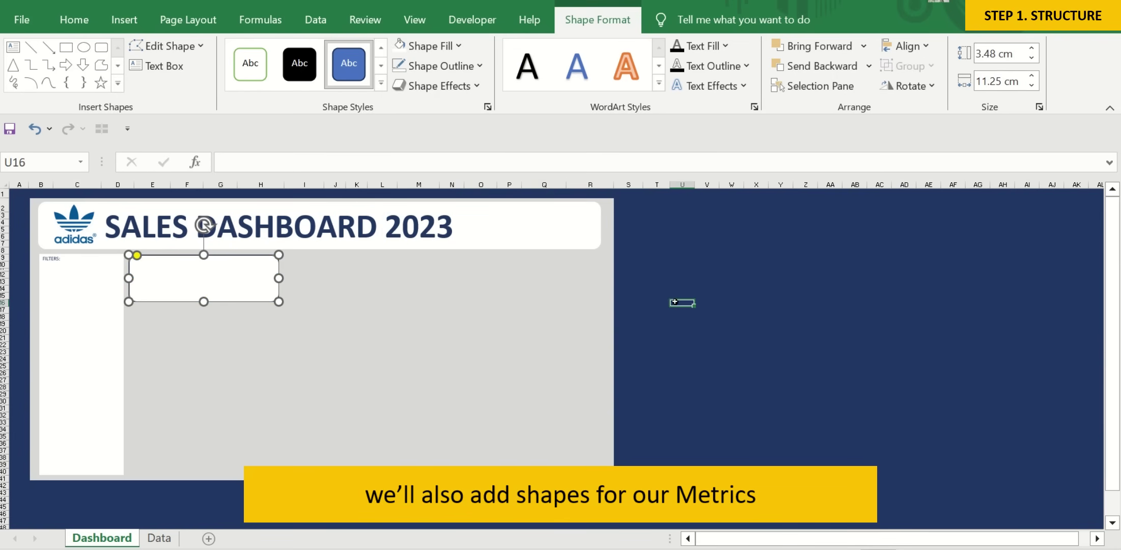
pyautogui.click(261, 280)
pyautogui.click(480, 67)
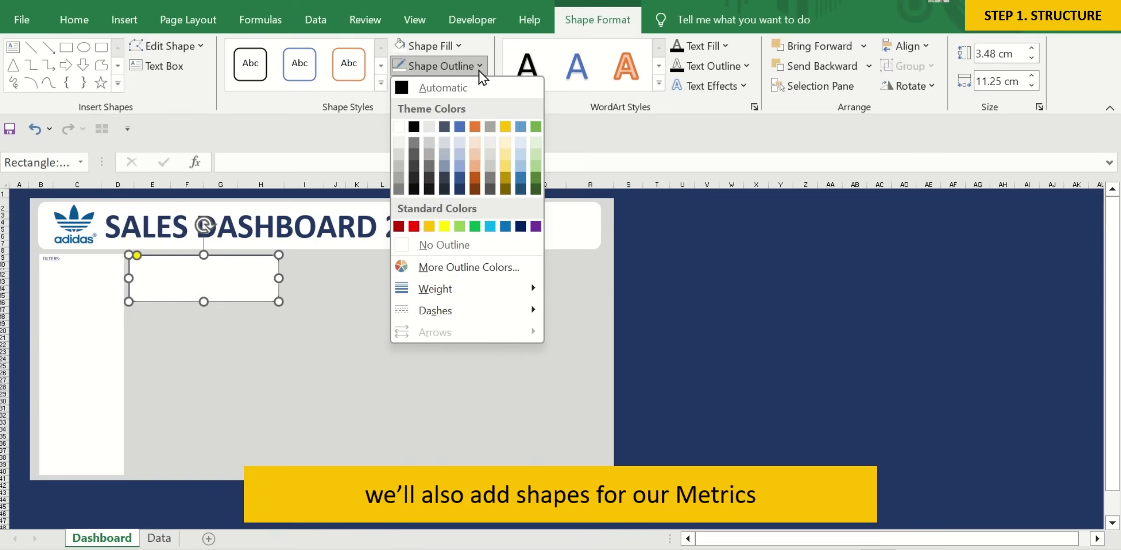
pyautogui.click(432, 245)
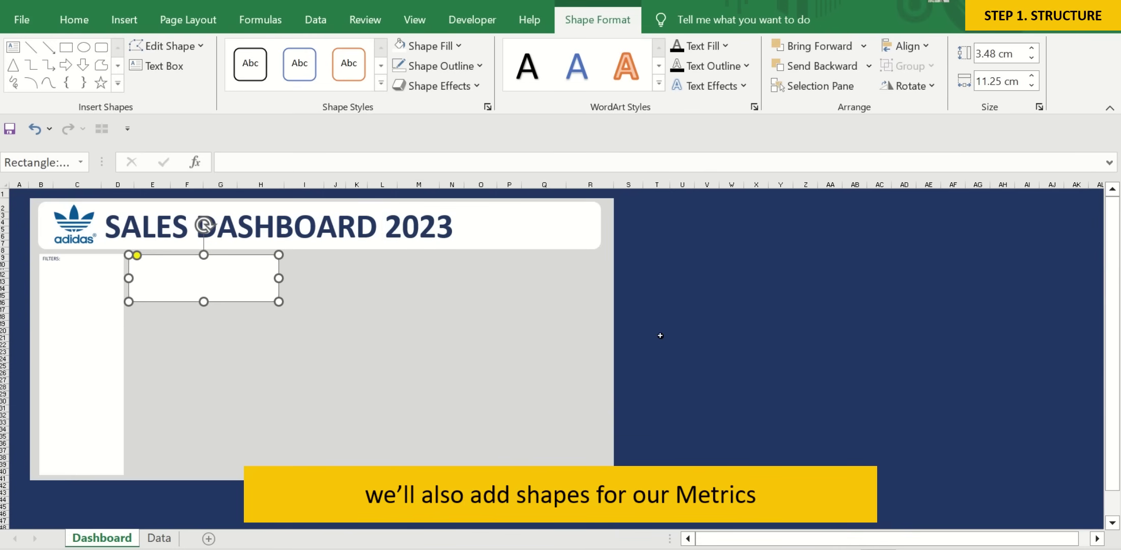
pyautogui.click(660, 337)
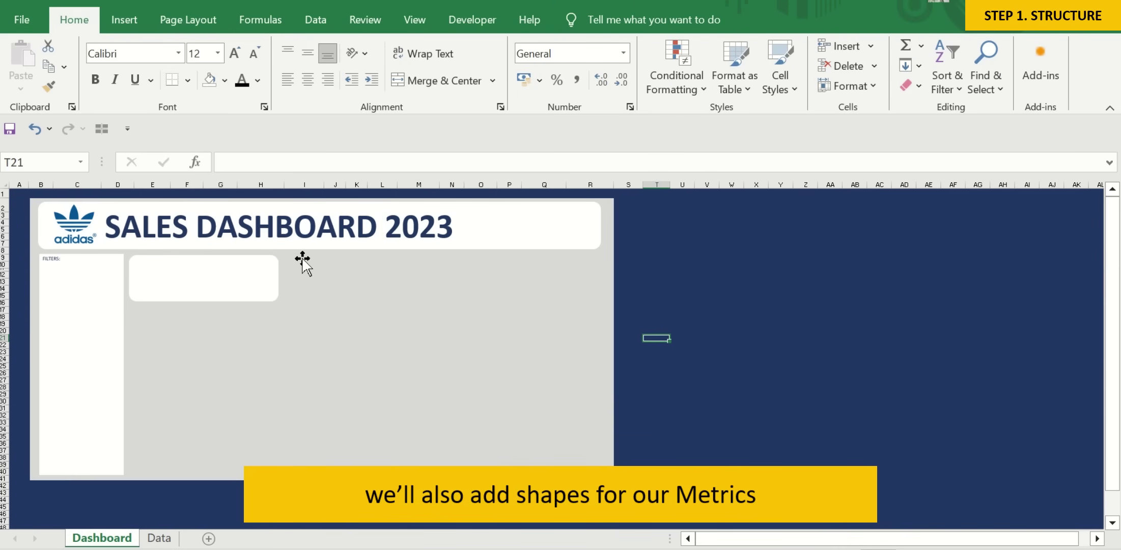
pyautogui.click(256, 283)
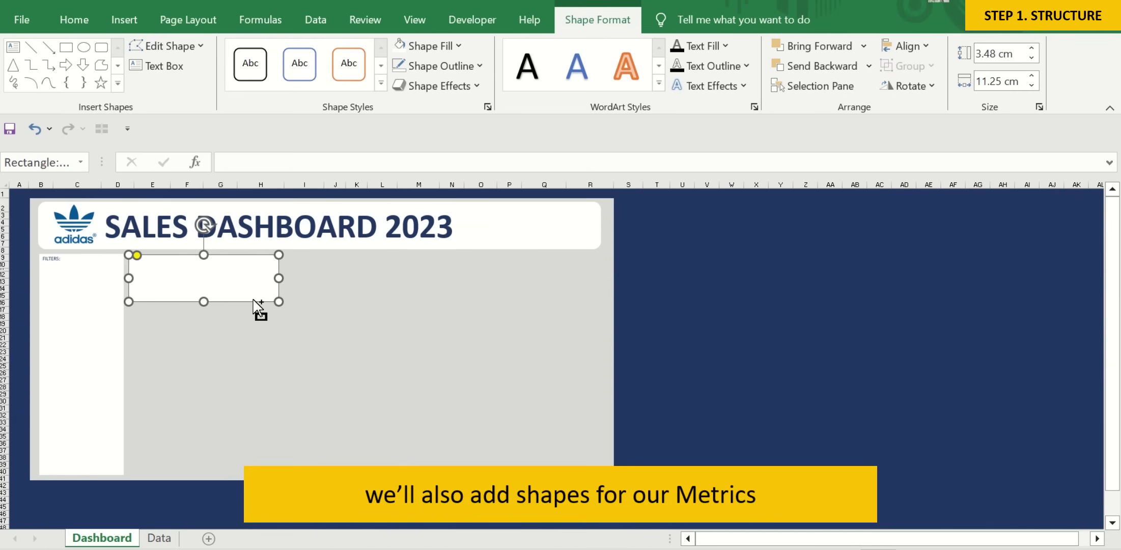
# Duplicate the metric card twice to the right, forming a row of three.
pyautogui.moveTo(216, 289); pyautogui.dragTo(373, 290)
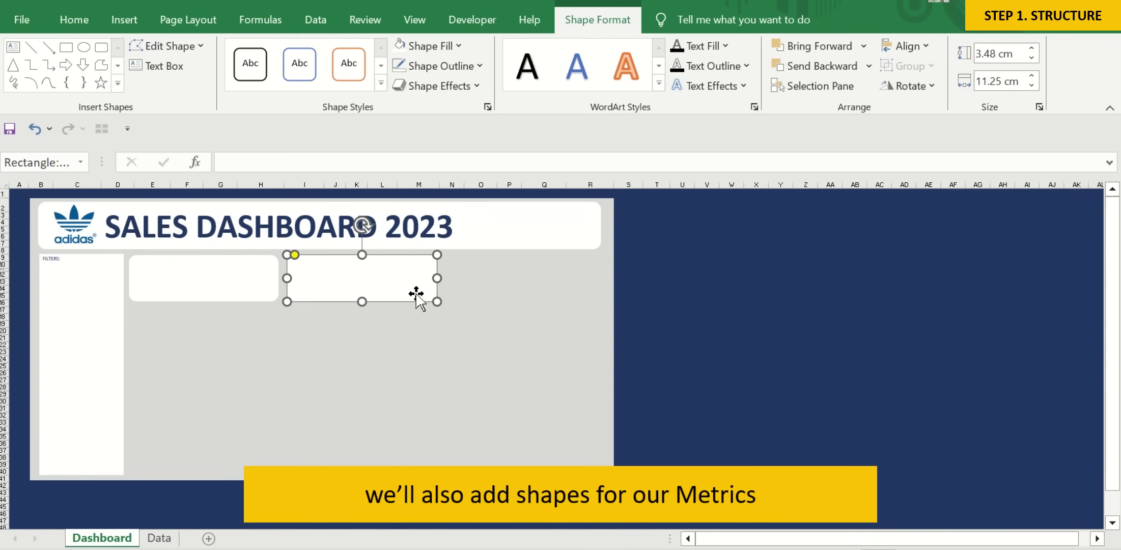
pyautogui.moveTo(416, 293)
pyautogui.mouseDown()
pyautogui.moveTo(572, 285)
pyautogui.moveTo(550, 290)
pyautogui.mouseUp()
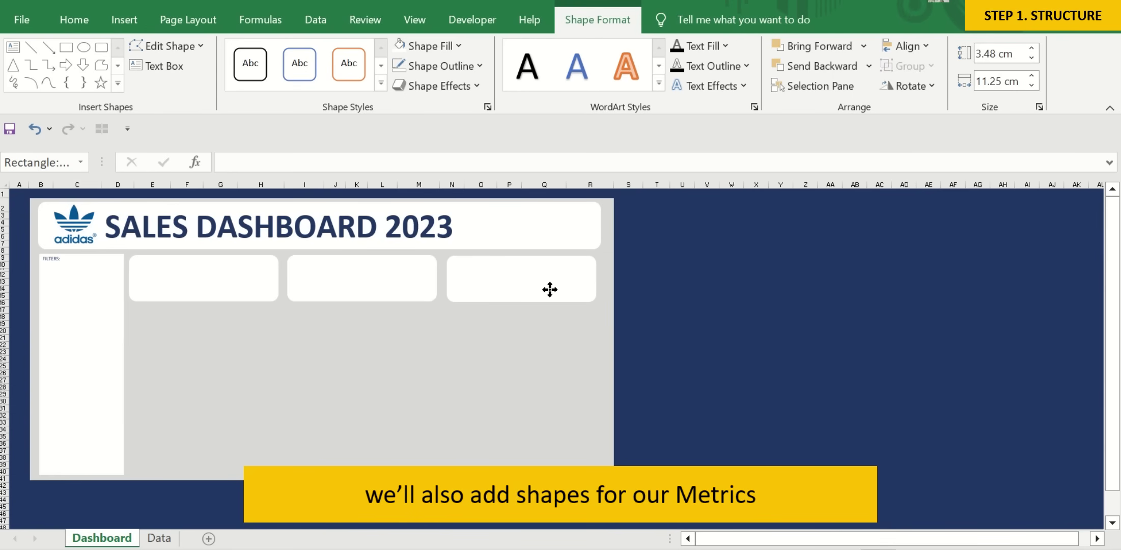
pyautogui.click(687, 319)
pyautogui.click(389, 290)
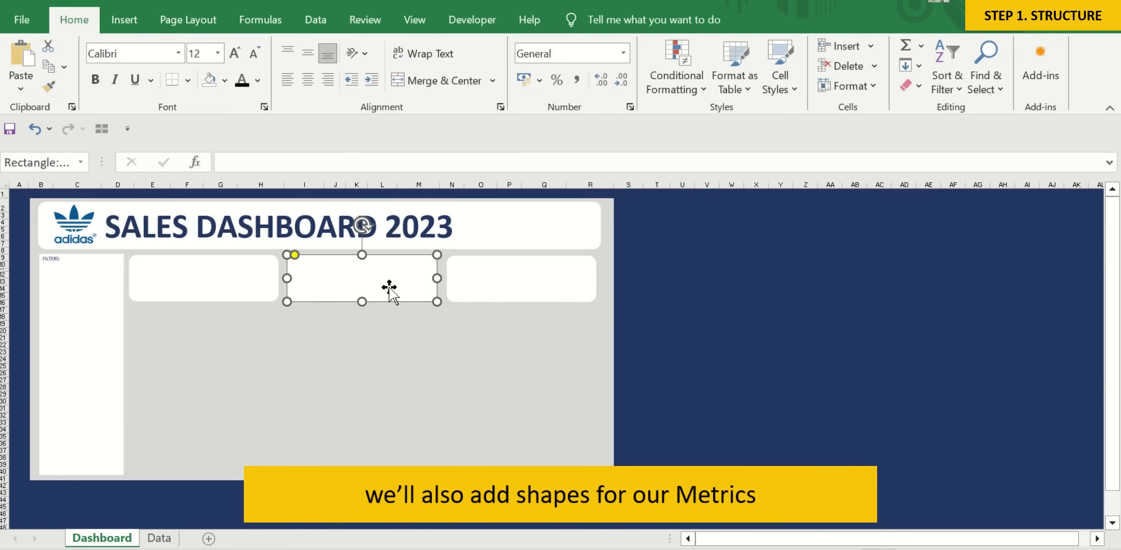
pyautogui.click(518, 295)
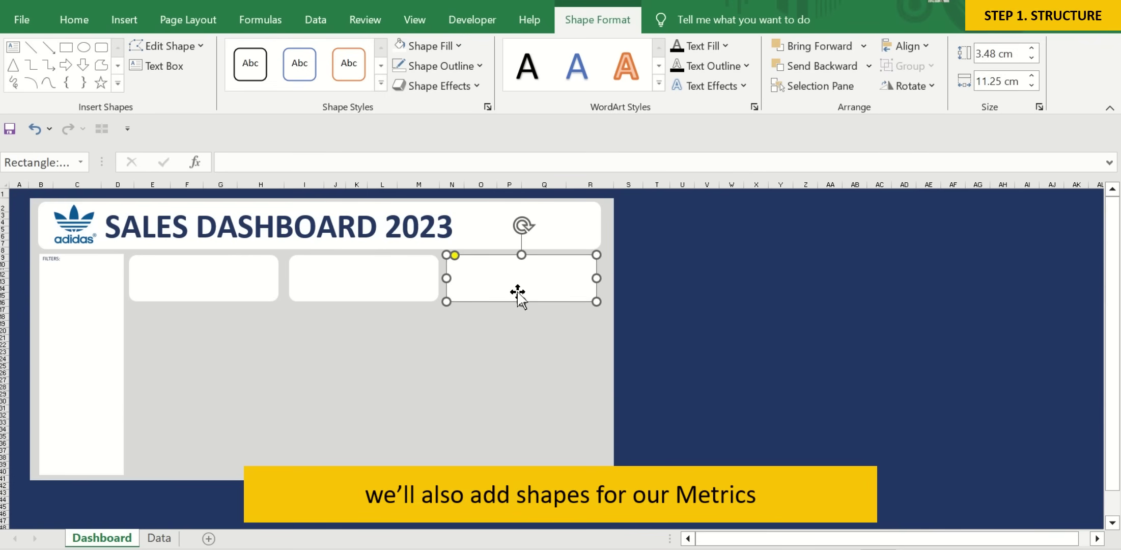
pyautogui.click(729, 389)
pyautogui.click(205, 281)
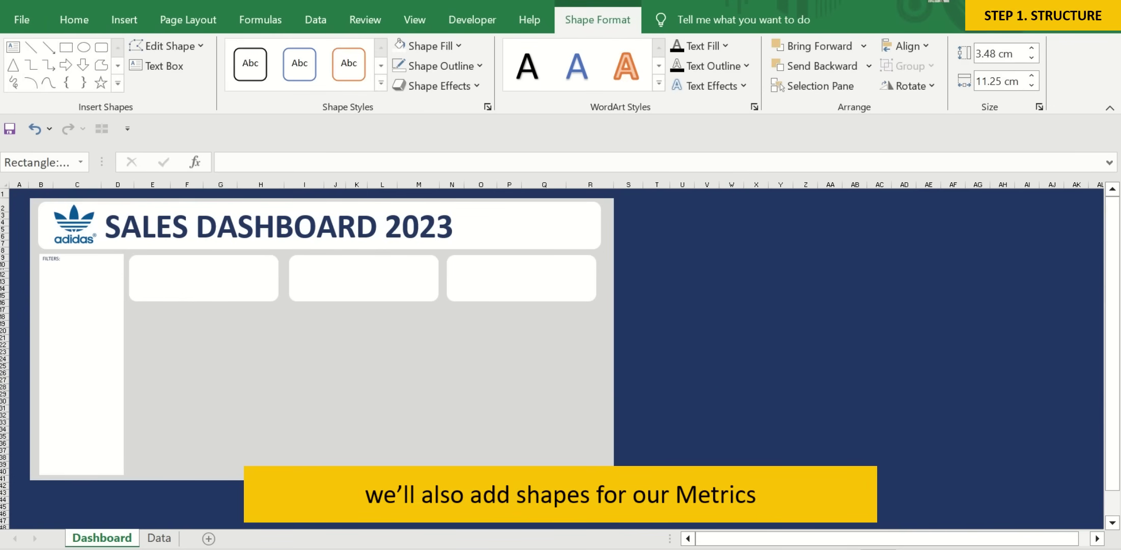
# Label the first card 'Sales' in dark-blue, bold, size 18 text.
pyautogui.click(252, 293)
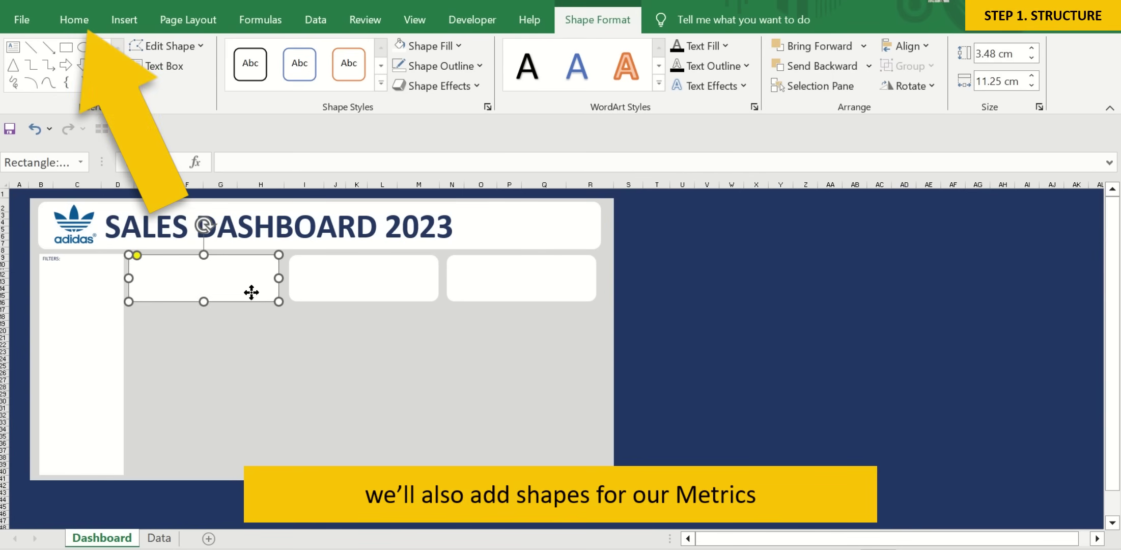
pyautogui.click(75, 21)
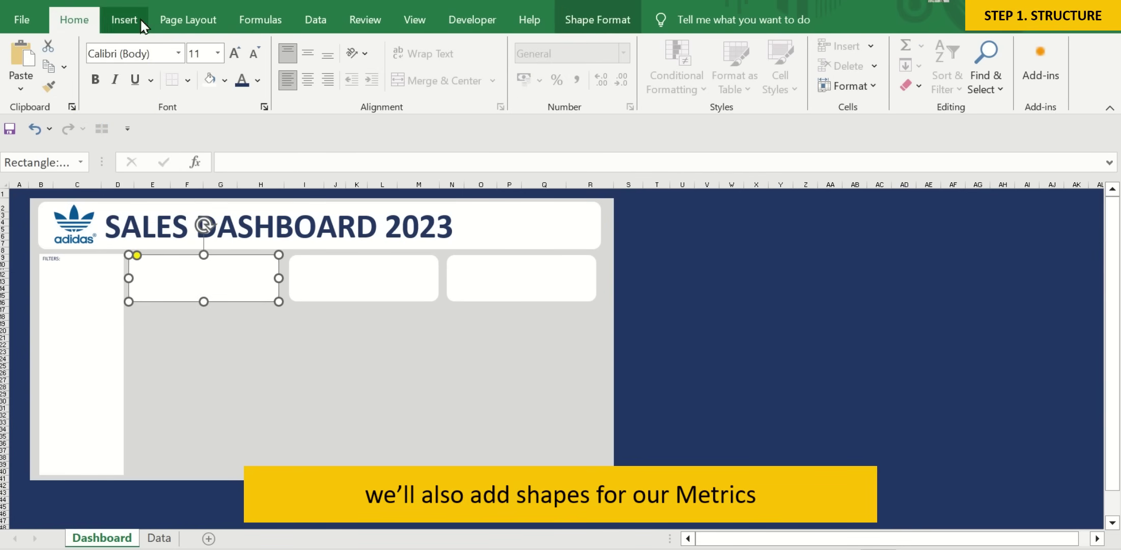
pyautogui.click(258, 80)
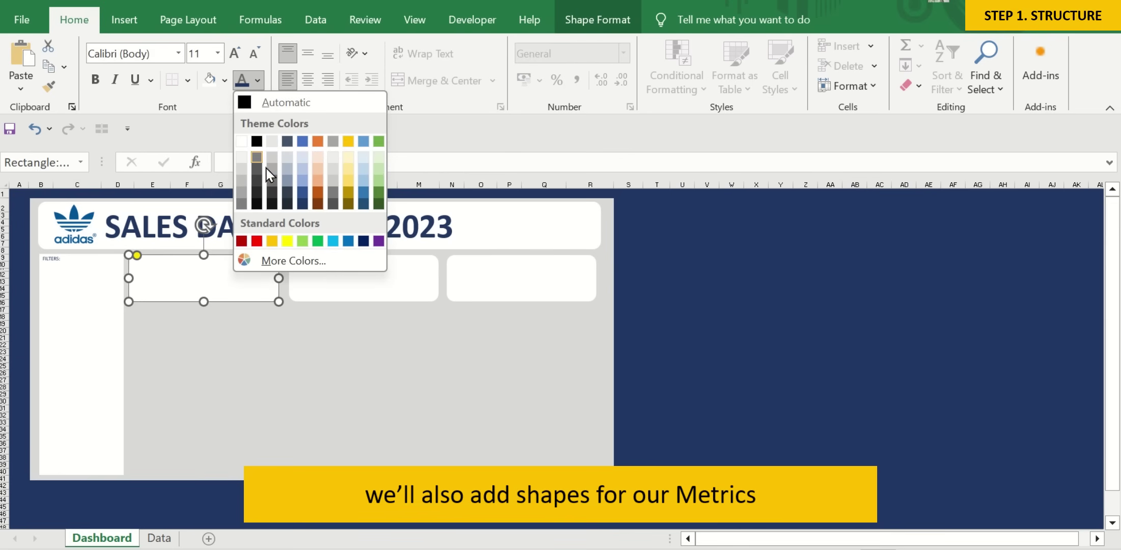
pyautogui.click(303, 193)
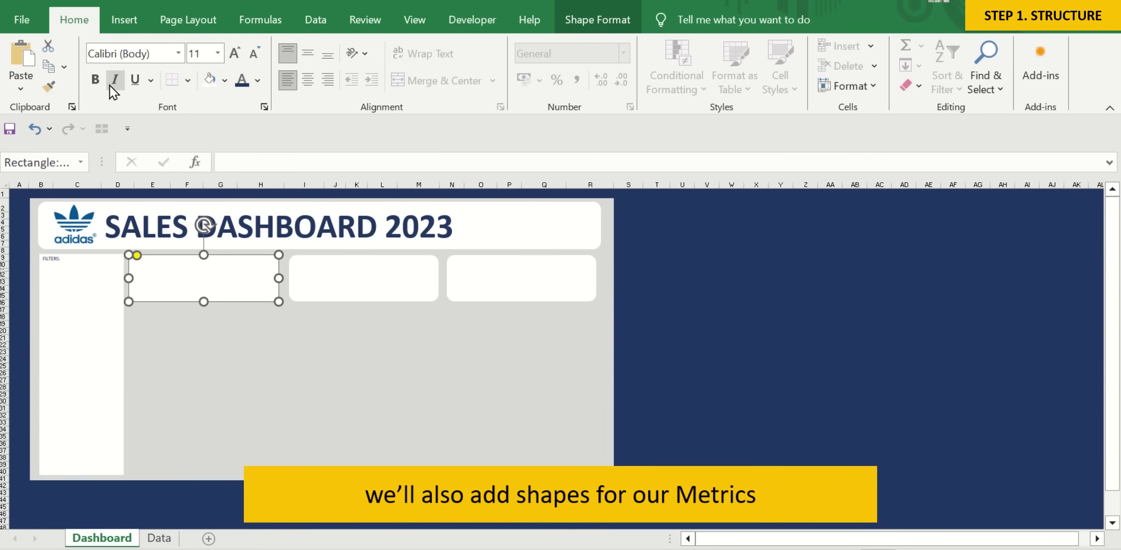
pyautogui.click(95, 81)
pyautogui.click(200, 53)
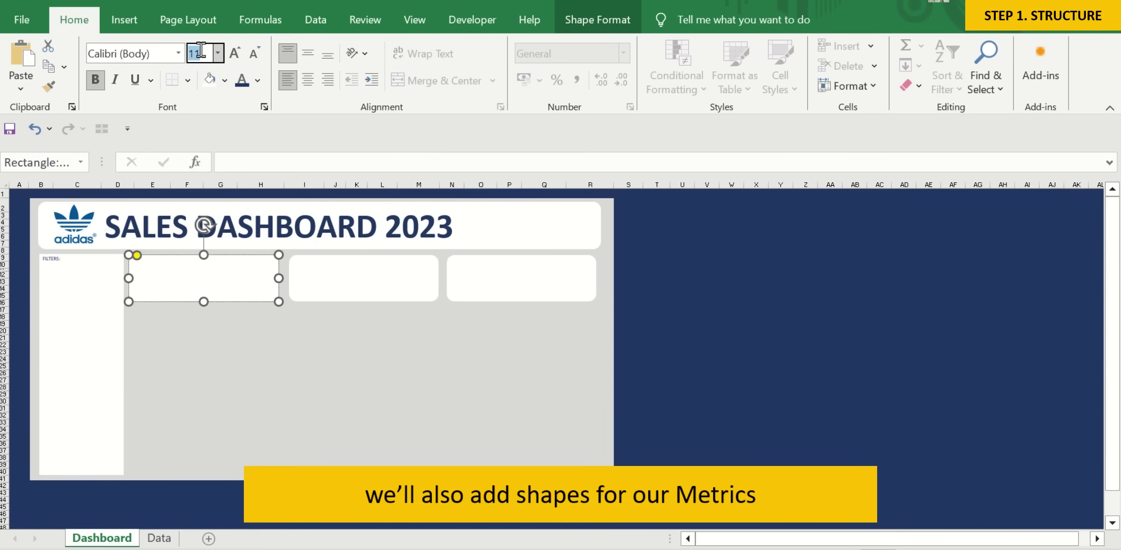
pyautogui.write('1')
pyautogui.press('Return')
pyautogui.write('Sales')
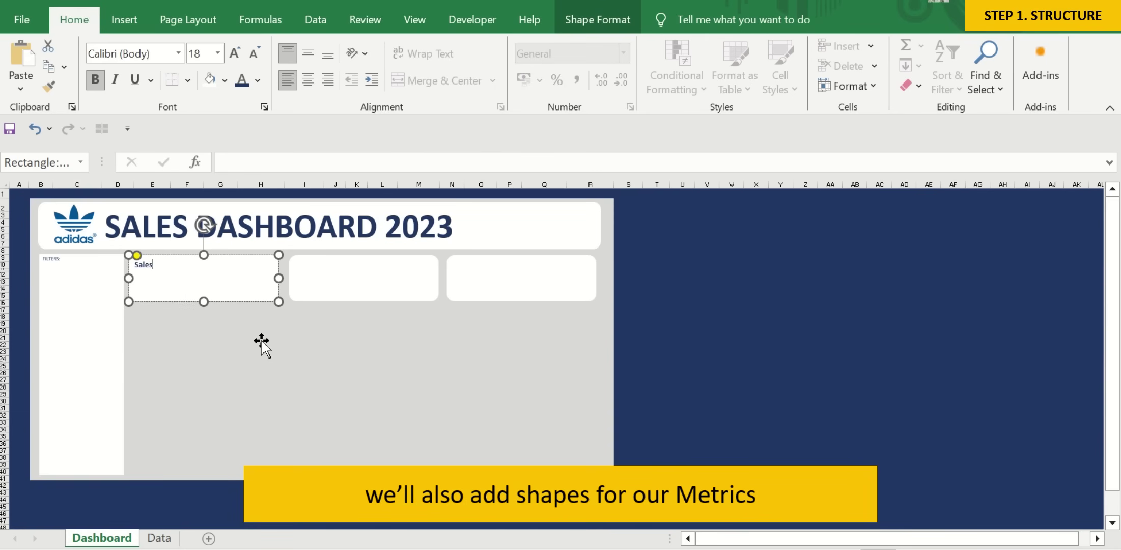
# Label the middle card 'Profit' in bold, size 18 text.
pyautogui.click(400, 285)
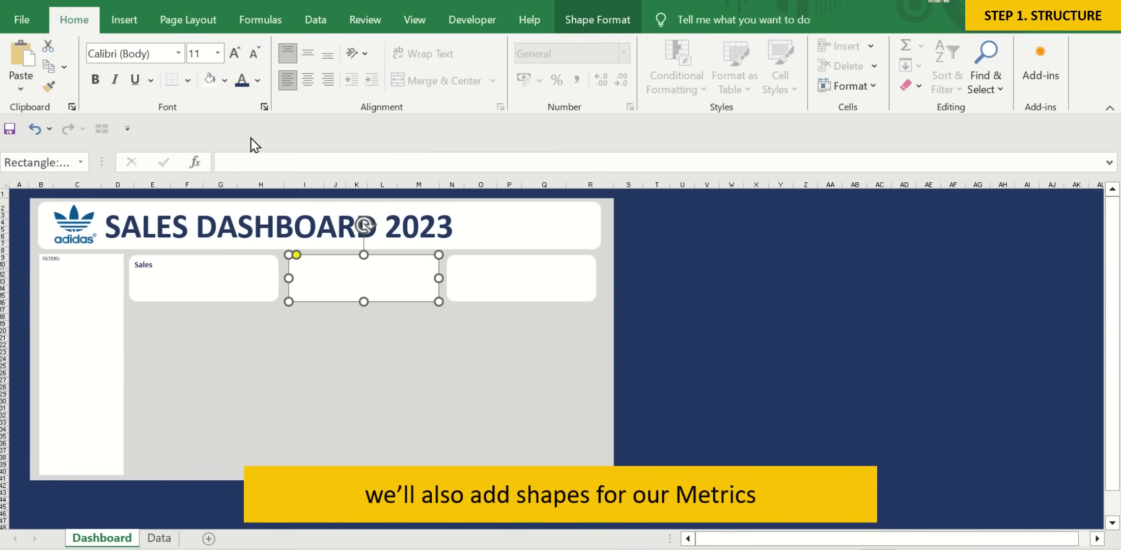
pyautogui.click(96, 80)
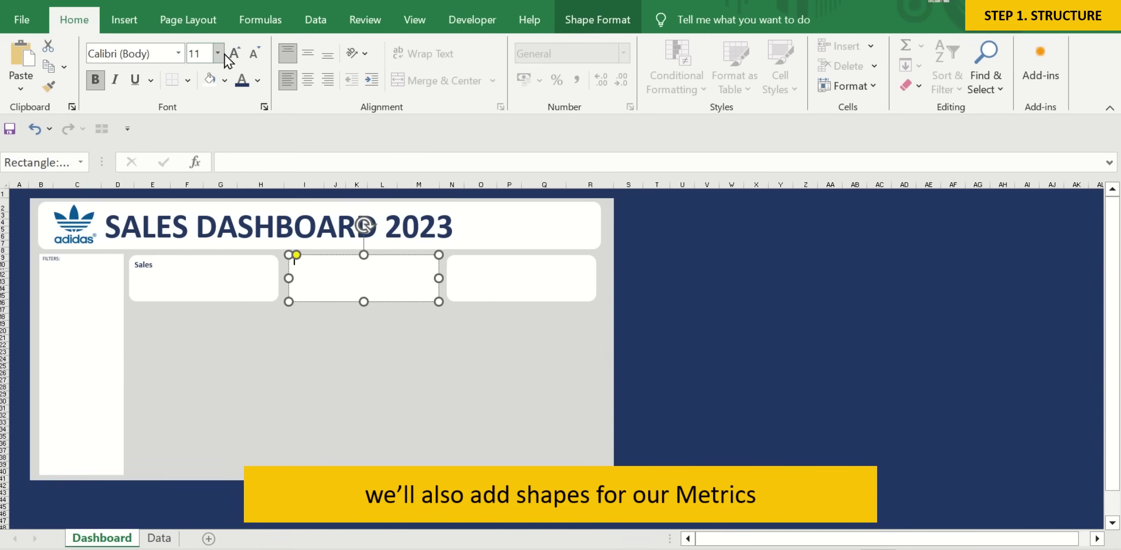
pyautogui.click(198, 53)
pyautogui.write('1')
pyautogui.press('Return')
pyautogui.write('Profit')
# Label the third card 'Number of Customers' in bold, size 18 text.
pyautogui.click(543, 295)
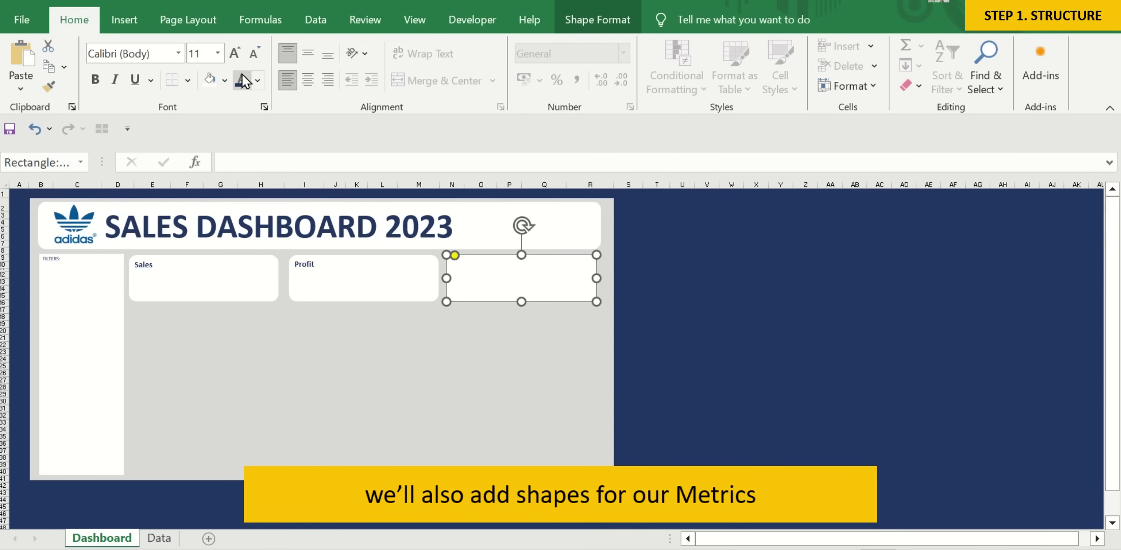
pyautogui.click(95, 79)
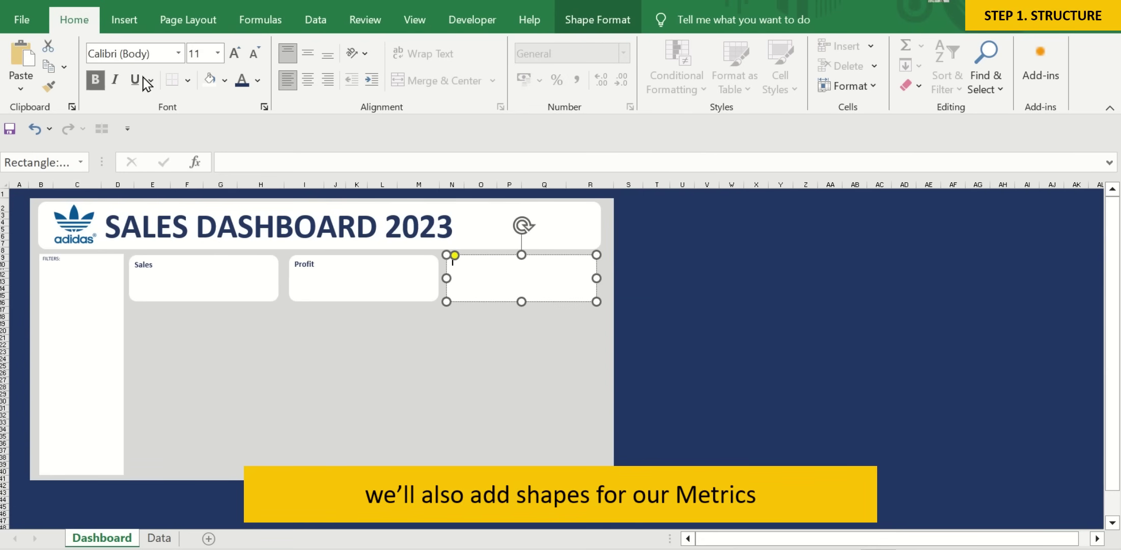
pyautogui.click(201, 53)
pyautogui.write('18')
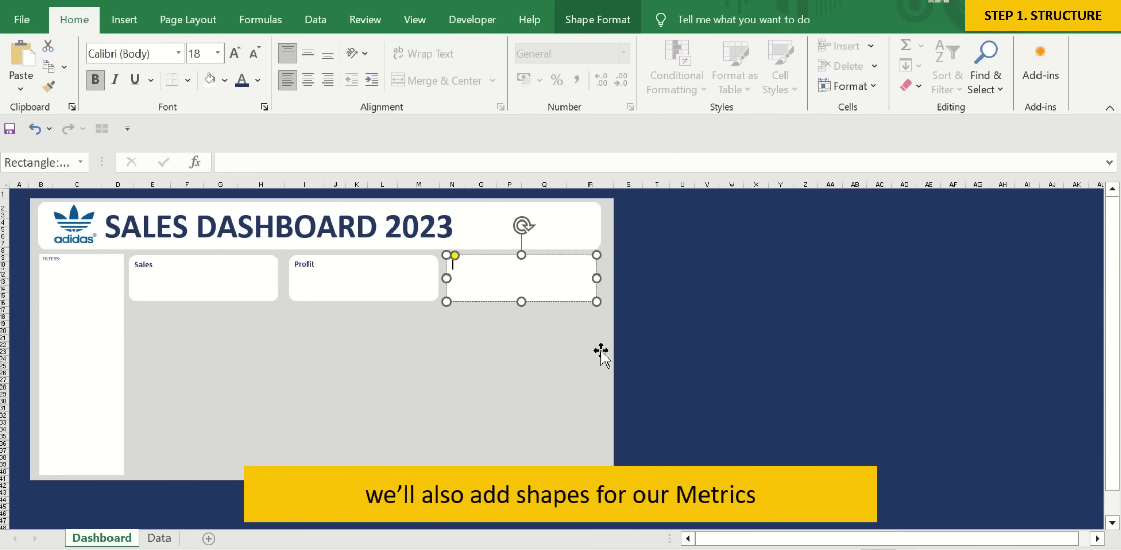
pyautogui.write('umber')
pyautogui.write(' f')
pyautogui.write('f C')
pyautogui.write('ustomers')
pyautogui.click(718, 363)
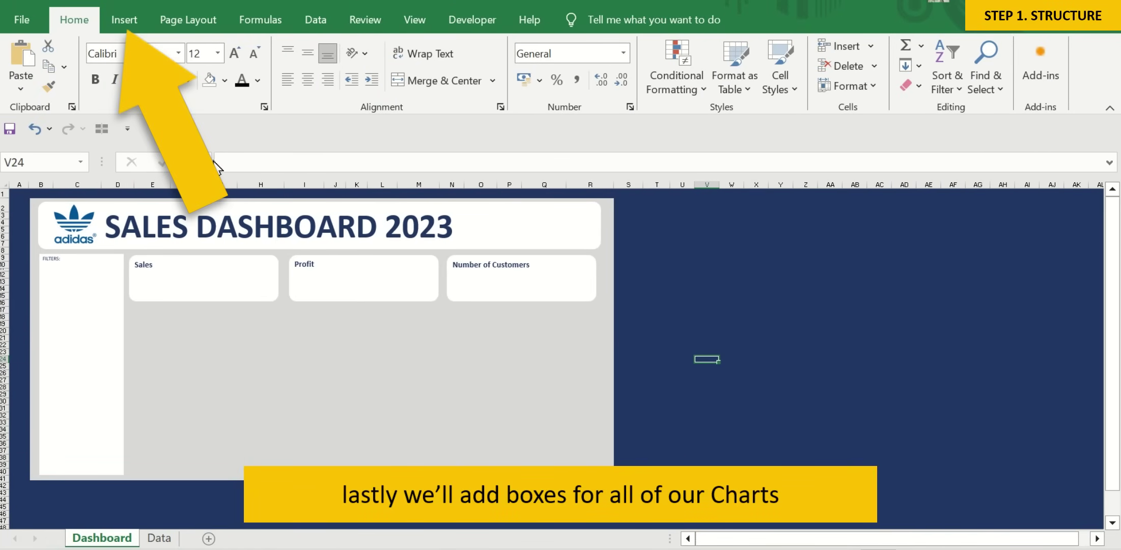
# Draw a large rectangle below the Sales and Profit cards.
pyautogui.click(125, 21)
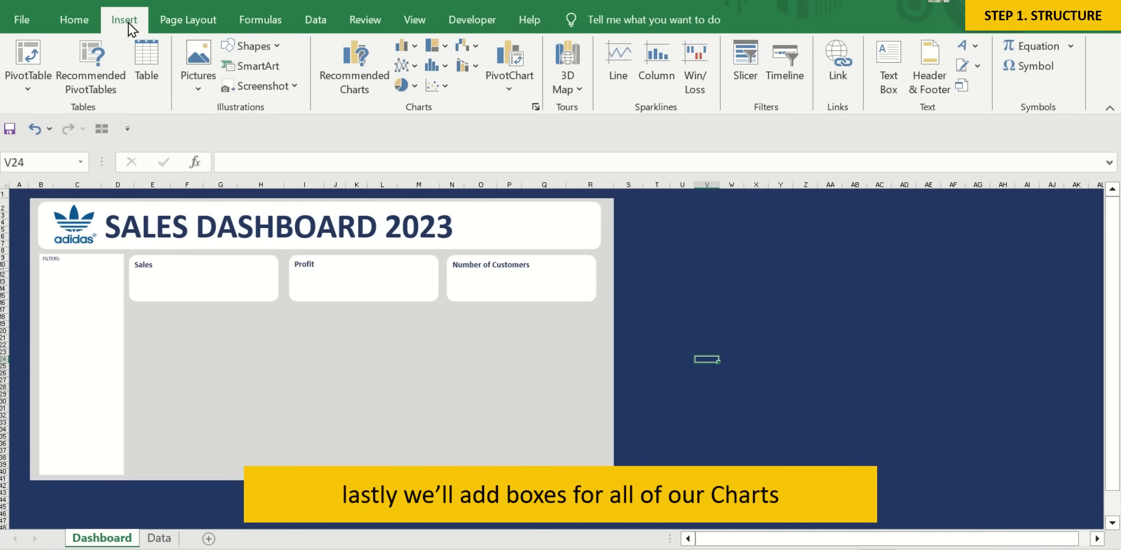
pyautogui.click(277, 46)
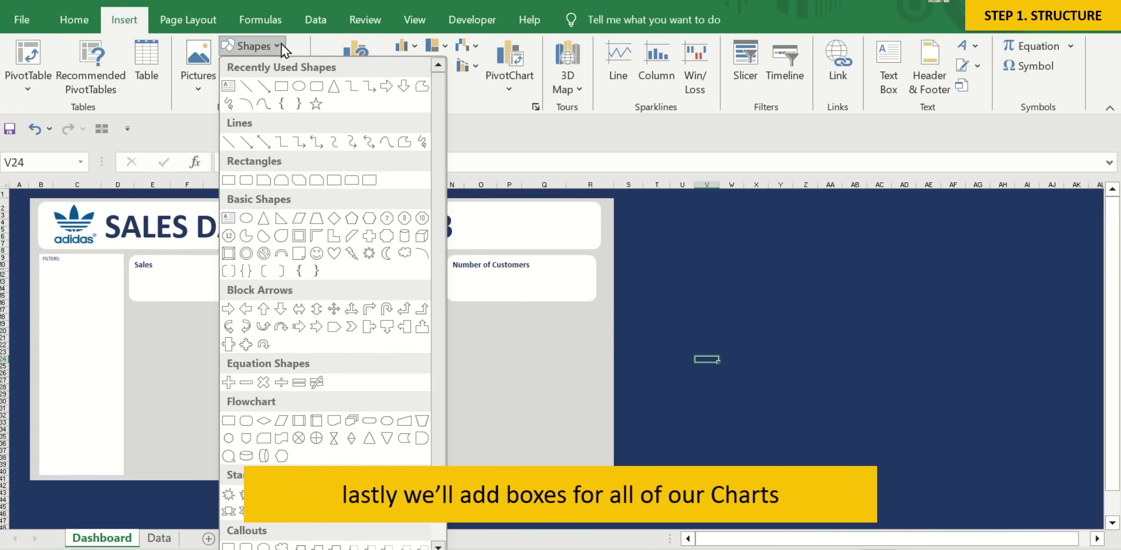
pyautogui.click(229, 180)
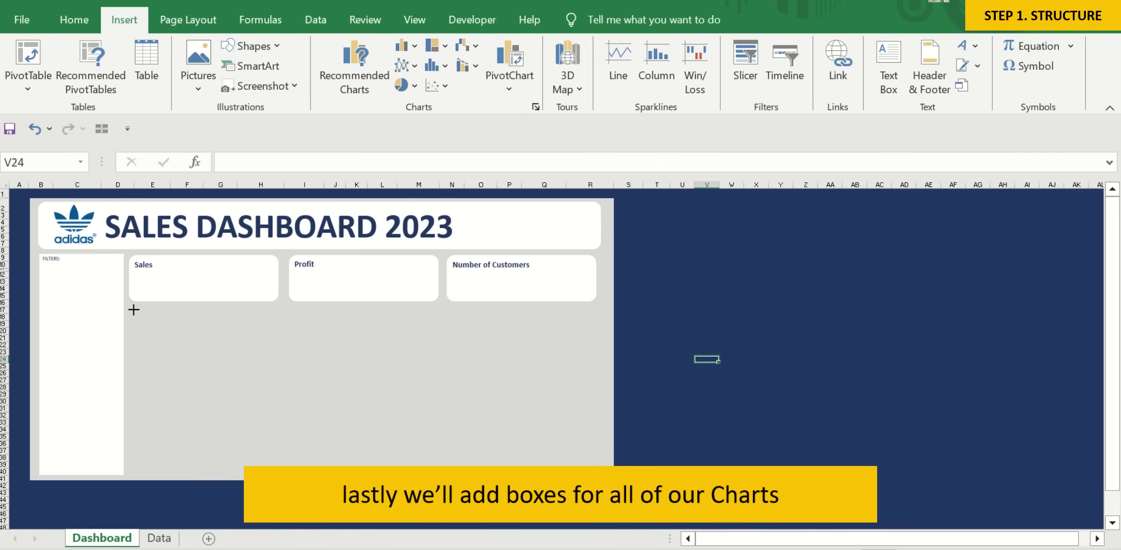
pyautogui.moveTo(134, 309); pyautogui.dragTo(429, 373)
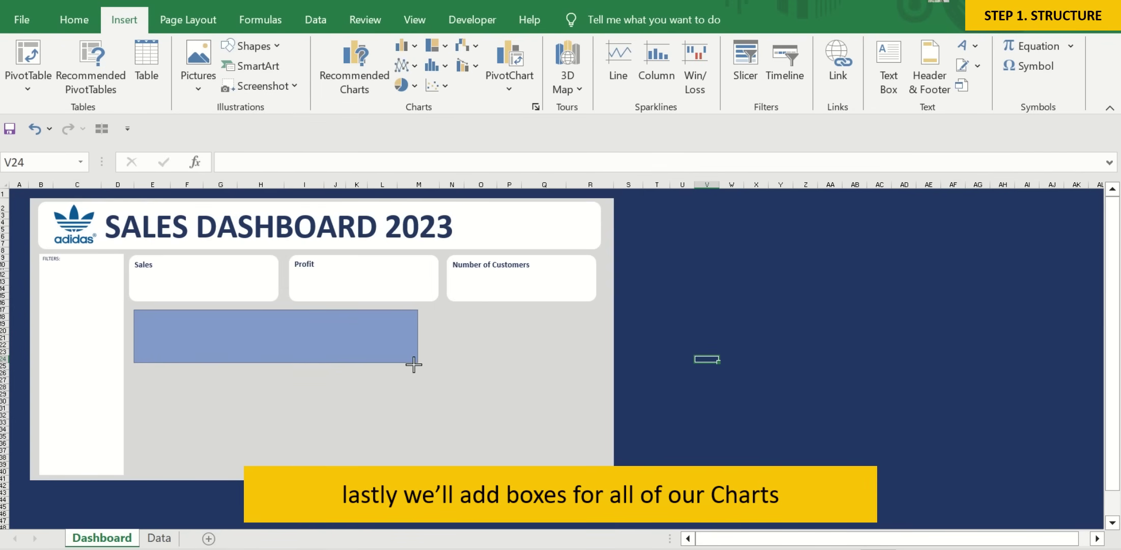
pyautogui.moveTo(429, 373); pyautogui.dragTo(428, 394)
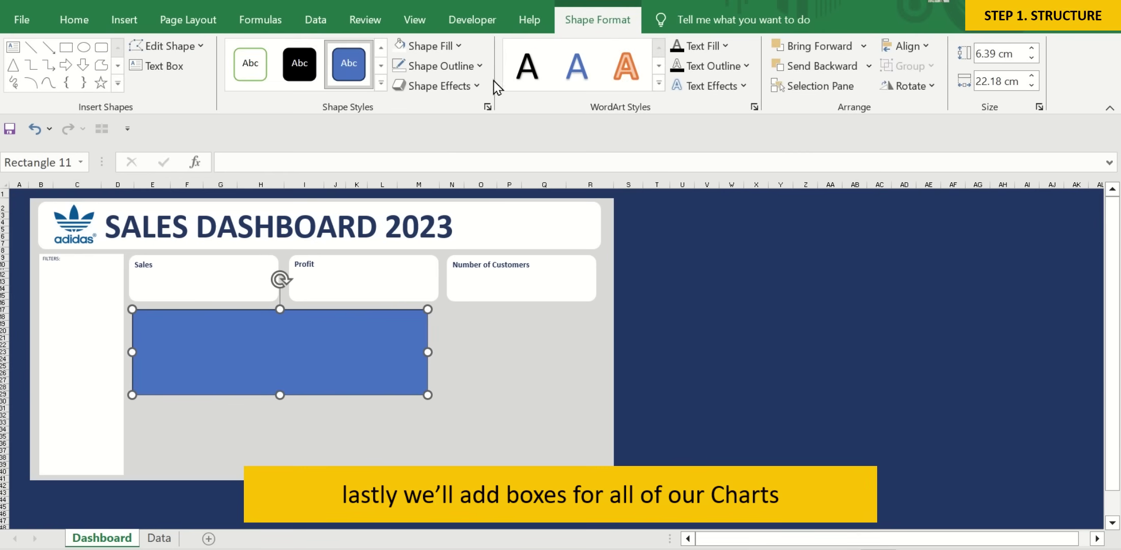
pyautogui.click(679, 380)
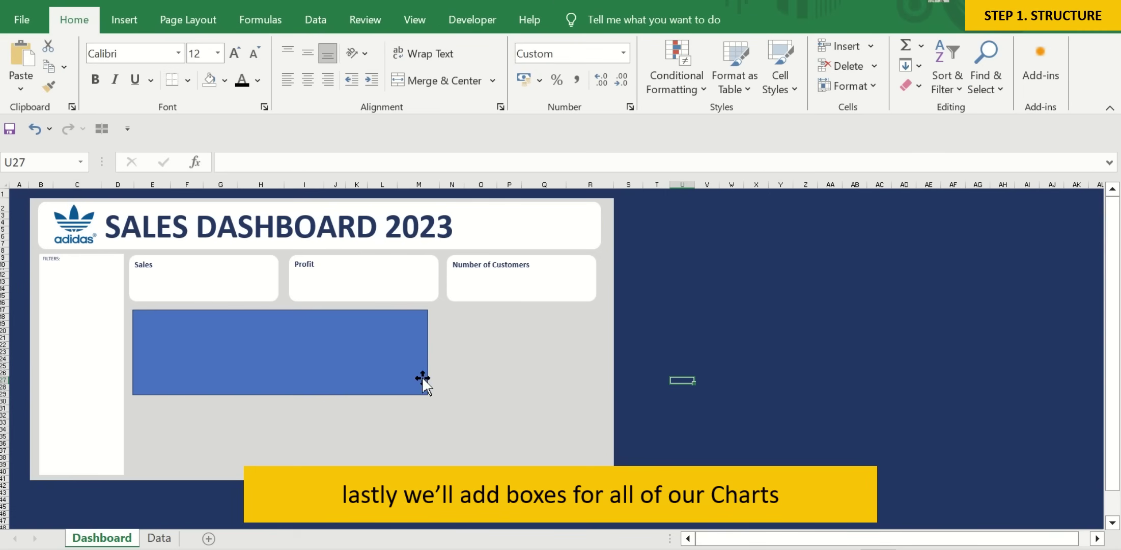
pyautogui.click(421, 377)
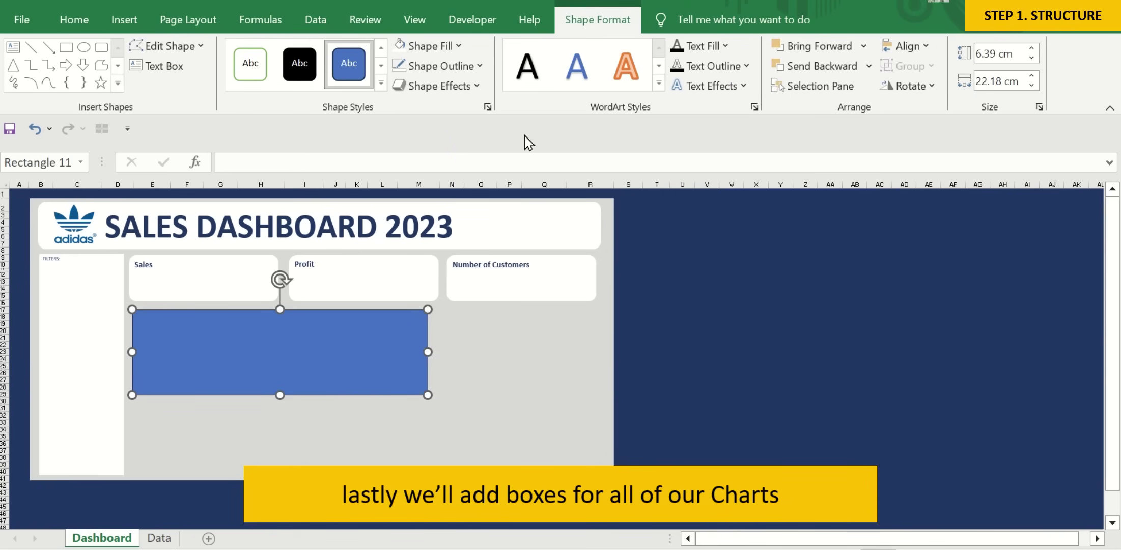
# Fill the chart box with white.
pyautogui.click(460, 46)
pyautogui.click(399, 107)
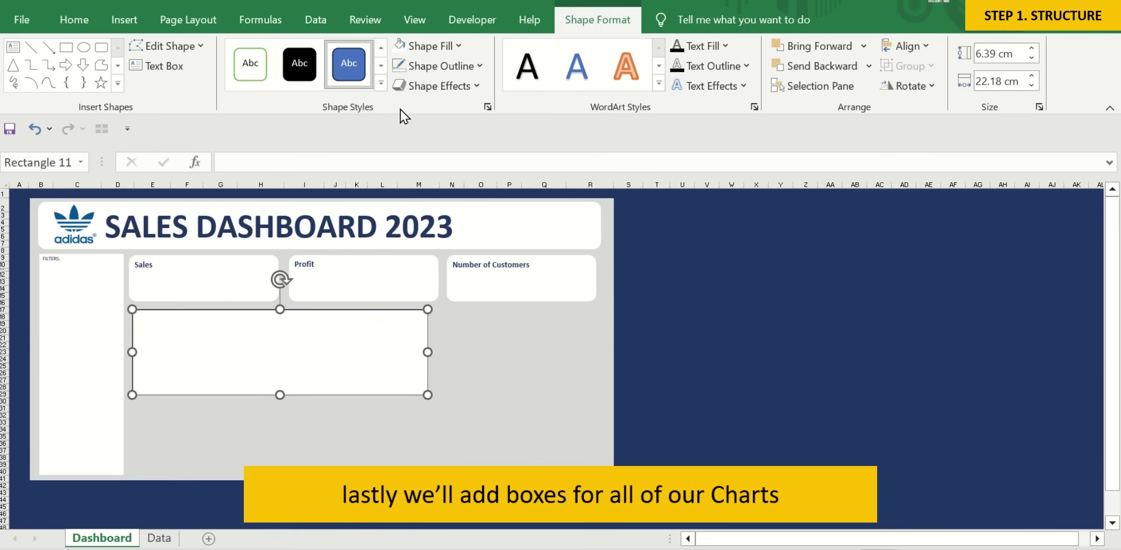
pyautogui.click(755, 386)
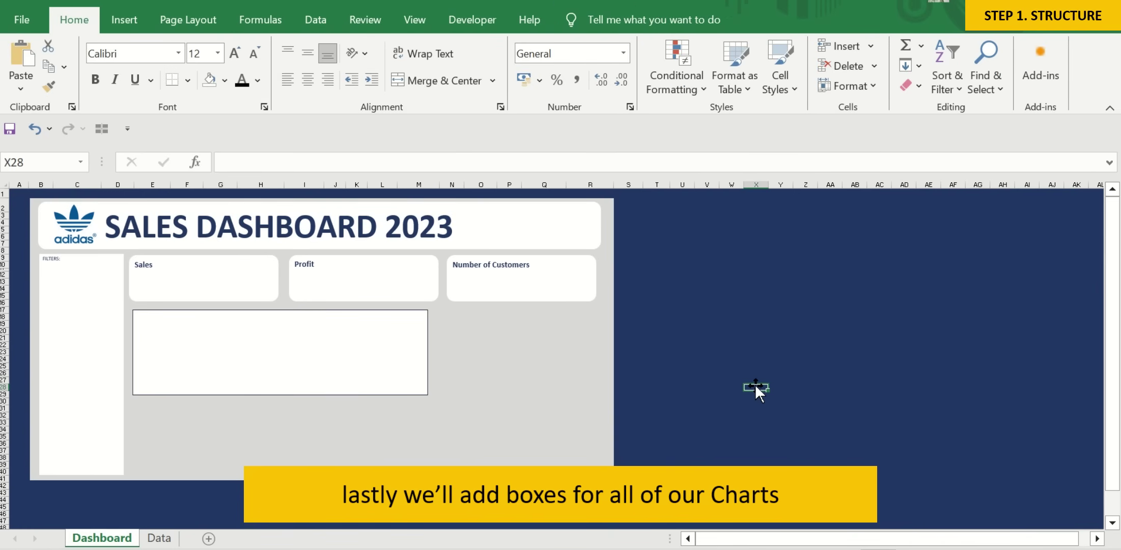
pyautogui.click(374, 369)
# Duplicate the chart box below the original and align the two left boxes.
pyautogui.hotkey('ctrl', 'd')
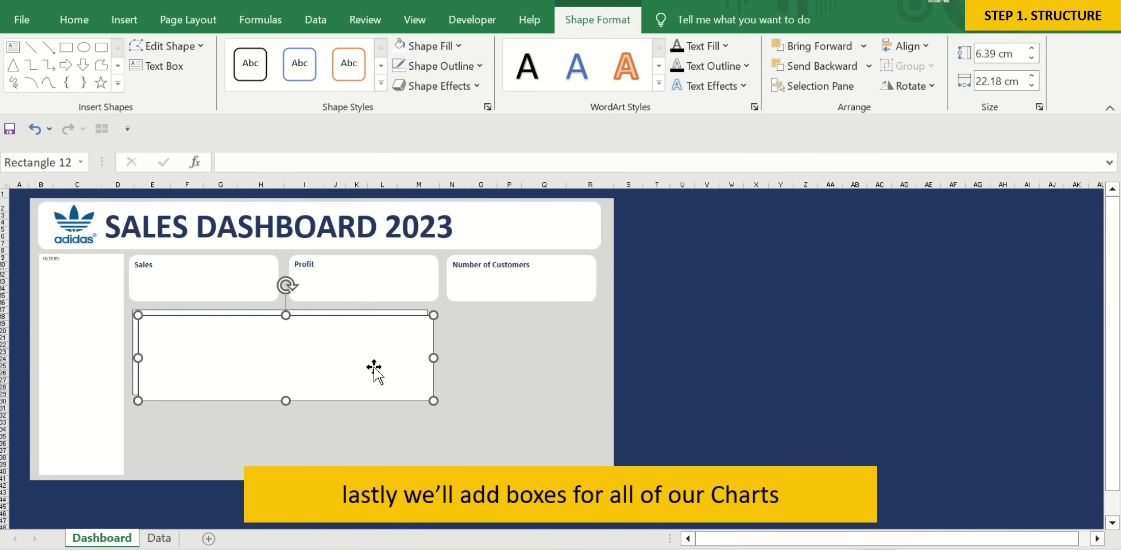
pyautogui.moveTo(373, 367); pyautogui.dragTo(366, 443)
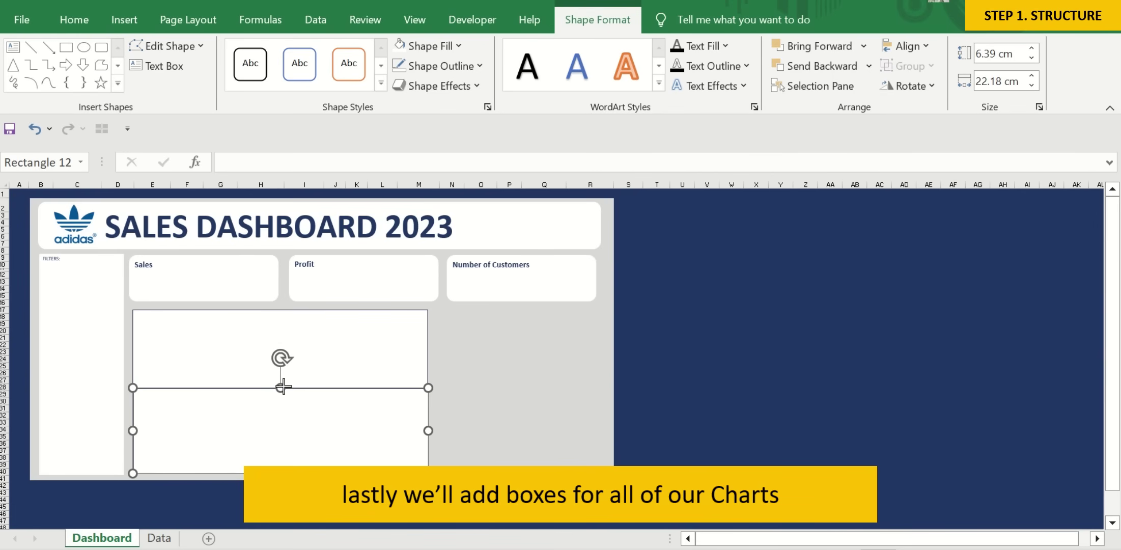
pyautogui.click(282, 364)
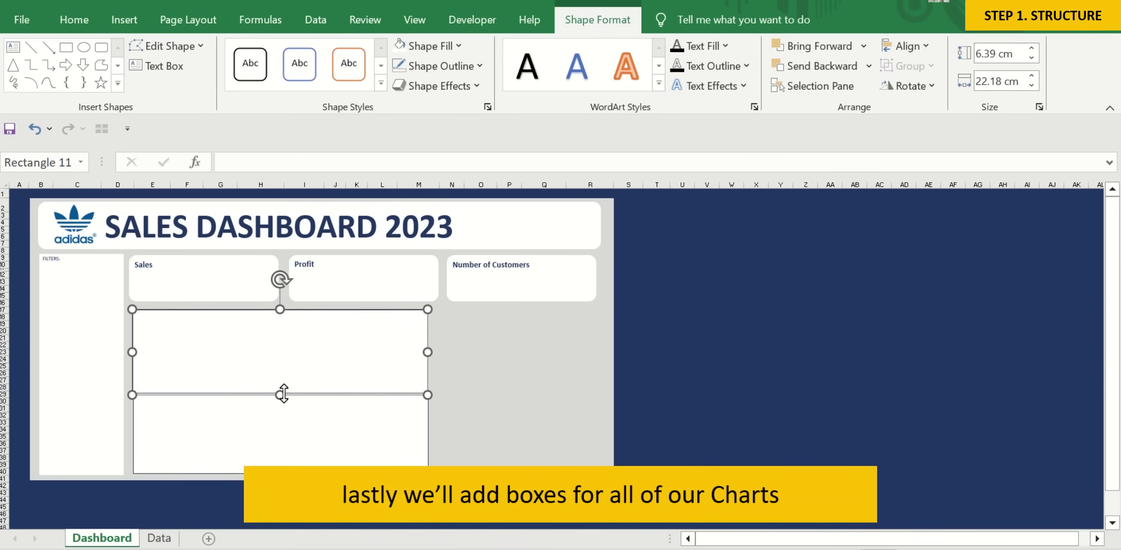
pyautogui.moveTo(283, 392); pyautogui.dragTo(283, 392)
pyautogui.click(282, 433)
pyautogui.press('Left')
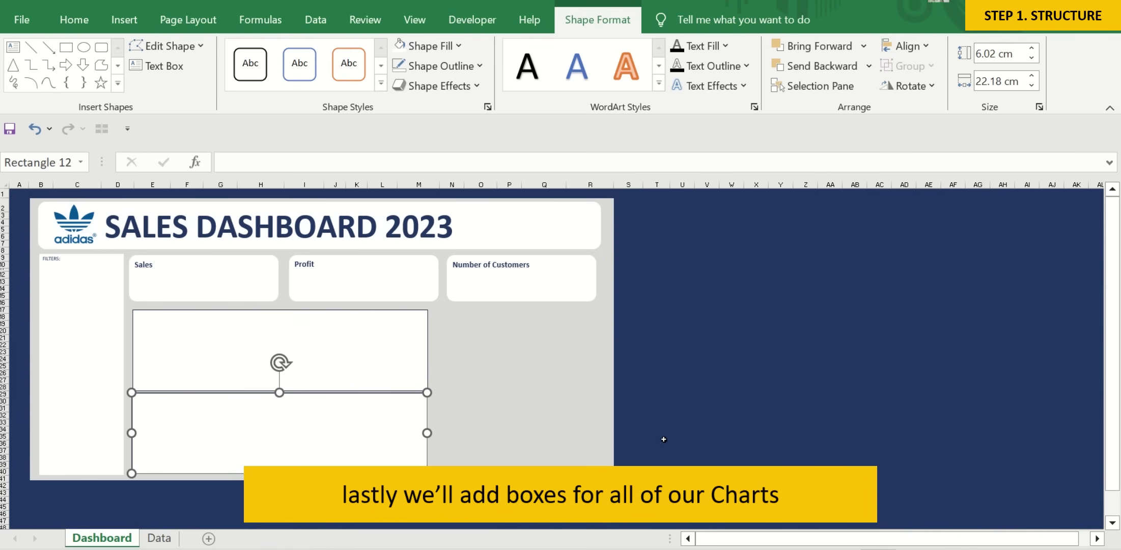
pyautogui.click(663, 438)
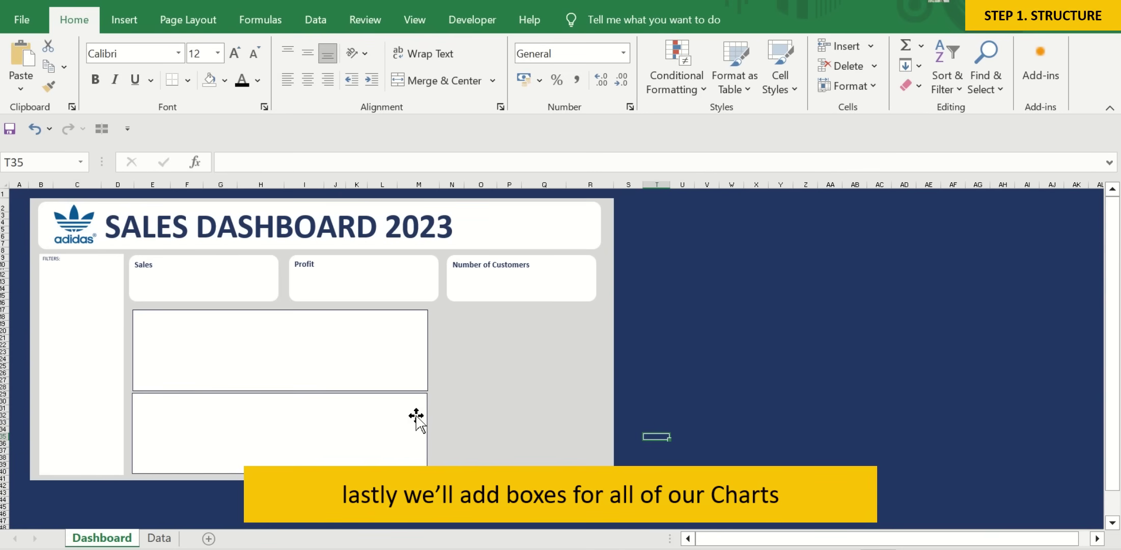
pyautogui.click(408, 463)
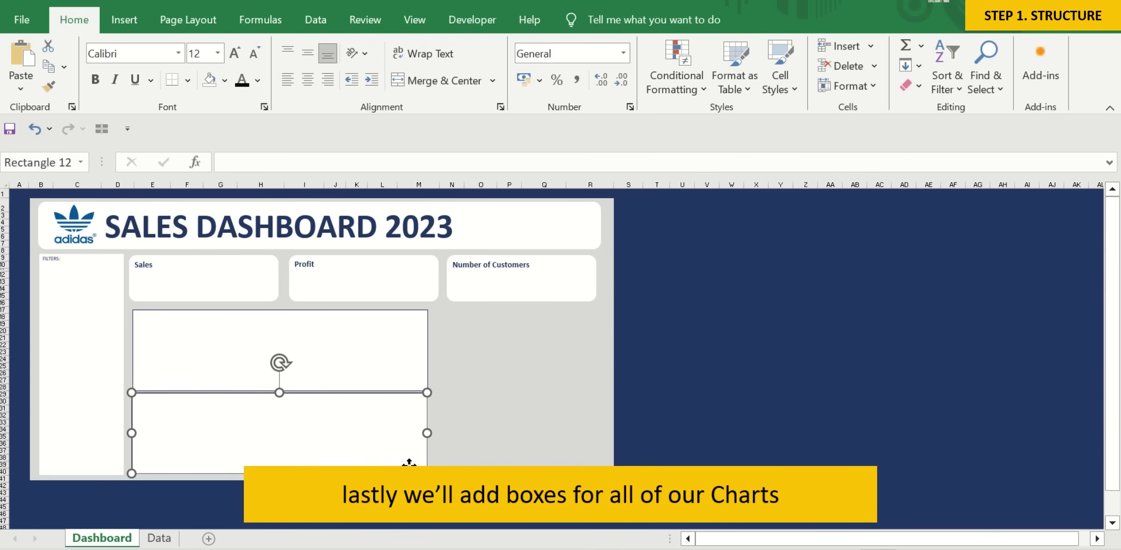
pyautogui.click(641, 463)
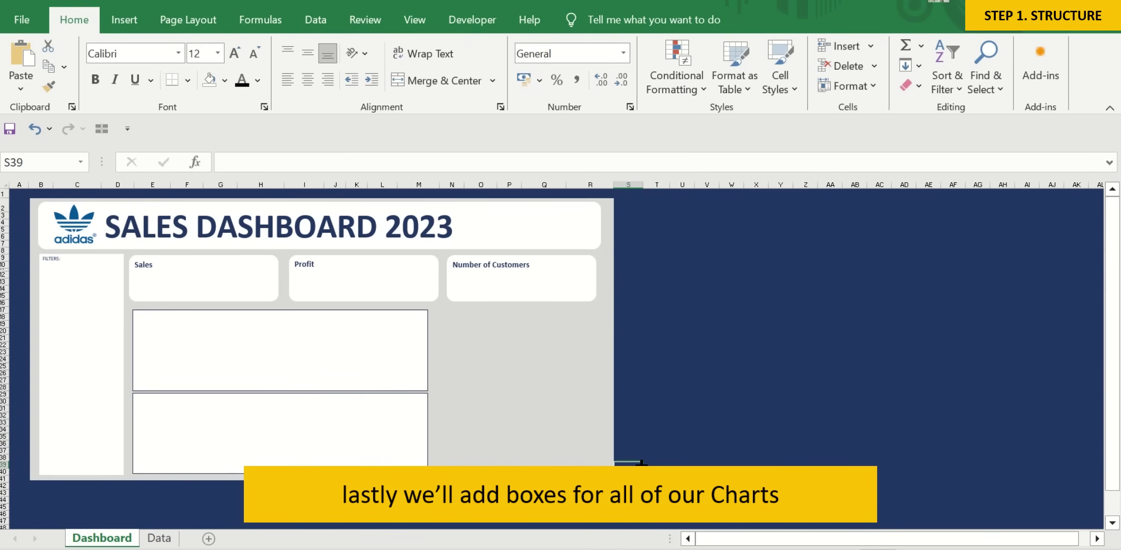
# Copy the upper chart box to the right and narrow it to fit the right column.
pyautogui.click(389, 329)
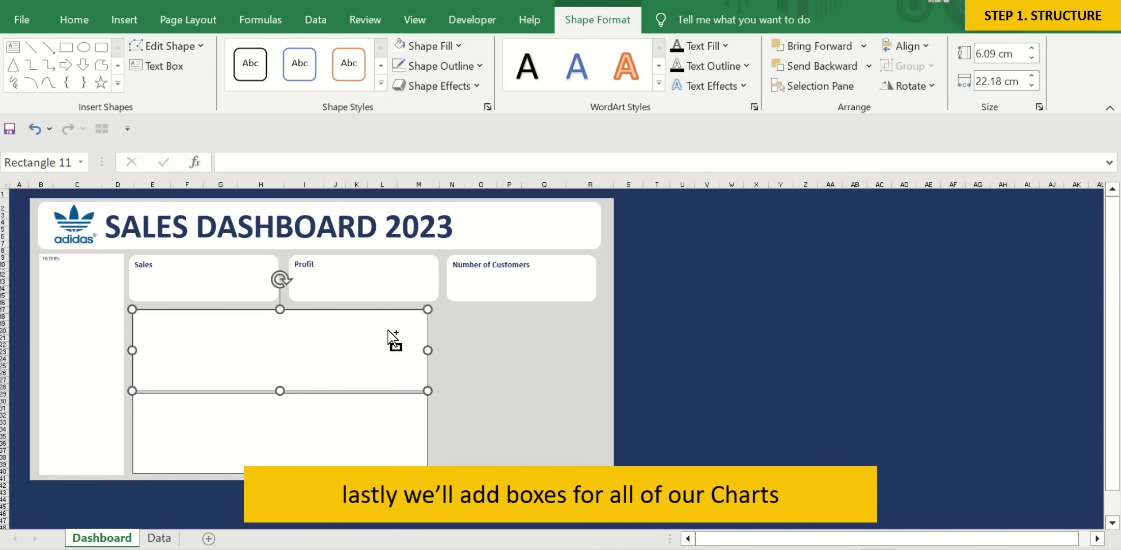
pyautogui.hotkey('ctrl', 'c')
pyautogui.hotkey('ctrl', 'v')
pyautogui.moveTo(370, 340); pyautogui.dragTo(534, 337)
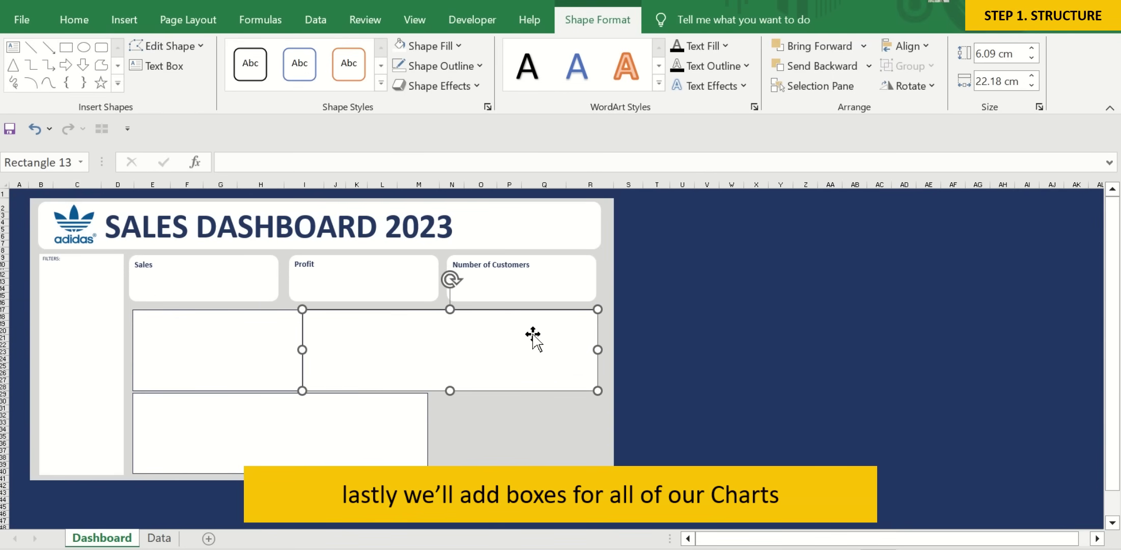
pyautogui.moveTo(304, 348); pyautogui.dragTo(431, 350)
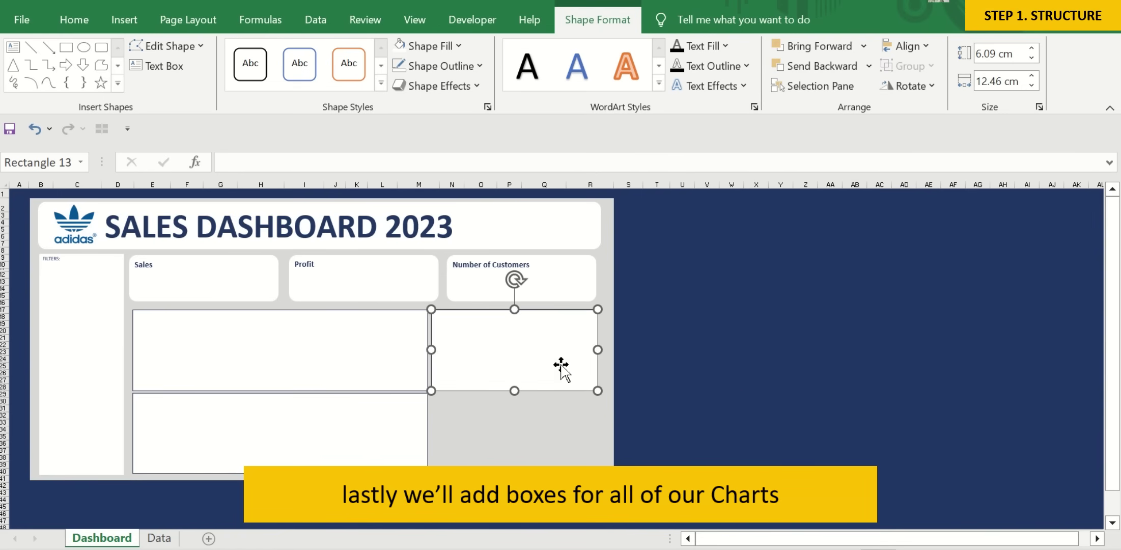
pyautogui.click(782, 403)
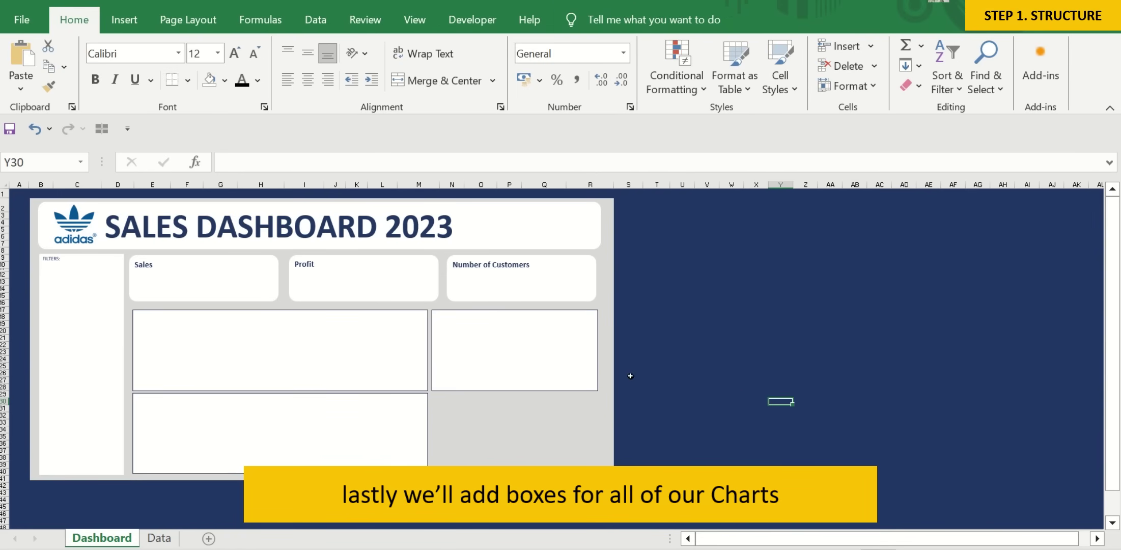
# Duplicate the upper-right box below it, shortened to 5.96 cm and aligned to the grid.
pyautogui.click(546, 369)
pyautogui.hotkey('ctrl', 'd')
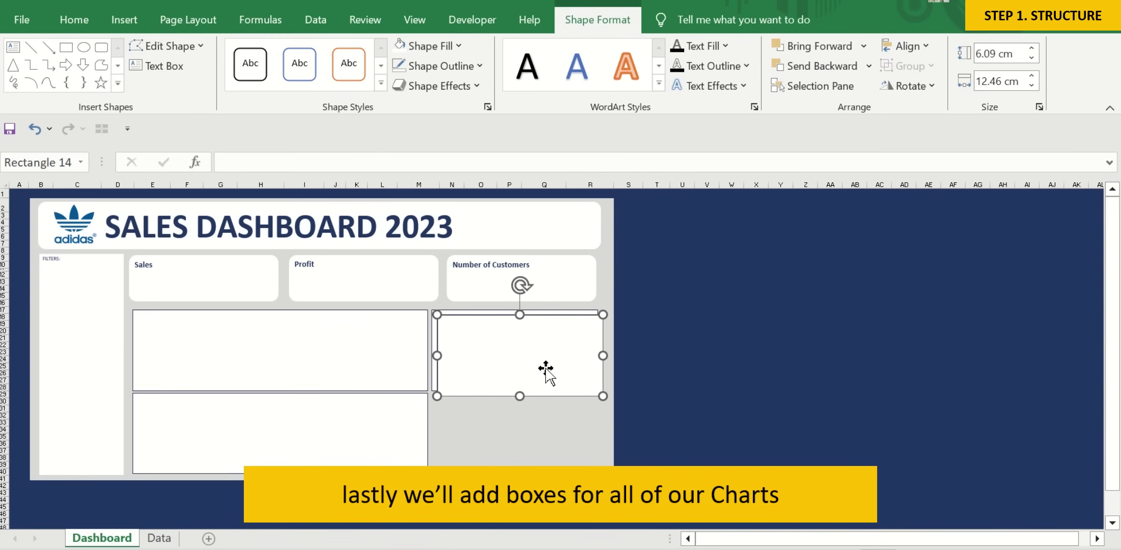
pyautogui.moveTo(546, 369); pyautogui.dragTo(541, 448)
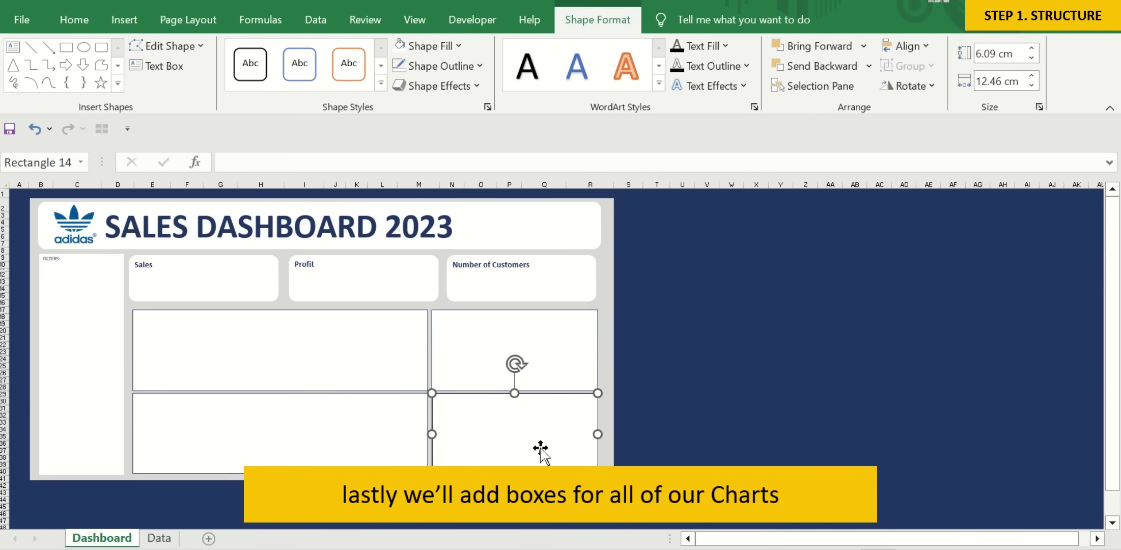
pyautogui.press('Up')
pyautogui.press('Up')
pyautogui.press('Up')
pyautogui.press('Left')
pyautogui.press('Left')
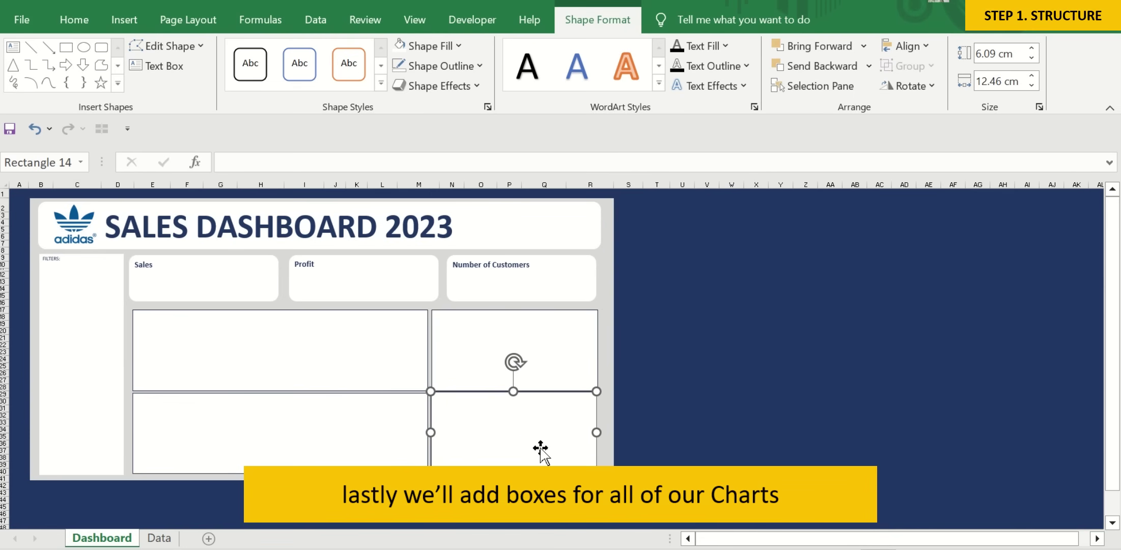
pyautogui.moveTo(513, 390); pyautogui.dragTo(504, 393)
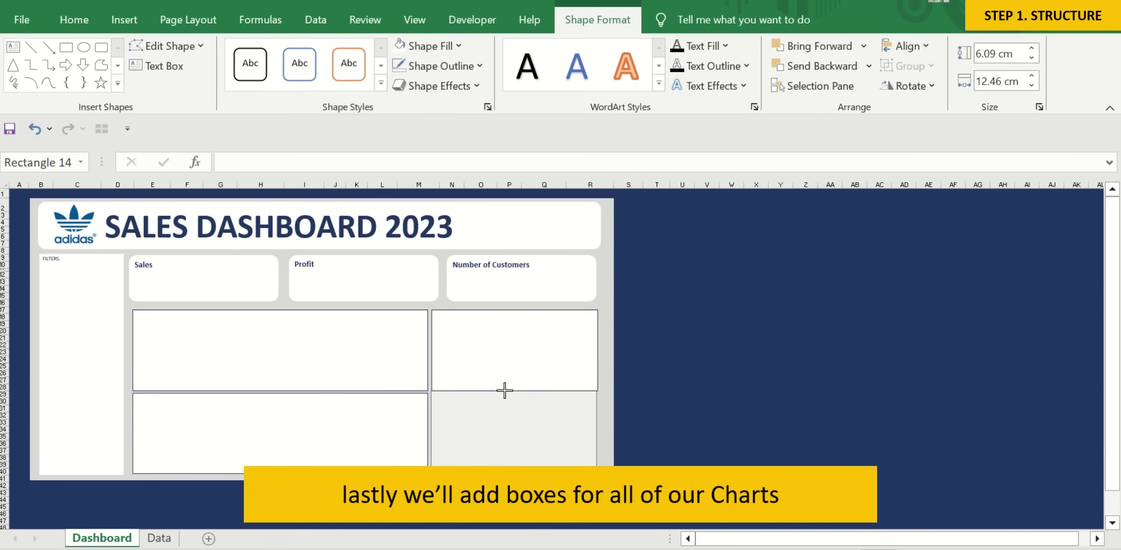
pyautogui.press('Right')
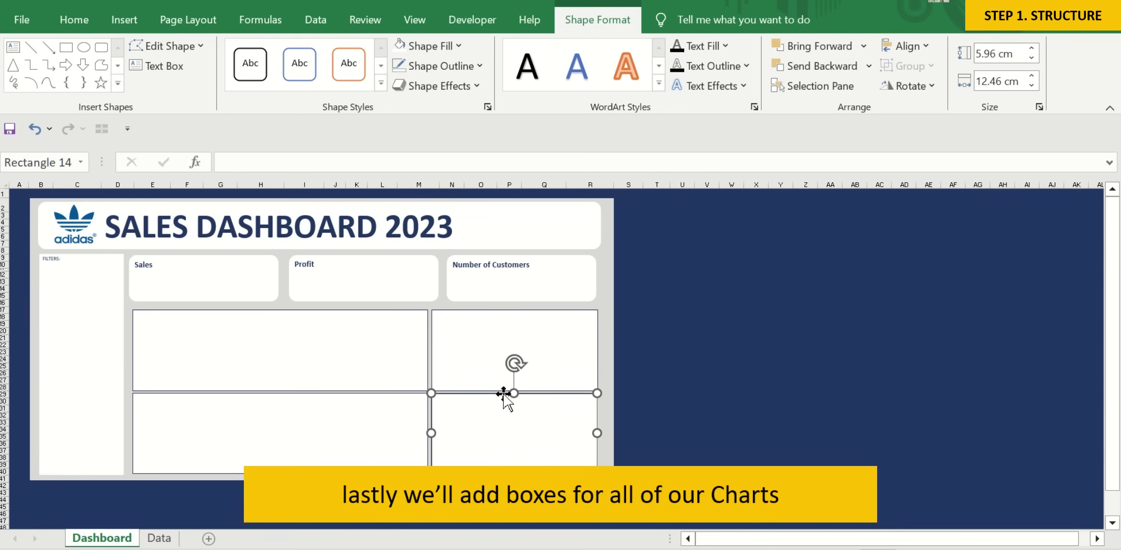
pyautogui.click(744, 445)
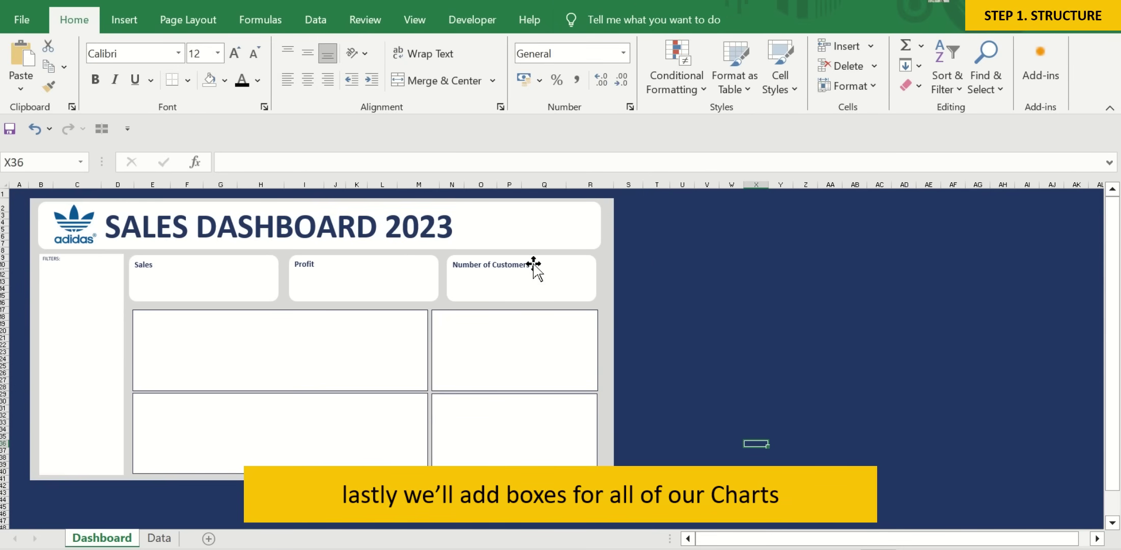
pyautogui.click(333, 372)
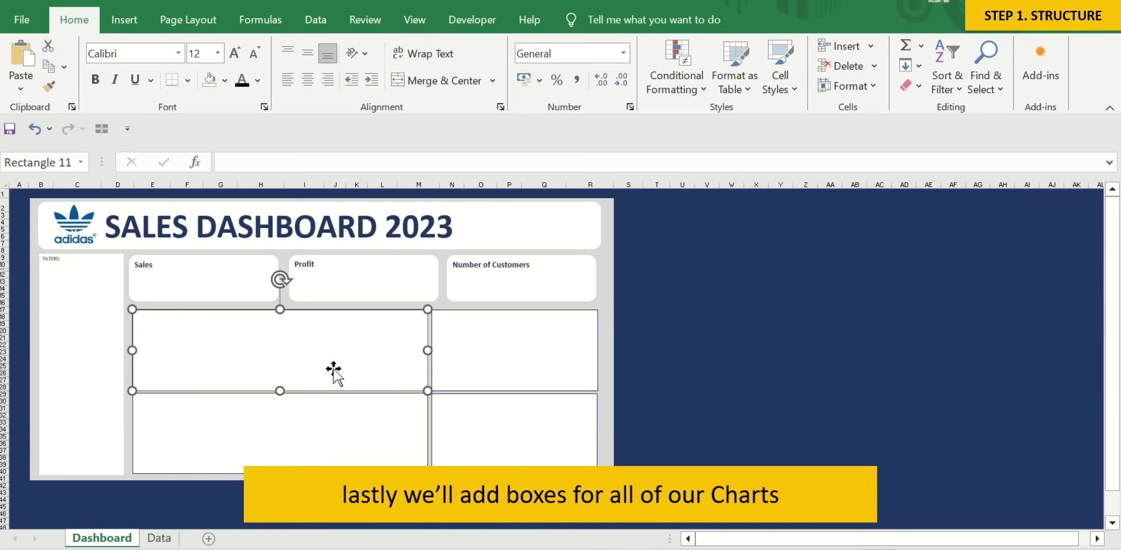
# Title the top chart boxes 'Customers per Month vs Last Year' and 'Customer Satisfaction Rate' in bold size 12.
pyautogui.click(74, 21)
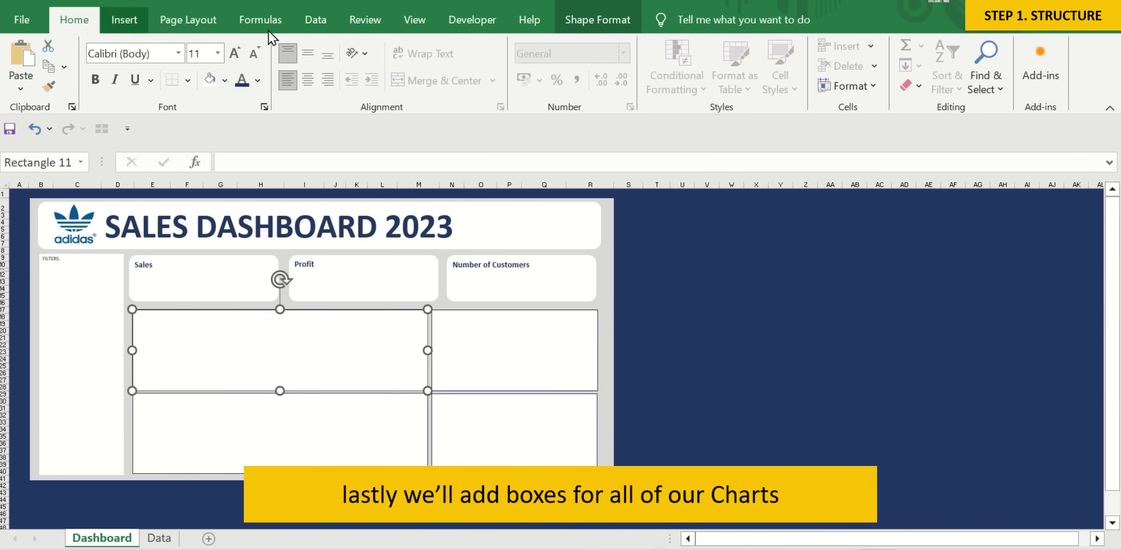
pyautogui.click(96, 80)
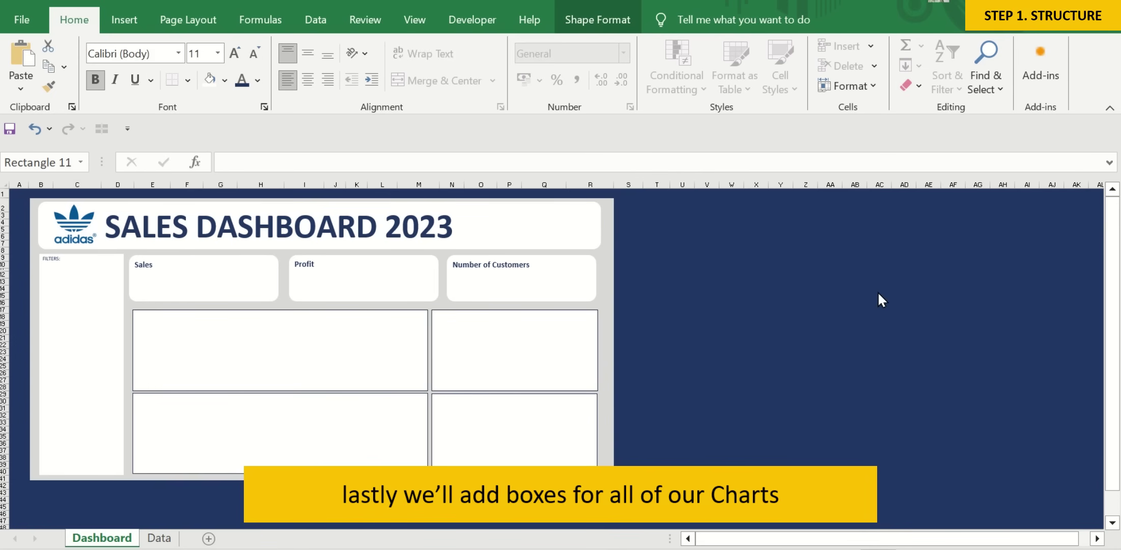
pyautogui.click(235, 54)
pyautogui.write('Customers per Month vs Last Year')
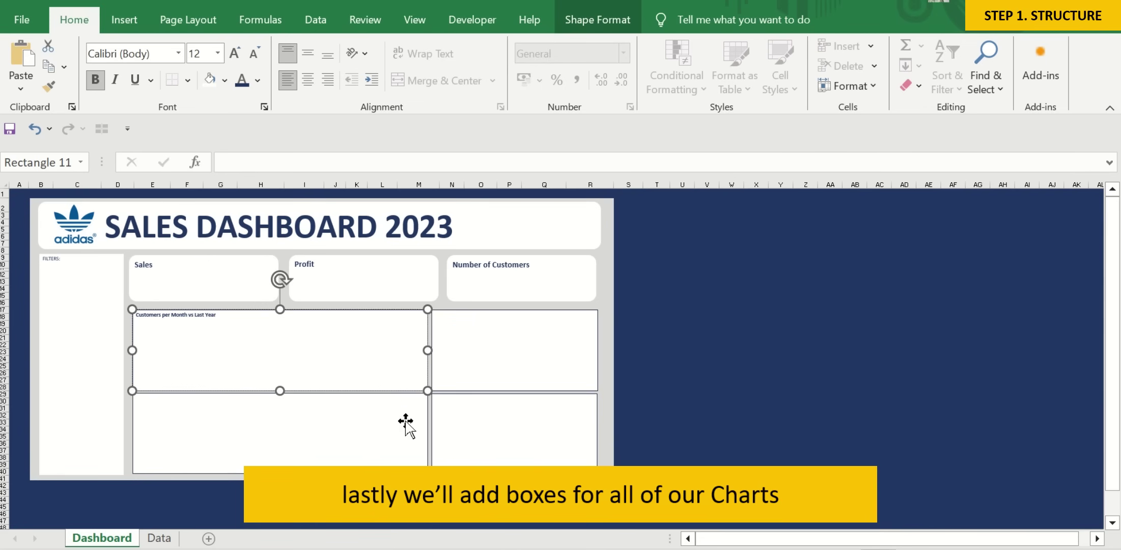
pyautogui.click(548, 311)
pyautogui.click(515, 373)
pyautogui.write('Customer Satisfaction Rate')
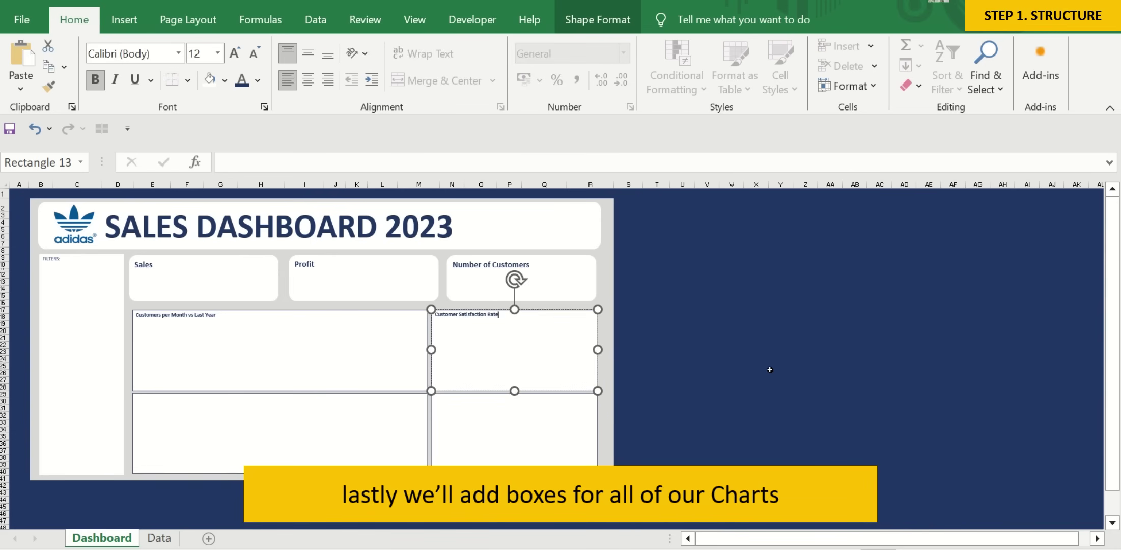
# Title the bottom chart boxes 'Monthly Sales vs Target' and 'Pivot Table for Region data'.
pyautogui.click(365, 432)
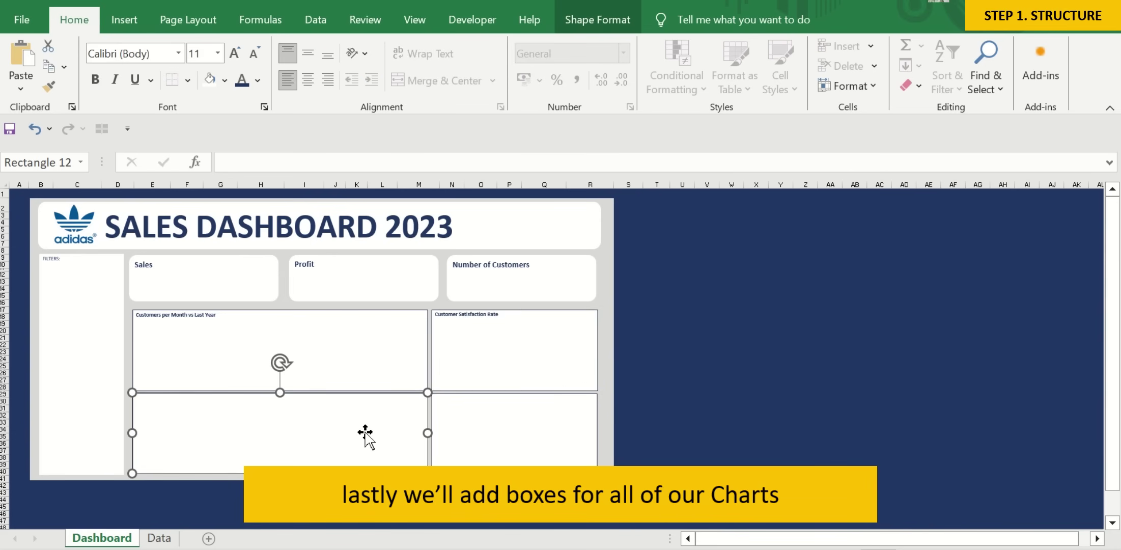
pyautogui.write('Monthly Sales vs Target')
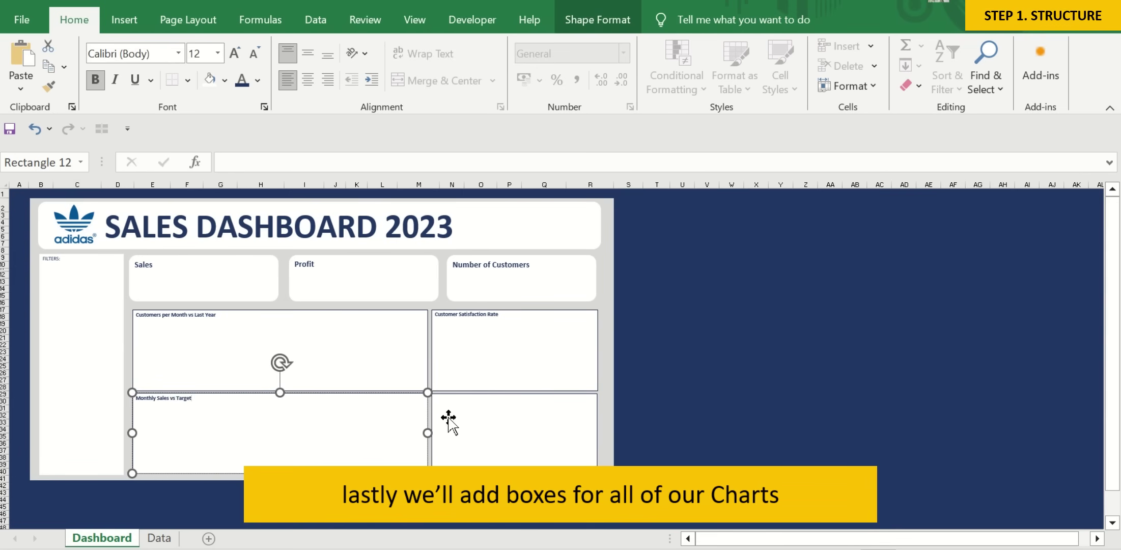
pyautogui.click(498, 438)
pyautogui.write('Pivot Table for Region data')
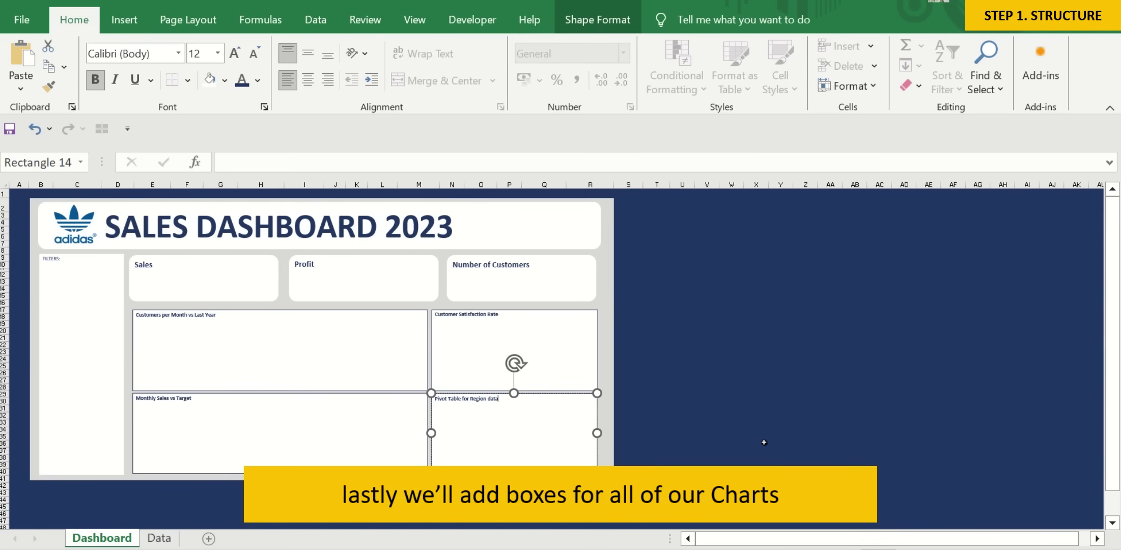
pyautogui.click(764, 442)
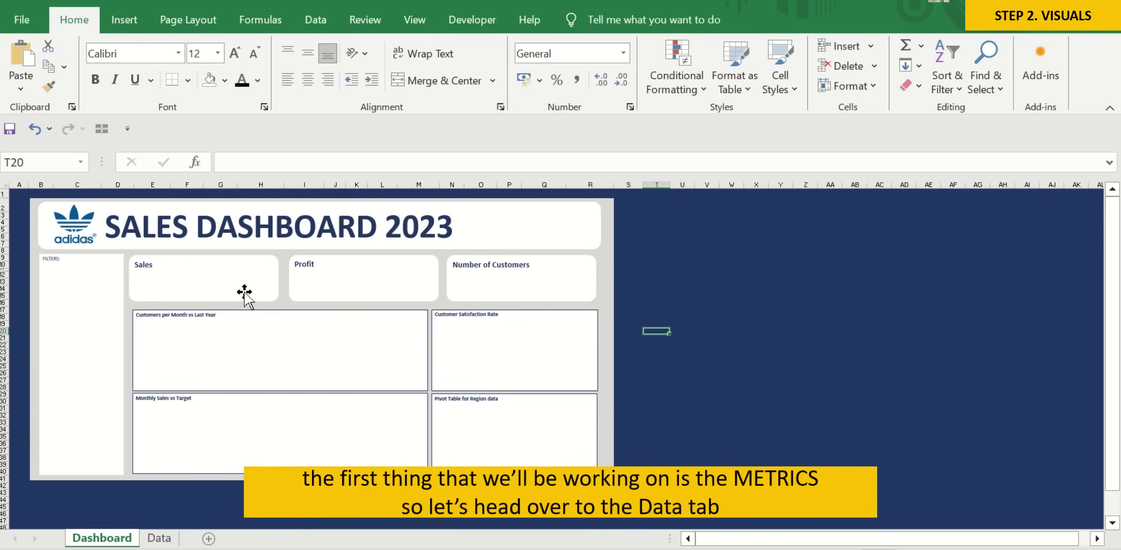
# Check the Sales, Profit and Number of Customers KPI cards on the dashboard.
pyautogui.click(252, 291)
pyautogui.click(411, 286)
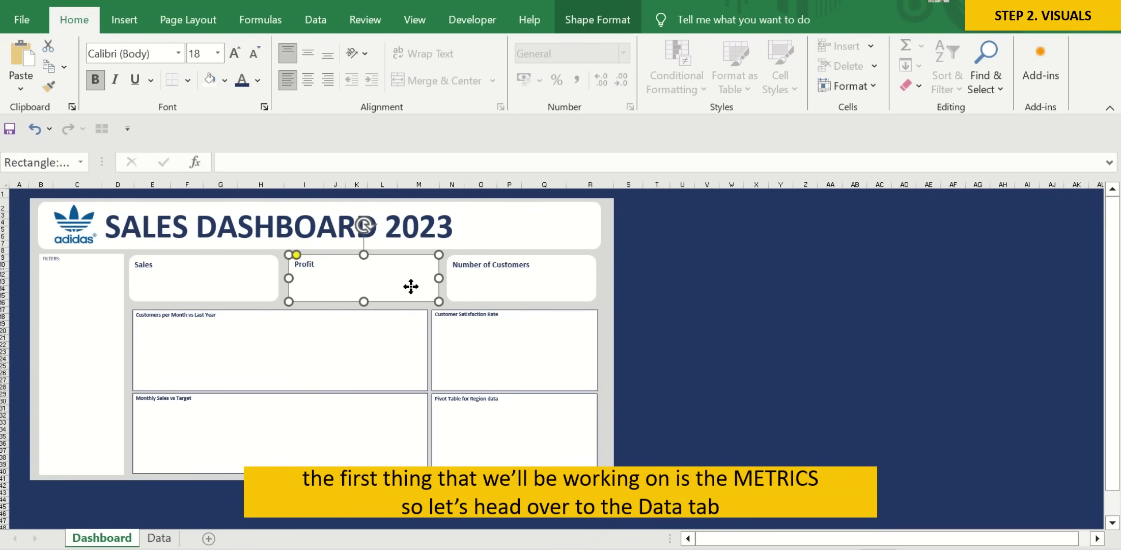
pyautogui.click(572, 292)
pyautogui.click(701, 324)
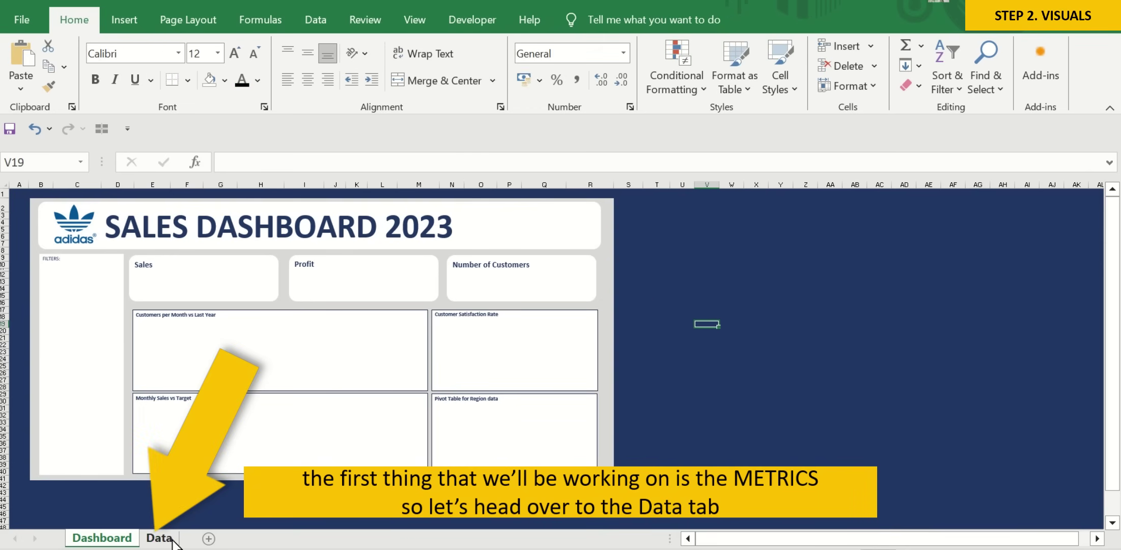
# On the Data sheet, widen the Profit and Customers columns so their headers fit.
pyautogui.click(172, 540)
pyautogui.click(129, 304)
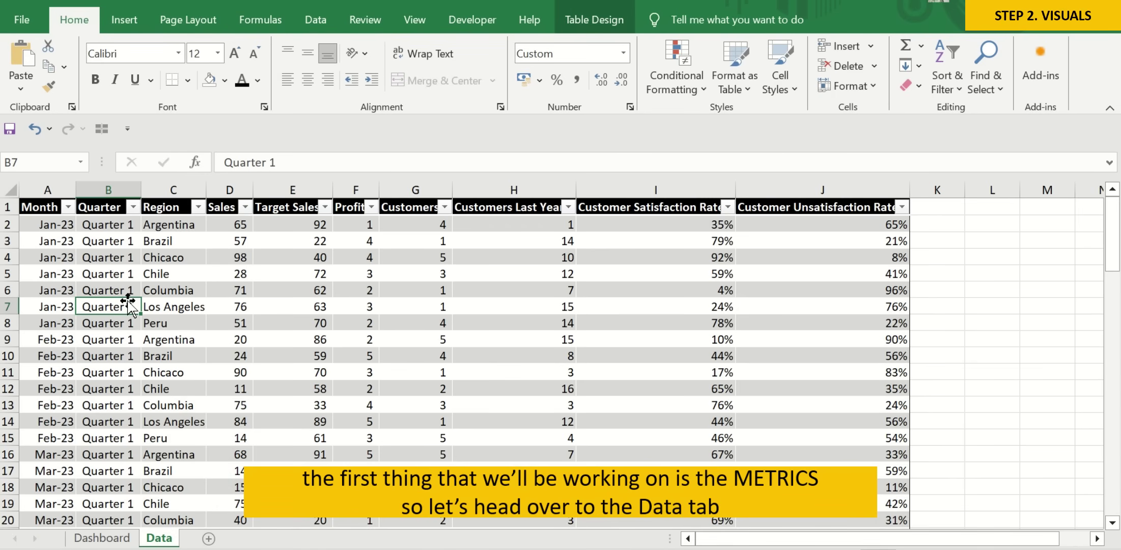
pyautogui.click(228, 210)
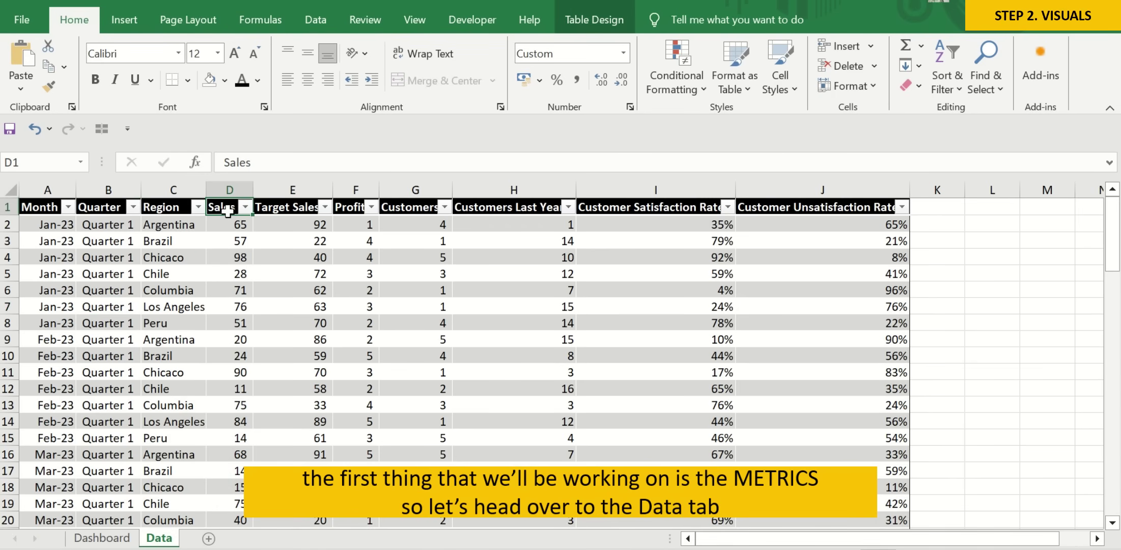
pyautogui.click(357, 208)
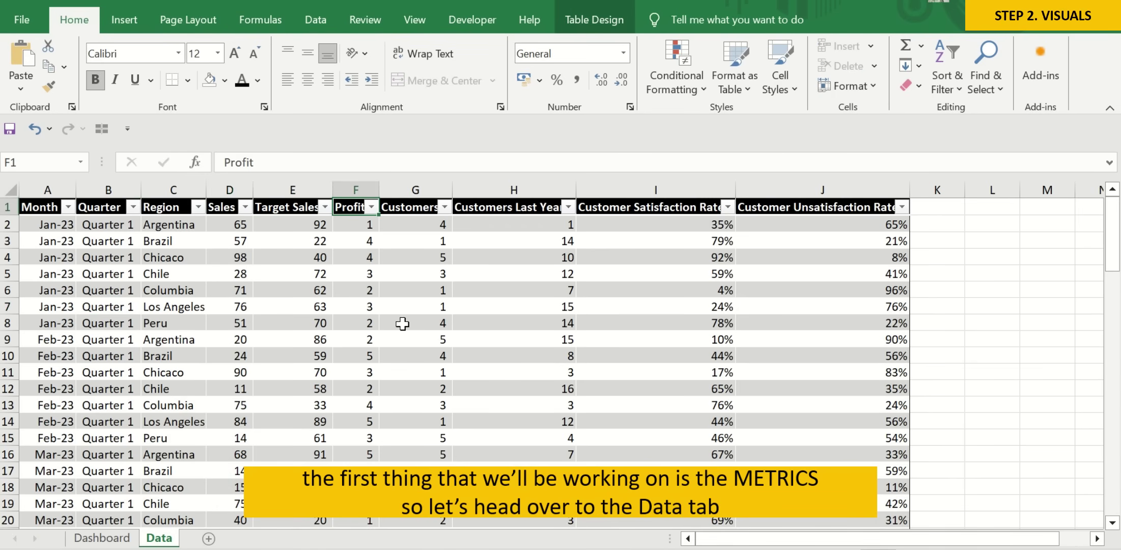
pyautogui.moveTo(380, 189); pyautogui.dragTo(383, 189)
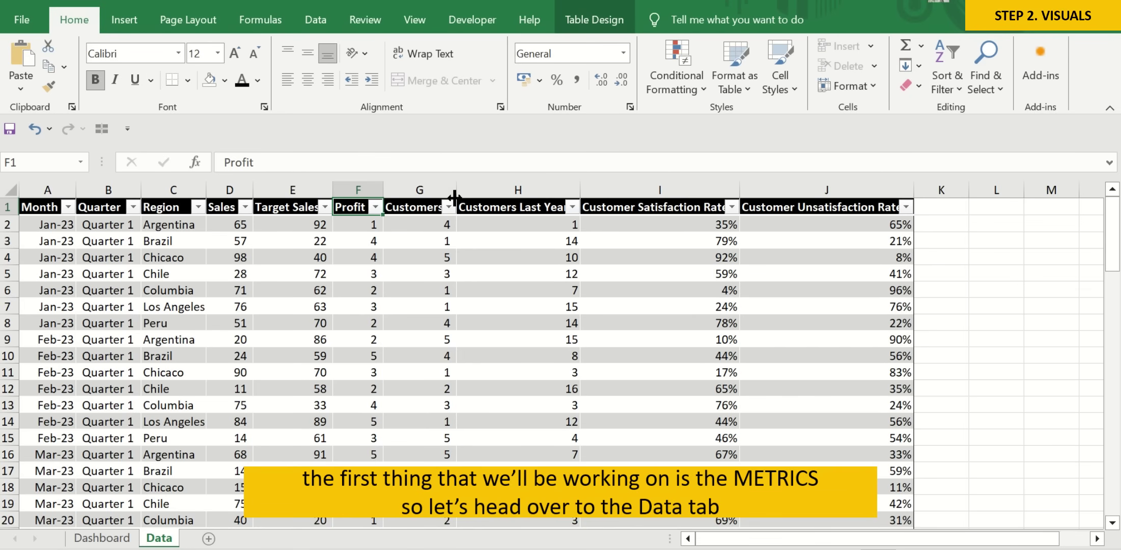
pyautogui.moveTo(457, 189); pyautogui.dragTo(462, 189)
pyautogui.click(413, 209)
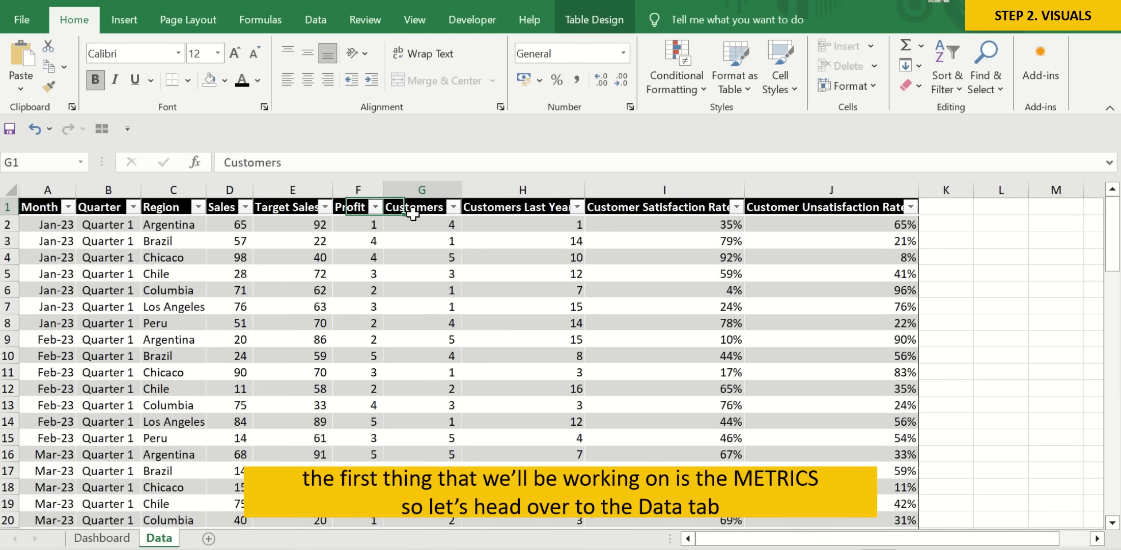
pyautogui.click(133, 24)
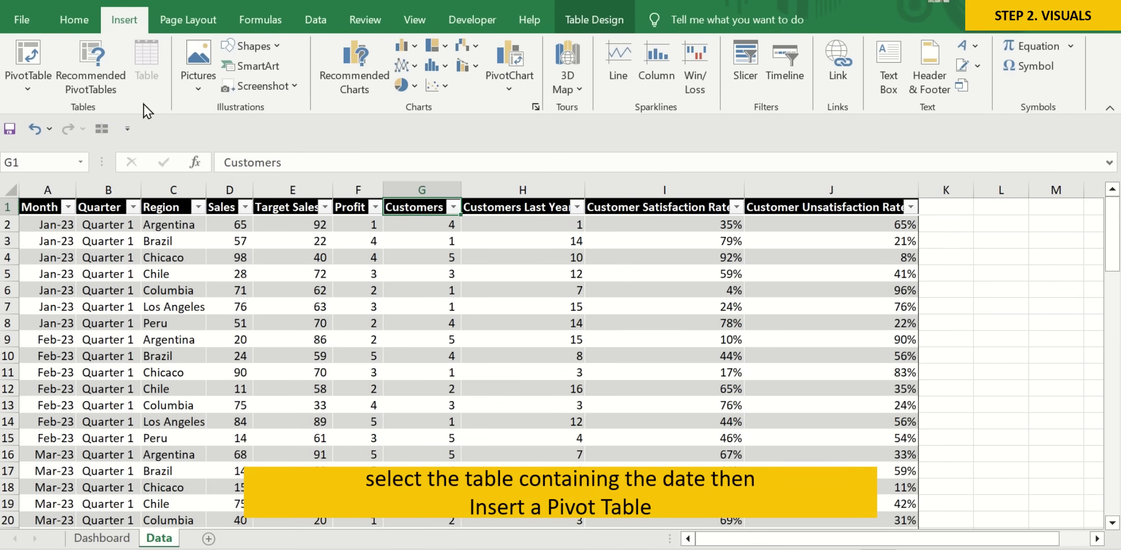
# Insert a PivotTable from Table1 on a New Worksheet with default settings.
pyautogui.click(29, 55)
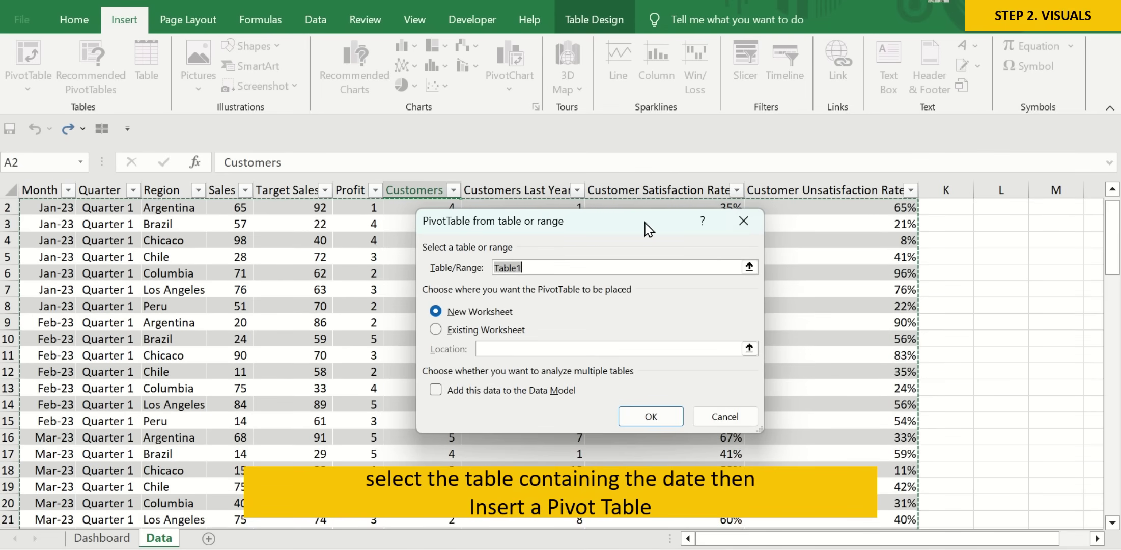
pyautogui.moveTo(644, 223); pyautogui.dragTo(553, 230)
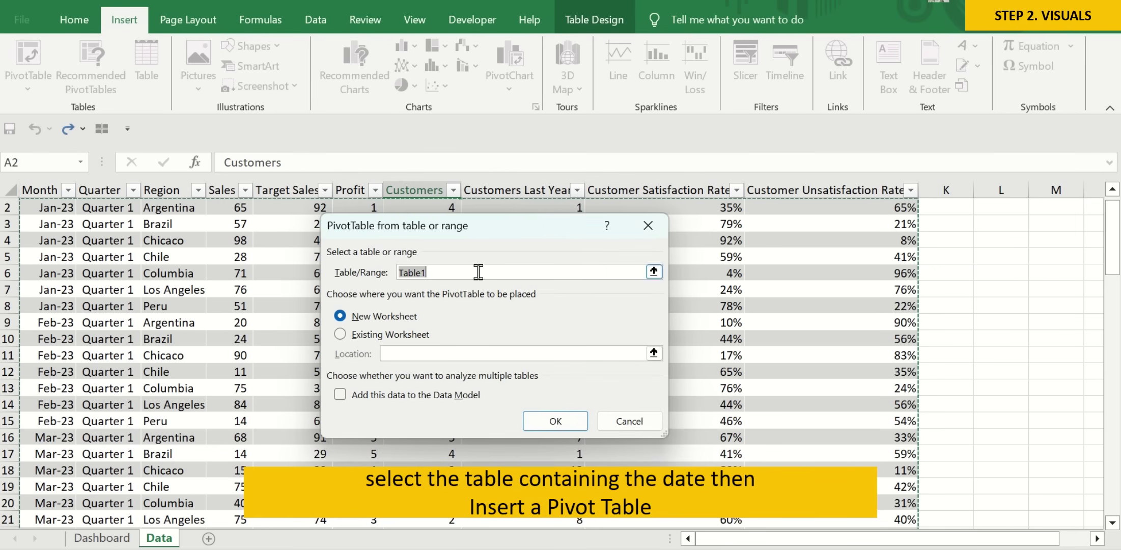
pyautogui.click(557, 421)
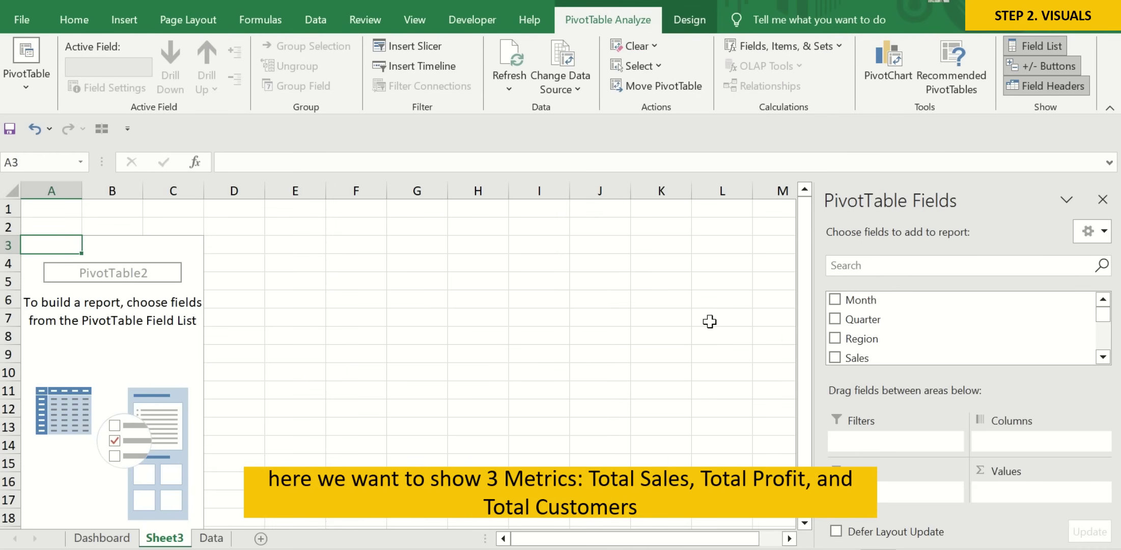
# Add Sales, Profit and Customers to the pivot Values and move Values into Rows.
pyautogui.click(1102, 357)
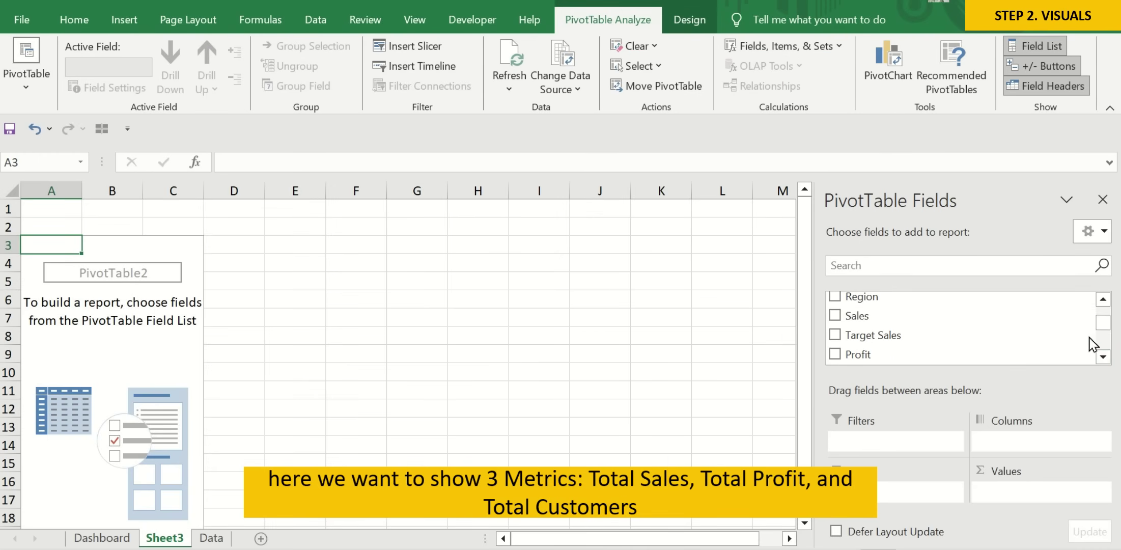
pyautogui.moveTo(875, 316)
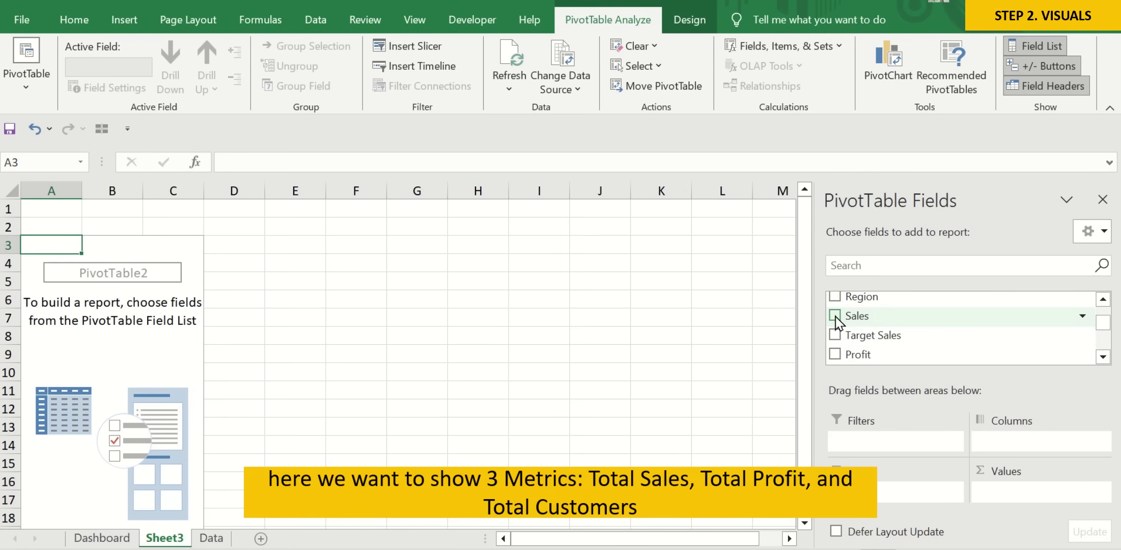
pyautogui.moveTo(836, 321)
pyautogui.mouseDown()
pyautogui.moveTo(1083, 456)
pyautogui.moveTo(1076, 494)
pyautogui.mouseUp()
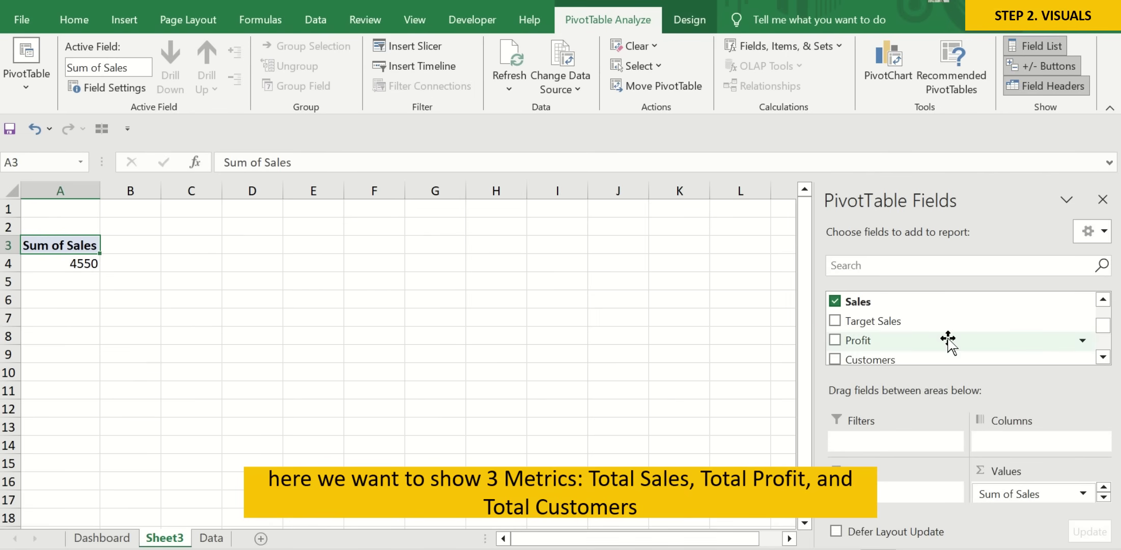
pyautogui.moveTo(909, 346)
pyautogui.mouseDown()
pyautogui.moveTo(1026, 415)
pyautogui.moveTo(1069, 497)
pyautogui.mouseUp()
pyautogui.click(1103, 356)
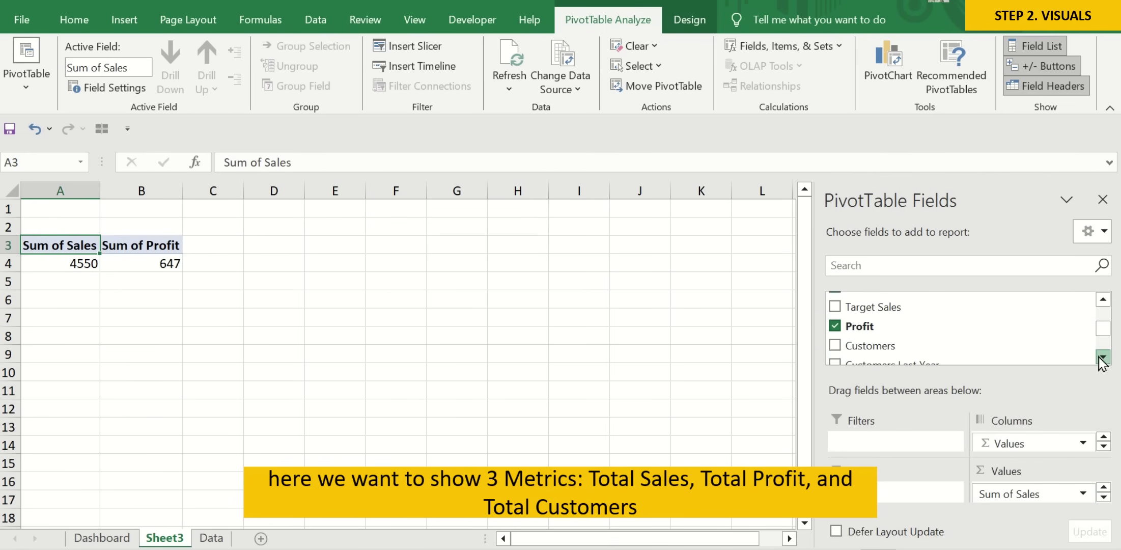
pyautogui.click(1103, 356)
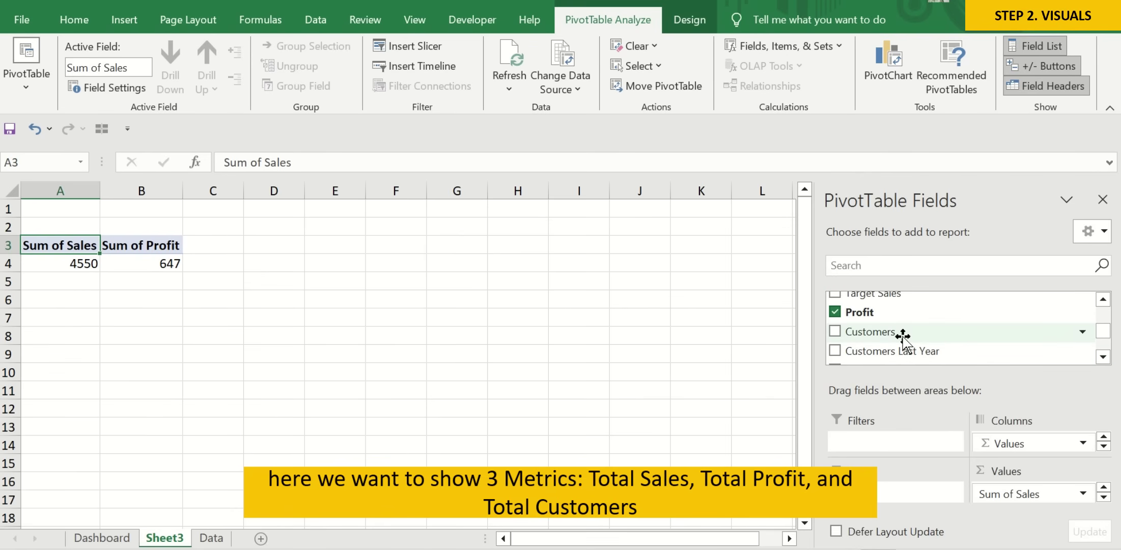
pyautogui.moveTo(896, 331); pyautogui.dragTo(1039, 504)
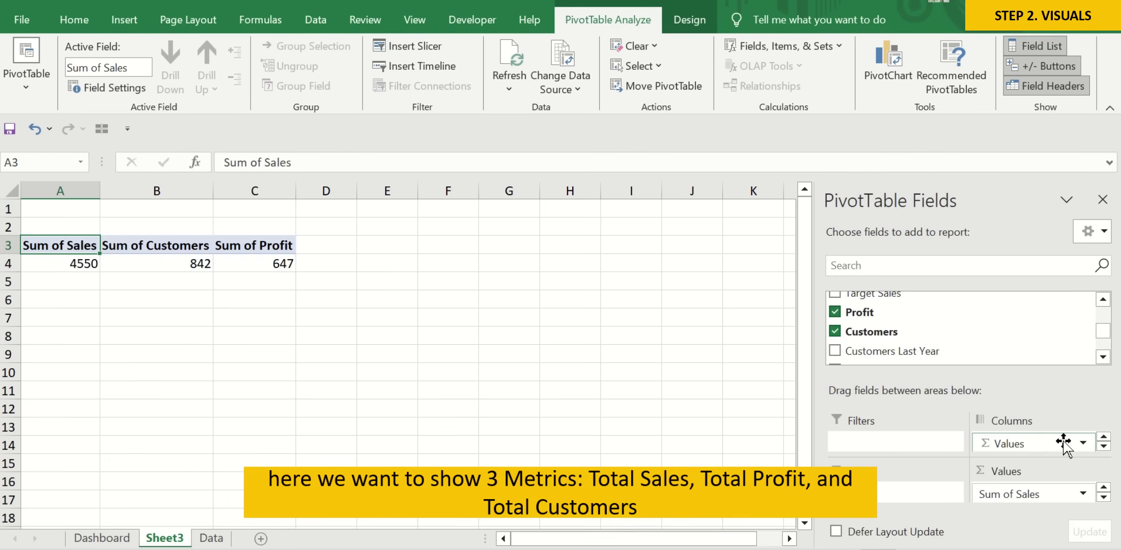
pyautogui.moveTo(1062, 443); pyautogui.dragTo(926, 493)
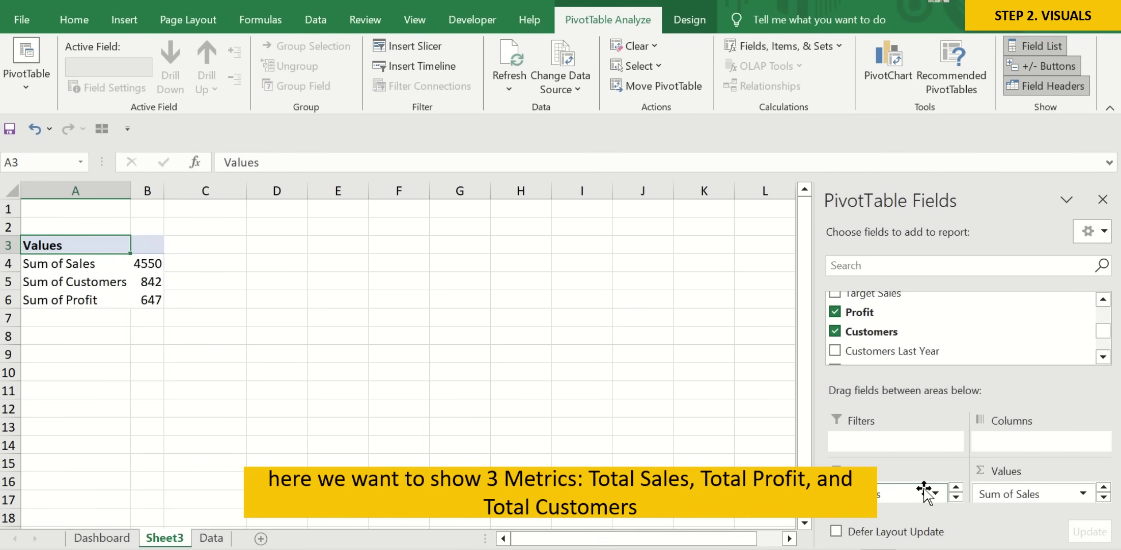
pyautogui.click(289, 339)
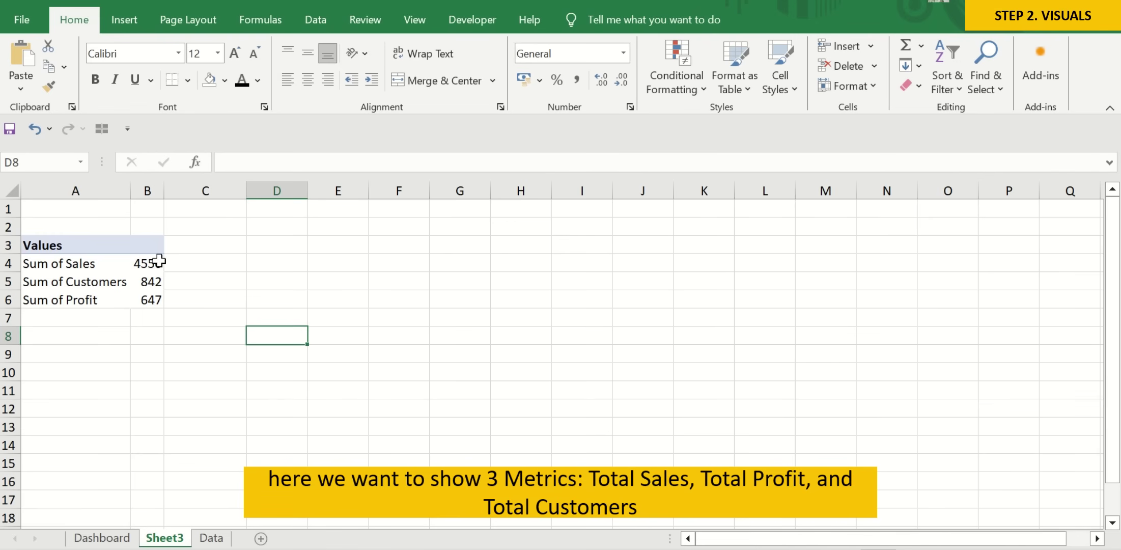
# Format the totals in B4:B6 with Comma Style and zero decimal places.
pyautogui.moveTo(159, 260); pyautogui.dragTo(152, 299)
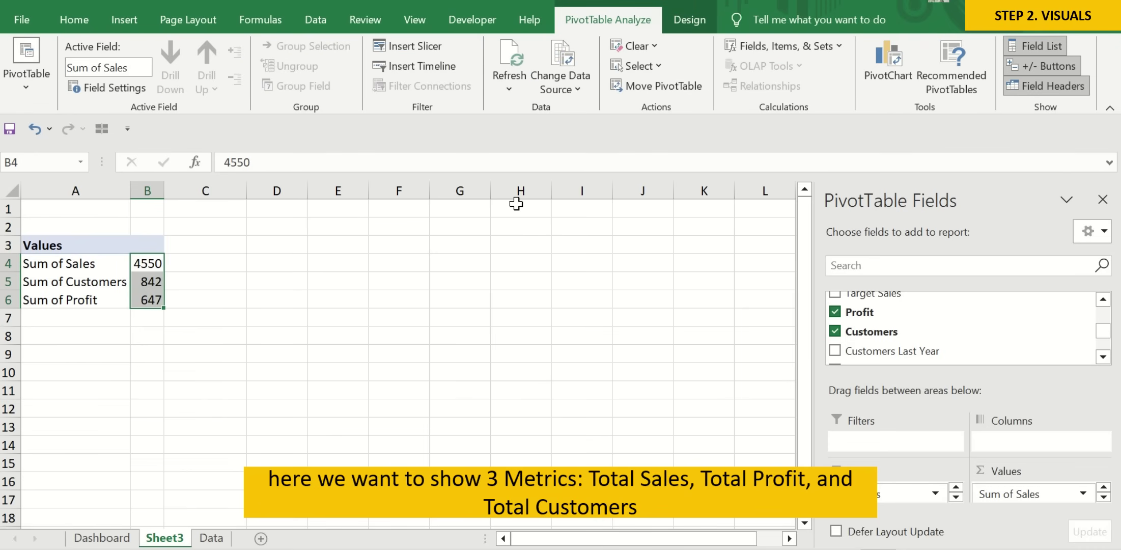
pyautogui.click(74, 19)
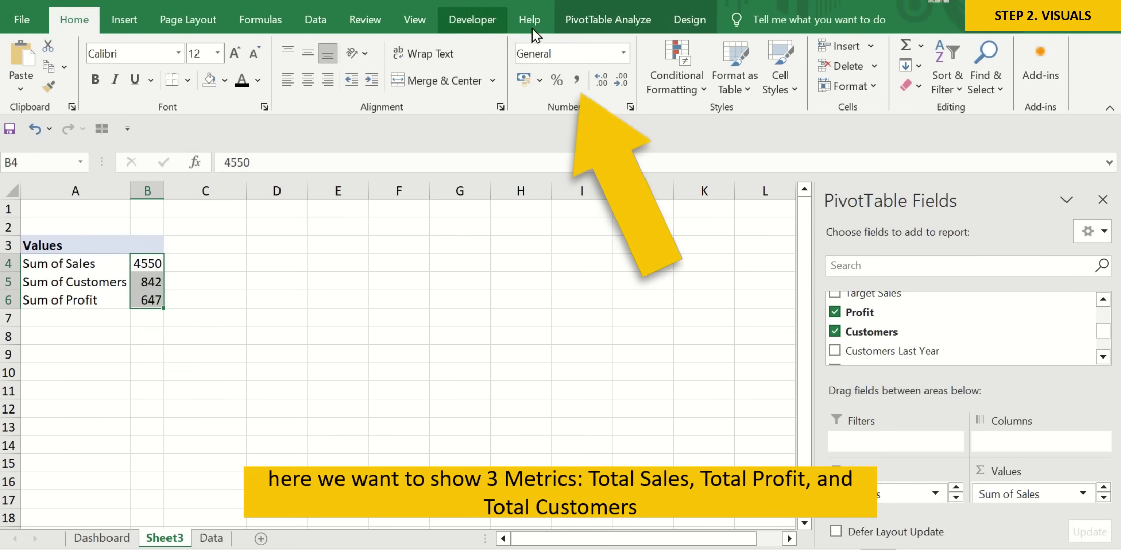
pyautogui.click(577, 80)
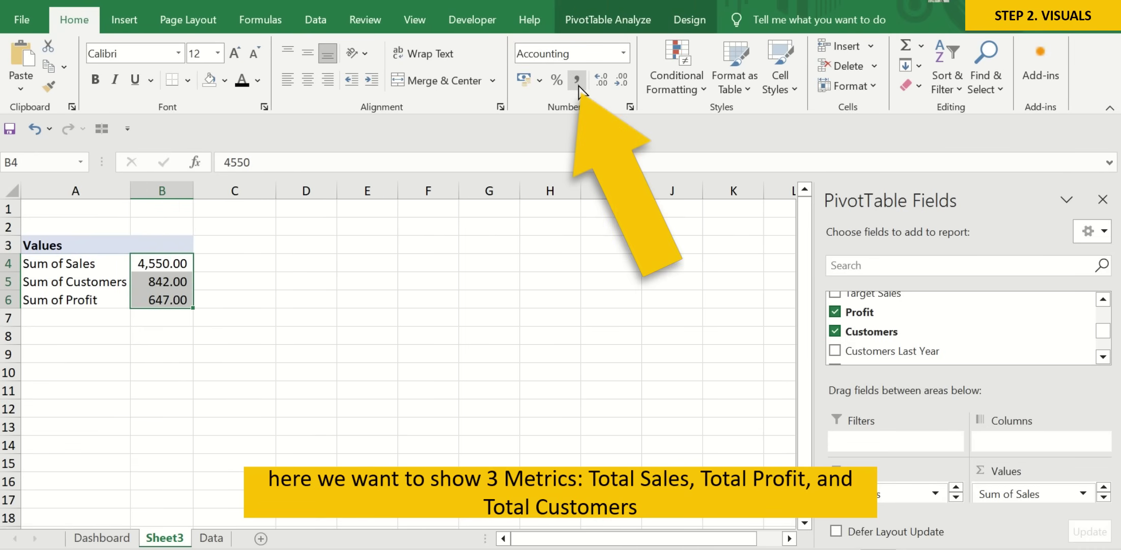
pyautogui.click(615, 90)
pyautogui.click(615, 91)
pyautogui.click(357, 298)
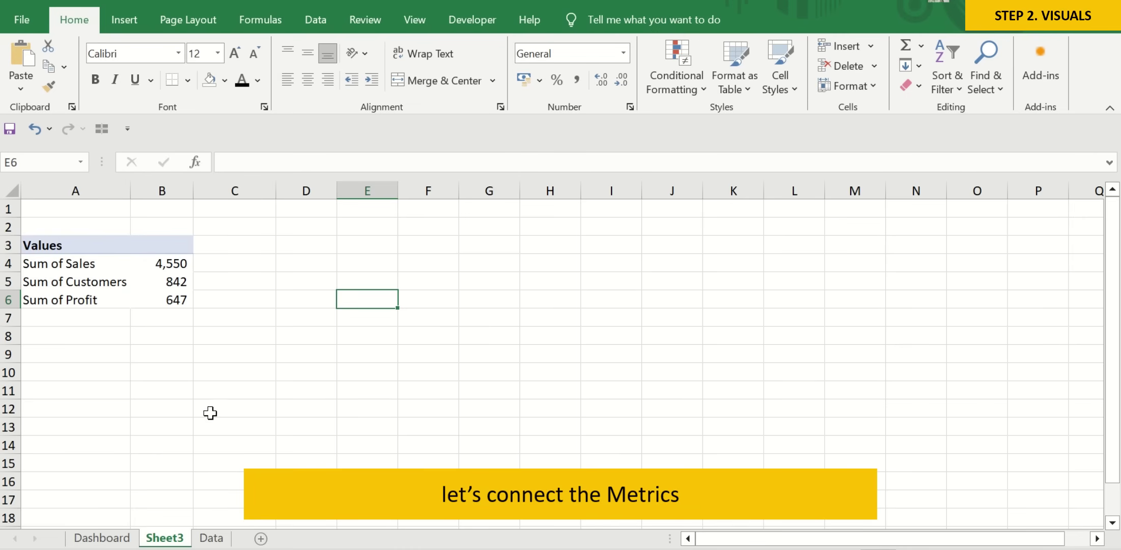
pyautogui.click(101, 538)
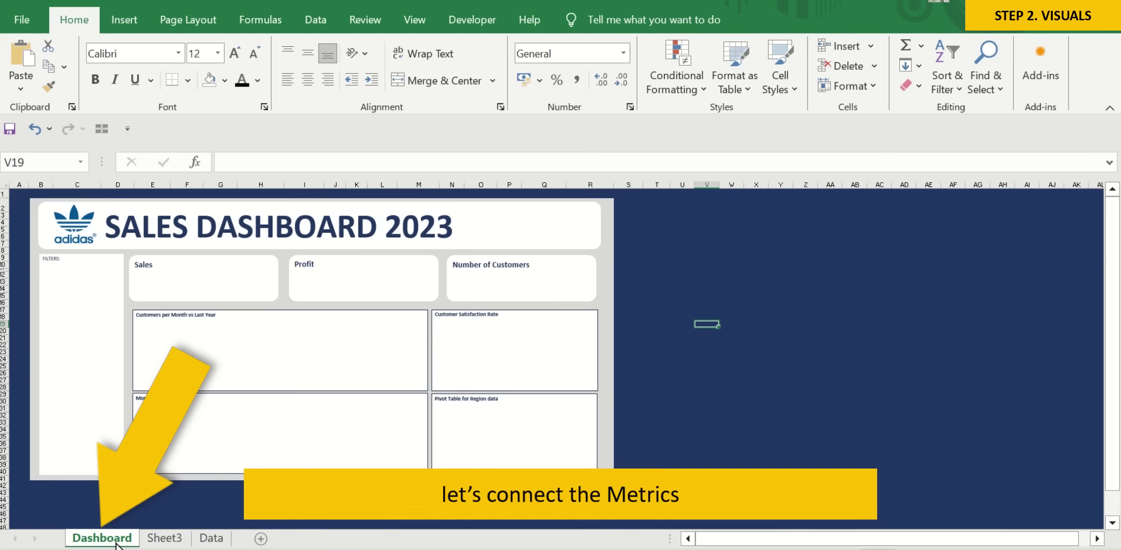
pyautogui.click(261, 285)
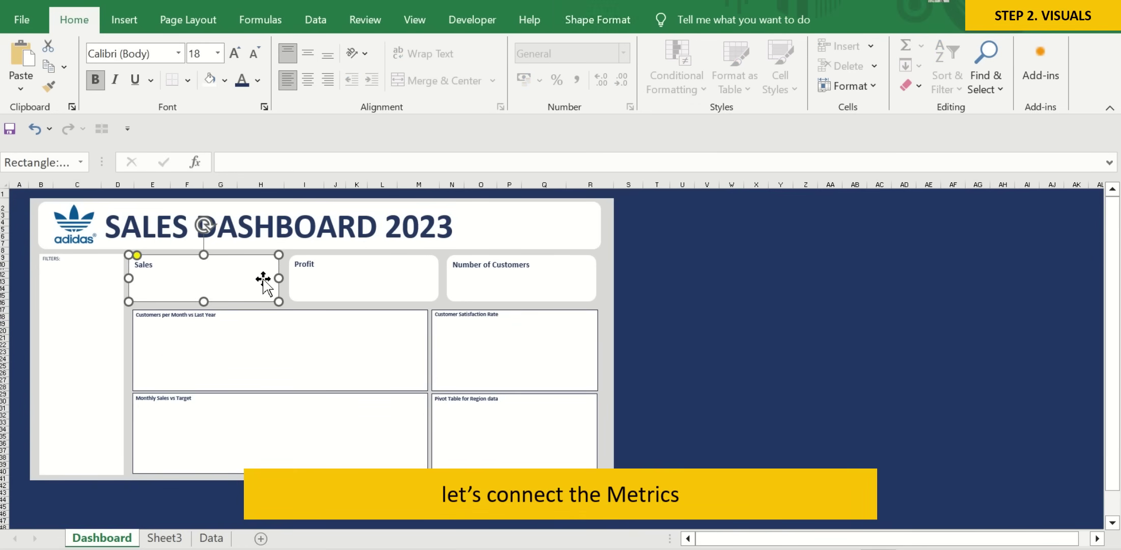
pyautogui.click(351, 163)
pyautogui.write('=')
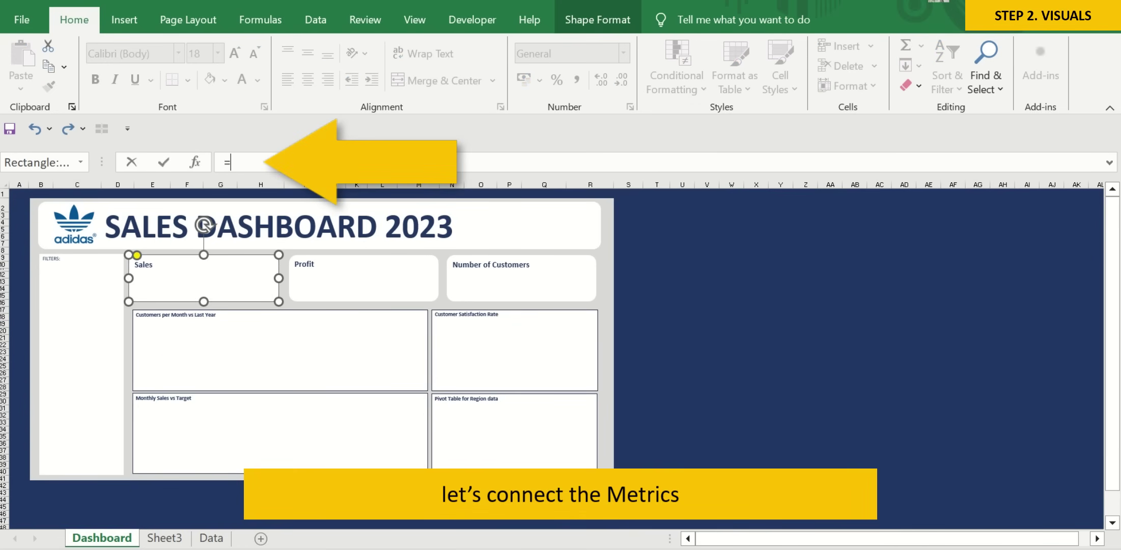
pyautogui.click(178, 540)
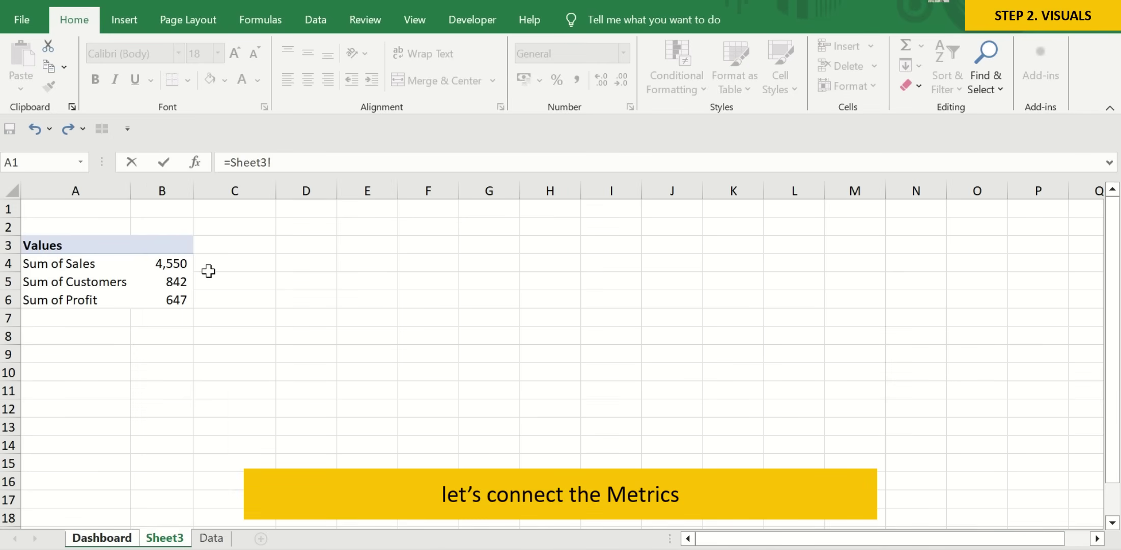
pyautogui.click(182, 260)
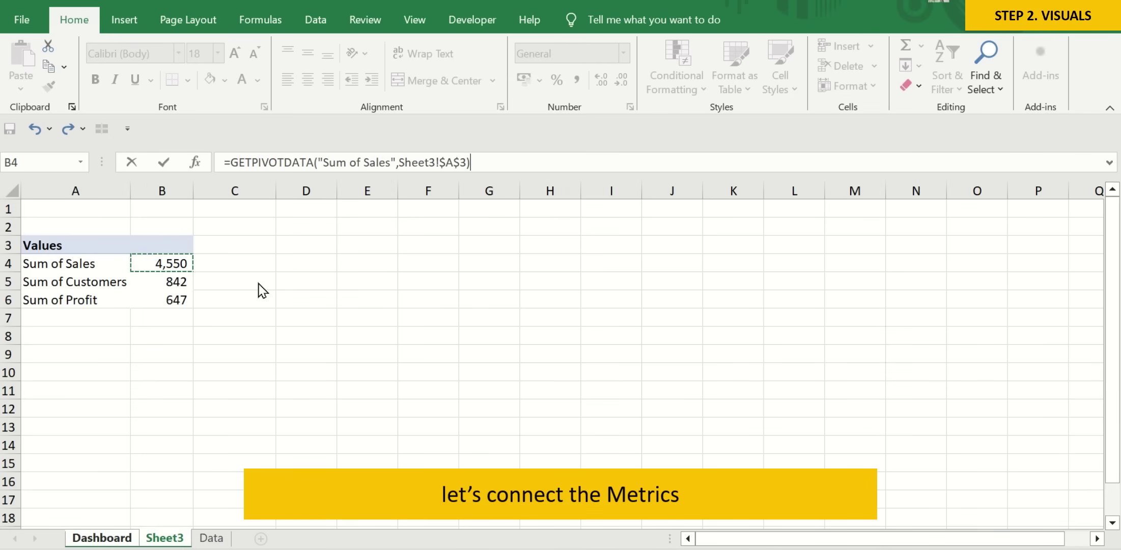
pyautogui.press('Return')
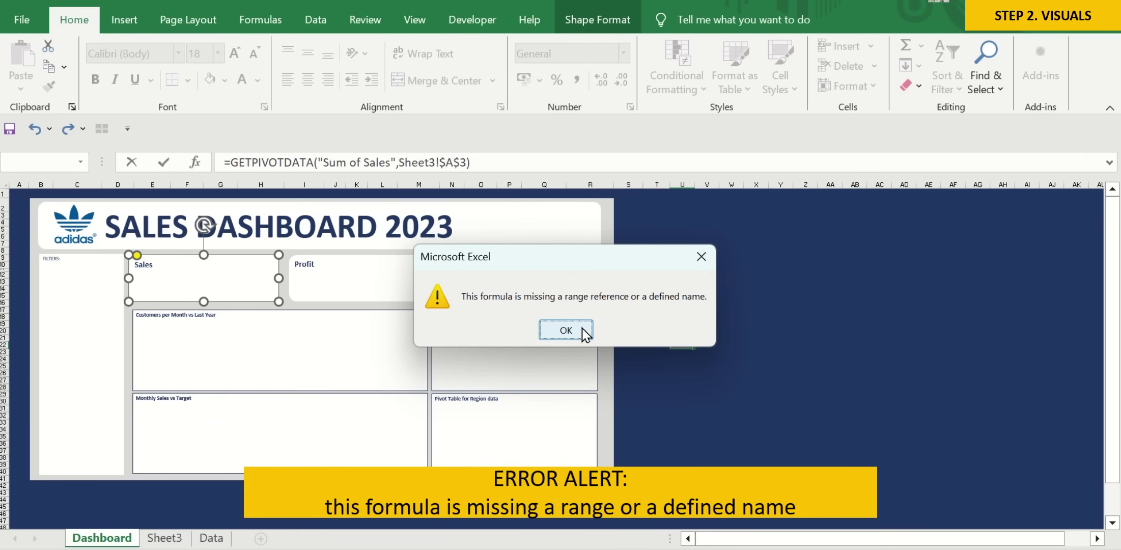
pyautogui.click(566, 331)
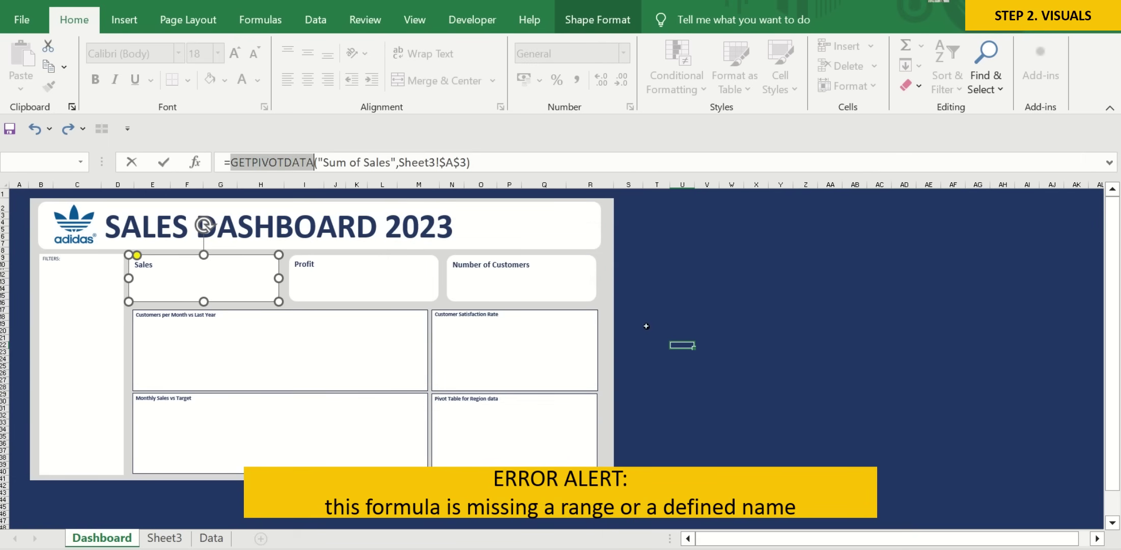
pyautogui.click(708, 360)
pyautogui.press('Escape')
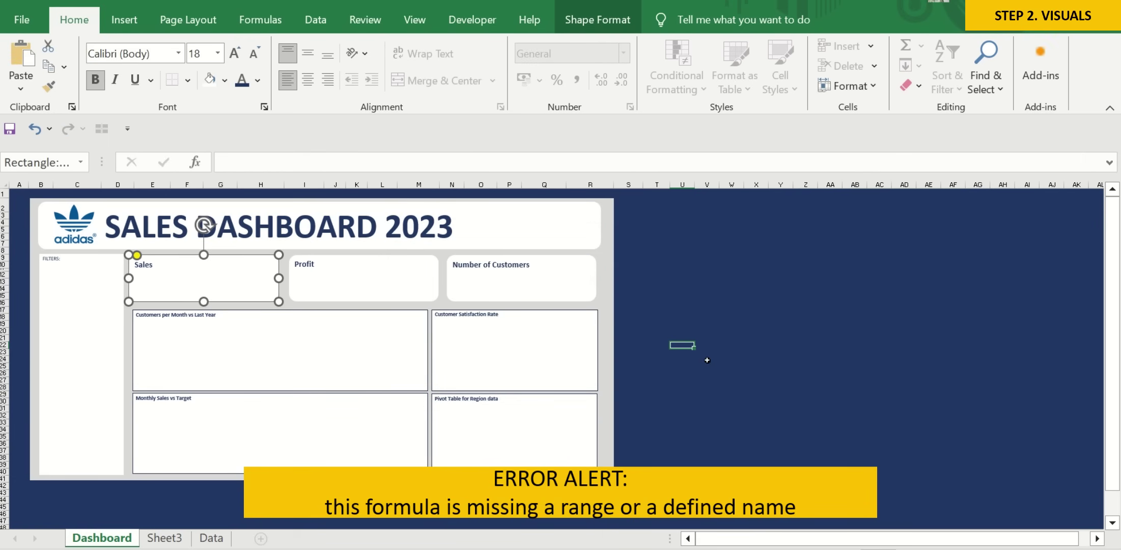
pyautogui.click(707, 360)
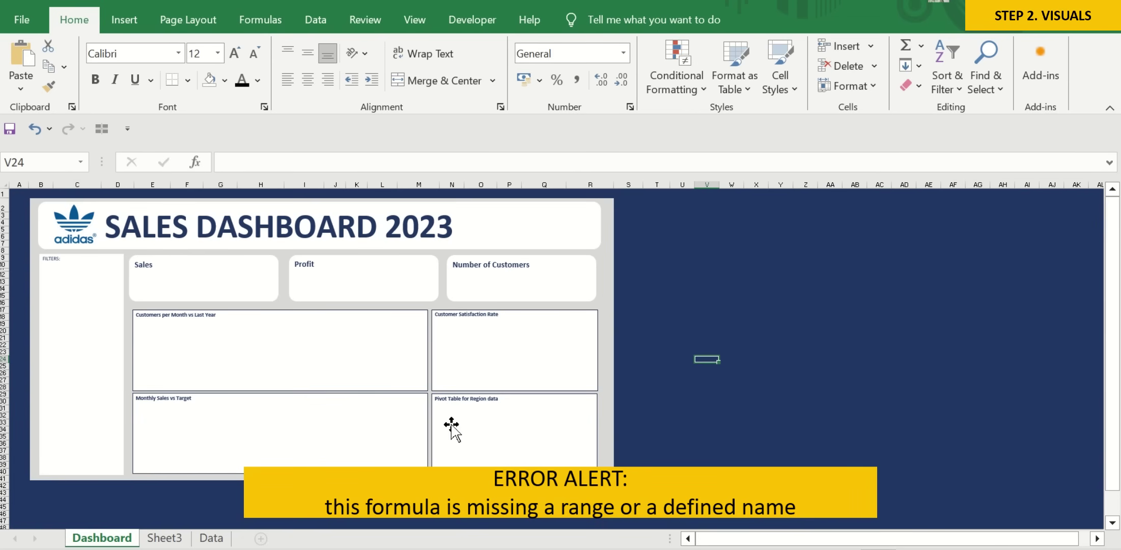
pyautogui.click(165, 538)
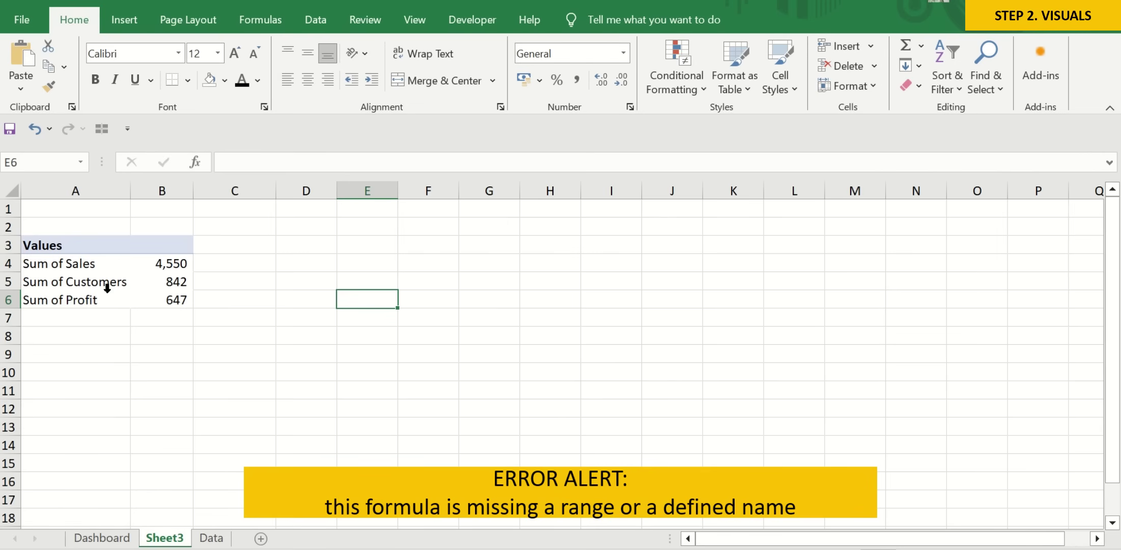
# Copy the metric labels A4:A6 into D4 and autofit column D.
pyautogui.moveTo(108, 261)
pyautogui.mouseDown()
pyautogui.moveTo(104, 298)
pyautogui.moveTo(119, 304)
pyautogui.mouseUp()
pyautogui.hotkey('ctrl', 'c')
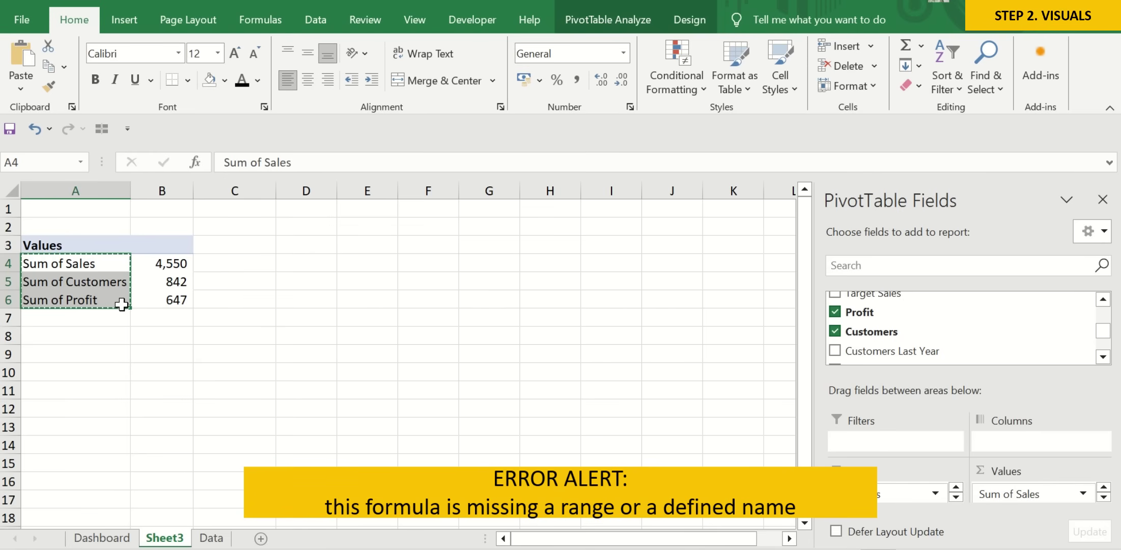
pyautogui.click(310, 265)
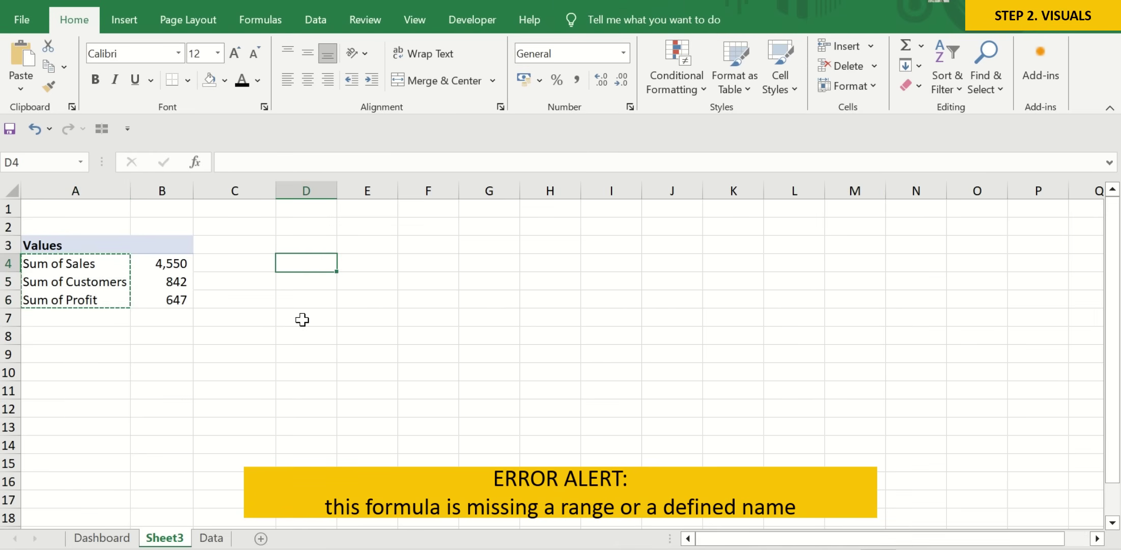
pyautogui.hotkey('ctrl', 'v')
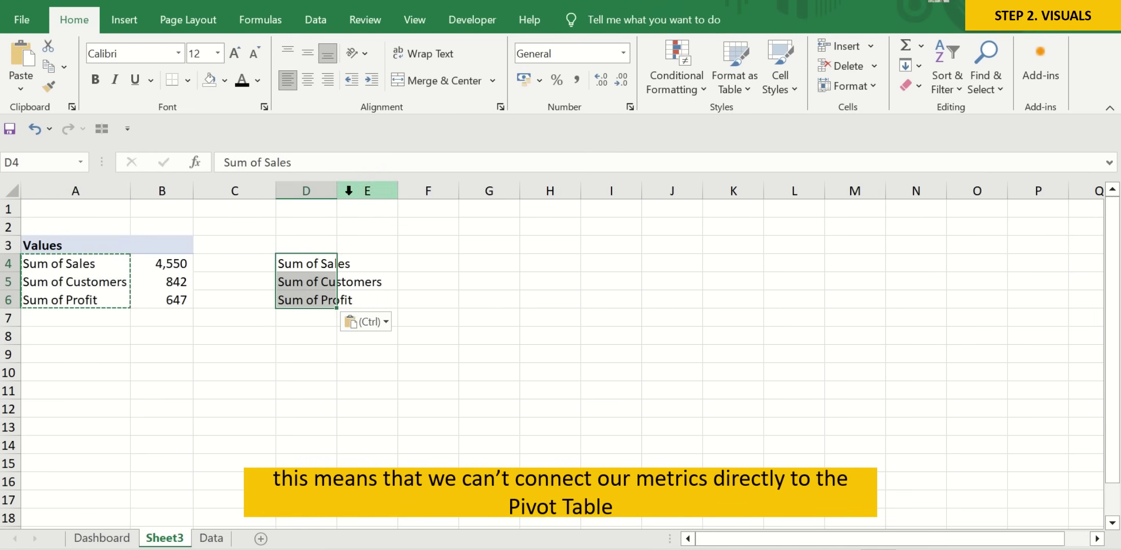
pyautogui.doubleClick(337, 190)
pyautogui.click(311, 355)
# Enter bold headers 'Metric' in D3 and 'Value' in E3.
pyautogui.press('Up')
pyautogui.press('Up')
pyautogui.press('Up')
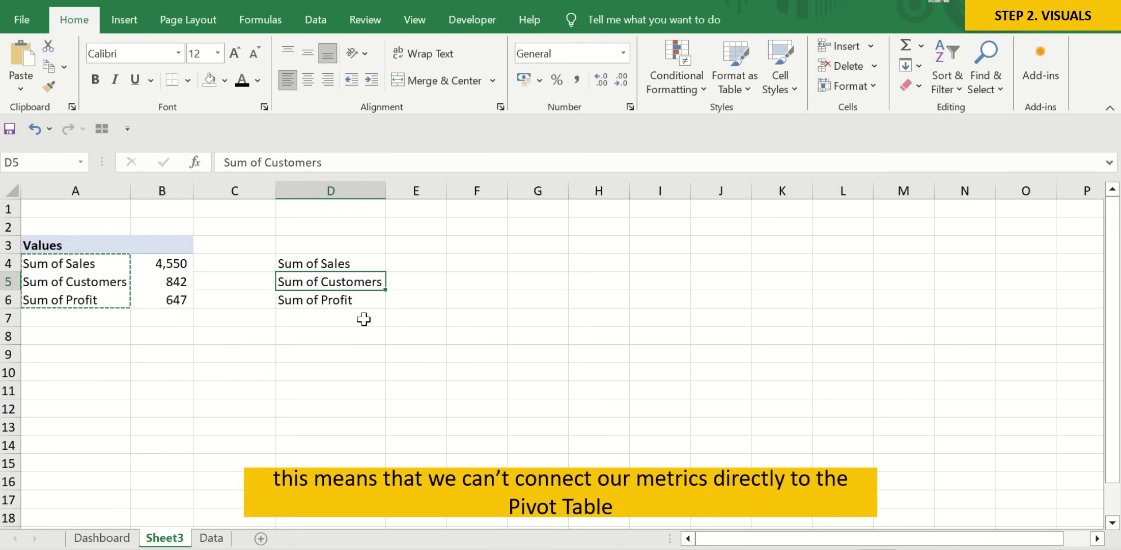
pyautogui.press('Up')
pyautogui.press('Up')
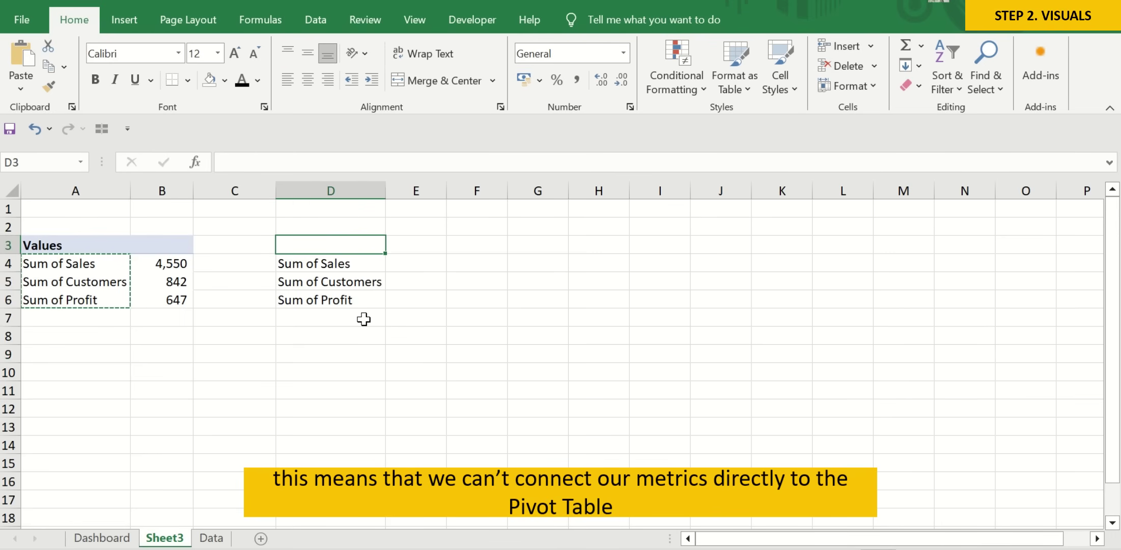
pyautogui.click(96, 79)
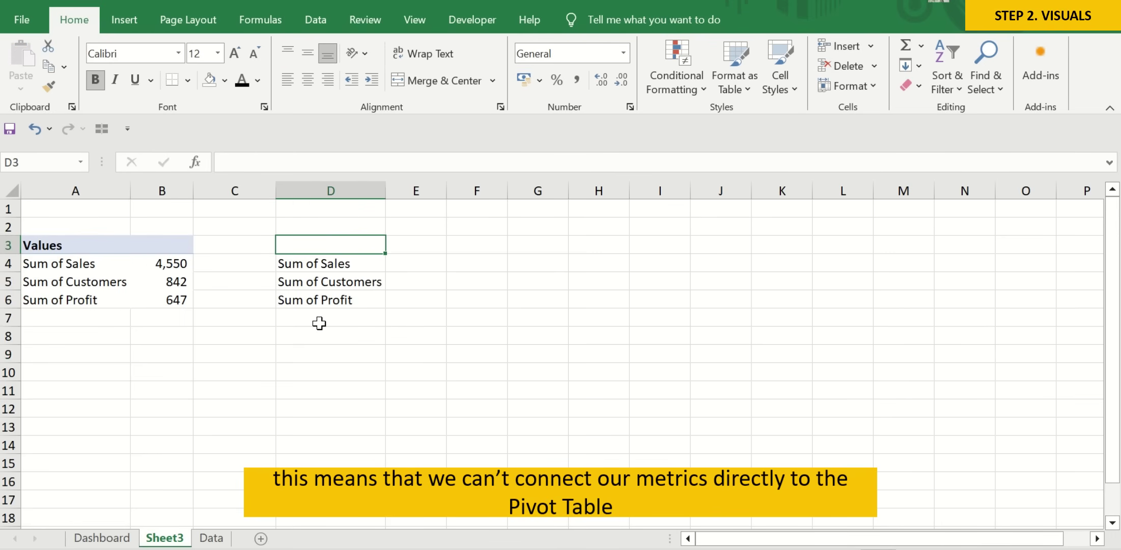
pyautogui.write('Metric')
pyautogui.press('Return')
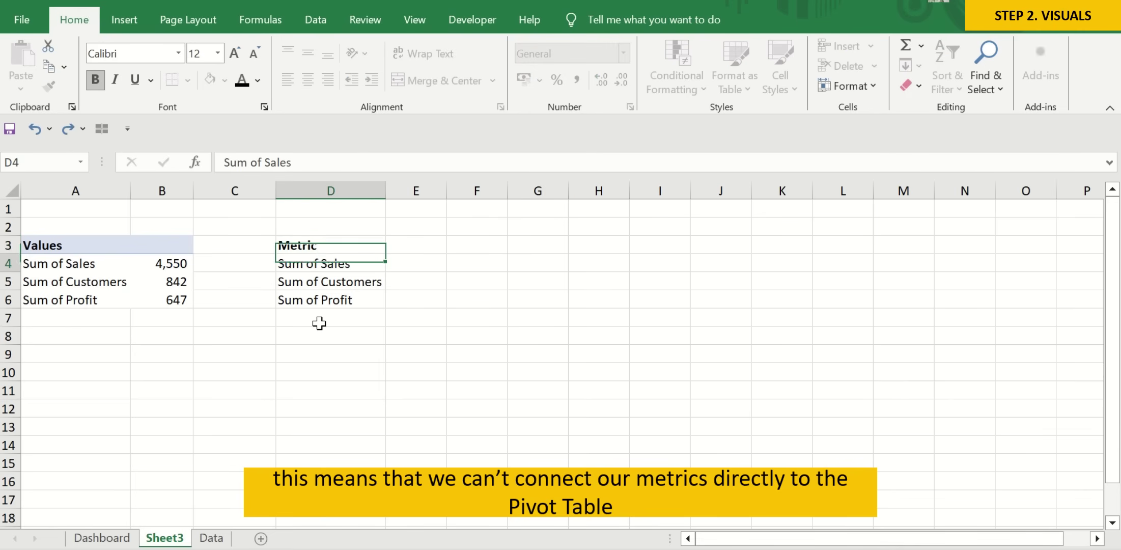
pyautogui.press('Up')
pyautogui.press('Right')
pyautogui.write('V')
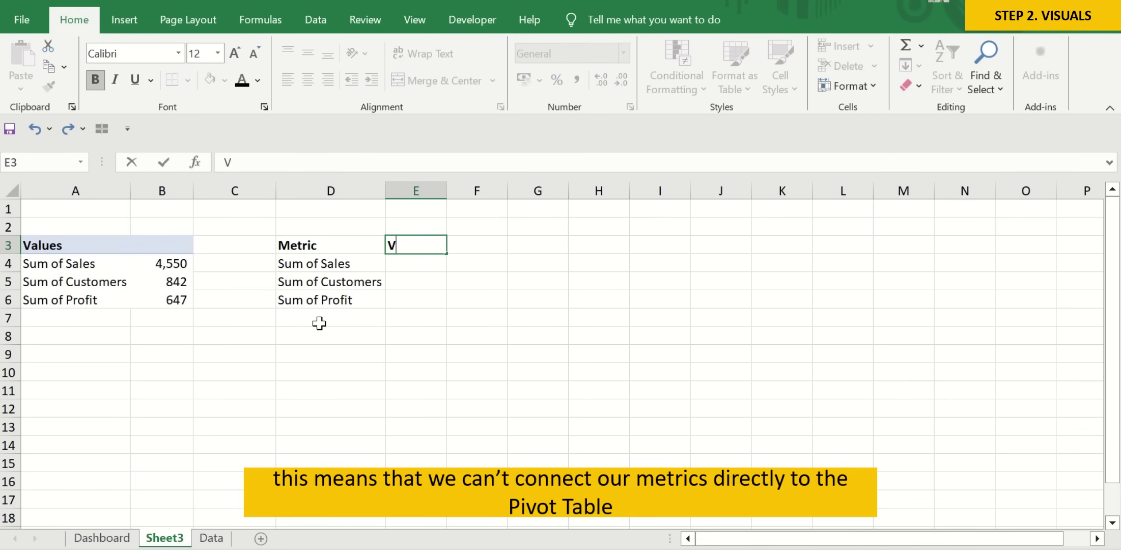
pyautogui.write('alue')
pyautogui.press('Return')
# Apply All Borders to the table range D3:E6.
pyautogui.press('Up')
pyautogui.press('Left')
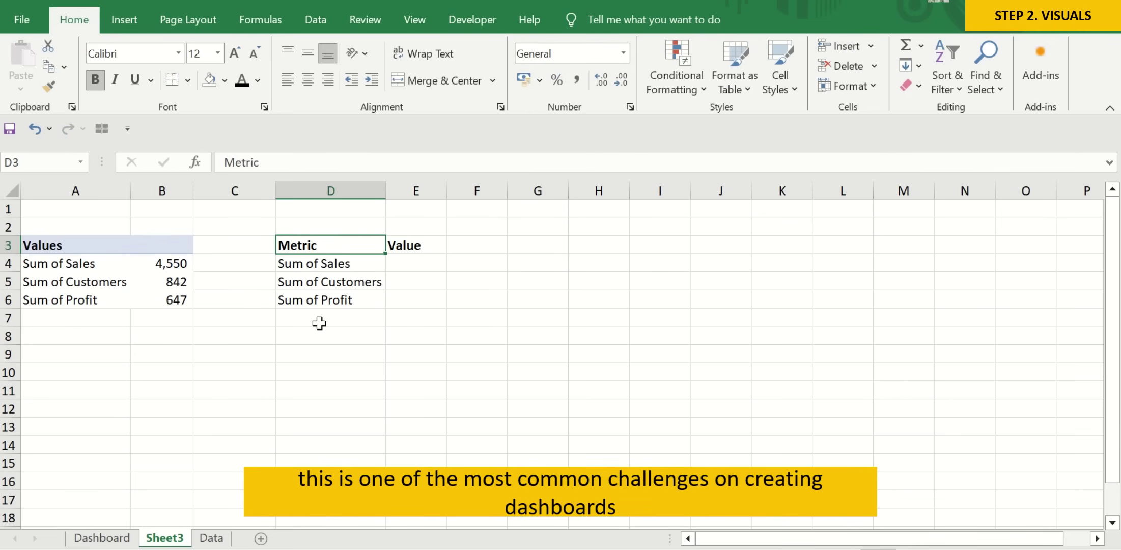
pyautogui.hotkey('shift', 'Right')
pyautogui.hotkey('shift', 'Down')
pyautogui.hotkey('shift', 'Down')
pyautogui.hotkey('shift', 'Down')
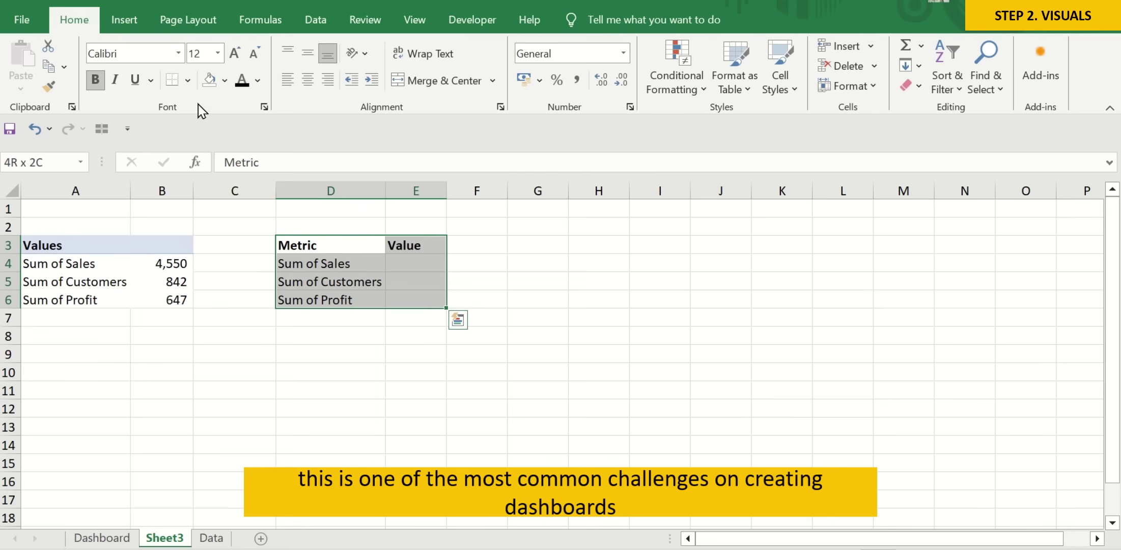
pyautogui.click(187, 80)
pyautogui.click(224, 235)
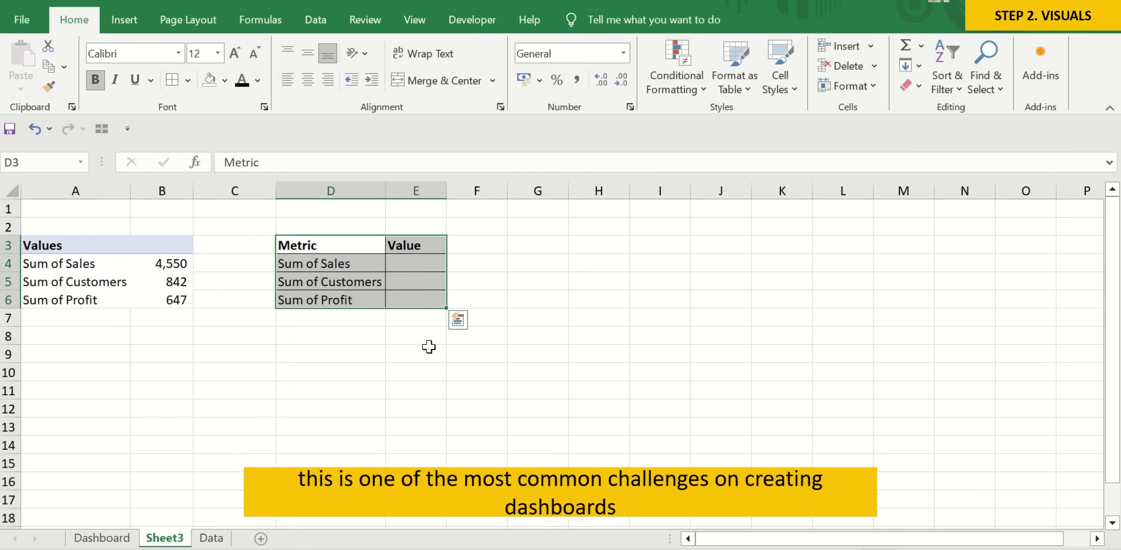
pyautogui.click(453, 355)
pyautogui.click(430, 263)
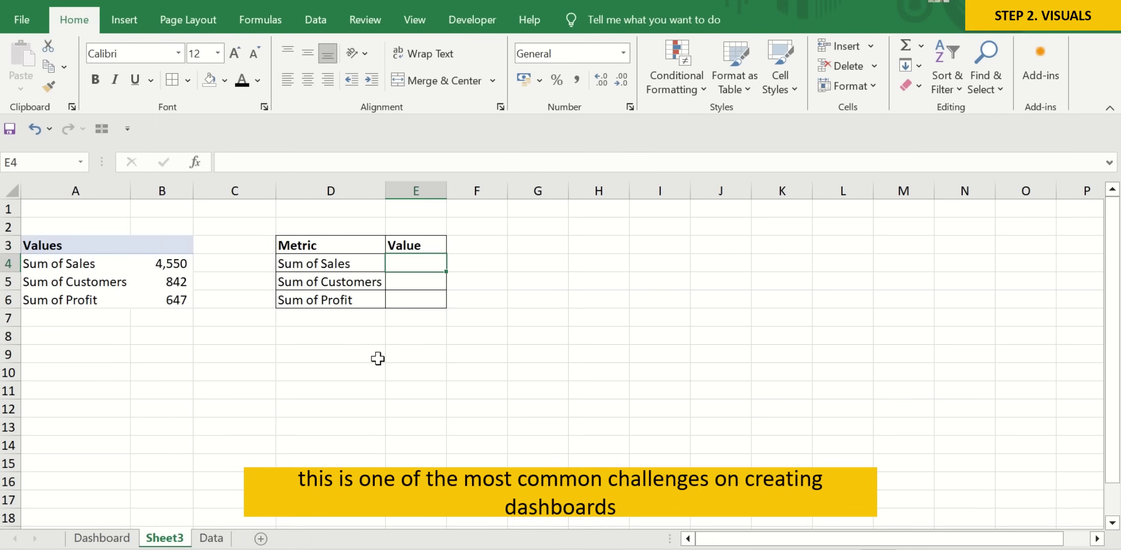
# Link E4, E5 and E6 to the pivot totals in B4, B5 and B6.
pyautogui.write('=')
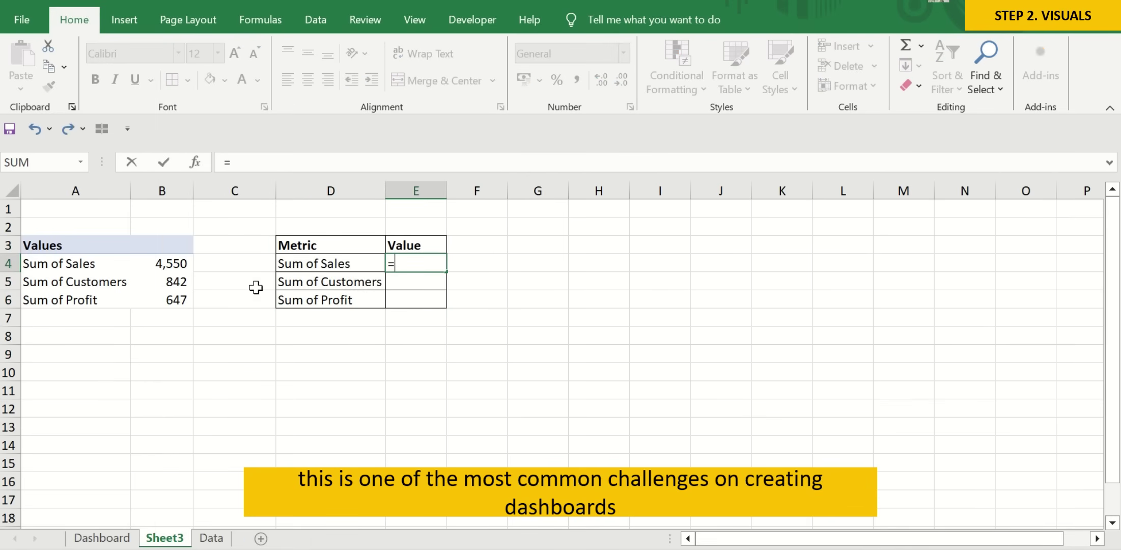
pyautogui.click(193, 264)
pyautogui.press('Return')
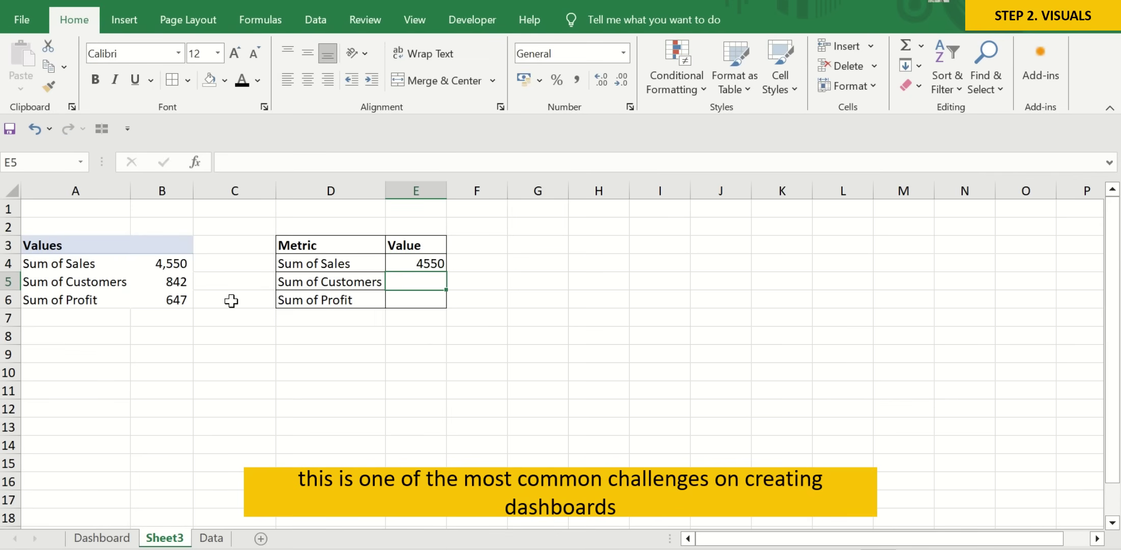
pyautogui.write('=')
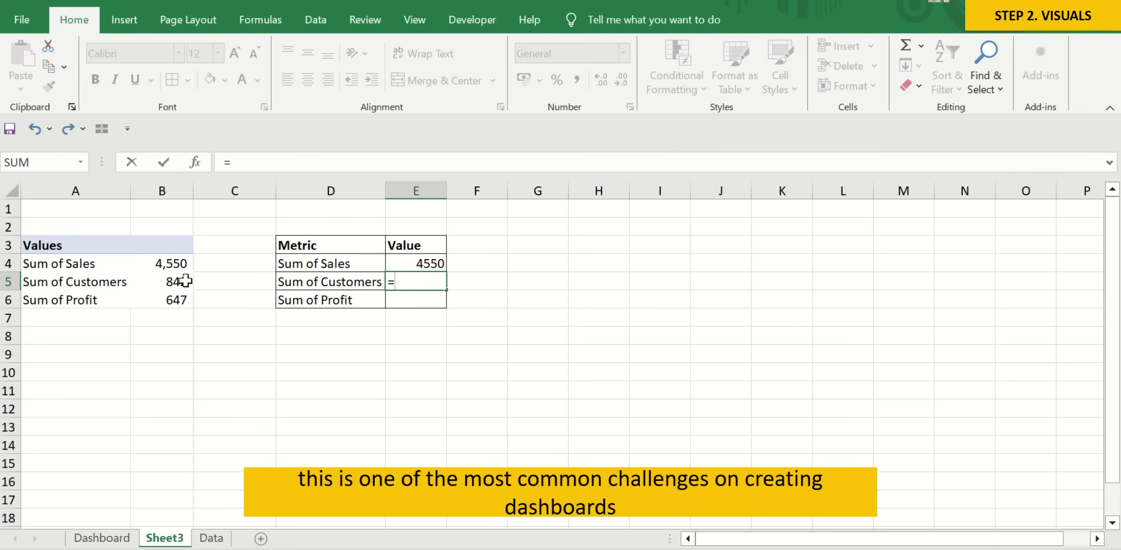
pyautogui.click(185, 280)
pyautogui.press('Return')
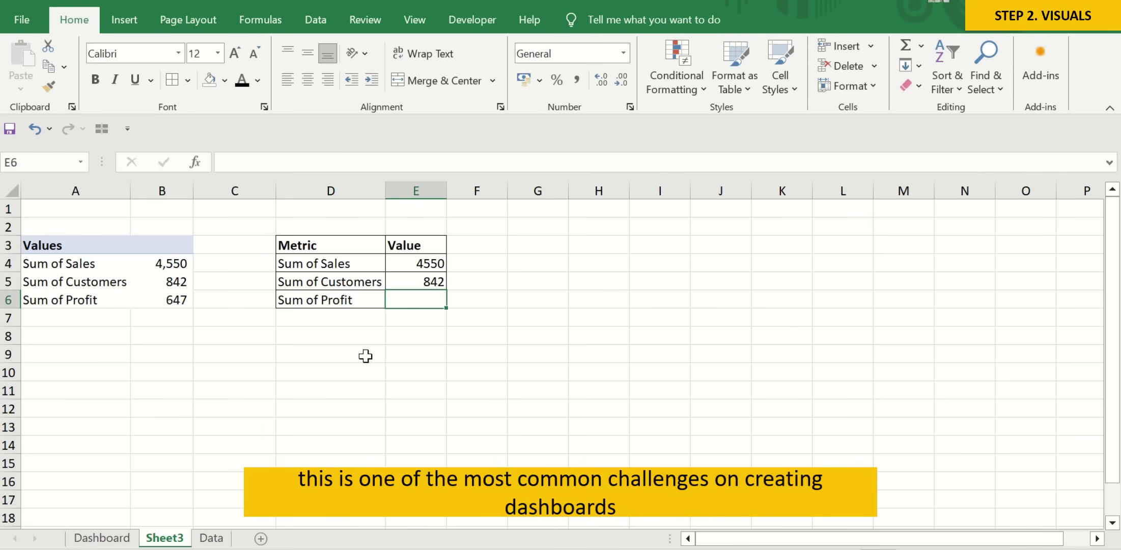
pyautogui.write('=')
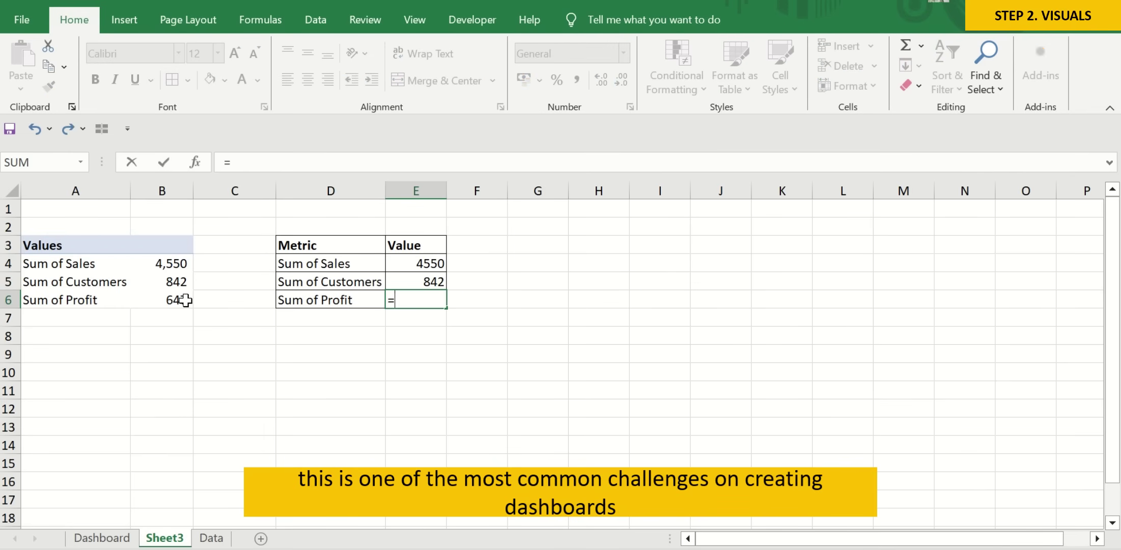
pyautogui.click(186, 299)
pyautogui.press('Return')
pyautogui.click(291, 344)
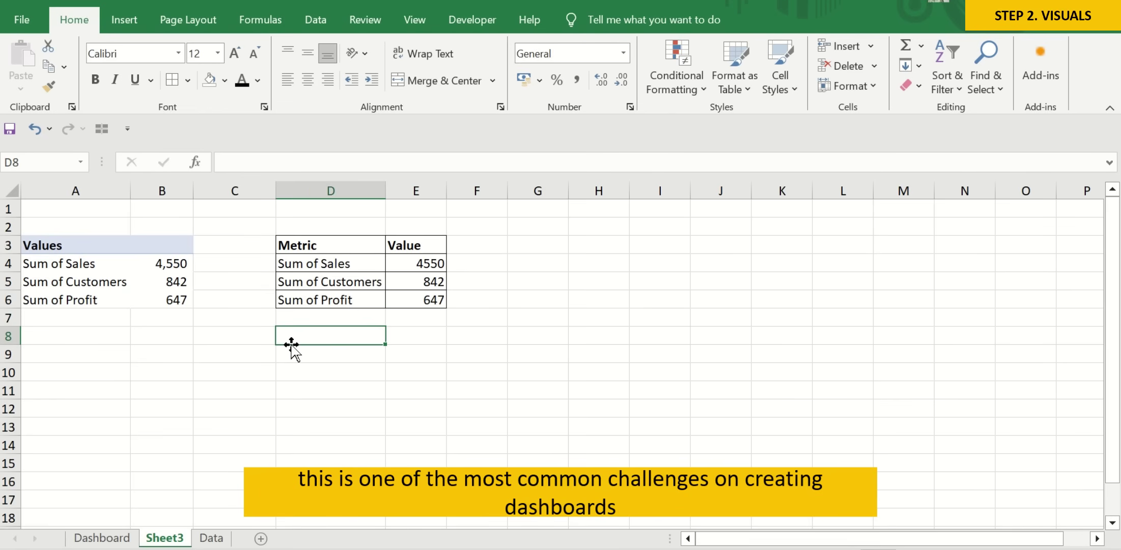
# Format E4:E6 with Comma Style and zero decimal places.
pyautogui.click(426, 262)
pyautogui.hotkey('shift', 'Down')
pyautogui.hotkey('shift', 'Down')
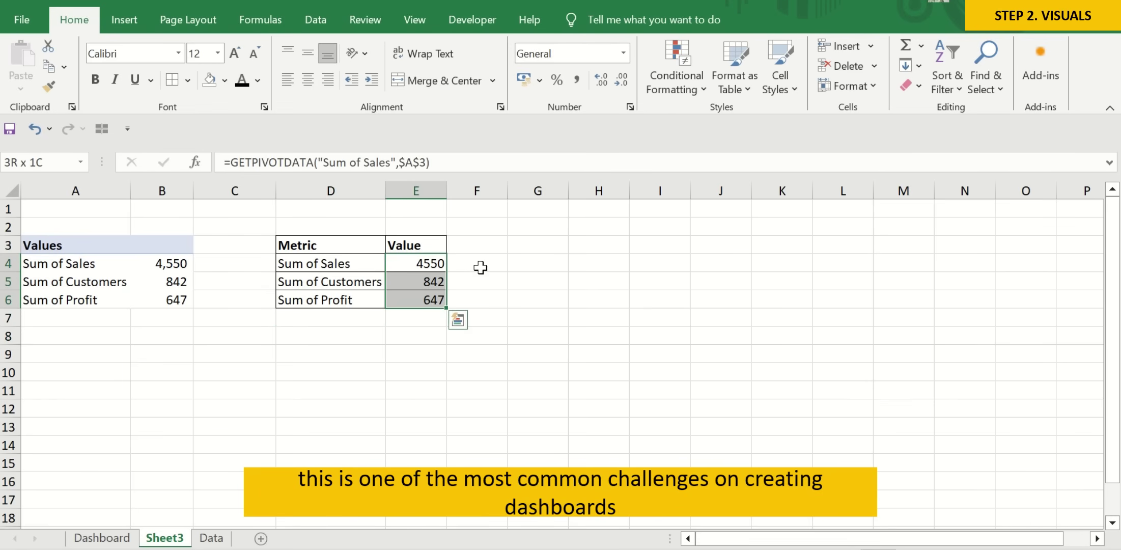
pyautogui.click(576, 80)
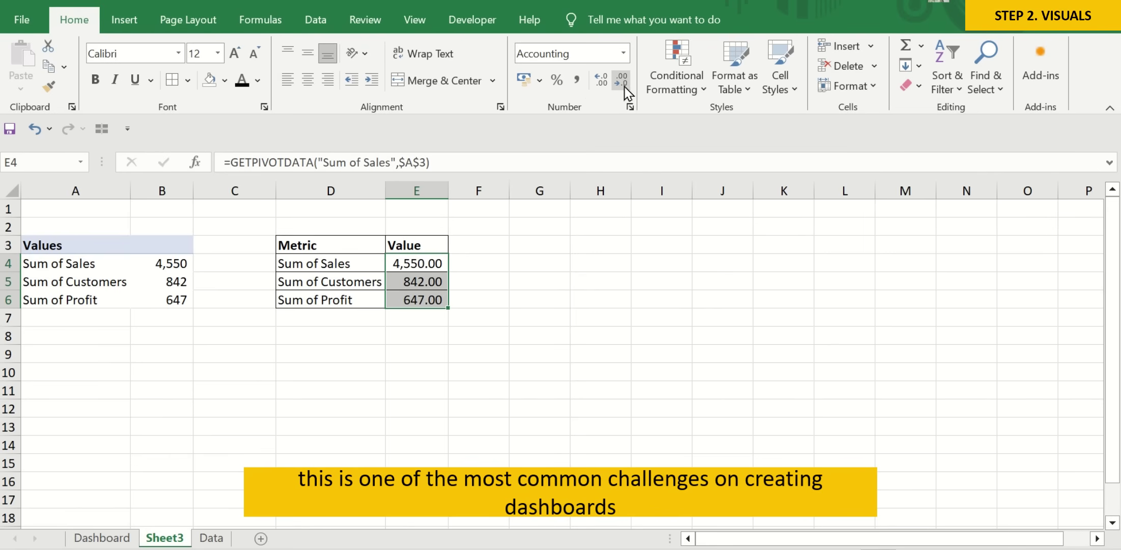
pyautogui.click(620, 80)
pyautogui.click(620, 81)
pyautogui.click(362, 379)
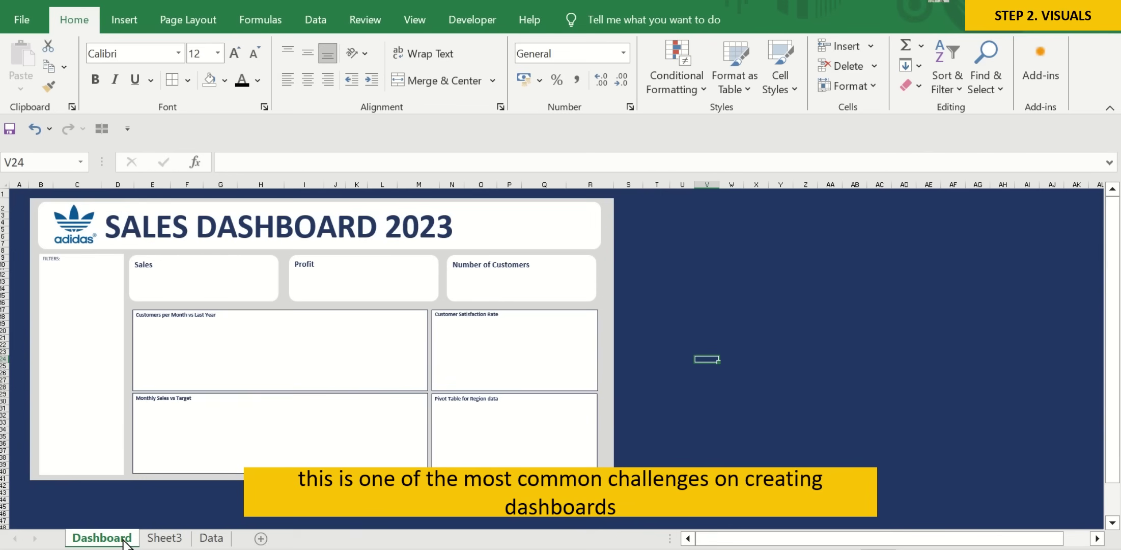
# Link the dashboard's Sales card to =Sheet3!E4 so it shows 4,550.
pyautogui.click(102, 538)
pyautogui.click(273, 292)
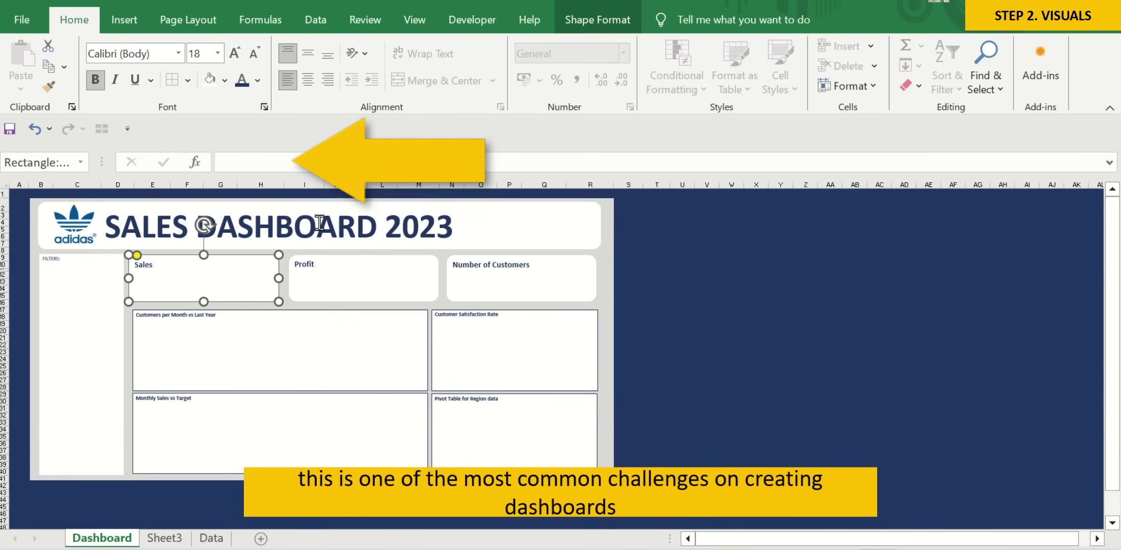
pyautogui.write('=')
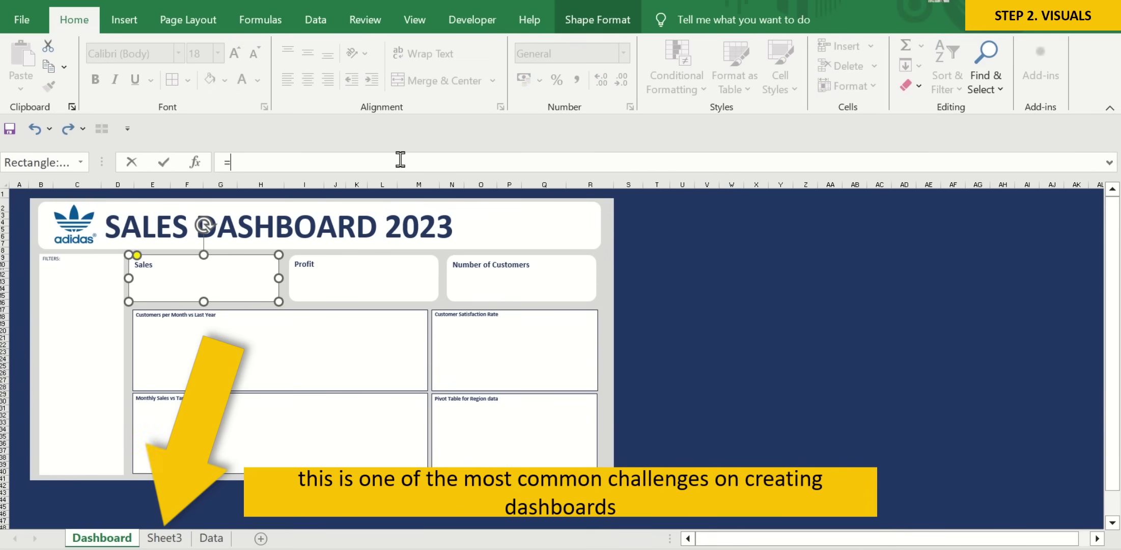
pyautogui.click(165, 538)
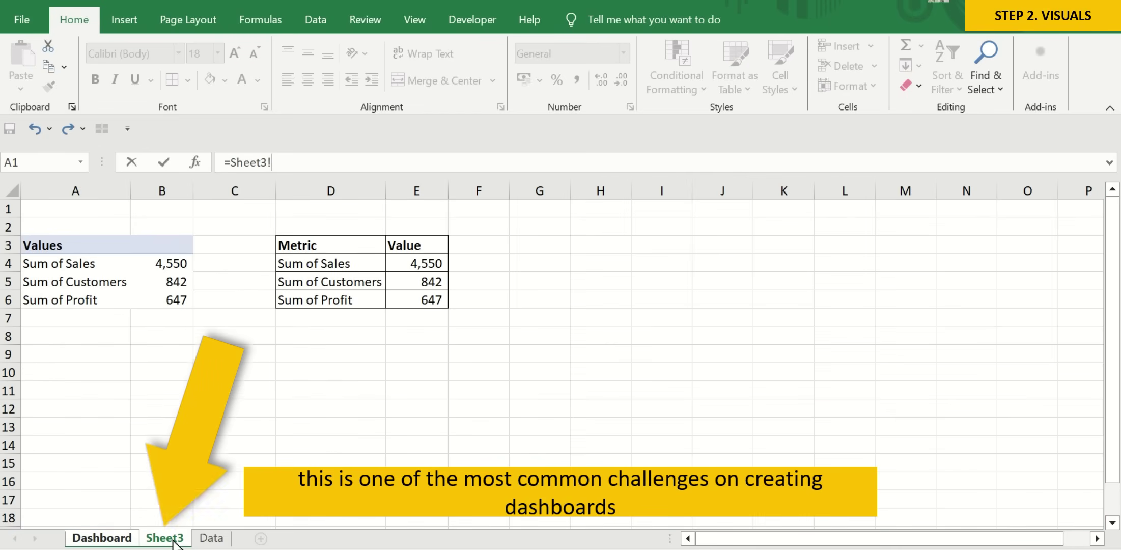
pyautogui.click(442, 263)
pyautogui.press('Return')
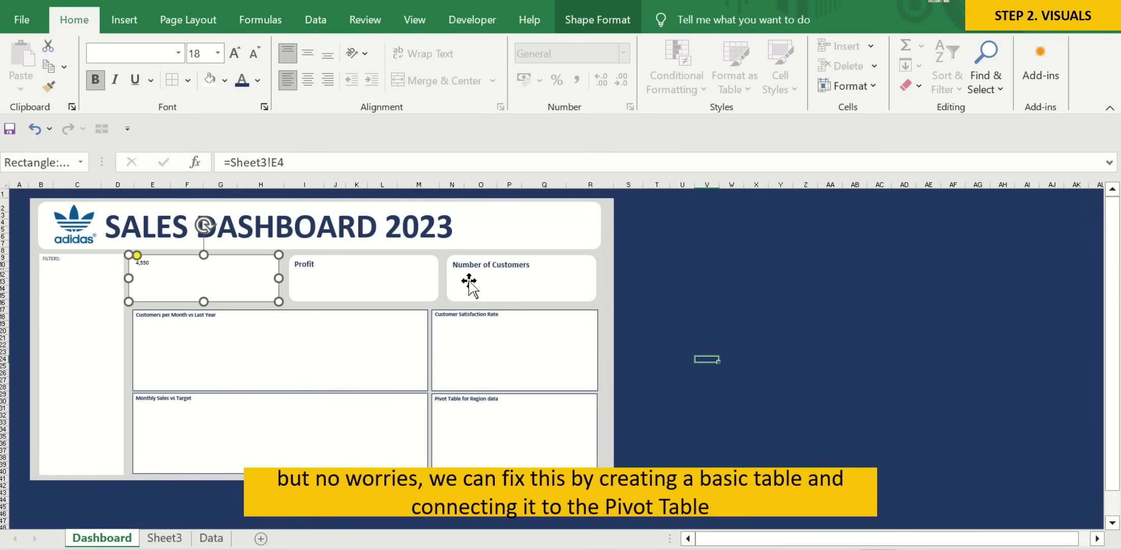
# Enlarge the Sales card's 4,550 figure with repeated font-size increases and make it bold.
pyautogui.click(234, 53)
pyautogui.click(234, 53)
pyautogui.click(235, 53)
pyautogui.click(234, 53)
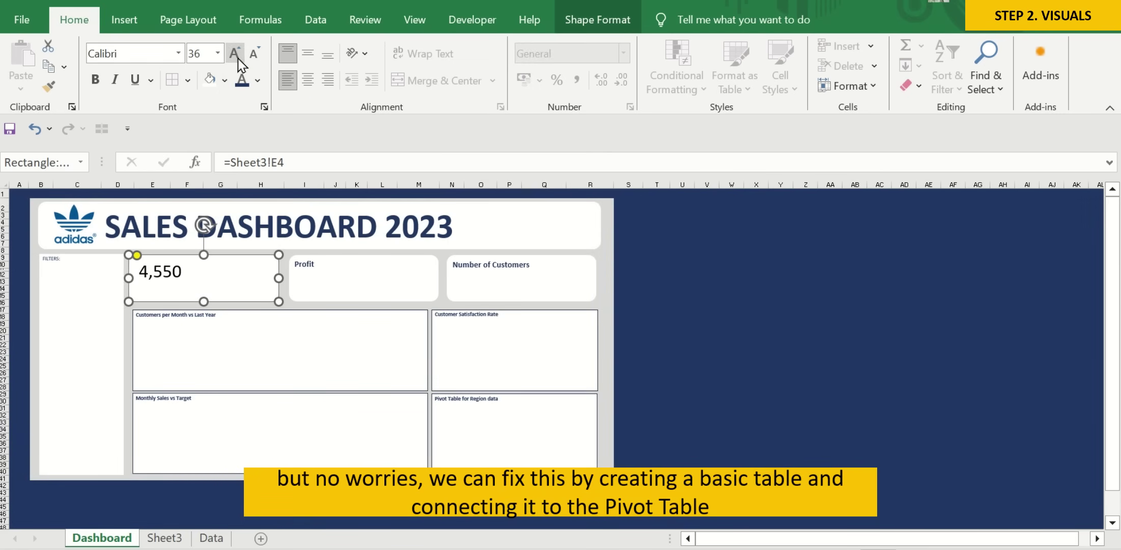
pyautogui.click(234, 53)
pyautogui.click(234, 53)
pyautogui.click(234, 53)
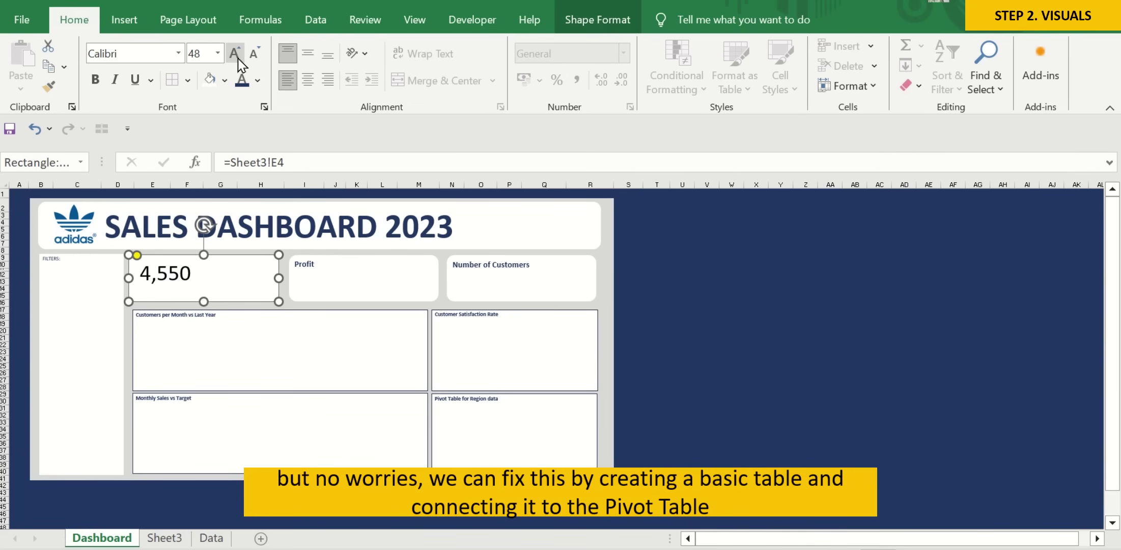
pyautogui.click(235, 53)
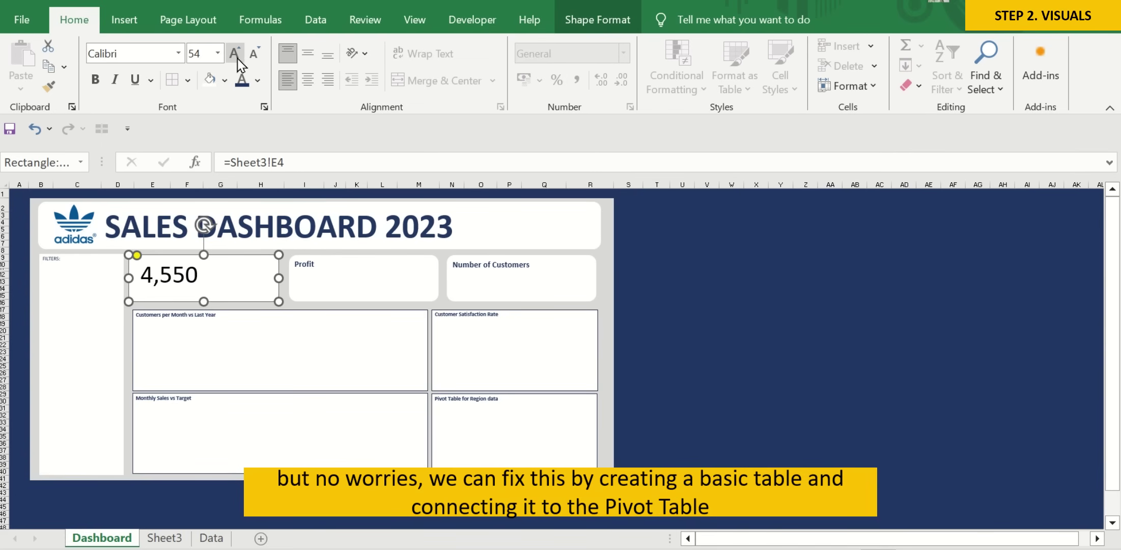
pyautogui.click(95, 80)
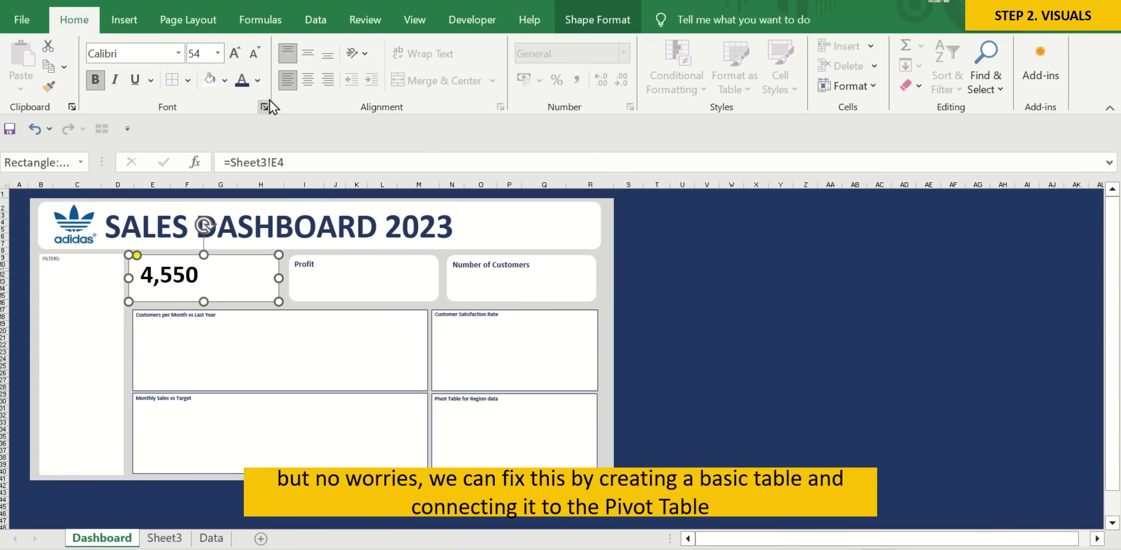
# Colour the sales figure dark blue and centre it horizontally and vertically.
pyautogui.click(257, 80)
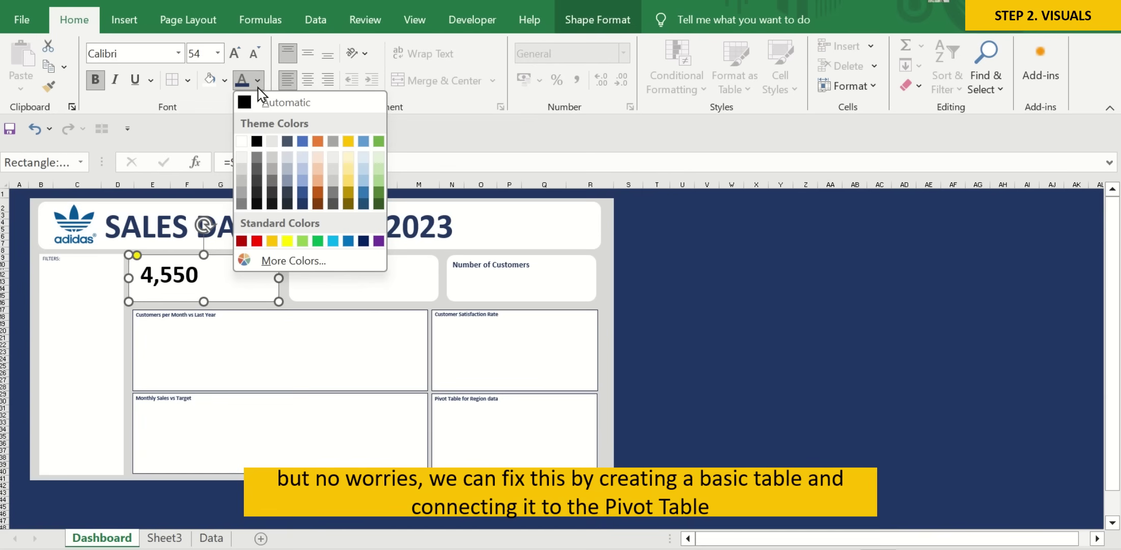
pyautogui.click(303, 204)
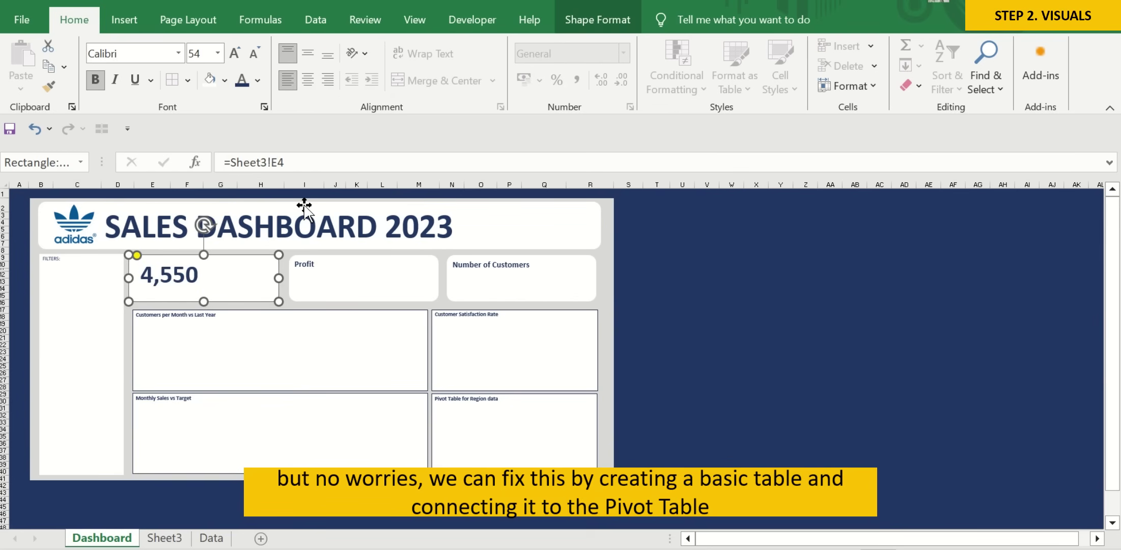
pyautogui.click(308, 80)
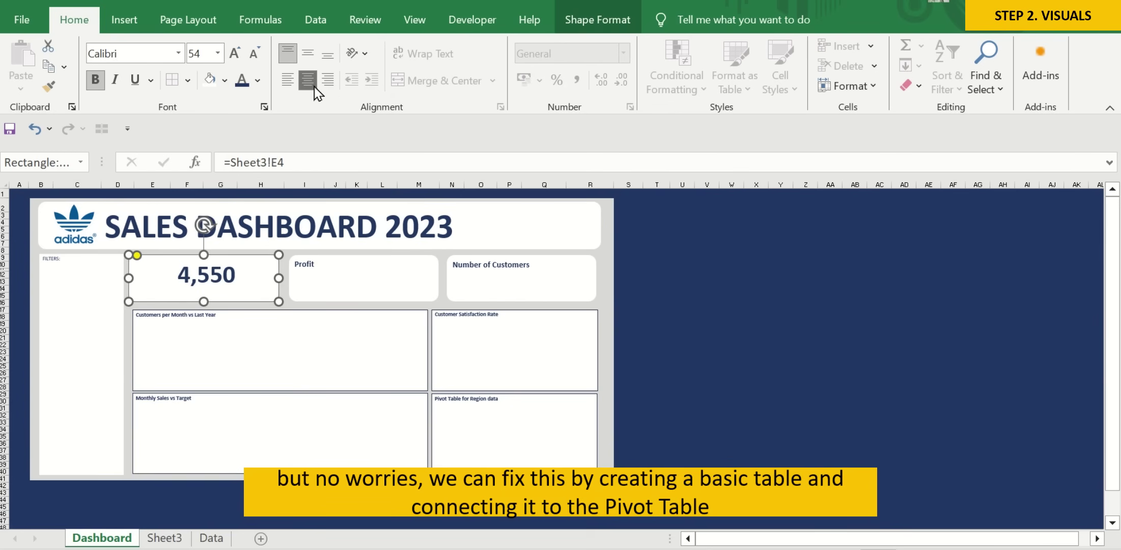
pyautogui.click(308, 54)
pyautogui.click(639, 263)
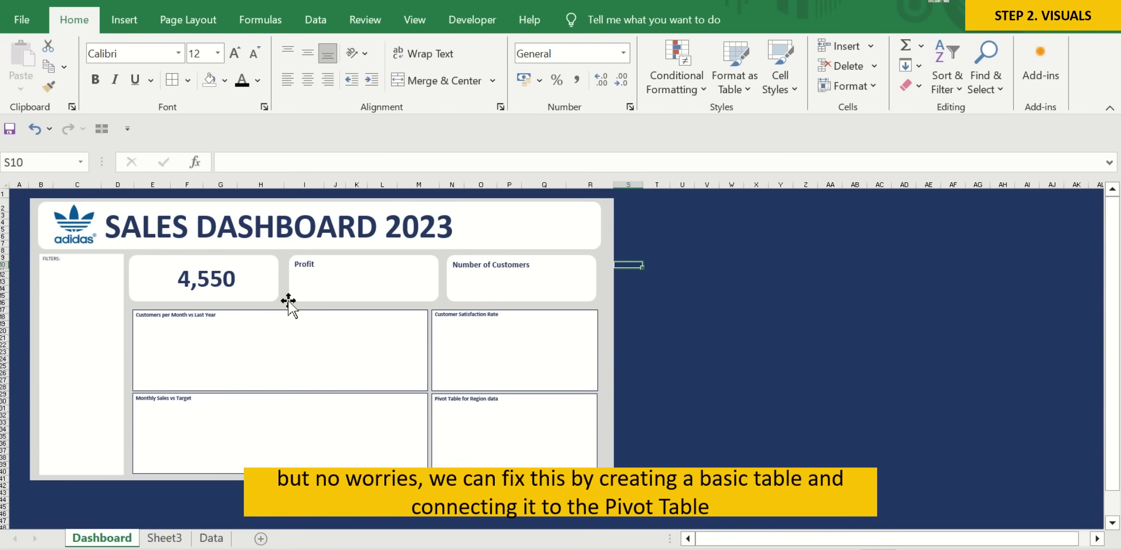
# Draw a text box reading 'Sales' in the Sales card's top-left corner.
pyautogui.click(132, 19)
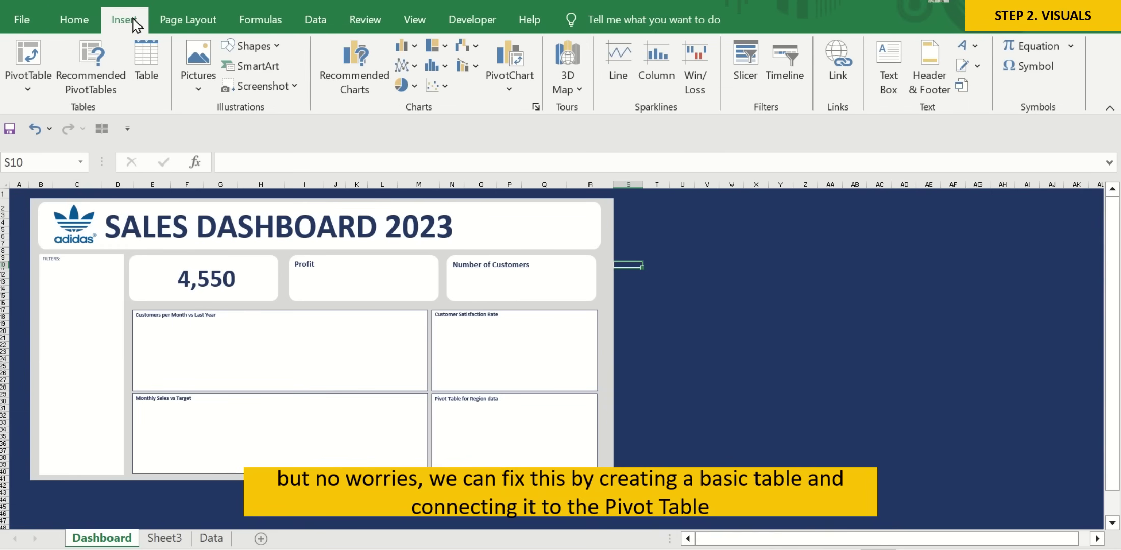
pyautogui.click(77, 20)
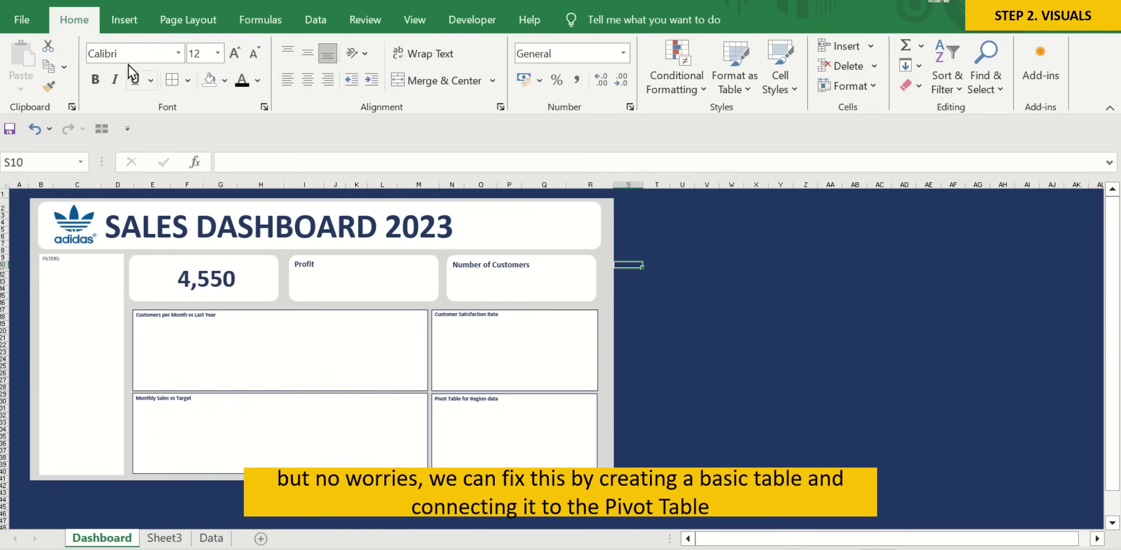
pyautogui.click(126, 23)
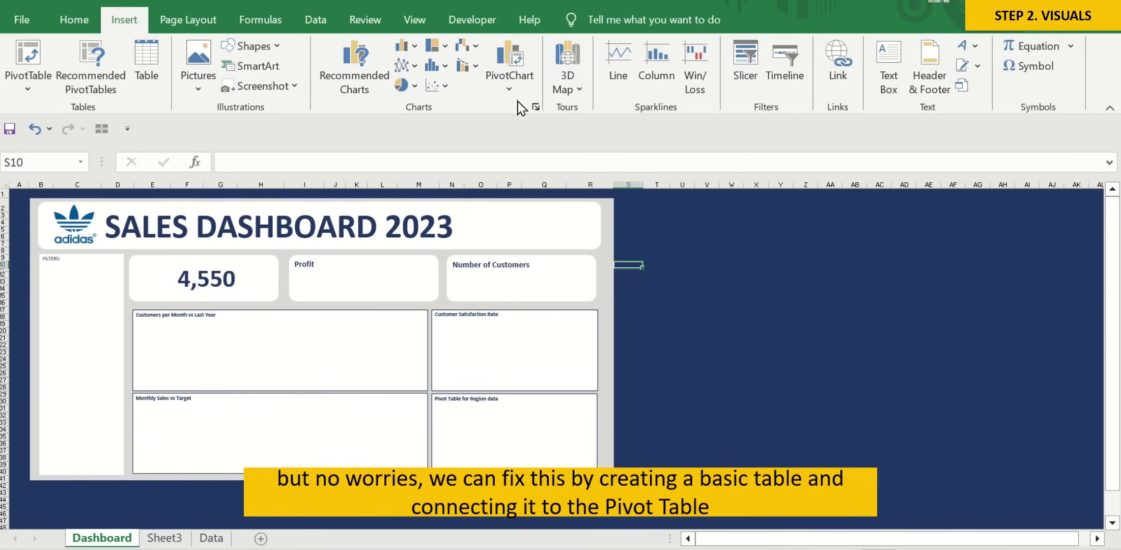
pyautogui.click(888, 91)
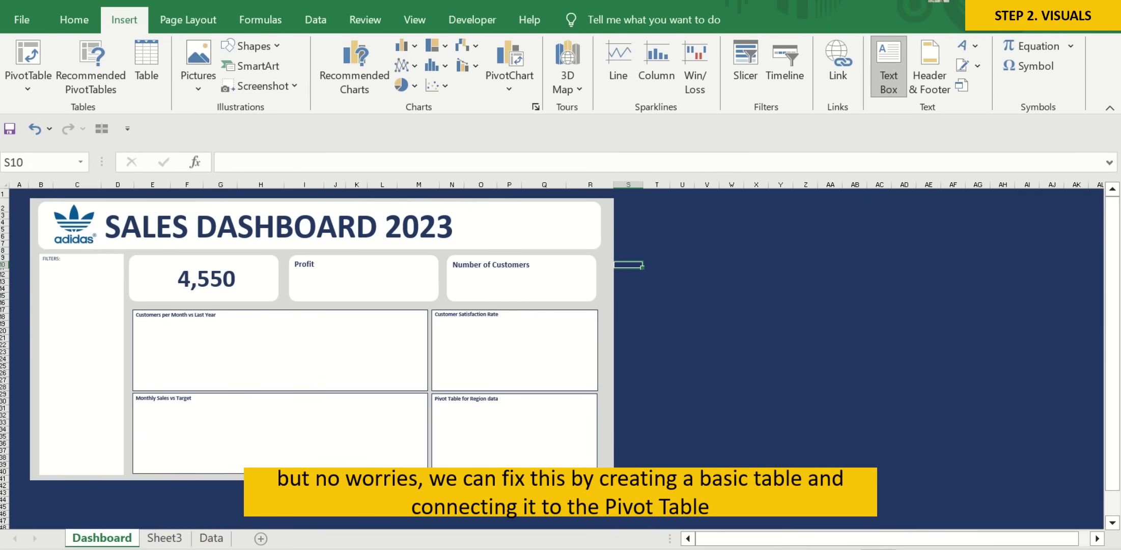
pyautogui.moveTo(136, 257); pyautogui.dragTo(166, 271)
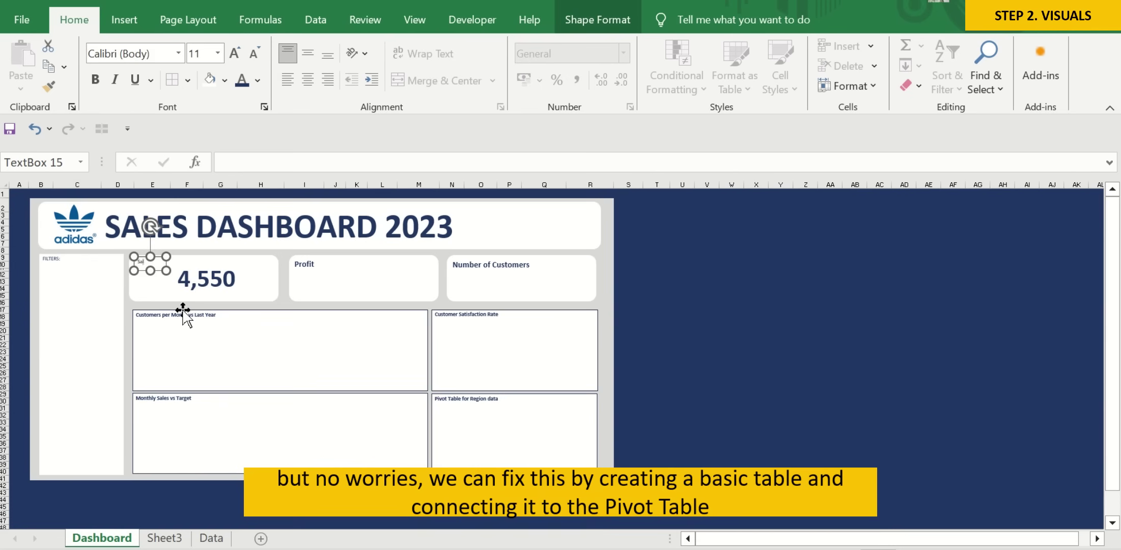
pyautogui.click(732, 296)
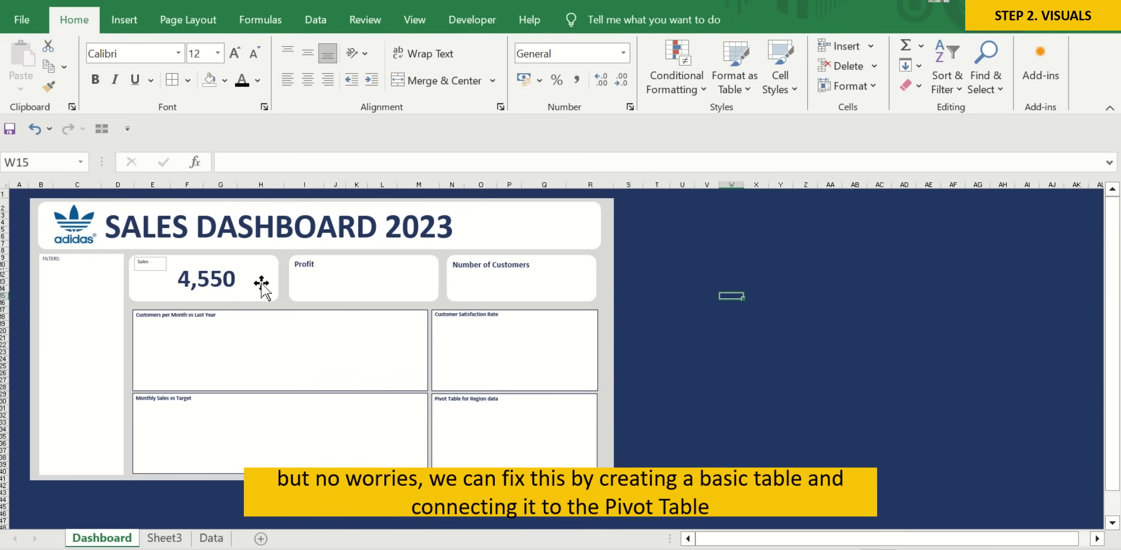
# Raise the Sales label's font size to 16.
pyautogui.click(153, 262)
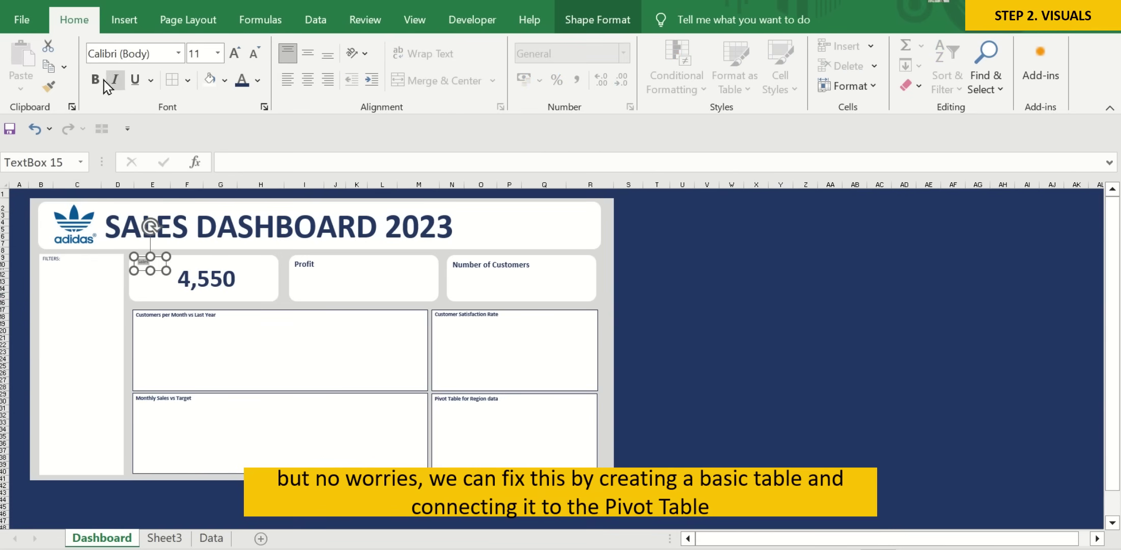
pyautogui.click(235, 53)
pyautogui.click(235, 53)
pyautogui.click(235, 53)
pyautogui.click(855, 296)
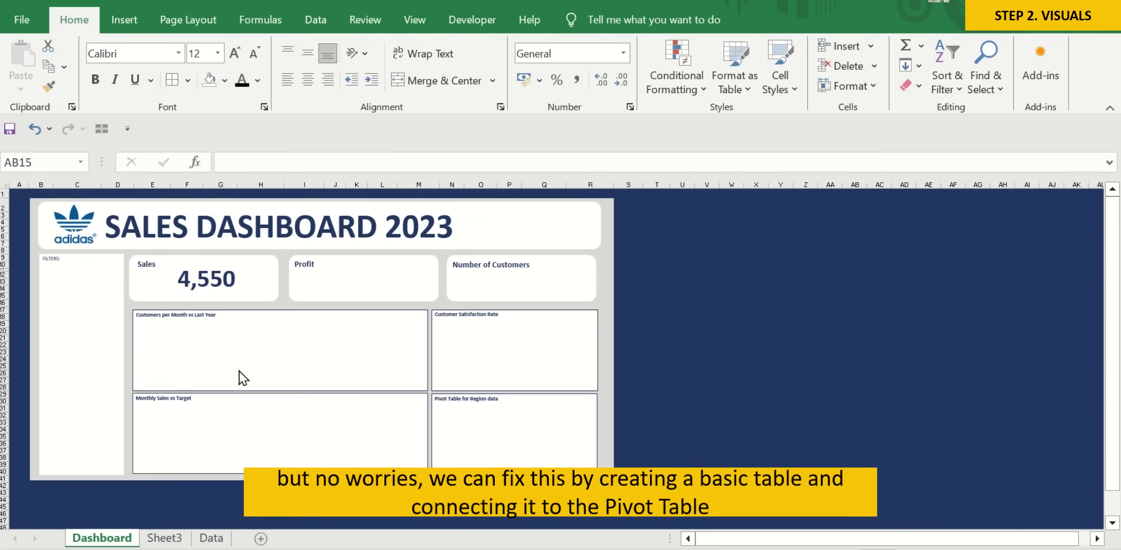
# Go to Sheet3 and select E4 to inspect its GETPIVOTDATA formula.
pyautogui.click(175, 539)
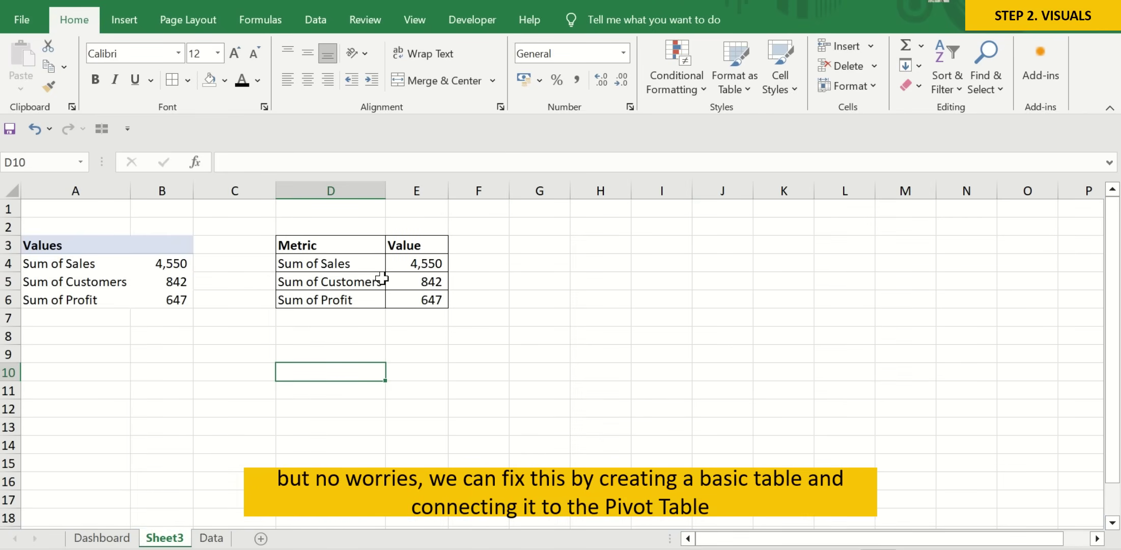
pyautogui.click(433, 260)
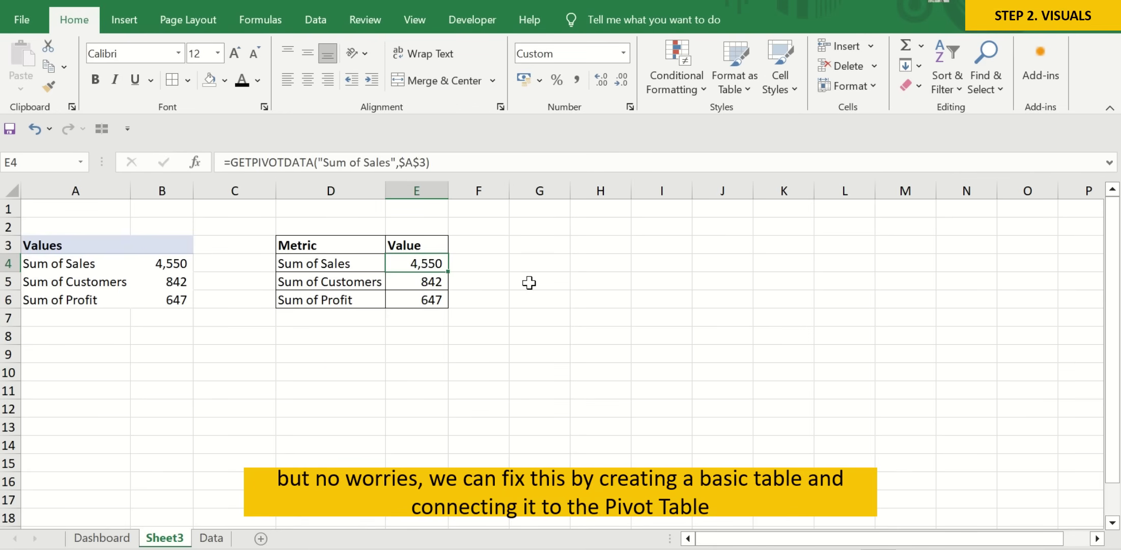
# Add a $ sign to E4's custom number format so it shows $4,550.
pyautogui.click(630, 107)
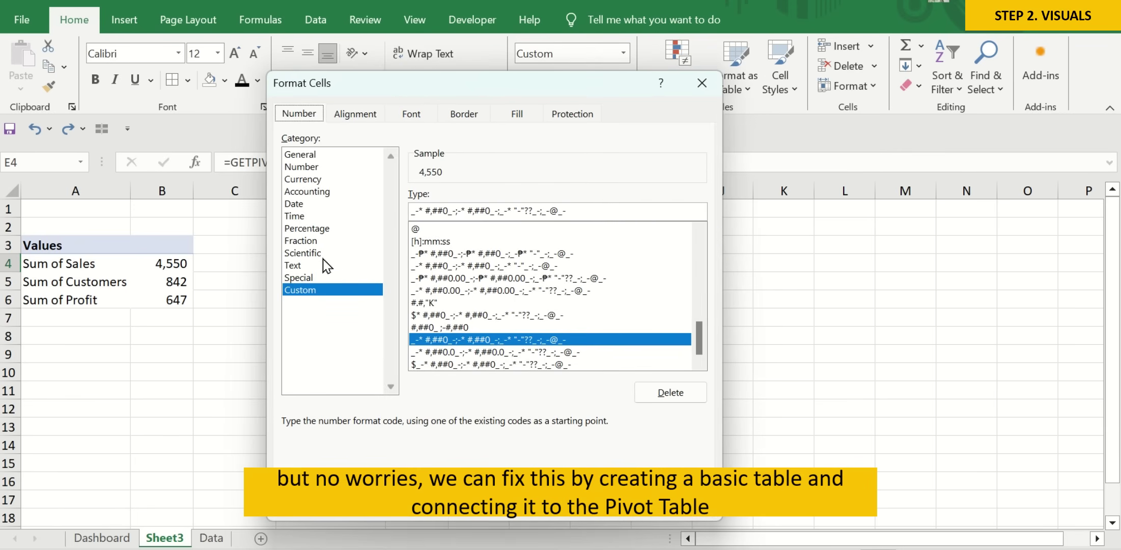
pyautogui.click(327, 300)
pyautogui.write('$')
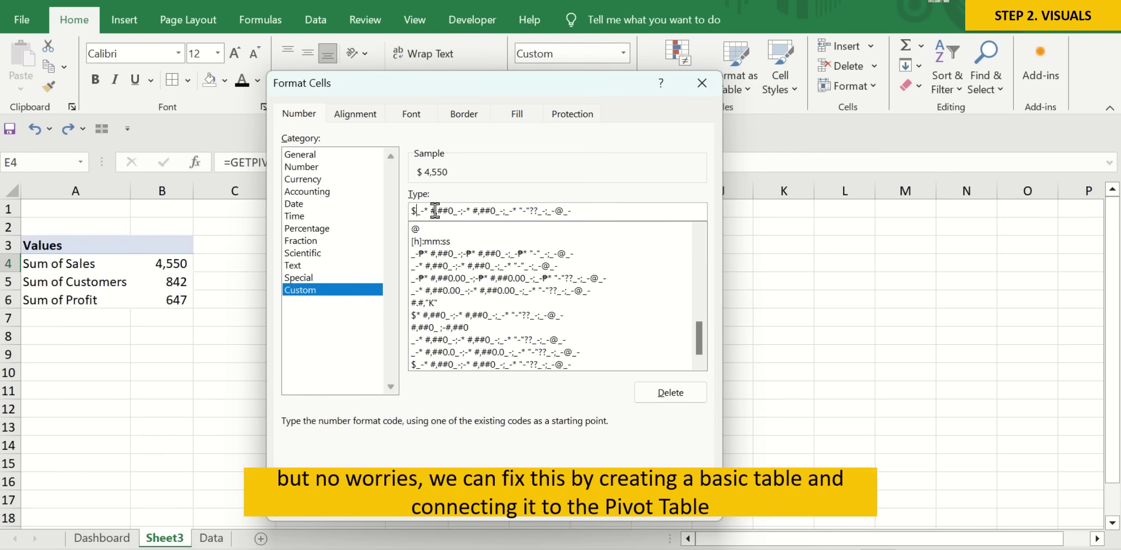
pyautogui.press('Delete')
pyautogui.press('Delete')
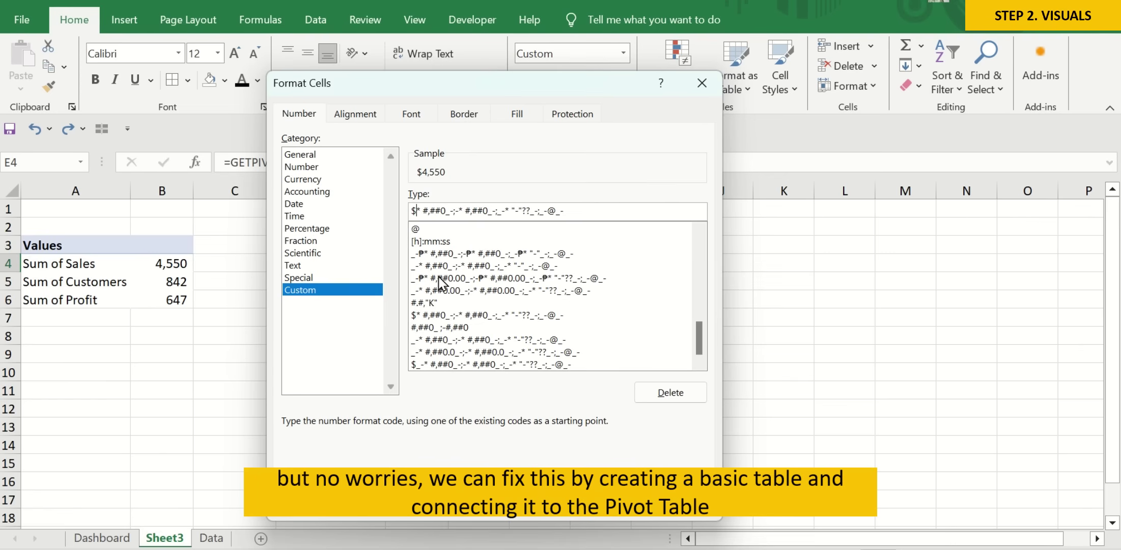
pyautogui.click(630, 512)
pyautogui.click(512, 337)
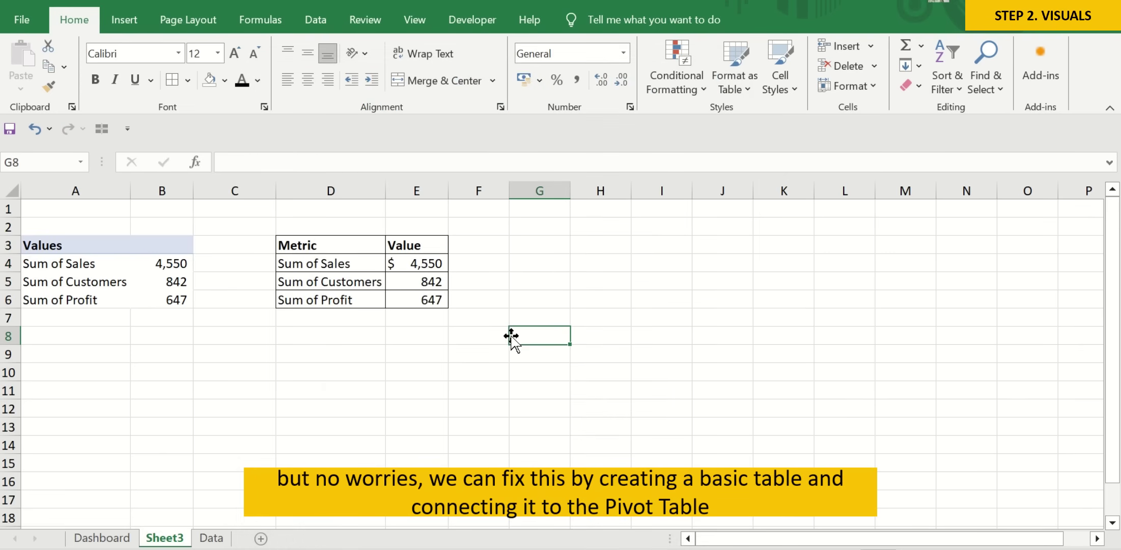
# Copy E4 and paste only its formats onto E6, showing $647.
pyautogui.click(433, 259)
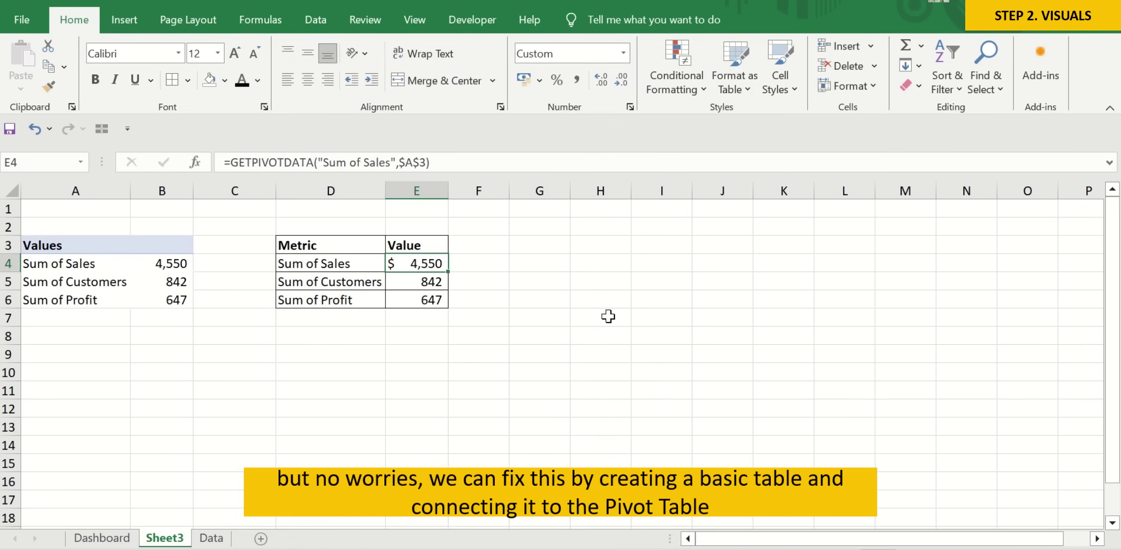
pyautogui.hotkey('ctrl', 'c')
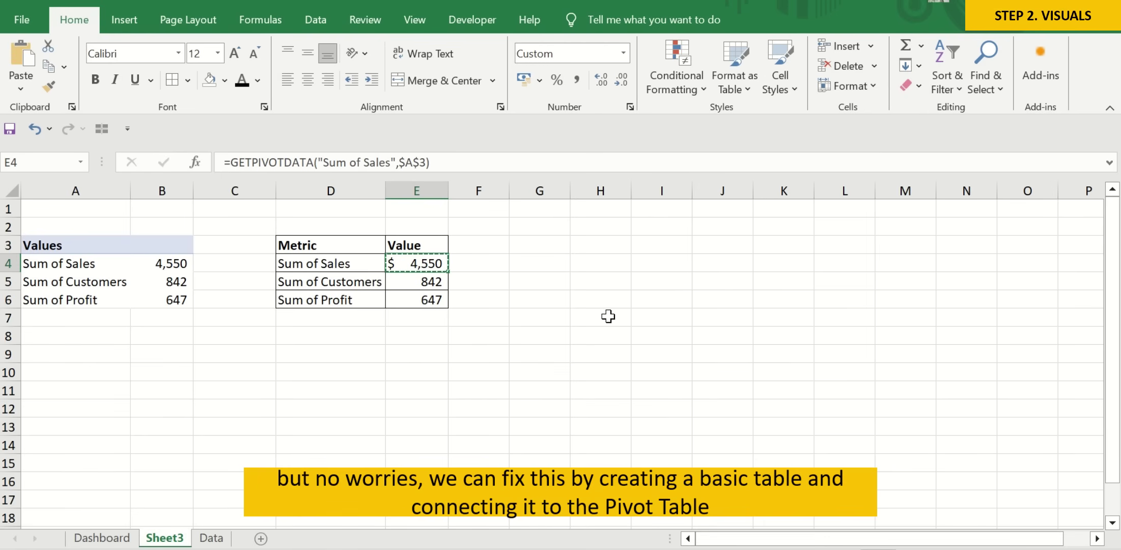
pyautogui.press('Down')
pyautogui.press('Down')
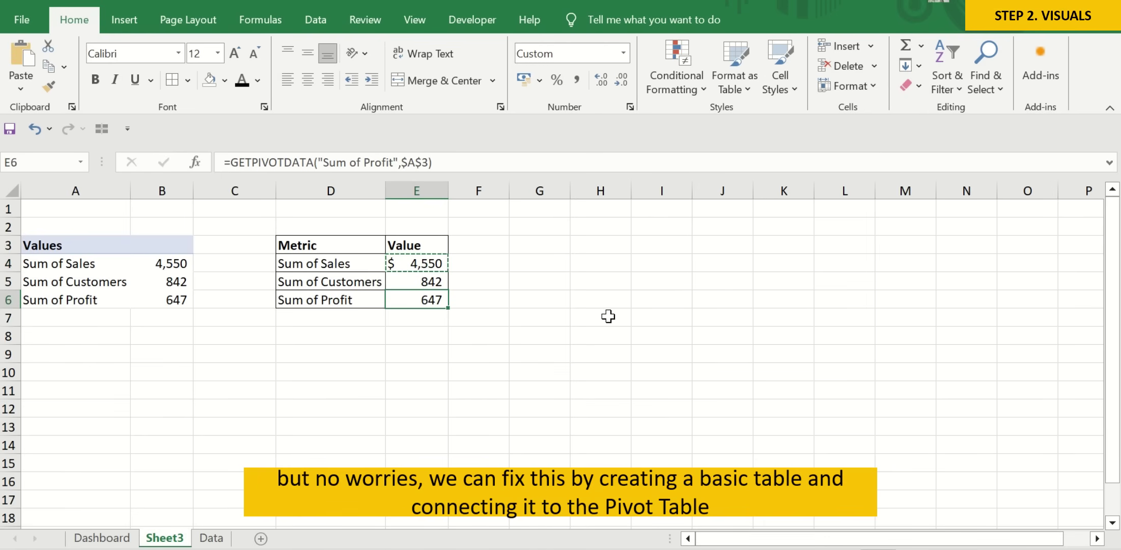
pyautogui.hotkey('alt', 'e')
pyautogui.press('s')
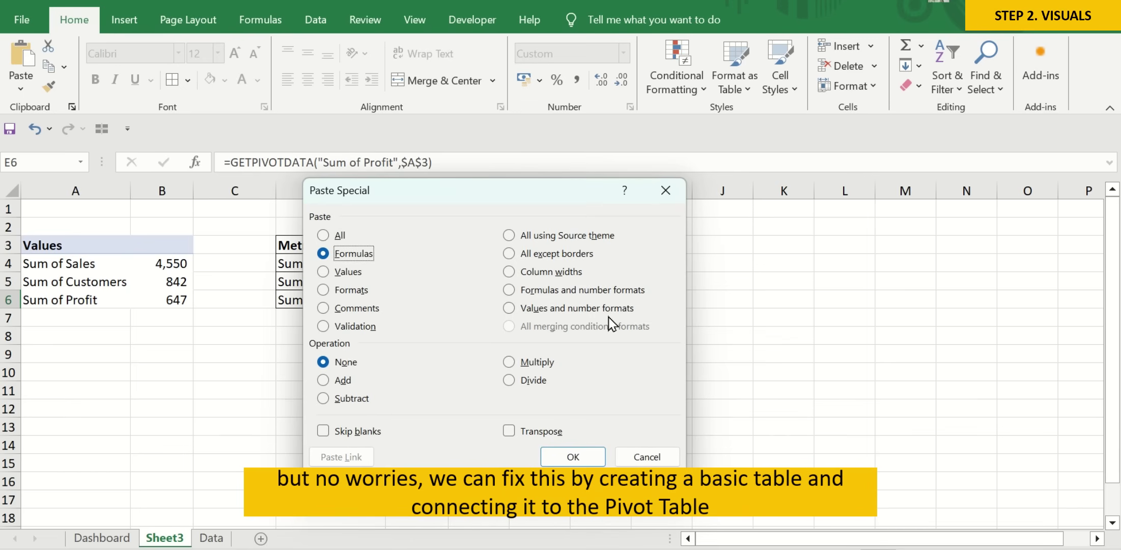
pyautogui.moveTo(494, 201); pyautogui.dragTo(660, 214)
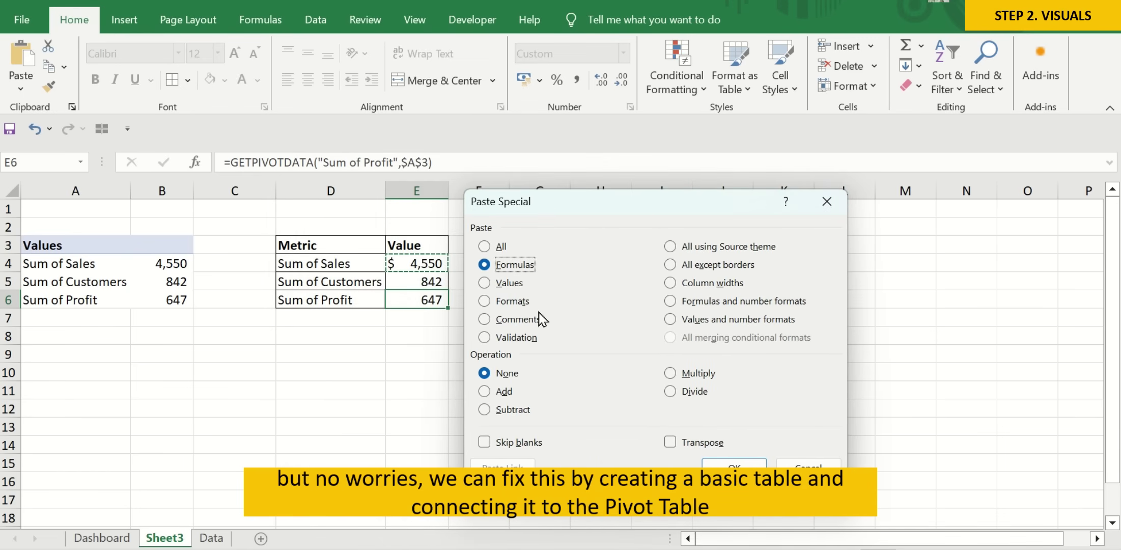
pyautogui.click(513, 302)
pyautogui.click(733, 472)
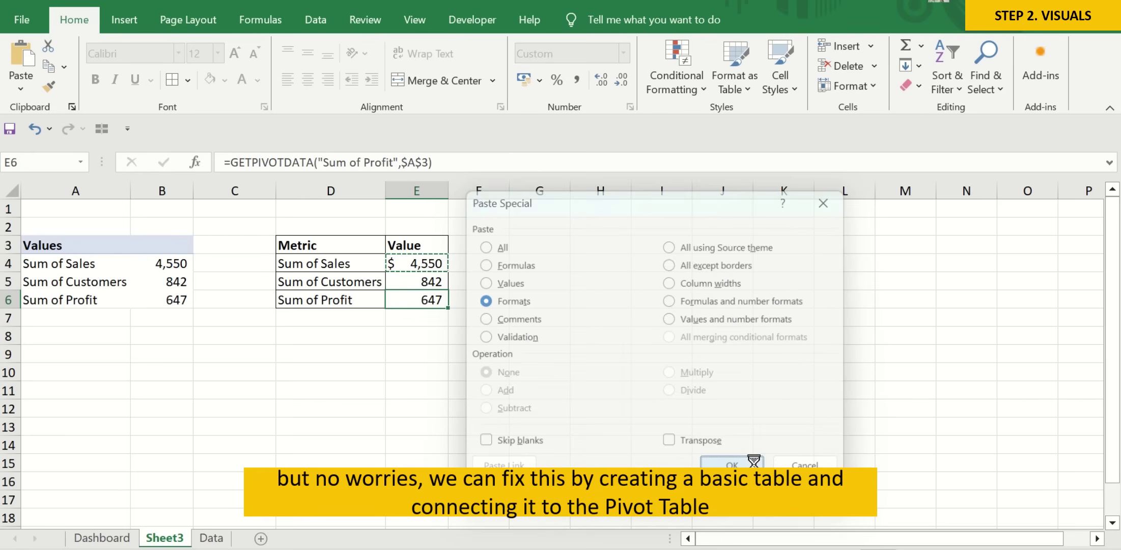
pyautogui.click(609, 345)
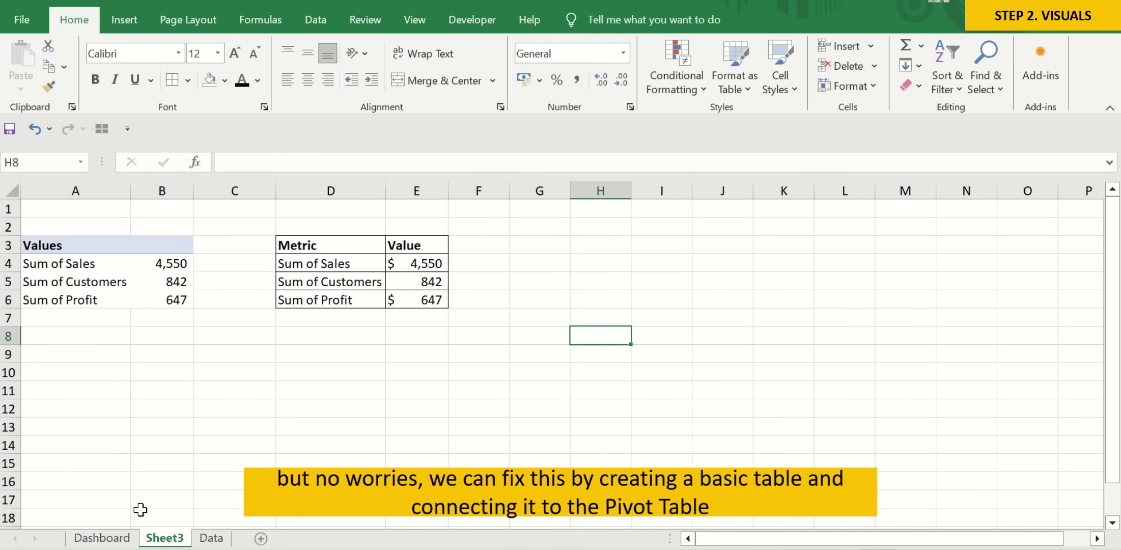
# On the Dashboard, link the middle card to Sheet3 cell E6 so it shows $647.
pyautogui.click(129, 541)
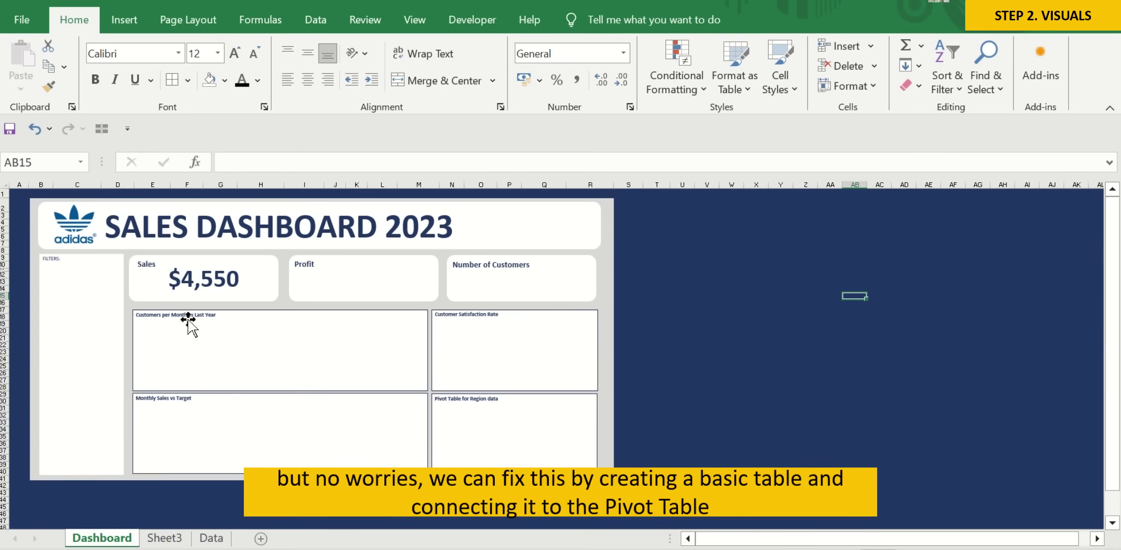
pyautogui.click(731, 359)
pyautogui.moveTo(756, 352); pyautogui.dragTo(611, 334)
pyautogui.hotkey('ctrl', 'z')
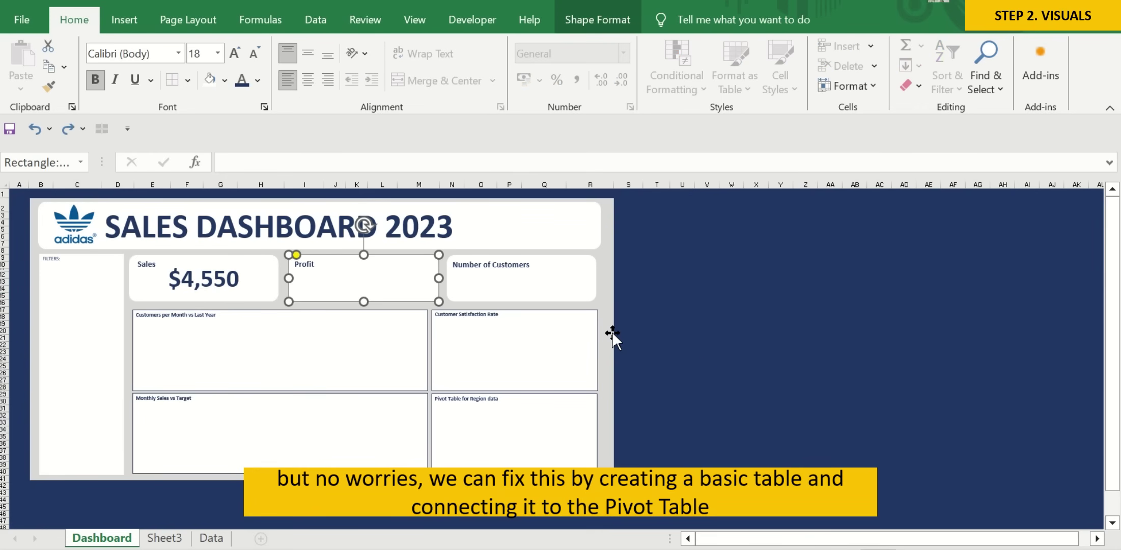
pyautogui.click(724, 316)
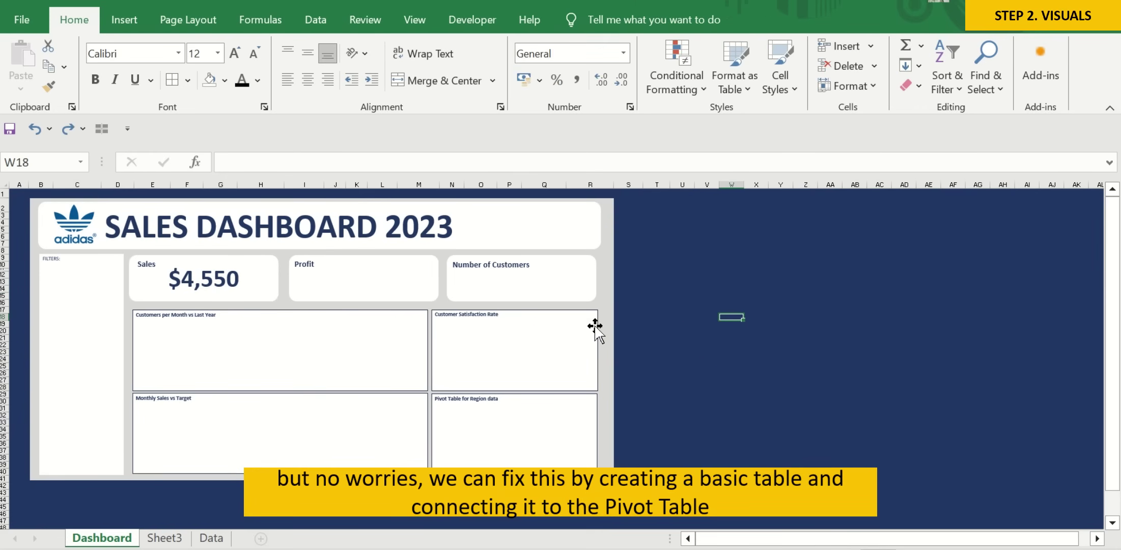
pyautogui.click(422, 283)
pyautogui.click(487, 162)
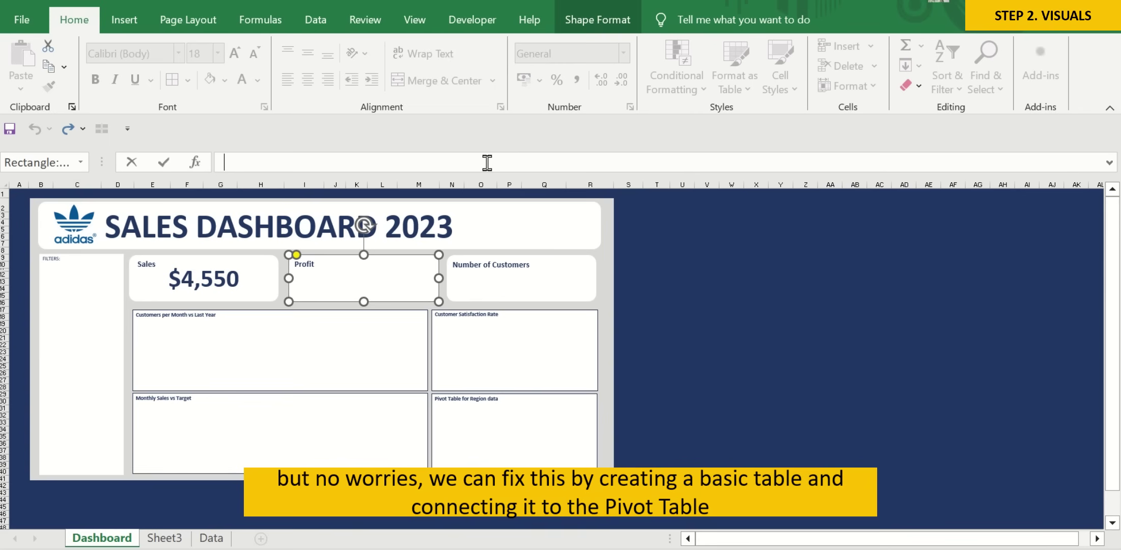
pyautogui.write('=')
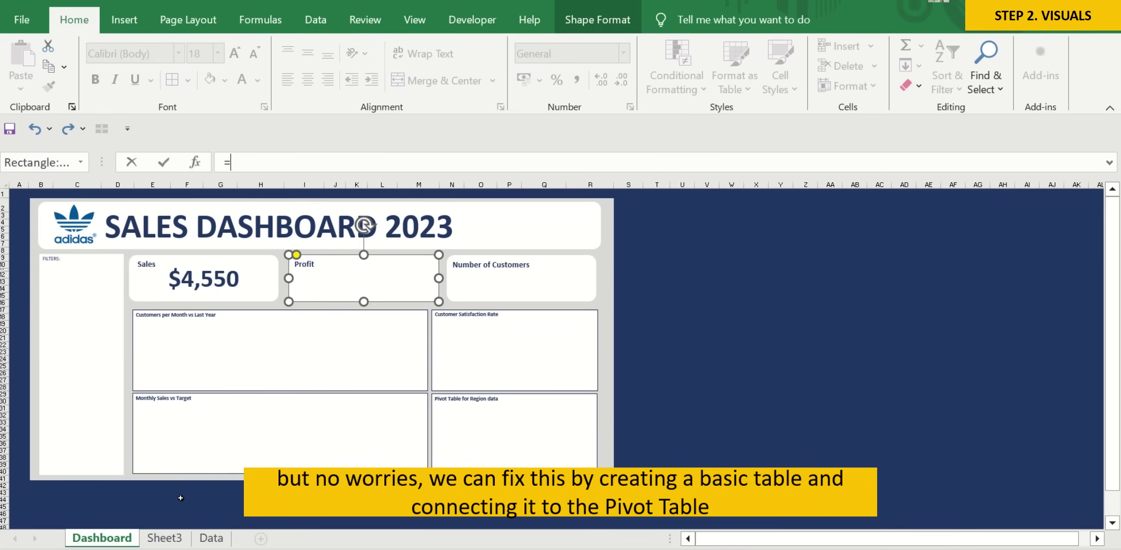
pyautogui.click(179, 539)
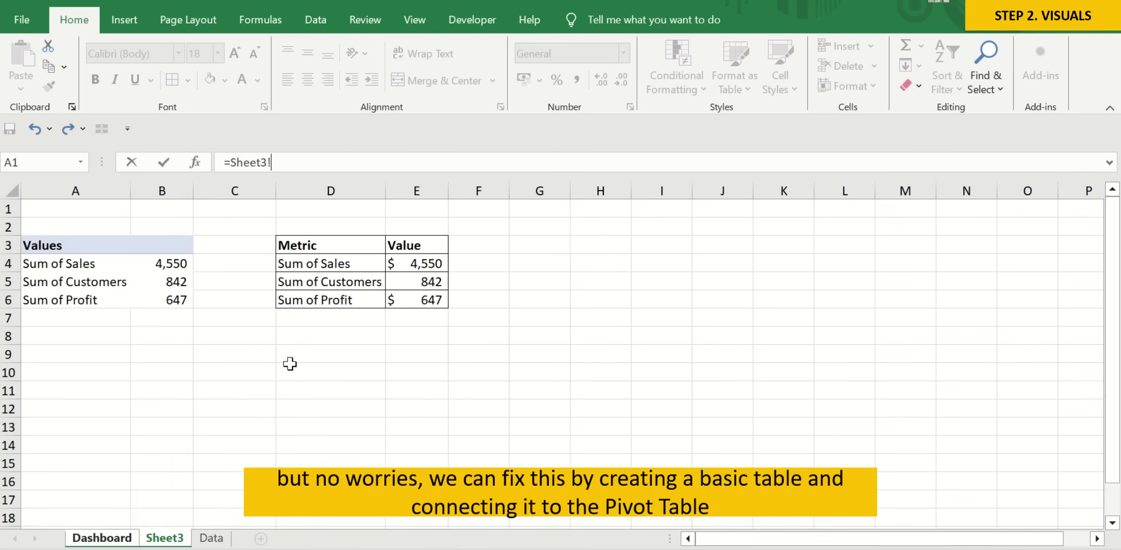
pyautogui.click(431, 300)
pyautogui.press('Return')
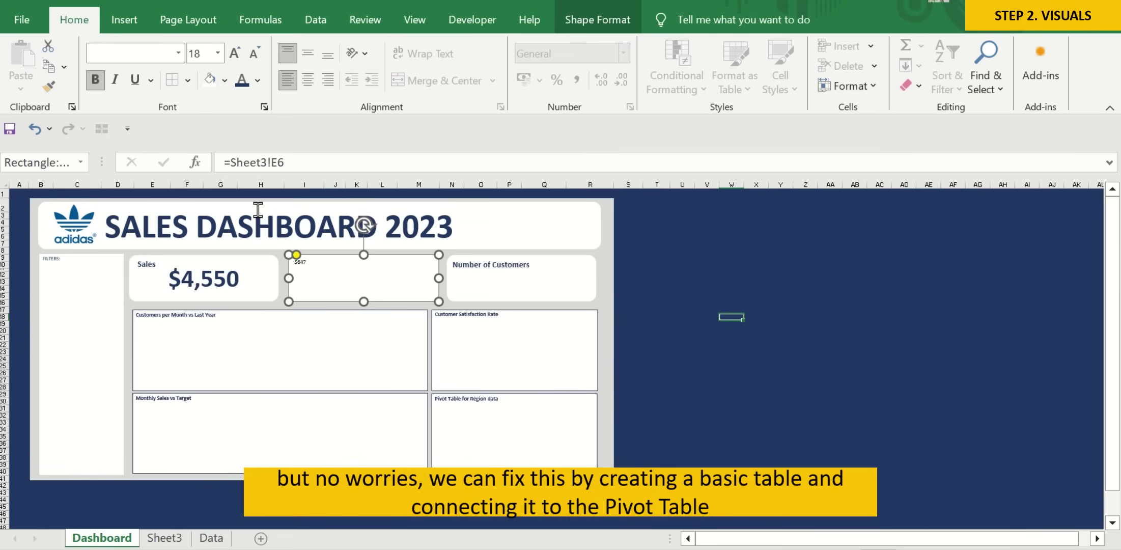
# Format the $647 text at font size 54, bold, centred horizontally and vertically.
pyautogui.click(235, 53)
pyautogui.click(235, 53)
pyautogui.click(235, 52)
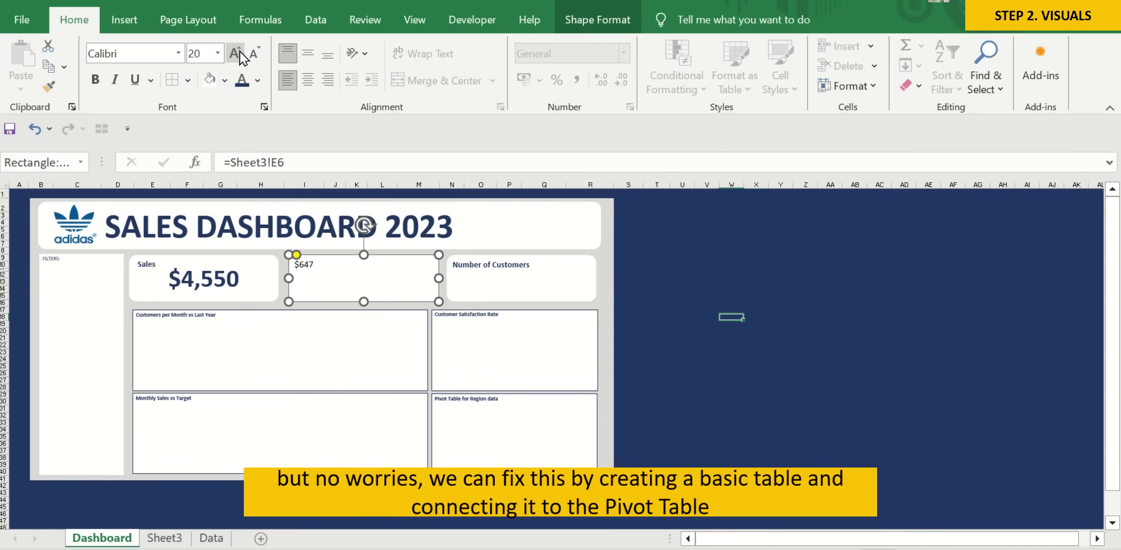
pyautogui.click(240, 51)
pyautogui.click(240, 51)
pyautogui.click(240, 51)
pyautogui.click(240, 51)
pyautogui.click(240, 51)
pyautogui.click(240, 51)
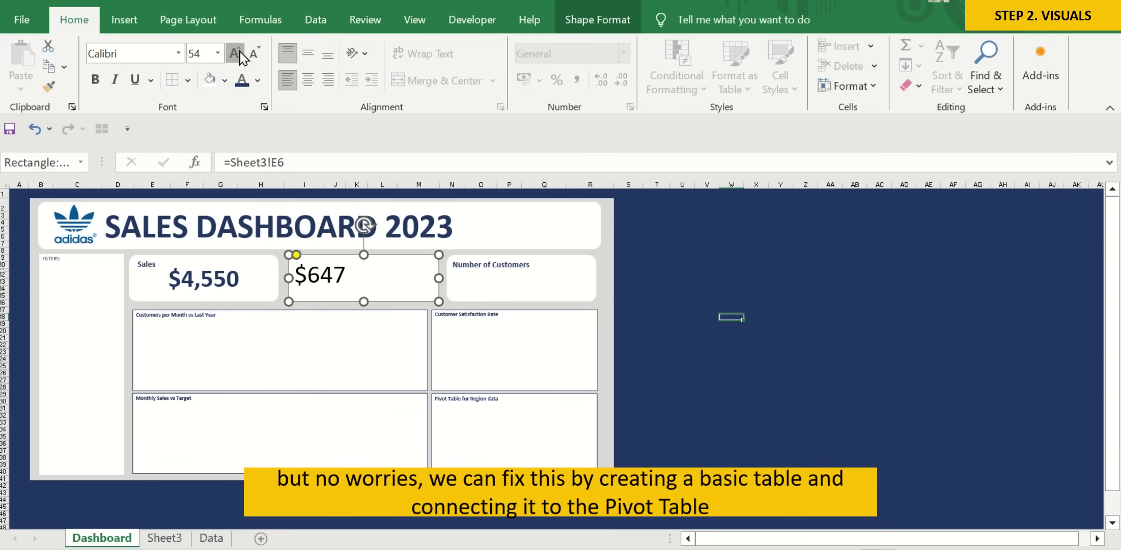
pyautogui.click(240, 52)
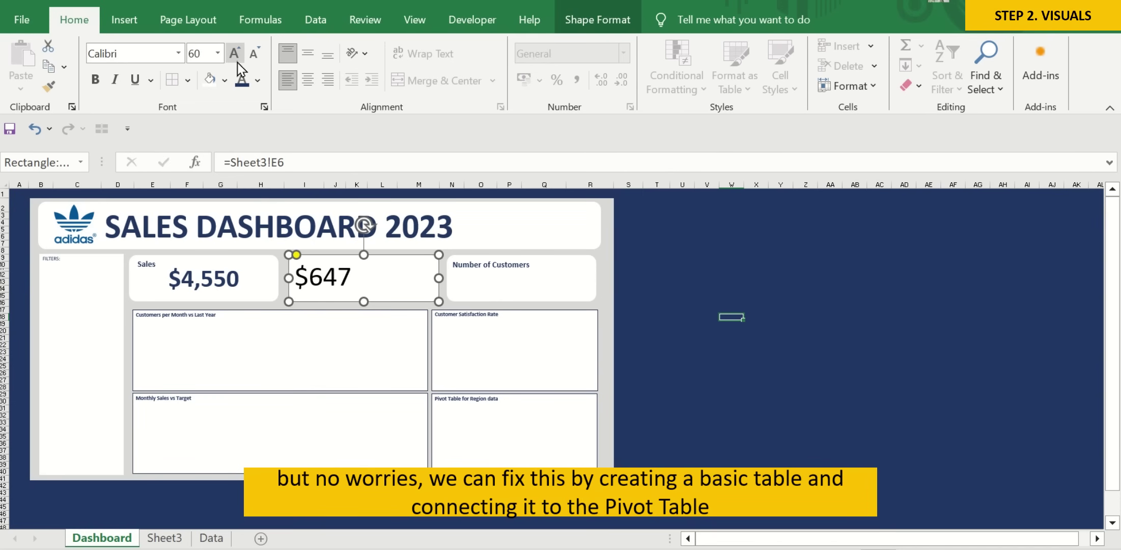
pyautogui.click(254, 52)
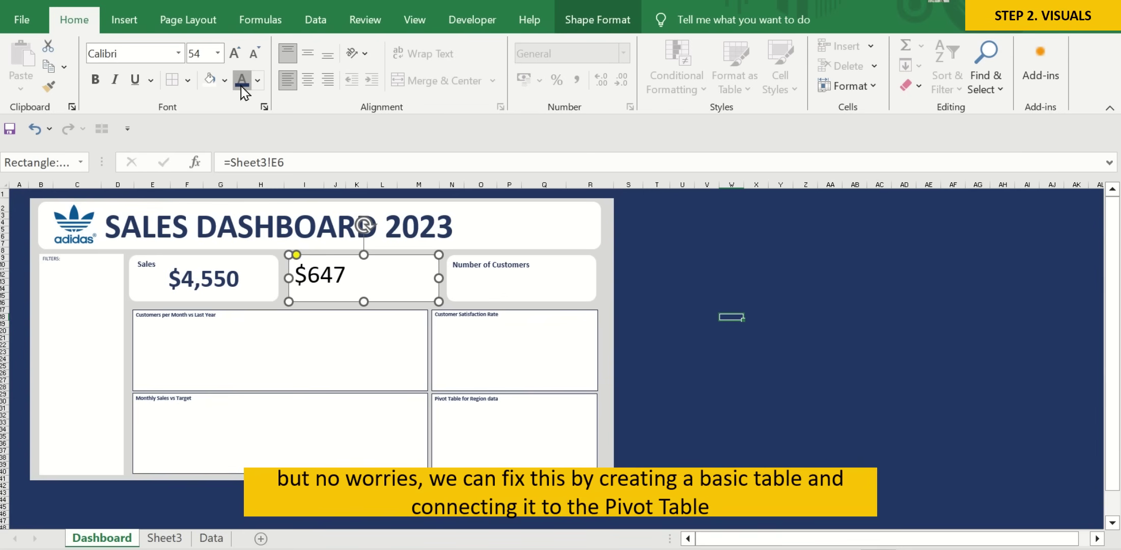
pyautogui.click(95, 79)
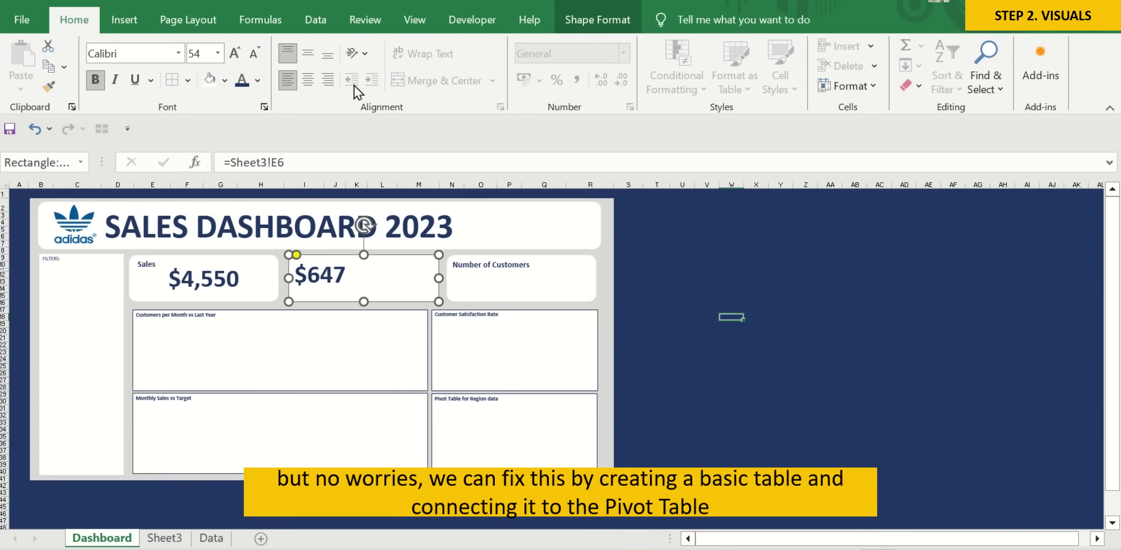
pyautogui.click(307, 81)
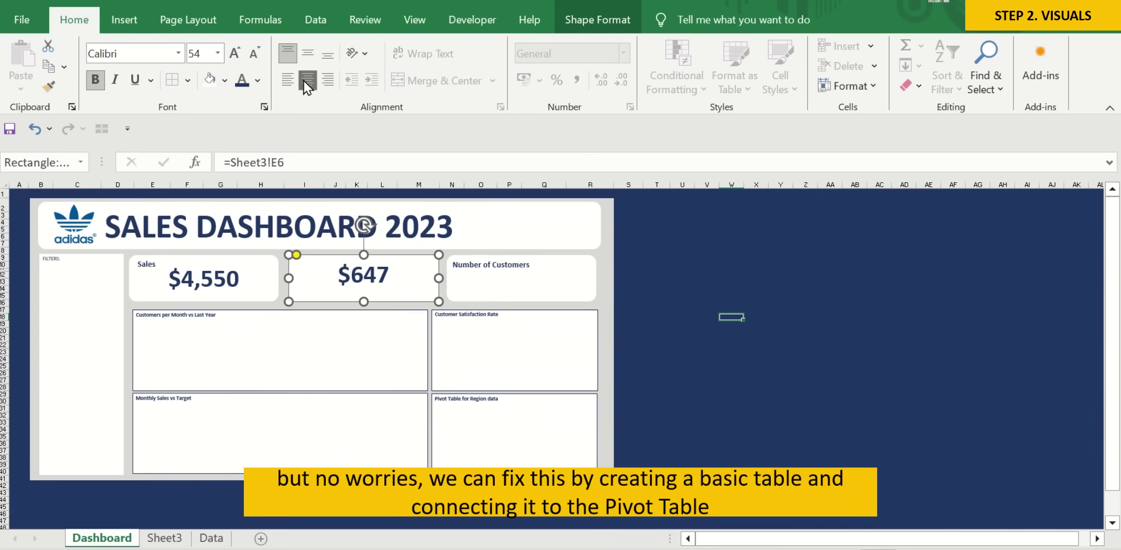
pyautogui.click(308, 53)
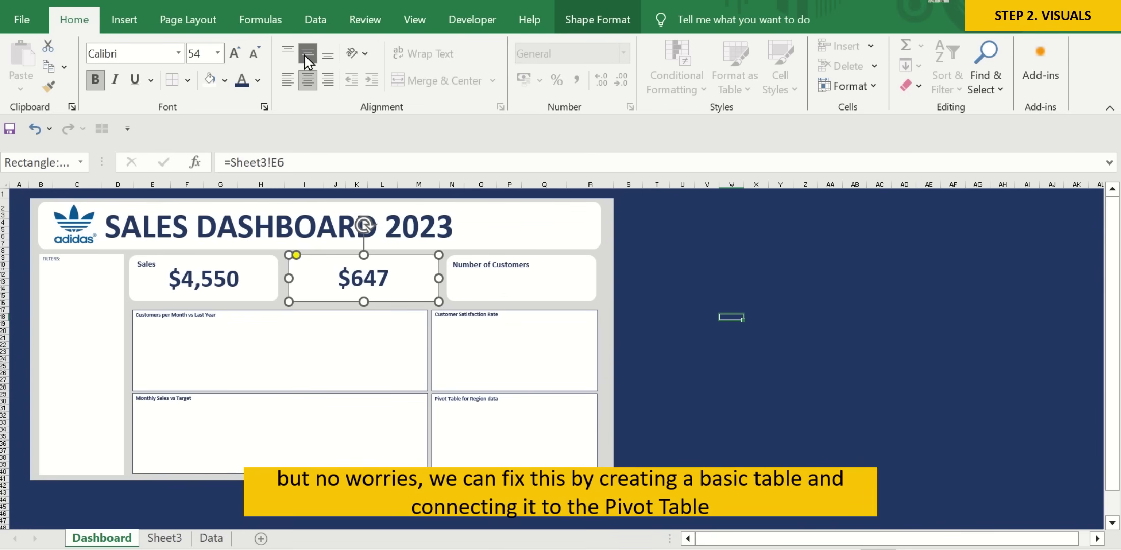
pyautogui.click(656, 289)
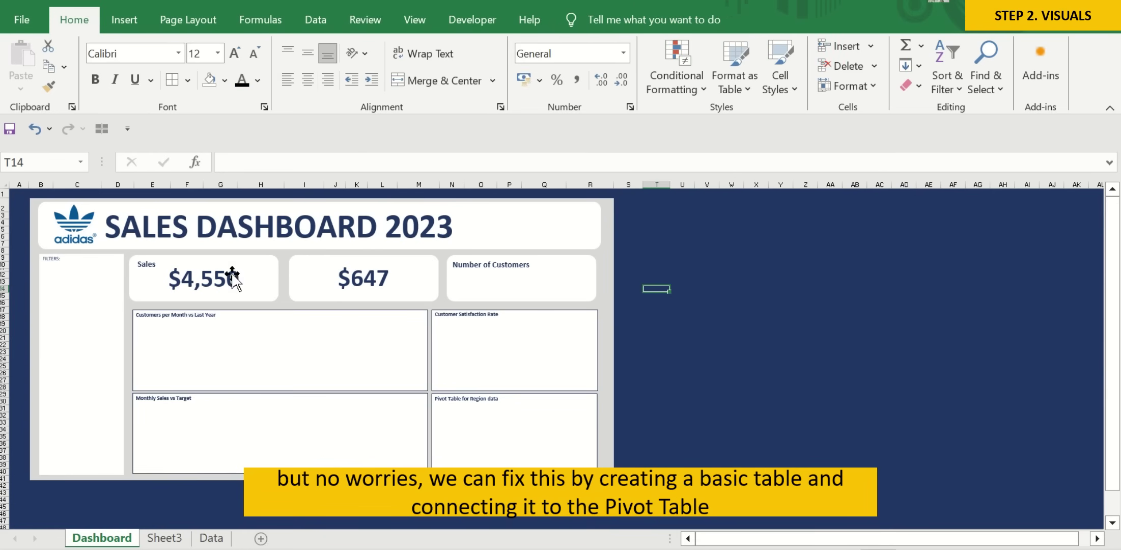
# Copy the Sales label into the $647 card and rename it Profit.
pyautogui.click(162, 275)
pyautogui.hotkey('ctrl', 'c')
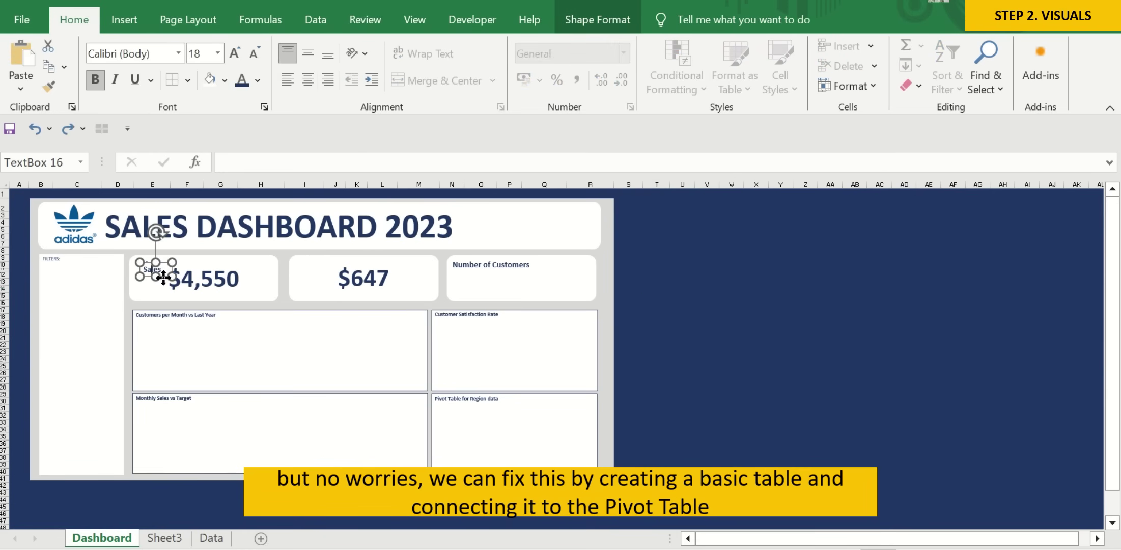
pyautogui.moveTo(163, 277); pyautogui.dragTo(323, 274)
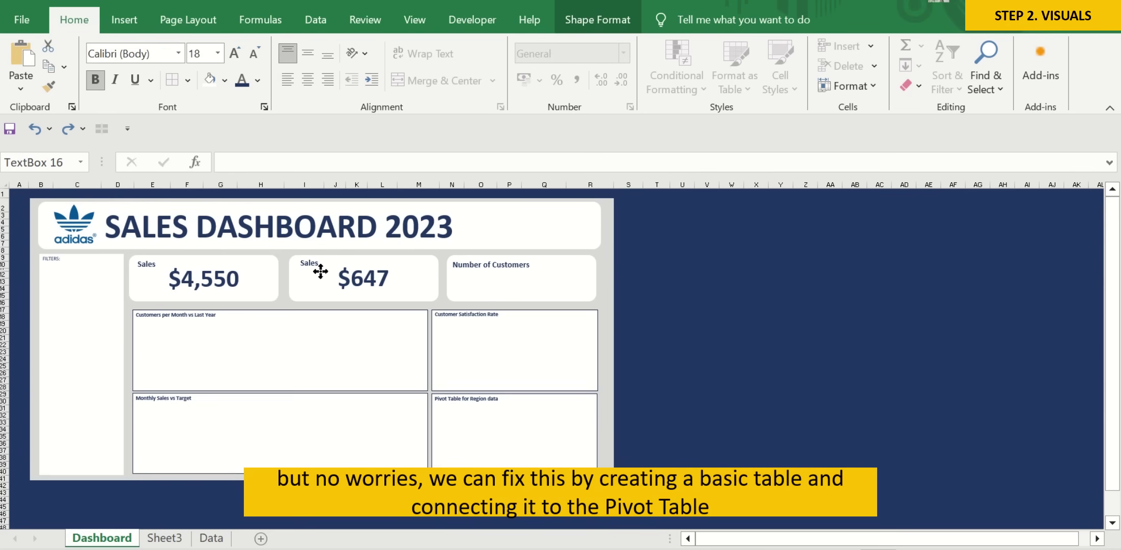
pyautogui.click(321, 271)
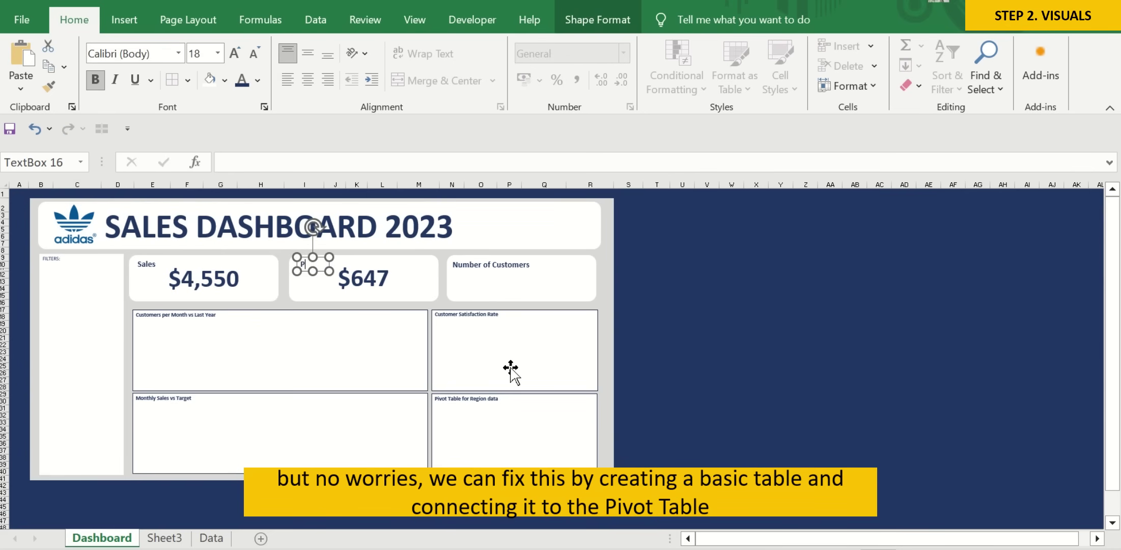
pyautogui.write('Profit')
pyautogui.click(673, 352)
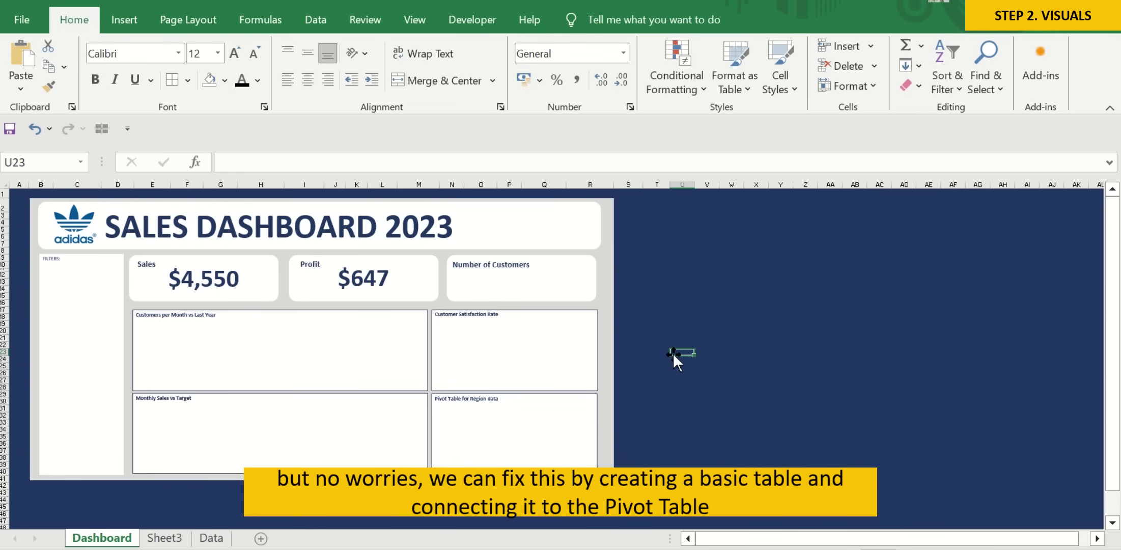
# Link the third card to Sheet3 cell E5 so it shows 842.
pyautogui.click(545, 298)
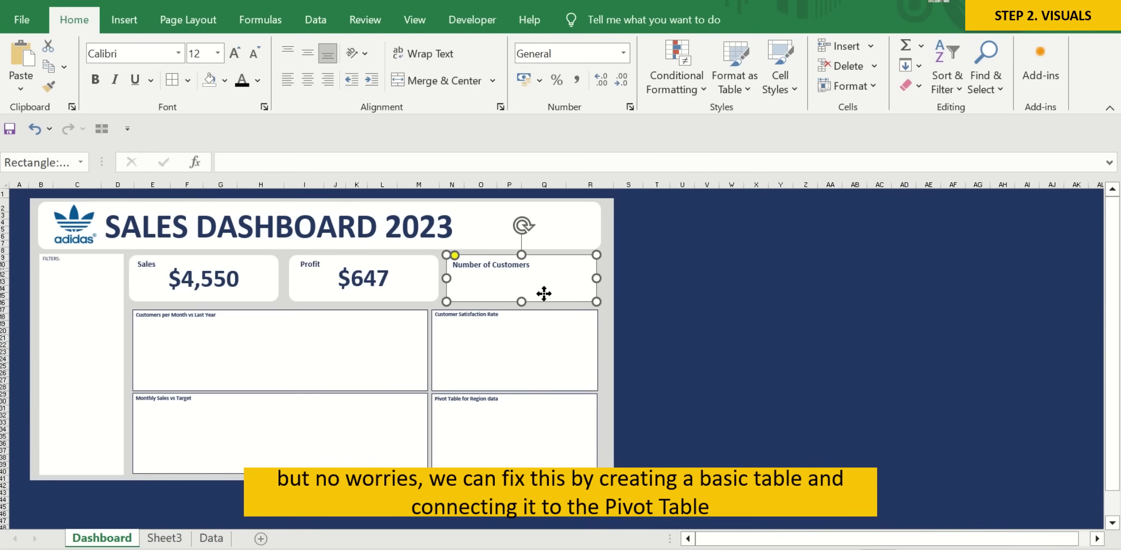
pyautogui.write('=')
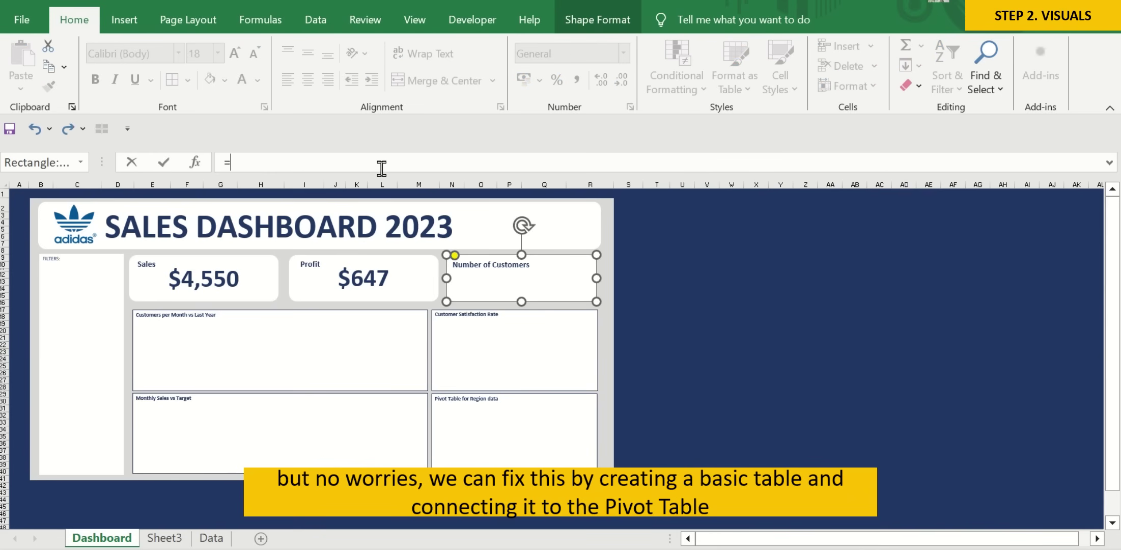
pyautogui.click(175, 540)
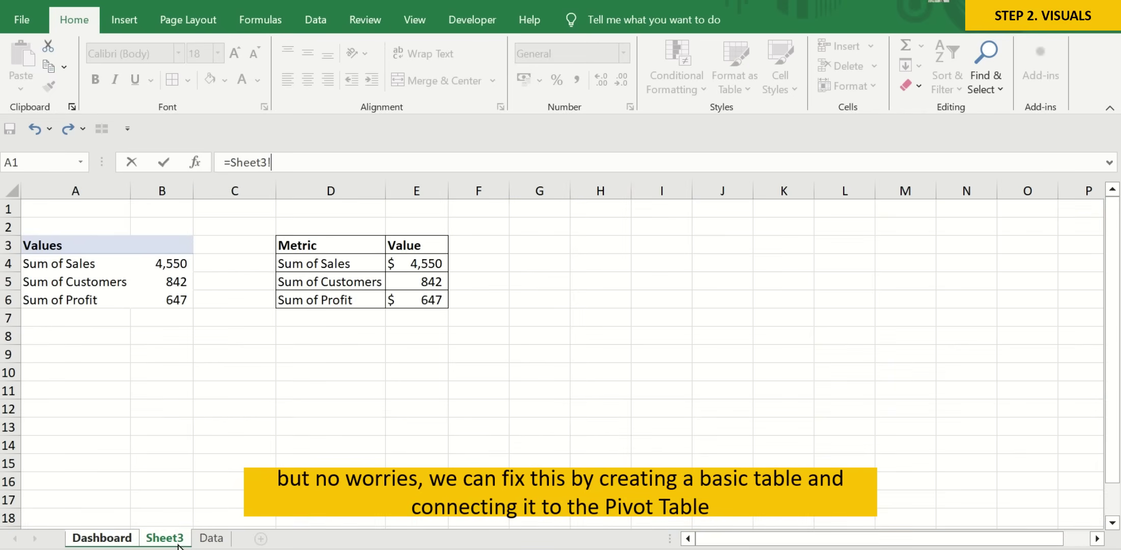
pyautogui.click(420, 287)
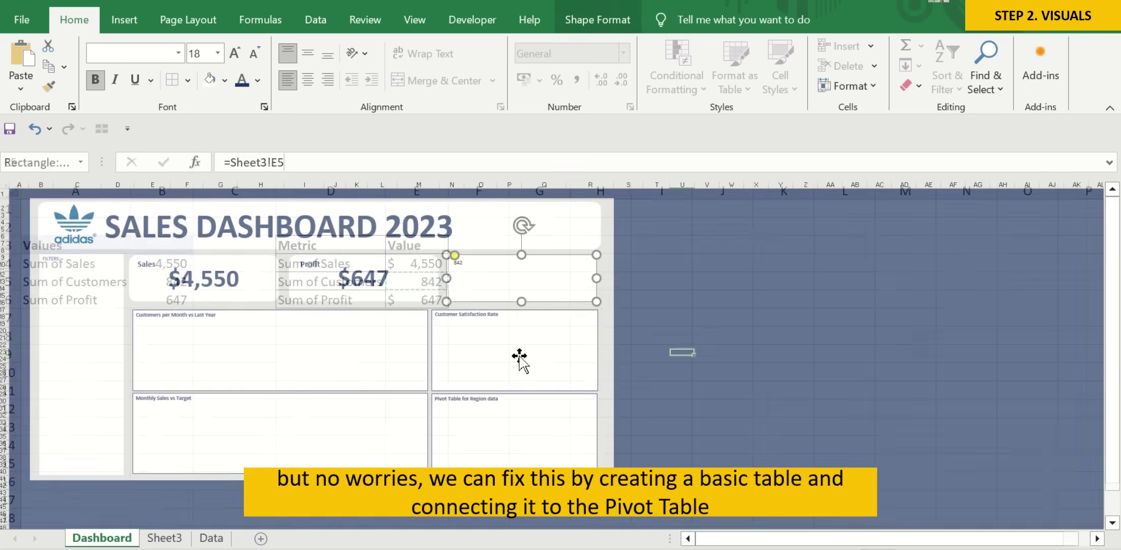
pyautogui.press('Return')
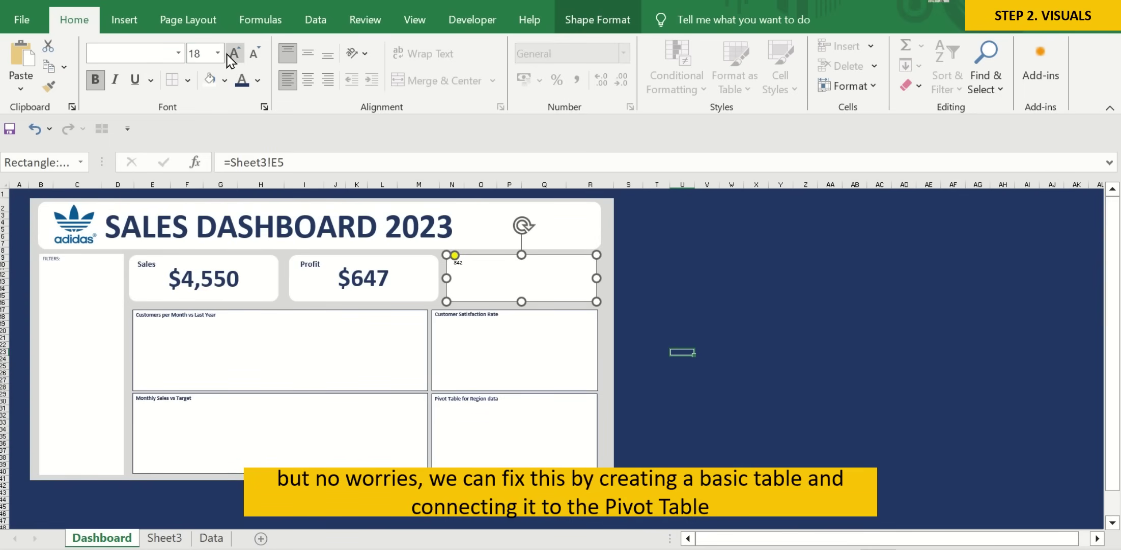
# Format the 842 text at font size 54, bold, centred horizontally and vertically.
pyautogui.click(229, 55)
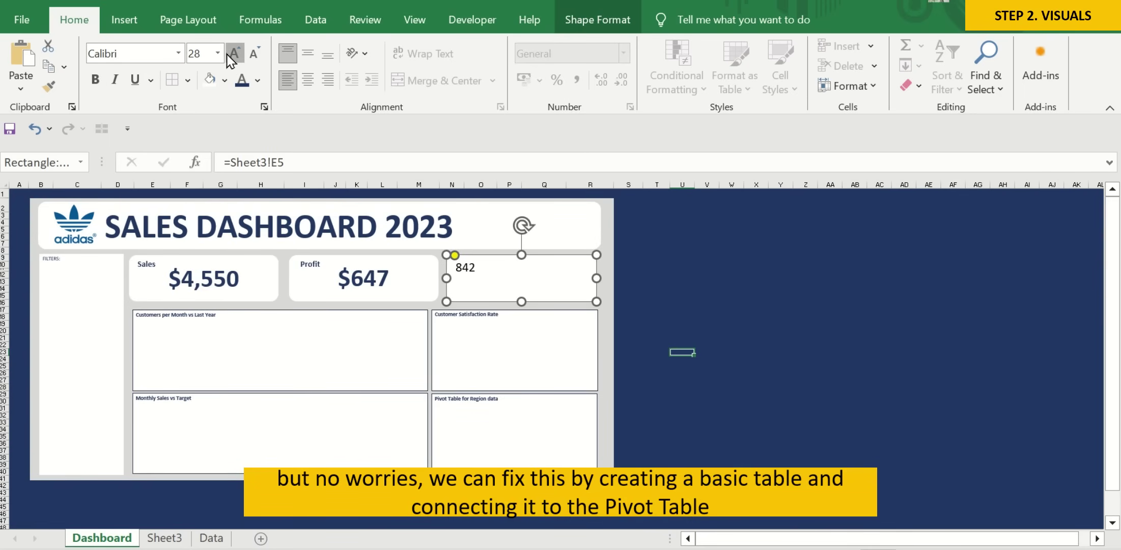
pyautogui.click(234, 53)
pyautogui.click(233, 53)
pyautogui.click(233, 53)
pyautogui.click(233, 53)
pyautogui.click(229, 56)
pyautogui.click(228, 56)
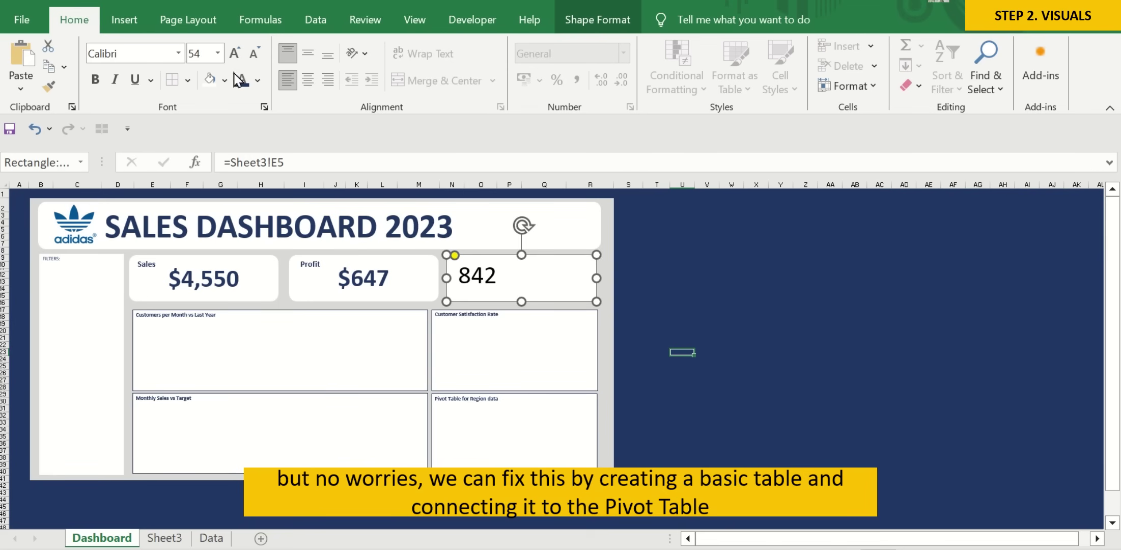
pyautogui.click(94, 78)
pyautogui.click(308, 81)
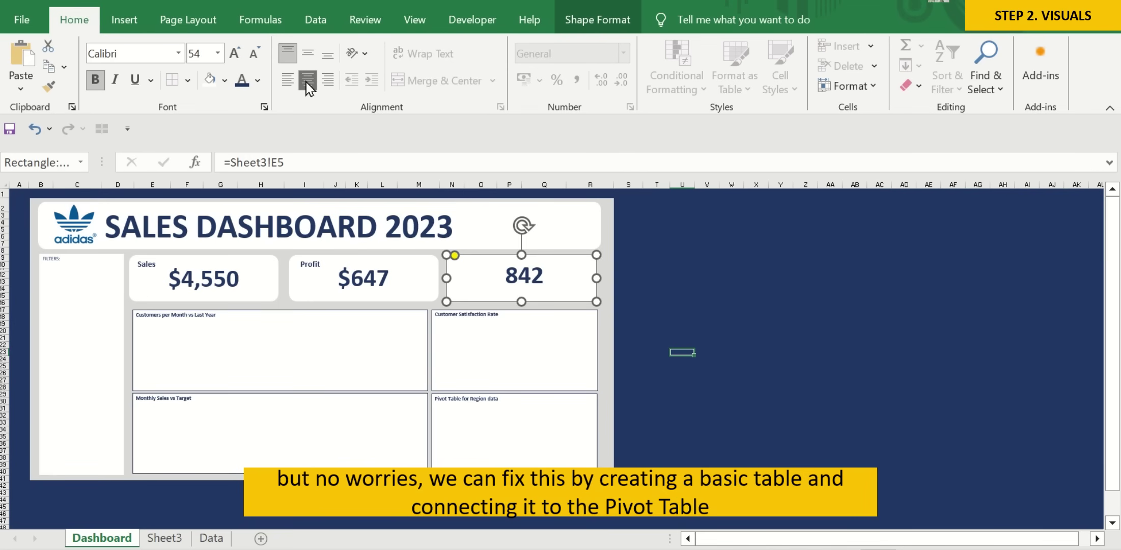
pyautogui.click(308, 52)
pyautogui.click(682, 244)
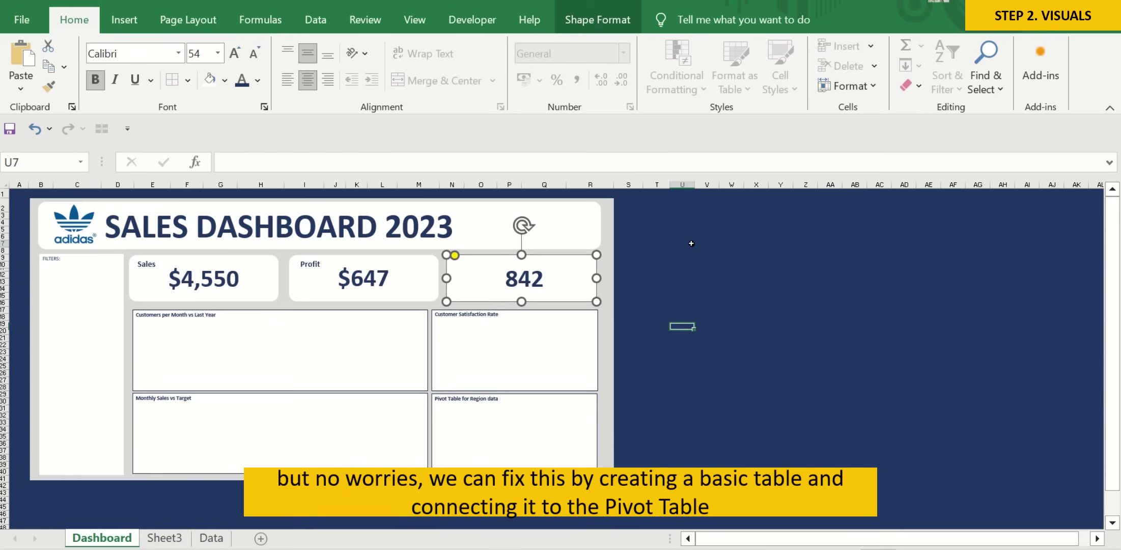
# Duplicate the Profit label into the 842 card and select the copy for renaming.
pyautogui.click(325, 264)
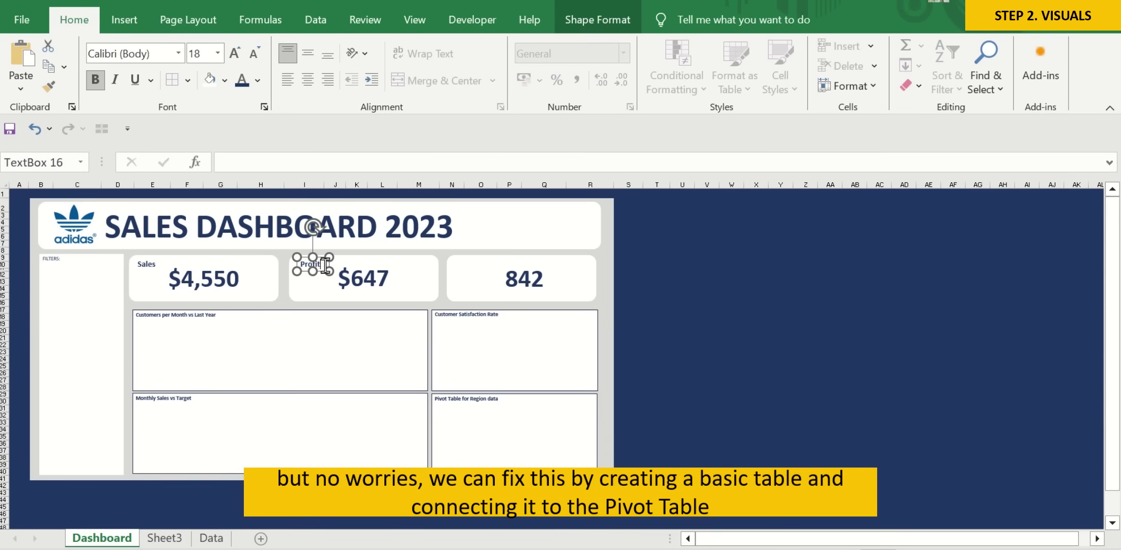
pyautogui.hotkey('ctrl', 'c')
pyautogui.hotkey('ctrl', 'v')
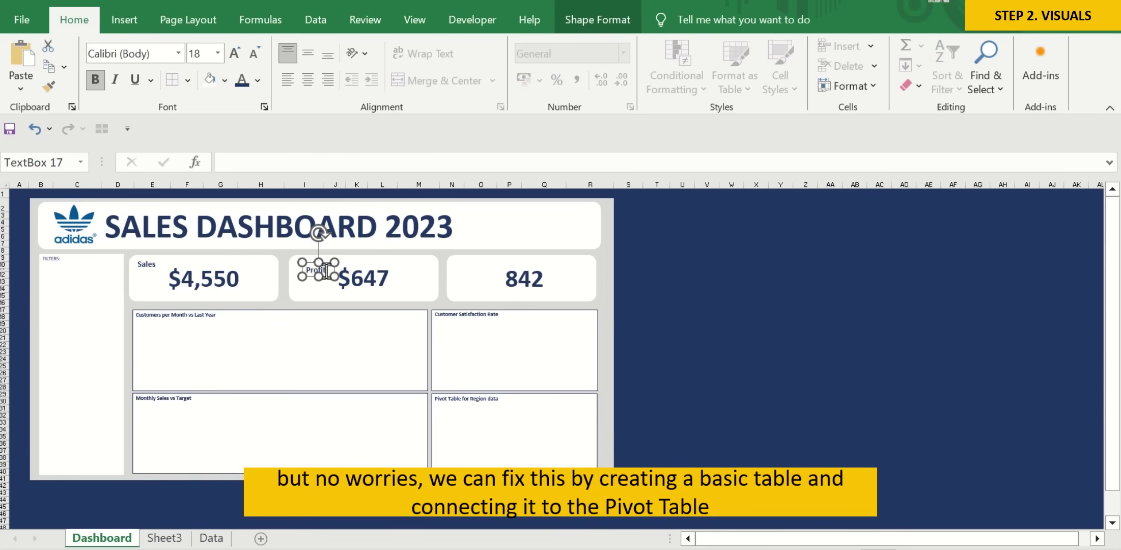
pyautogui.moveTo(320, 266); pyautogui.dragTo(476, 269)
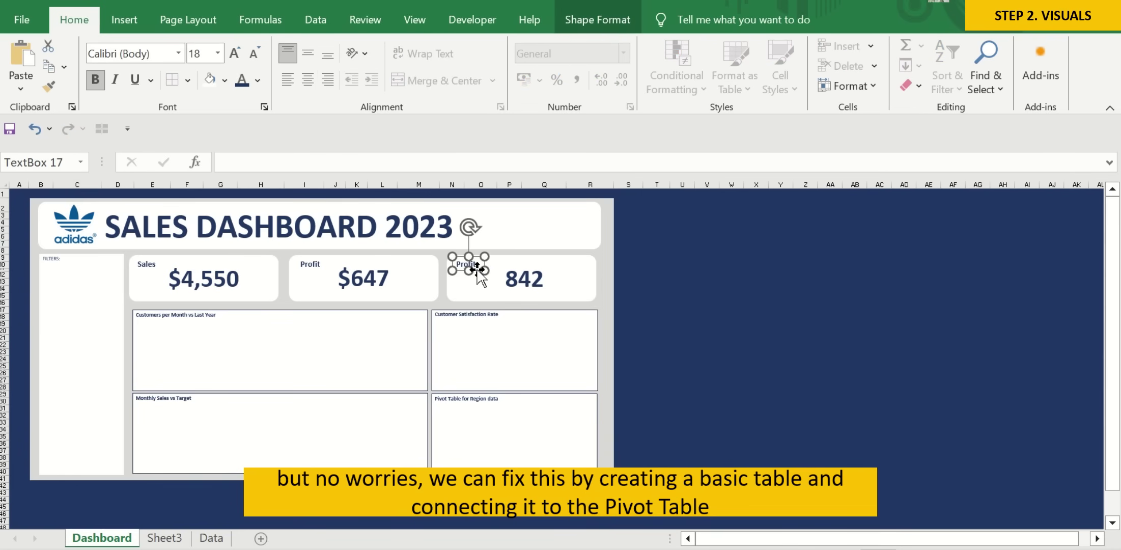
pyautogui.click(682, 296)
pyautogui.click(471, 265)
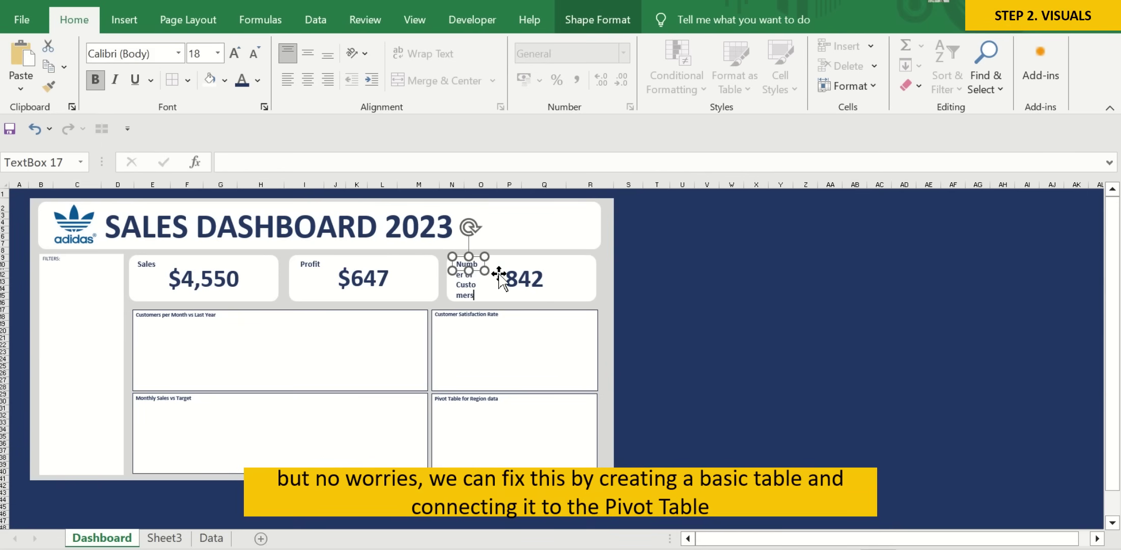
# Widen the customers KPI label so 'Number of Customers' fits on one line above 842.
pyautogui.moveTo(485, 270); pyautogui.dragTo(536, 265)
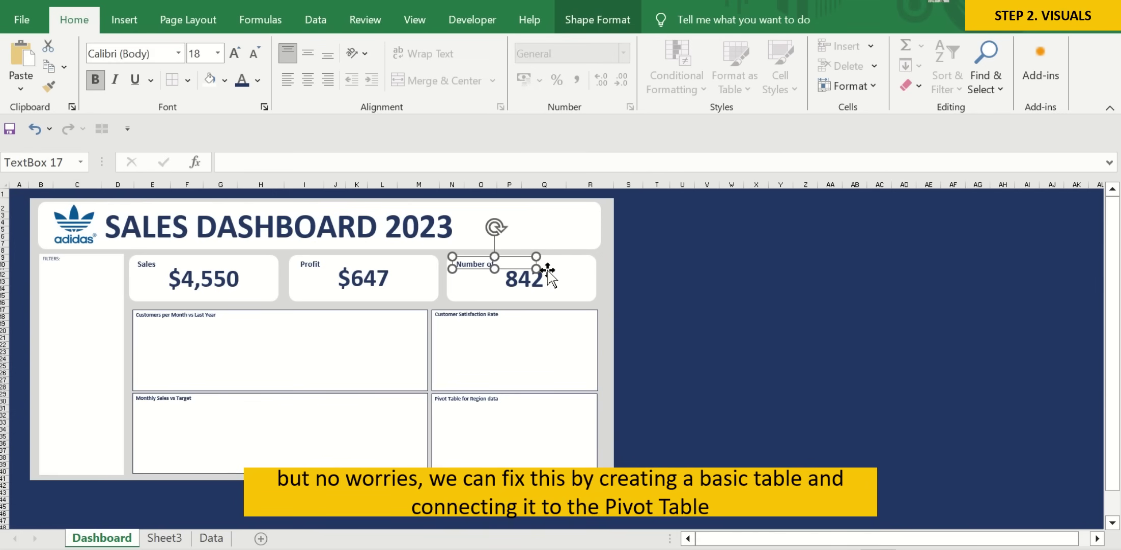
pyautogui.moveTo(536, 265); pyautogui.dragTo(550, 265)
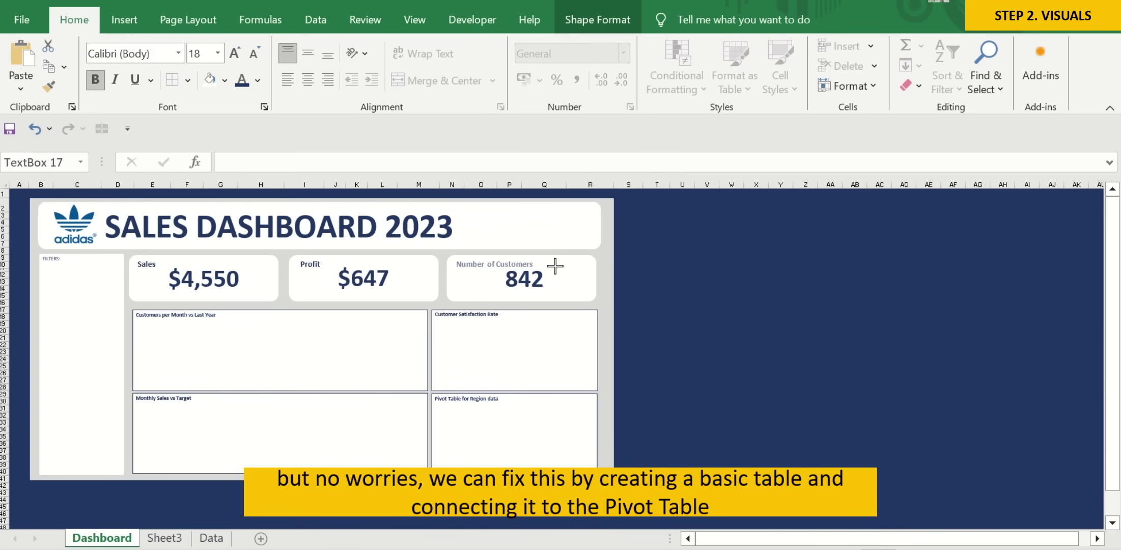
pyautogui.click(732, 373)
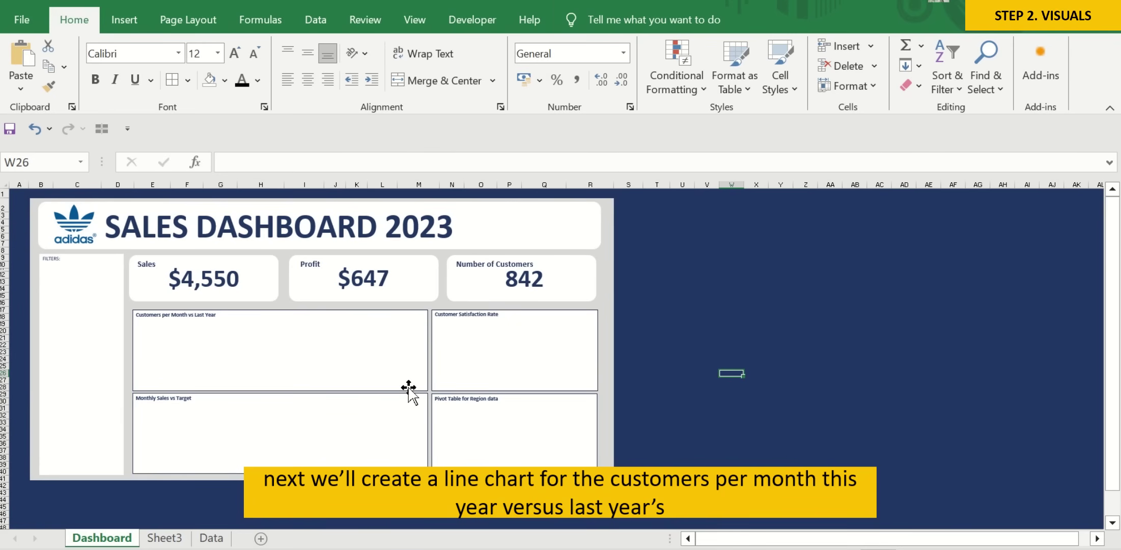
# Switch to the Data sheet and jump to the Month header in cell A1 of the sales table.
pyautogui.click(408, 389)
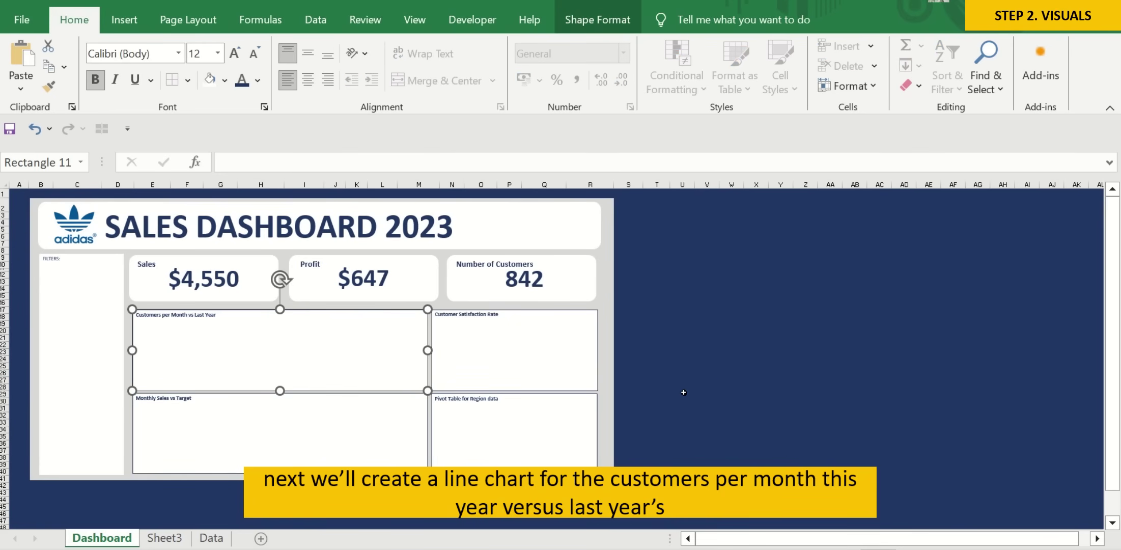
pyautogui.click(688, 345)
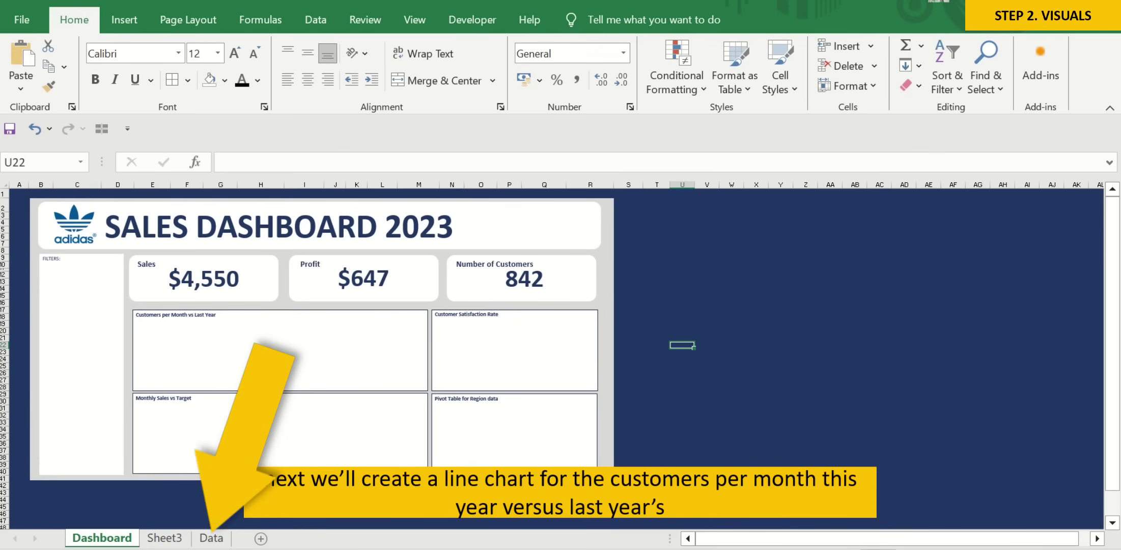
pyautogui.click(224, 540)
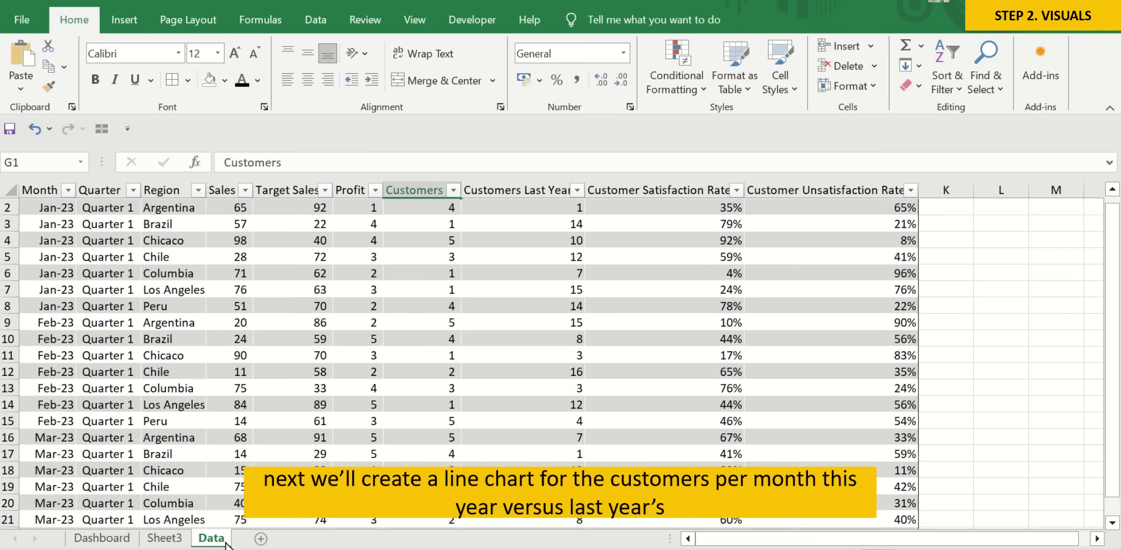
pyautogui.click(279, 379)
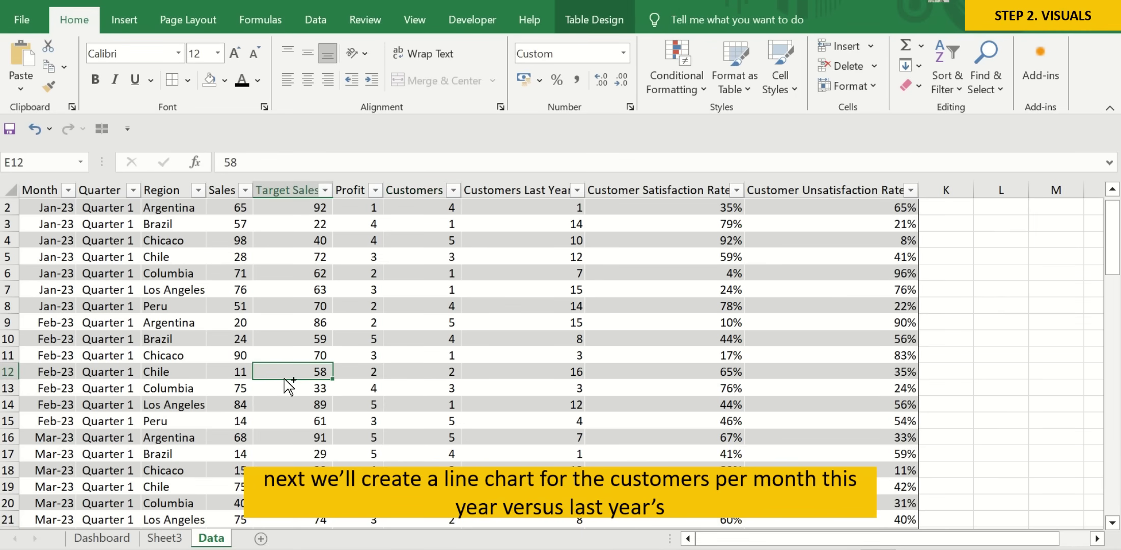
pyautogui.hotkey('ctrl', 'Up')
pyautogui.hotkey('ctrl', 'Left')
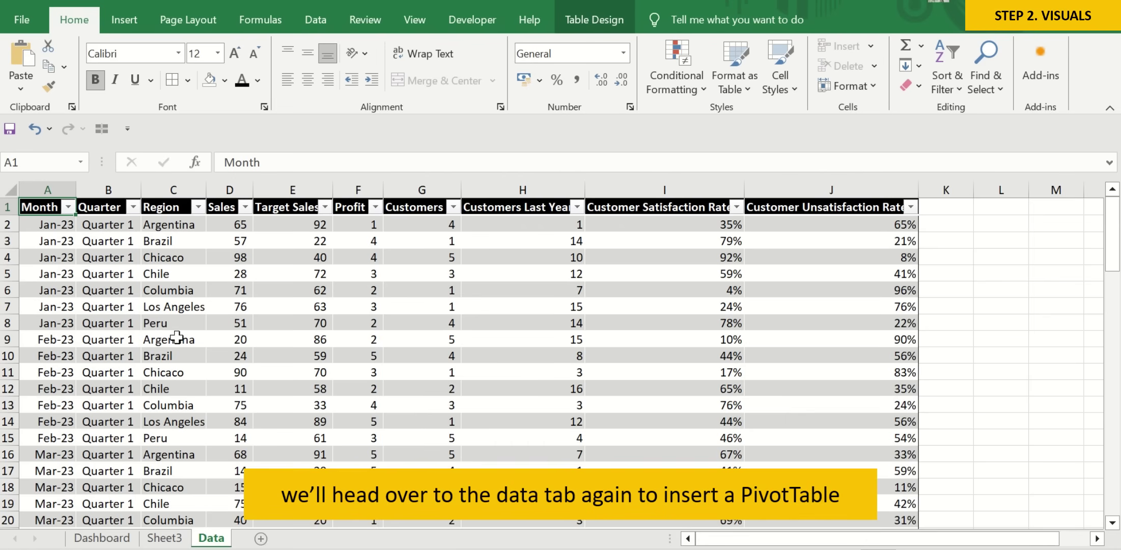
# Insert a PivotTable from Table1 on the existing worksheet at Sheet3 cell A9.
pyautogui.click(129, 30)
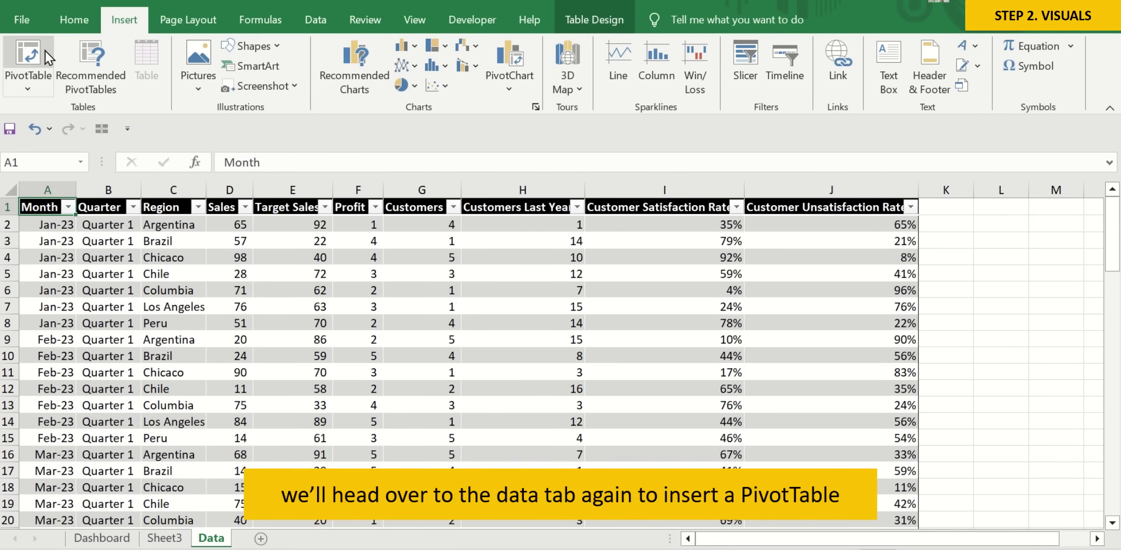
pyautogui.click(28, 59)
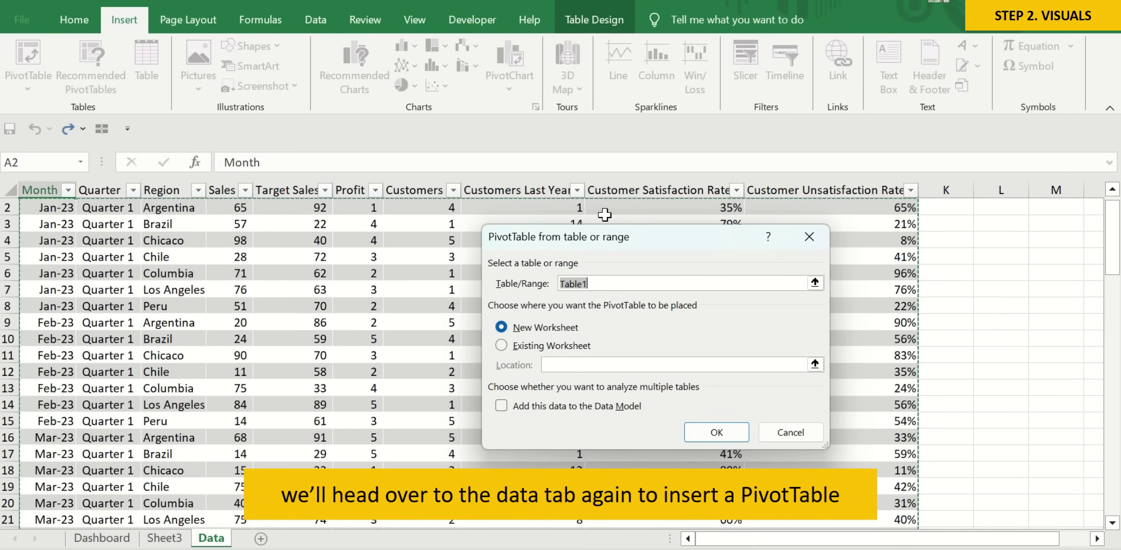
pyautogui.click(501, 347)
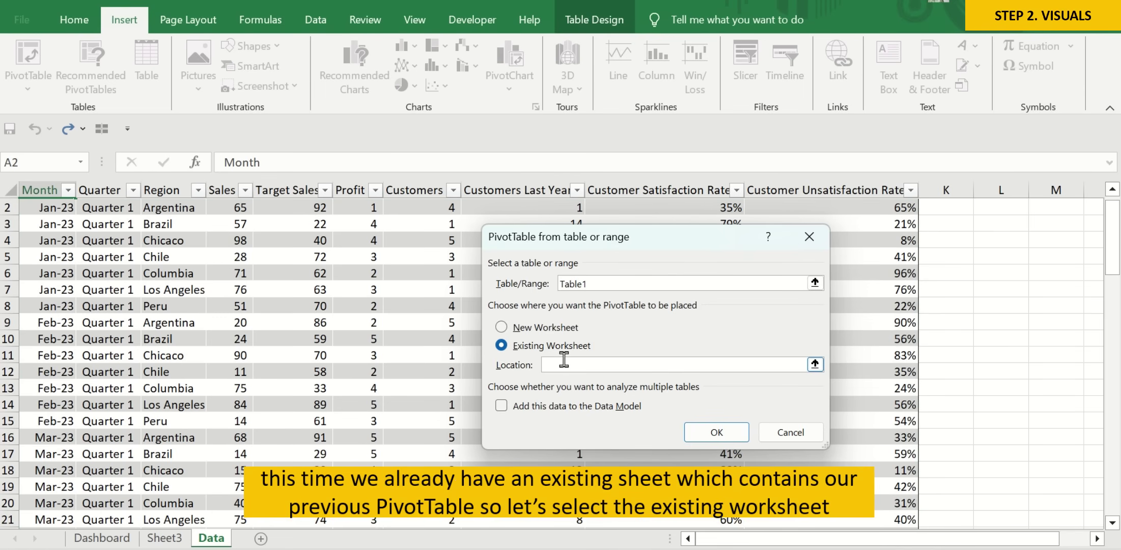
pyautogui.click(813, 365)
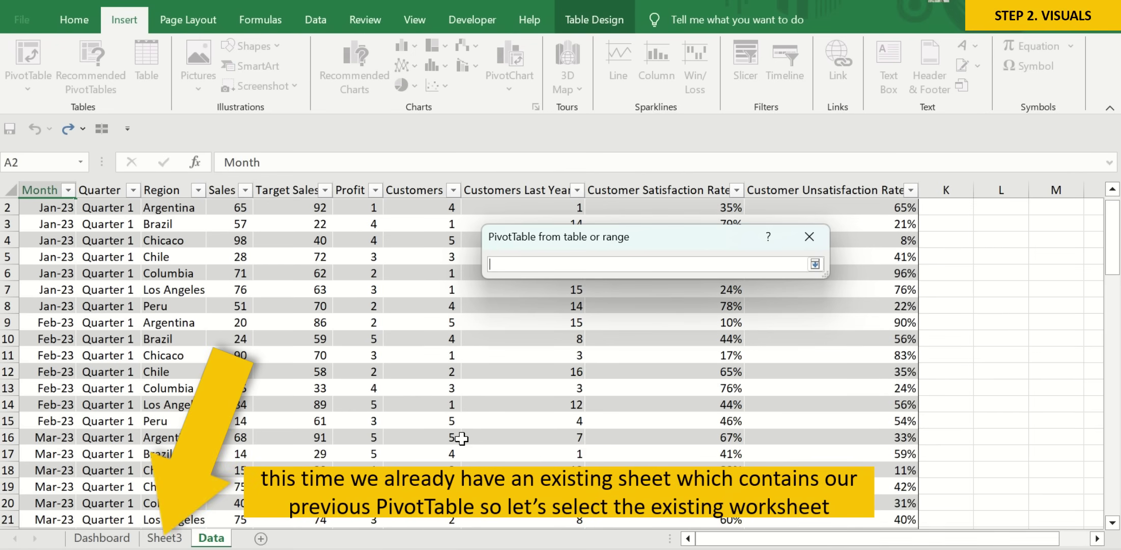
pyautogui.click(179, 539)
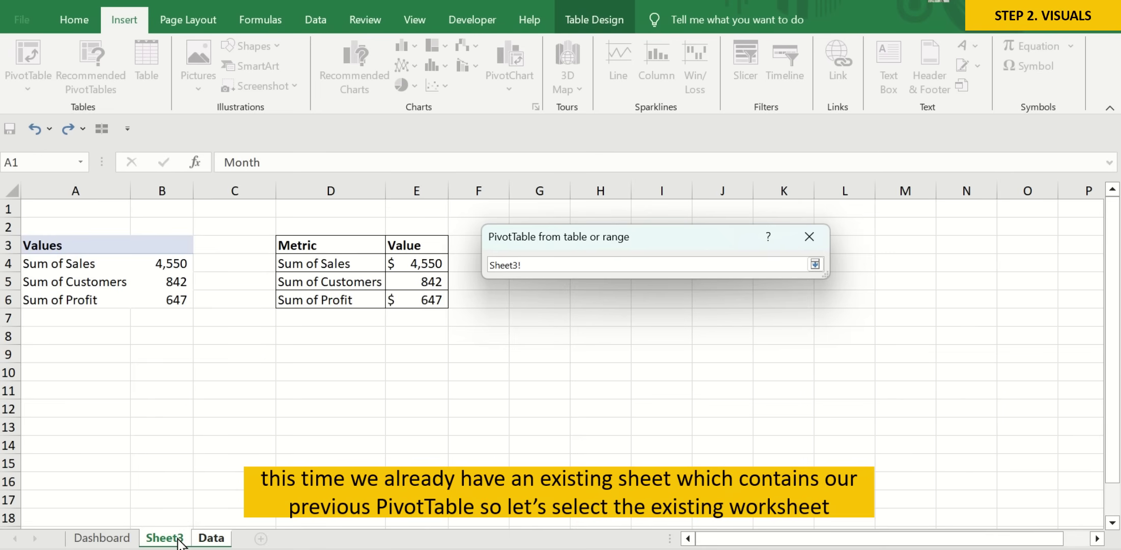
pyautogui.click(101, 358)
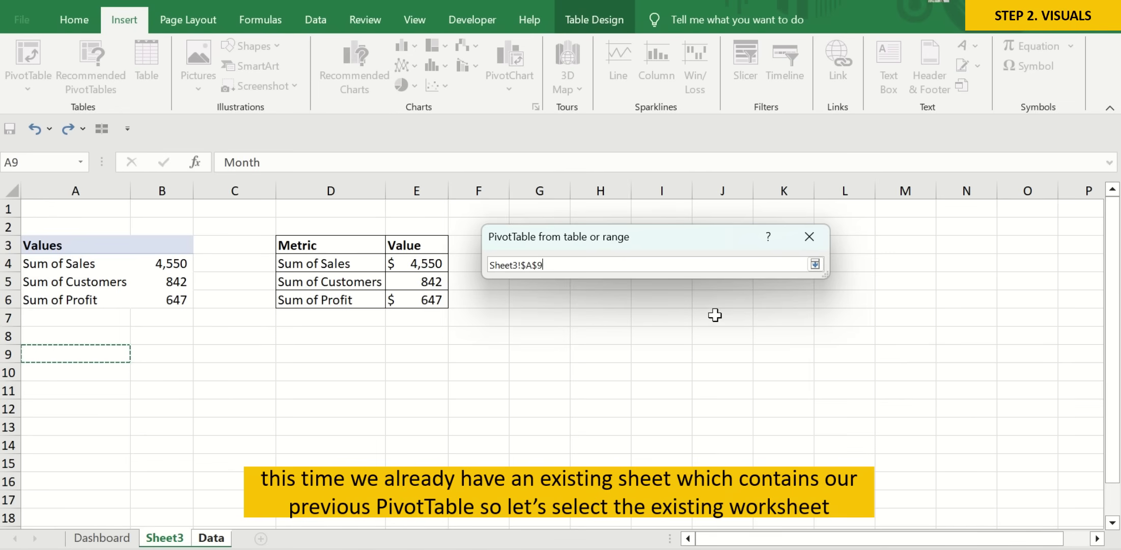
pyautogui.click(815, 265)
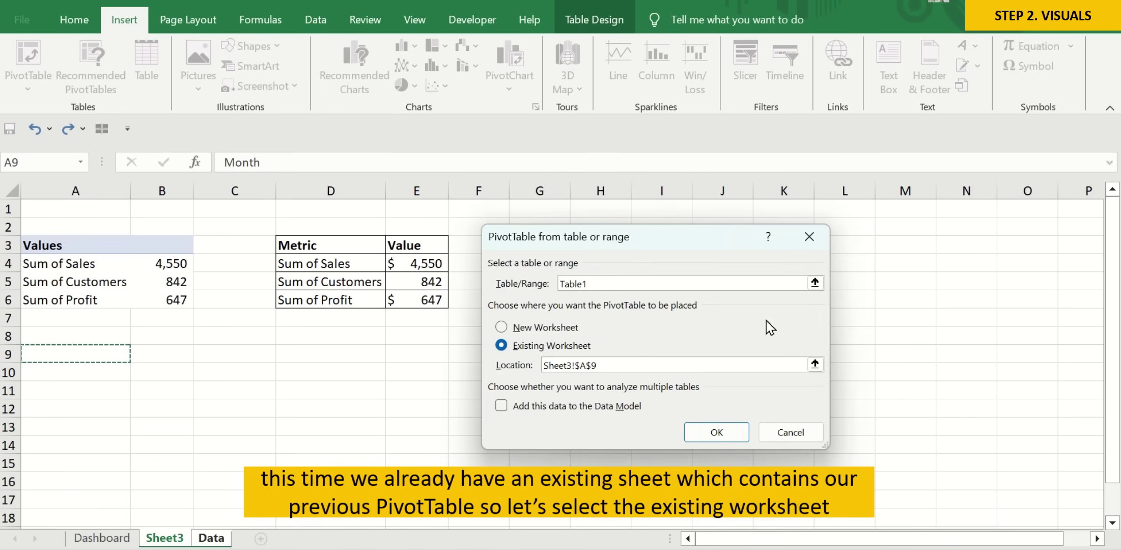
pyautogui.click(723, 432)
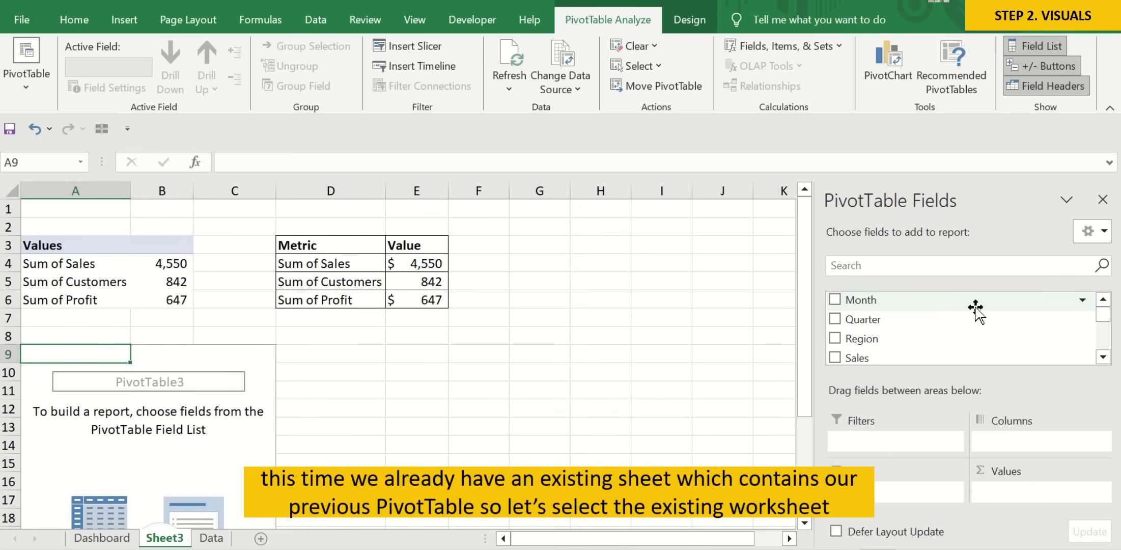
# Put Month in Rows and Customers plus Customers Last Year in Values.
pyautogui.moveTo(975, 302)
pyautogui.mouseDown()
pyautogui.moveTo(913, 461)
pyautogui.moveTo(913, 492)
pyautogui.mouseUp()
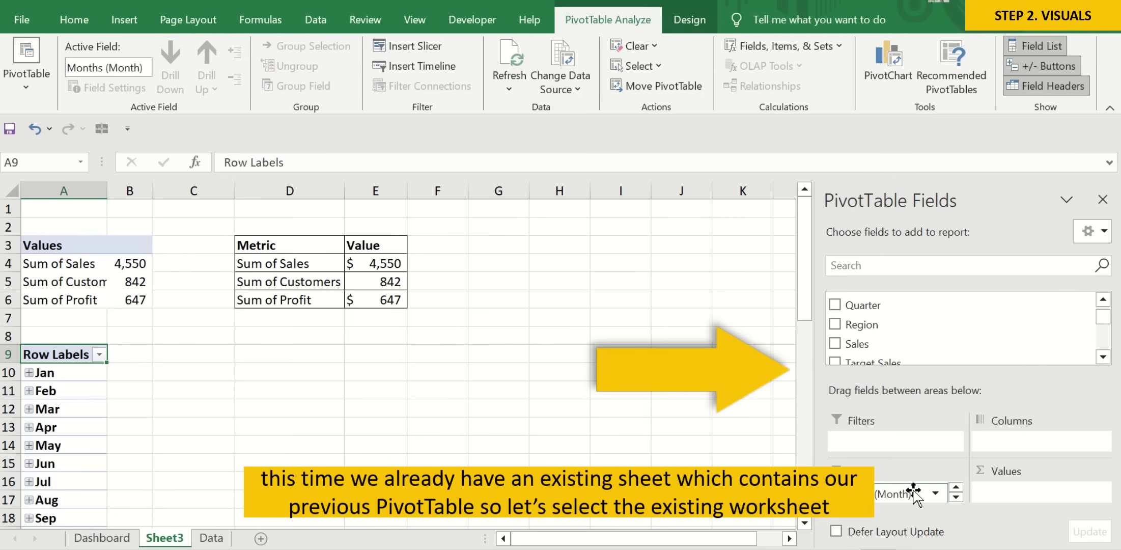
pyautogui.moveTo(805, 313); pyautogui.dragTo(809, 361)
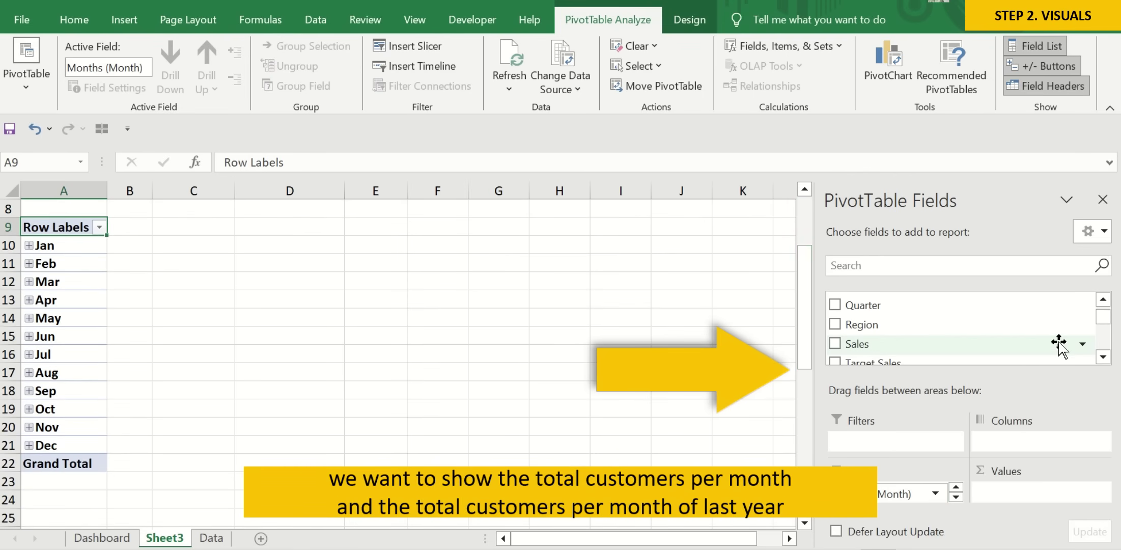
pyautogui.click(1103, 356)
pyautogui.click(1102, 356)
pyautogui.click(1103, 357)
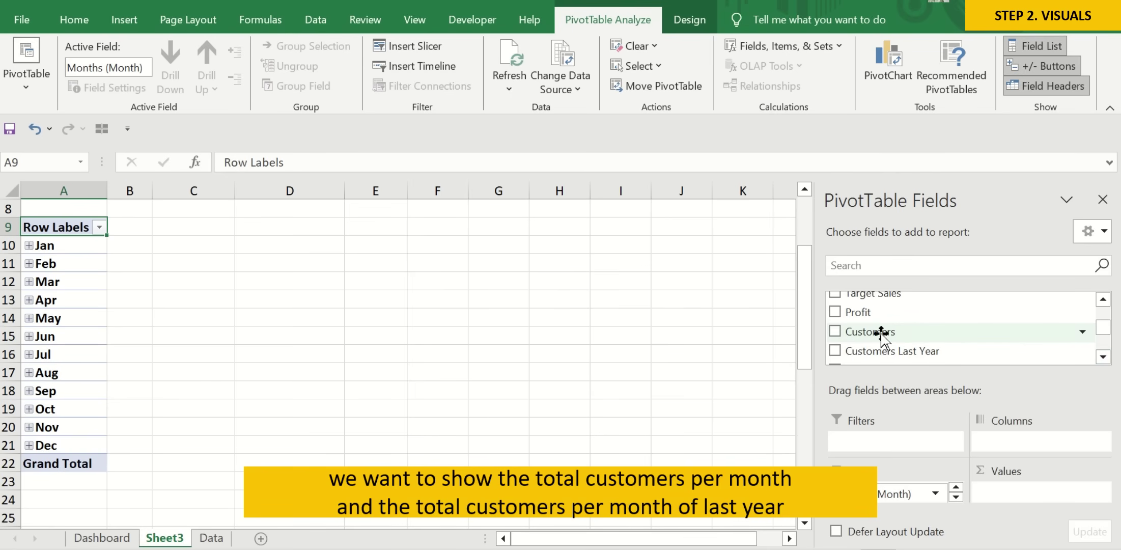
pyautogui.moveTo(886, 331); pyautogui.dragTo(1027, 494)
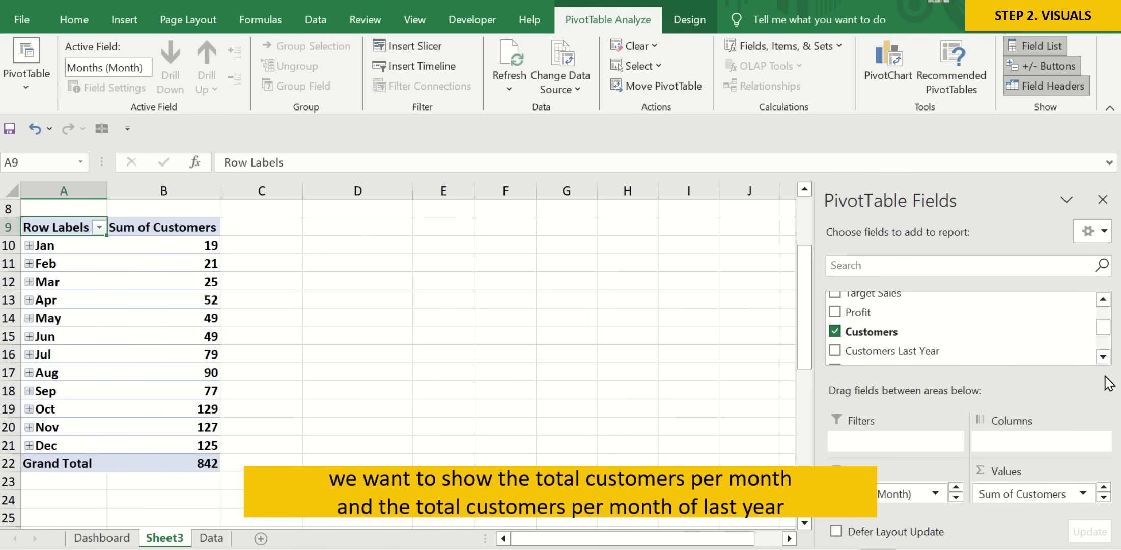
pyautogui.click(1103, 356)
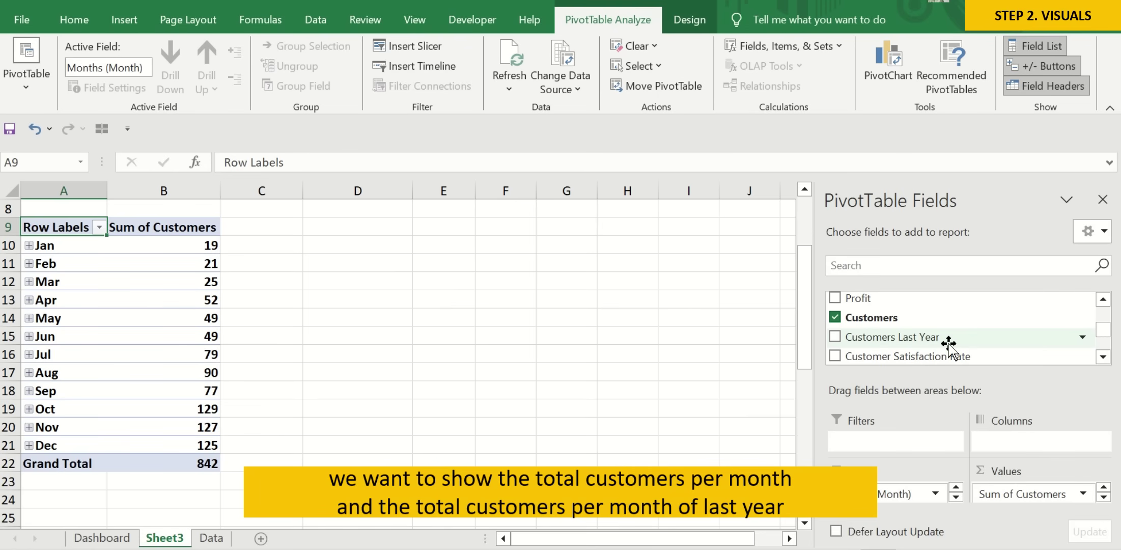
pyautogui.moveTo(949, 344); pyautogui.dragTo(1052, 504)
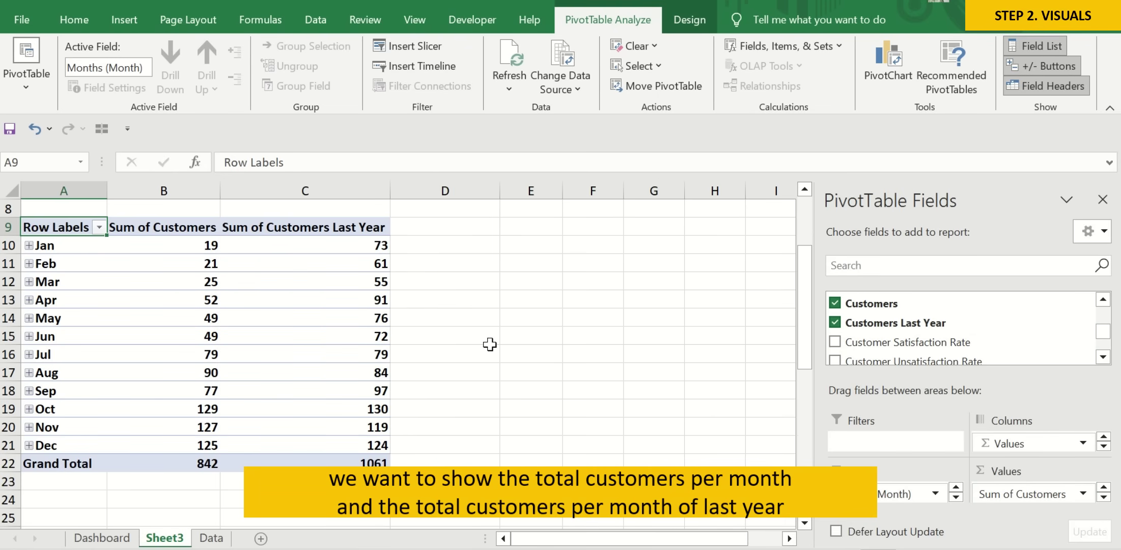
# Select the monthly customer figures A9:C21 of the PivotTable.
pyautogui.click(463, 313)
pyautogui.press('Right')
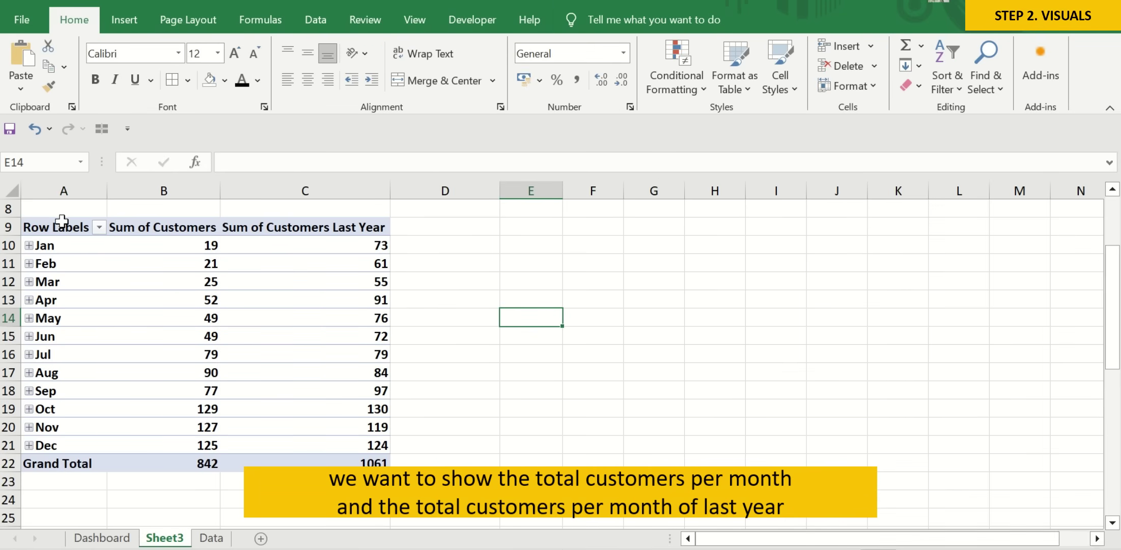
pyautogui.moveTo(61, 221); pyautogui.dragTo(359, 442)
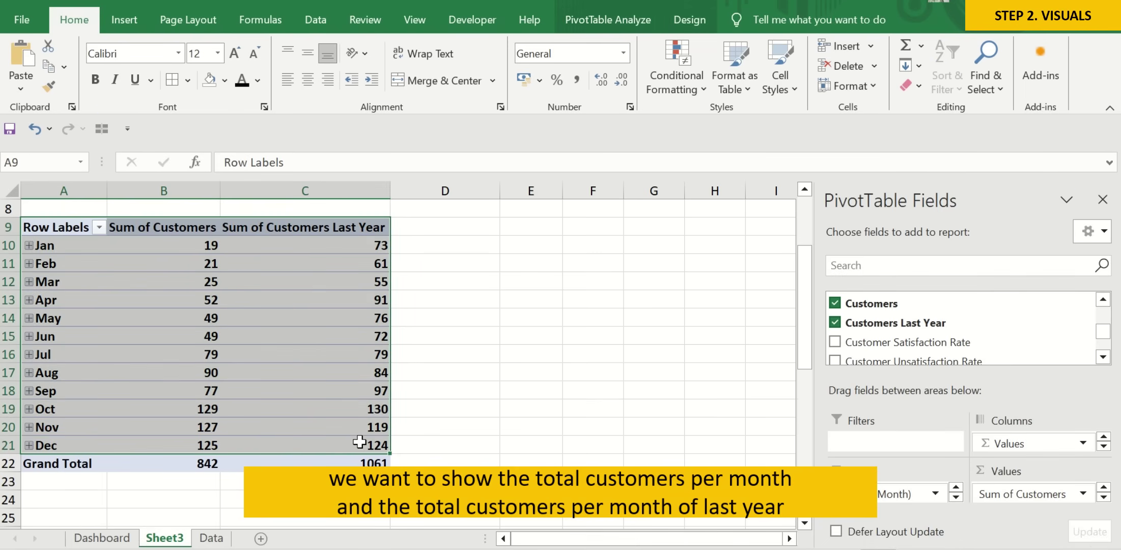
# Insert a Line with Markers PivotChart of monthly customers versus last year.
pyautogui.click(124, 21)
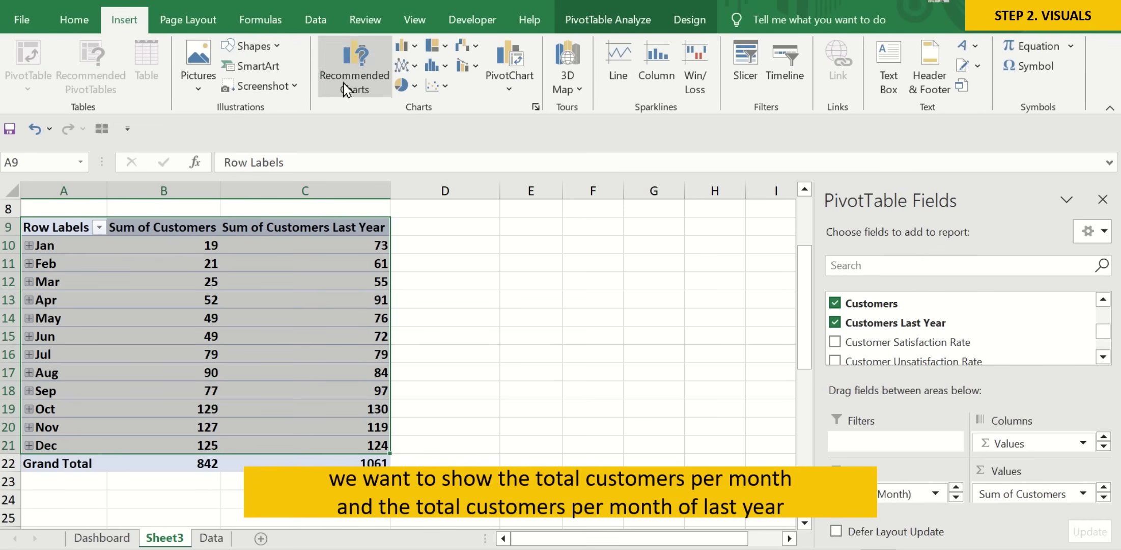
pyautogui.click(535, 107)
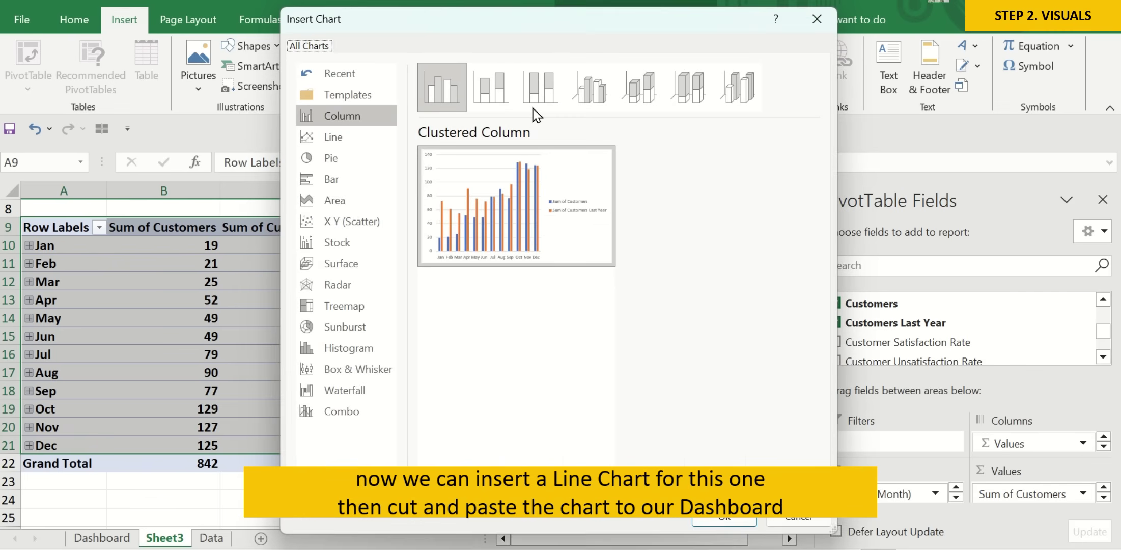
pyautogui.click(376, 144)
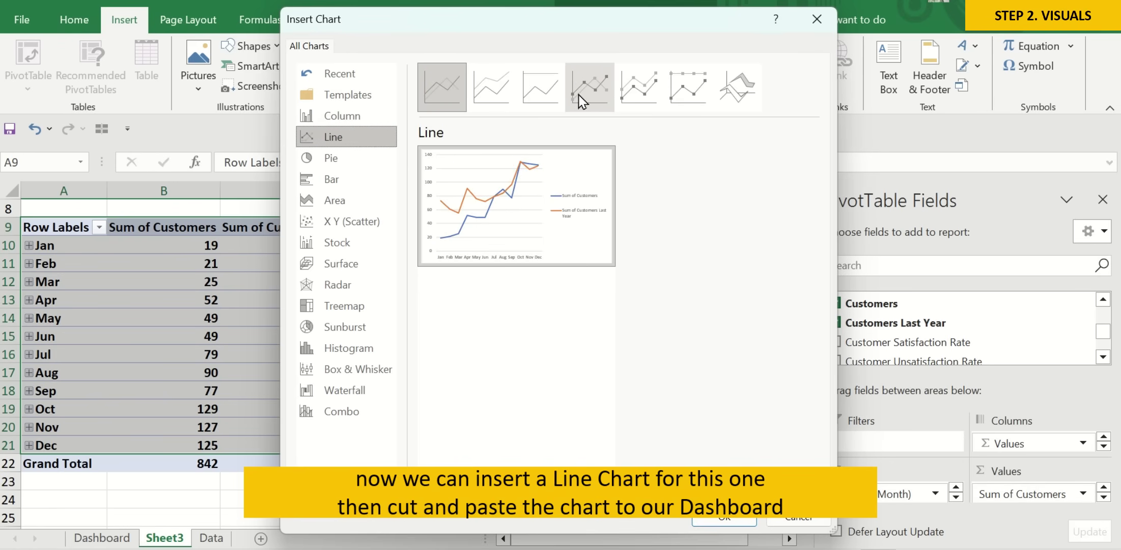
pyautogui.click(600, 104)
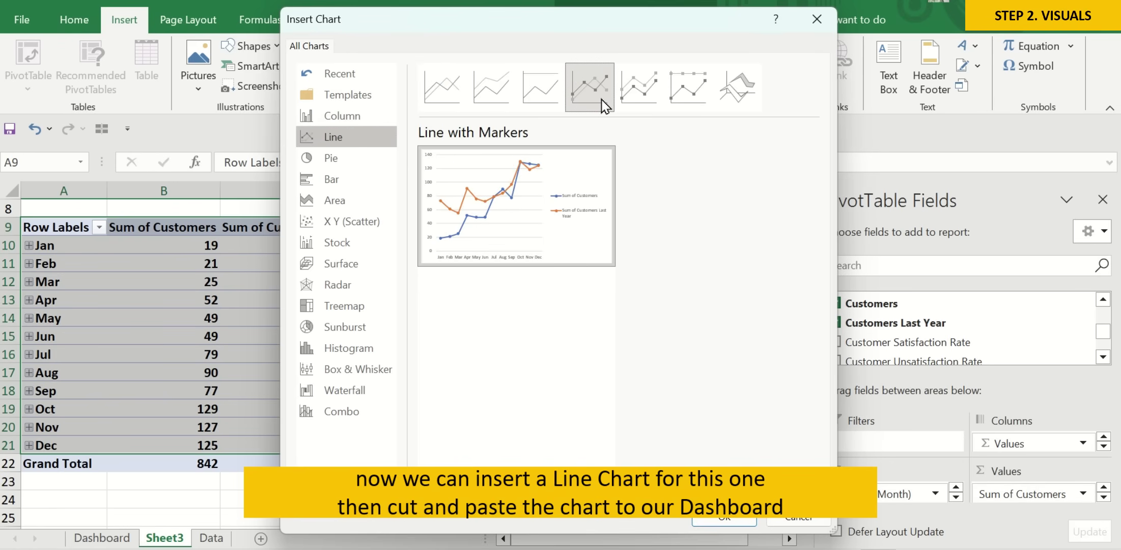
pyautogui.click(733, 520)
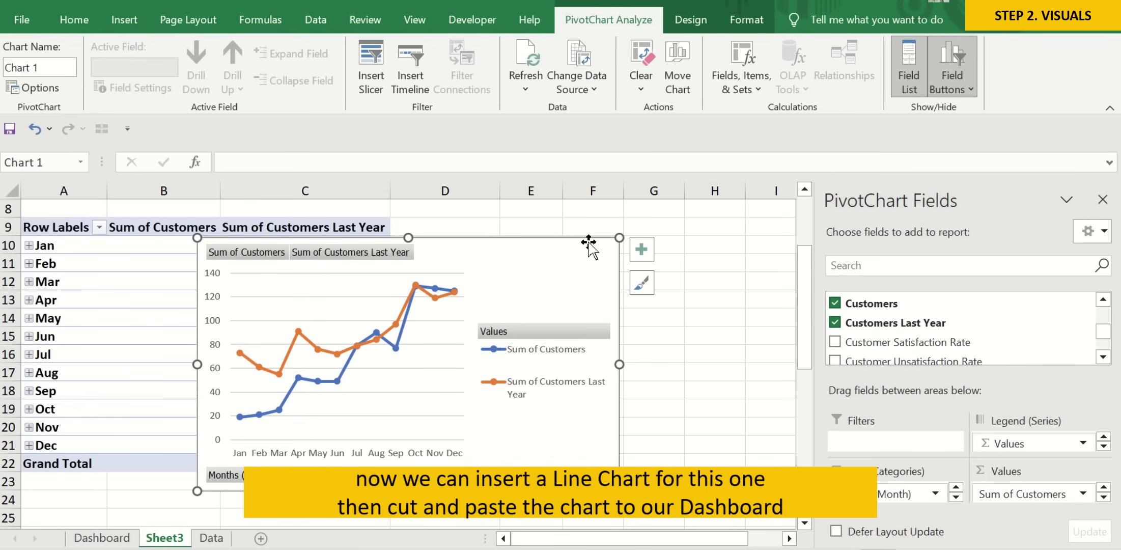
# Move the customers chart right to uncover column B and hide the PivotChart field list.
pyautogui.moveTo(589, 242); pyautogui.dragTo(654, 230)
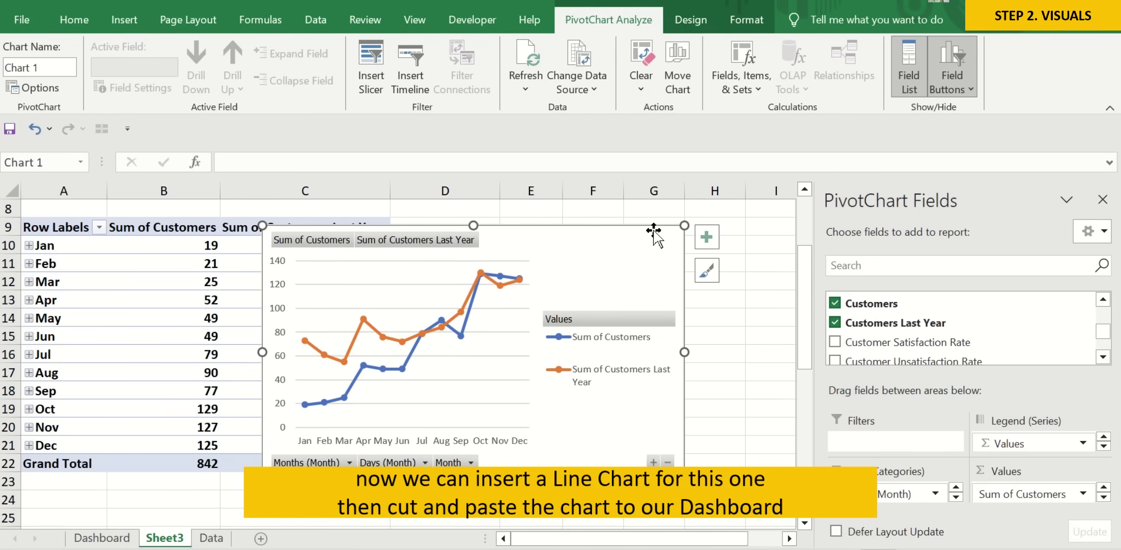
pyautogui.click(1103, 199)
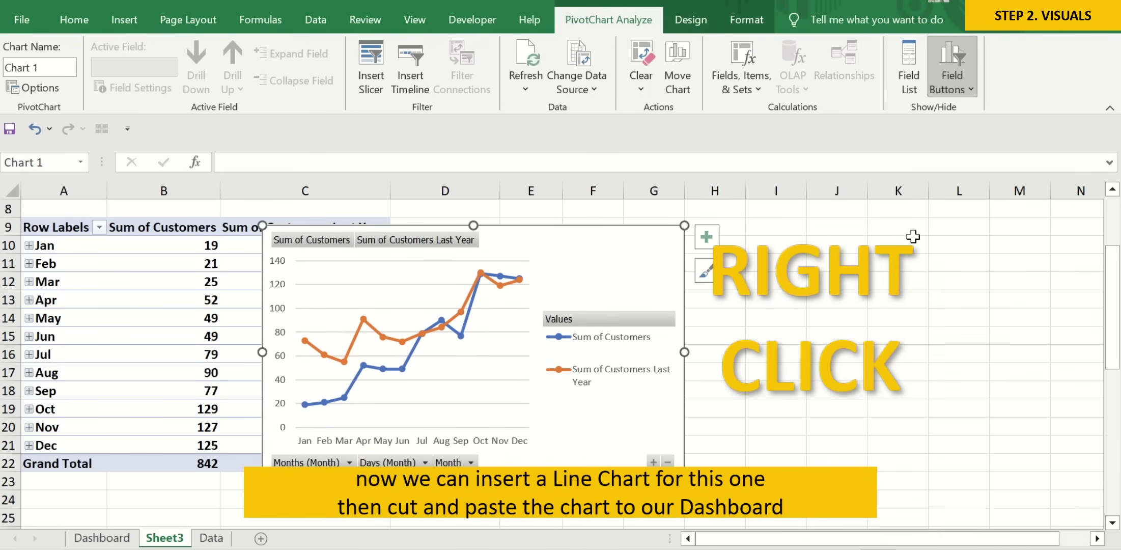
pyautogui.click(786, 281)
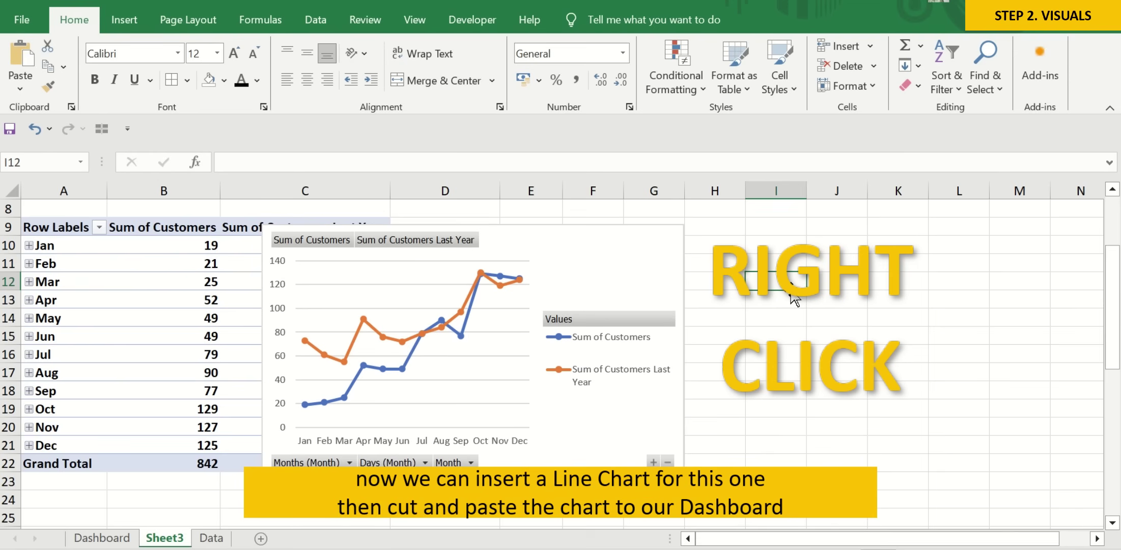
# Cut the customers line chart from Sheet3 and go to the Dashboard sheet.
pyautogui.click(683, 249)
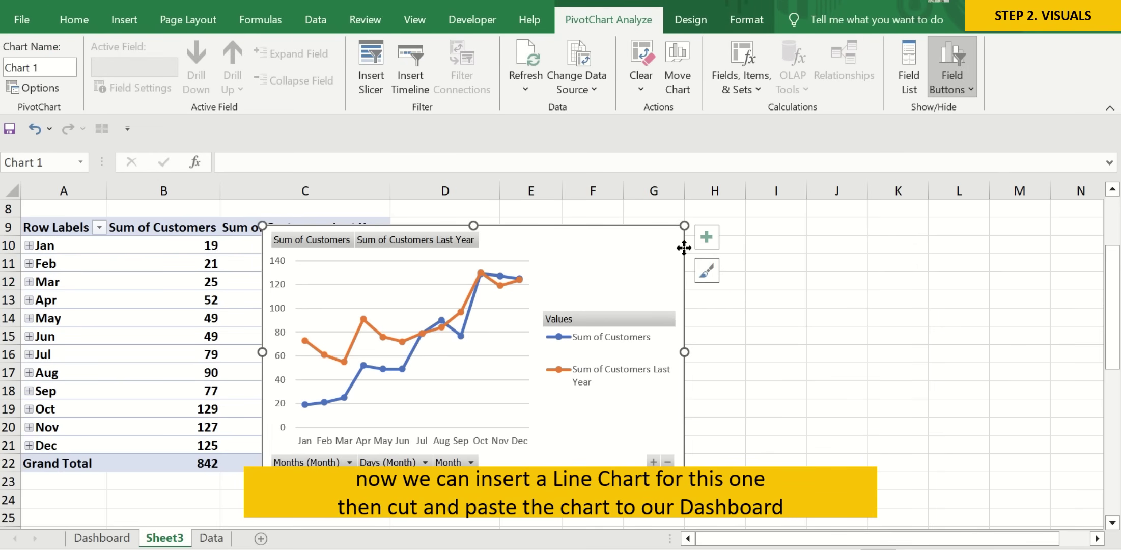
pyautogui.rightClick(684, 248)
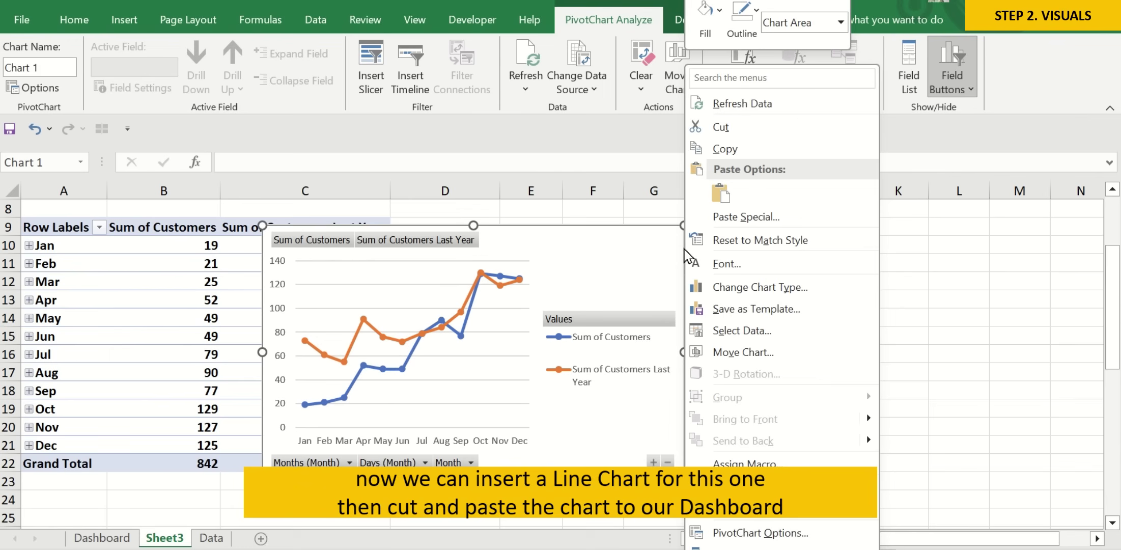
pyautogui.click(752, 134)
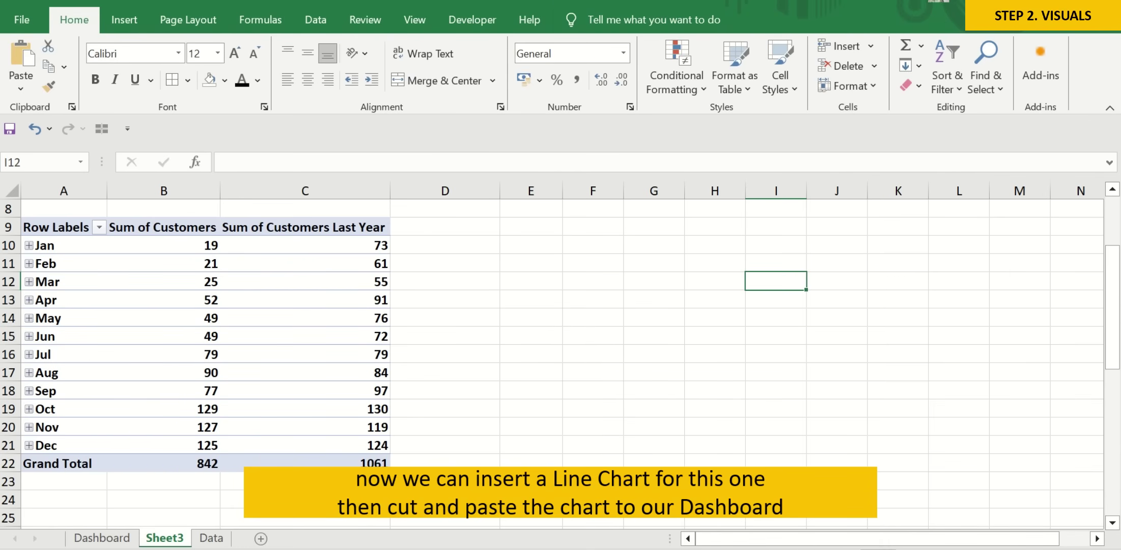
pyautogui.click(134, 537)
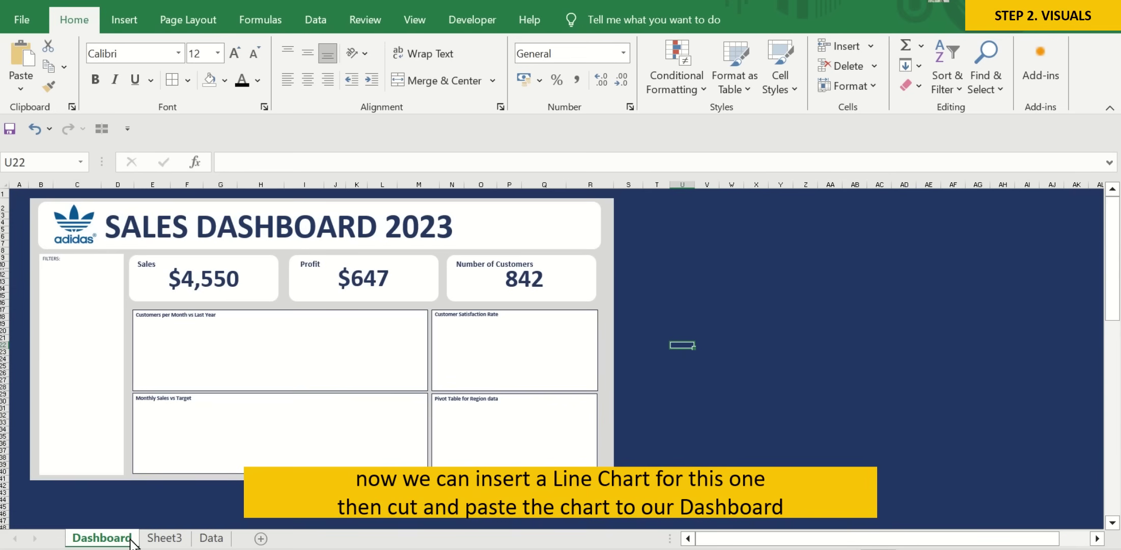
# Paste the customers line chart onto the Customers per Month vs Last Year box.
pyautogui.click(317, 359)
pyautogui.rightClick(317, 359)
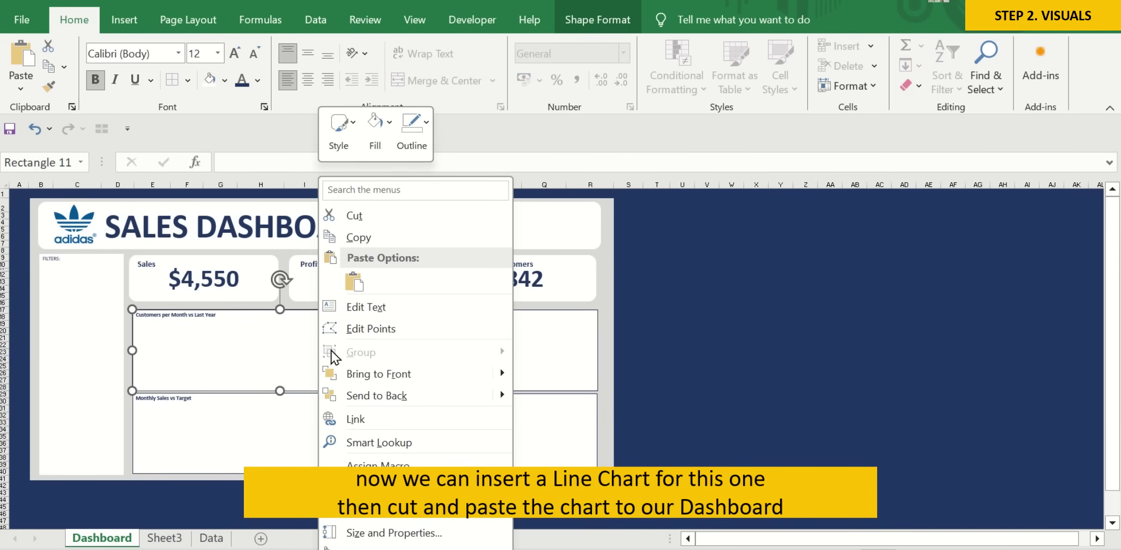
pyautogui.click(354, 282)
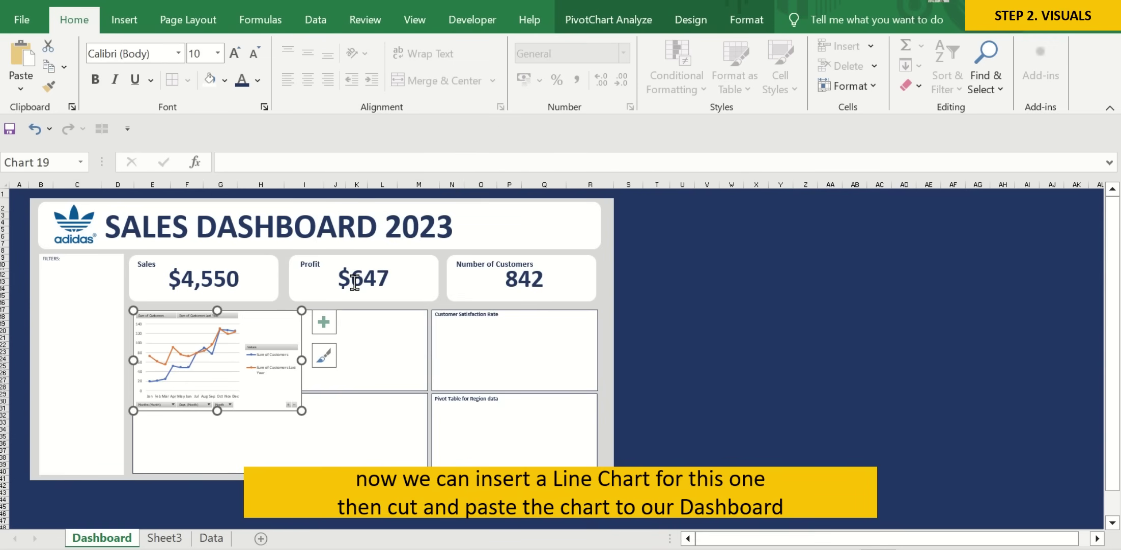
# Resize the pasted chart to fit inside the box below its title.
pyautogui.moveTo(301, 360); pyautogui.dragTo(427, 360)
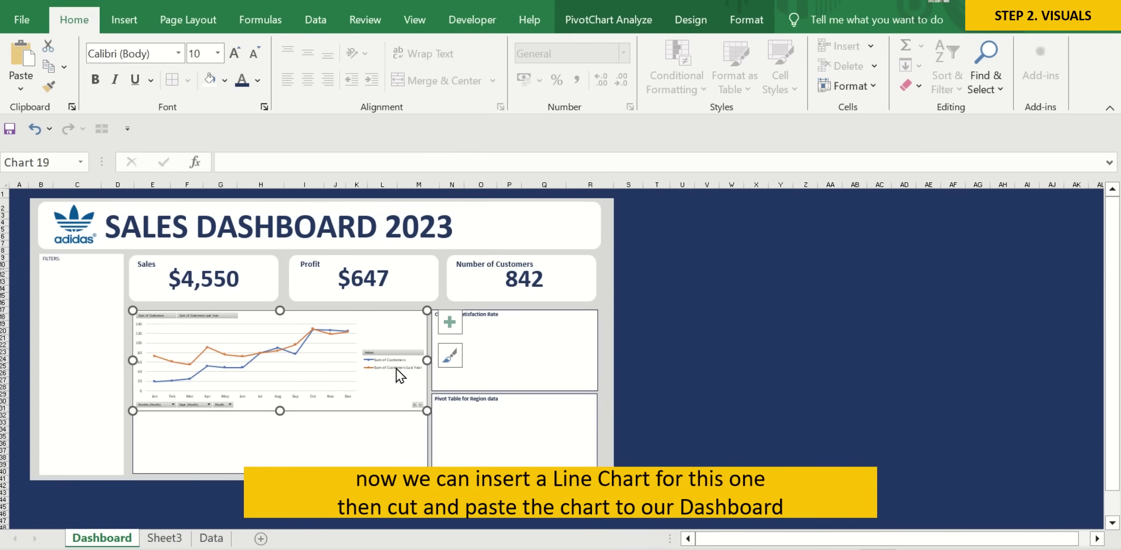
pyautogui.moveTo(280, 311); pyautogui.dragTo(281, 320)
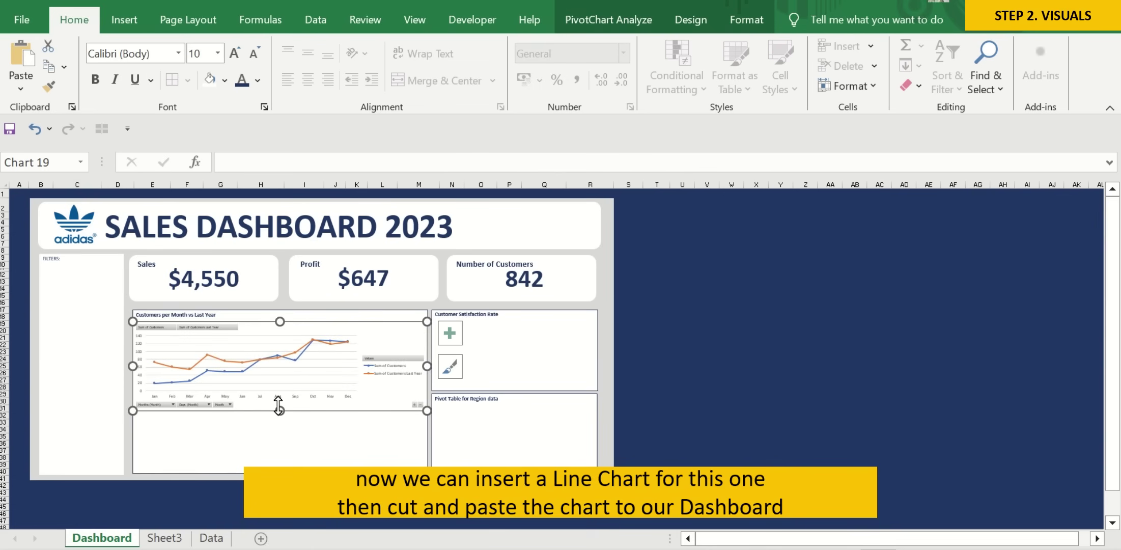
pyautogui.moveTo(283, 410); pyautogui.dragTo(282, 388)
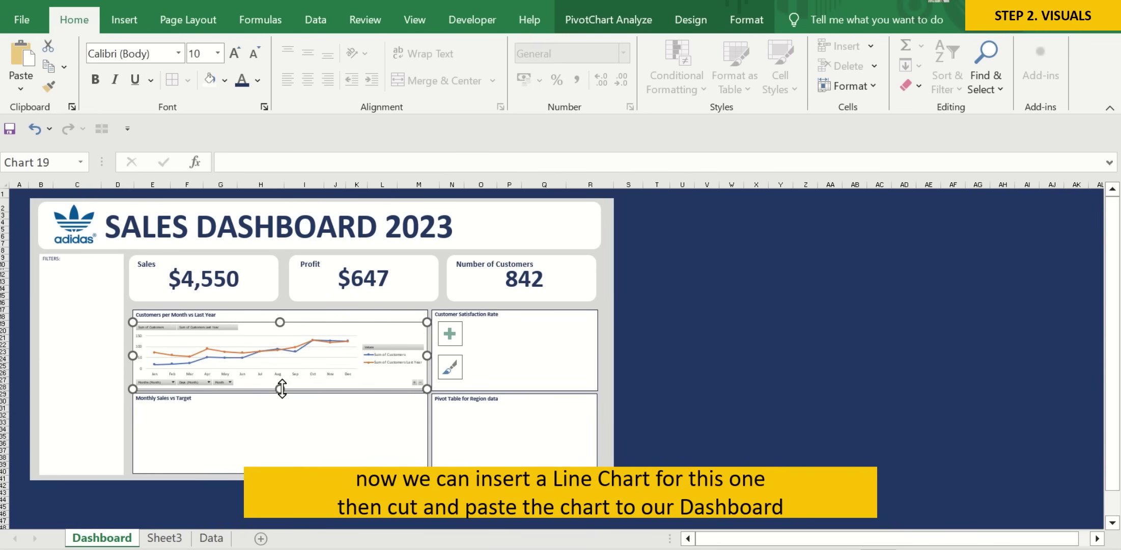
pyautogui.click(746, 374)
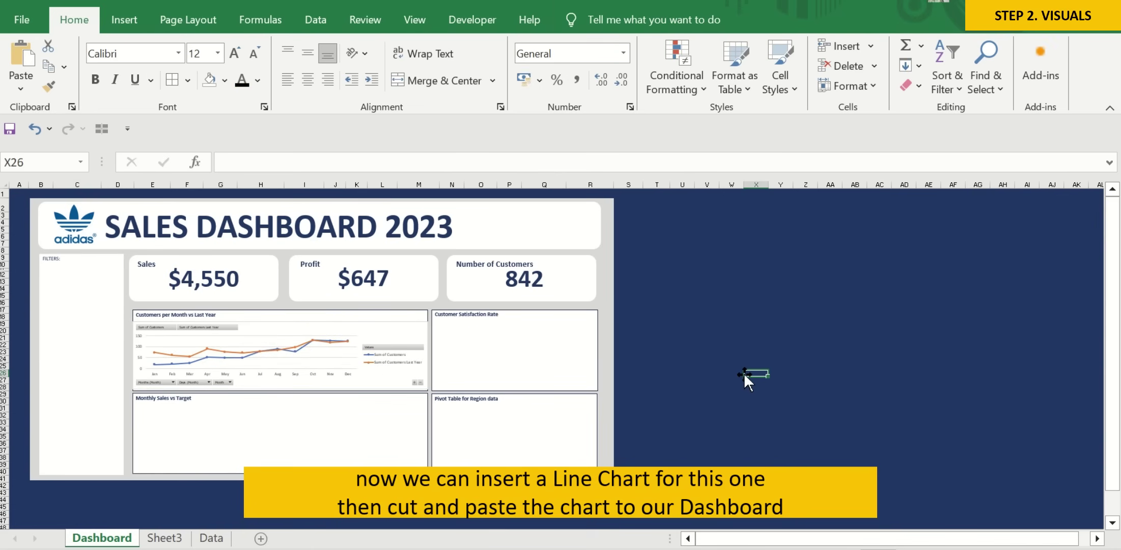
pyautogui.click(417, 328)
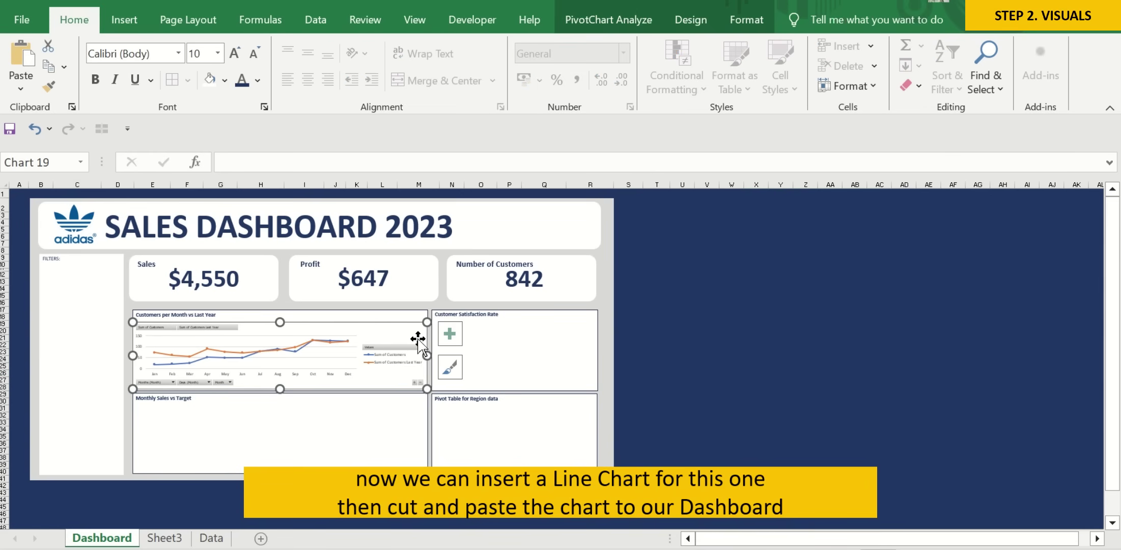
pyautogui.moveTo(427, 356); pyautogui.dragTo(426, 356)
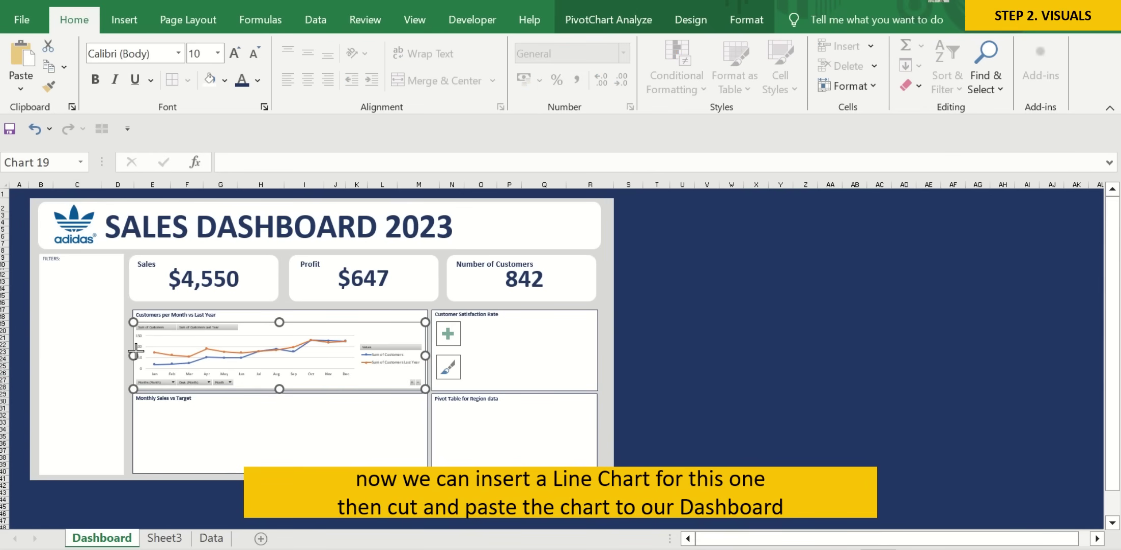
pyautogui.moveTo(135, 352); pyautogui.dragTo(138, 351)
pyautogui.click(738, 352)
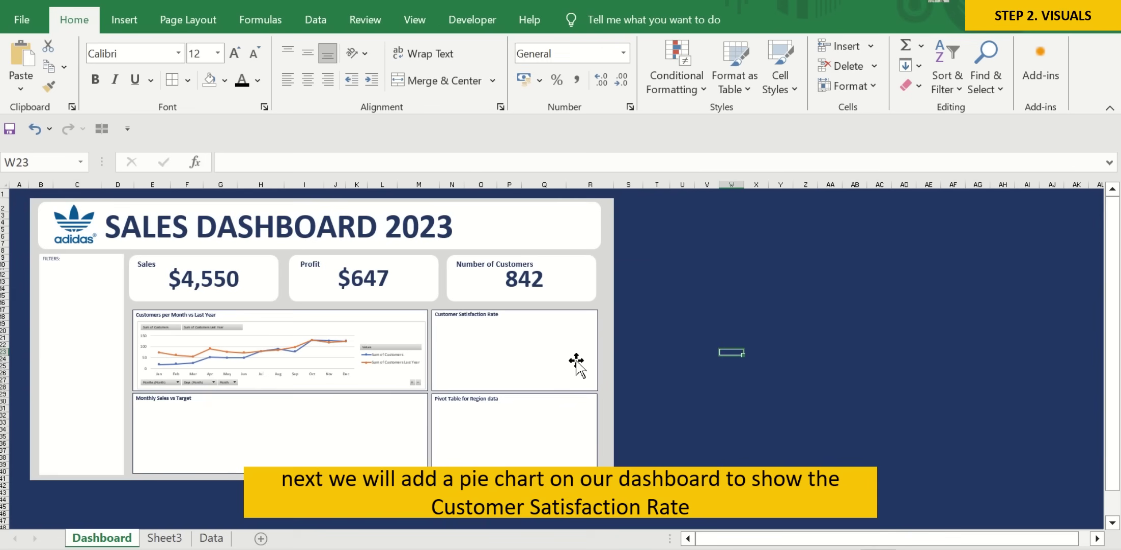
# Select the Customer Satisfaction Rate box, then switch to the Data sheet.
pyautogui.click(576, 361)
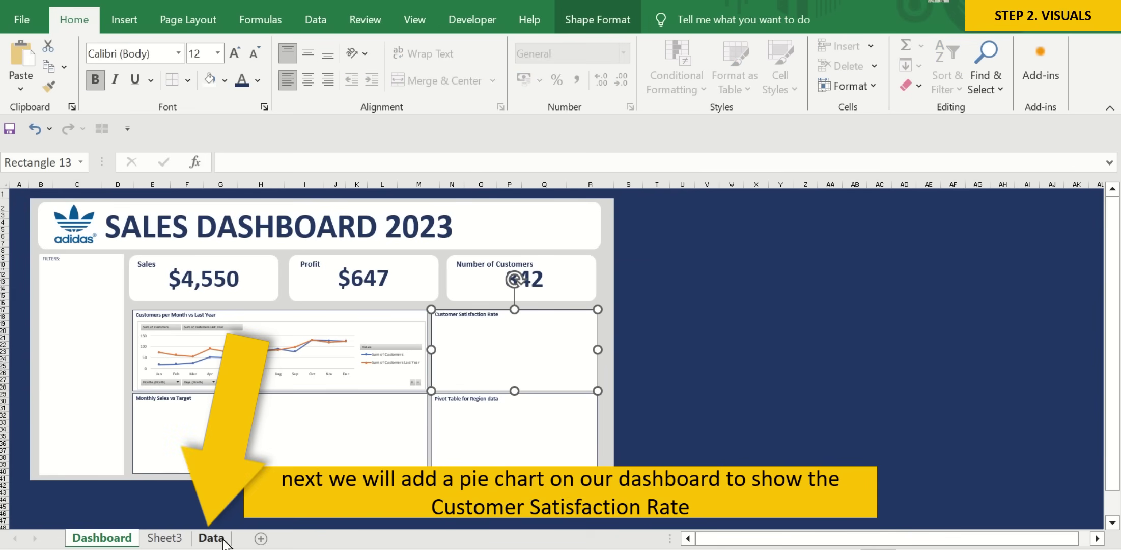
pyautogui.click(211, 537)
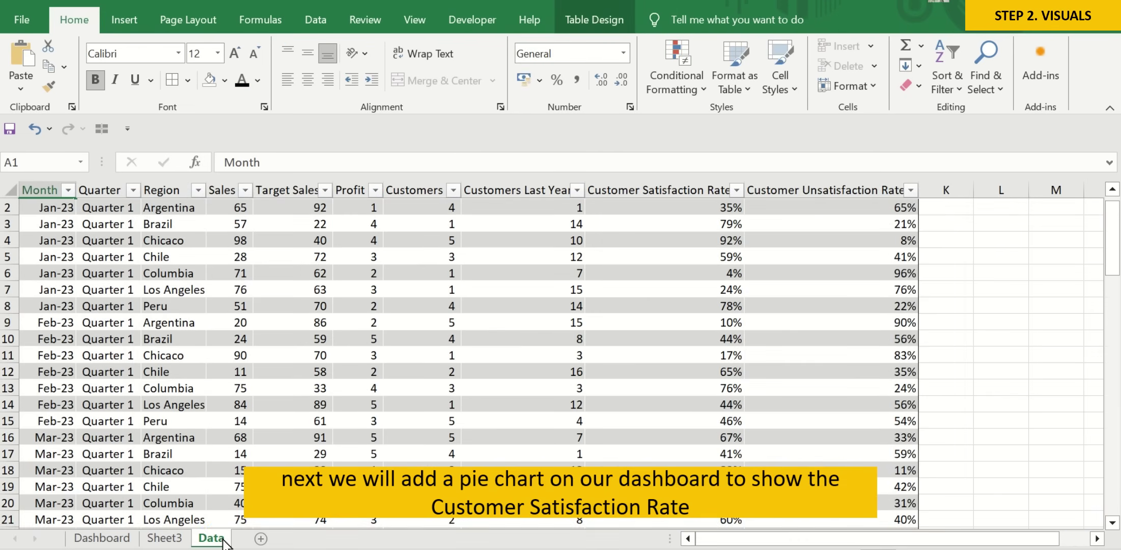
pyautogui.click(131, 325)
pyautogui.hotkey('ctrl', 'Up')
pyautogui.press('Down')
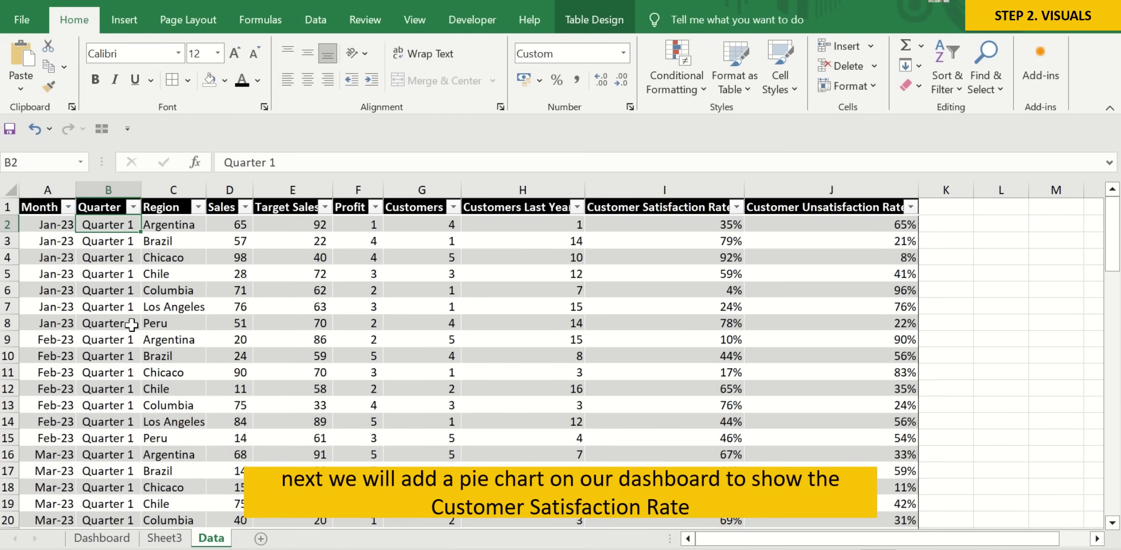
pyautogui.click(130, 22)
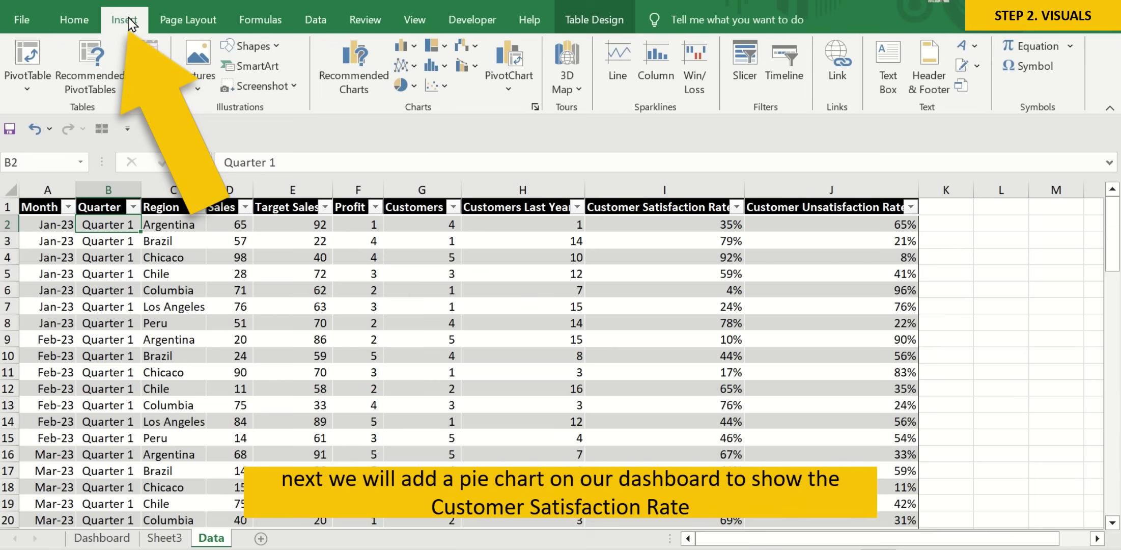
pyautogui.click(36, 60)
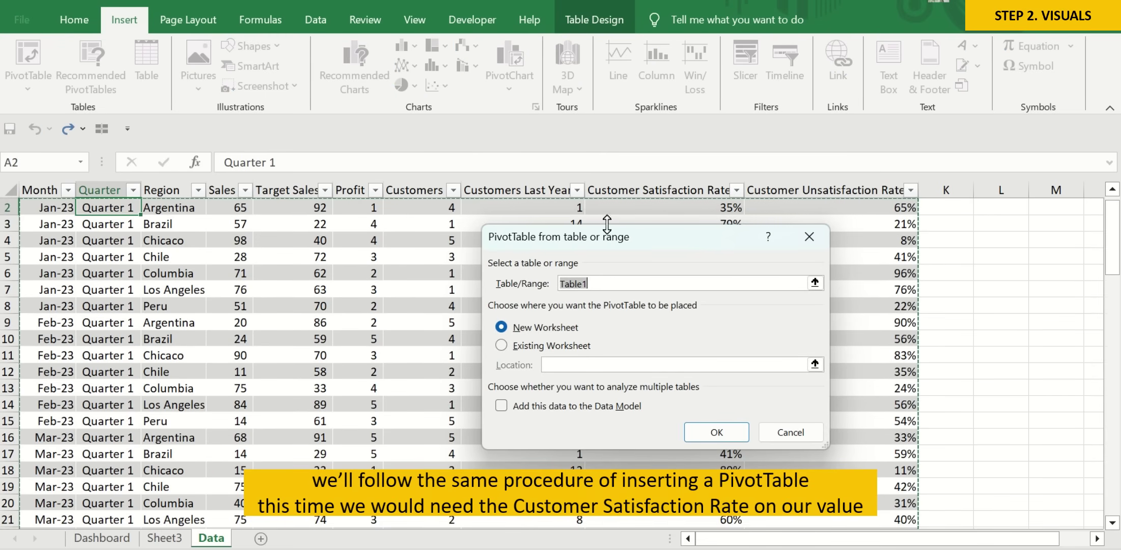
pyautogui.click(516, 347)
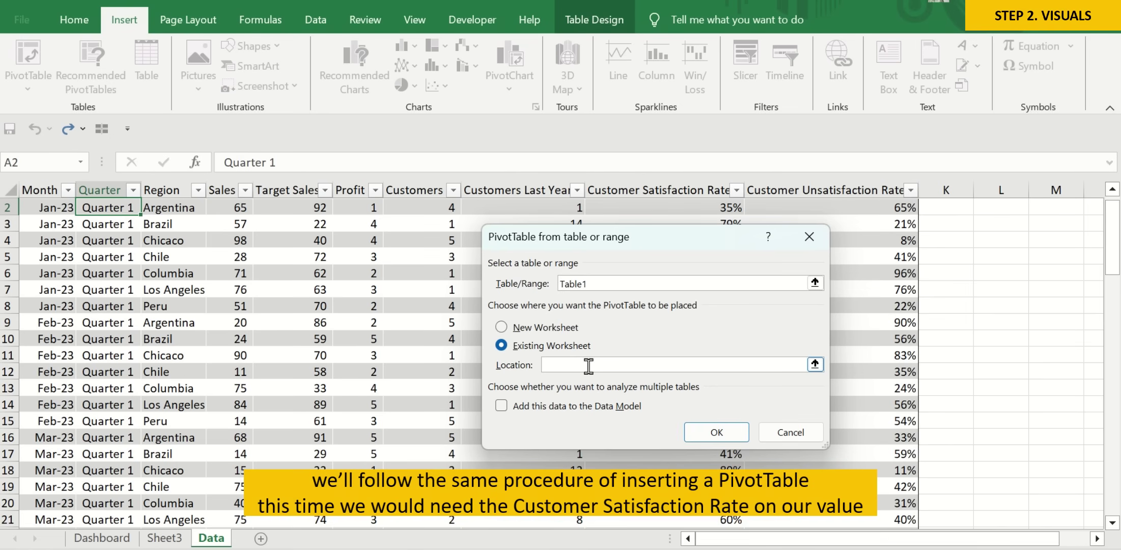
pyautogui.click(815, 363)
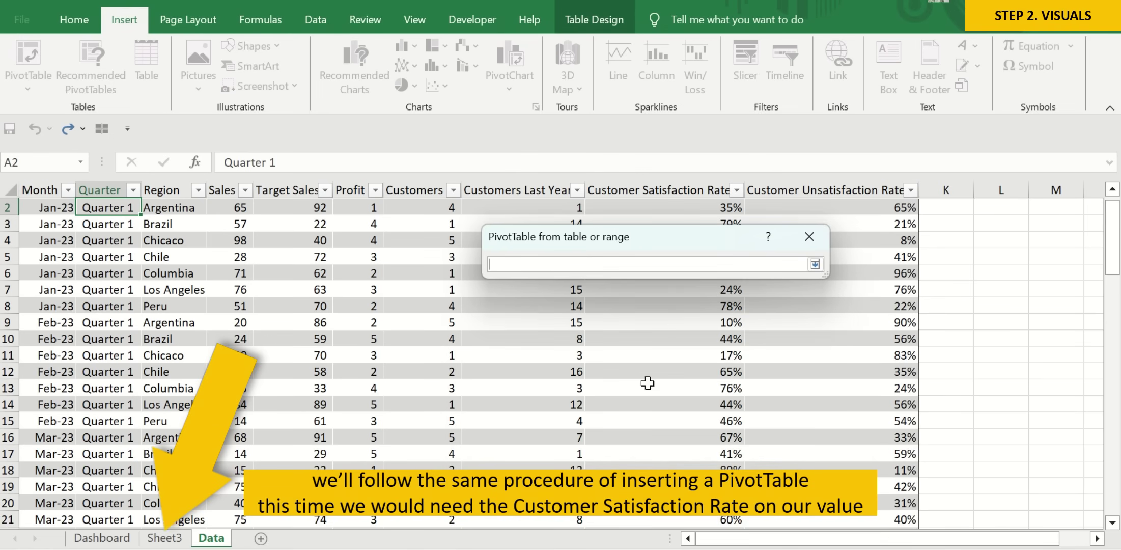
pyautogui.click(181, 540)
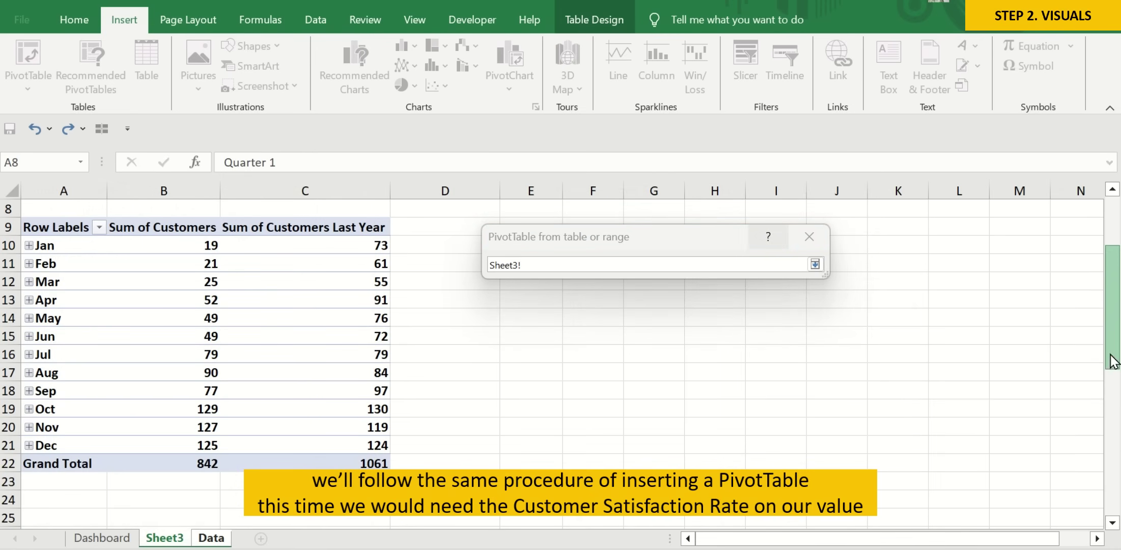
pyautogui.moveTo(1113, 361); pyautogui.dragTo(1110, 388)
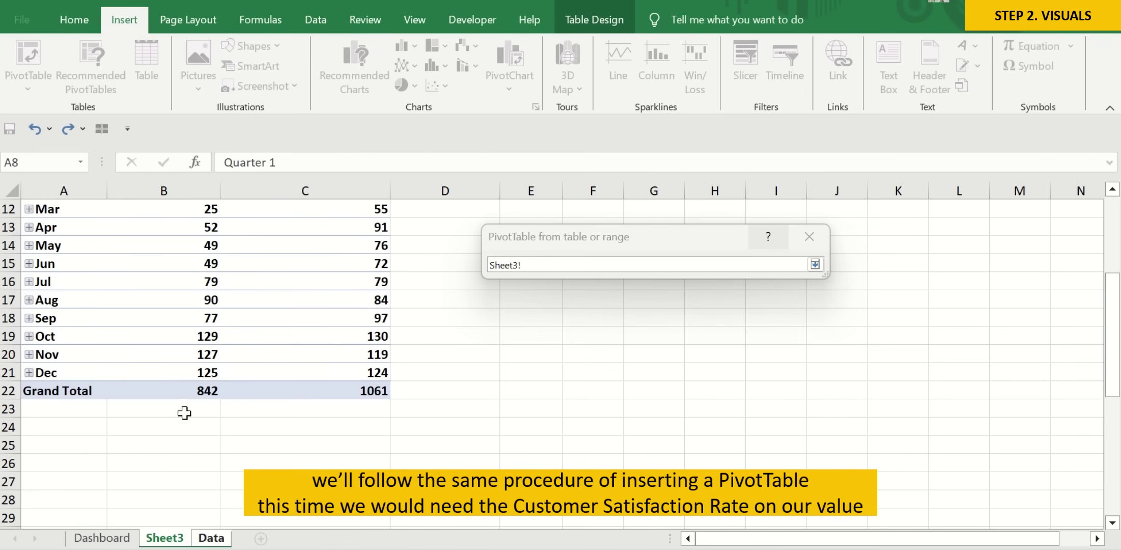
pyautogui.click(84, 444)
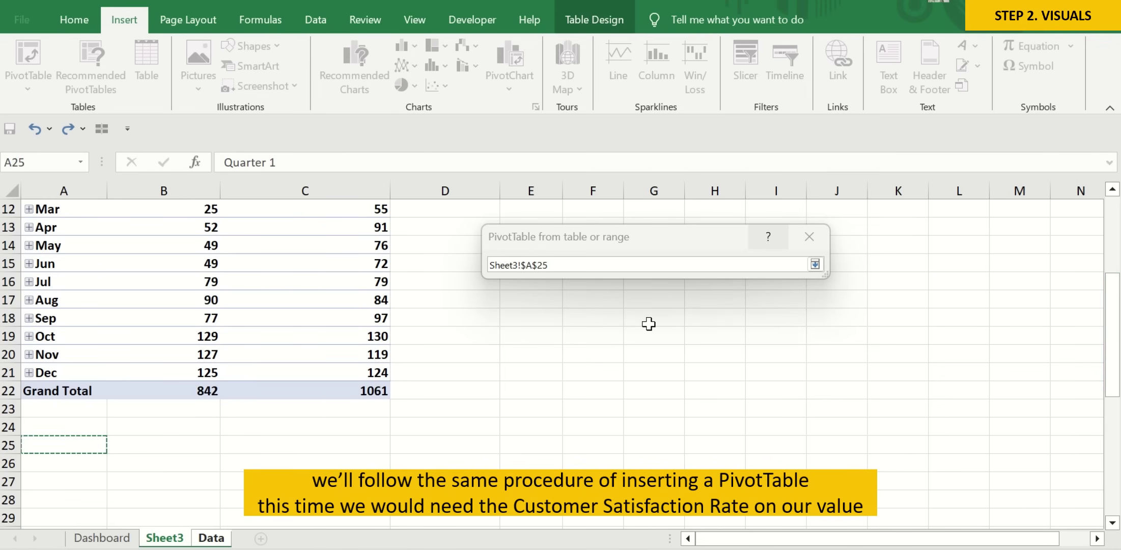
pyautogui.click(815, 263)
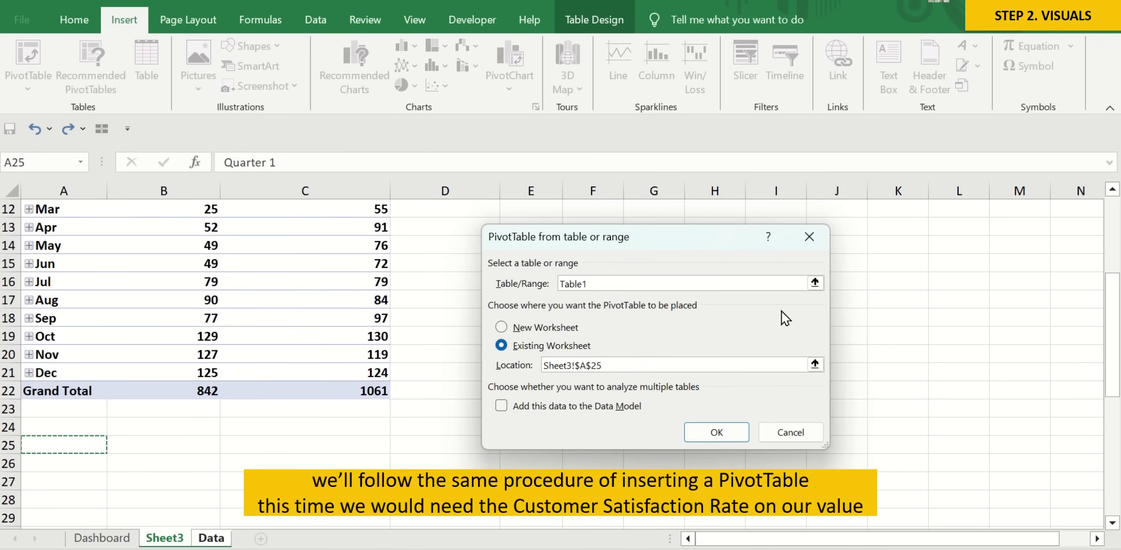
pyautogui.click(738, 439)
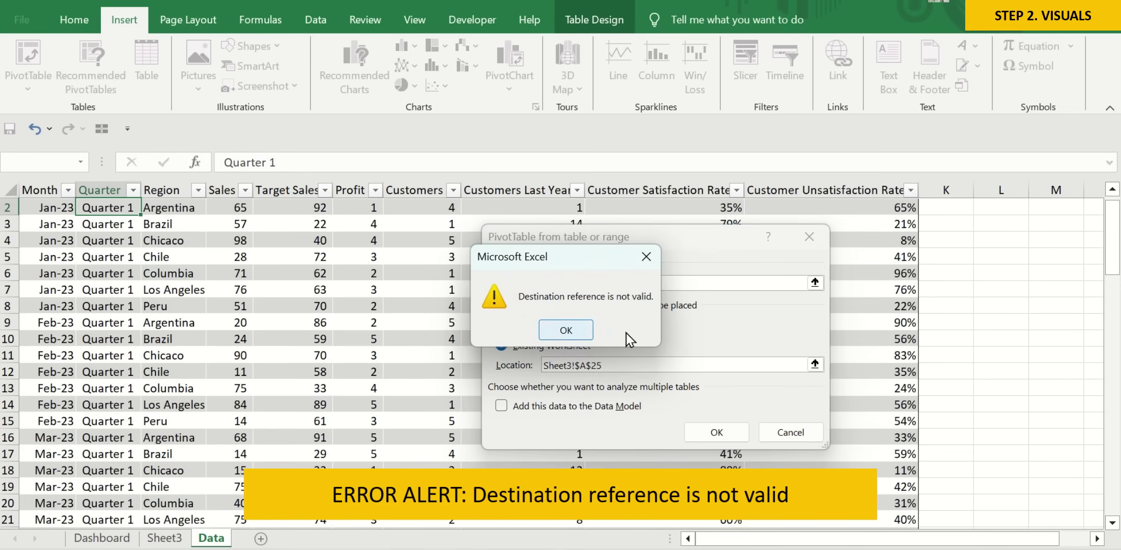
pyautogui.click(570, 329)
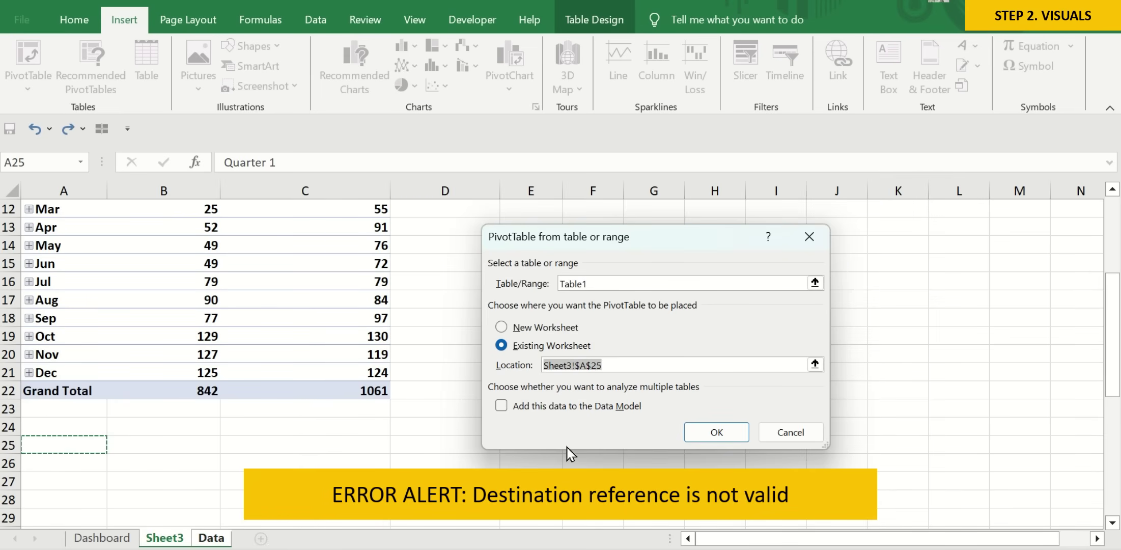
pyautogui.click(711, 435)
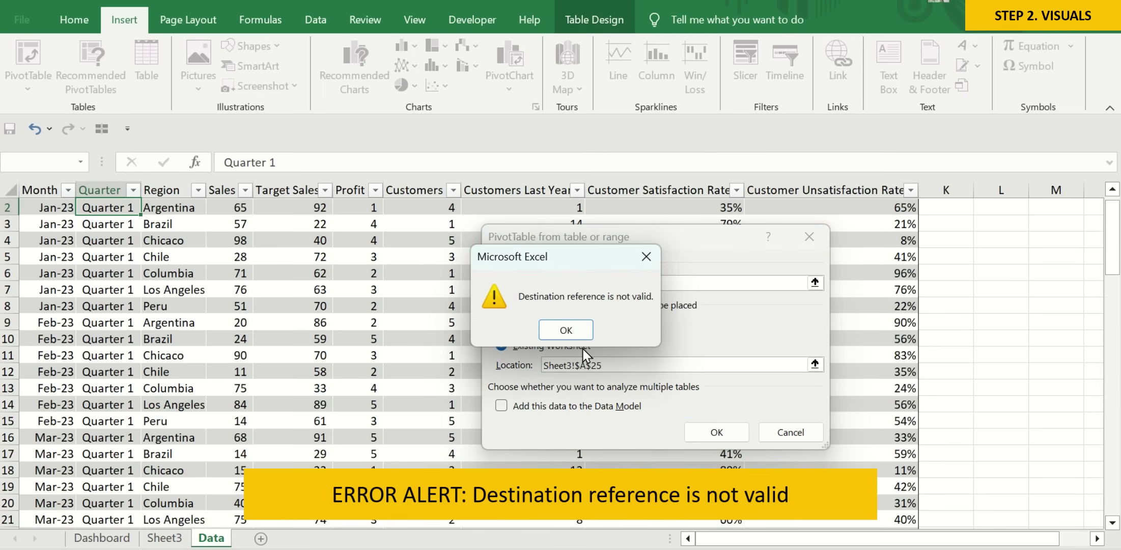
pyautogui.click(567, 329)
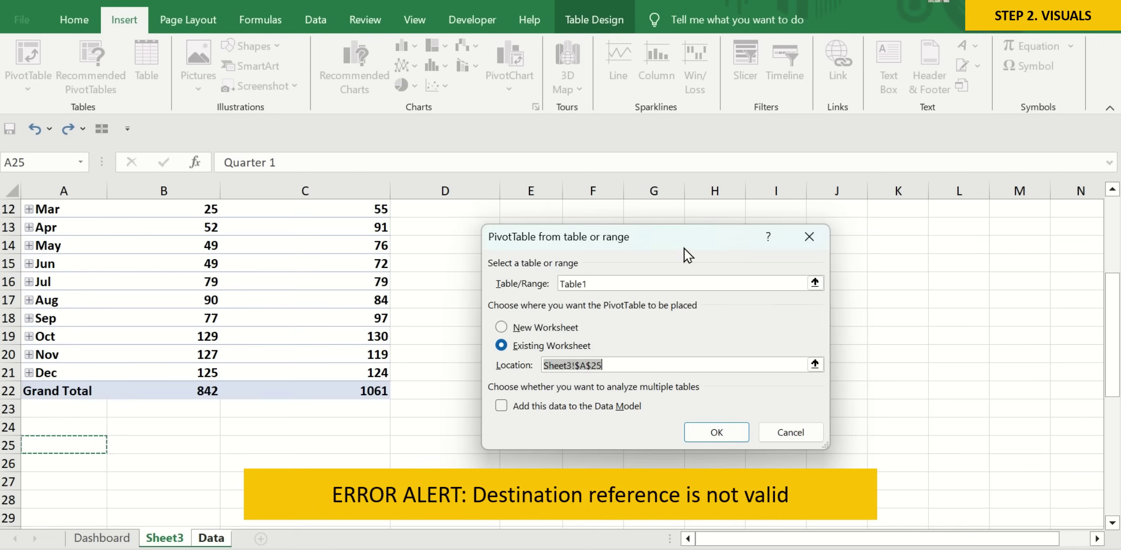
pyautogui.click(791, 434)
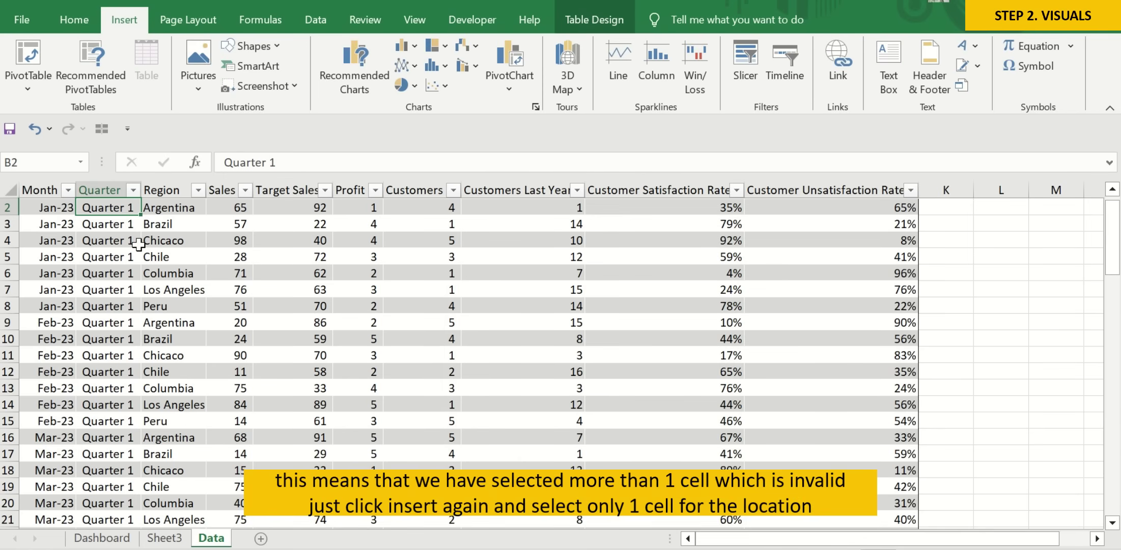
# Jump to the top of the Data table and select a cell inside it.
pyautogui.scroll(1, 139, 244)
pyautogui.hotkey('ctrl', 'Home')
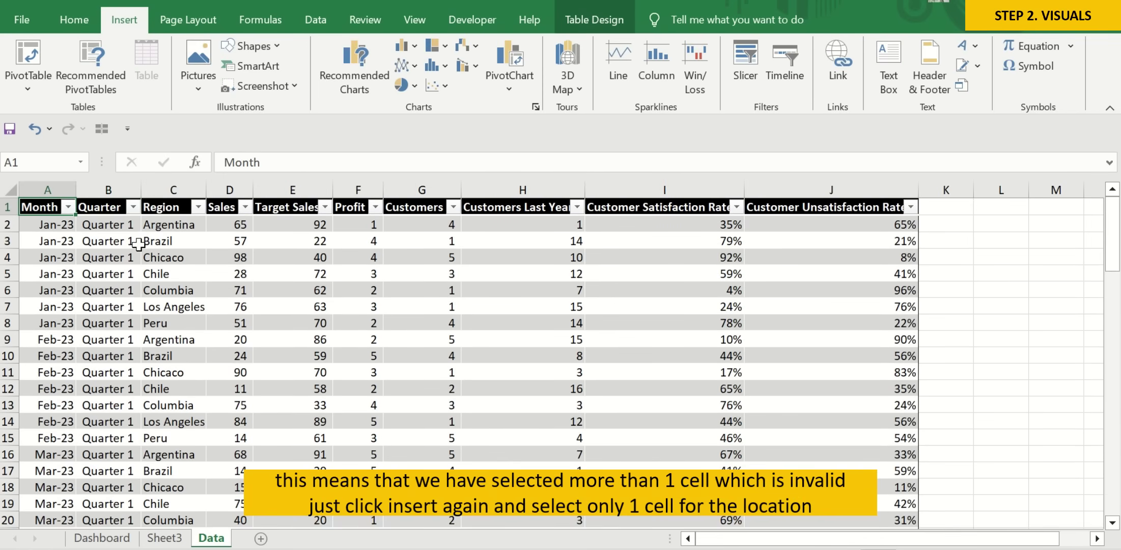
pyautogui.click(74, 19)
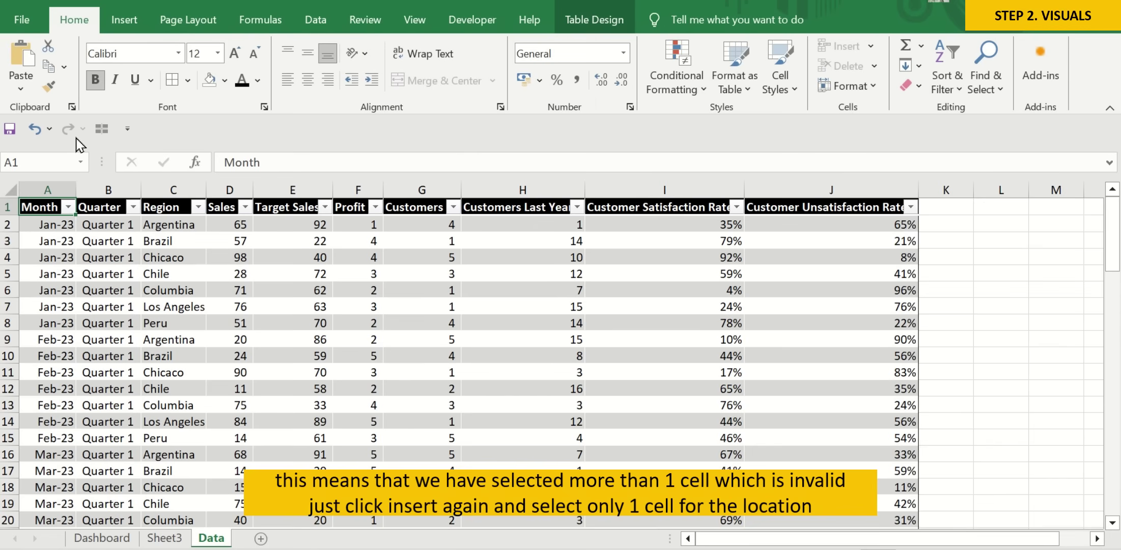
pyautogui.click(95, 257)
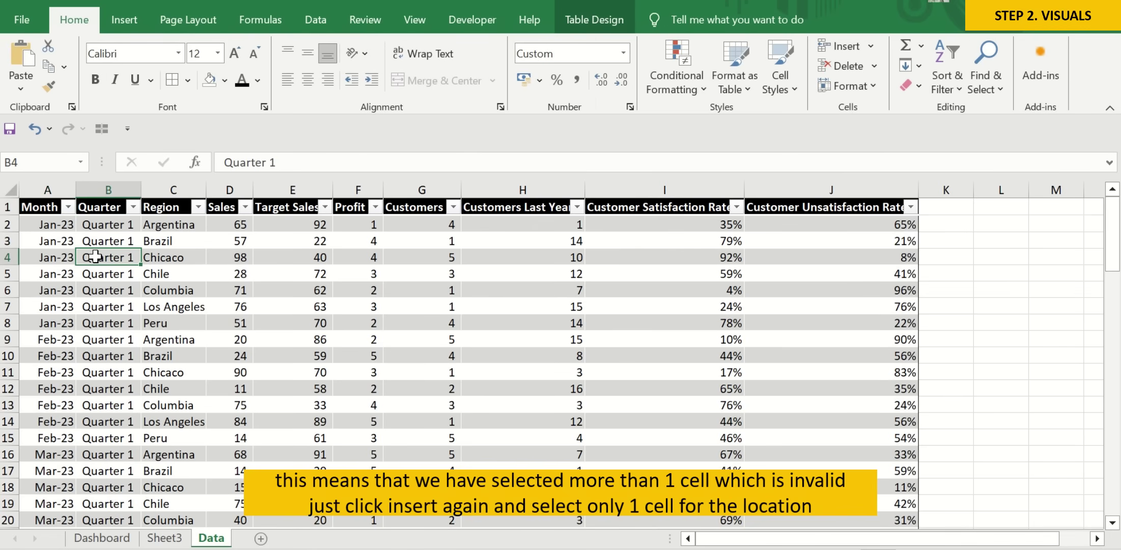
# Insert a PivotTable from the table on the existing worksheet at Sheet3 cell A25.
pyautogui.click(124, 19)
pyautogui.click(28, 56)
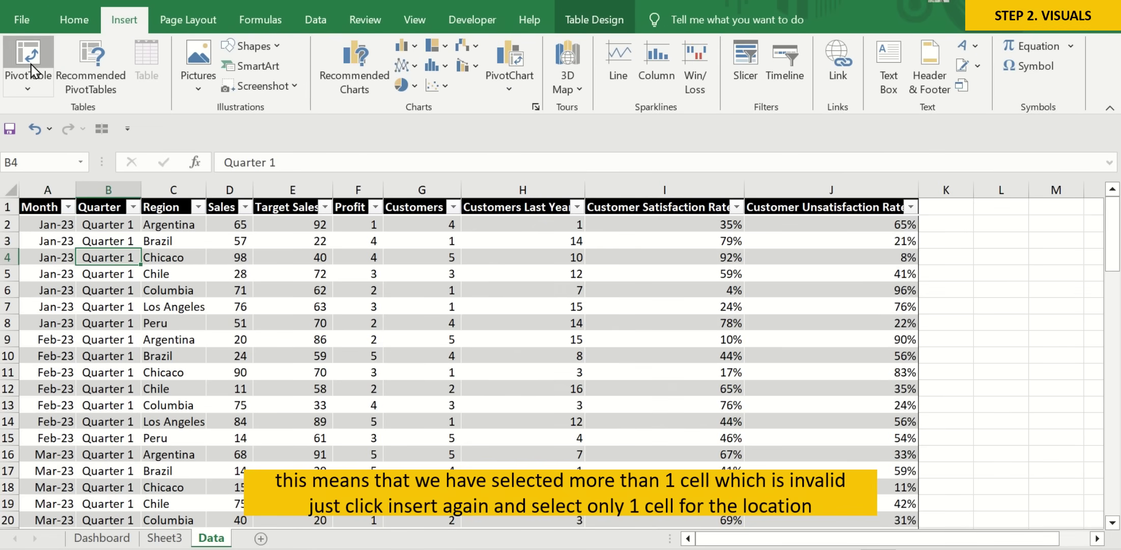
pyautogui.moveTo(681, 252); pyautogui.dragTo(627, 229)
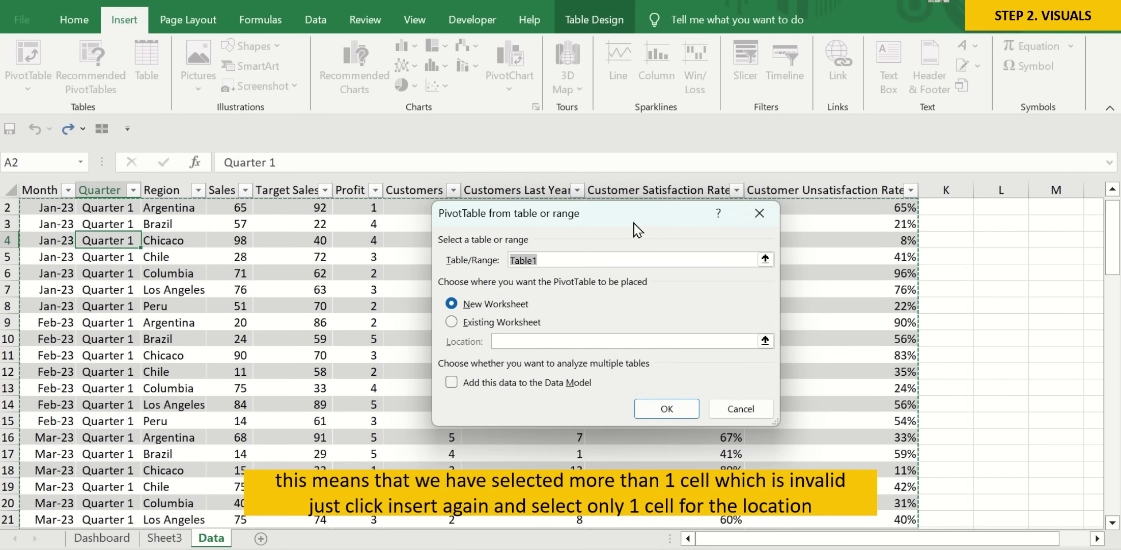
pyautogui.click(448, 322)
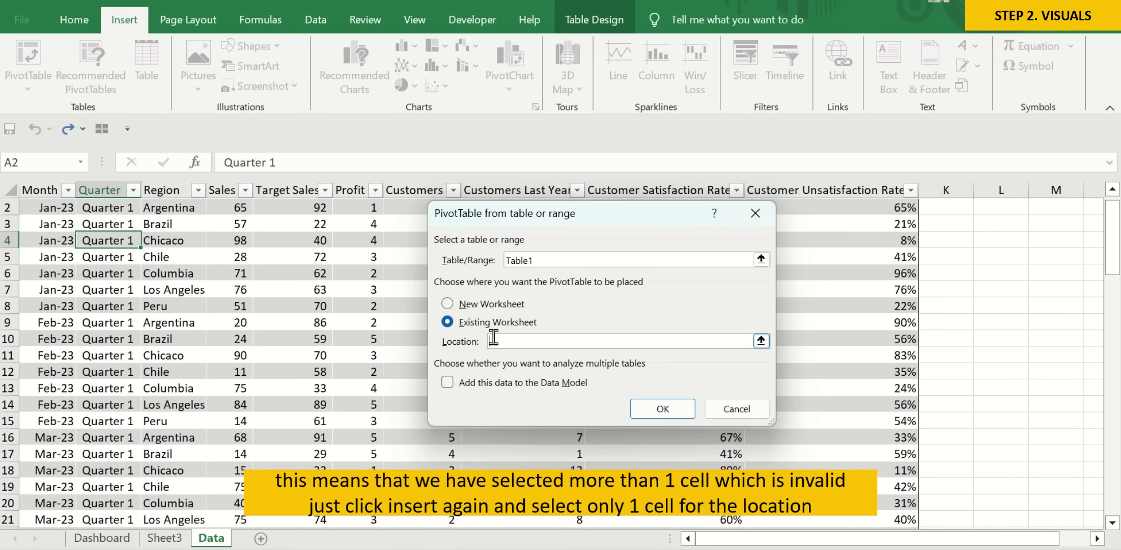
pyautogui.click(761, 340)
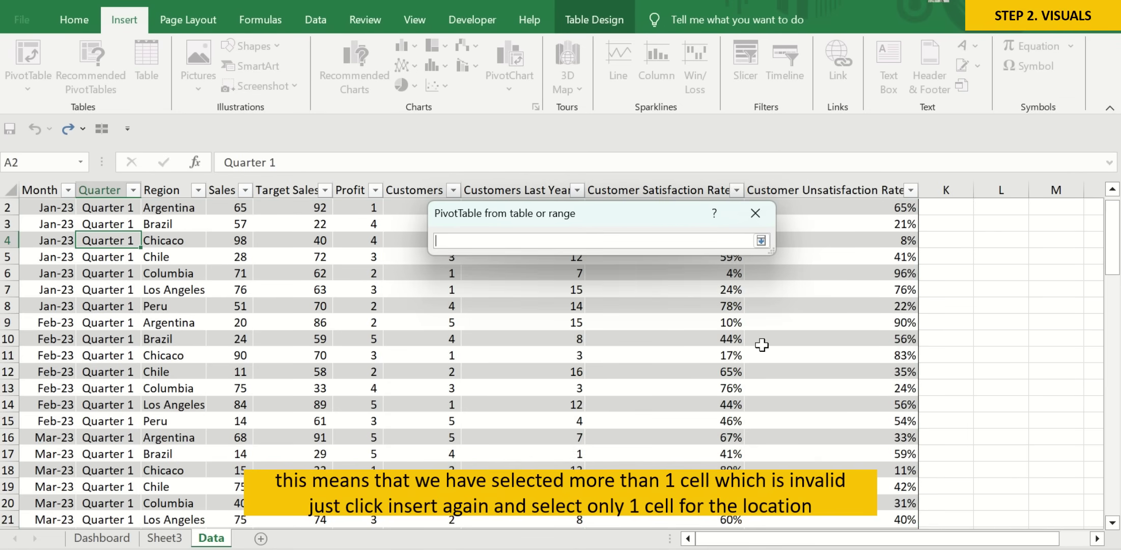
pyautogui.click(166, 538)
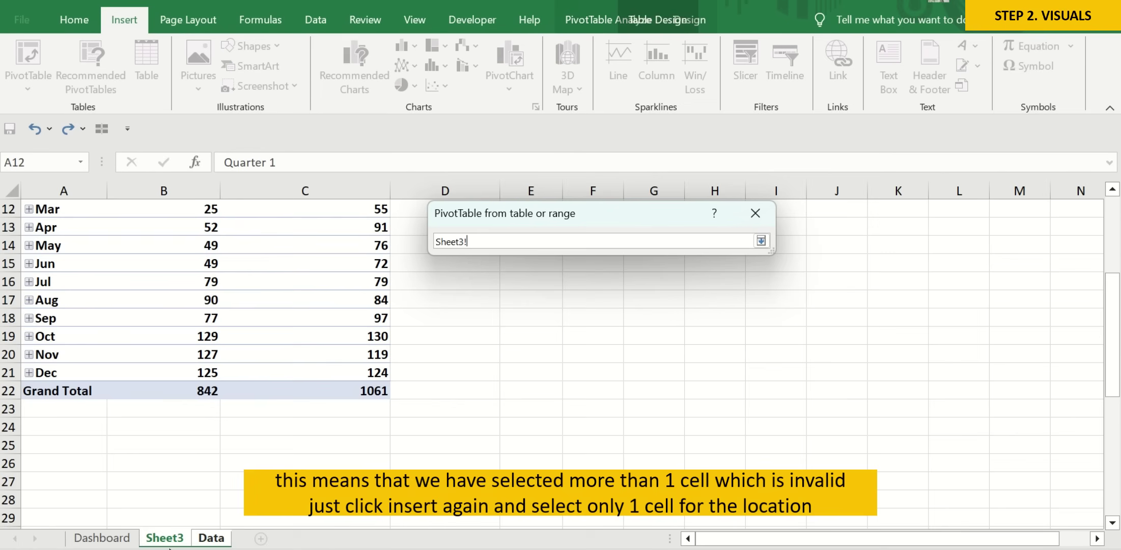
pyautogui.click(86, 449)
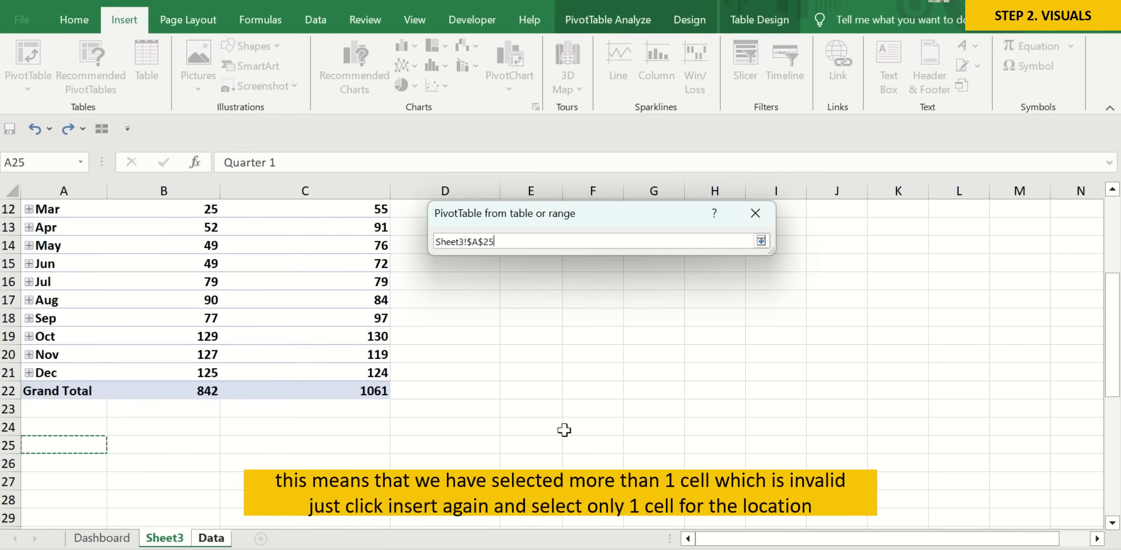
pyautogui.click(761, 241)
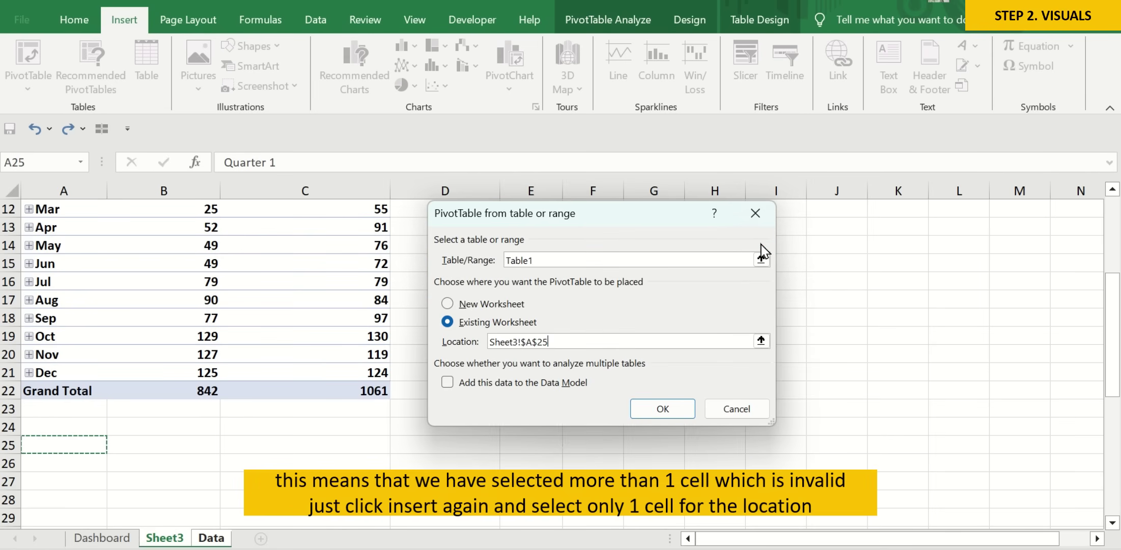
pyautogui.click(664, 409)
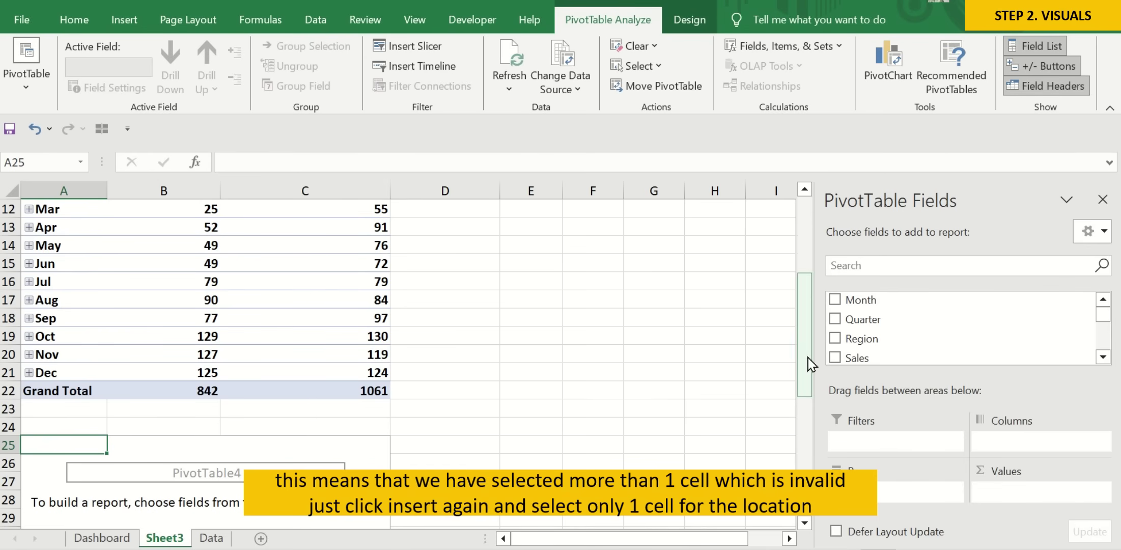
# Add Customer Satisfaction Rate and Customer Unsatisfaction Rate to Values, stacked in Rows.
pyautogui.moveTo(804, 352); pyautogui.dragTo(808, 432)
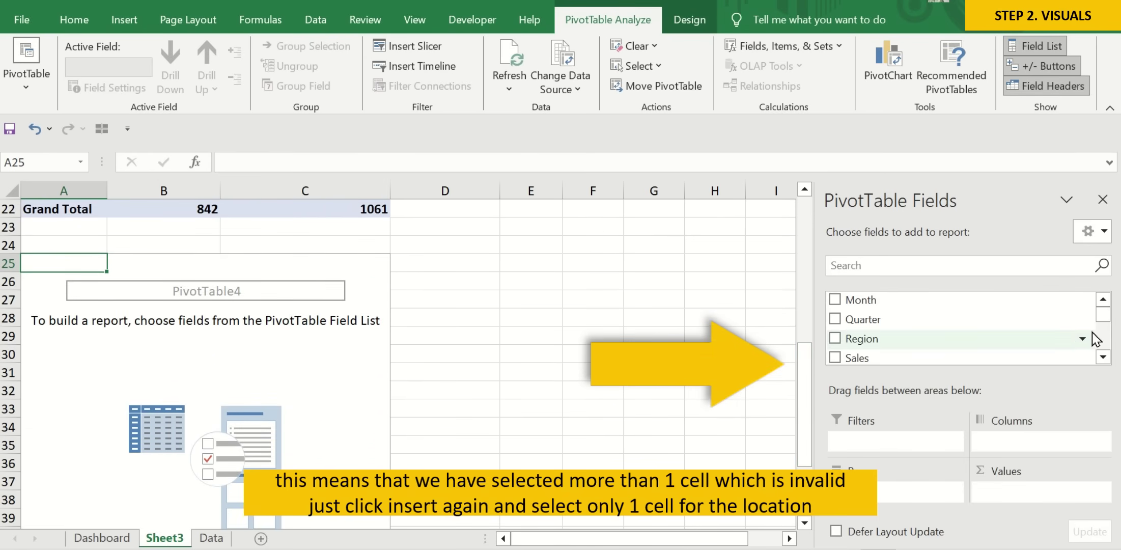
pyautogui.click(1103, 358)
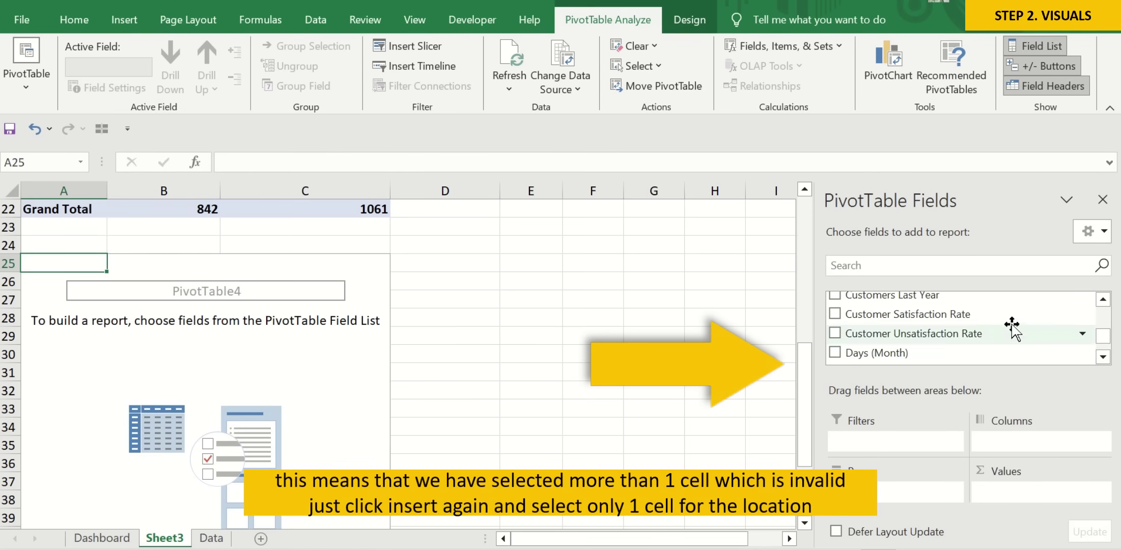
pyautogui.moveTo(1011, 315)
pyautogui.mouseDown()
pyautogui.moveTo(1012, 362)
pyautogui.moveTo(1053, 499)
pyautogui.mouseUp()
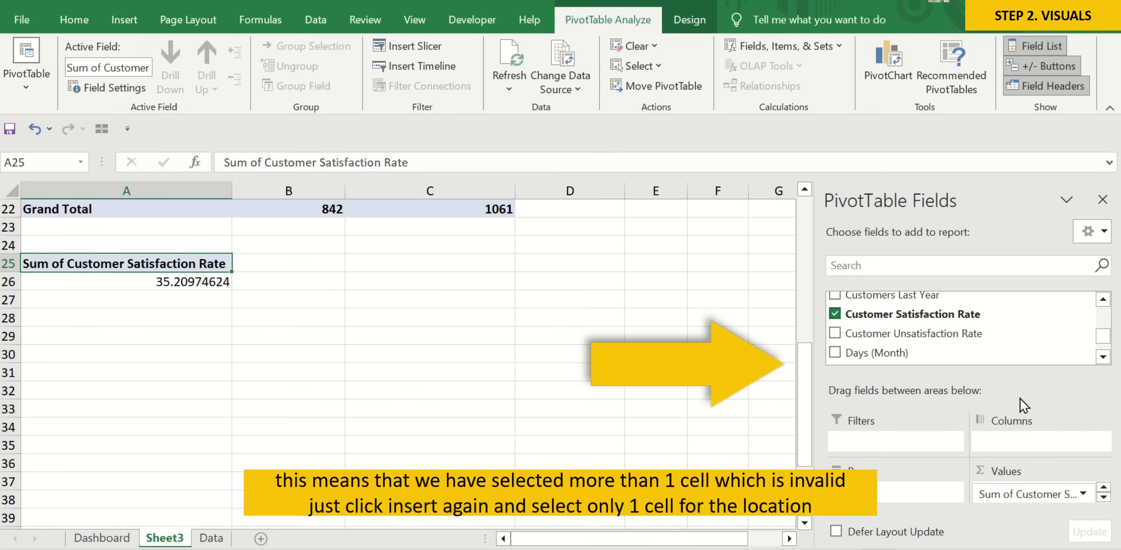
pyautogui.moveTo(970, 333); pyautogui.dragTo(1059, 502)
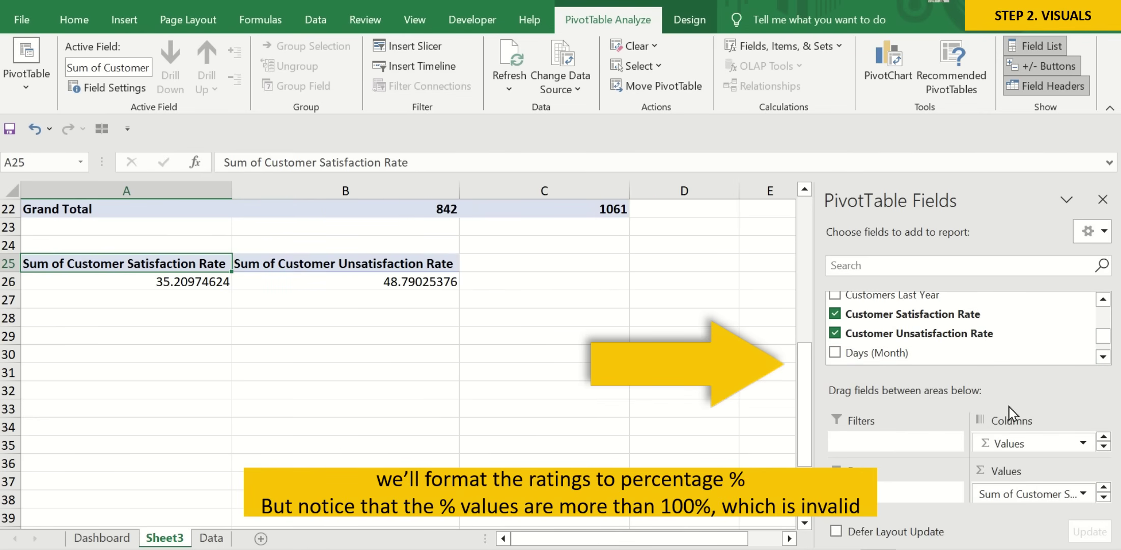
pyautogui.moveTo(996, 443); pyautogui.dragTo(914, 494)
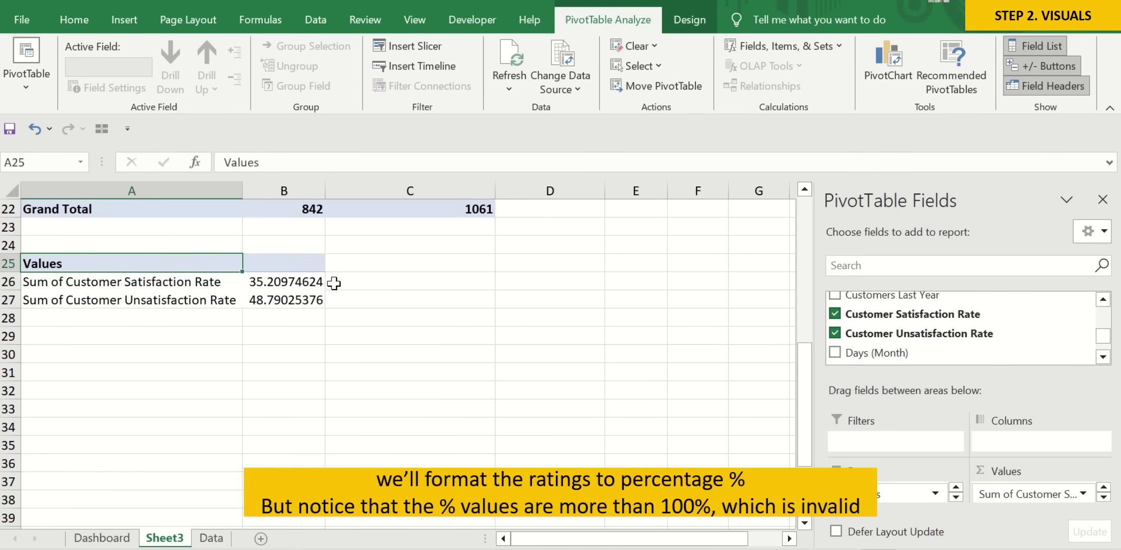
# Format the two rate totals in B26:B27 as percentages.
pyautogui.click(294, 282)
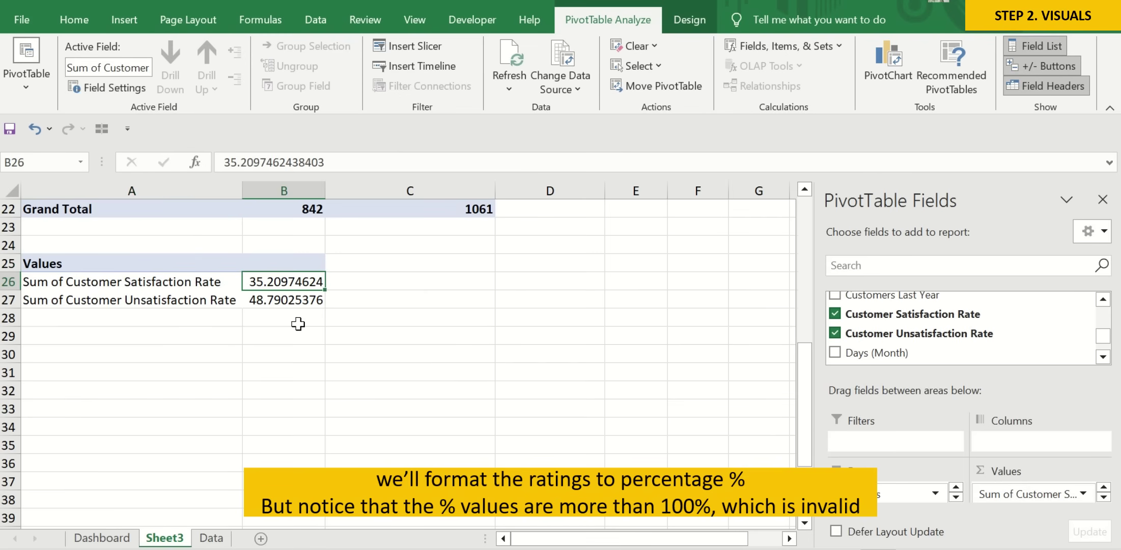
pyautogui.hotkey('shift', 'Down')
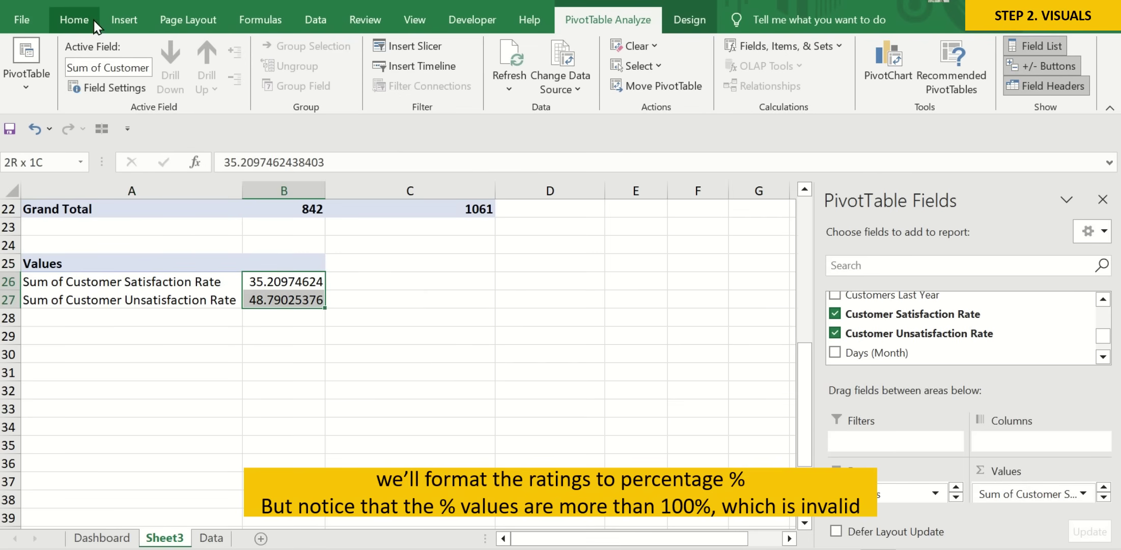
pyautogui.click(92, 20)
pyautogui.click(557, 80)
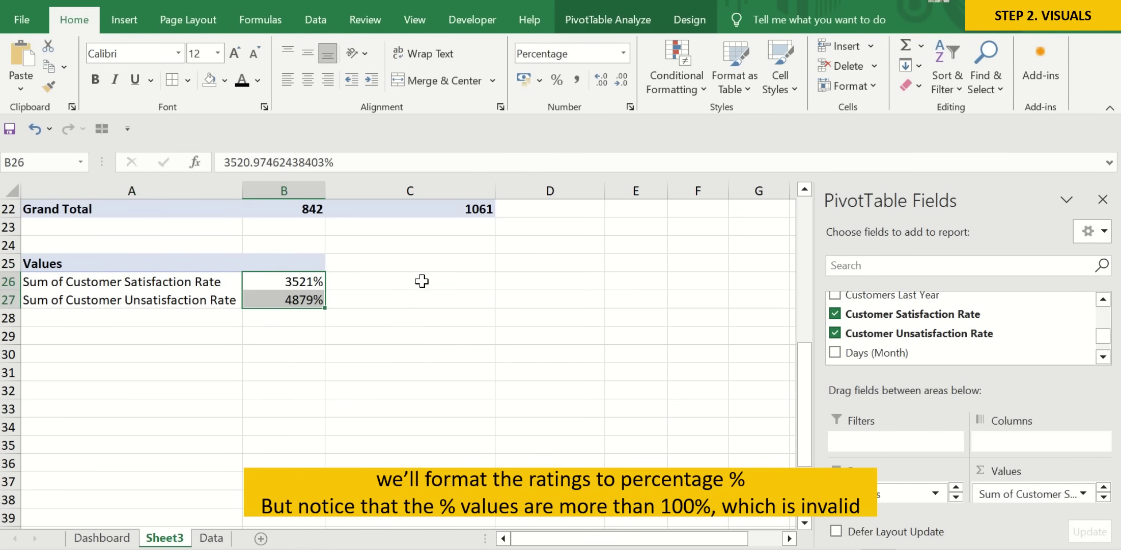
pyautogui.click(397, 300)
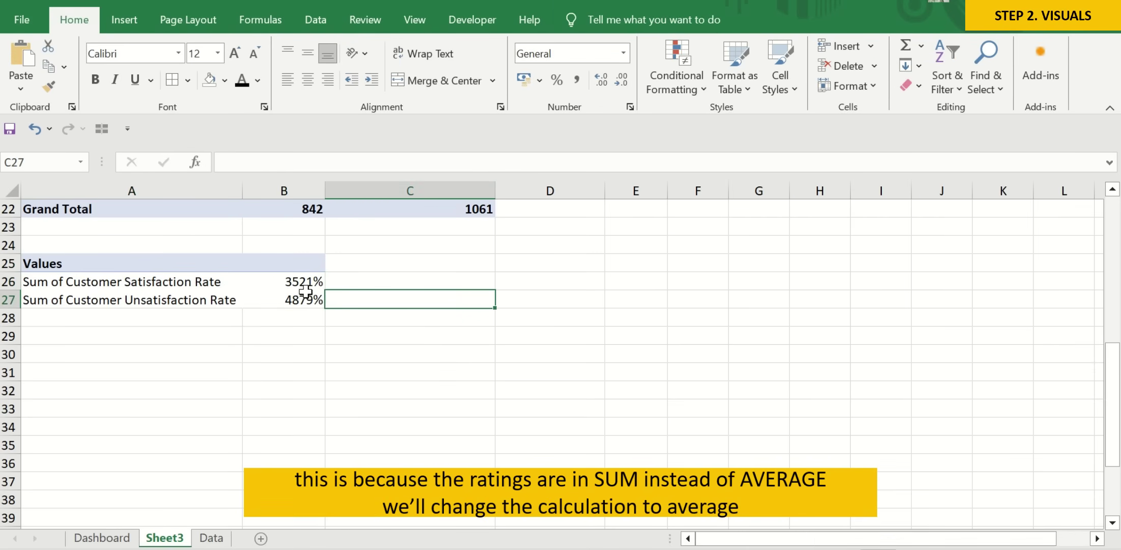
# Summarize the Customer Satisfaction Rate field by Average so it shows 42%.
pyautogui.click(153, 286)
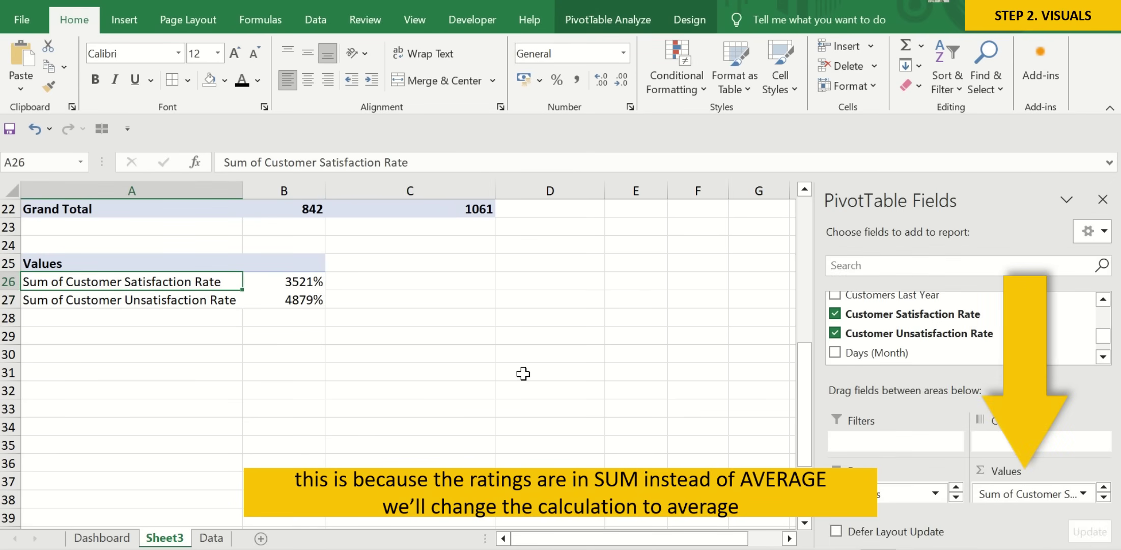
pyautogui.click(1083, 493)
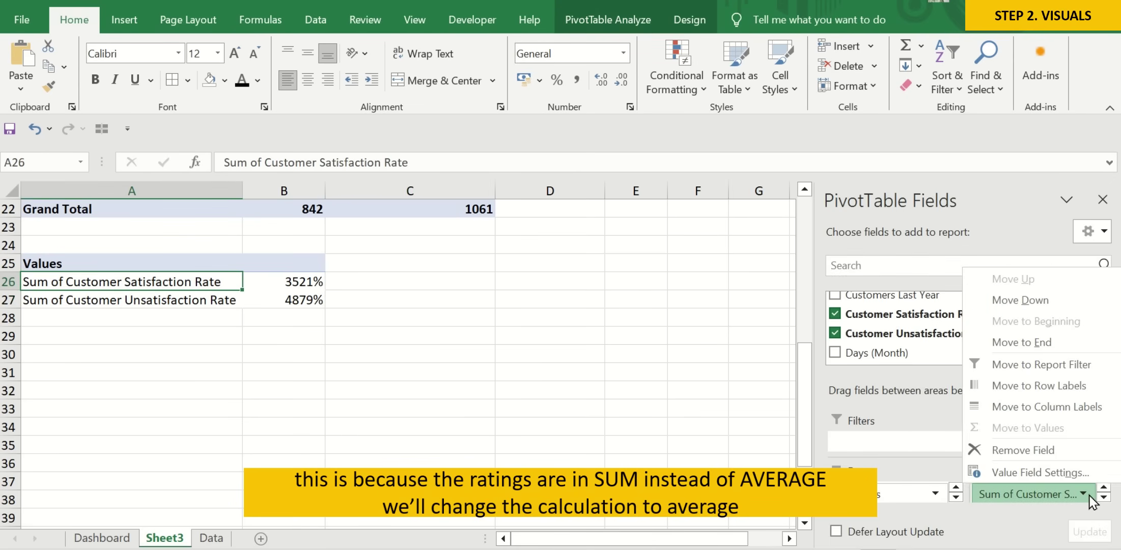
pyautogui.click(1067, 472)
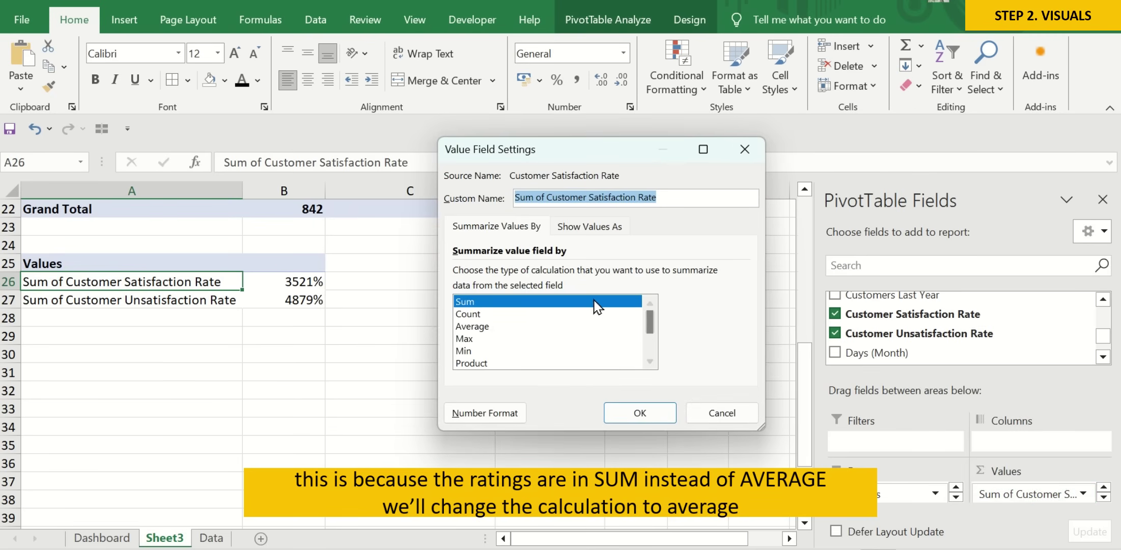
pyautogui.click(487, 327)
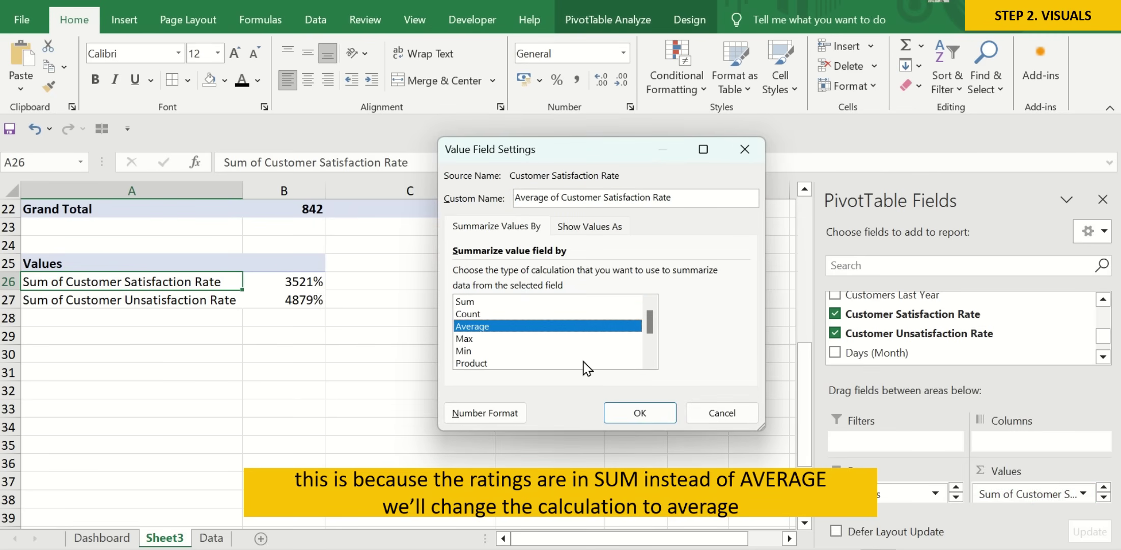
pyautogui.click(654, 410)
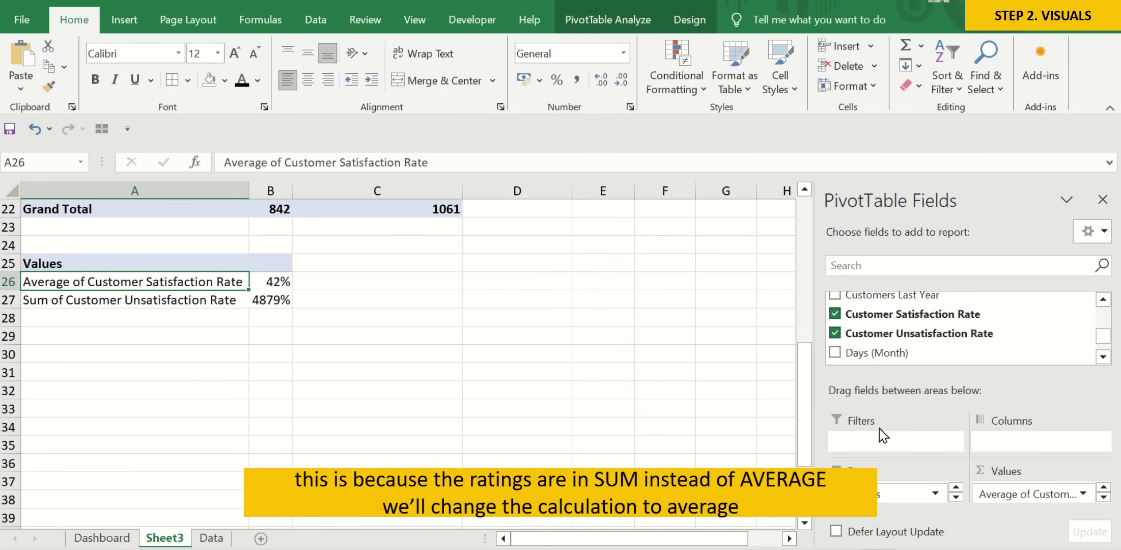
# Summarize the Unsatisfaction Rate field by Average so it shows 58%.
pyautogui.click(1103, 497)
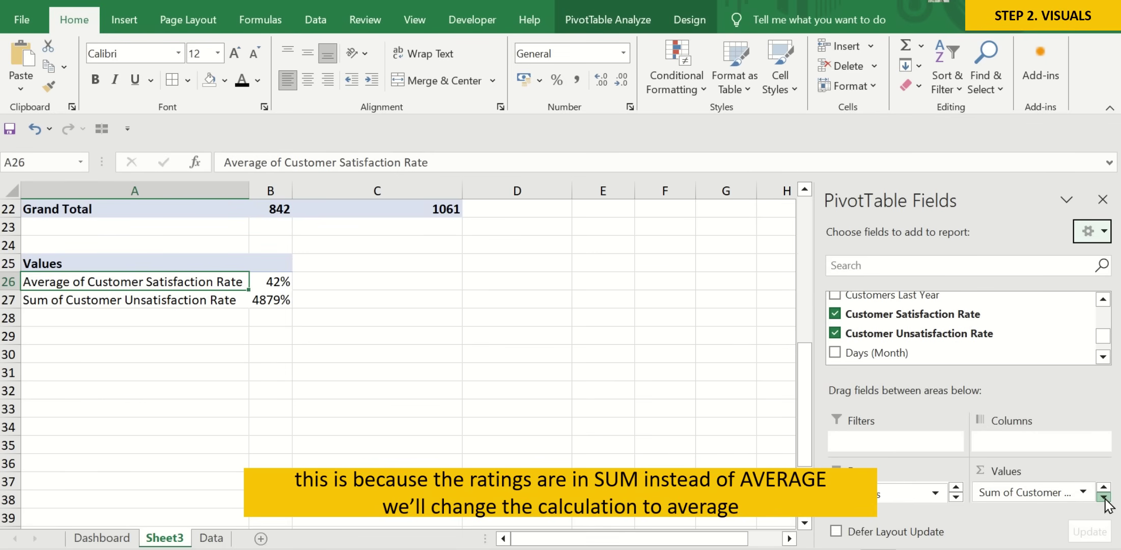
pyautogui.click(1083, 492)
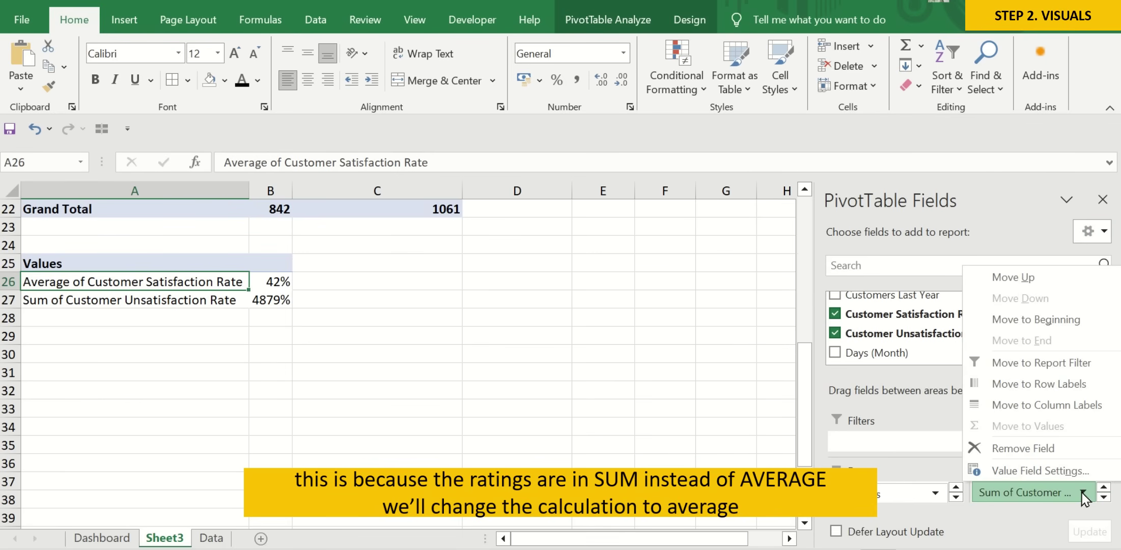
pyautogui.click(1056, 467)
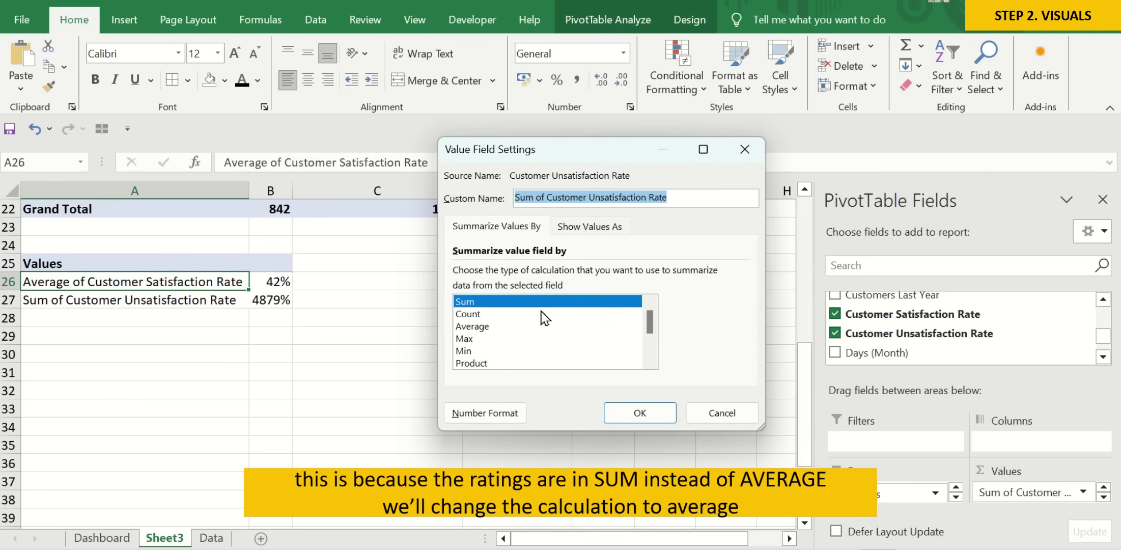
pyautogui.click(497, 326)
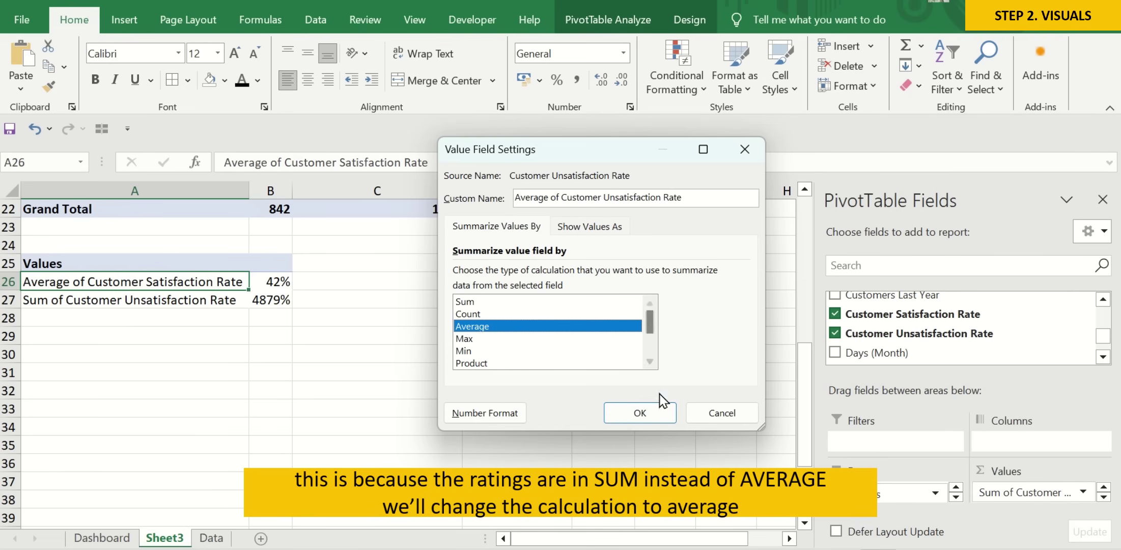
pyautogui.click(662, 413)
# Select both average rate rows together with their labels.
pyautogui.click(421, 341)
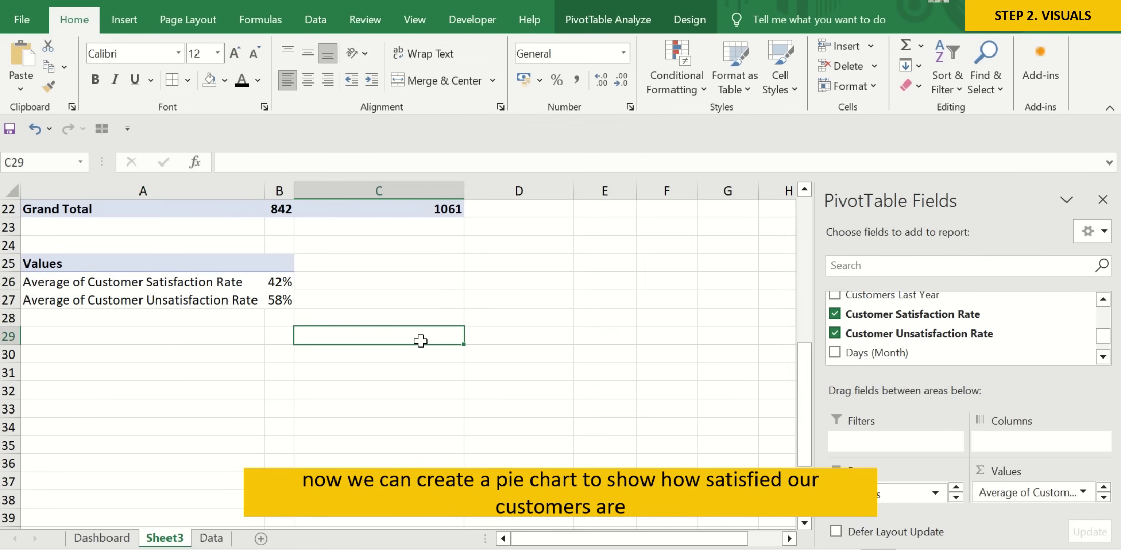
pyautogui.press('Left')
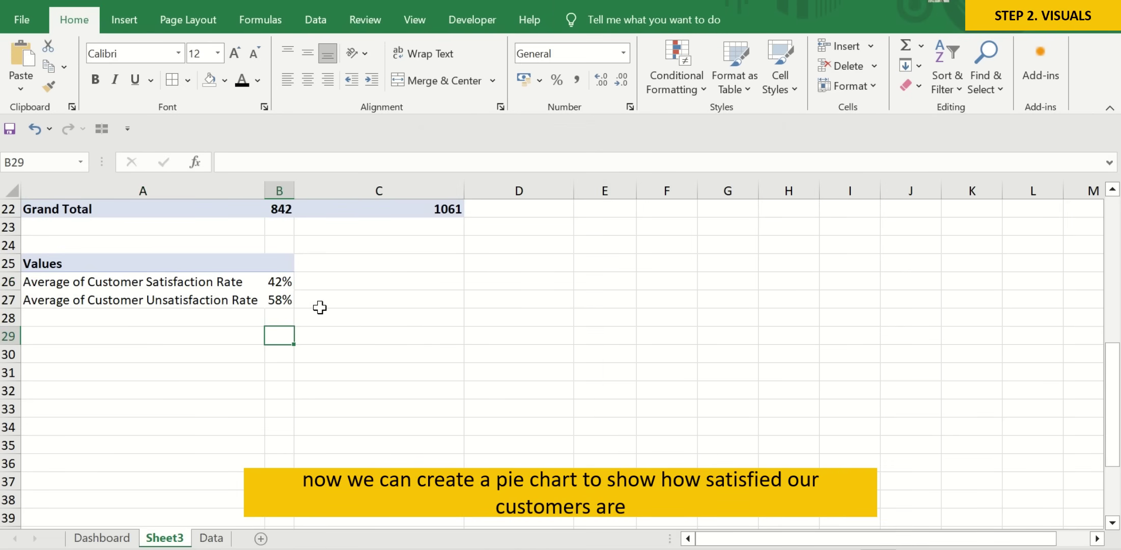
pyautogui.click(146, 283)
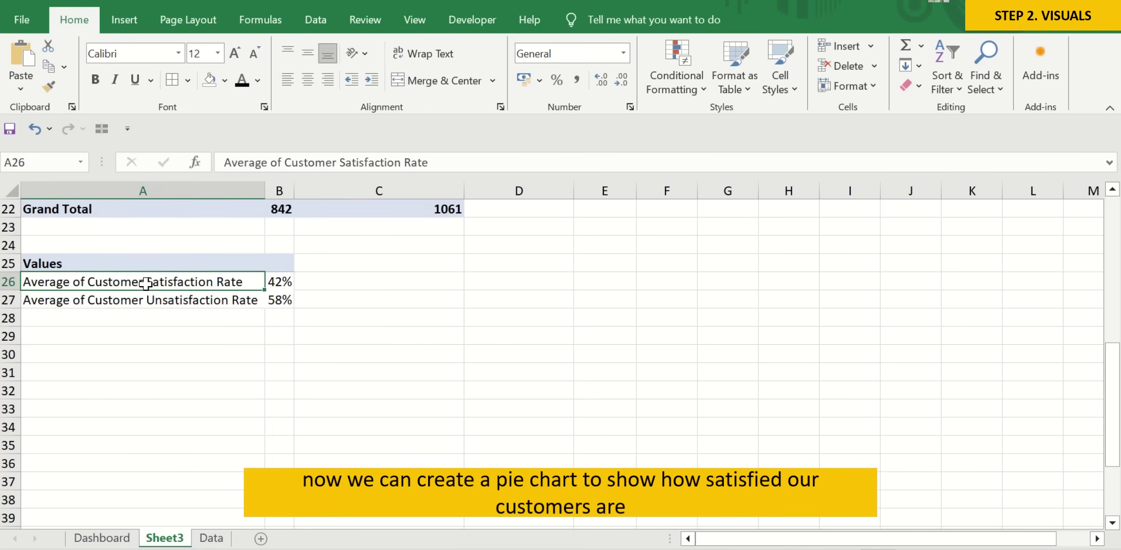
pyautogui.moveTo(251, 289); pyautogui.dragTo(272, 301)
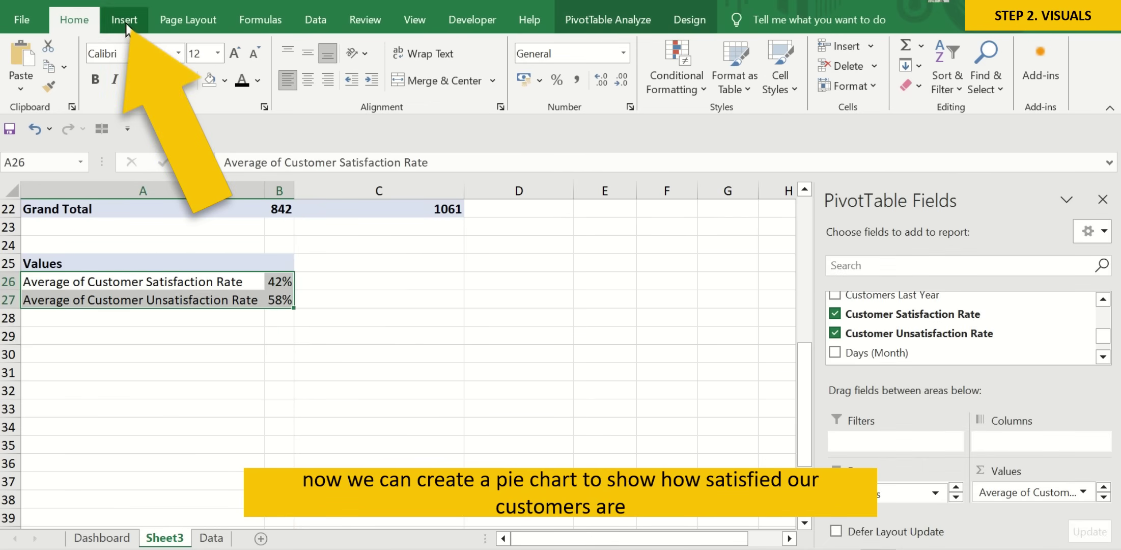
# Insert a Pie > Doughnut PivotChart of the 42% and 58% average rates, then bring up its shortcut menu.
pyautogui.click(124, 20)
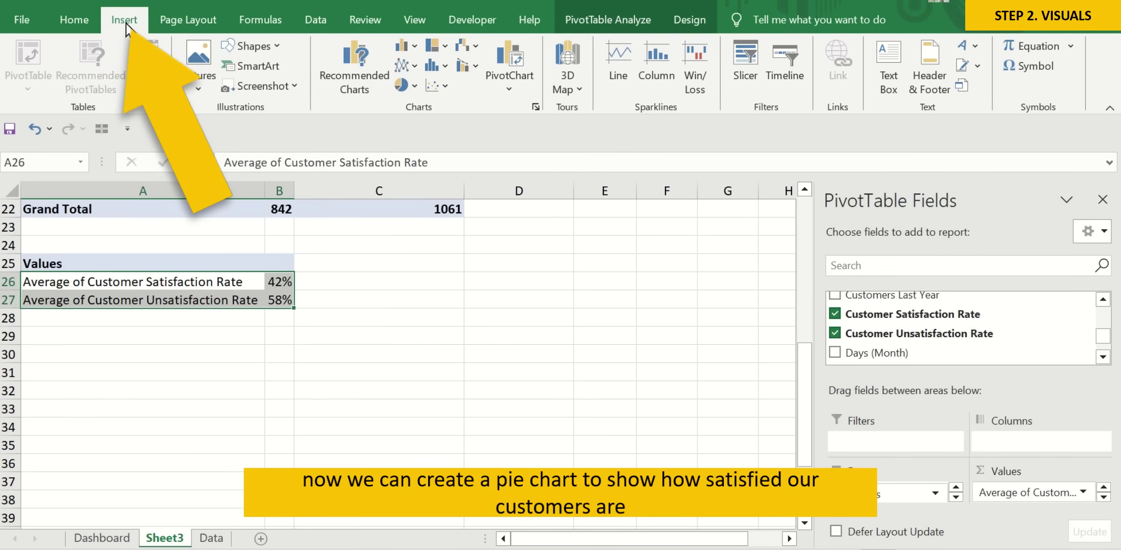
pyautogui.click(536, 107)
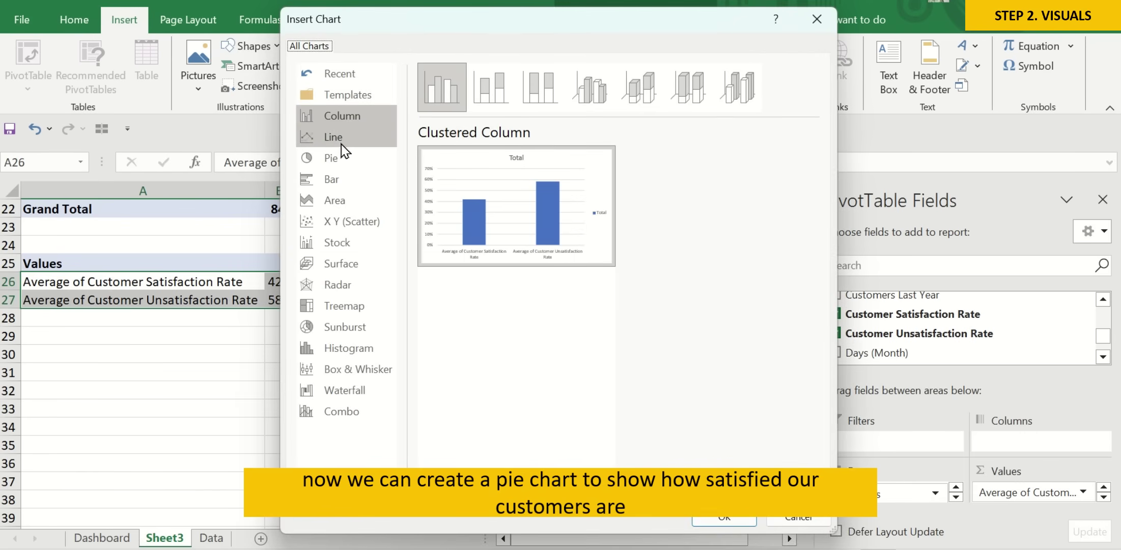
pyautogui.click(369, 164)
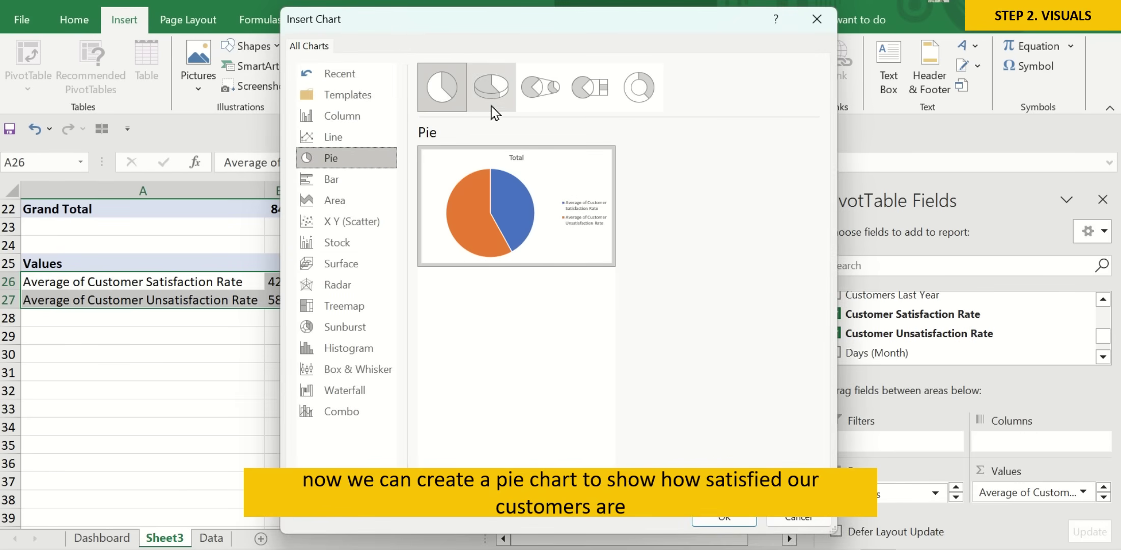
pyautogui.click(644, 111)
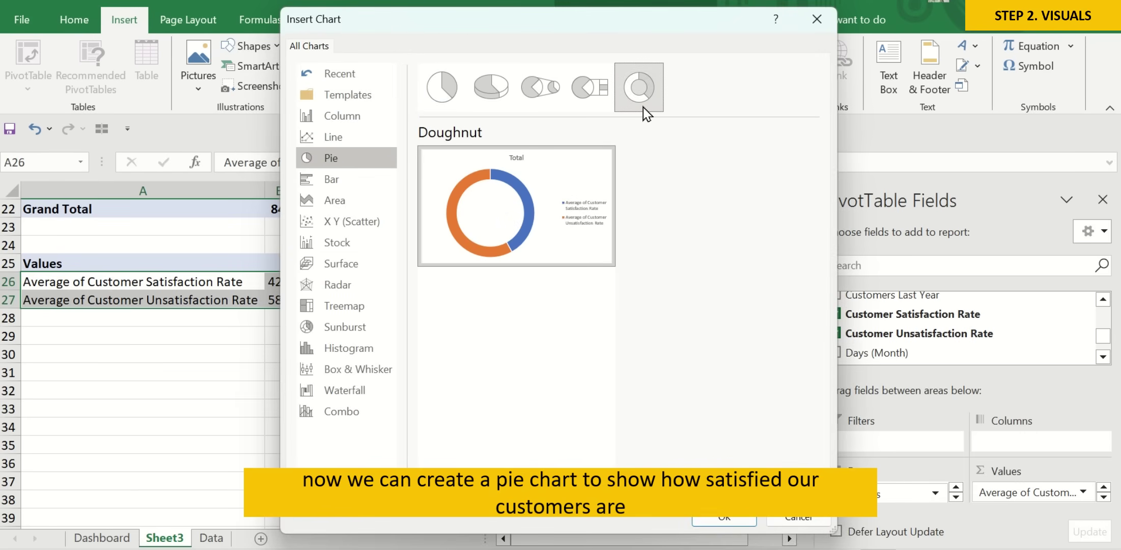
pyautogui.click(740, 519)
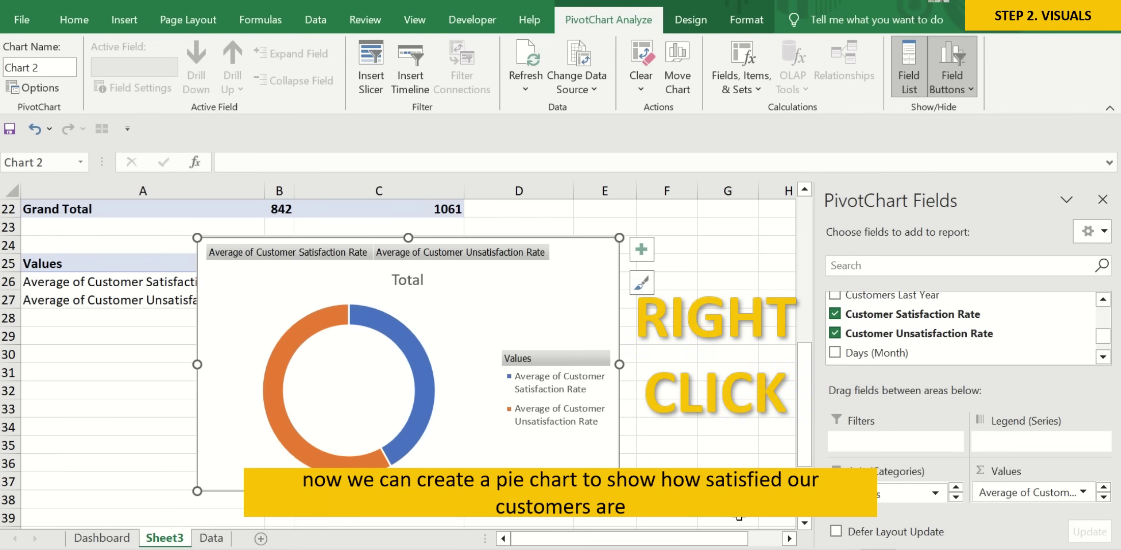
pyautogui.rightClick(621, 314)
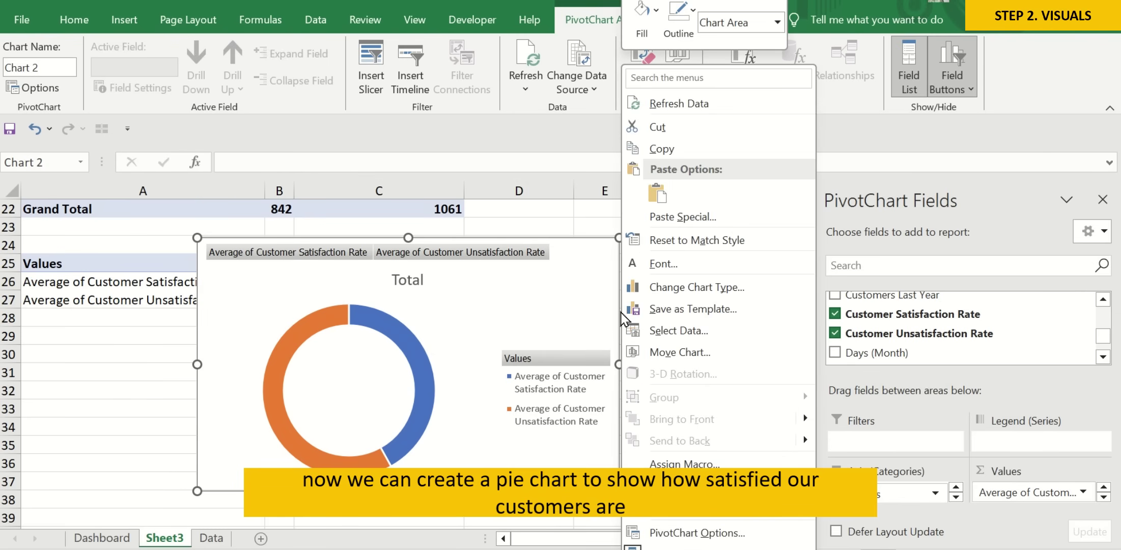
# Cut the doughnut chart from Sheet3 and paste it onto the Dashboard's Customer Satisfaction Rate box.
pyautogui.click(657, 127)
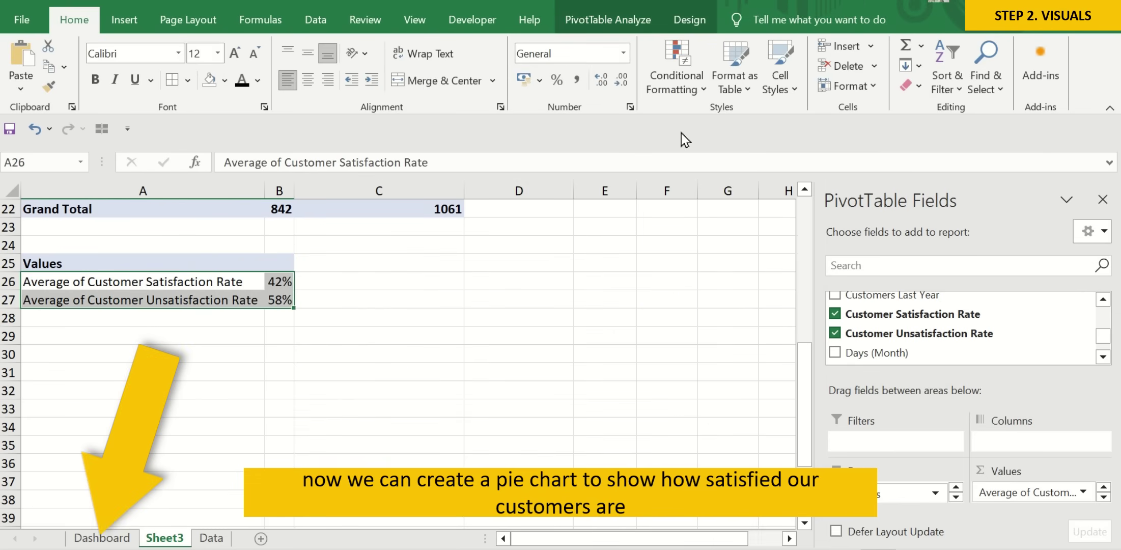
pyautogui.click(102, 538)
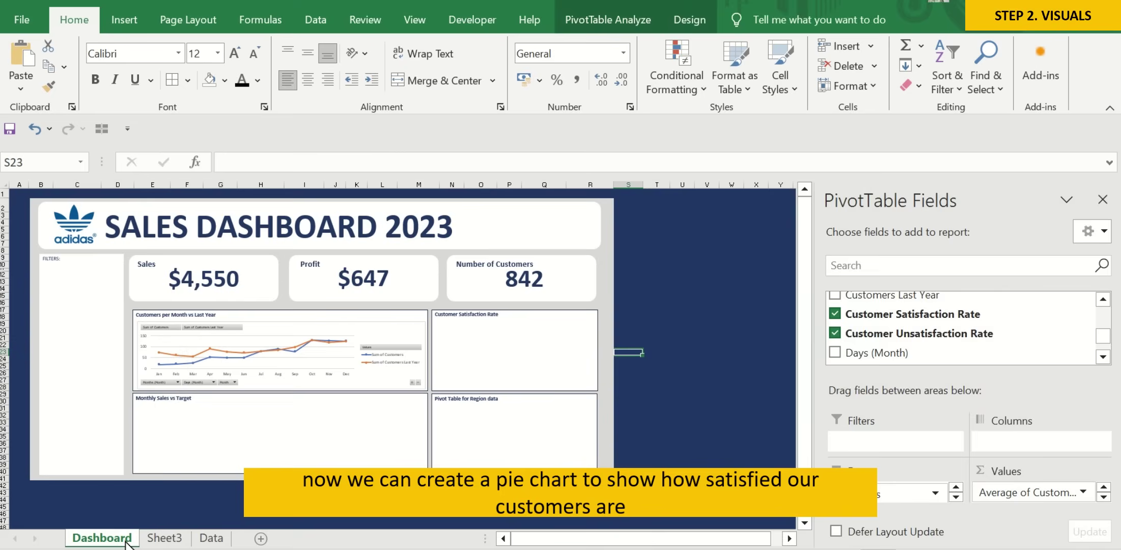
pyautogui.click(580, 361)
pyautogui.rightClick(579, 359)
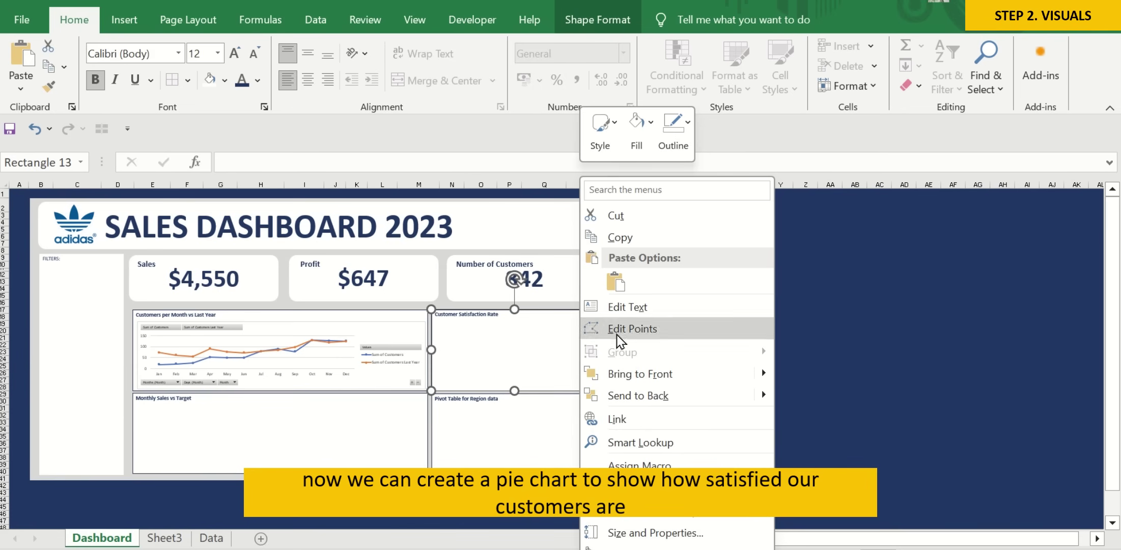
pyautogui.click(615, 286)
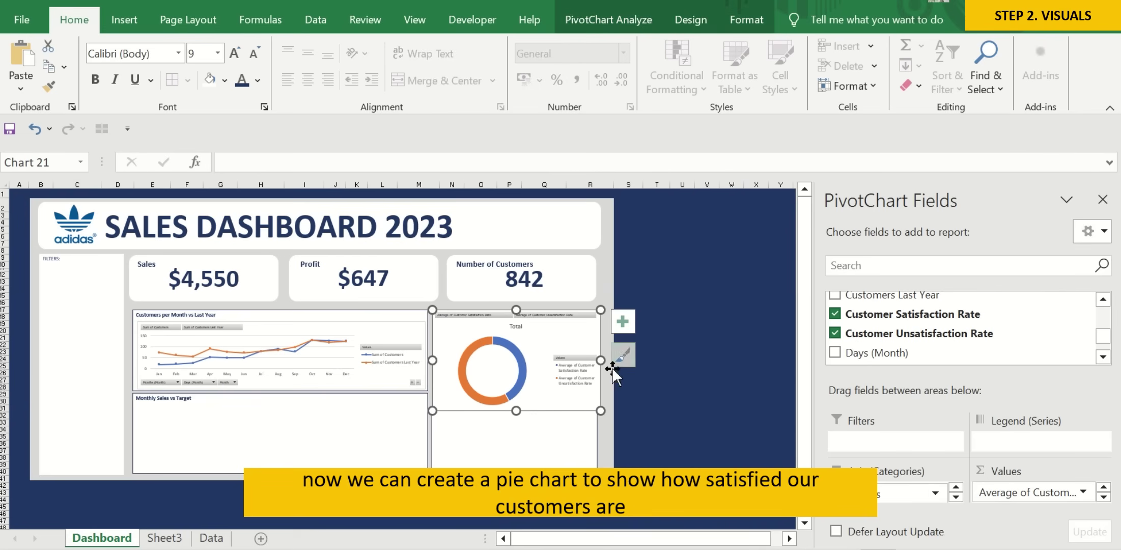
# Shrink and reposition the doughnut chart to fit inside the box below its title.
pyautogui.moveTo(600, 411); pyautogui.dragTo(592, 391)
pyautogui.click(657, 407)
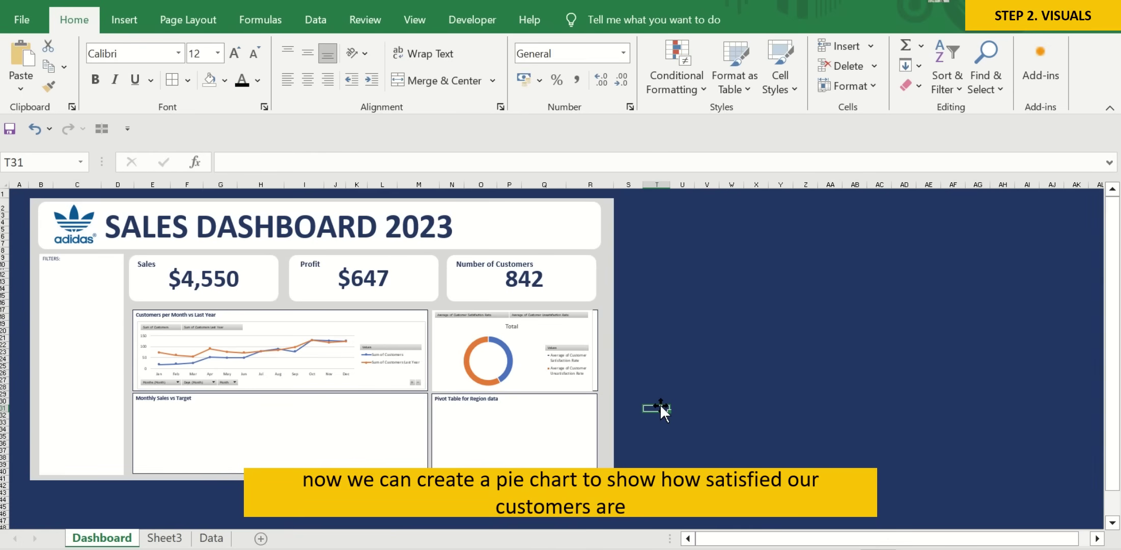
pyautogui.click(548, 326)
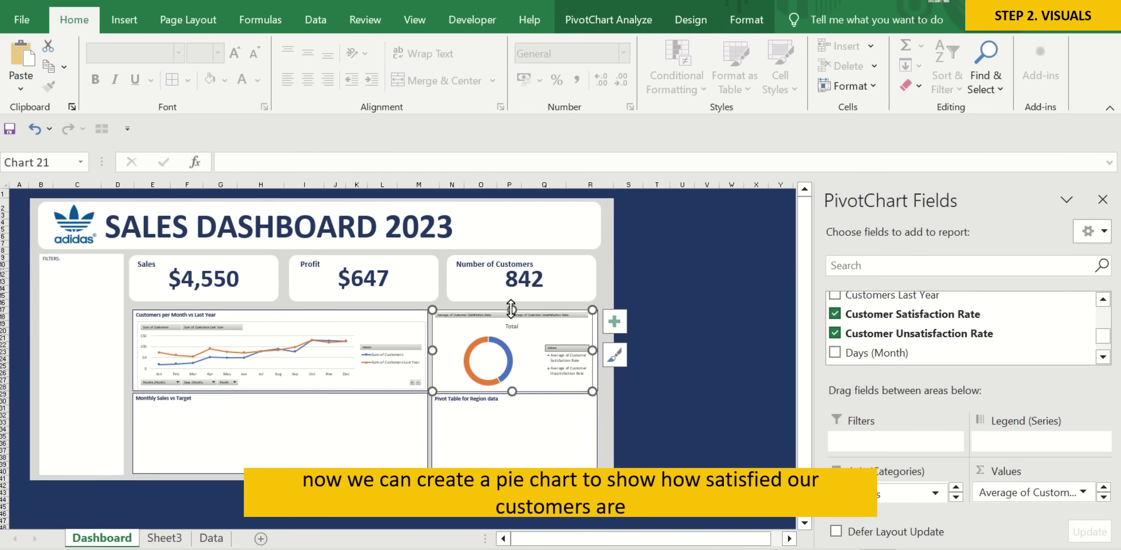
pyautogui.moveTo(511, 309); pyautogui.dragTo(512, 316)
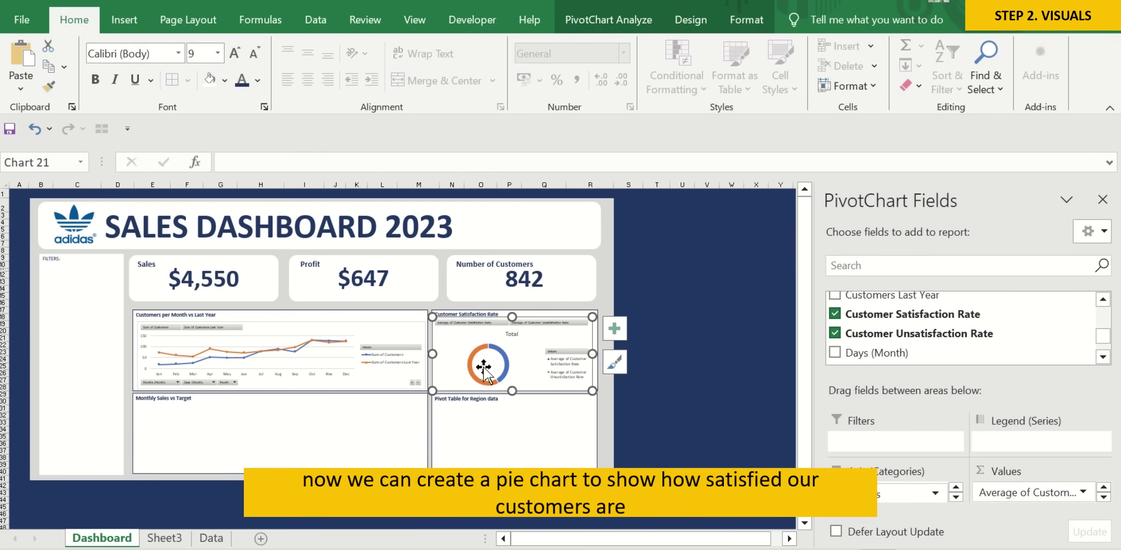
pyautogui.moveTo(483, 365); pyautogui.dragTo(485, 365)
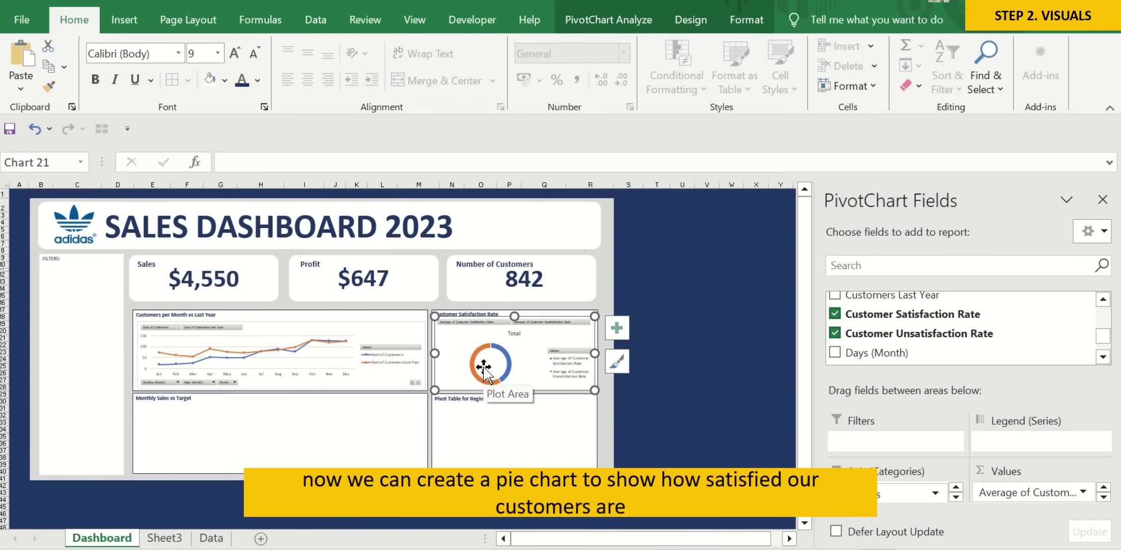
pyautogui.click(630, 450)
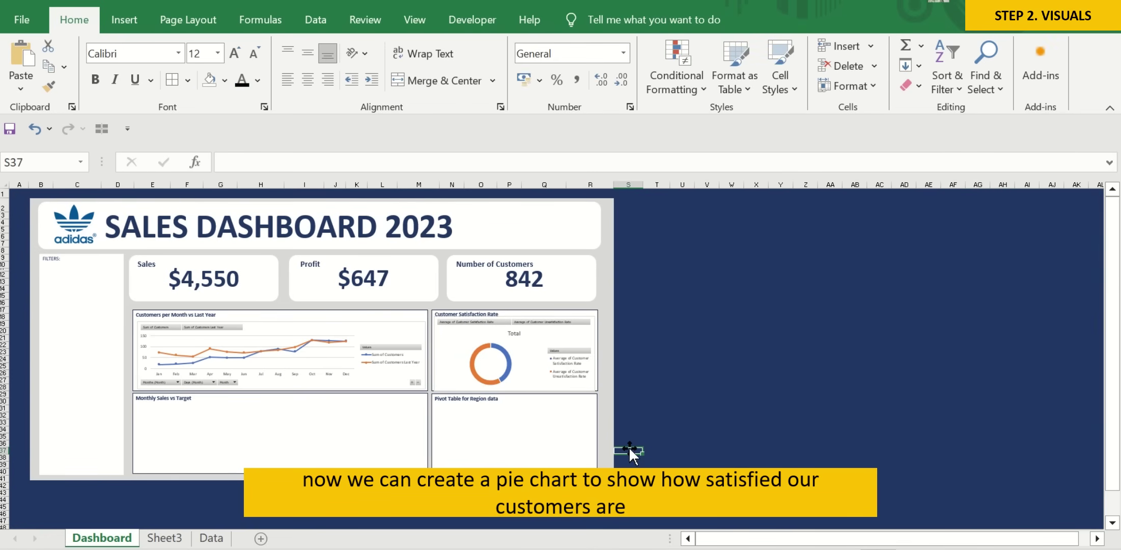
pyautogui.click(557, 376)
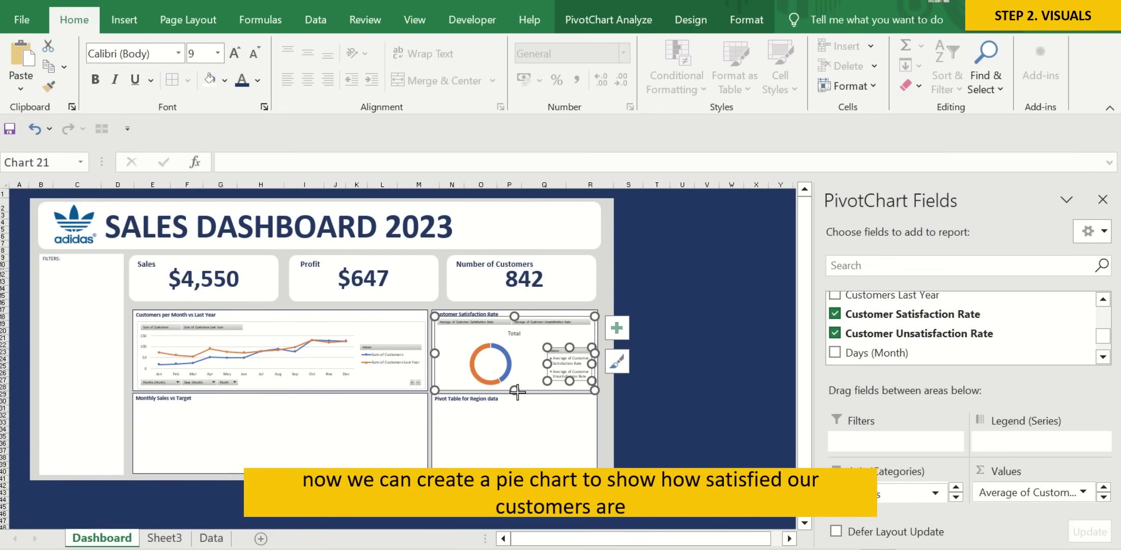
pyautogui.moveTo(515, 390); pyautogui.dragTo(514, 387)
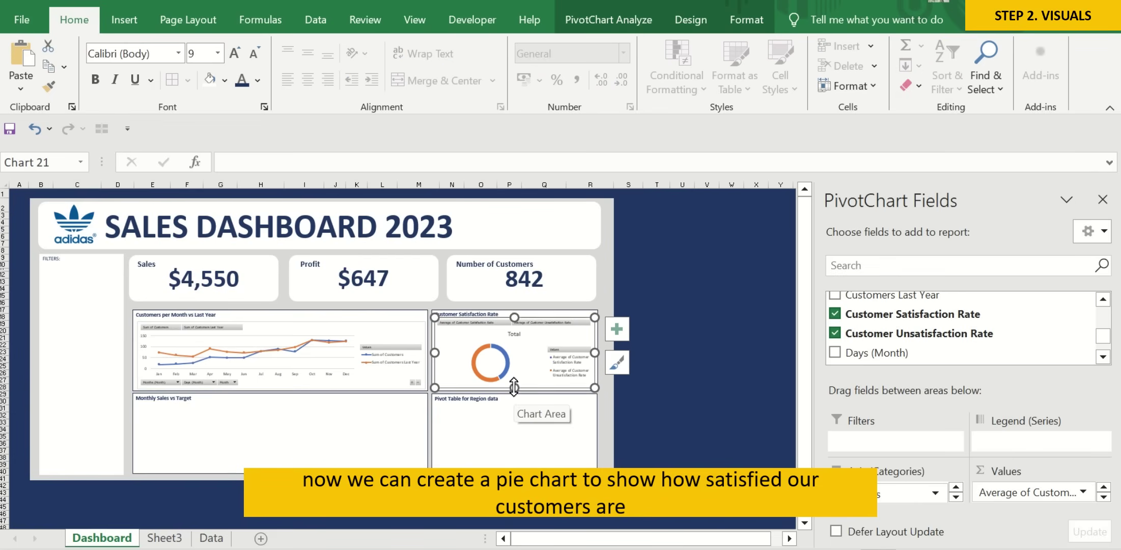
pyautogui.click(673, 437)
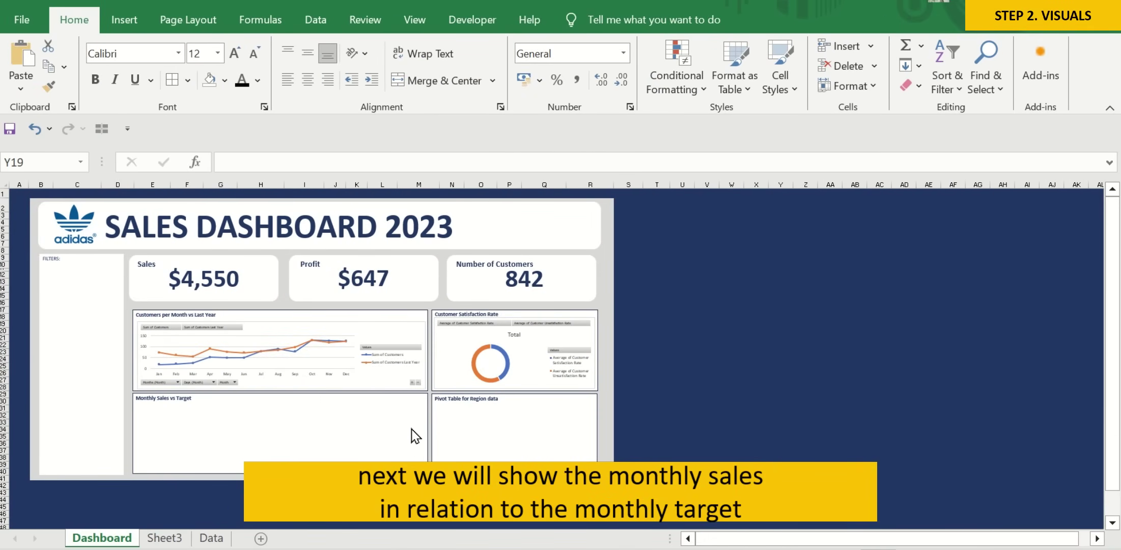
# Insert a PivotTable from the Data sheet's table, placed on Sheet3 at cell A30.
pyautogui.click(407, 442)
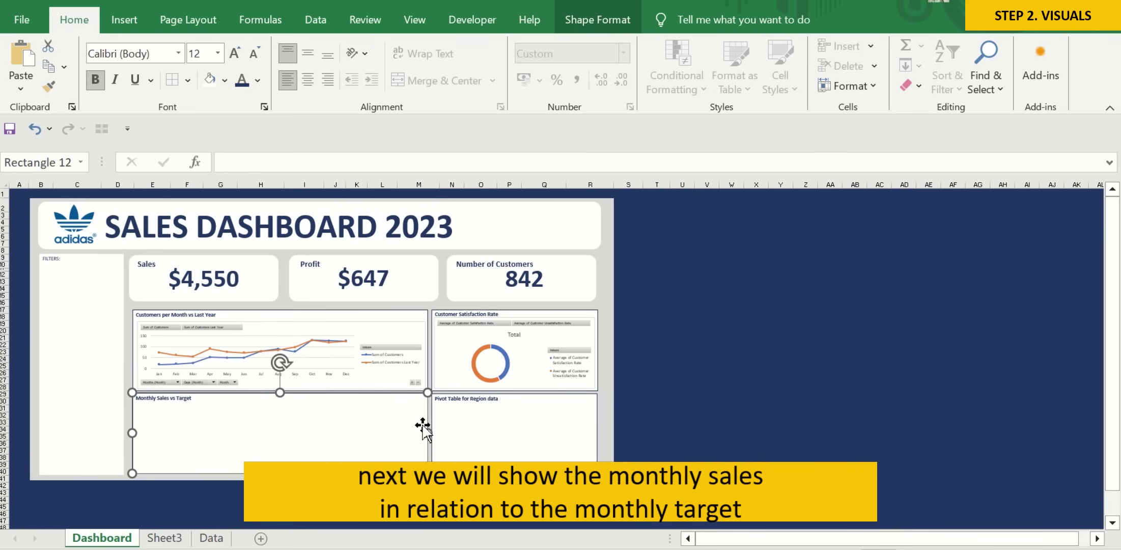
pyautogui.click(211, 538)
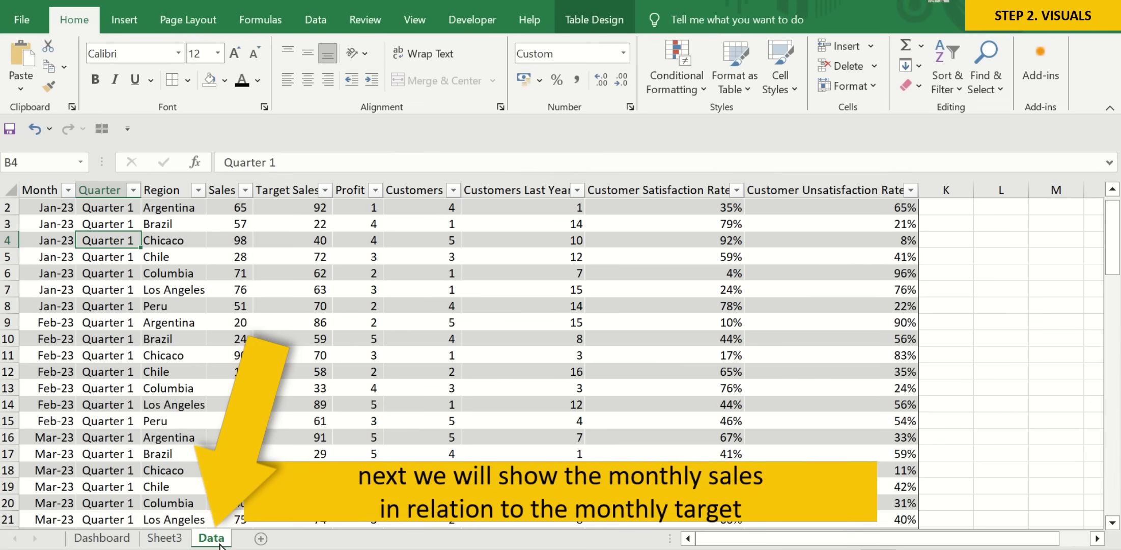
pyautogui.press('Up')
pyautogui.press('Up')
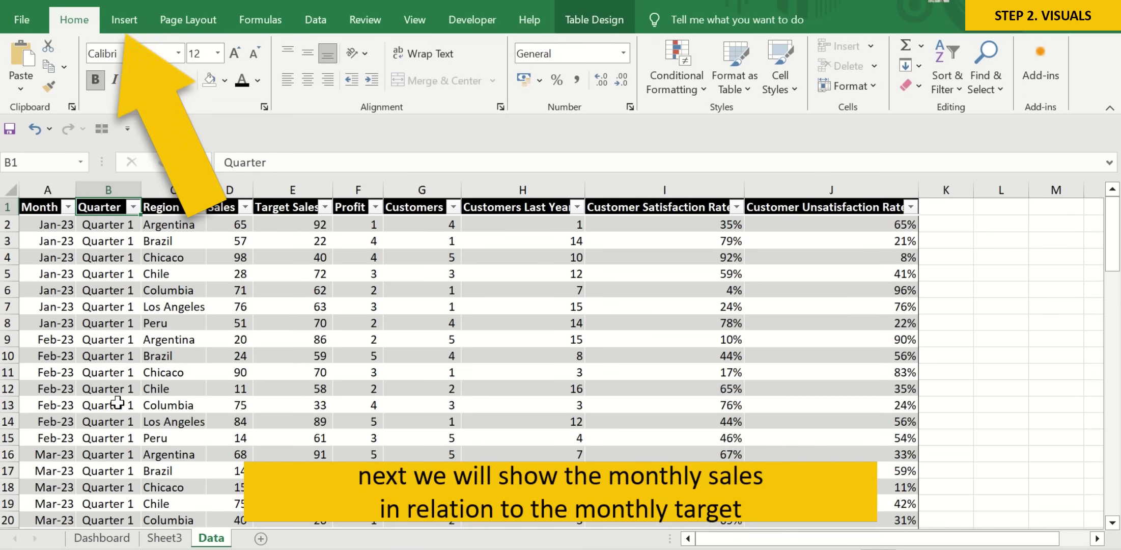
pyautogui.click(124, 20)
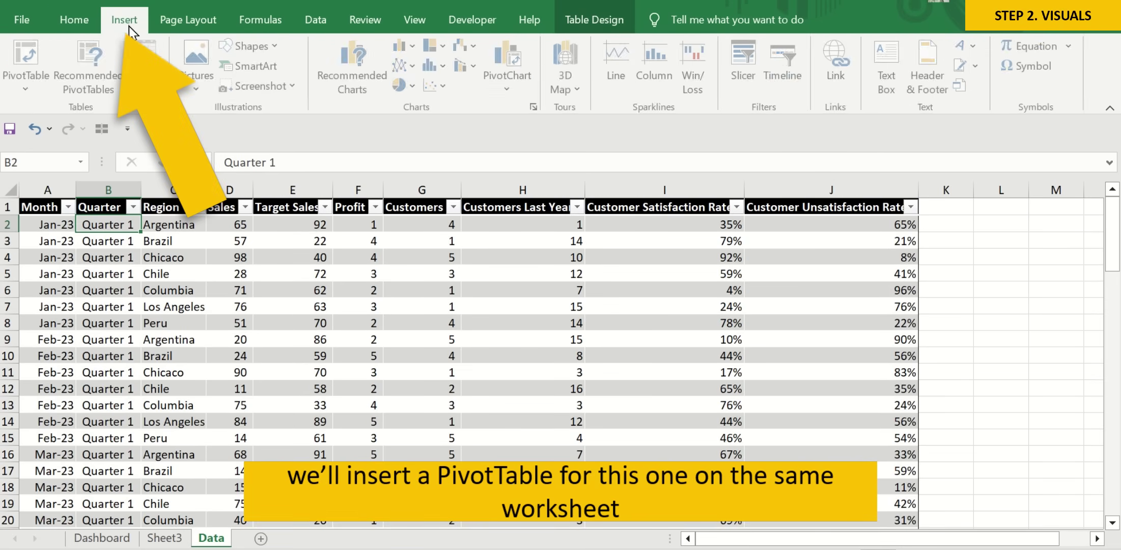
pyautogui.click(27, 64)
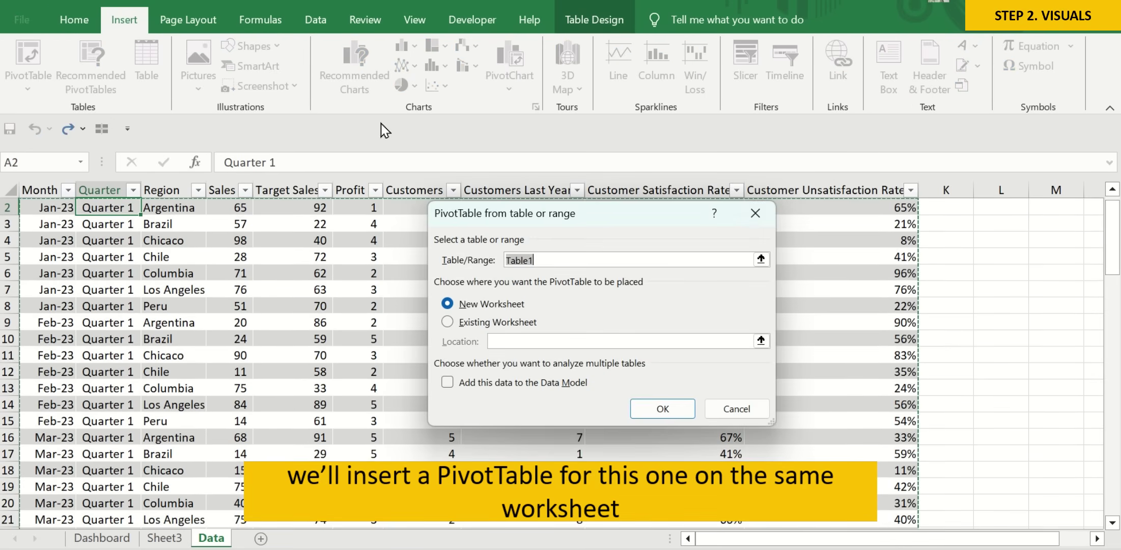
pyautogui.click(457, 323)
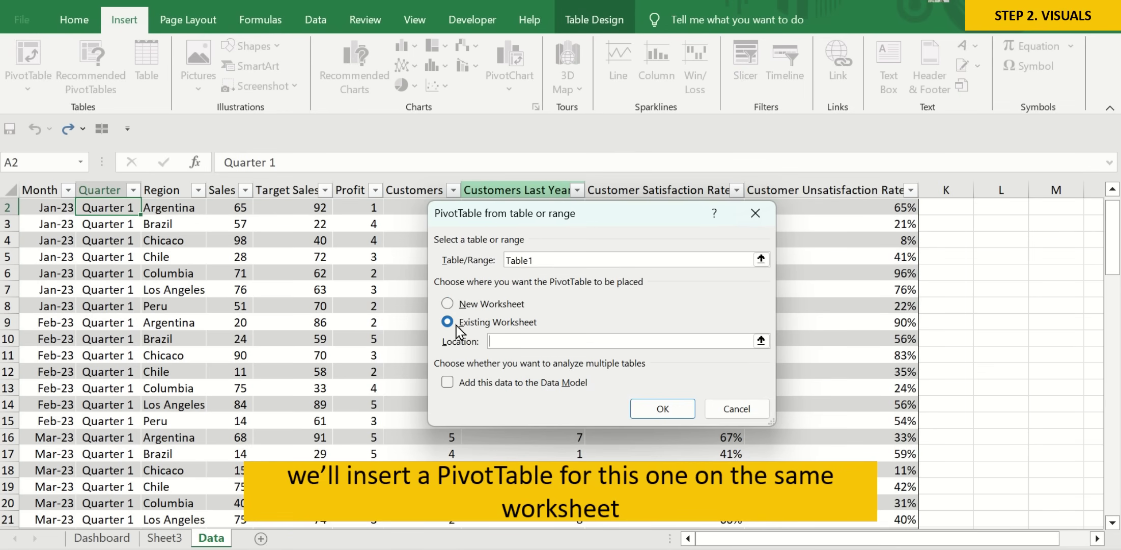
pyautogui.click(761, 341)
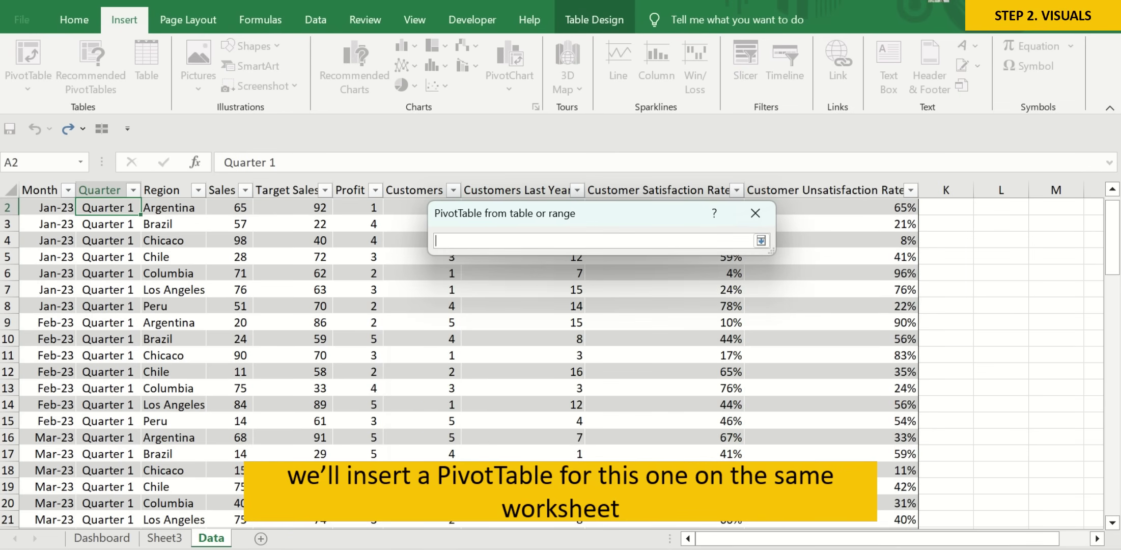
pyautogui.click(183, 543)
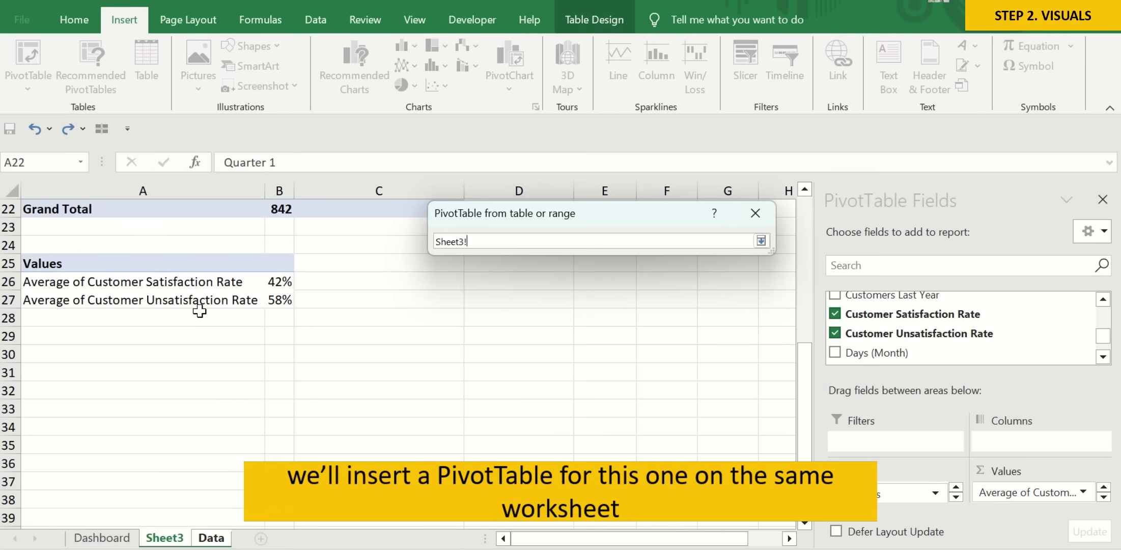
pyautogui.click(127, 355)
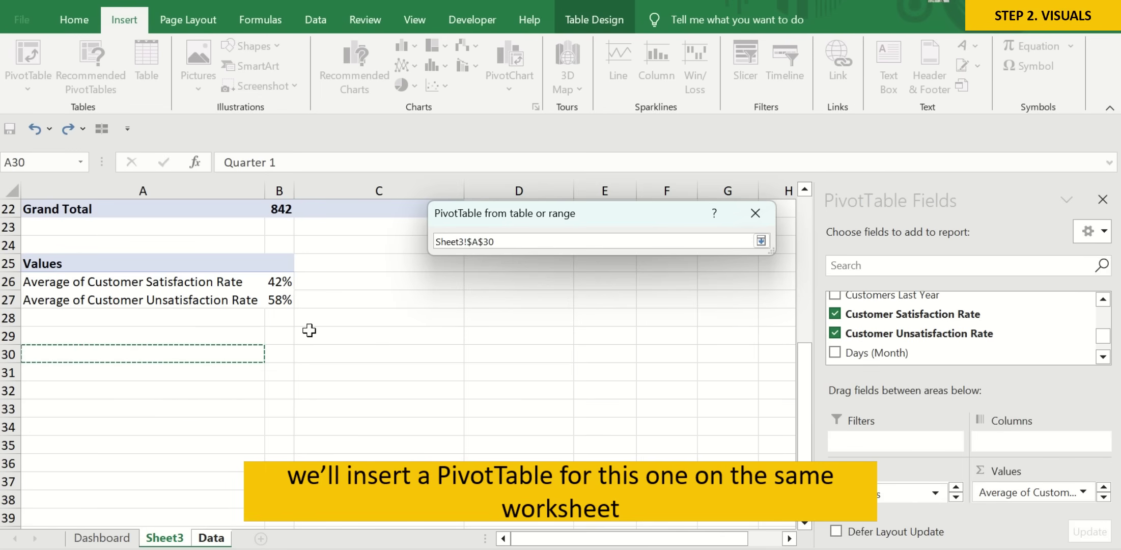
pyautogui.click(762, 241)
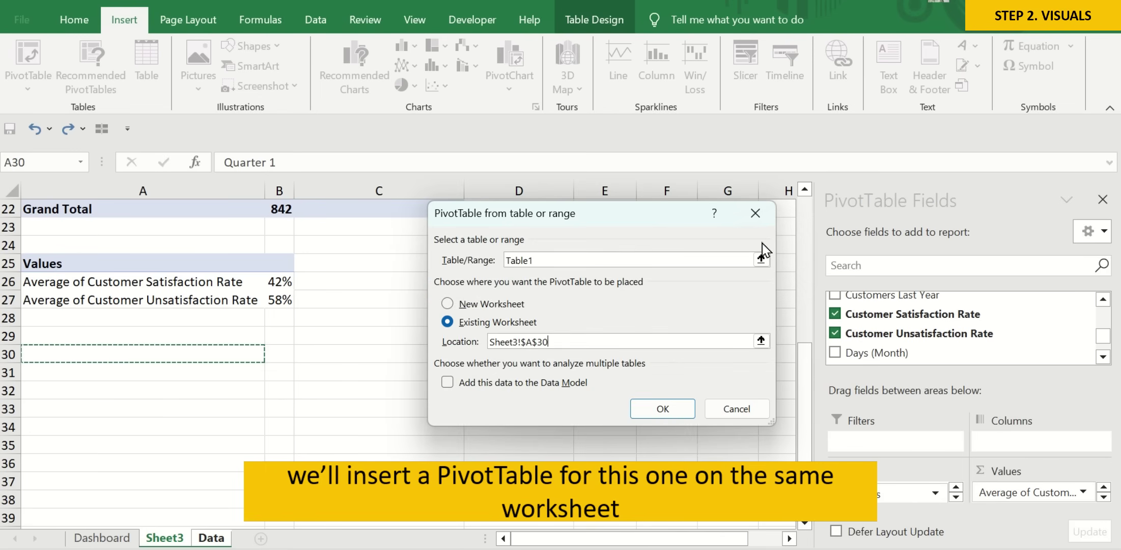
pyautogui.click(663, 408)
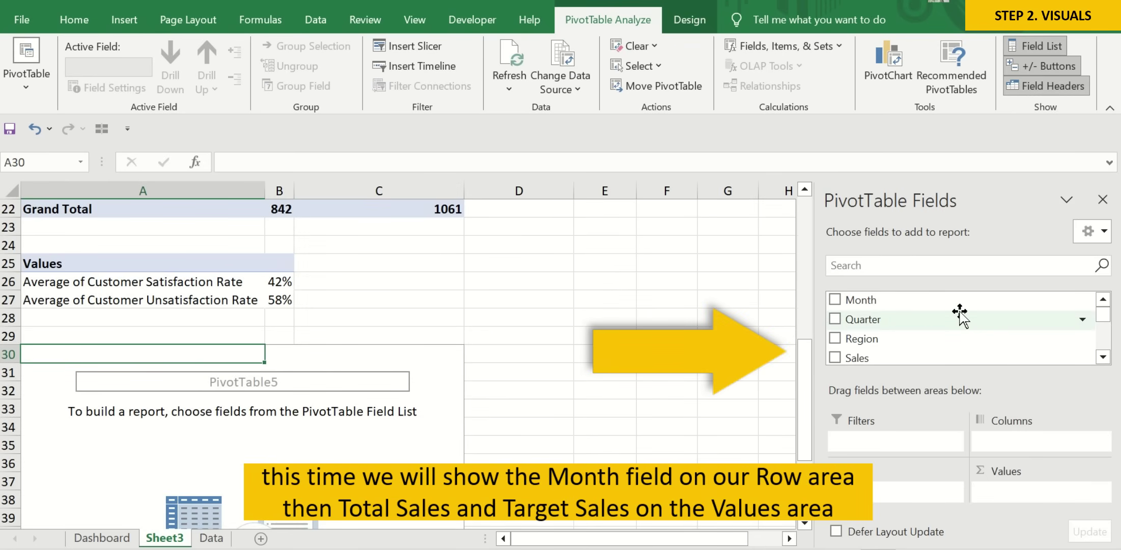
# Lay out the PivotTable with Month as rows and Sum of Sales and Sum of Target Sales values.
pyautogui.moveTo(1000, 303); pyautogui.dragTo(917, 493)
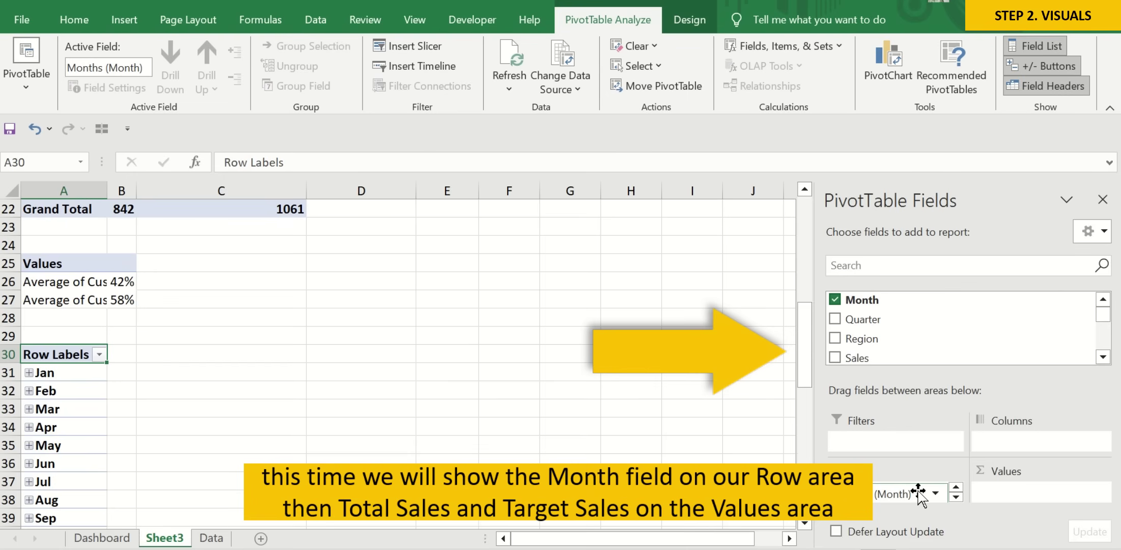
pyautogui.click(1103, 357)
pyautogui.click(1103, 356)
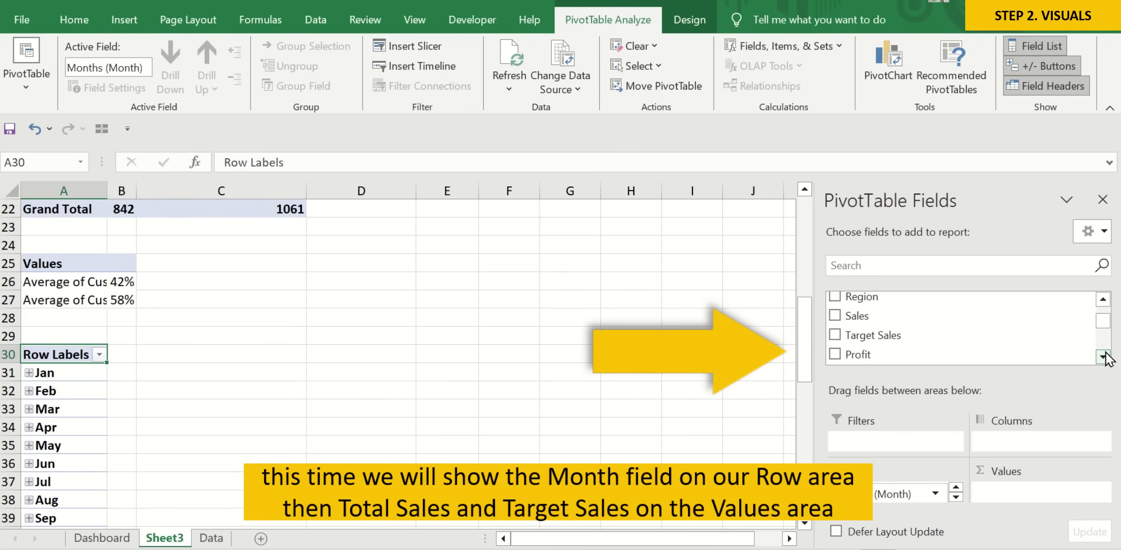
pyautogui.moveTo(872, 315); pyautogui.dragTo(1038, 494)
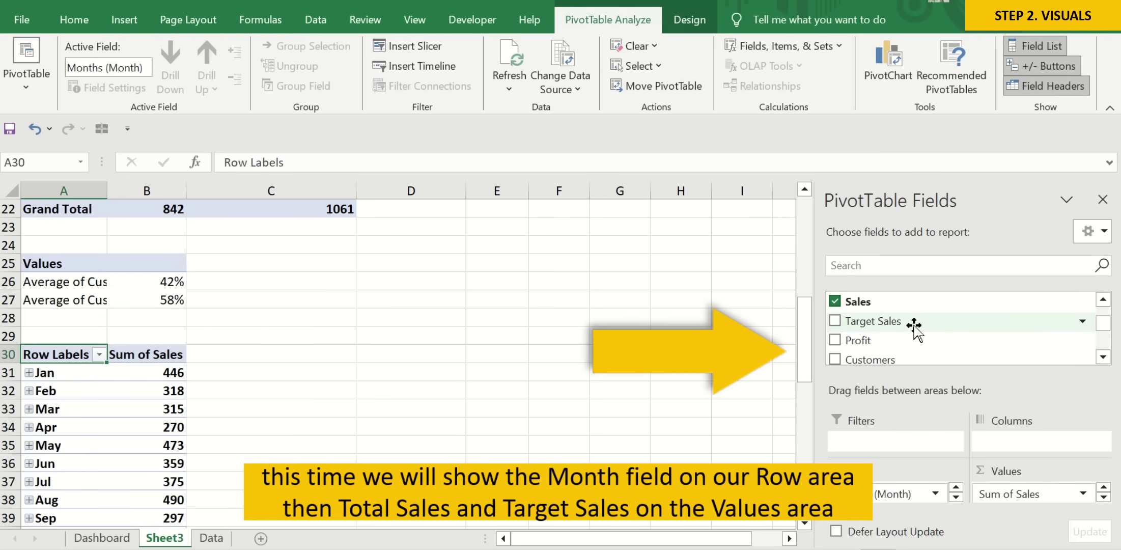
pyautogui.moveTo(860, 320)
pyautogui.mouseDown()
pyautogui.moveTo(1006, 426)
pyautogui.moveTo(1033, 499)
pyautogui.mouseUp()
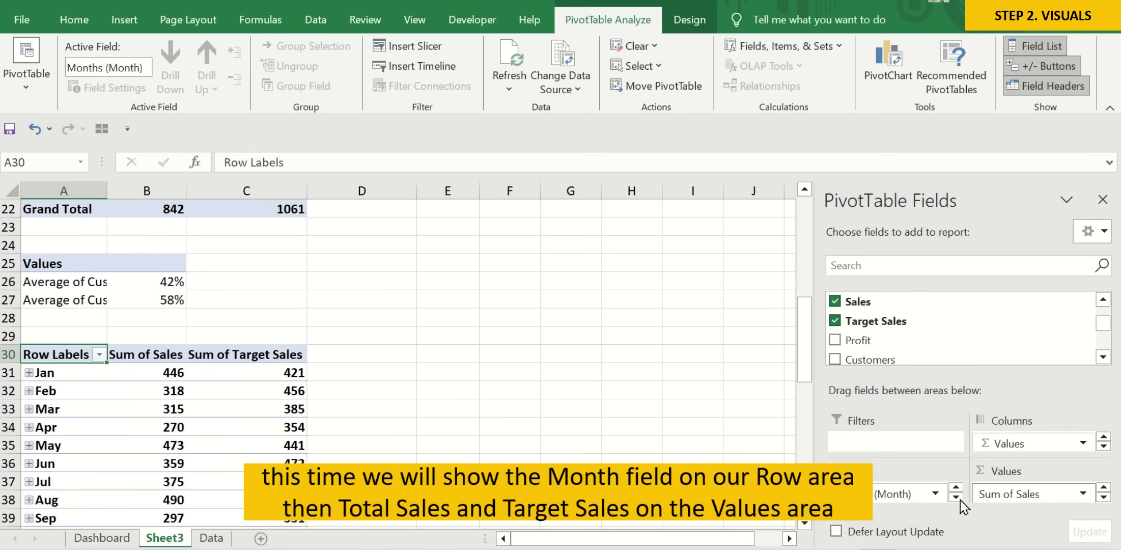
# Select the Jan–Dec sales and target figures in A31:C42.
pyautogui.moveTo(803, 361)
pyautogui.mouseDown()
pyautogui.moveTo(802, 394)
pyautogui.moveTo(763, 383)
pyautogui.mouseUp()
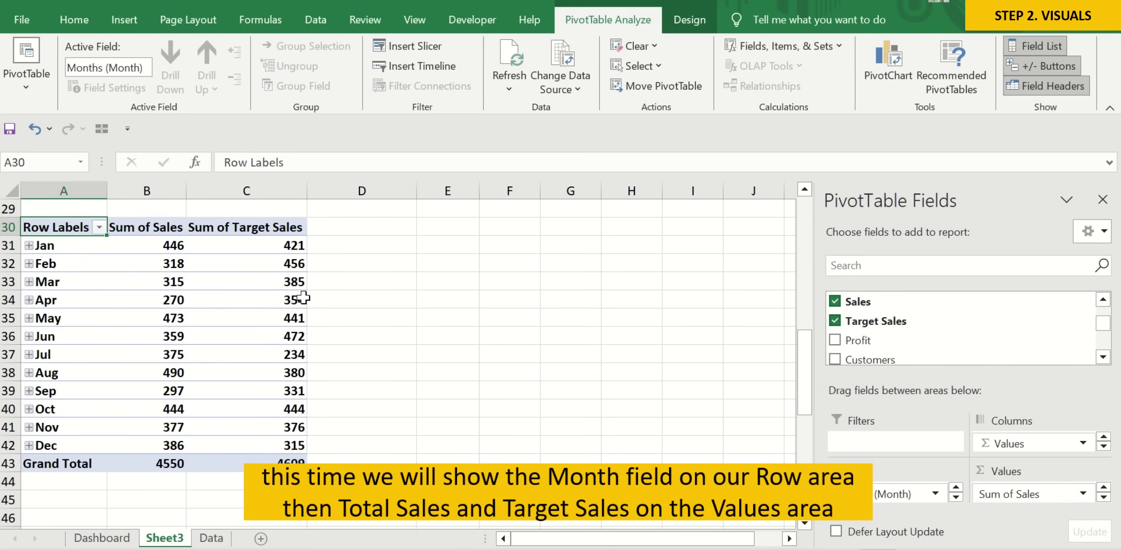
pyautogui.click(142, 294)
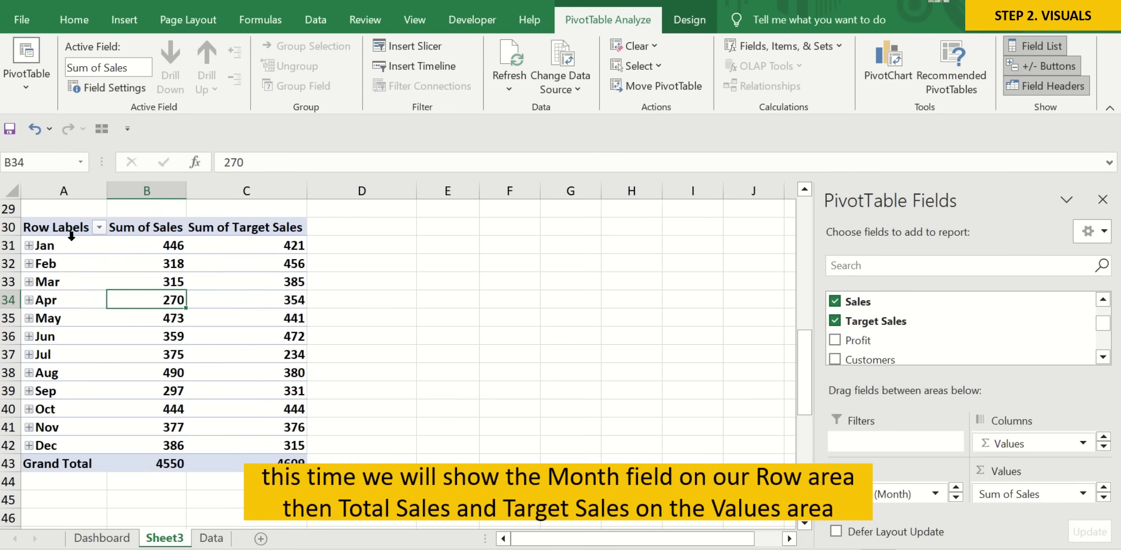
pyautogui.moveTo(69, 248); pyautogui.dragTo(296, 439)
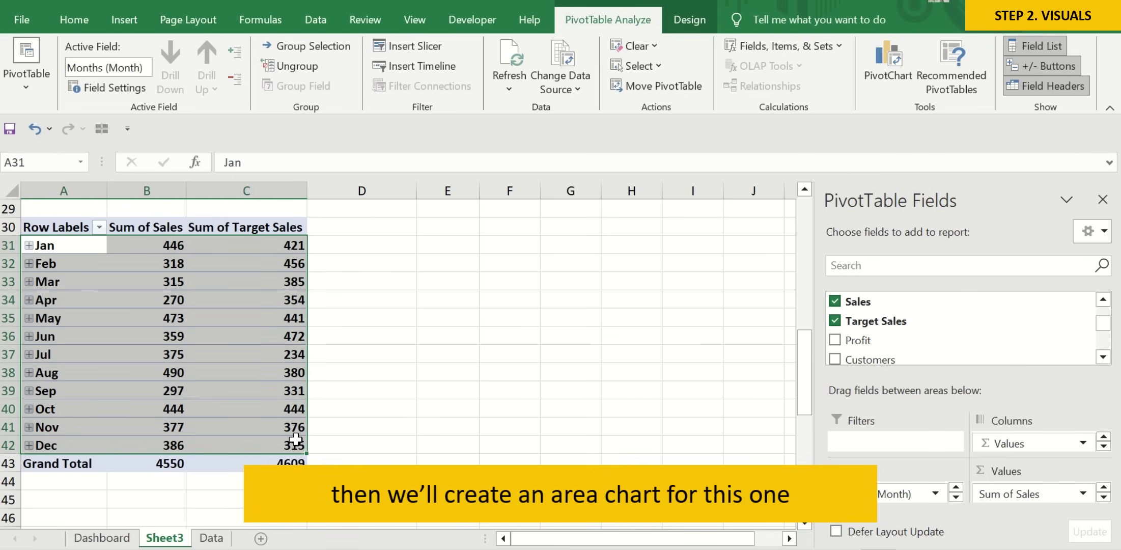
# Insert a Stacked Area chart of monthly Sum of Sales and Sum of Target Sales.
pyautogui.click(125, 23)
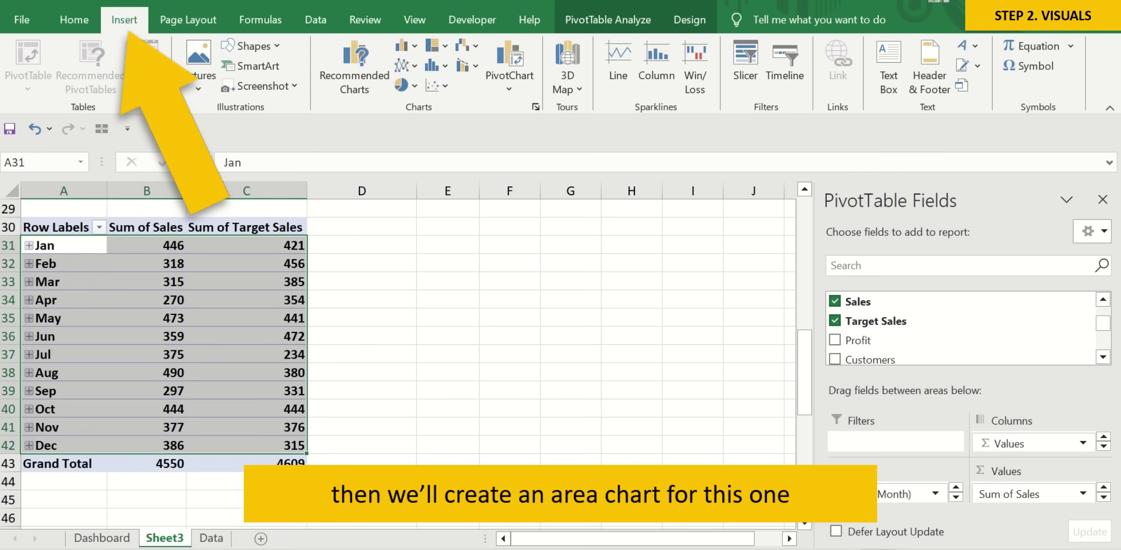
pyautogui.click(536, 107)
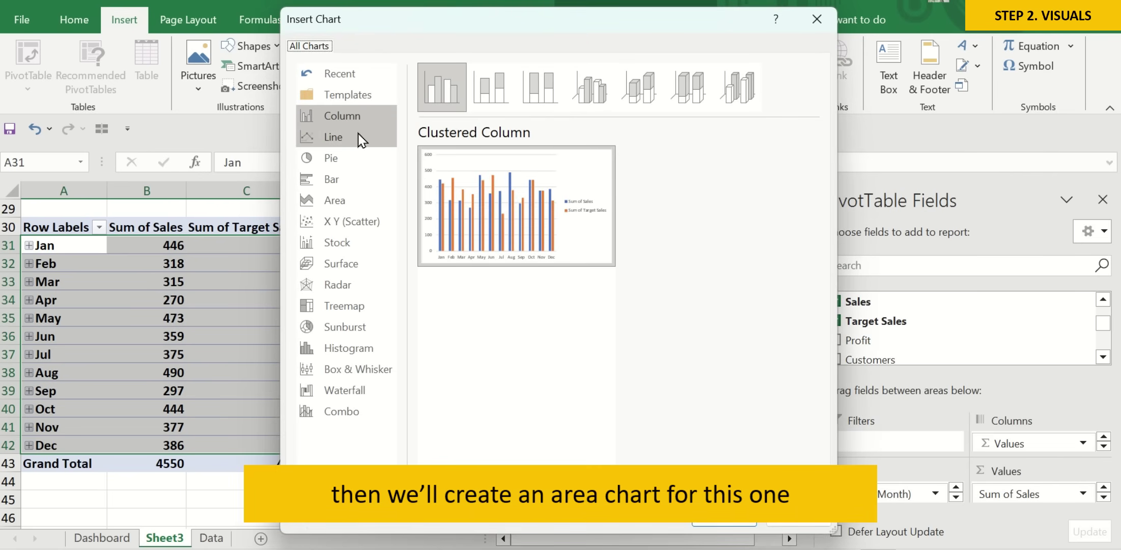
pyautogui.click(376, 201)
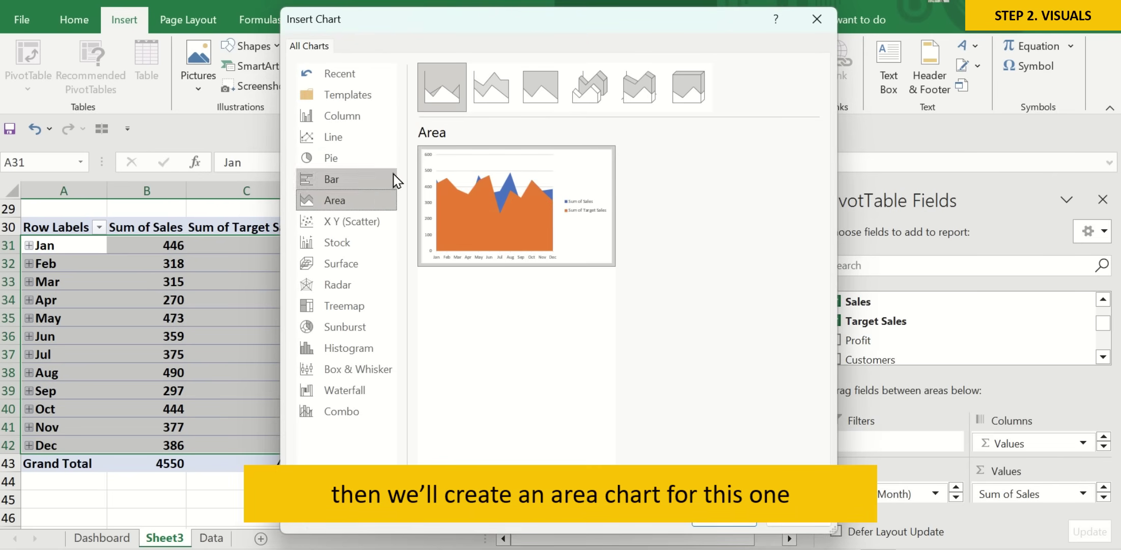
pyautogui.click(496, 94)
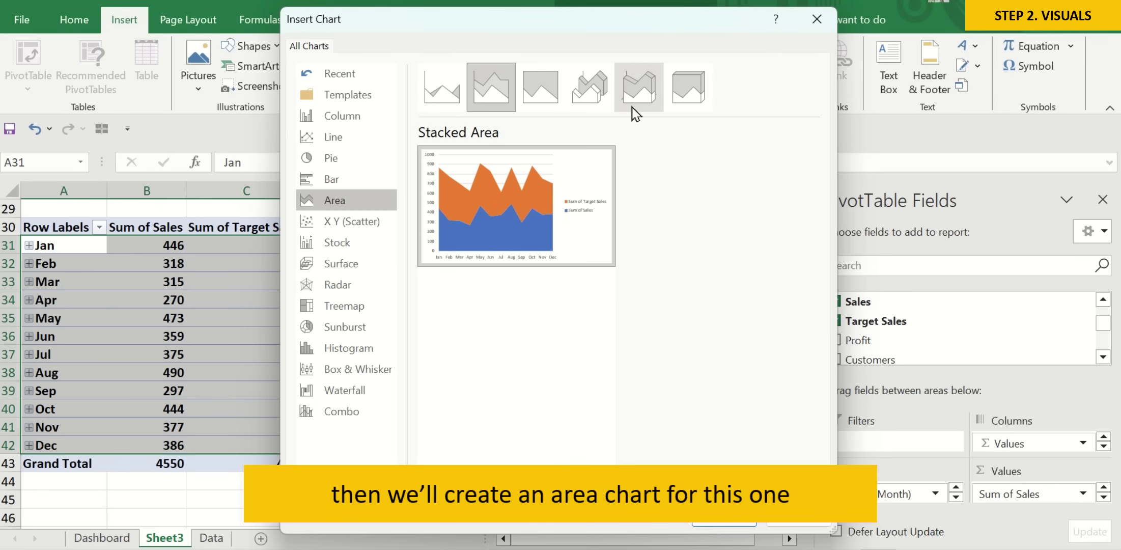
pyautogui.click(752, 524)
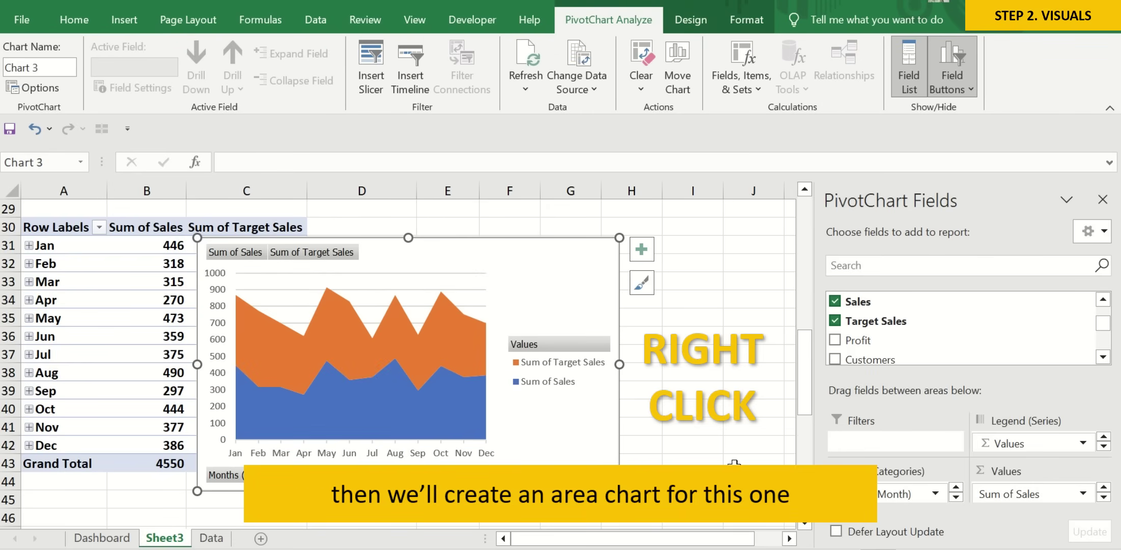
# Cut the area chart from Sheet3 and paste it onto the Dashboard's Monthly Sales vs Target box.
pyautogui.rightClick(620, 301)
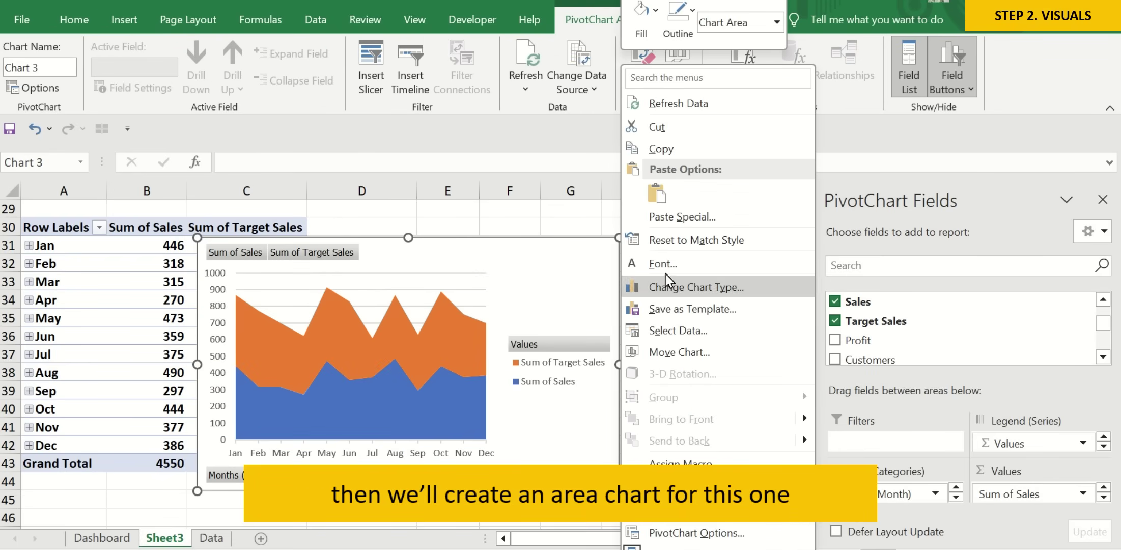
pyautogui.click(657, 128)
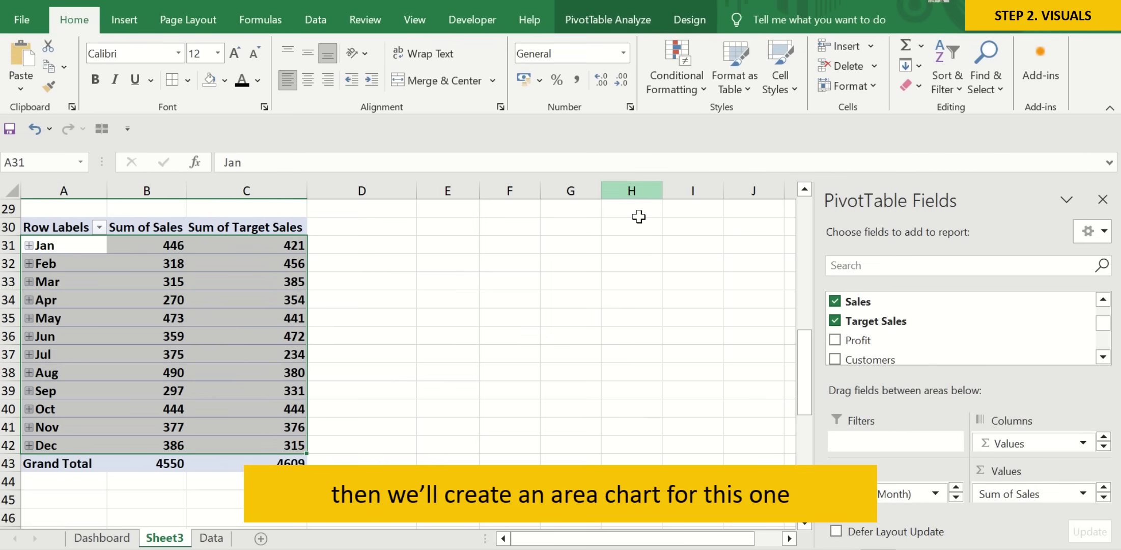
pyautogui.click(102, 538)
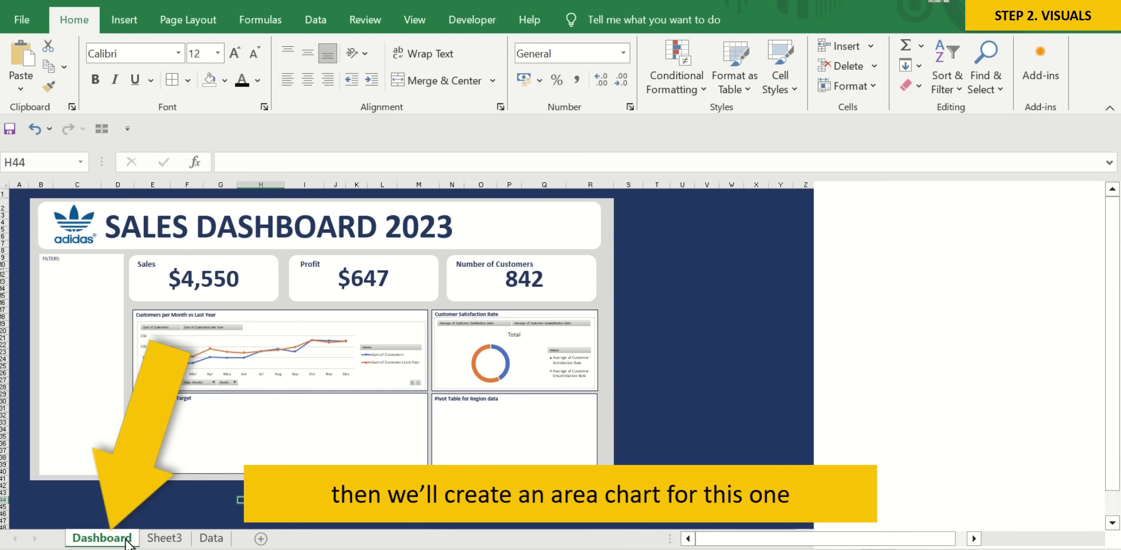
pyautogui.click(328, 437)
pyautogui.rightClick(327, 438)
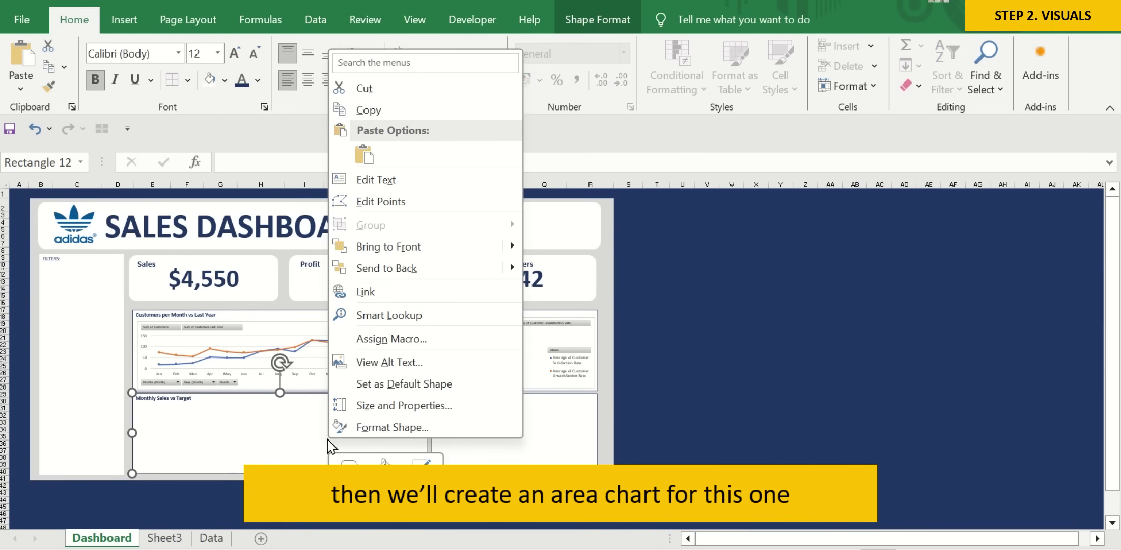
pyautogui.click(364, 155)
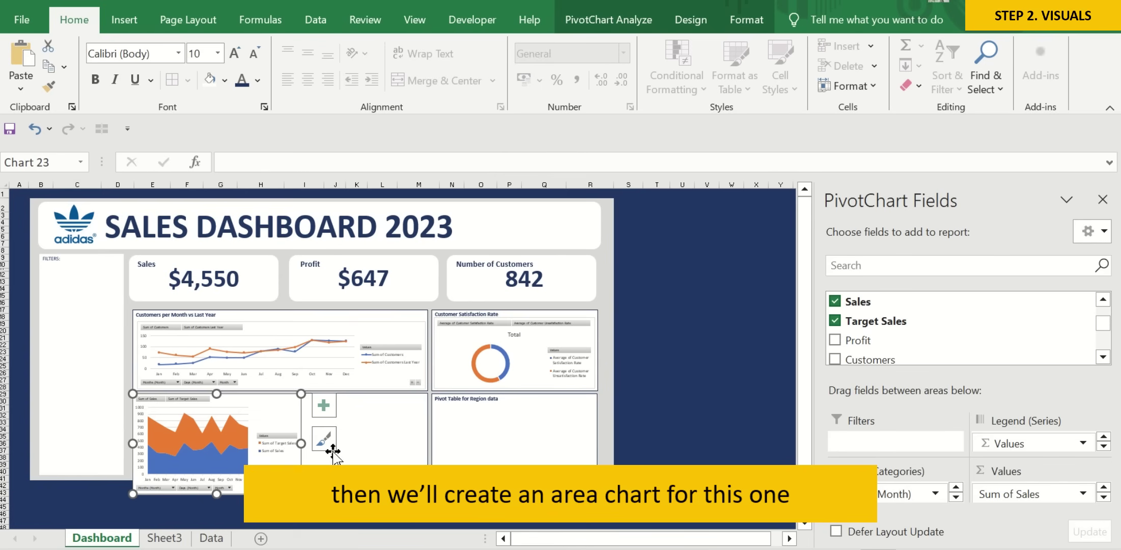
# Resize the area chart to fit the box width and sit below its title.
pyautogui.moveTo(301, 443); pyautogui.dragTo(425, 453)
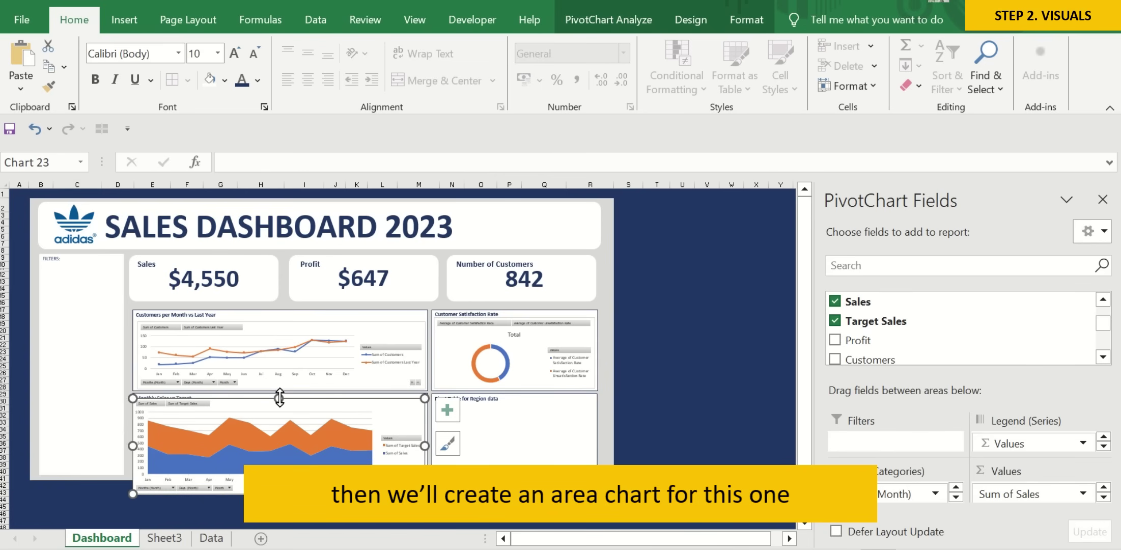
pyautogui.moveTo(281, 395); pyautogui.dragTo(278, 402)
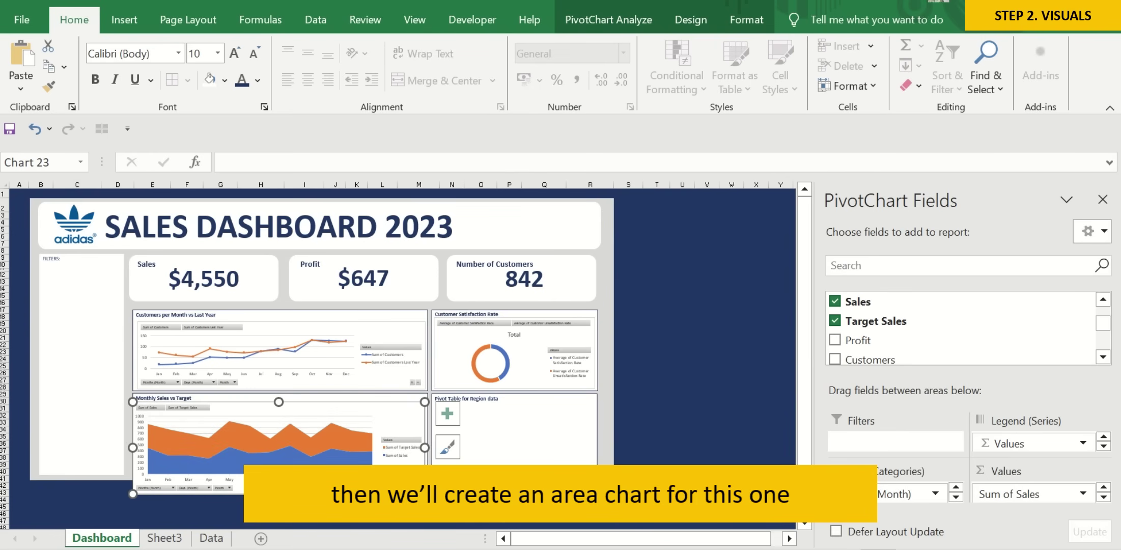
pyautogui.moveTo(278, 493); pyautogui.dragTo(274, 464)
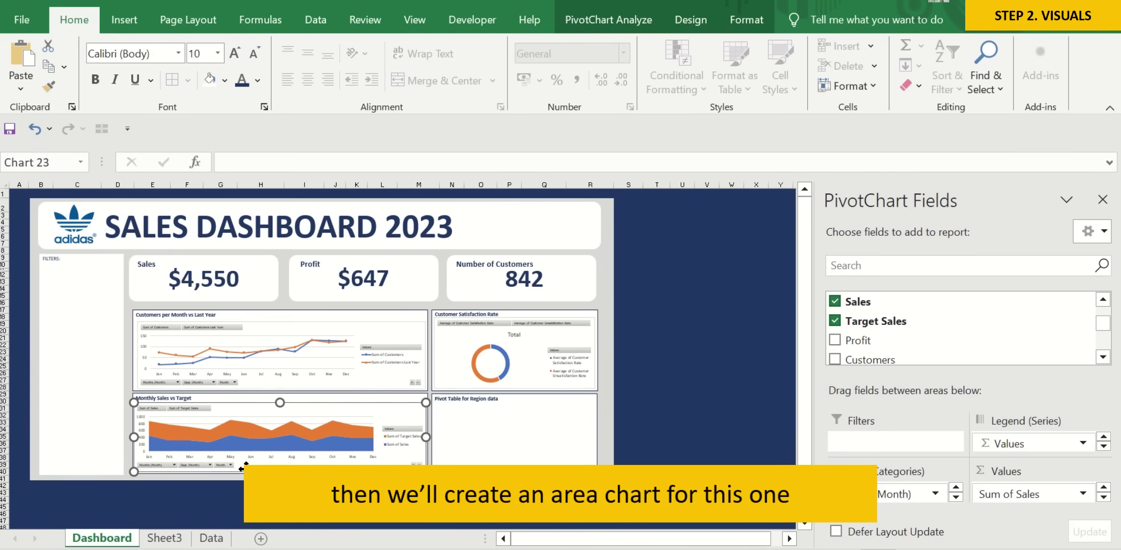
pyautogui.click(682, 472)
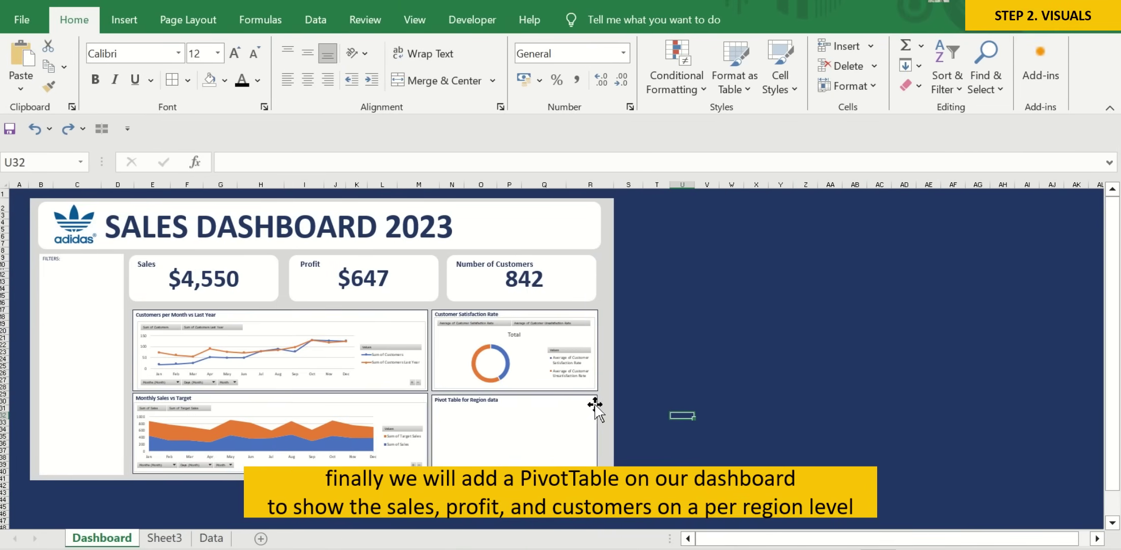
pyautogui.click(579, 435)
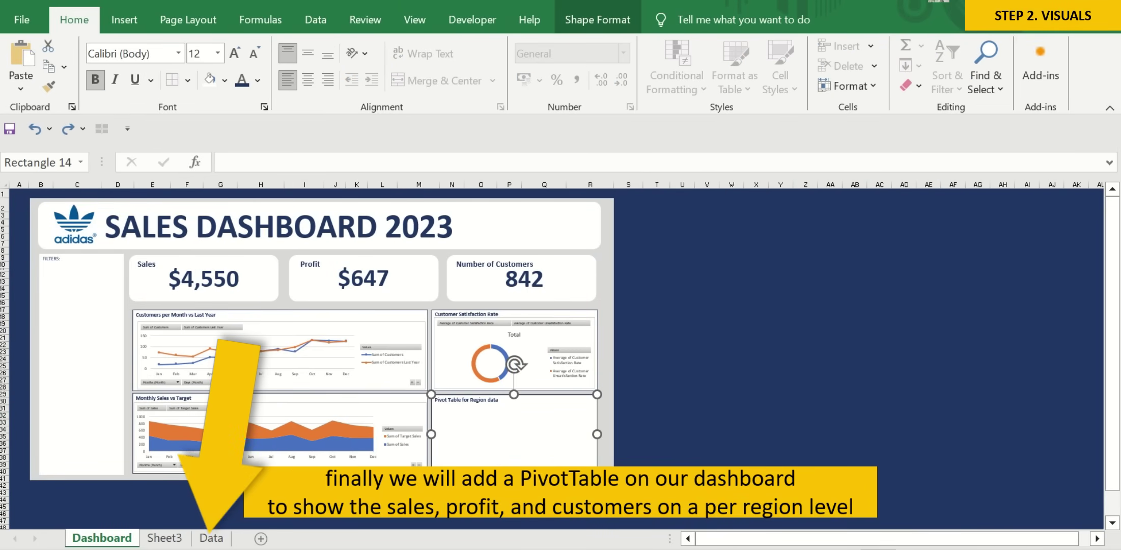
# Insert a PivotTable from the Data sheet's table, placed on the Dashboard sheet at cell T29.
pyautogui.click(208, 540)
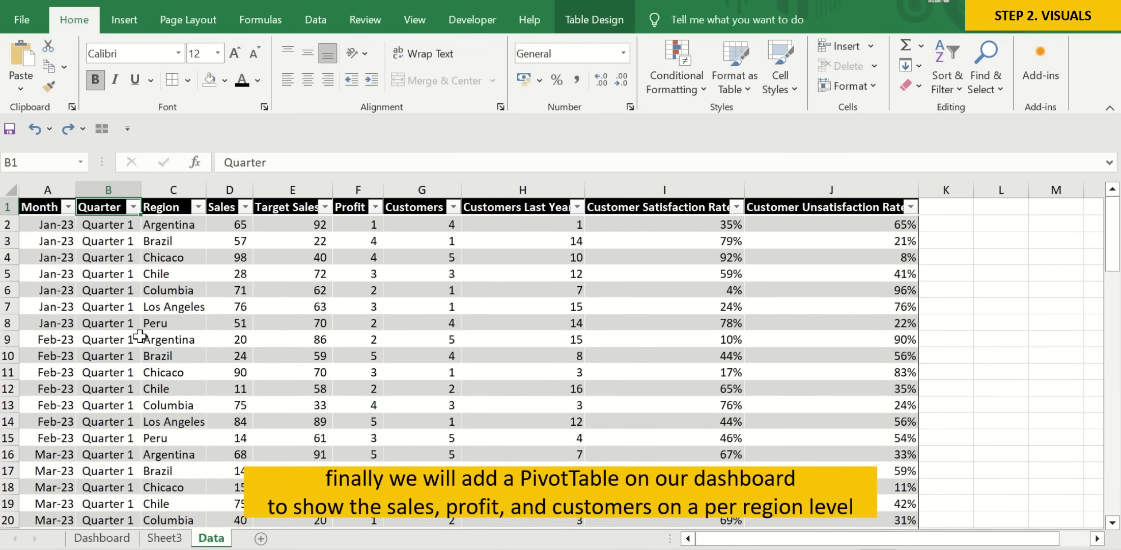
pyautogui.press('Down')
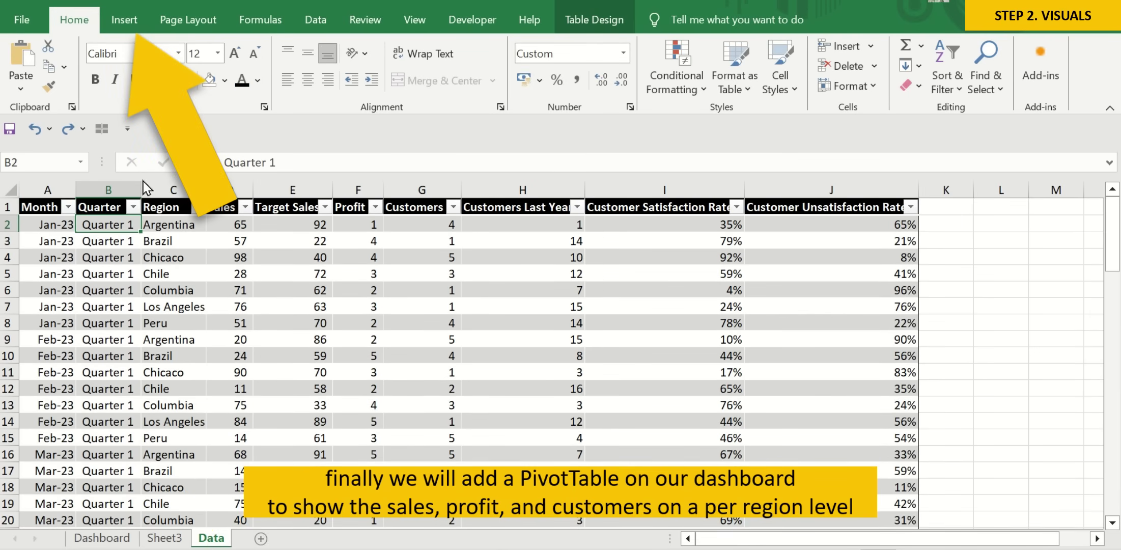
pyautogui.click(134, 21)
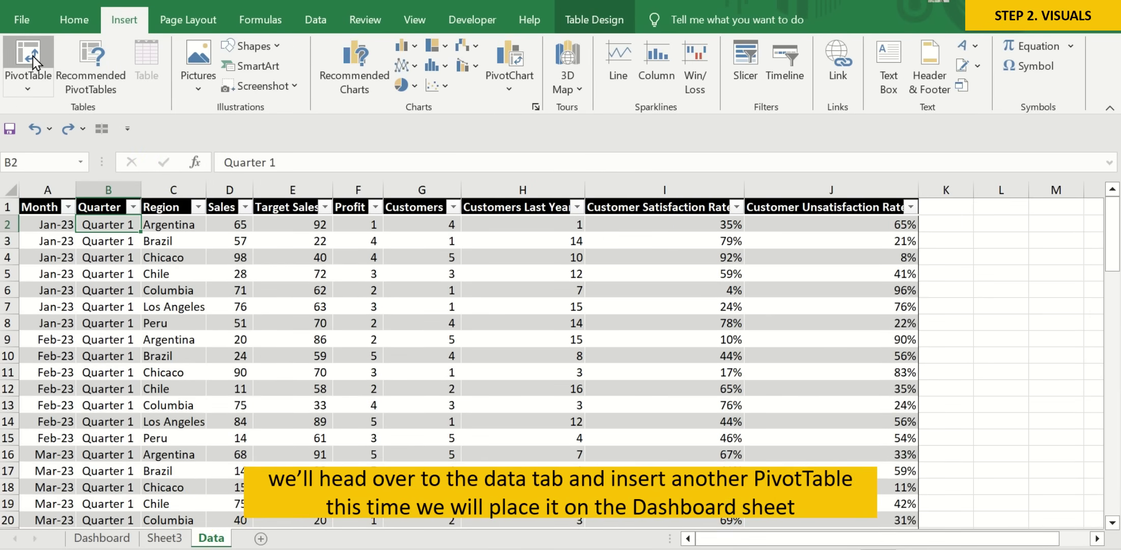
pyautogui.click(30, 56)
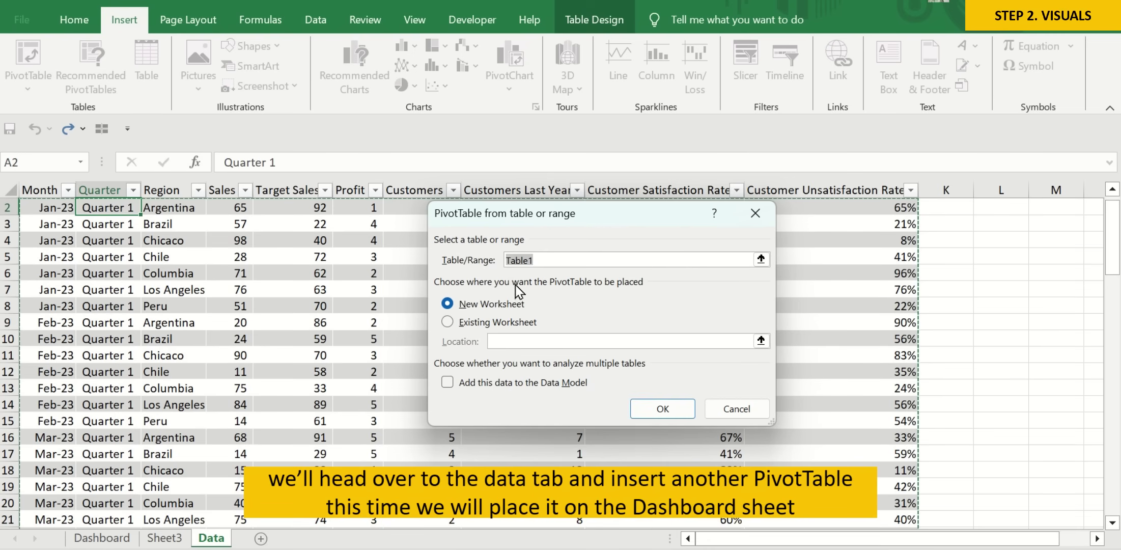
pyautogui.click(447, 322)
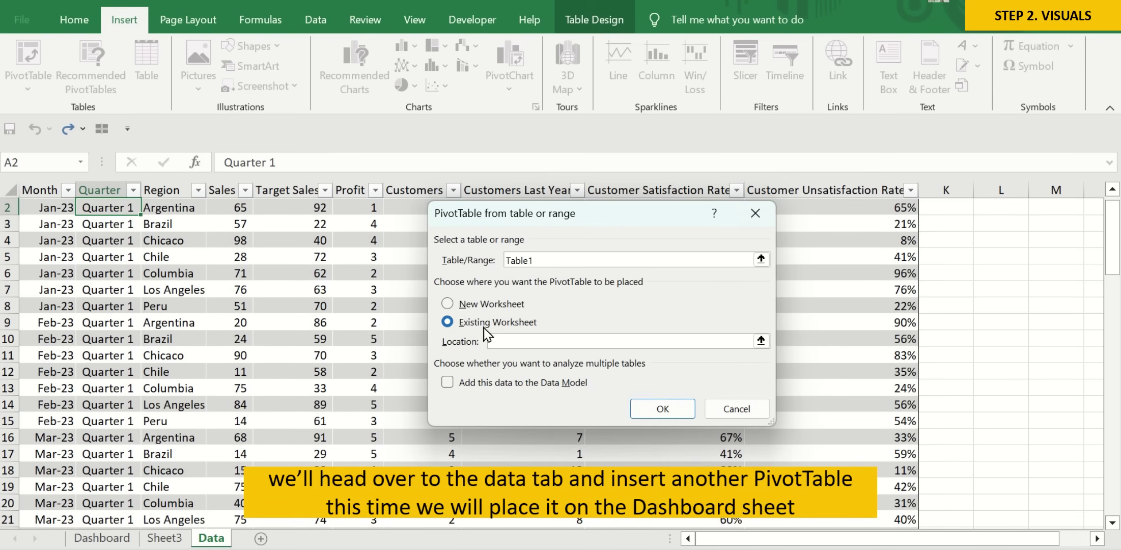
pyautogui.click(502, 342)
pyautogui.click(761, 340)
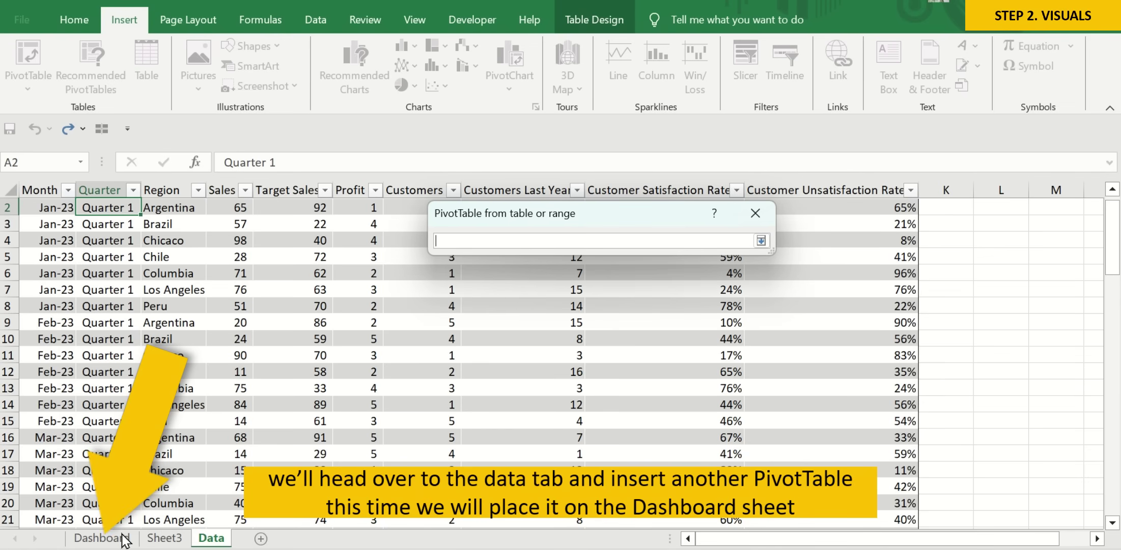
pyautogui.click(102, 538)
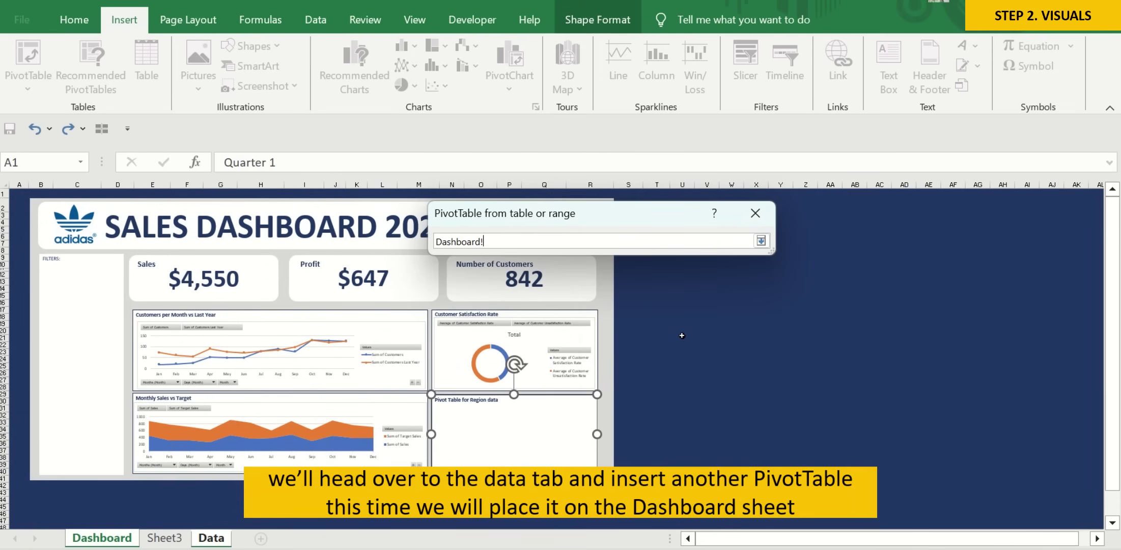
pyautogui.click(659, 394)
pyautogui.click(760, 241)
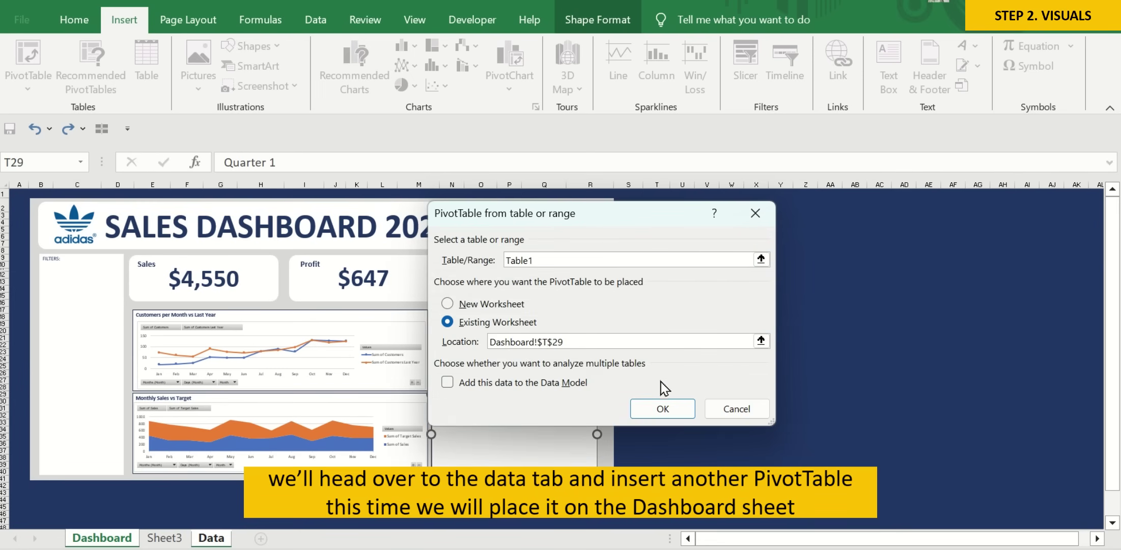
pyautogui.click(663, 409)
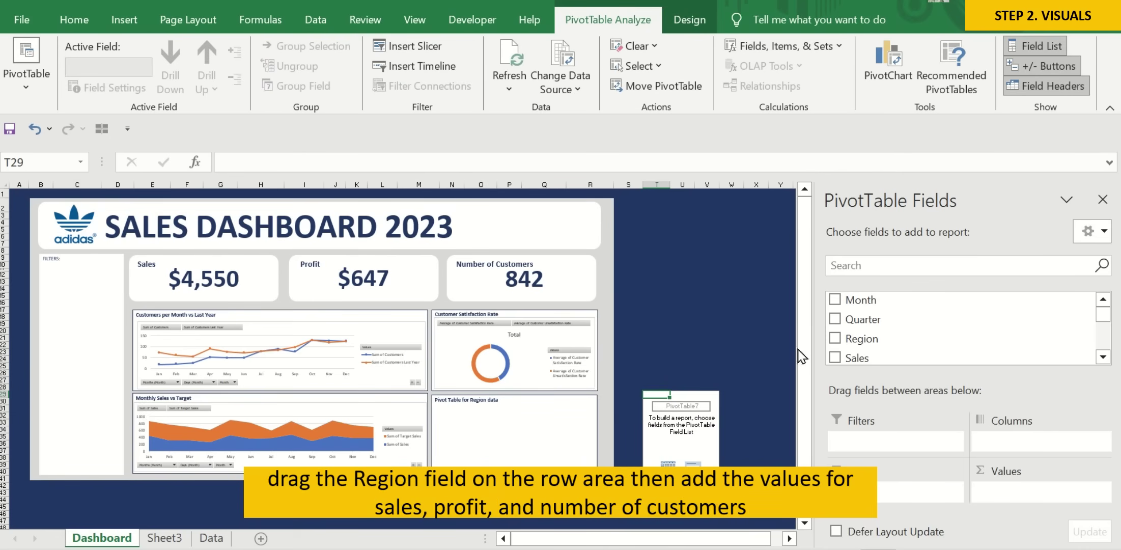
# Build the region PivotTable with Sum of Sales, Profit and Customers, then close the field list.
pyautogui.moveTo(906, 339); pyautogui.dragTo(909, 502)
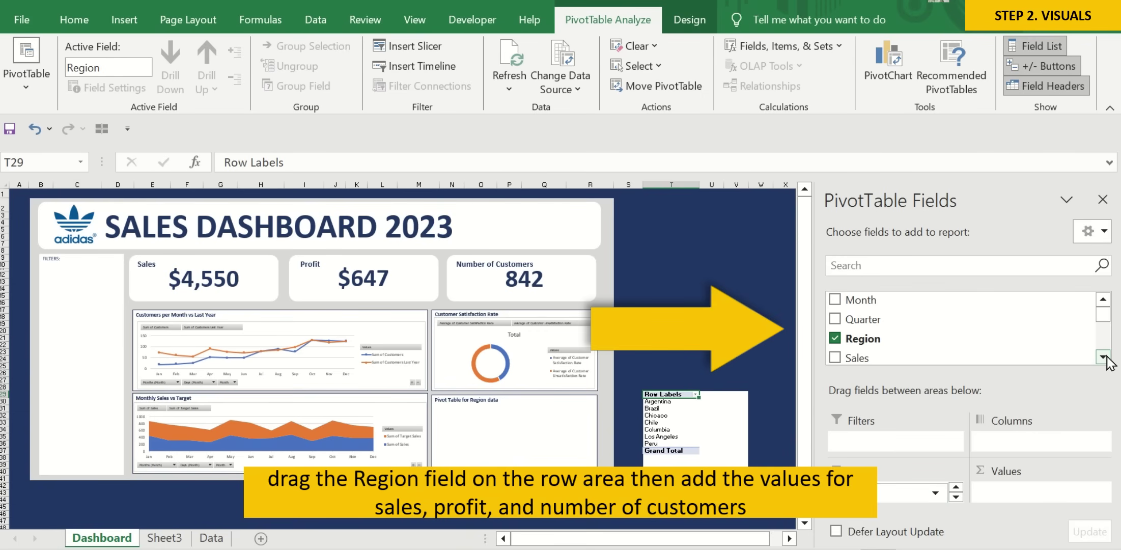
pyautogui.click(1103, 357)
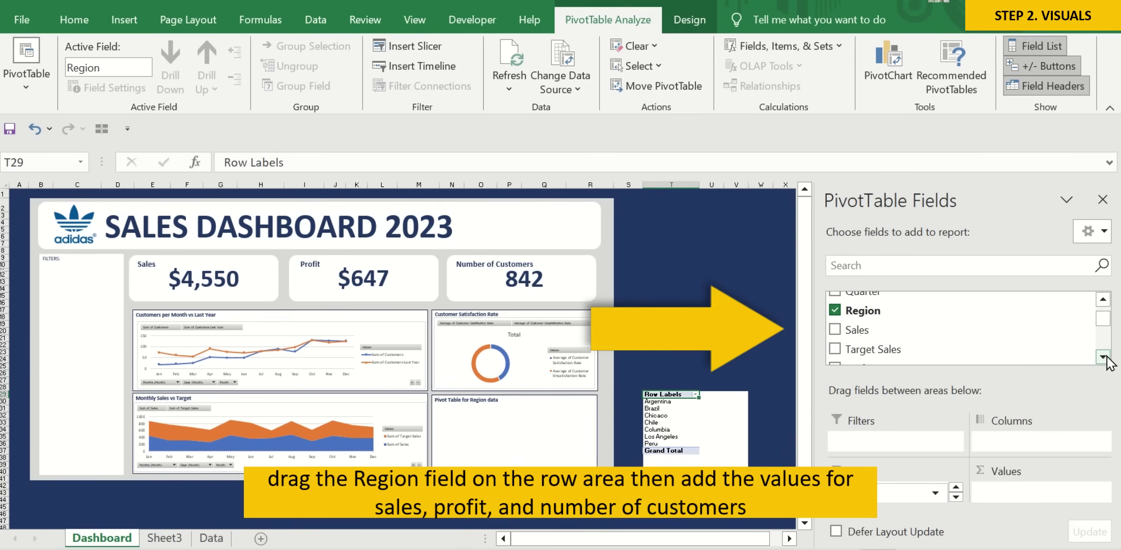
pyautogui.click(835, 330)
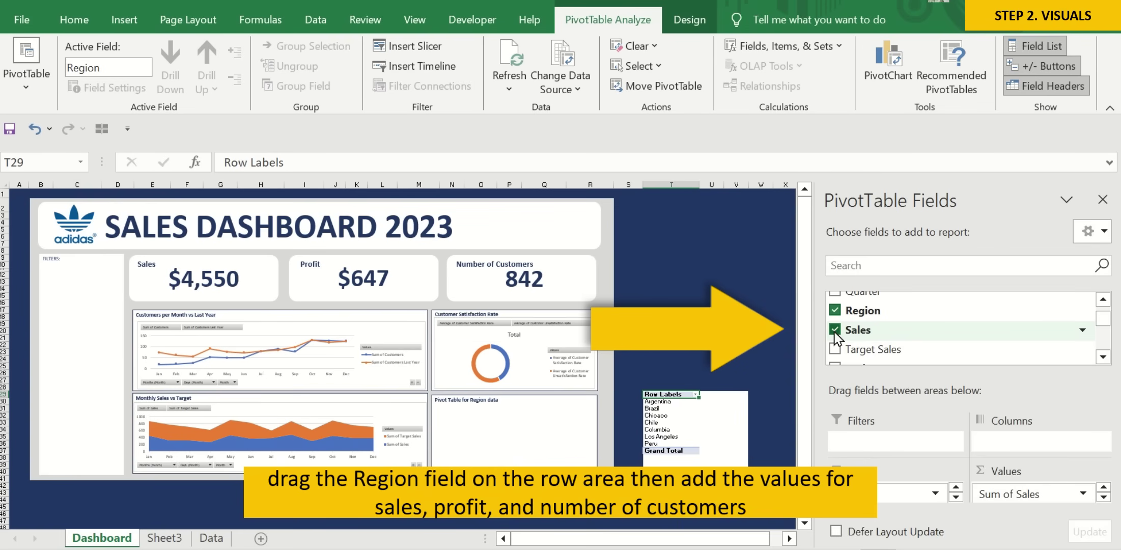
pyautogui.click(1103, 365)
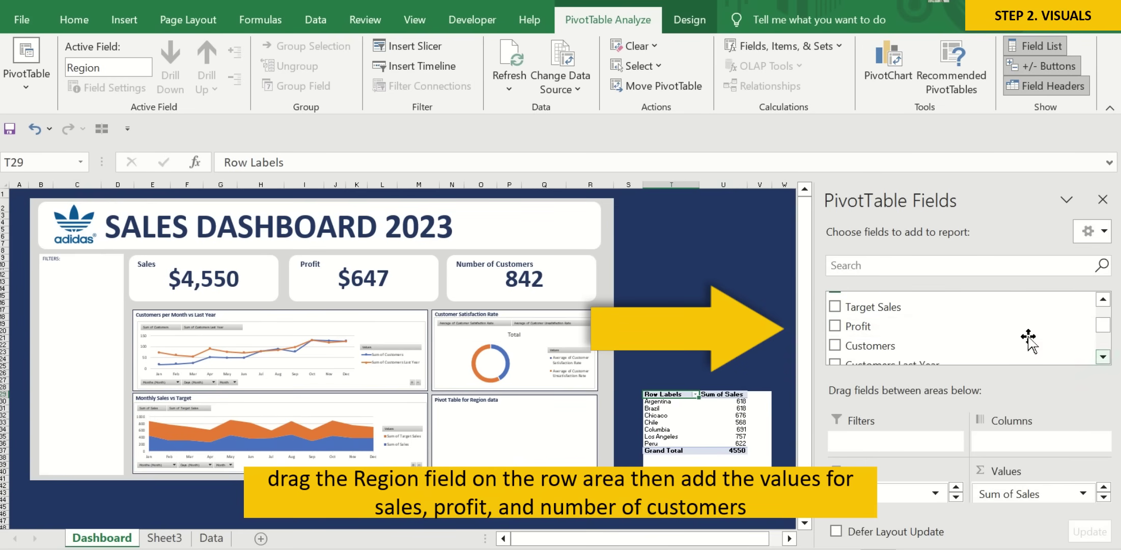
pyautogui.click(835, 326)
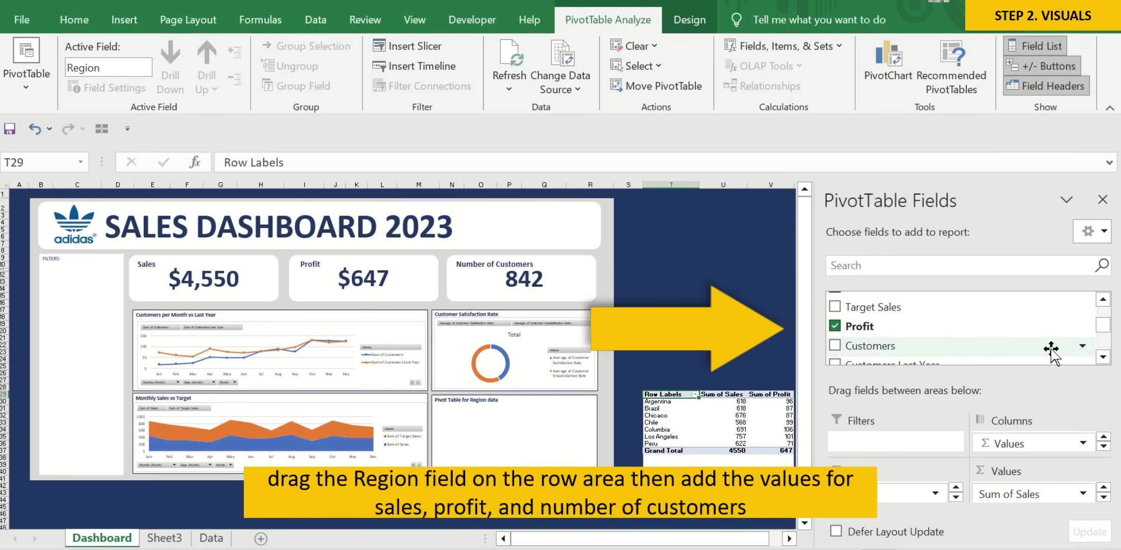
pyautogui.click(835, 346)
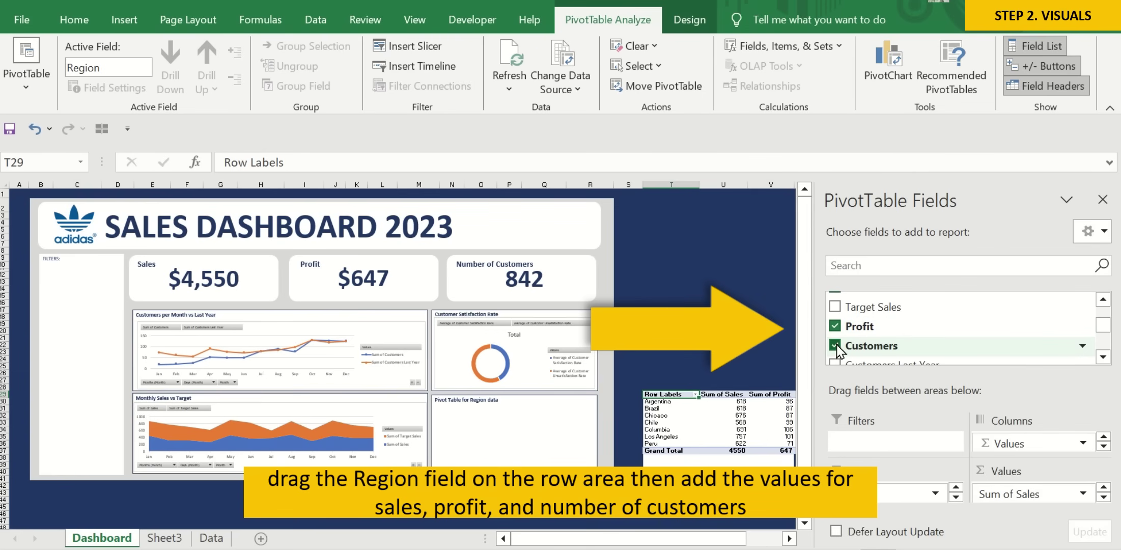
pyautogui.click(1102, 200)
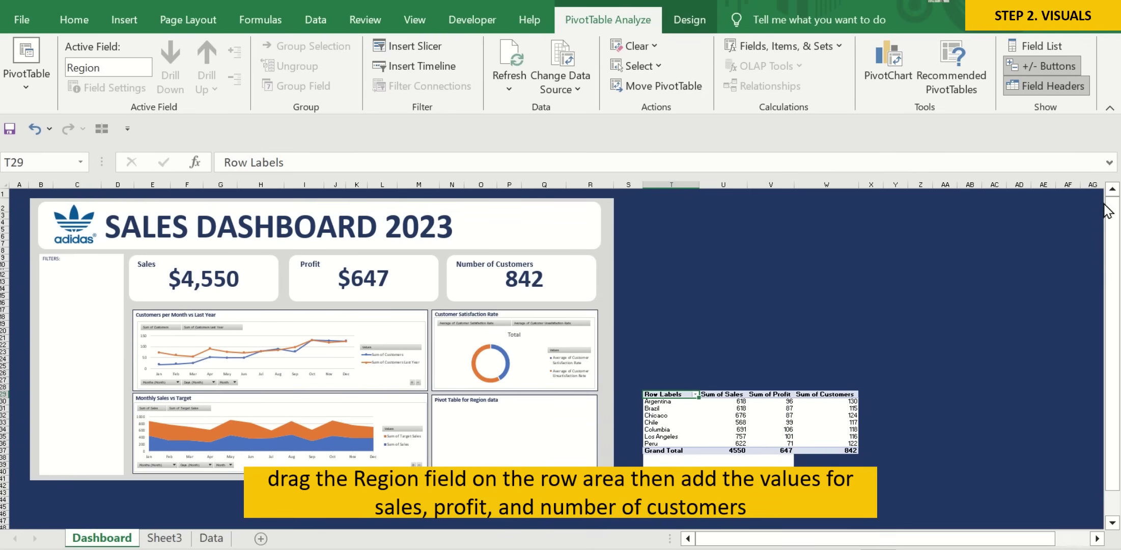
pyautogui.click(723, 485)
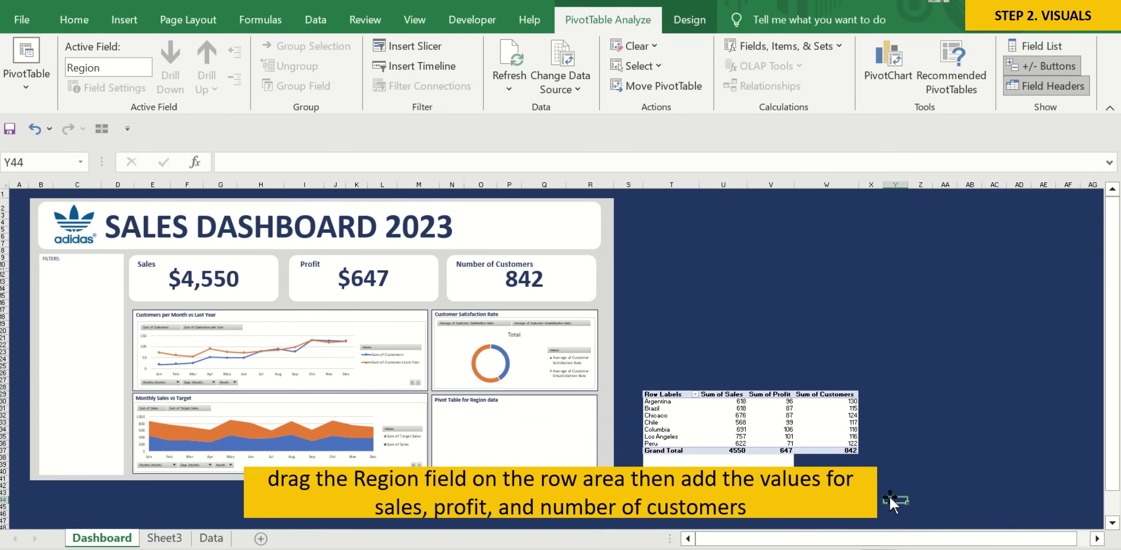
# Move the 'Pivot Table for Region data' title box above the region PivotTable.
pyautogui.click(560, 449)
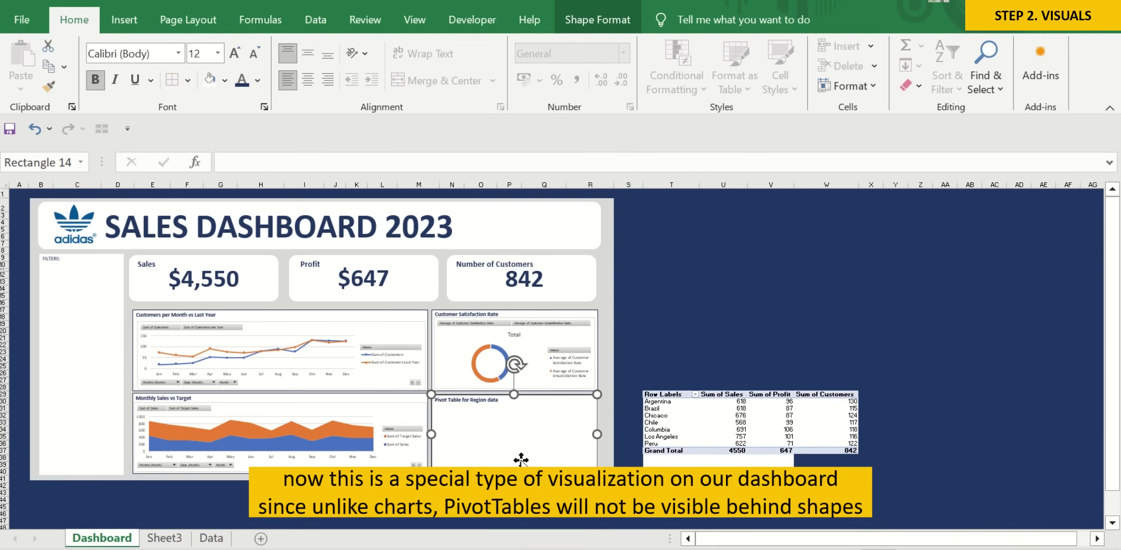
pyautogui.moveTo(521, 459); pyautogui.dragTo(730, 369)
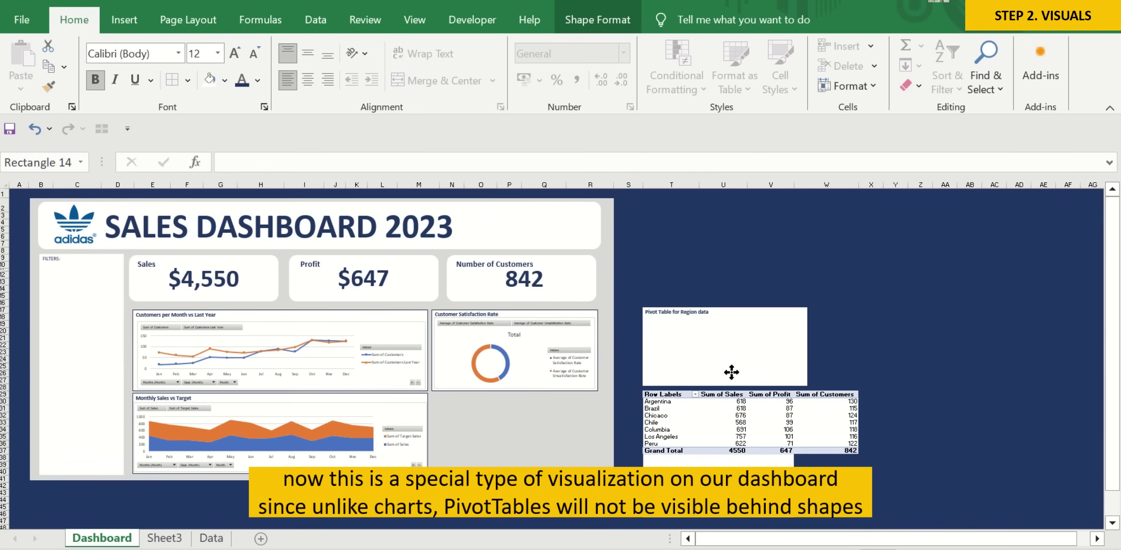
pyautogui.moveTo(730, 368); pyautogui.dragTo(732, 370)
# Narrow the dashboard's large background panel so it ends near column M.
pyautogui.click(544, 478)
pyautogui.click(544, 465)
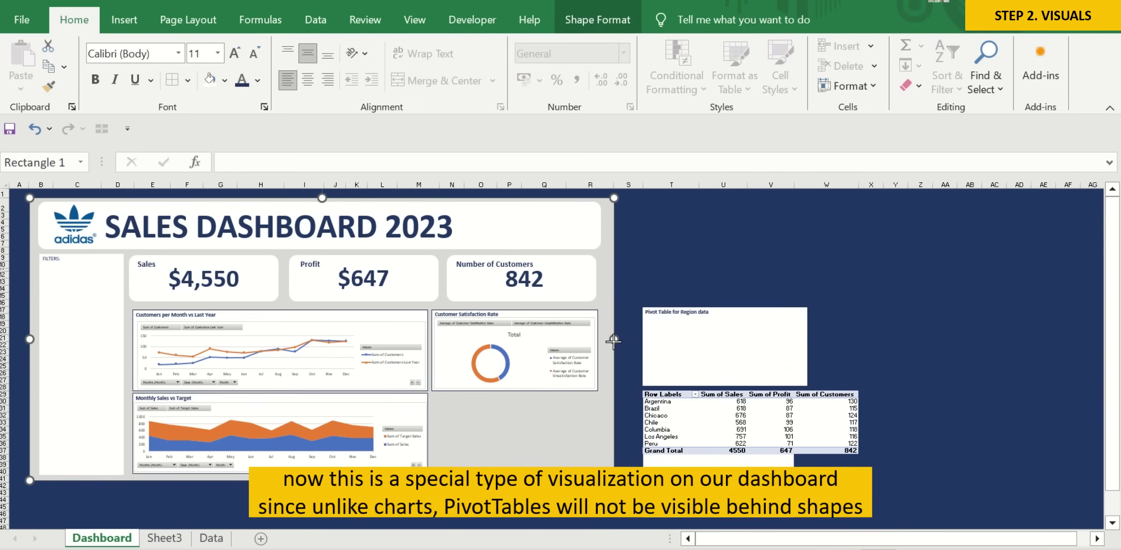
pyautogui.moveTo(614, 340); pyautogui.dragTo(432, 335)
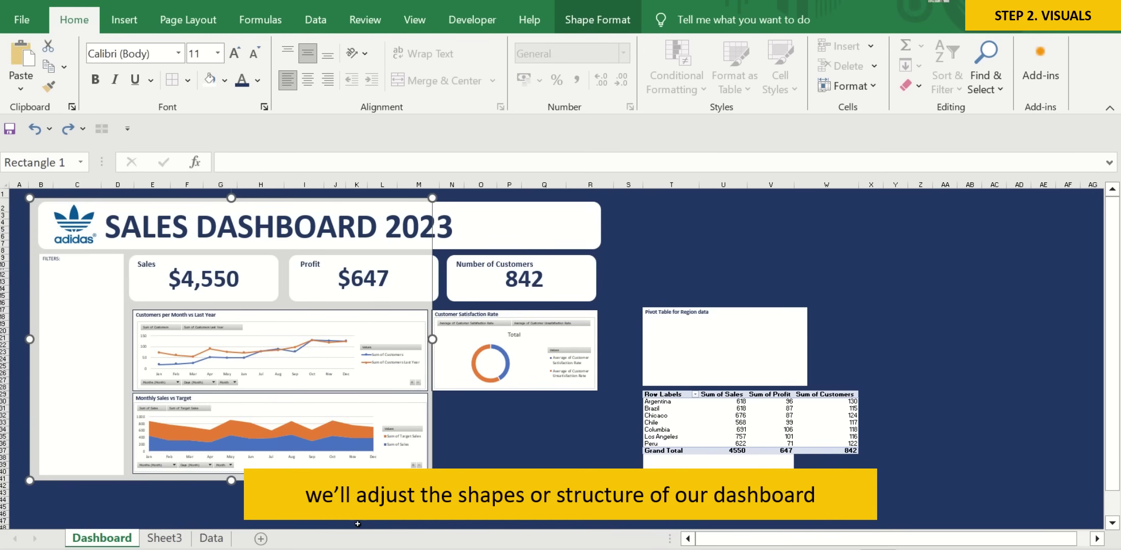
# Give cells M2:R39 a light grey fill.
pyautogui.click(669, 192)
pyautogui.press('Left')
pyautogui.press('Left')
pyautogui.press('Left')
pyautogui.press('Left')
pyautogui.press('Left')
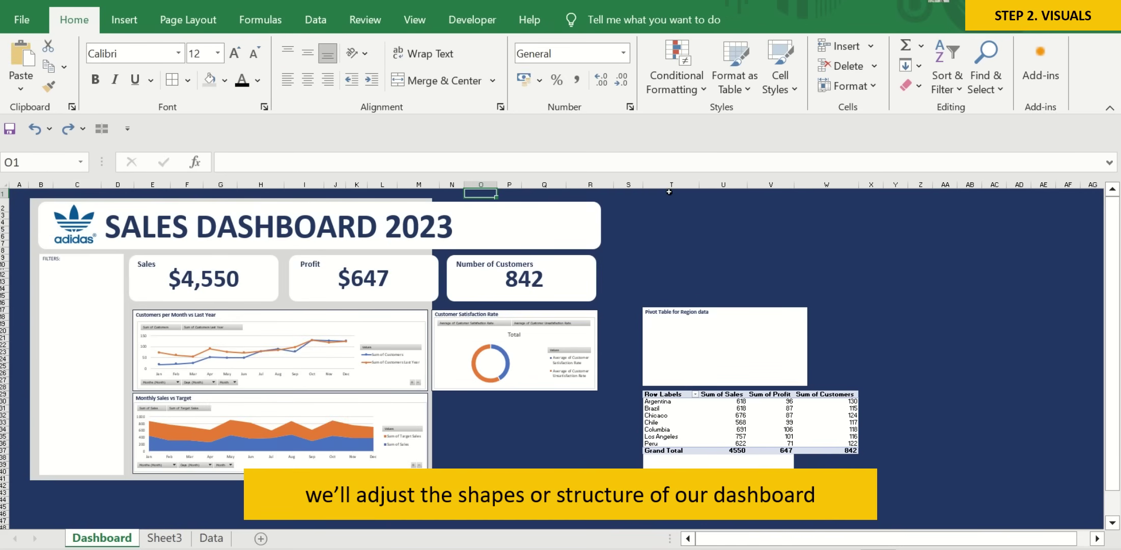
pyautogui.press('Left')
pyautogui.press('Left')
pyautogui.press('Down')
pyautogui.hotkey('shift', 'Right')
pyautogui.hotkey('shift', 'Right')
pyautogui.hotkey('shift', 'Right')
pyautogui.hotkey('shift', 'Right')
pyautogui.hotkey('shift', 'Right')
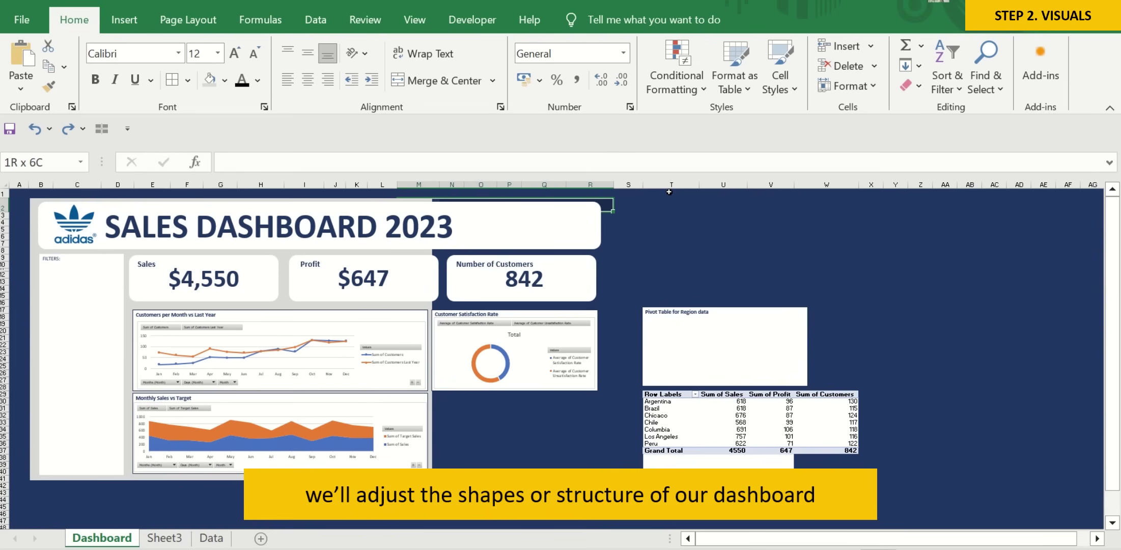
pyautogui.hotkey('shift', 'Right')
pyautogui.hotkey('shift', 'Left')
pyautogui.hotkey('shift', 'Down')
pyautogui.hotkey('shift', 'Down')
pyautogui.hotkey('shift', 'Down')
pyautogui.hotkey('shift', 'Down')
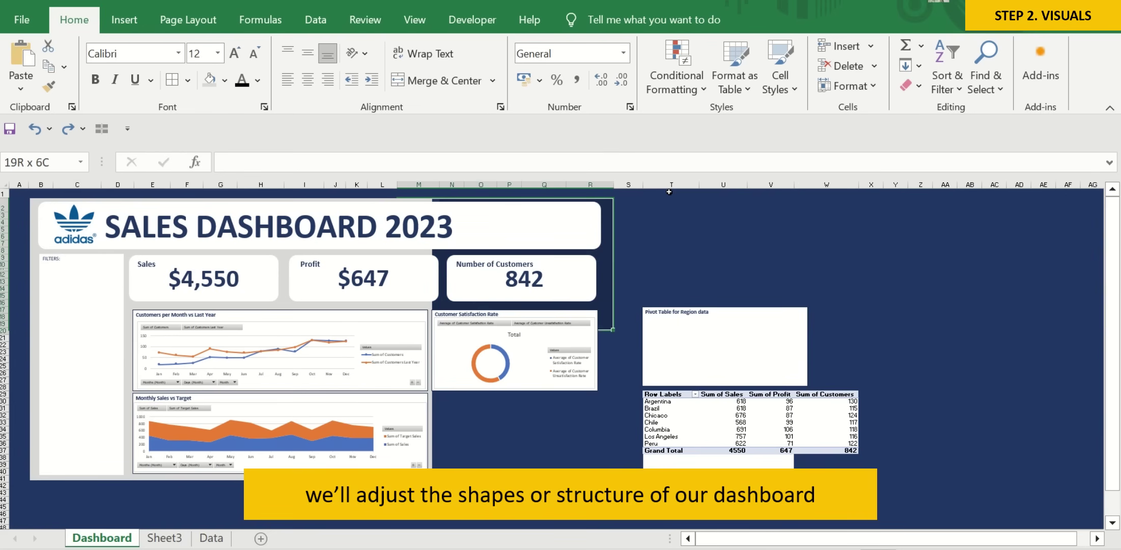
pyautogui.hotkey('shift', 'Down')
pyautogui.hotkey('shift', 'Down')
pyautogui.hotkey('shift', 'Down')
pyautogui.hotkey('shift', 'Down')
pyautogui.hotkey('shift', 'Down')
pyautogui.hotkey('shift', 'Down')
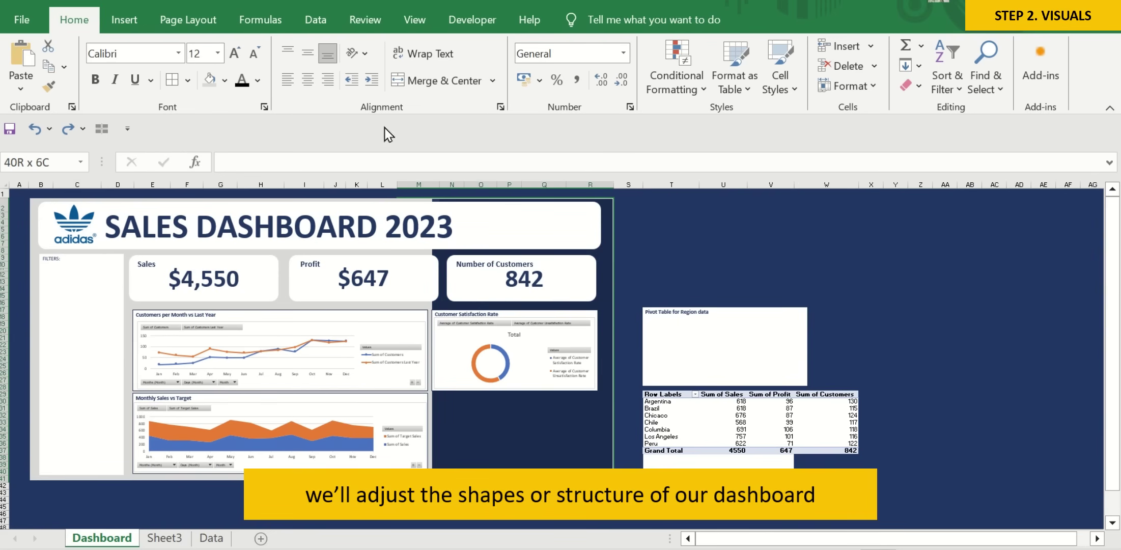
pyautogui.click(225, 80)
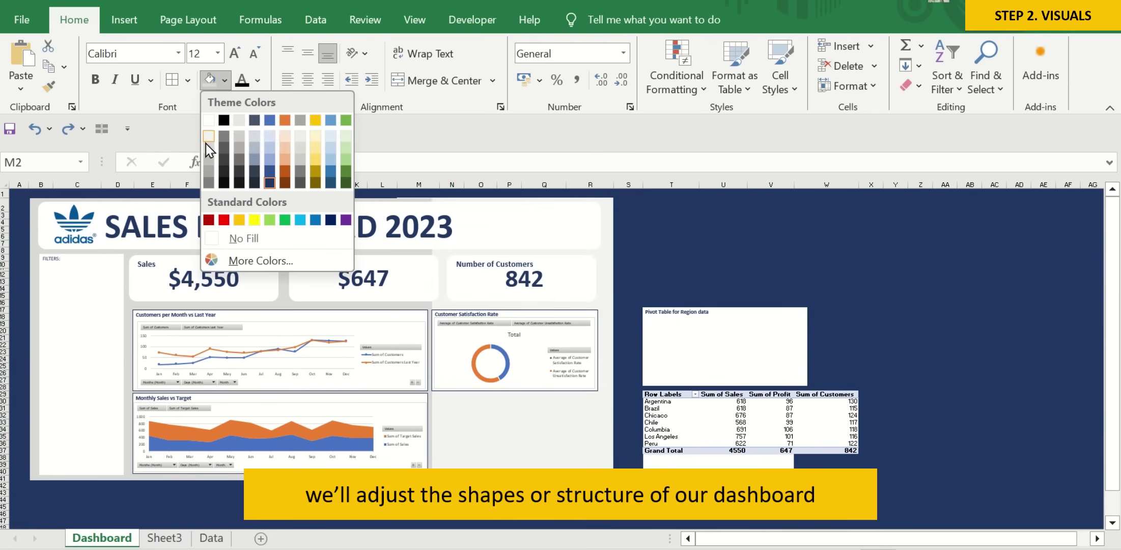
pyautogui.click(207, 138)
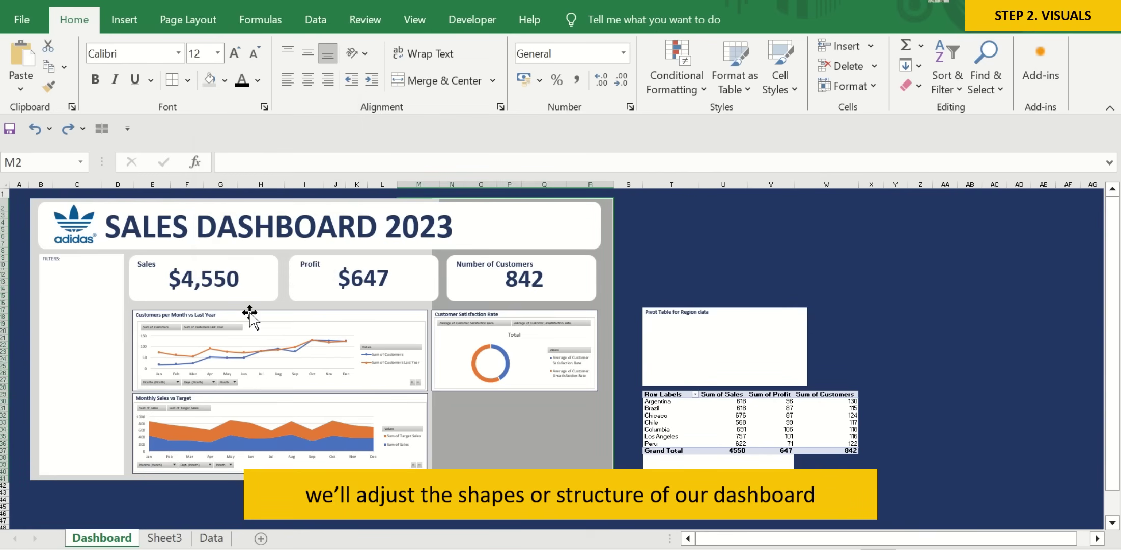
# Move the dashboard background panel's bottom edge down slightly.
pyautogui.click(65, 511)
pyautogui.click(34, 471)
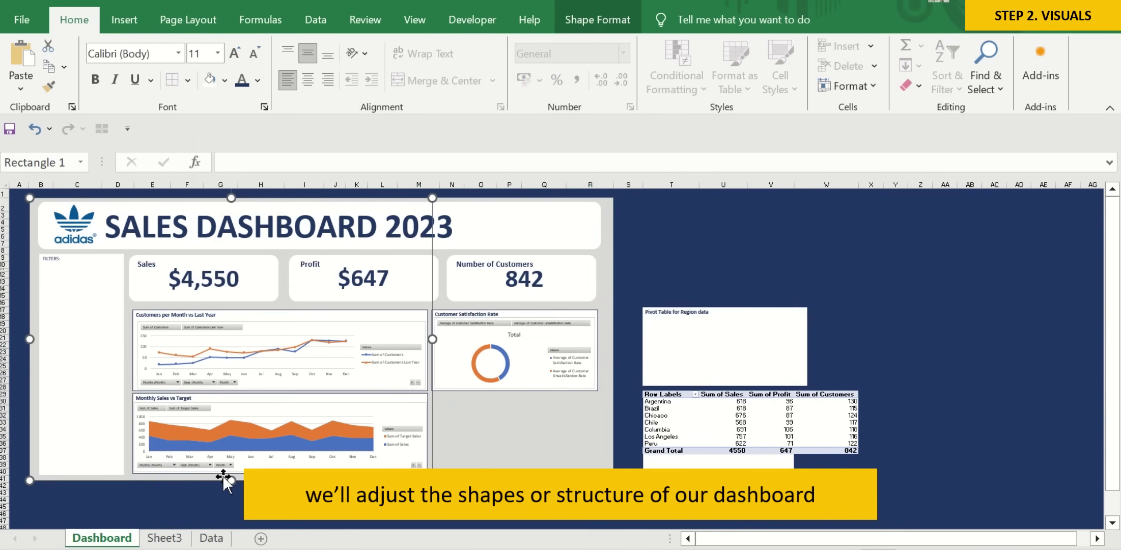
pyautogui.moveTo(230, 479); pyautogui.dragTo(230, 481)
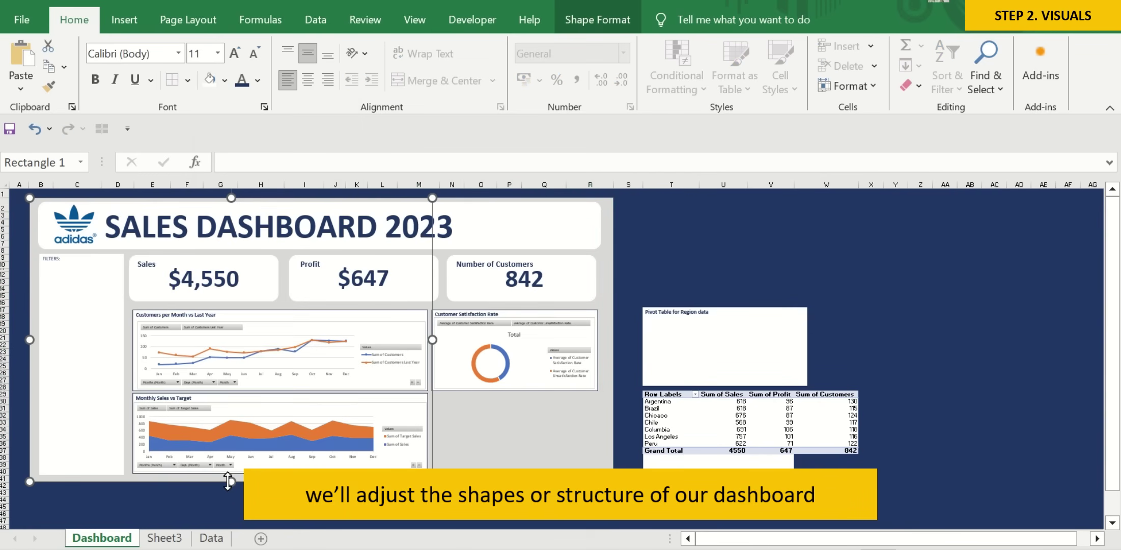
pyautogui.click(233, 512)
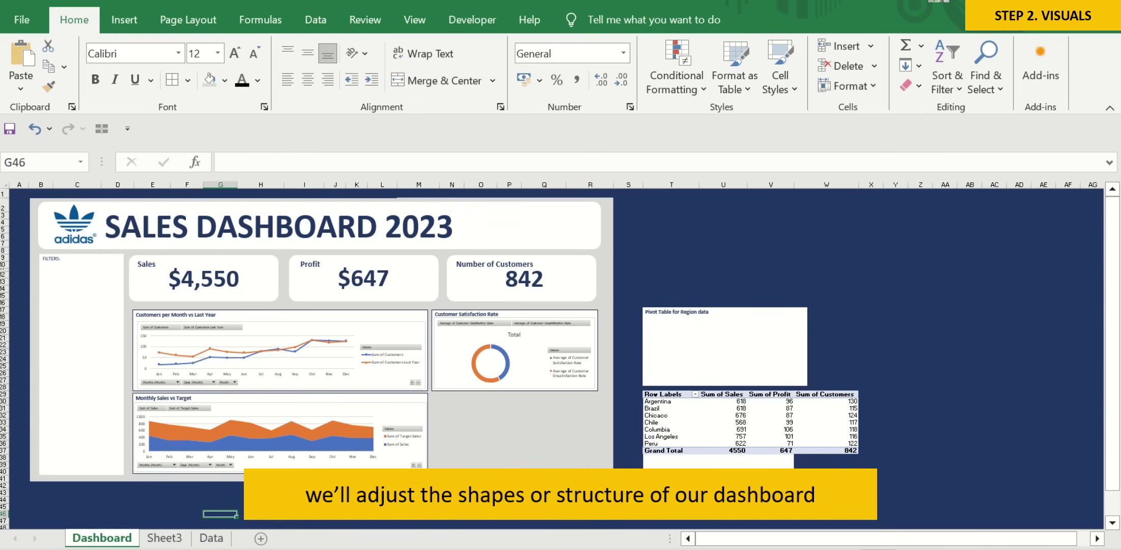
pyautogui.click(34, 471)
pyautogui.moveTo(232, 480); pyautogui.dragTo(230, 480)
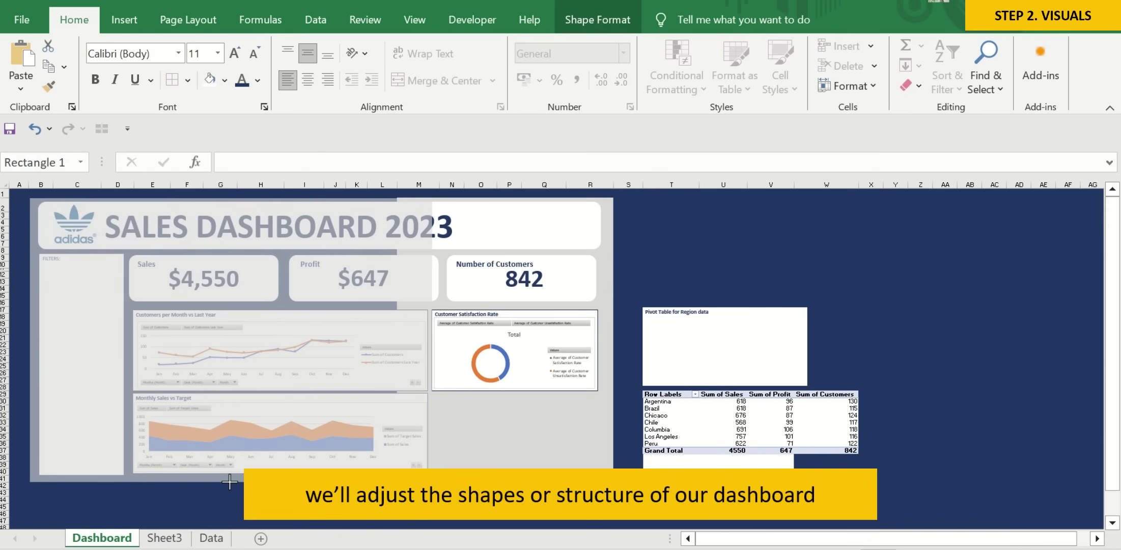
pyautogui.moveTo(230, 480); pyautogui.dragTo(229, 482)
pyautogui.click(226, 514)
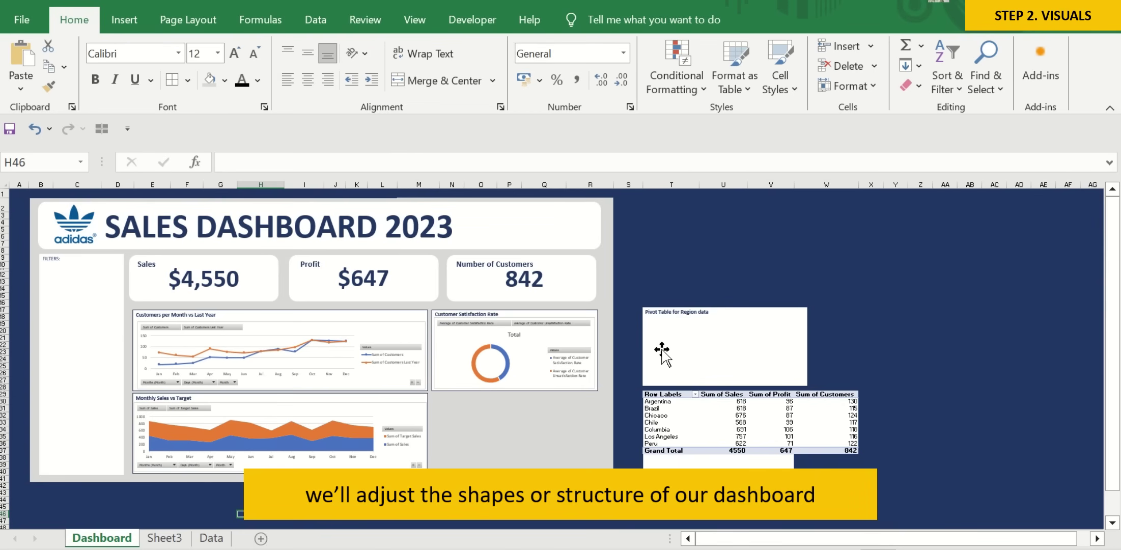
# Adjust the background panel's top edge, then select the region PivotTable's row labels.
pyautogui.click(33, 210)
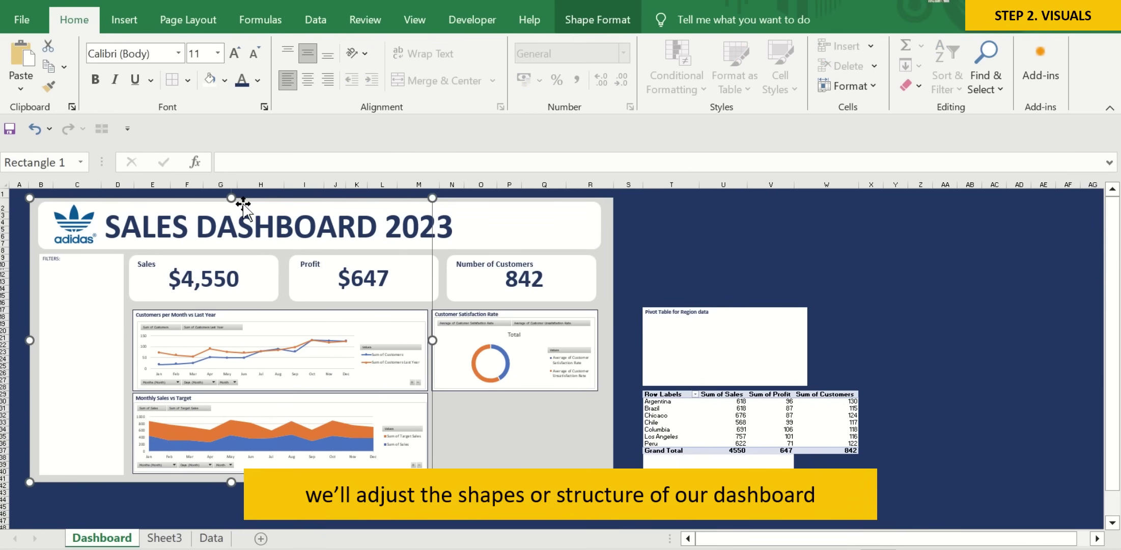
pyautogui.moveTo(231, 198); pyautogui.dragTo(230, 199)
pyautogui.click(763, 283)
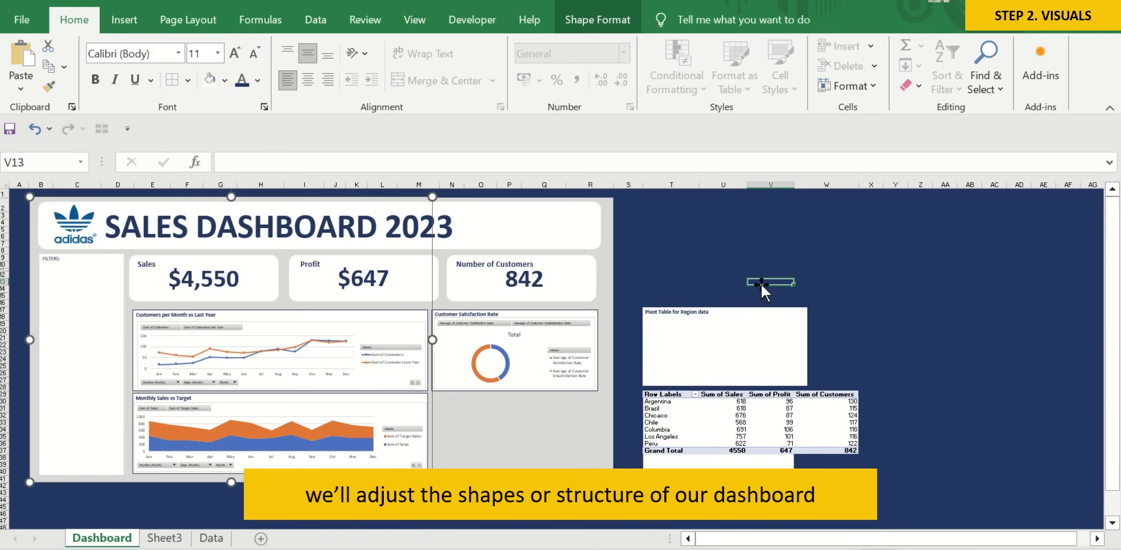
pyautogui.click(326, 199)
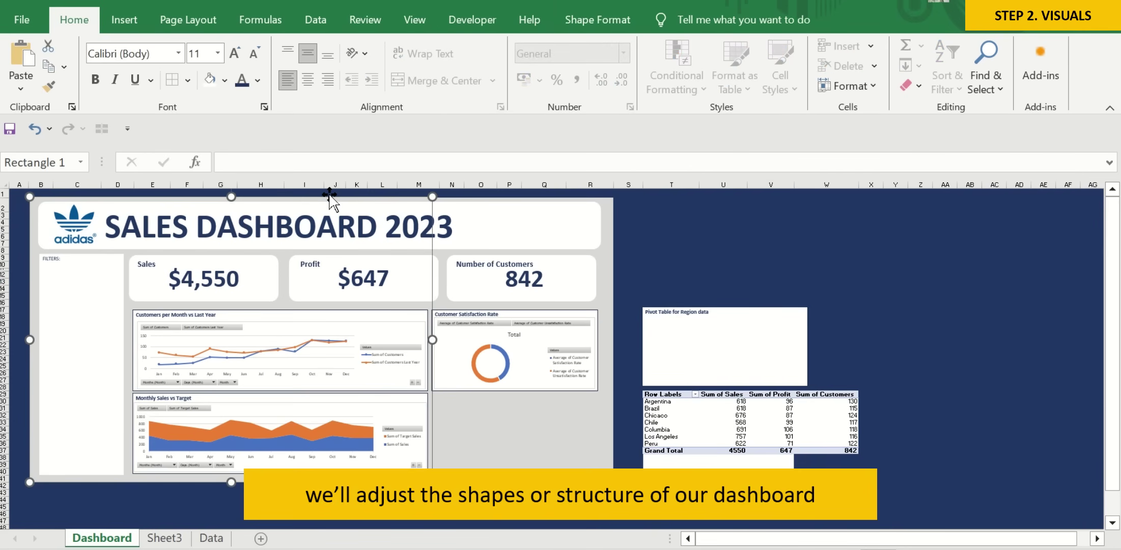
pyautogui.moveTo(231, 193); pyautogui.dragTo(229, 197)
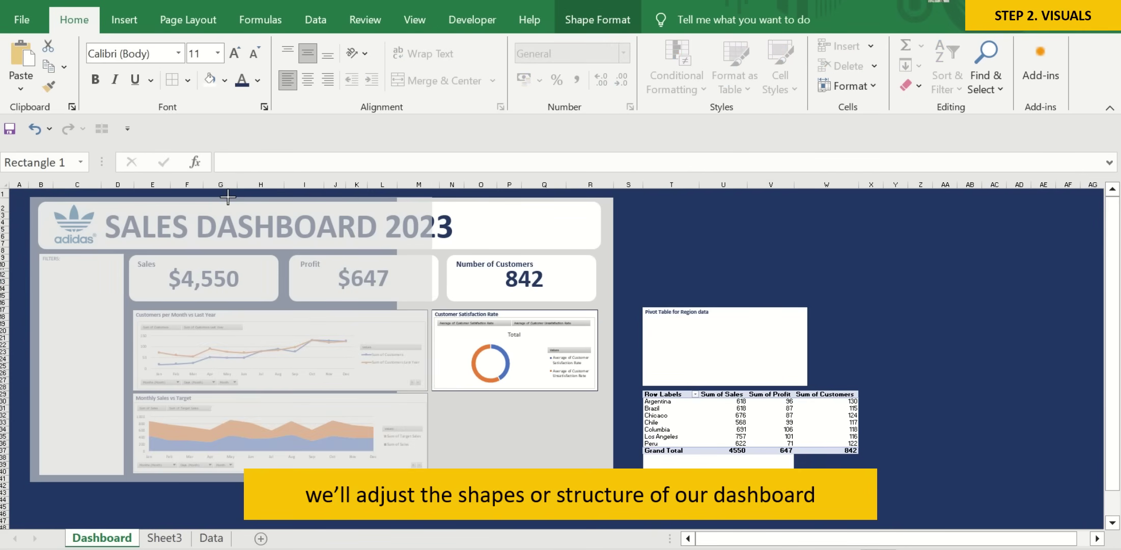
pyautogui.click(664, 288)
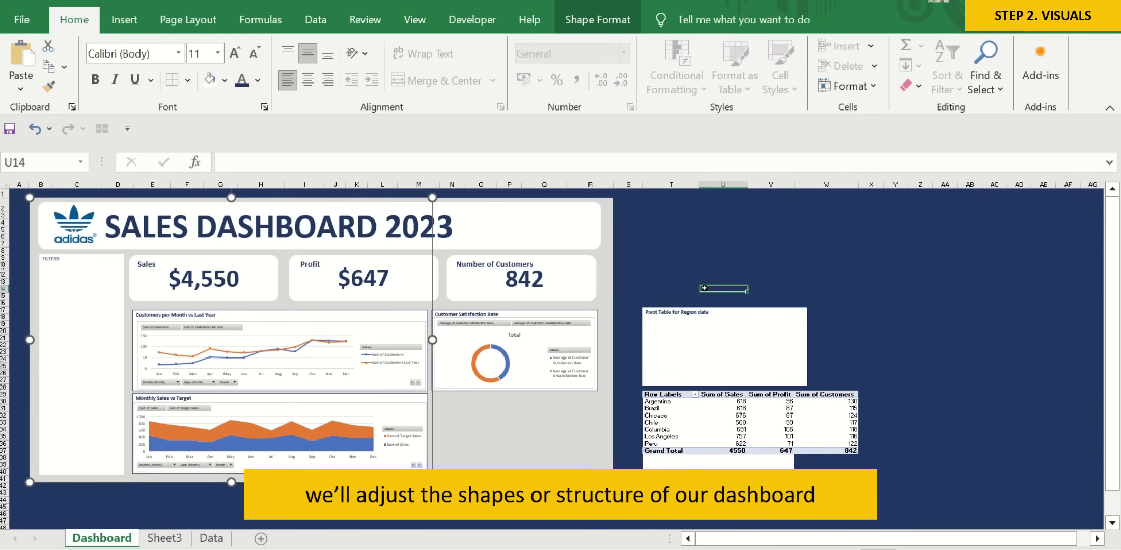
pyautogui.click(675, 402)
# Cut the region PivotTable and paste it into the dashboard at cell N30.
pyautogui.click(658, 401)
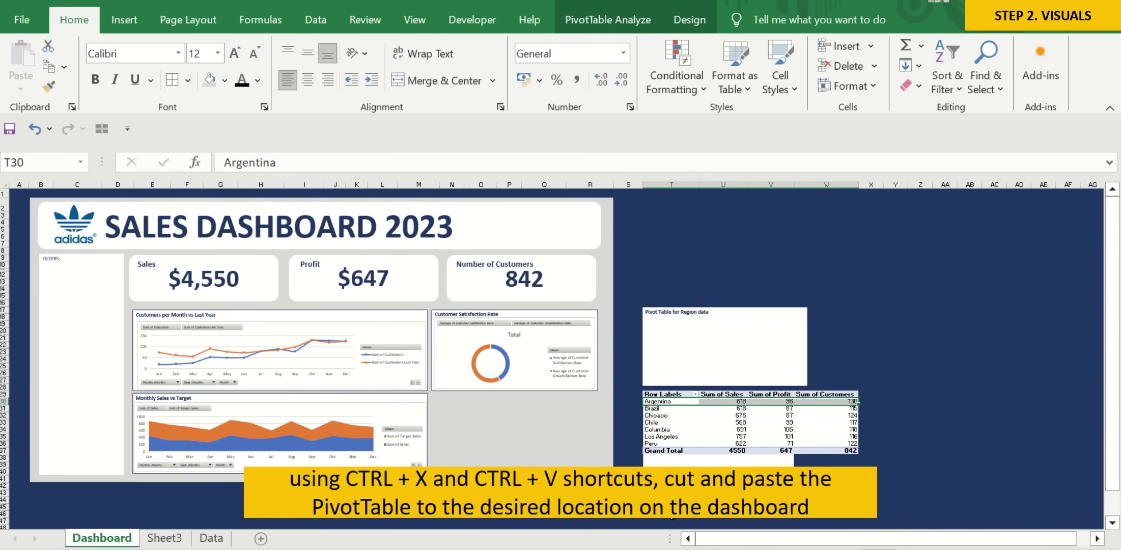
pyautogui.moveTo(662, 394)
pyautogui.mouseDown()
pyautogui.moveTo(855, 409)
pyautogui.moveTo(855, 451)
pyautogui.mouseUp()
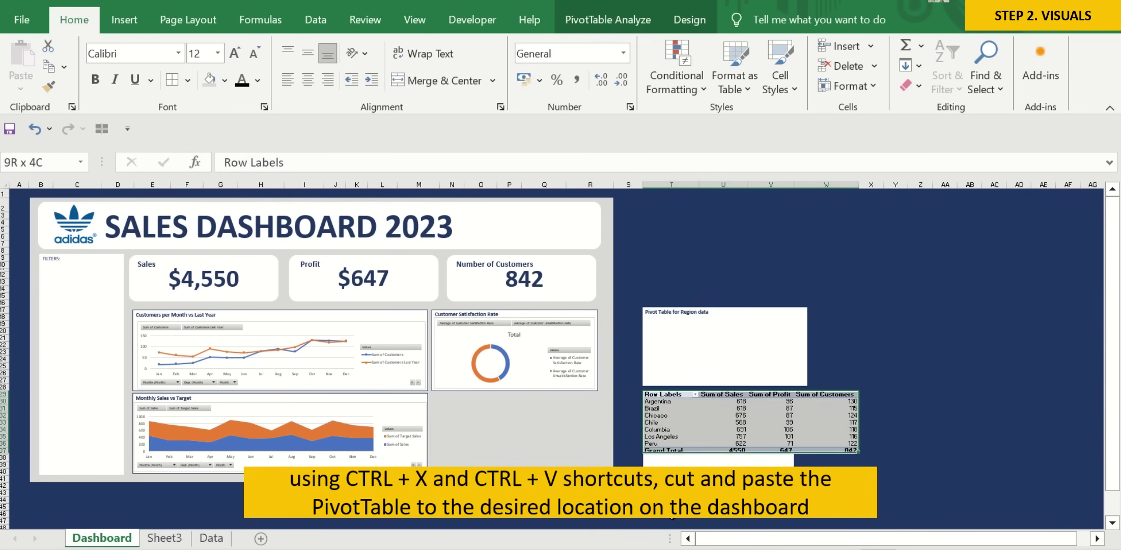
pyautogui.hotkey('ctrl', 'x')
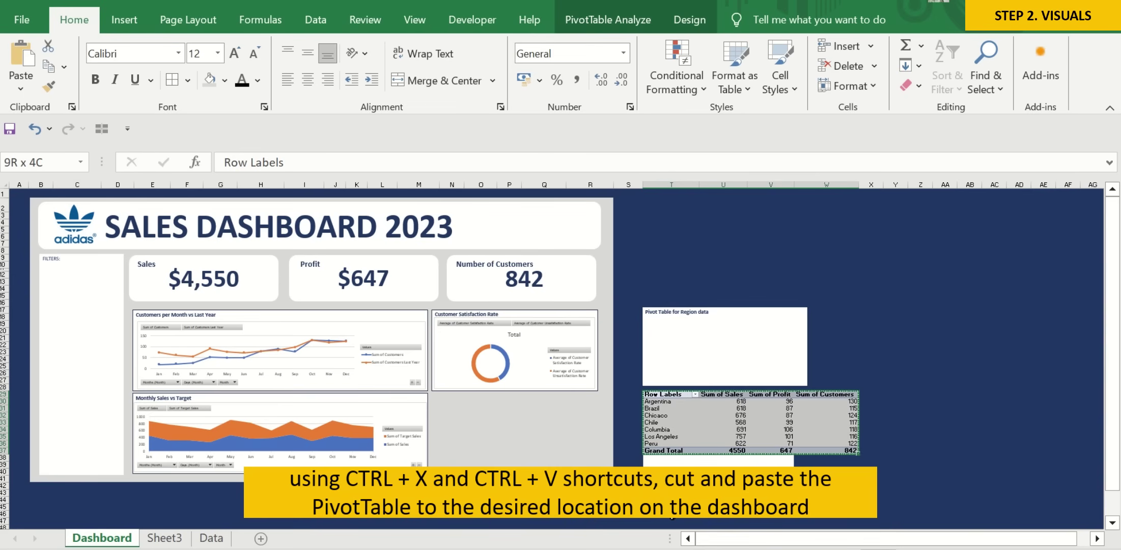
pyautogui.press('Left')
pyautogui.press('Left')
pyautogui.press('Left')
pyautogui.press('Left')
pyautogui.press('Left')
pyautogui.press('Left')
pyautogui.press('Left')
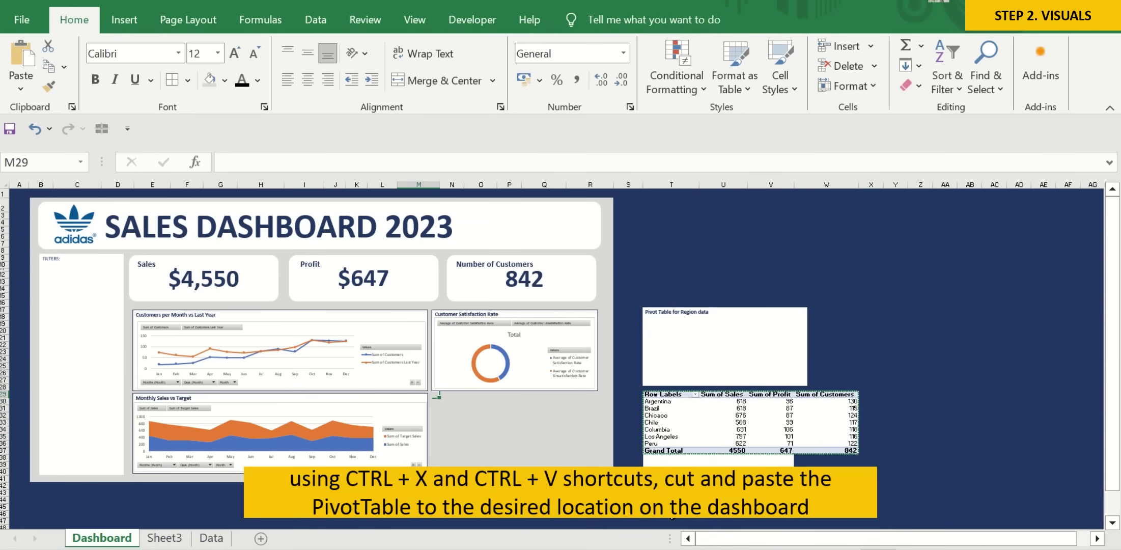
pyautogui.press('Right')
pyautogui.press('Down')
pyautogui.press('Left')
pyautogui.press('Right')
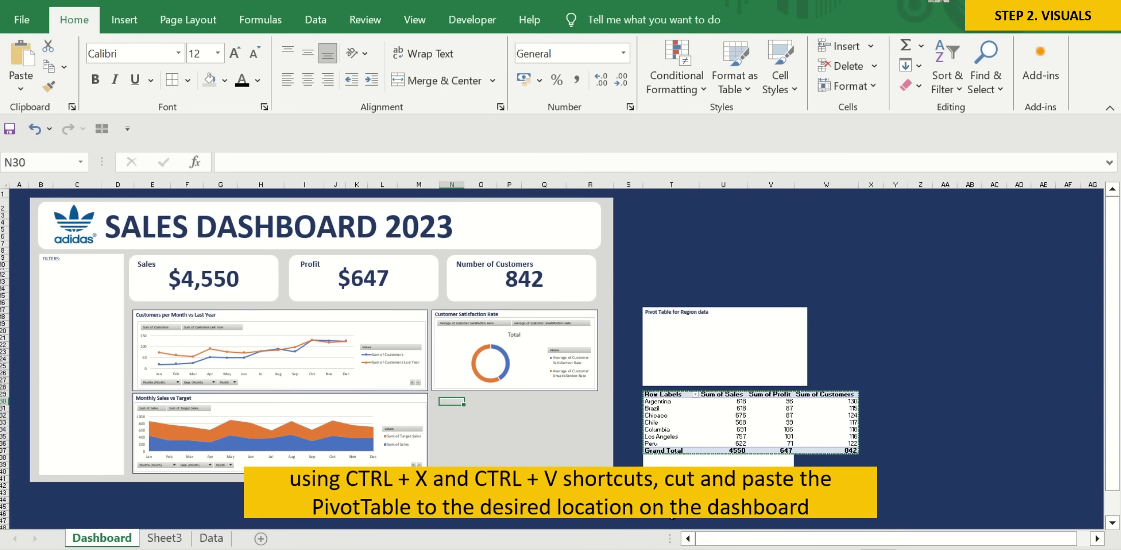
pyautogui.hotkey('ctrl', 'v')
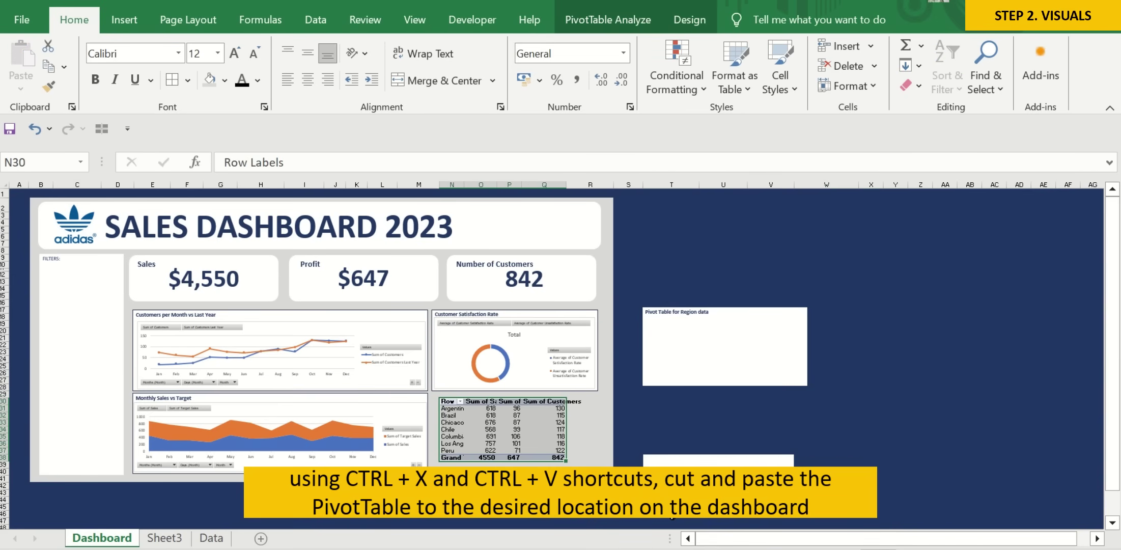
# Delete the leftover title box and clear the white cells from T34 and column T to dark blue.
pyautogui.click(701, 386)
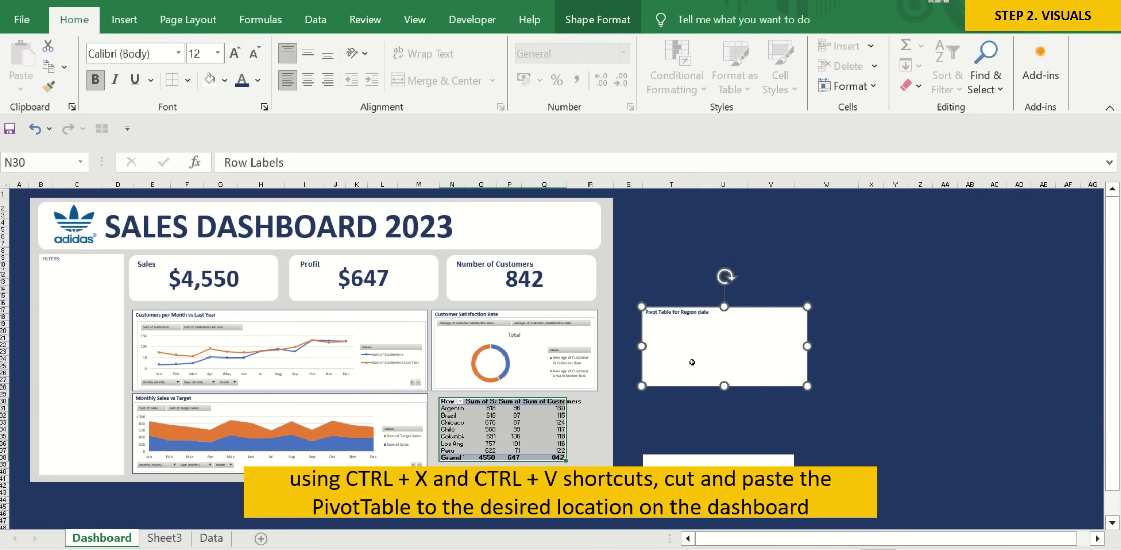
pyautogui.press('Delete')
pyautogui.click(672, 513)
pyautogui.click(652, 431)
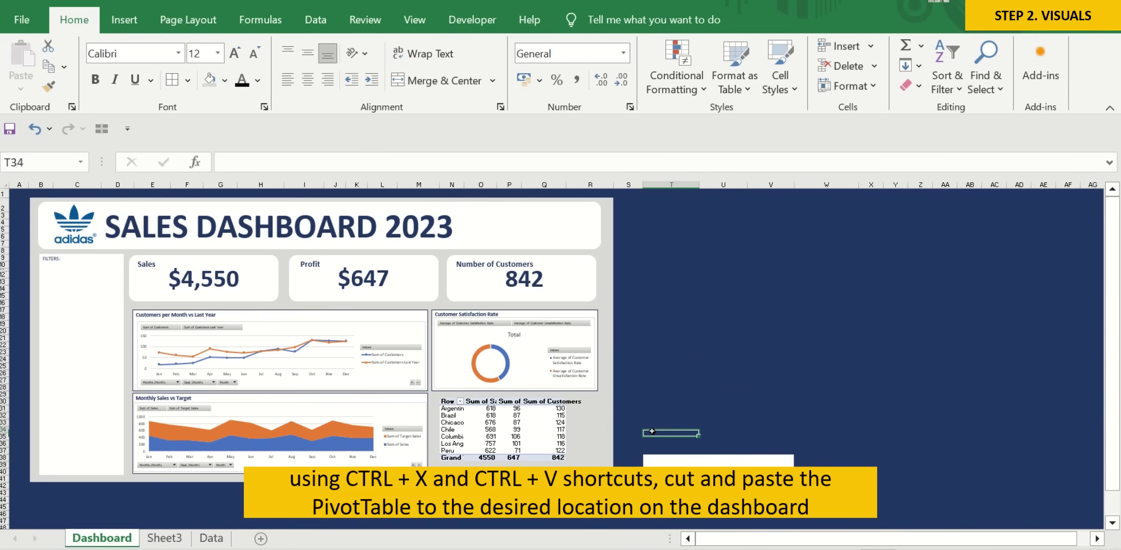
pyautogui.hotkey('shift', 'Down')
pyautogui.hotkey('shift', 'Down')
pyautogui.hotkey('shift', 'Down')
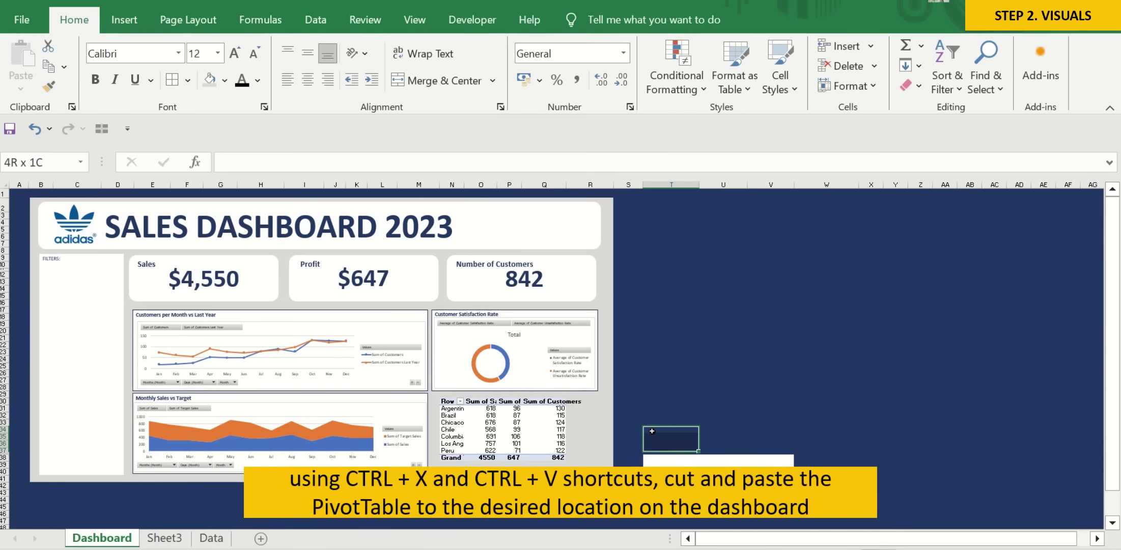
pyautogui.hotkey('shift', 'Down')
pyautogui.hotkey('shift', 'Down')
pyautogui.hotkey('shift', 'Down')
pyautogui.hotkey('shift', 'Down')
pyautogui.hotkey('shift', 'Down')
pyautogui.hotkey('shift', 'Down')
pyautogui.hotkey('shift', 'Down')
pyautogui.hotkey('shift', 'Down')
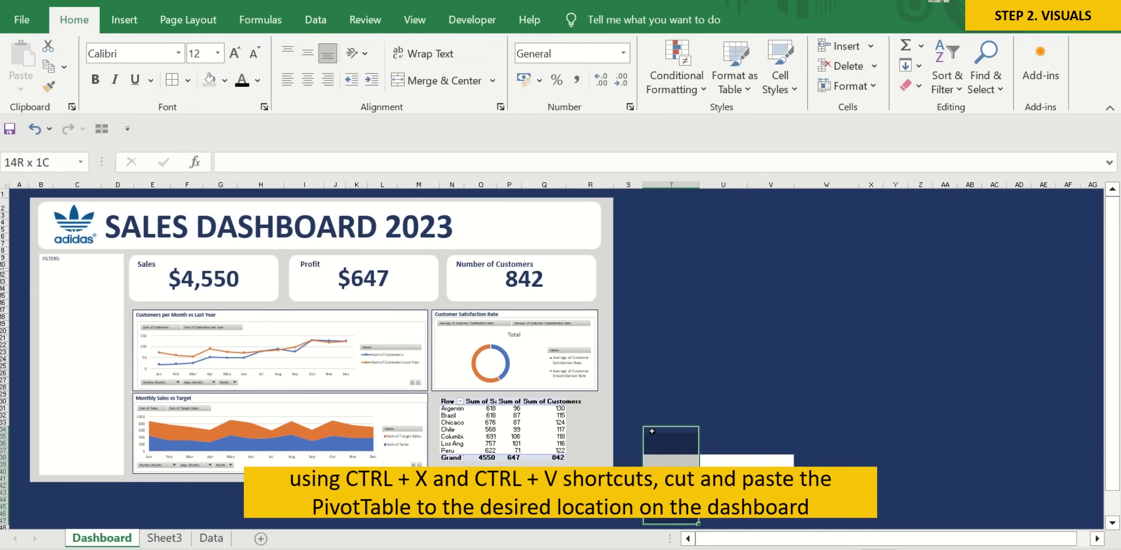
pyautogui.hotkey('shift', 'Right')
pyautogui.hotkey('shift', 'Right')
pyautogui.hotkey('shift', 'Right')
pyautogui.hotkey('shift', 'Right')
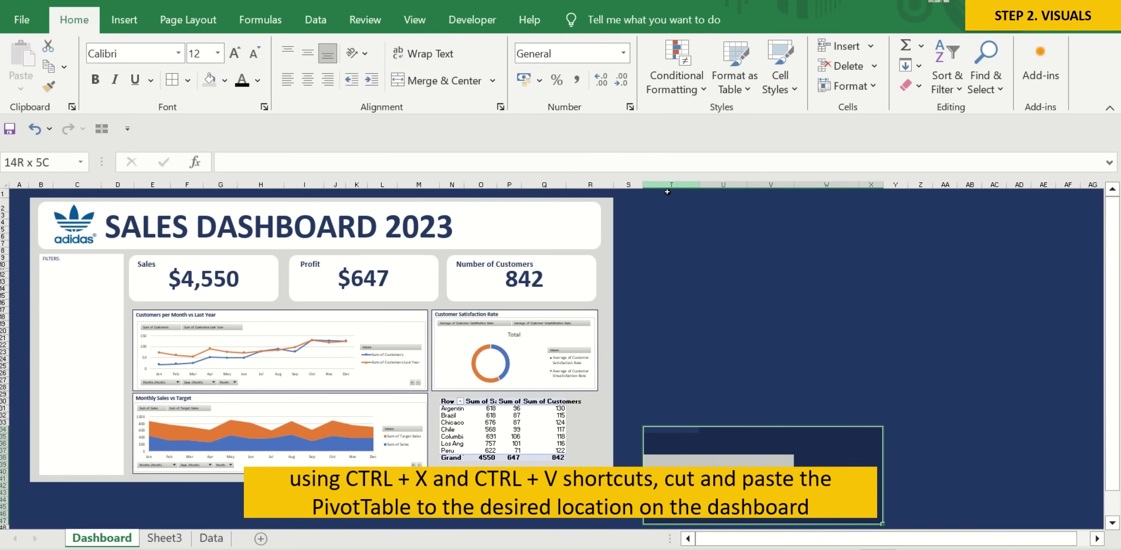
pyautogui.click(669, 187)
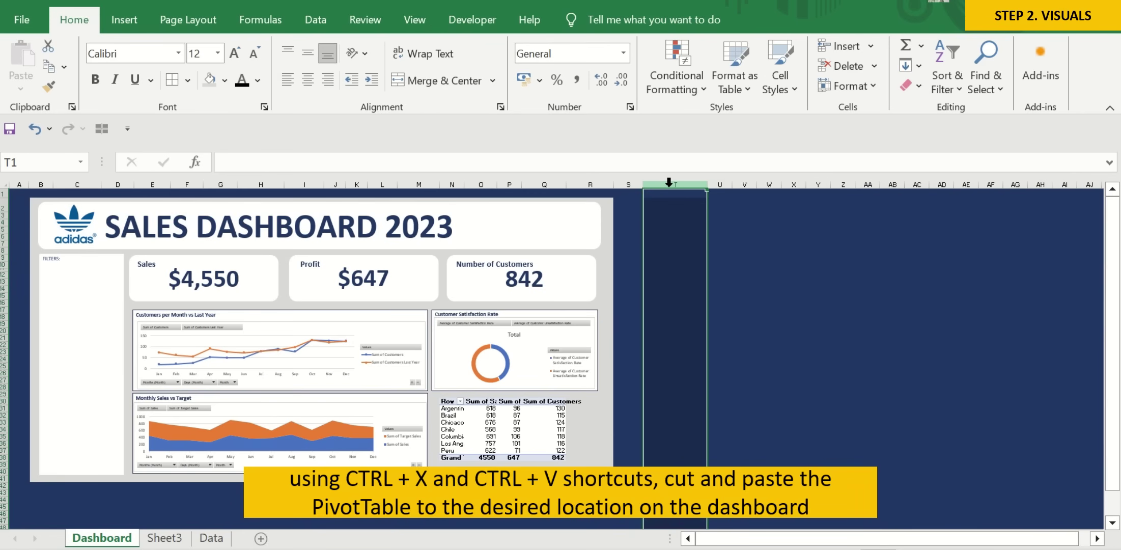
pyautogui.click(715, 424)
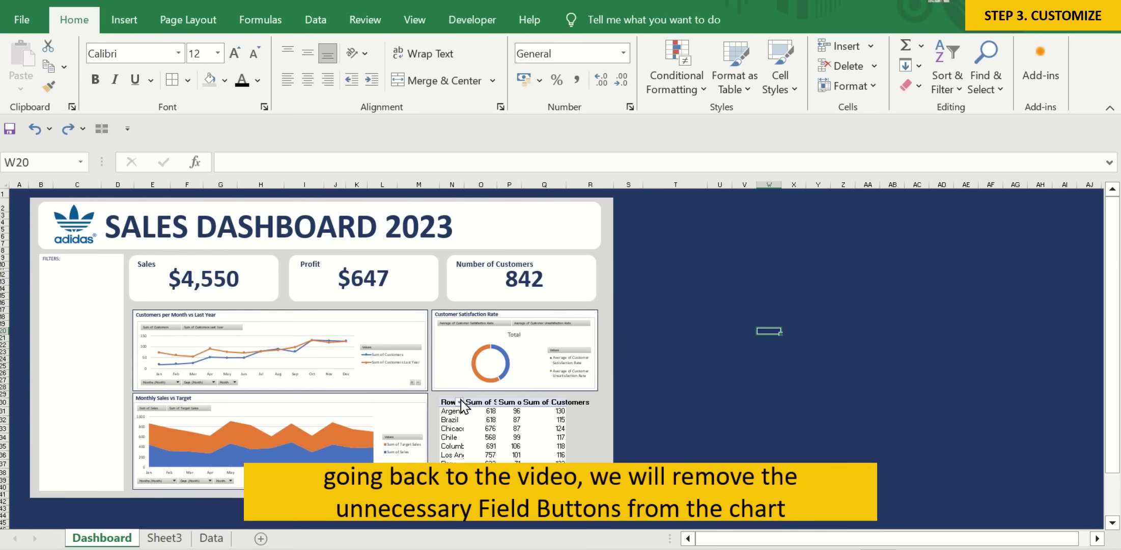
# Hide all field buttons on the Customers per Month vs Last Year chart.
pyautogui.click(407, 380)
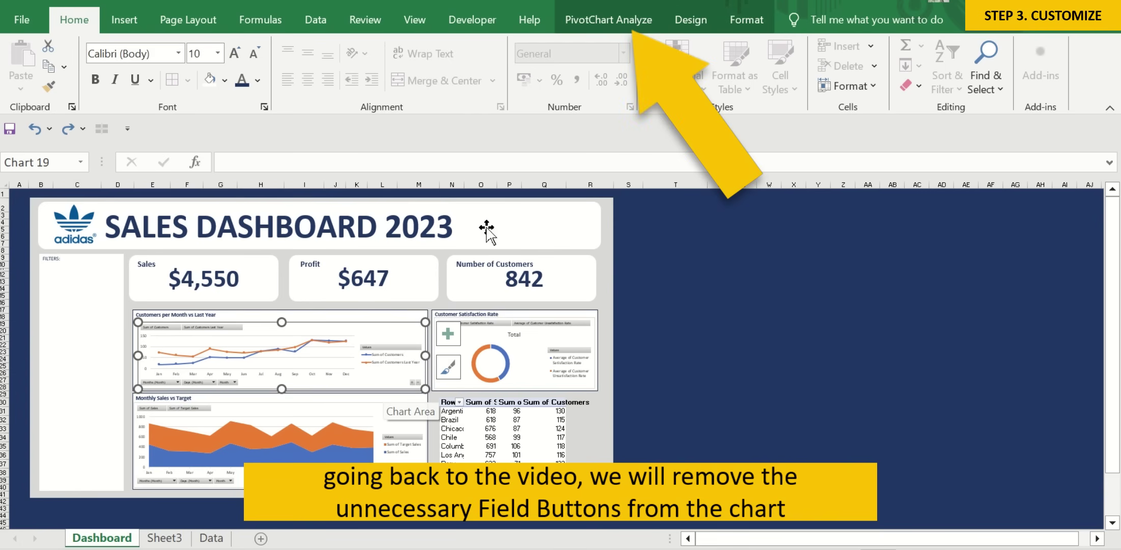
pyautogui.click(643, 23)
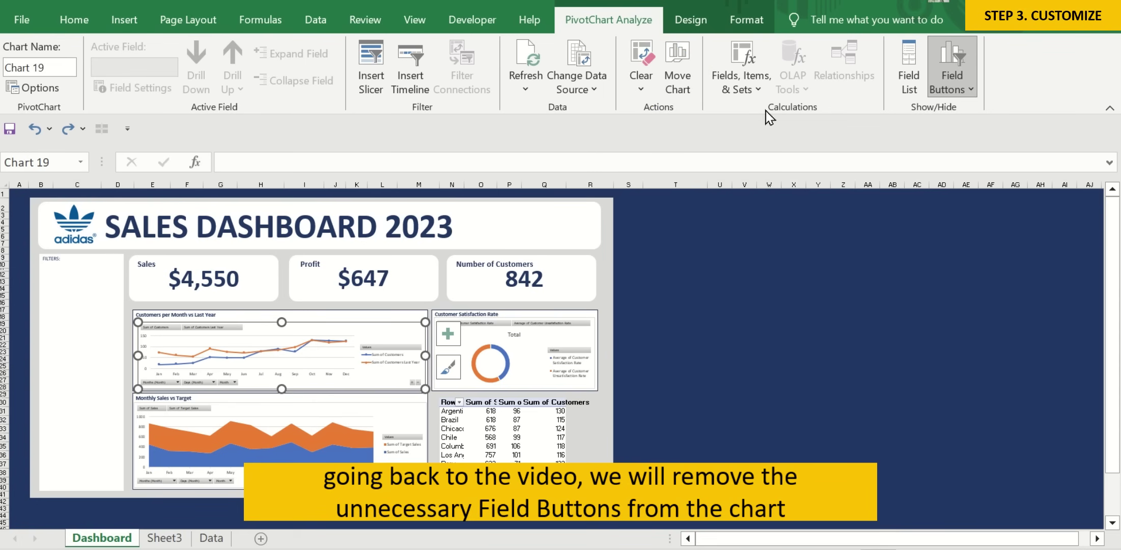
pyautogui.click(970, 89)
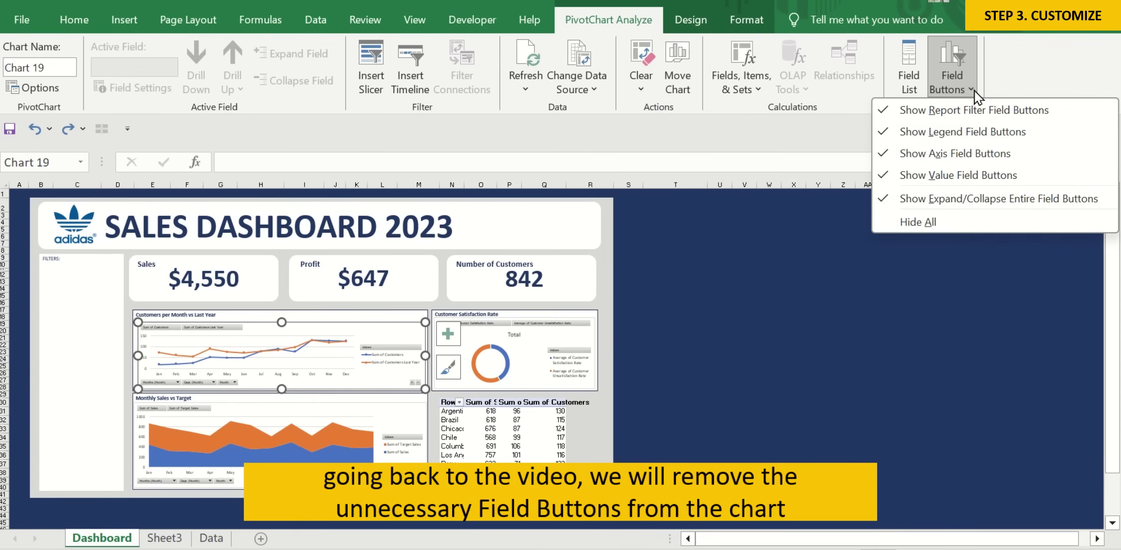
pyautogui.click(970, 222)
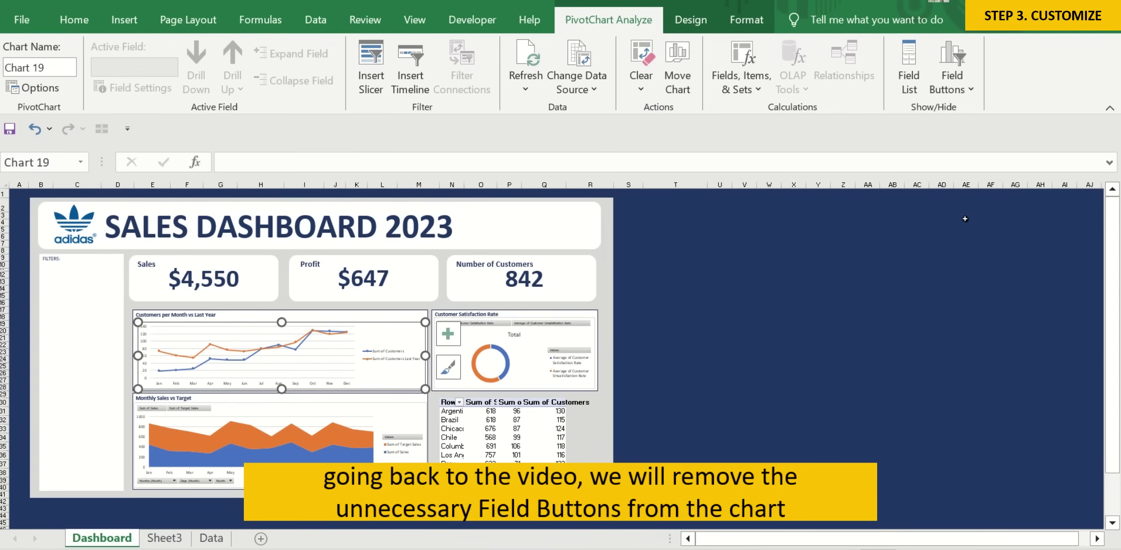
pyautogui.click(662, 406)
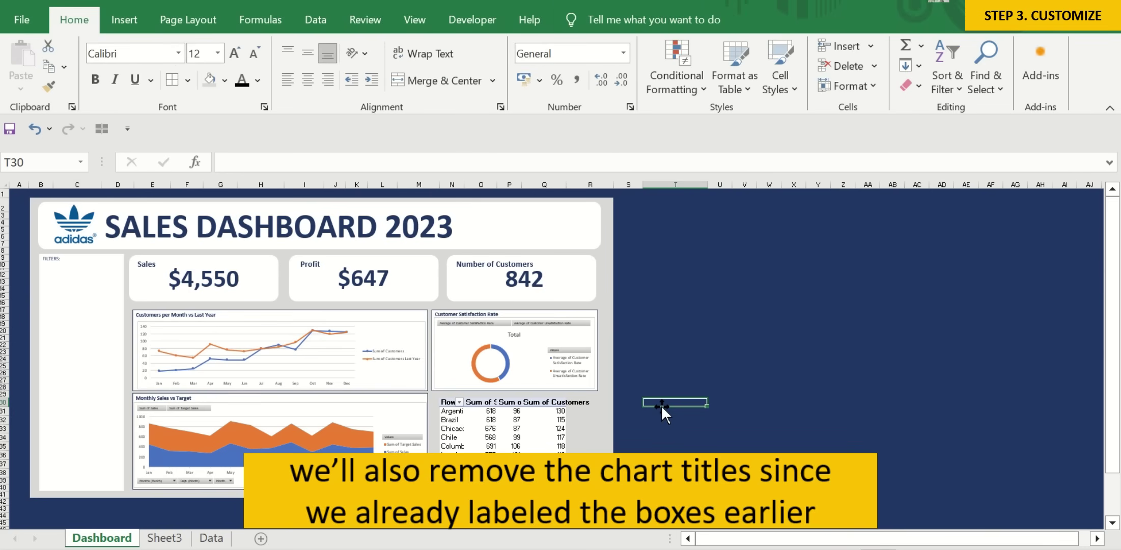
# Place the chart legend at the top and enlarge the plot area upward.
pyautogui.click(431, 383)
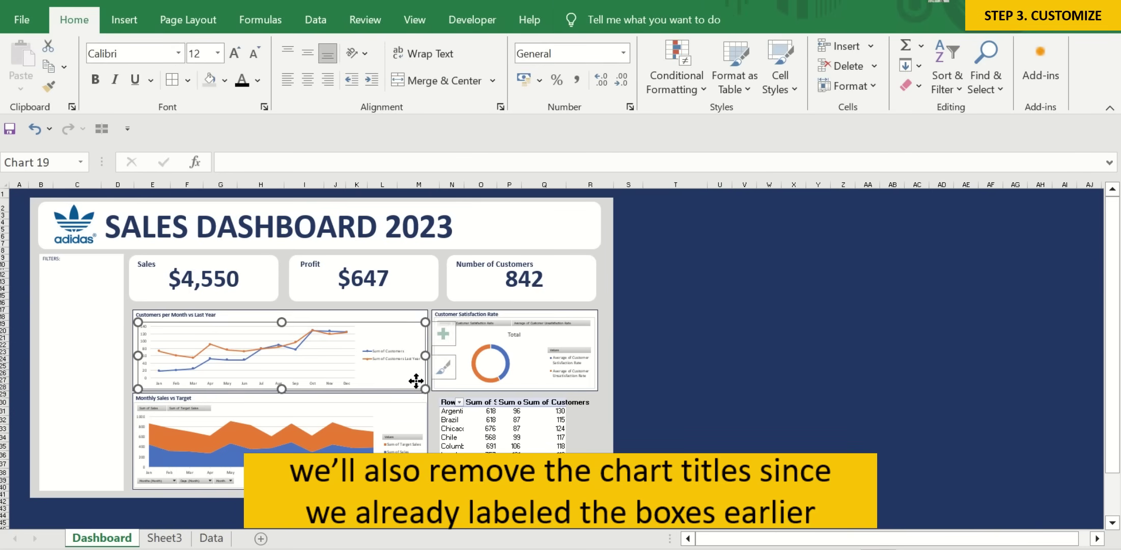
pyautogui.click(448, 336)
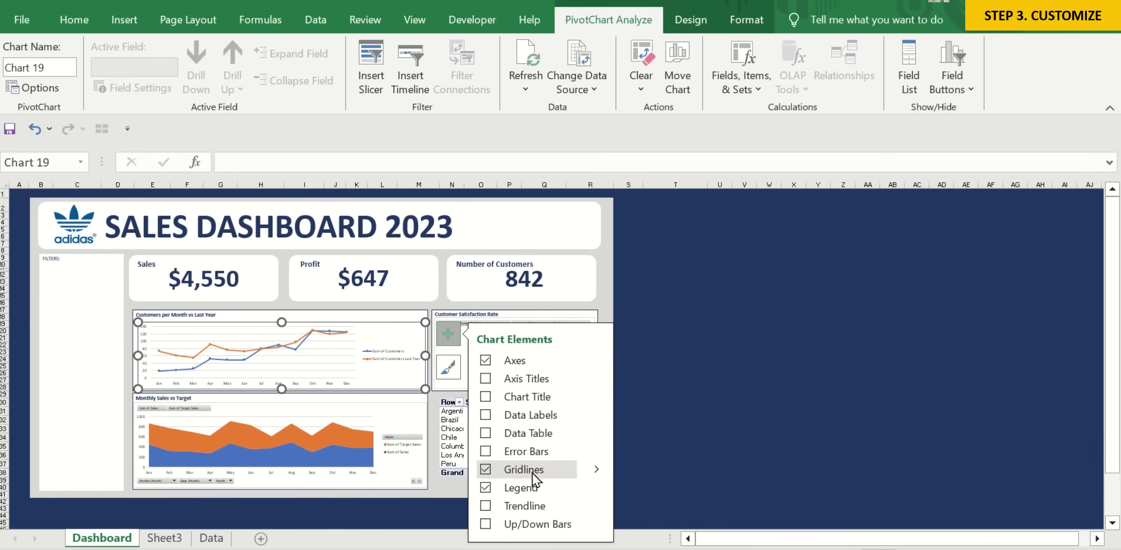
pyautogui.click(598, 489)
pyautogui.click(654, 487)
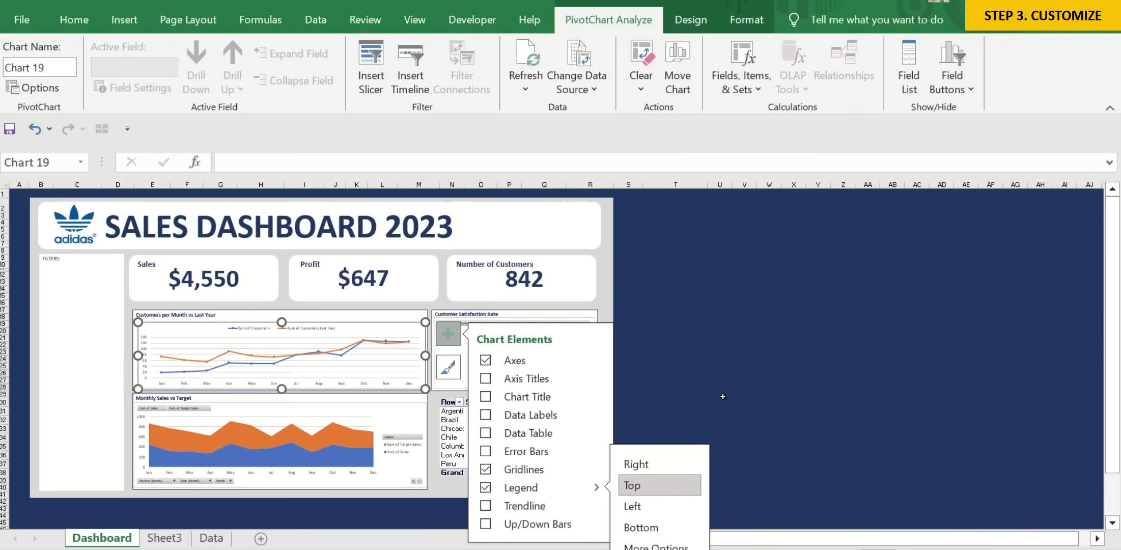
pyautogui.click(283, 320)
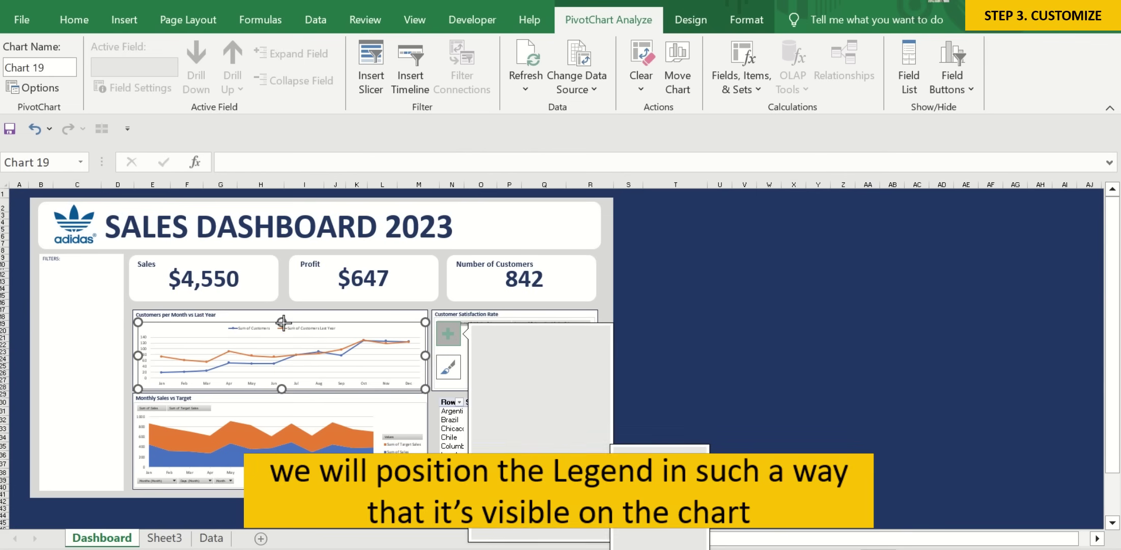
pyautogui.moveTo(283, 321); pyautogui.dragTo(283, 319)
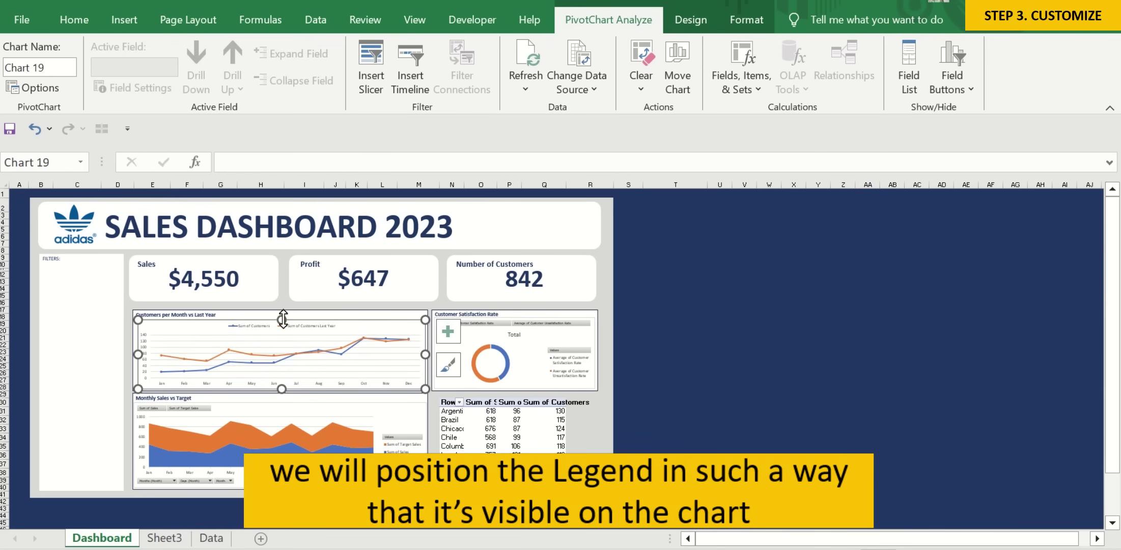
pyautogui.click(720, 360)
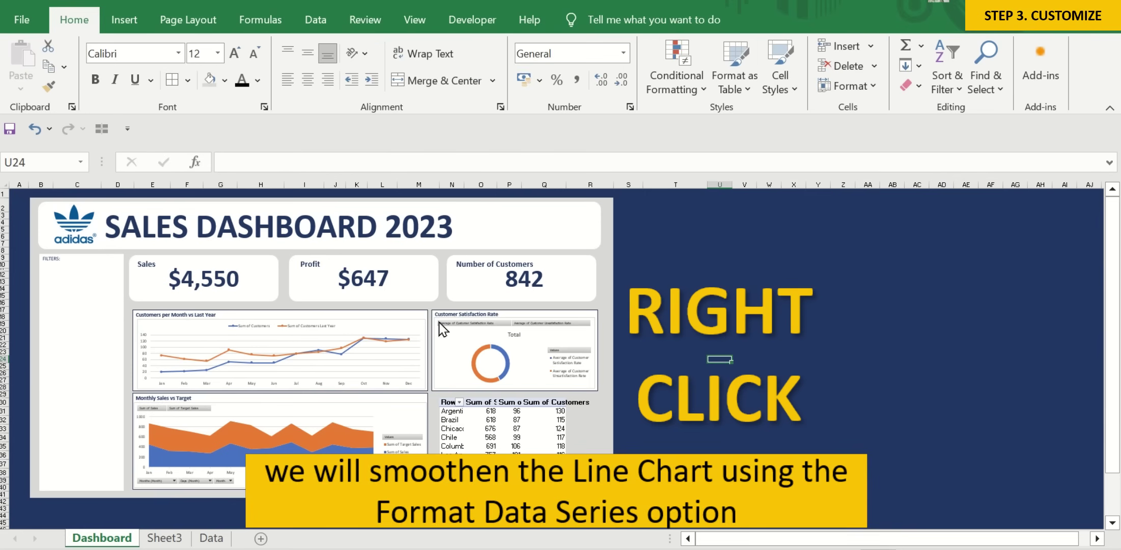
# Make the orange line series a smoothed line.
pyautogui.click(420, 317)
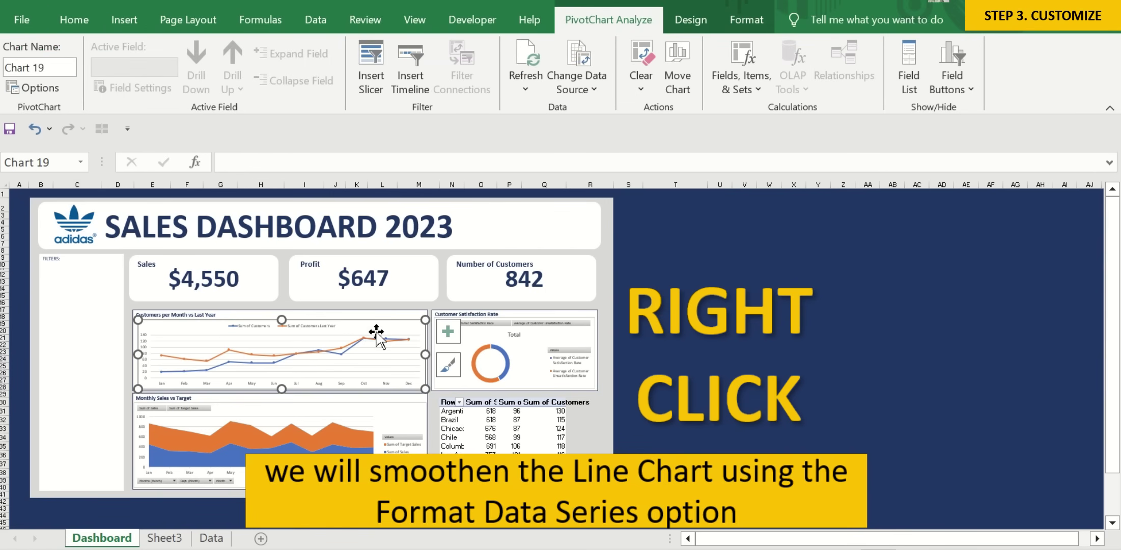
pyautogui.rightClick(352, 348)
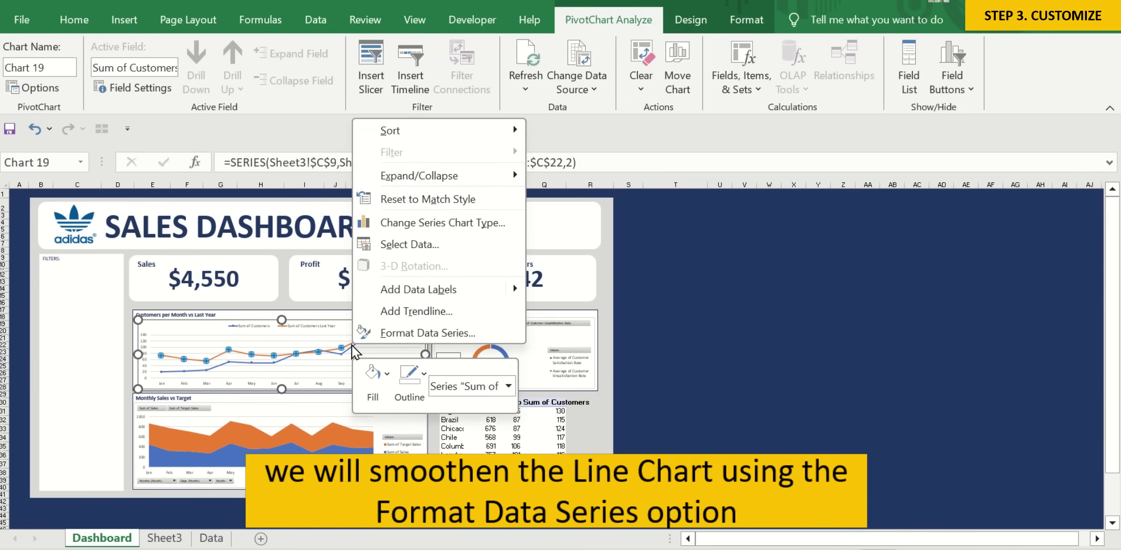
pyautogui.click(428, 333)
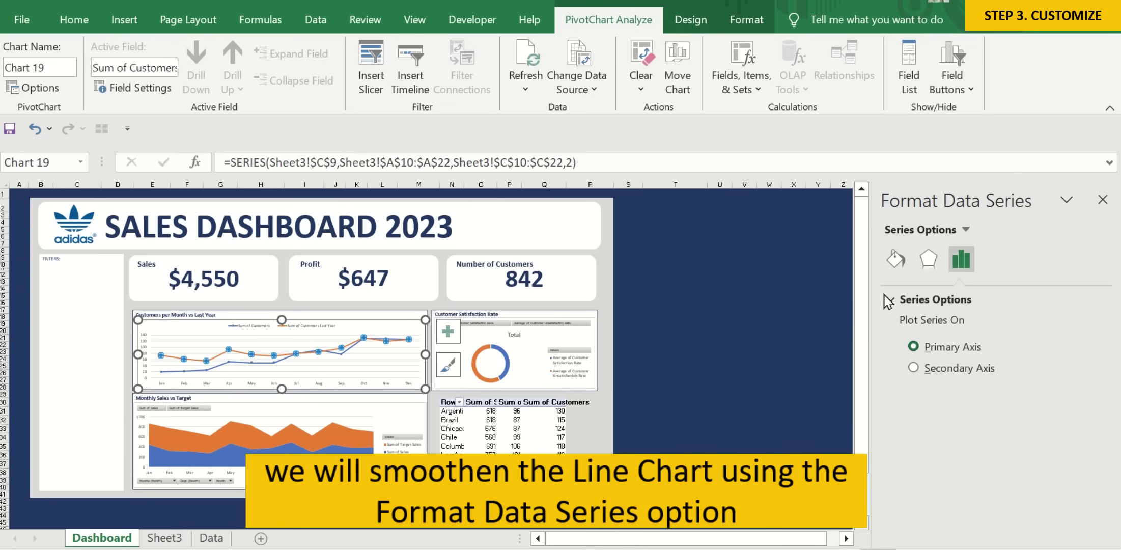
pyautogui.click(896, 260)
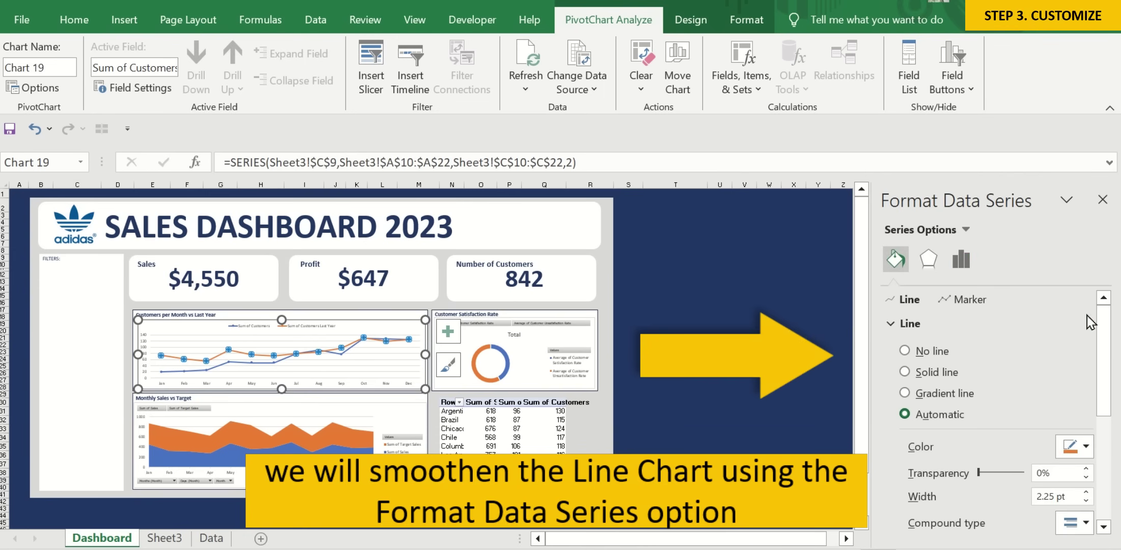
pyautogui.moveTo(1105, 351); pyautogui.dragTo(1118, 471)
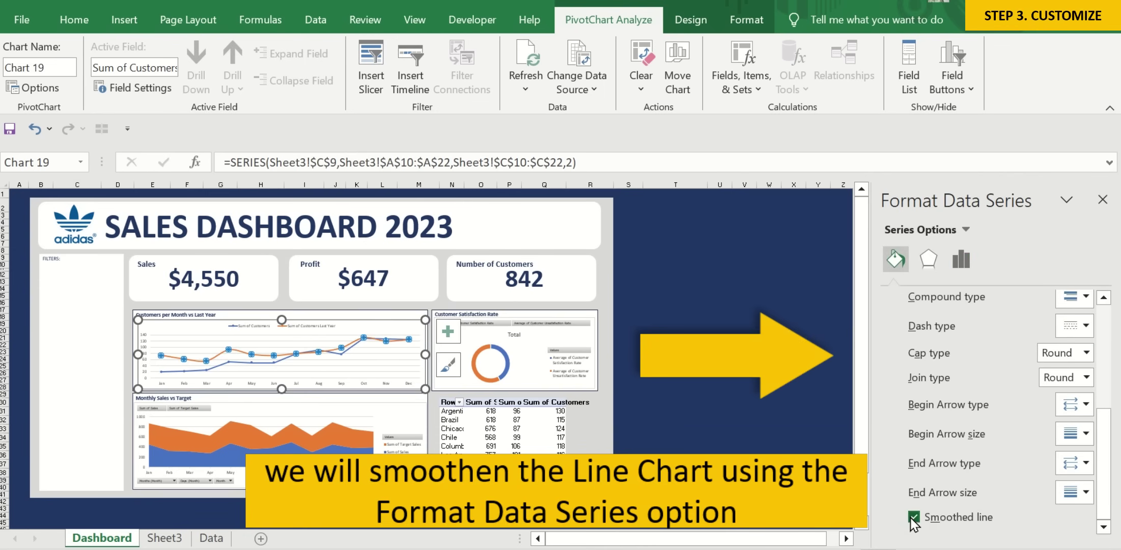
pyautogui.click(773, 448)
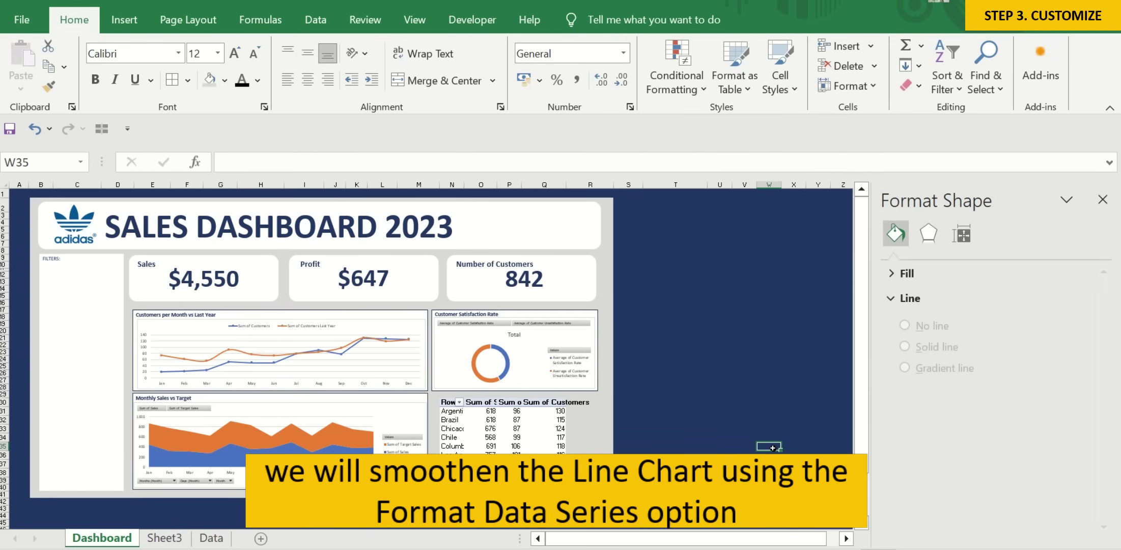
# Make the blue Sum of Customers line series a smoothed line too.
pyautogui.rightClick(235, 369)
pyautogui.click(274, 351)
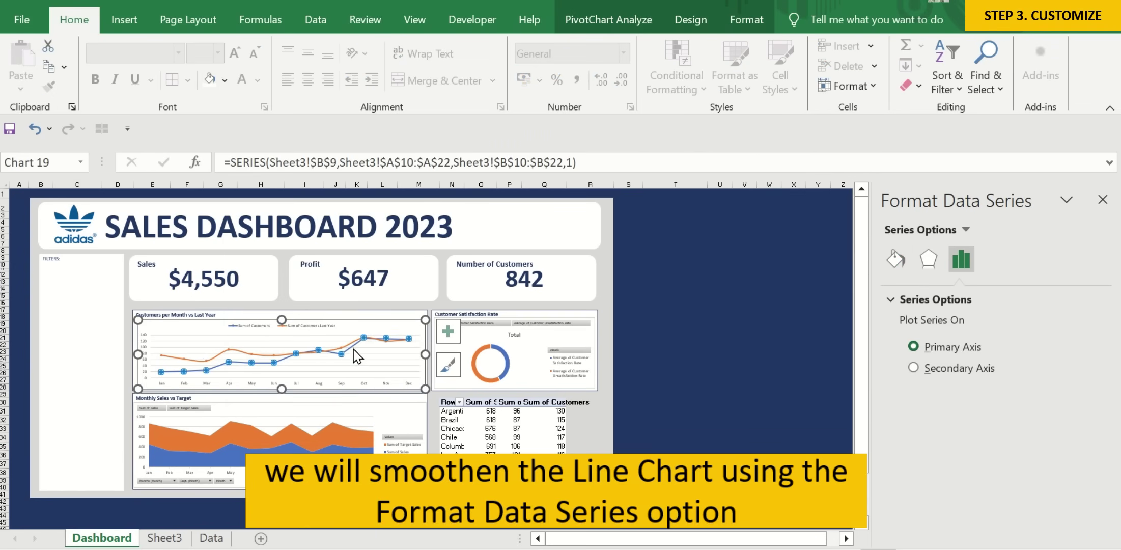
pyautogui.click(895, 259)
pyautogui.moveTo(1108, 334); pyautogui.dragTo(1105, 438)
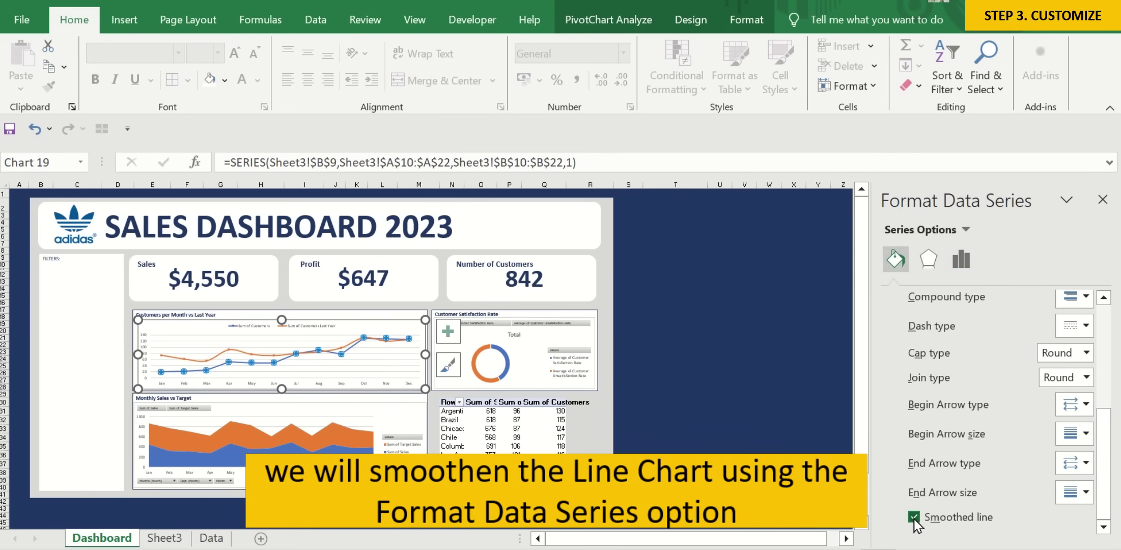
pyautogui.click(738, 393)
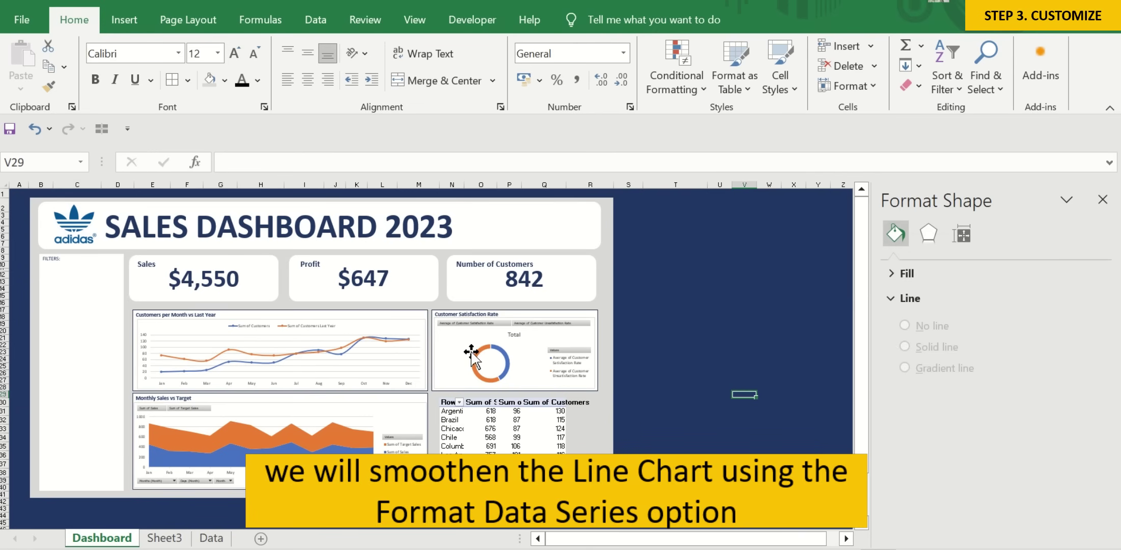
pyautogui.click(414, 330)
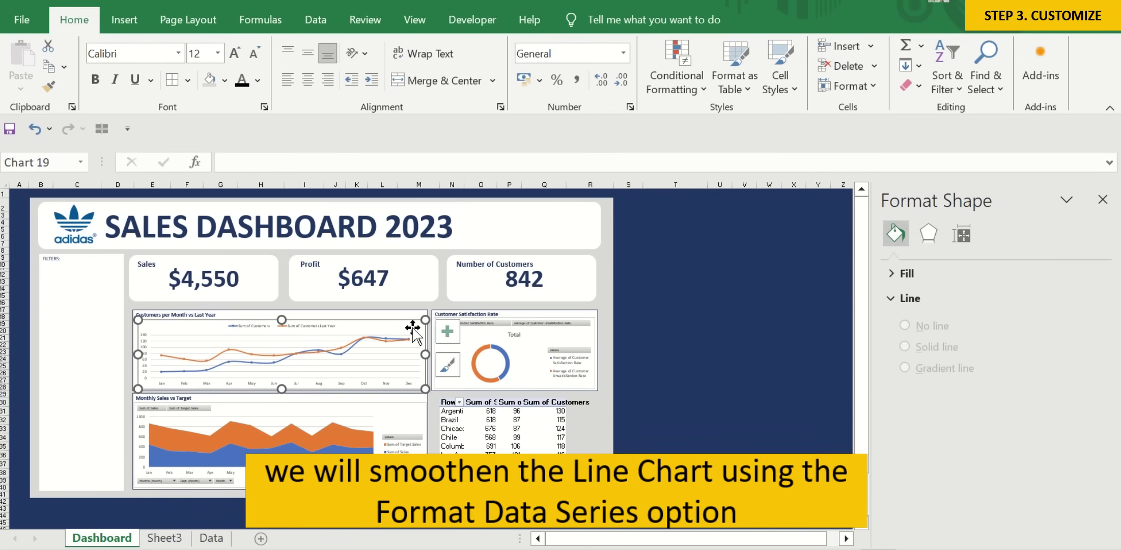
# Show data labels on the customers line chart's points.
pyautogui.click(448, 333)
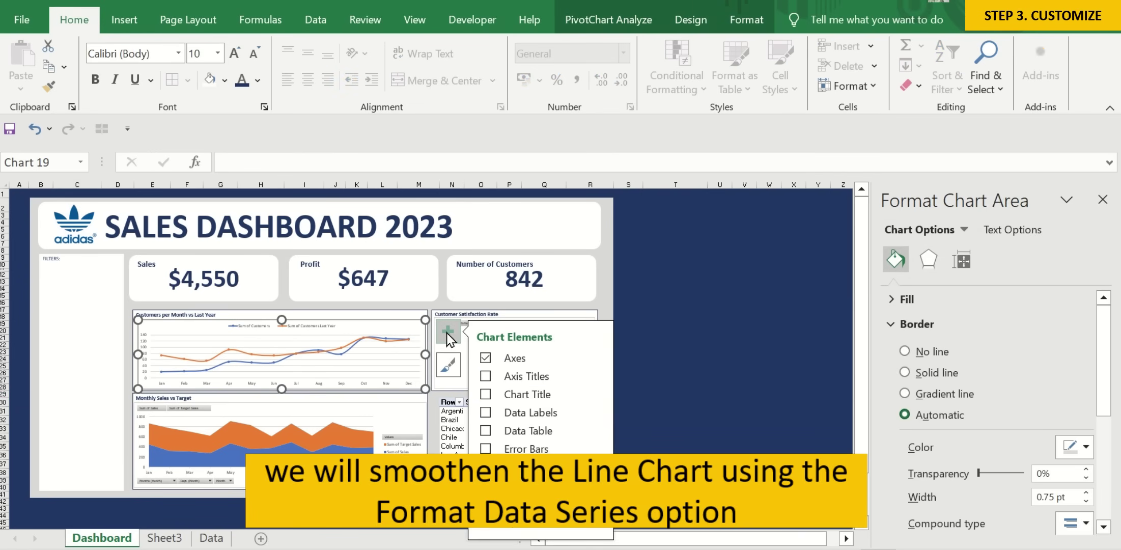
pyautogui.click(486, 412)
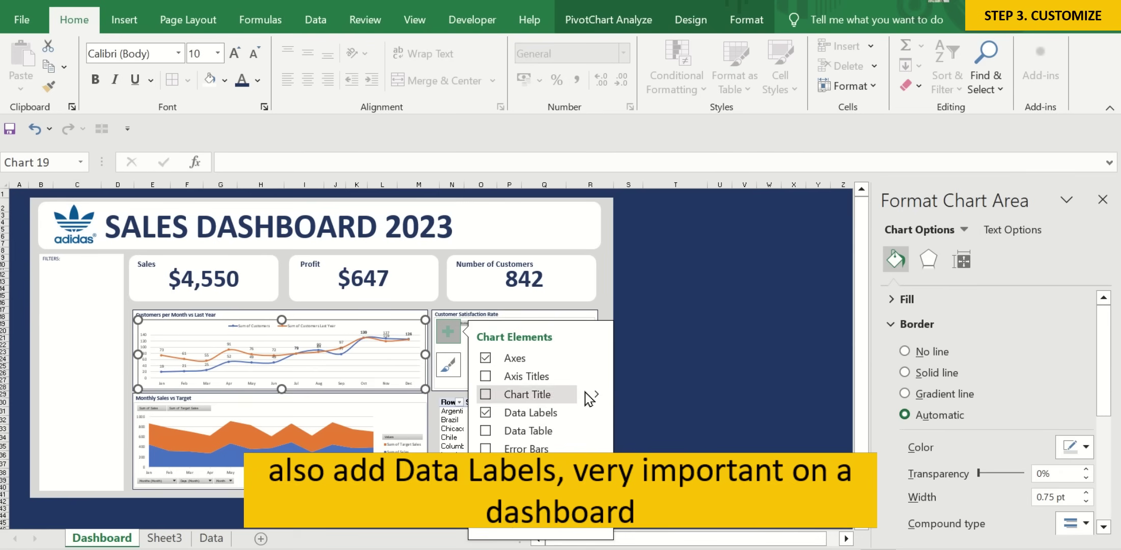
pyautogui.click(677, 374)
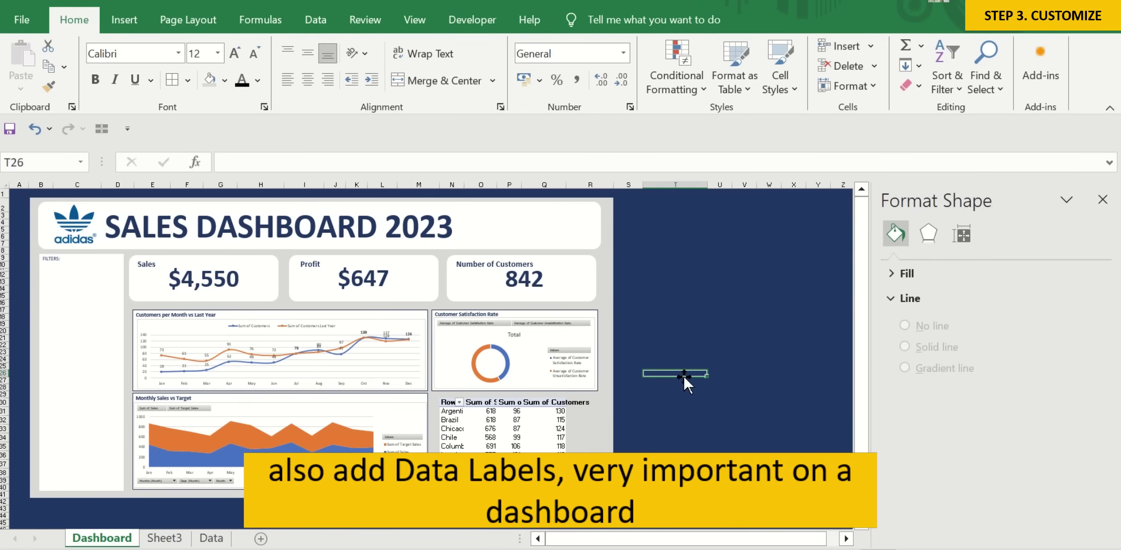
# Set the chart's Shape Outline to No Outline.
pyautogui.click(425, 317)
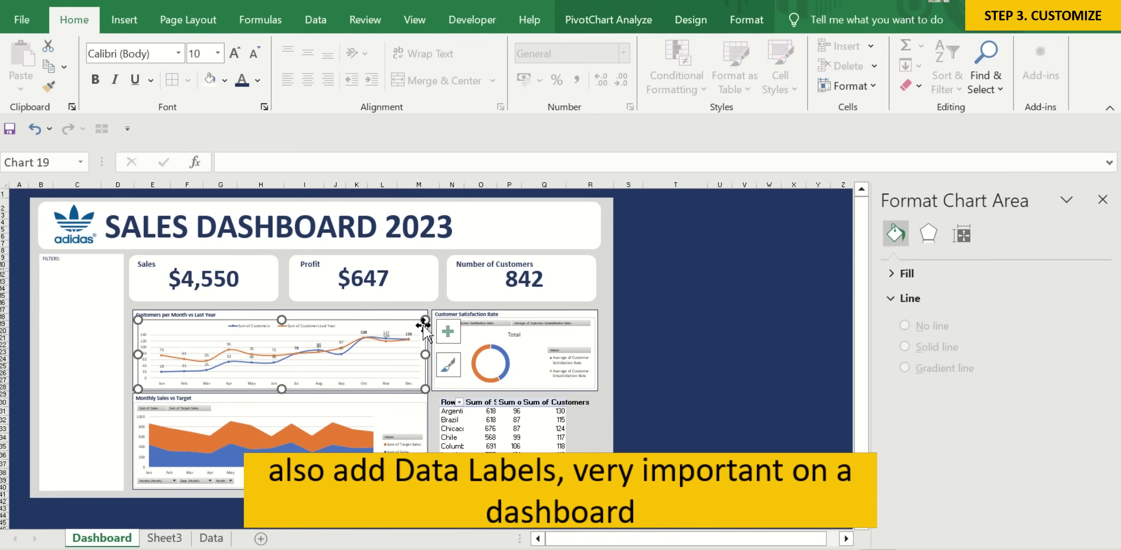
pyautogui.click(747, 21)
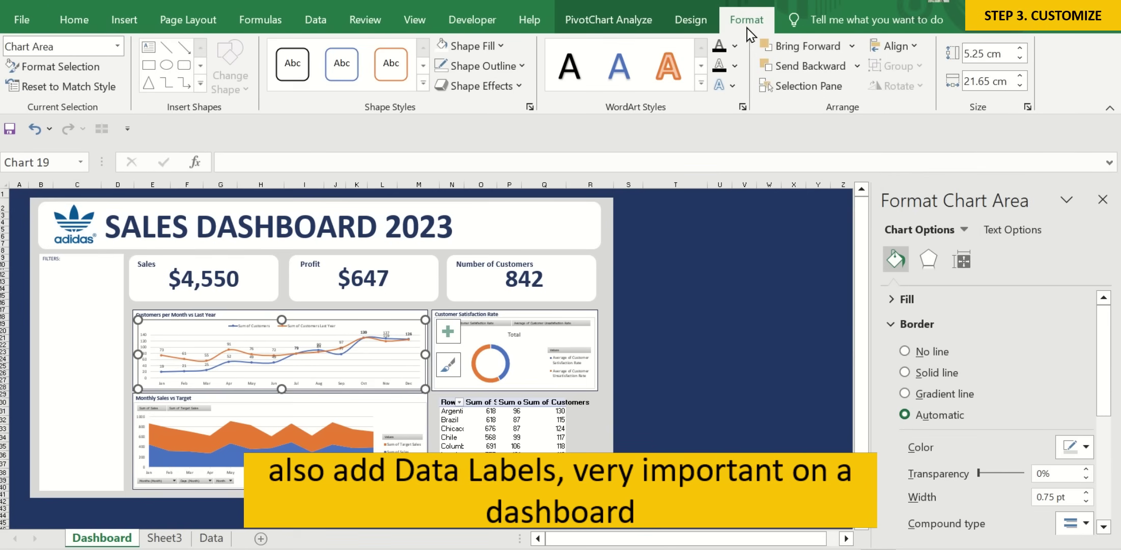
pyautogui.click(522, 67)
pyautogui.click(486, 245)
pyautogui.click(704, 374)
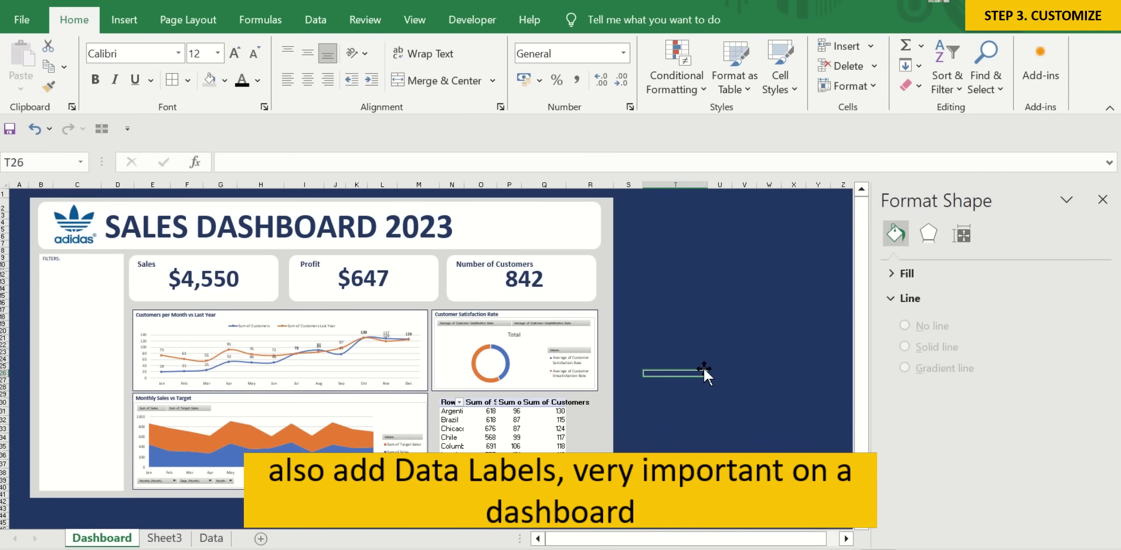
# Hide all field buttons on the Customer Satisfaction Rate donut chart.
pyautogui.click(581, 347)
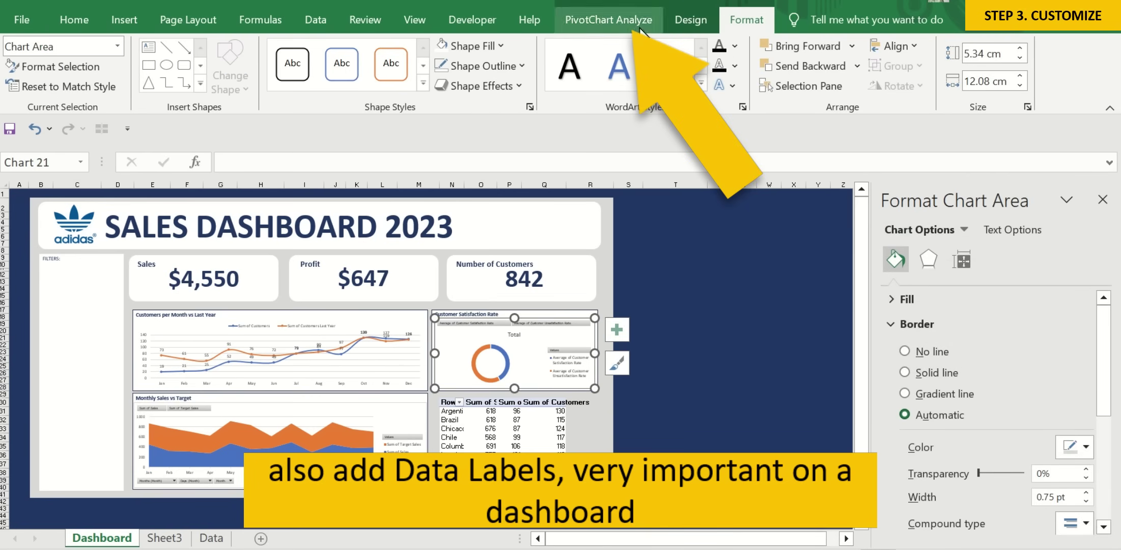
pyautogui.click(608, 19)
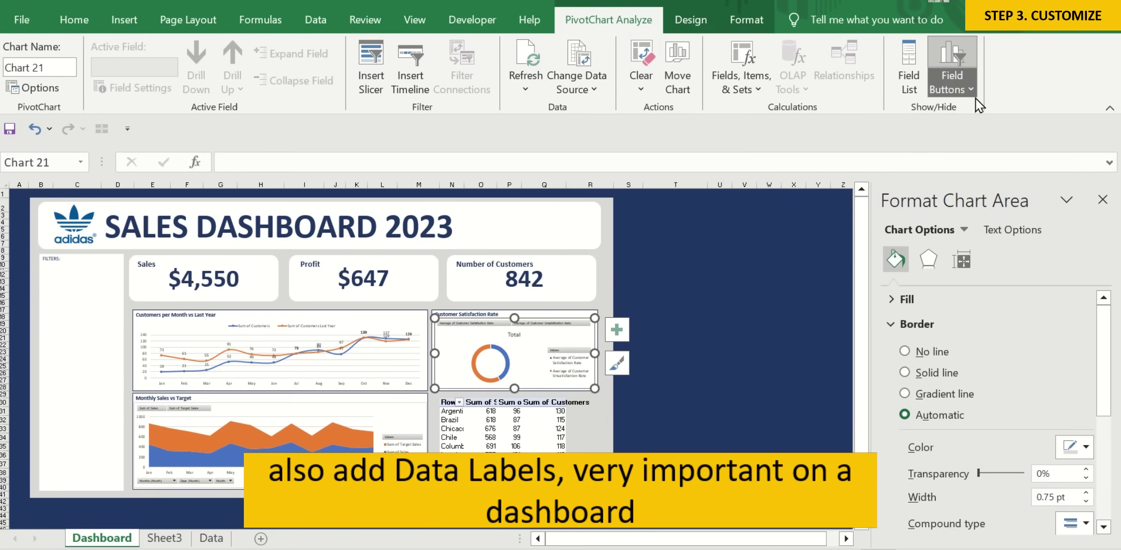
pyautogui.click(951, 76)
pyautogui.click(980, 224)
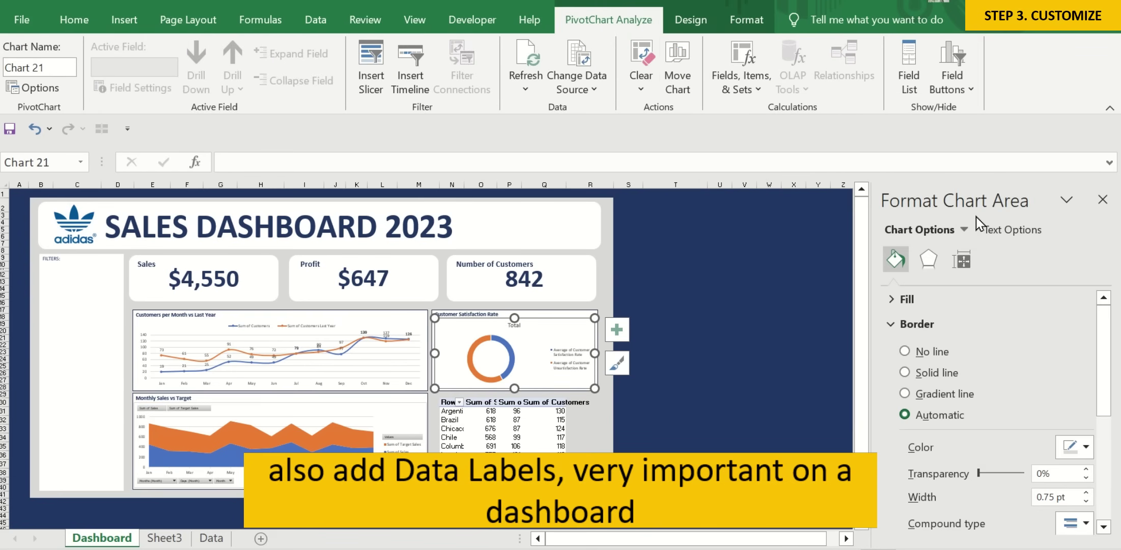
# Remove the donut's Total title, legend and border outline.
pyautogui.click(616, 329)
pyautogui.click(655, 356)
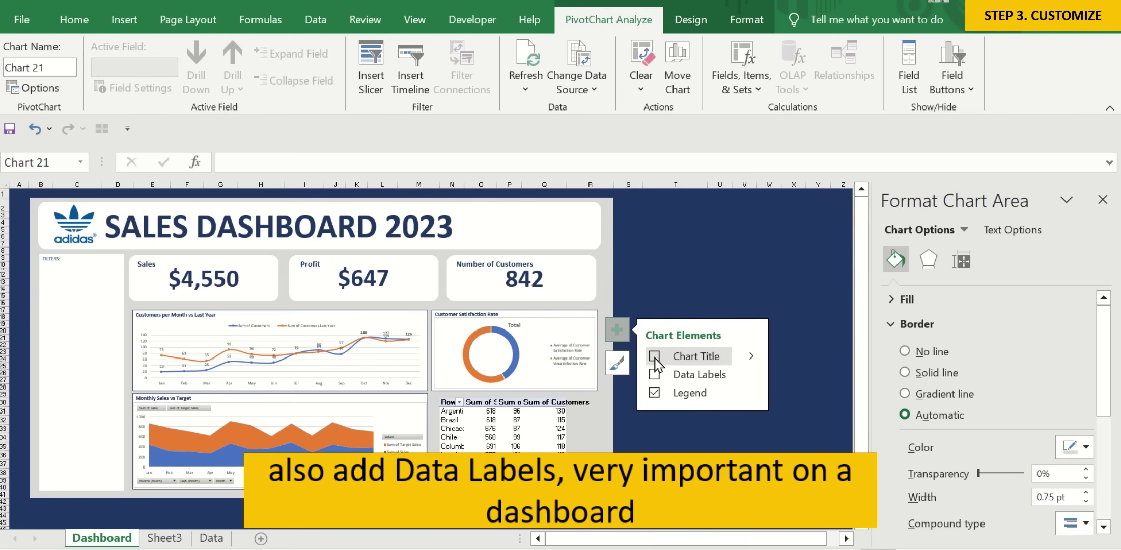
pyautogui.click(654, 393)
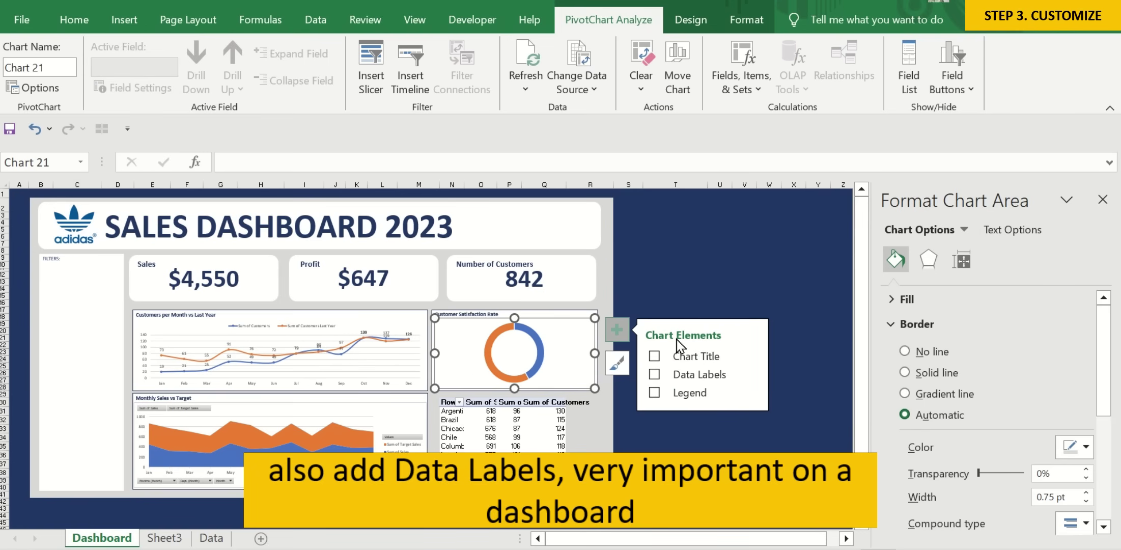
pyautogui.click(747, 20)
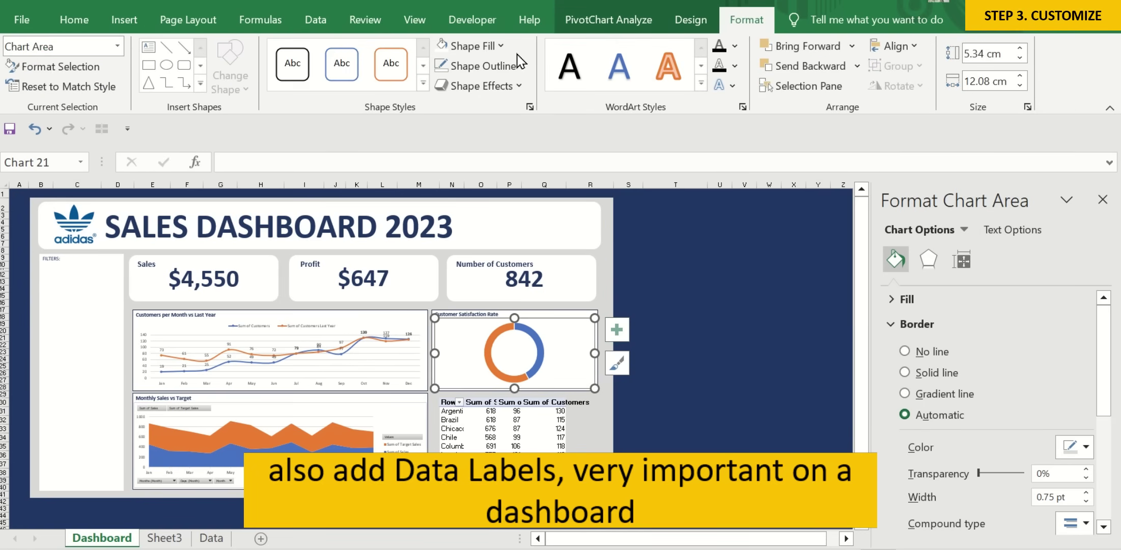
pyautogui.click(518, 63)
pyautogui.click(473, 245)
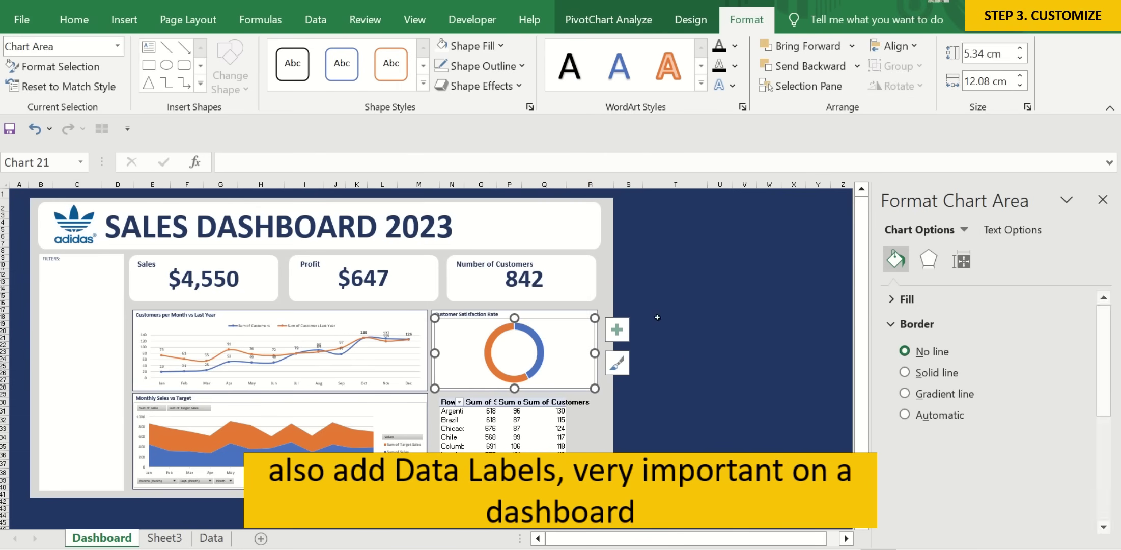
pyautogui.click(691, 360)
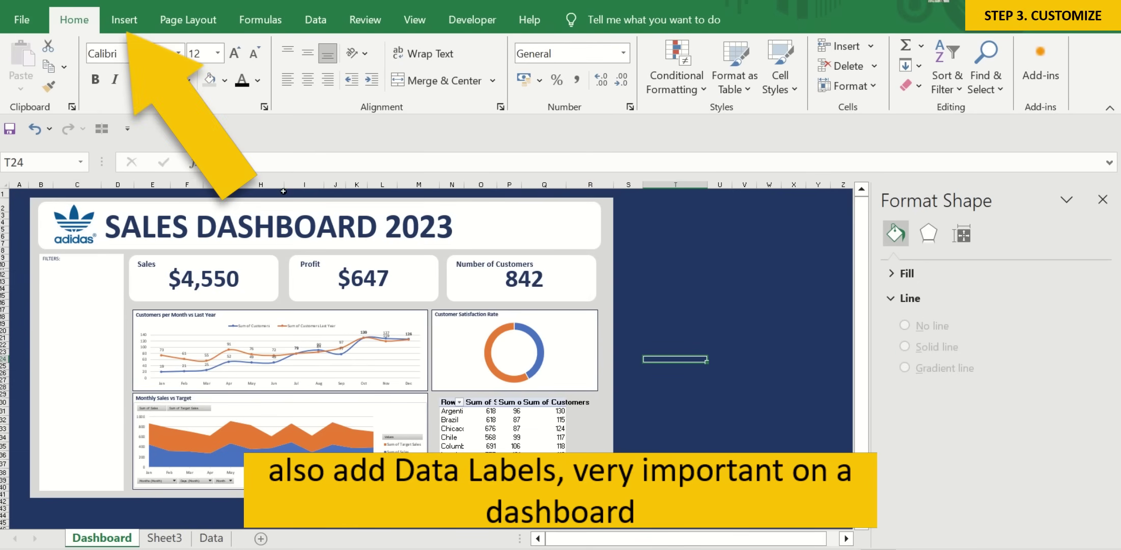
# Draw a text box in the centre of the satisfaction donut.
pyautogui.click(124, 19)
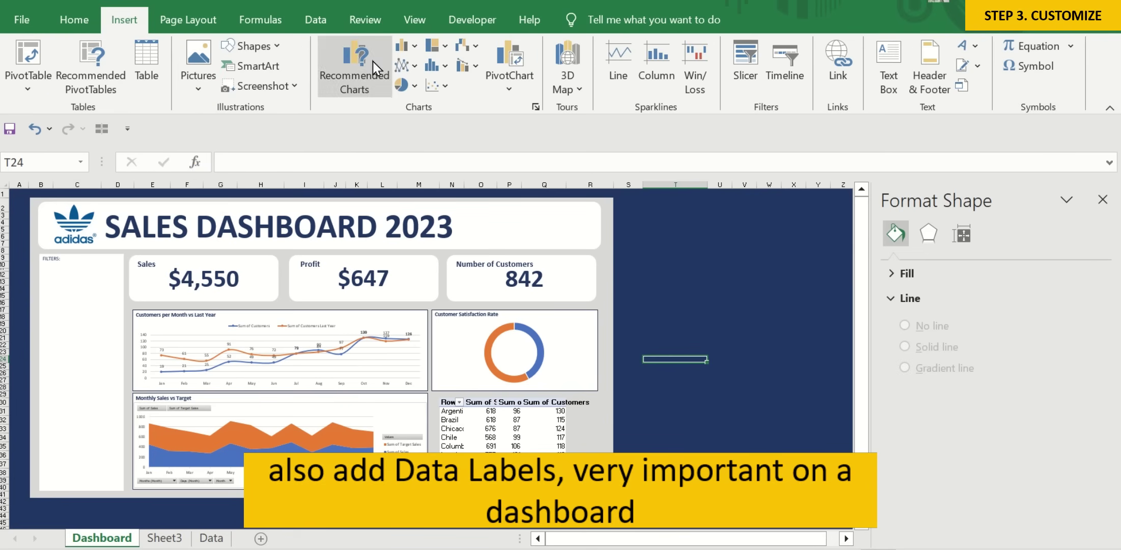
pyautogui.click(889, 66)
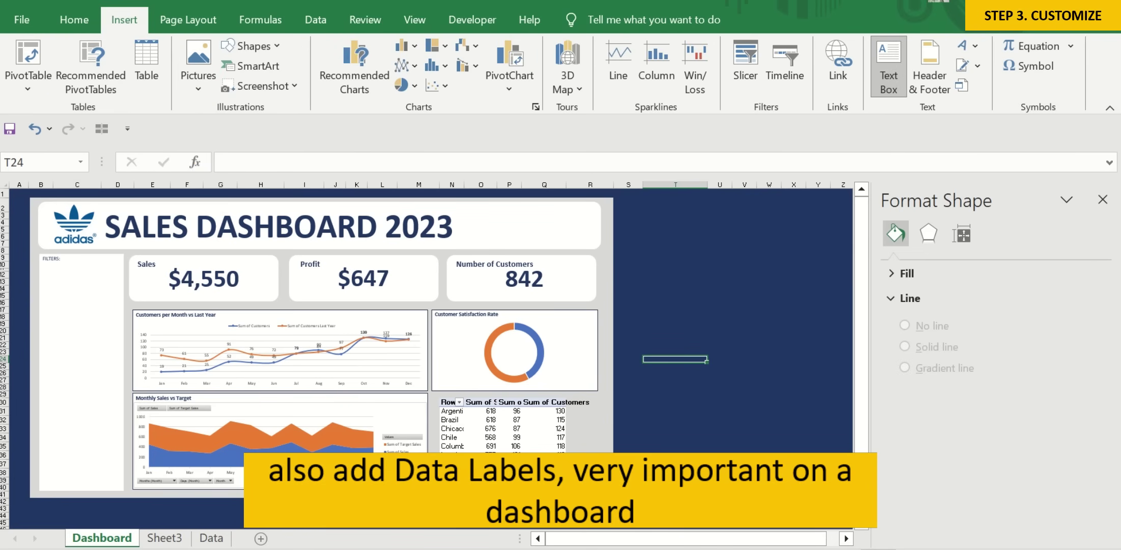
pyautogui.moveTo(494, 340); pyautogui.dragTo(534, 364)
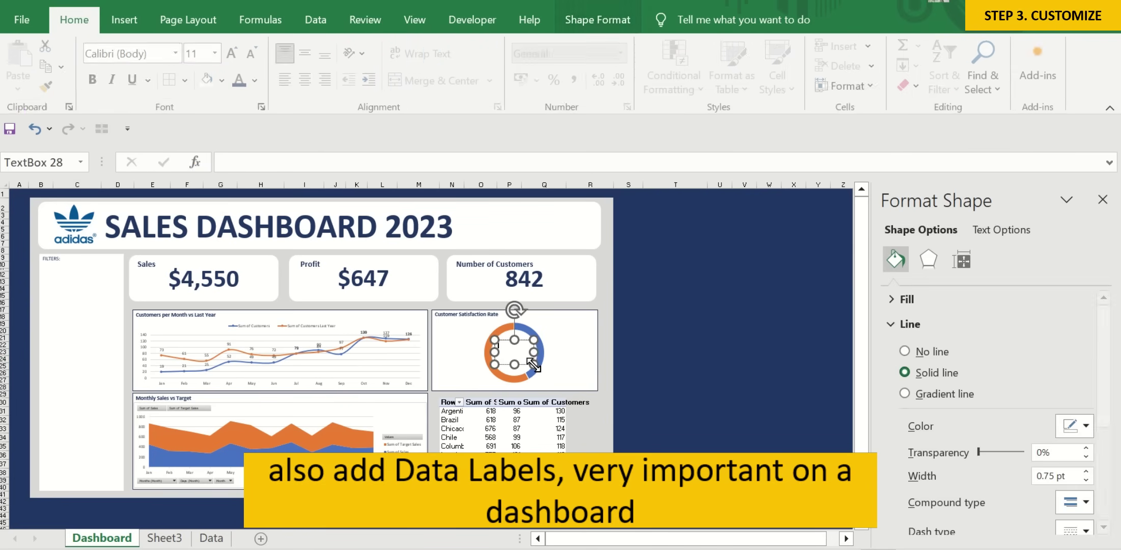
# Try linking the text box to Sheet3!B26, then dismiss the resulting reference error.
pyautogui.click(490, 166)
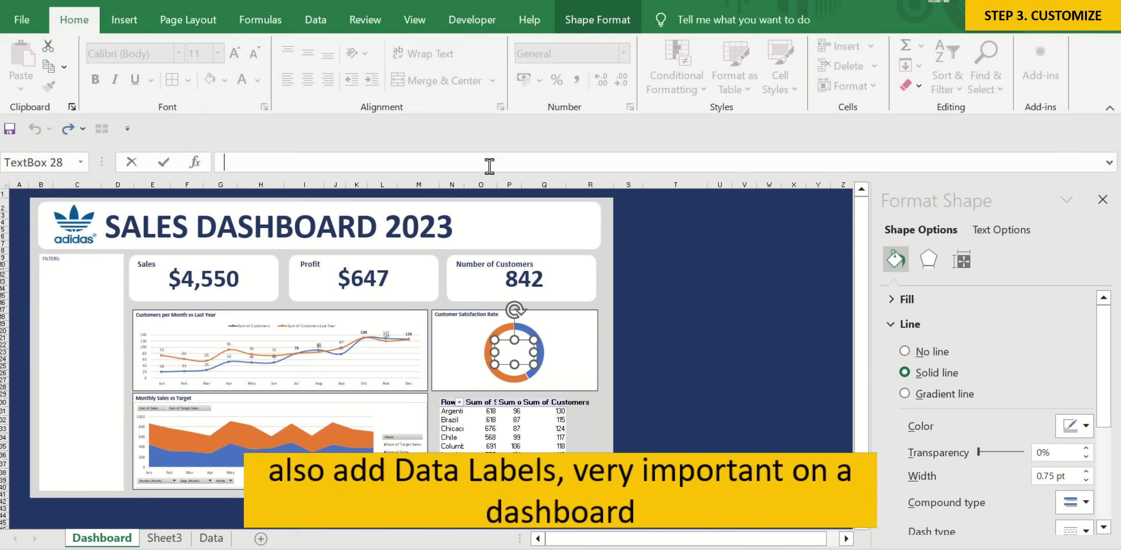
pyautogui.click(1102, 199)
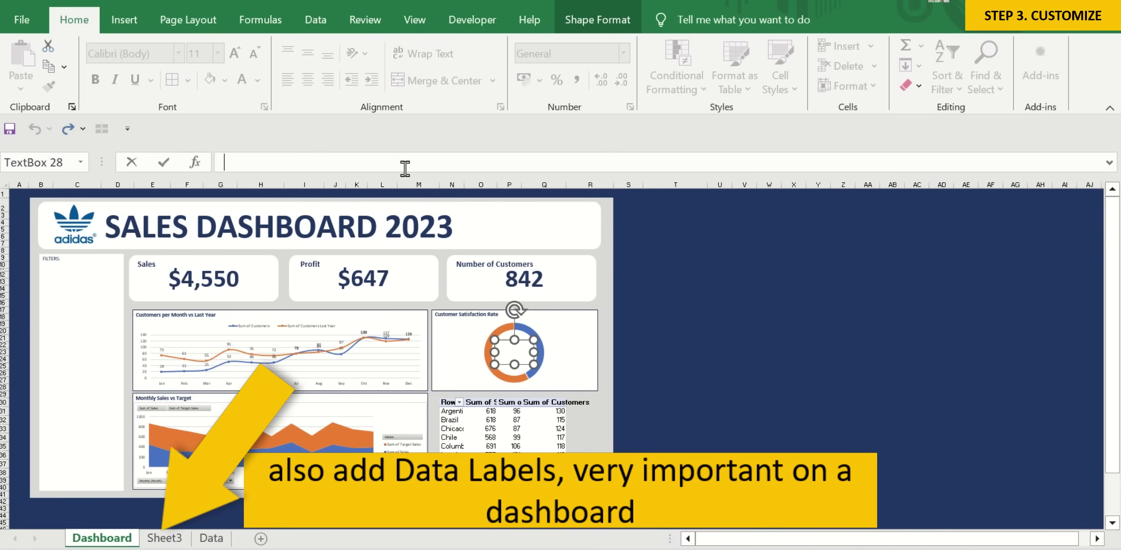
pyautogui.write('=')
pyautogui.click(174, 541)
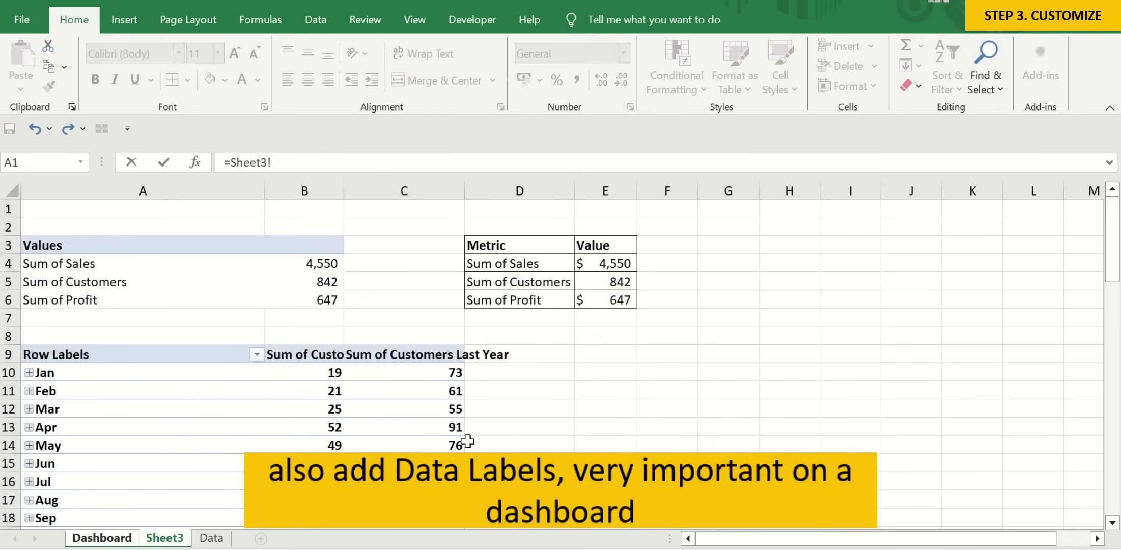
pyautogui.moveTo(1115, 266); pyautogui.dragTo(1115, 343)
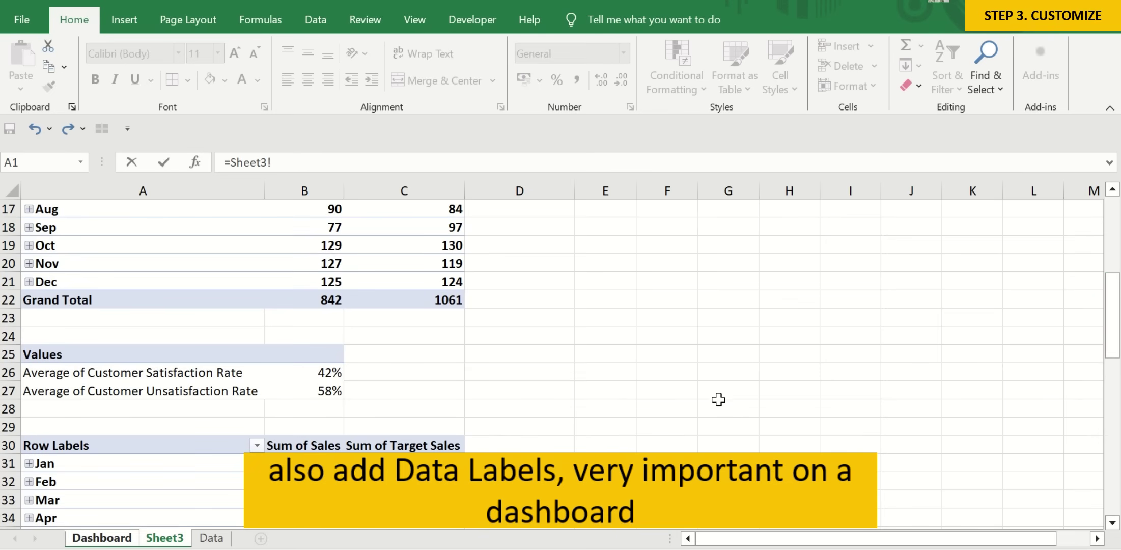
pyautogui.click(329, 373)
pyautogui.press('Return')
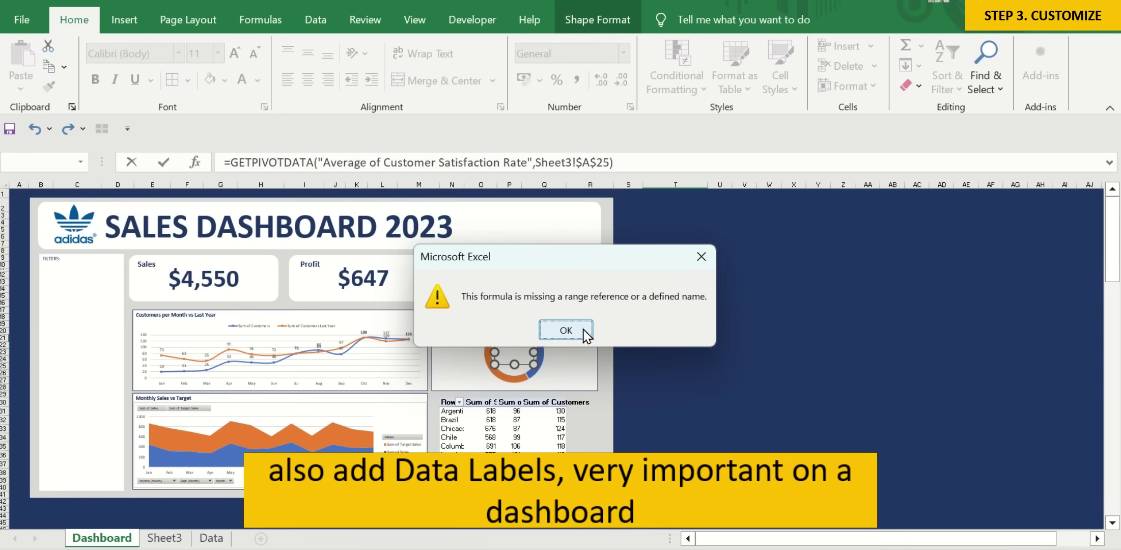
pyautogui.click(567, 330)
pyautogui.click(749, 402)
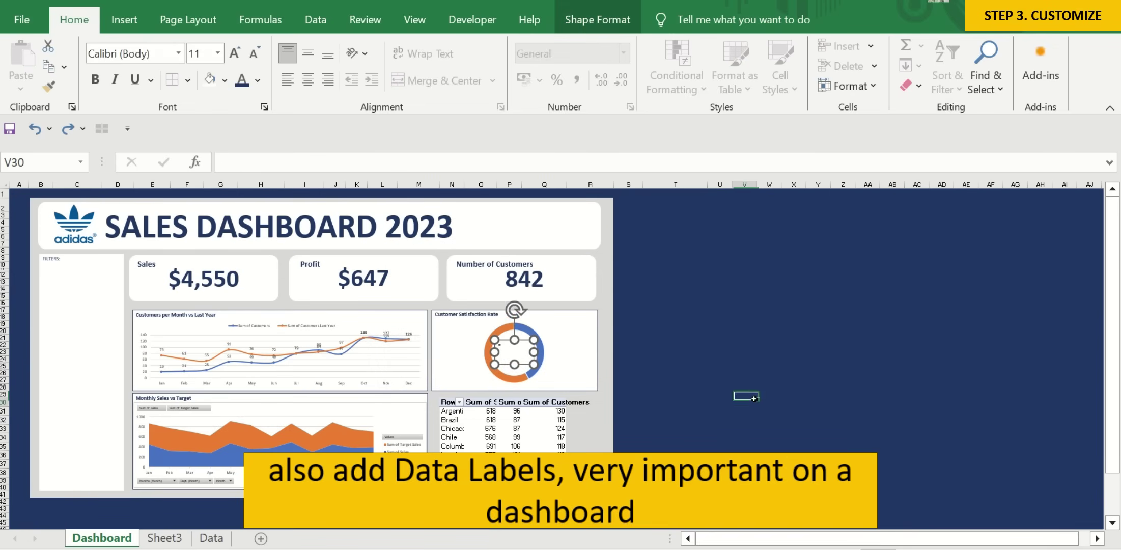
# Copy the rate labels from A26:A27 on Sheet3 to D26:D27 and autofit column D.
pyautogui.click(164, 538)
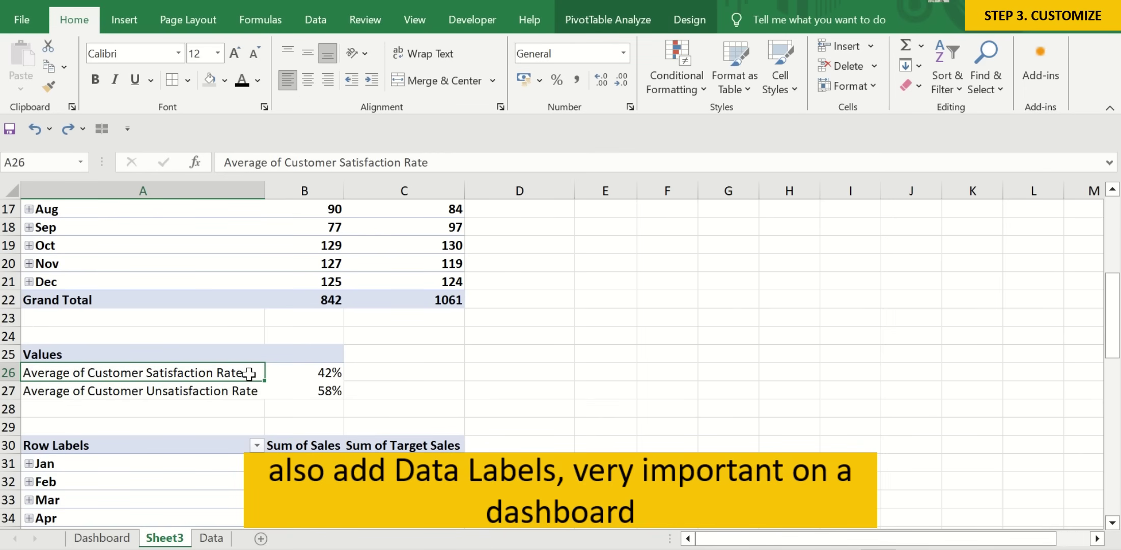
pyautogui.moveTo(253, 374); pyautogui.dragTo(252, 393)
pyautogui.hotkey('ctrl', 'c')
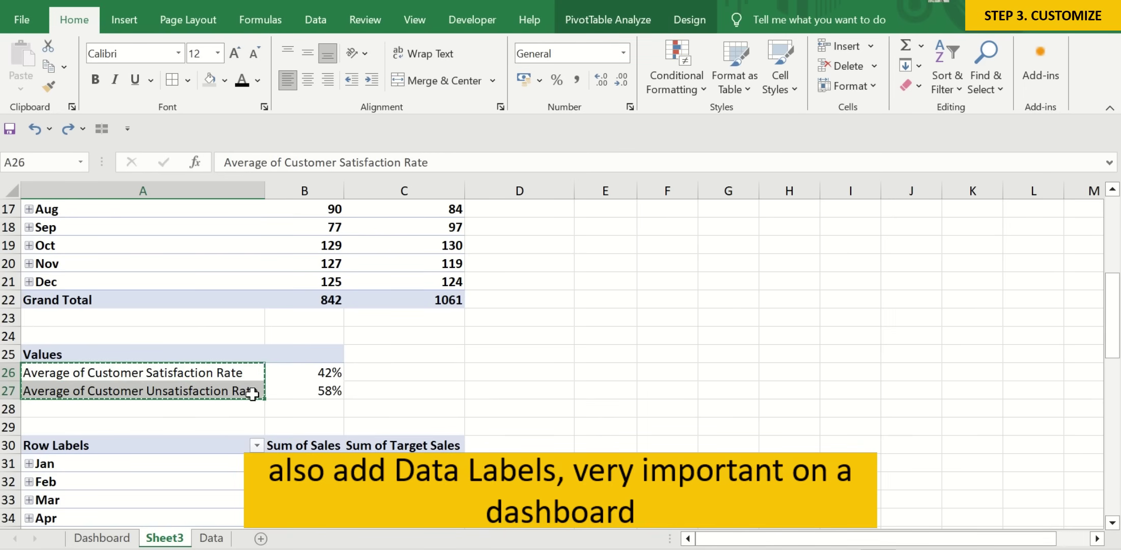
pyautogui.click(512, 373)
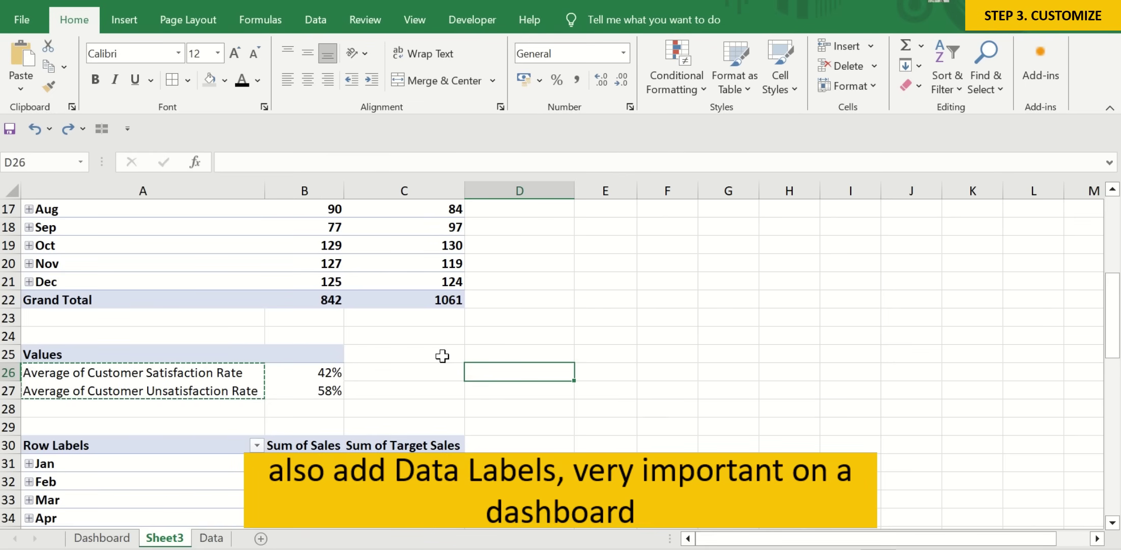
pyautogui.hotkey('ctrl', 'v')
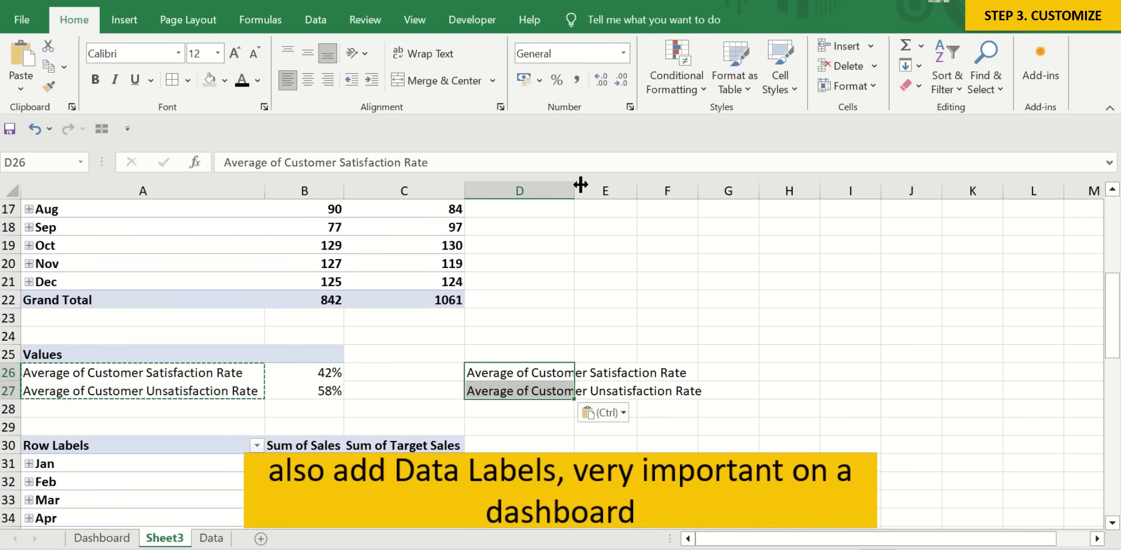
pyautogui.doubleClick(575, 190)
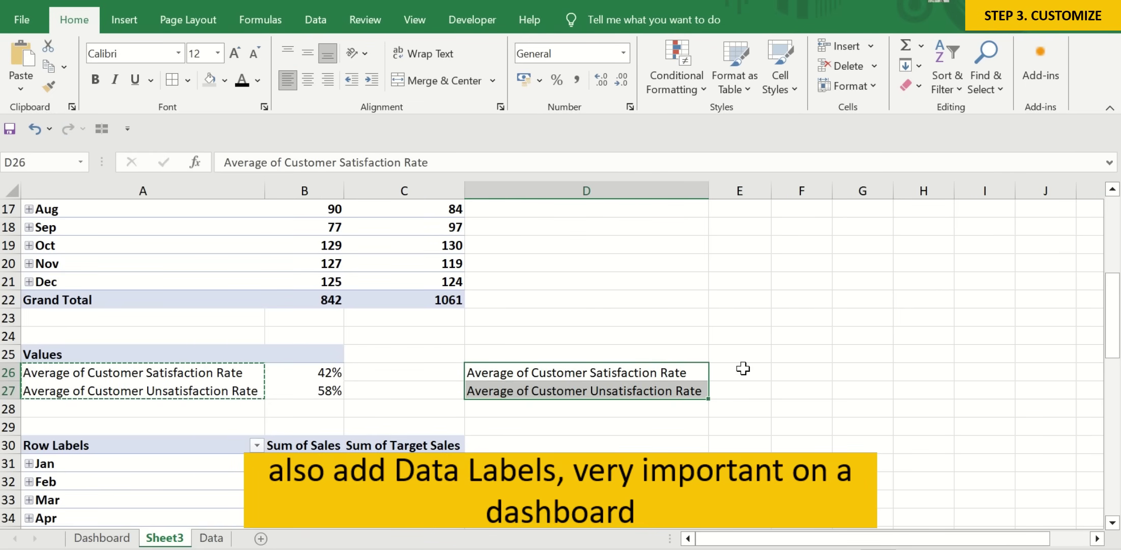
pyautogui.click(664, 352)
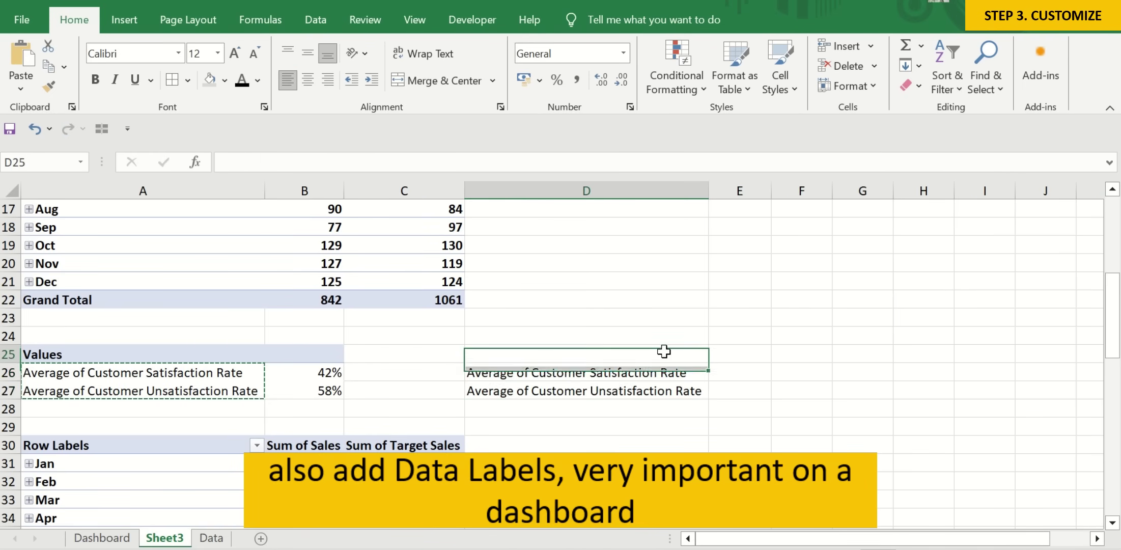
# Link E26 to B26 and E27 to B27, formatted as percentages.
pyautogui.click(746, 375)
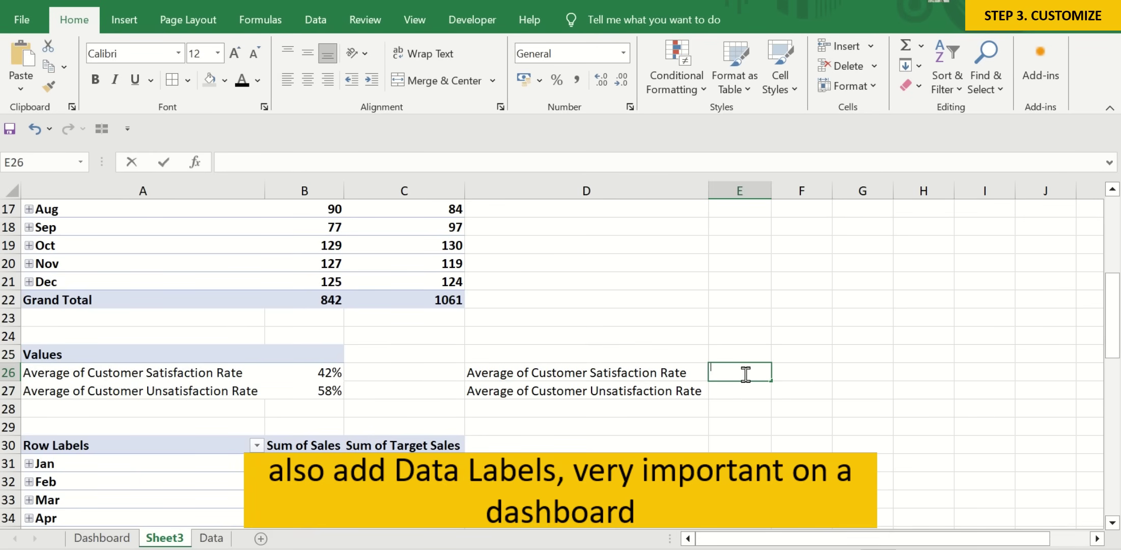
pyautogui.write('=')
pyautogui.click(334, 367)
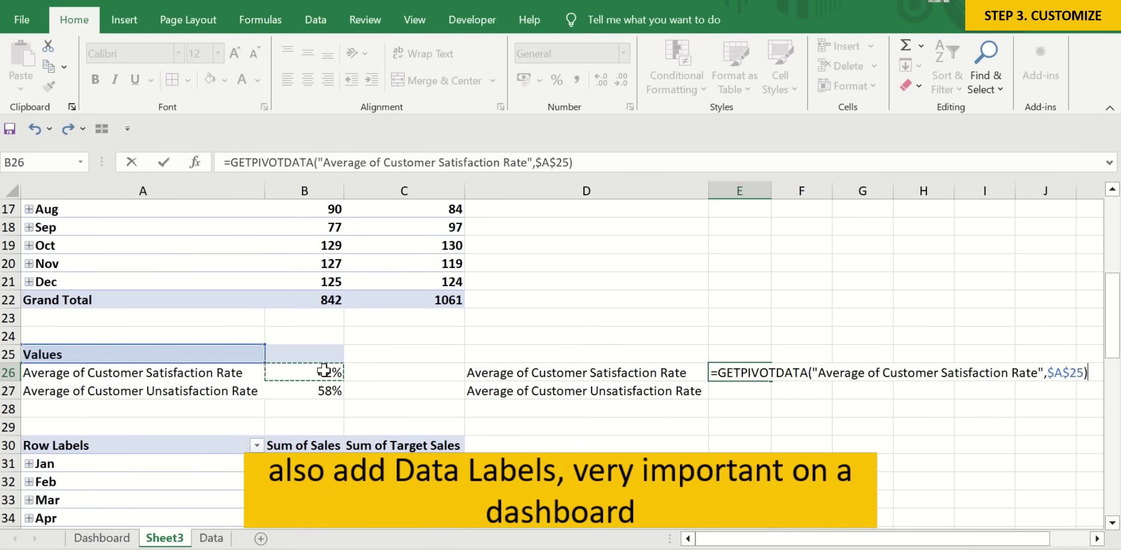
pyautogui.press('Return')
pyautogui.write('=')
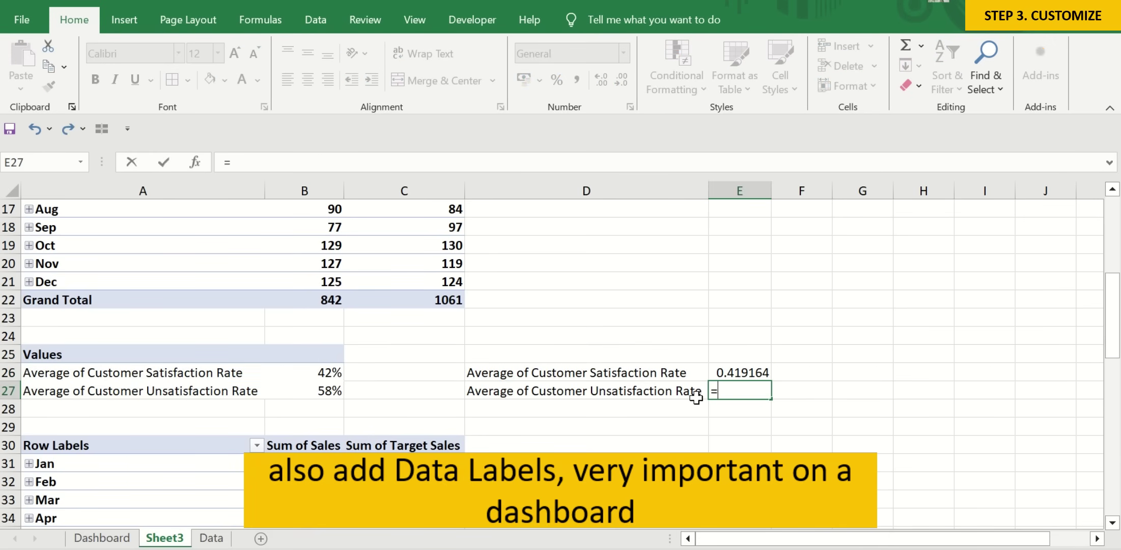
pyautogui.click(331, 392)
pyautogui.press('Return')
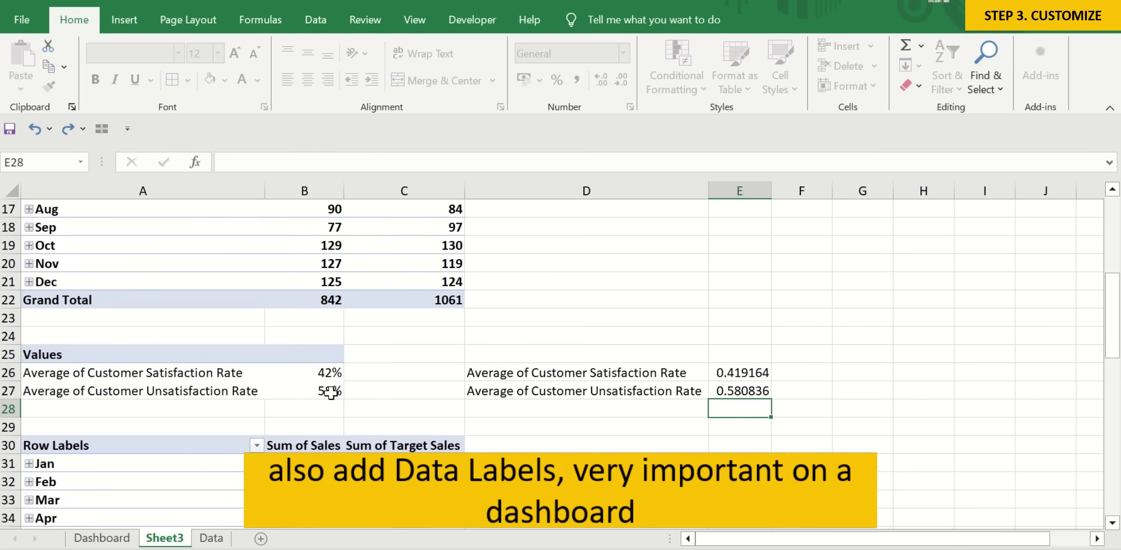
pyautogui.moveTo(724, 370); pyautogui.dragTo(738, 391)
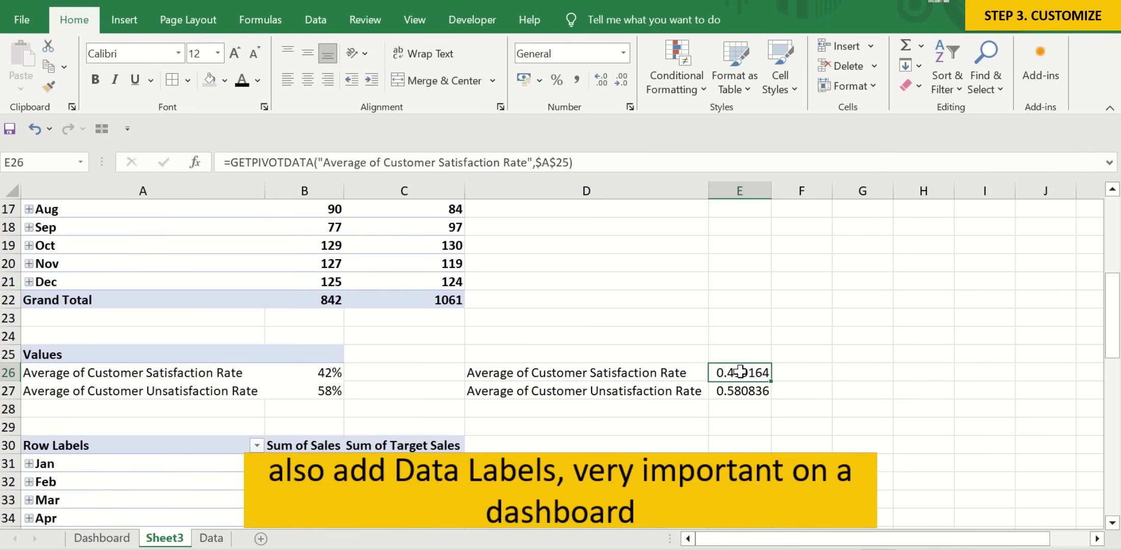
pyautogui.click(555, 80)
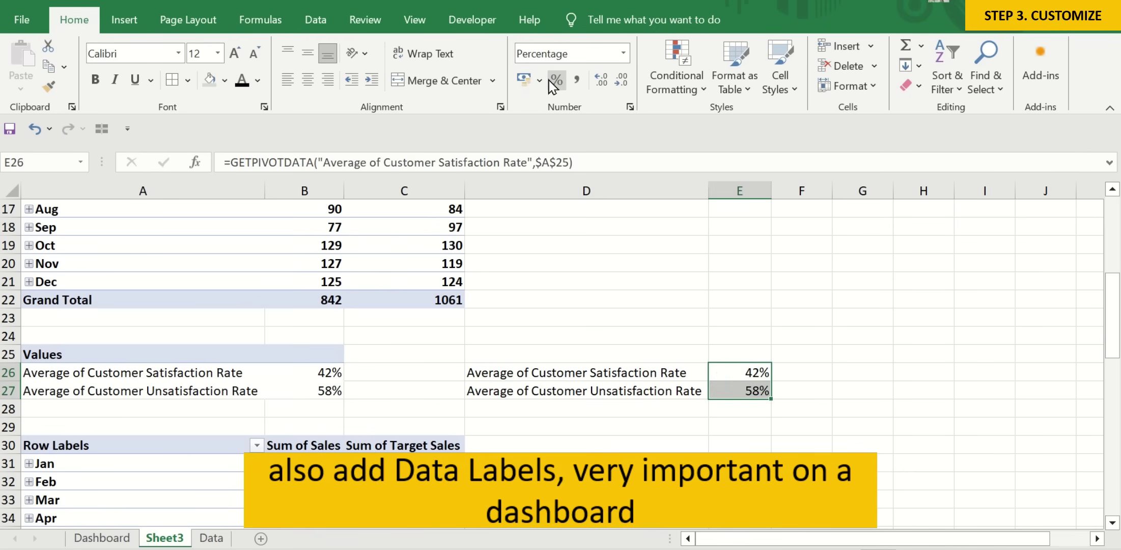
pyautogui.click(677, 425)
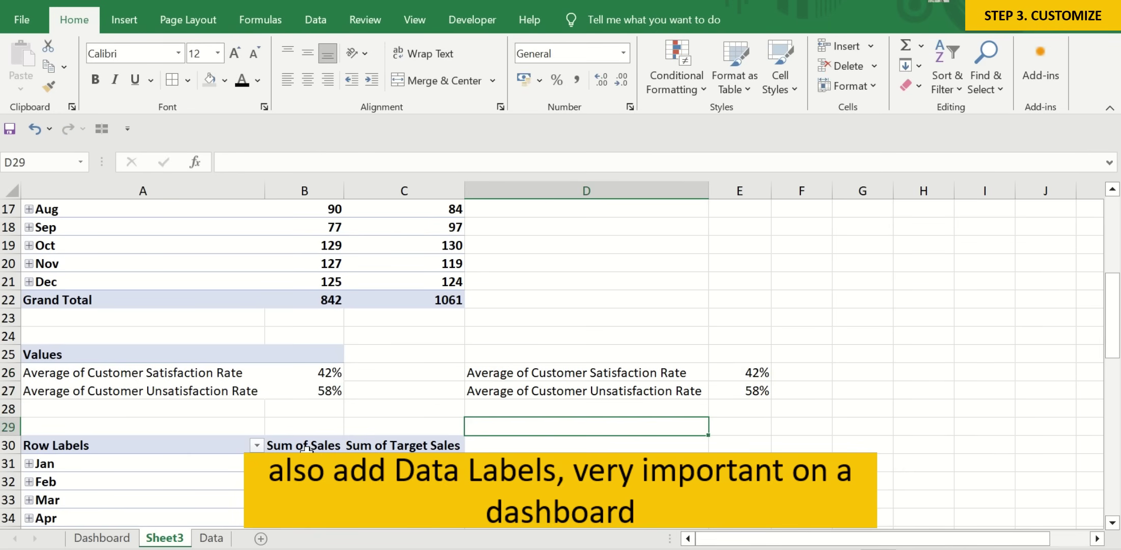
# Apply All Borders to the D26:E27 rate table.
pyautogui.moveTo(568, 373); pyautogui.dragTo(753, 390)
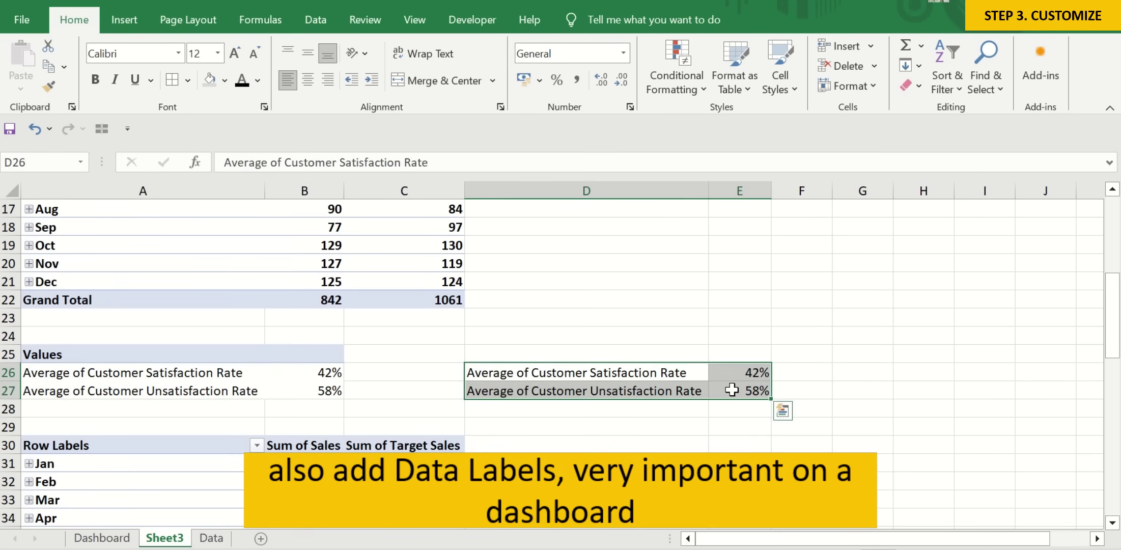
pyautogui.click(188, 80)
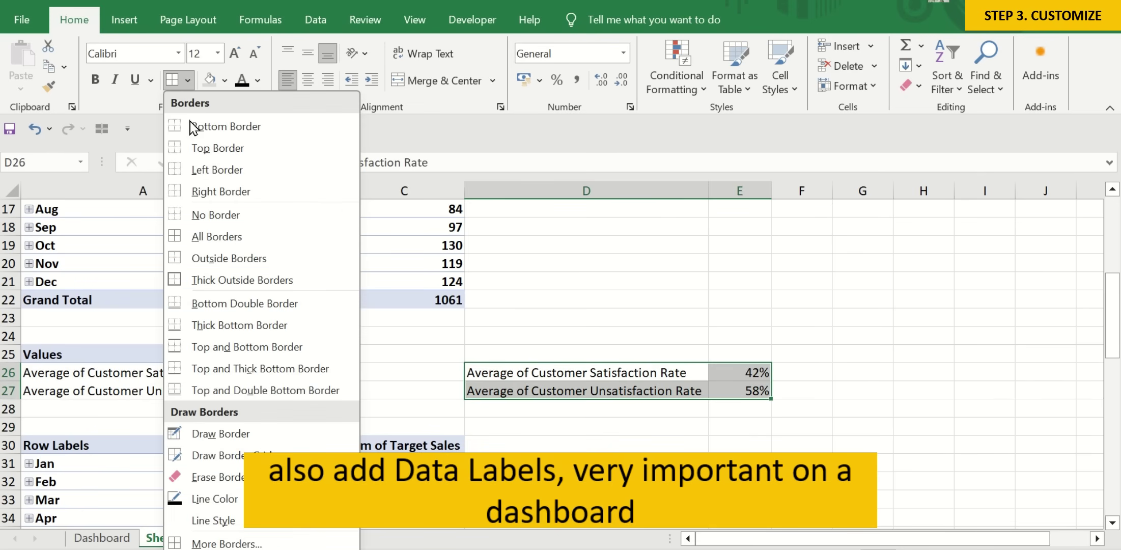
pyautogui.click(214, 236)
# Link the donut's centre text box to =Sheet3!E26 so it shows 42%.
pyautogui.click(586, 299)
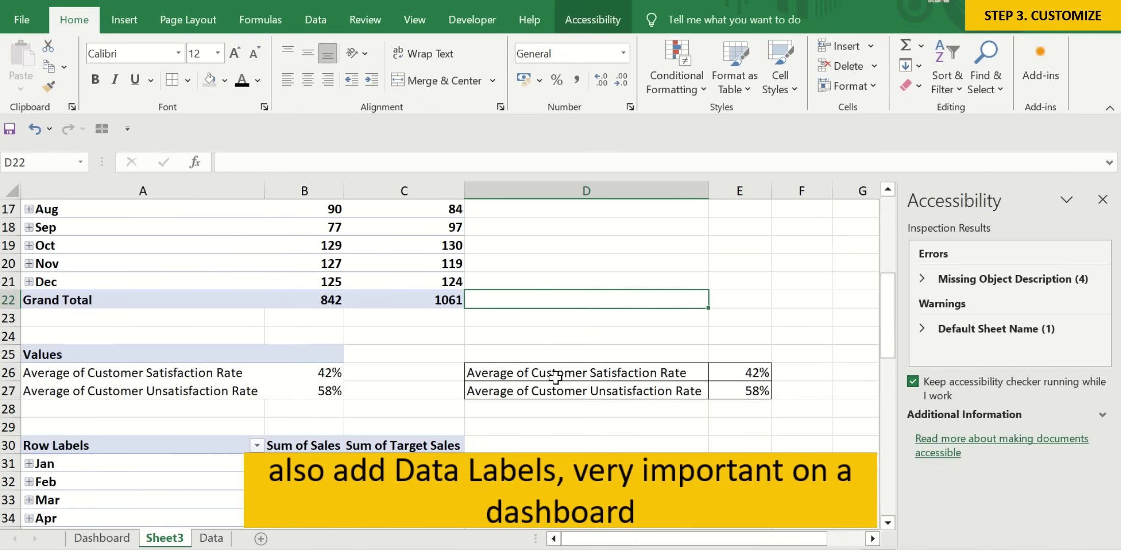
pyautogui.click(102, 538)
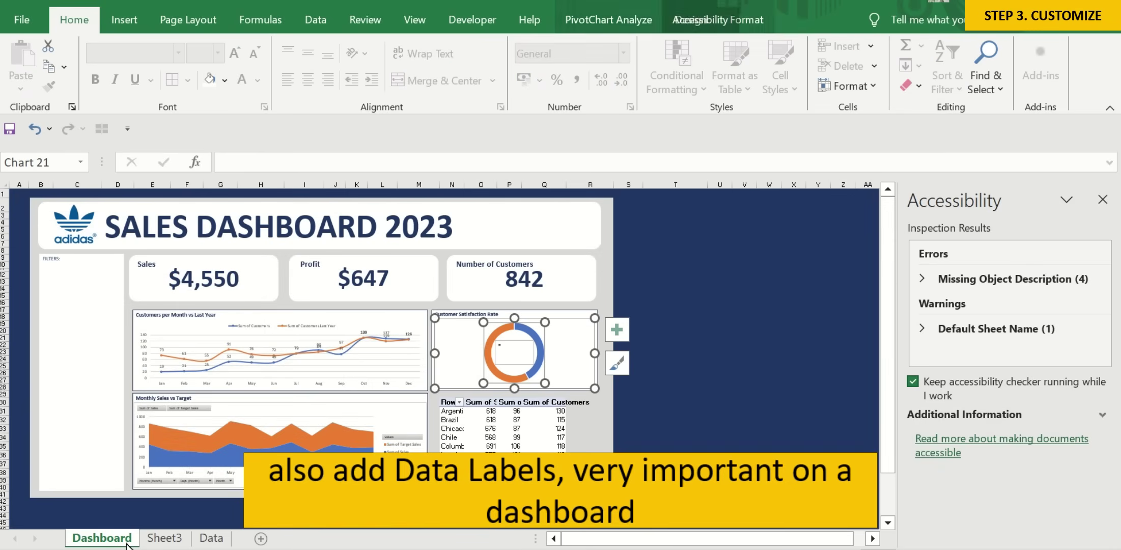
pyautogui.click(676, 418)
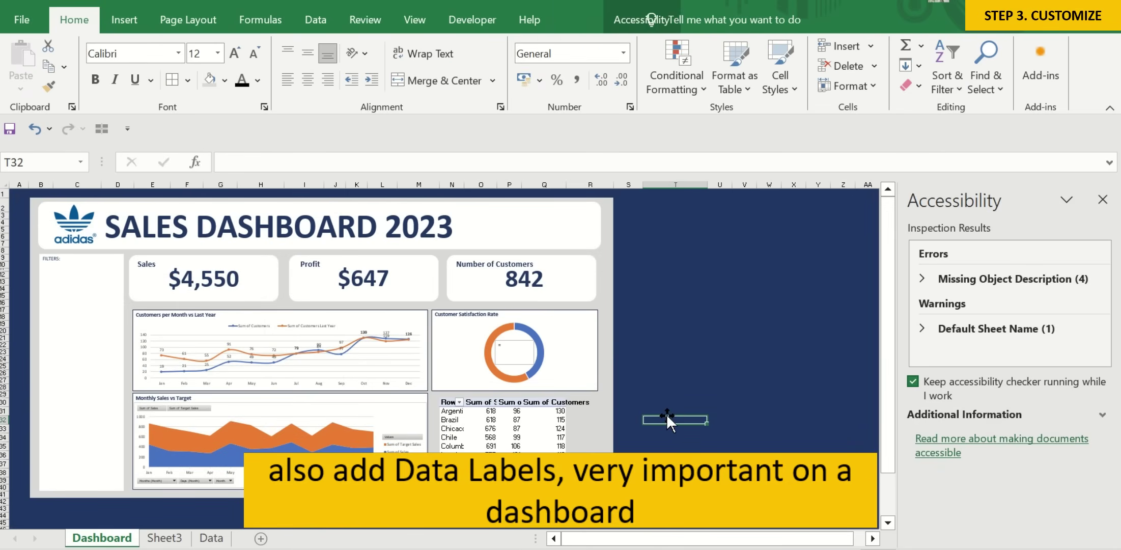
pyautogui.click(523, 359)
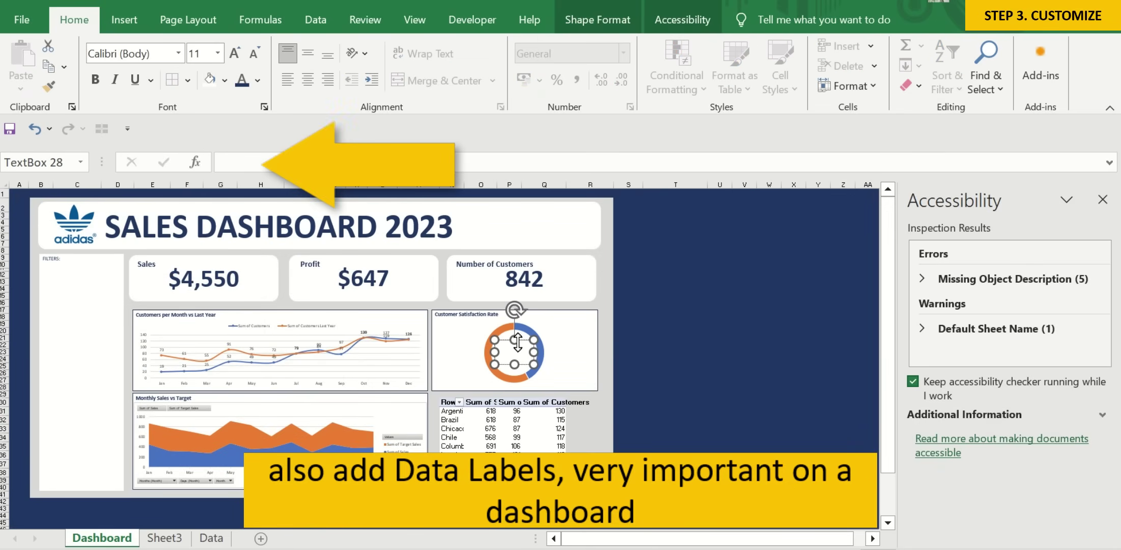
pyautogui.click(367, 162)
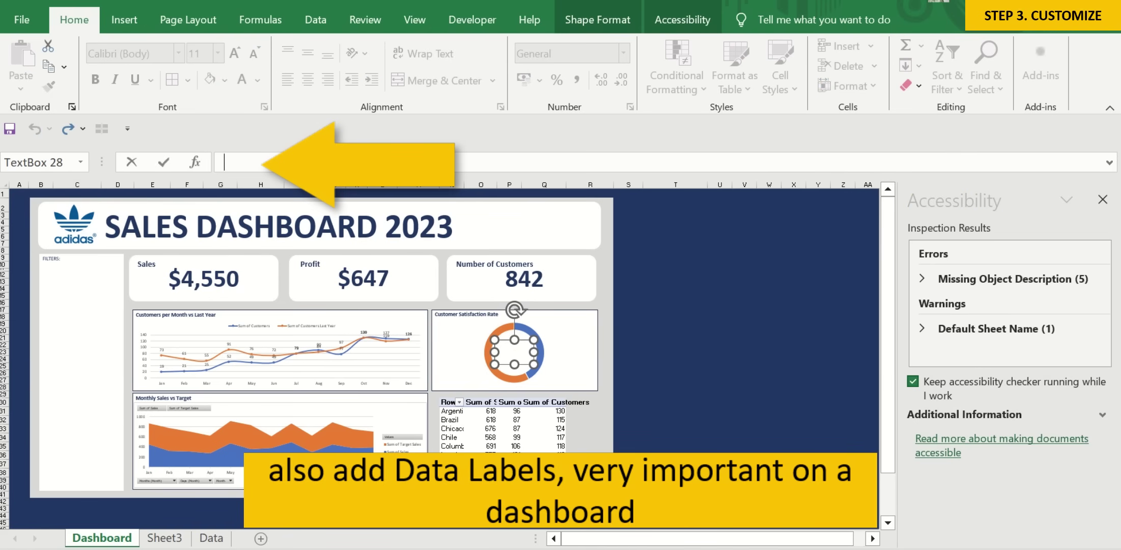
pyautogui.write('=')
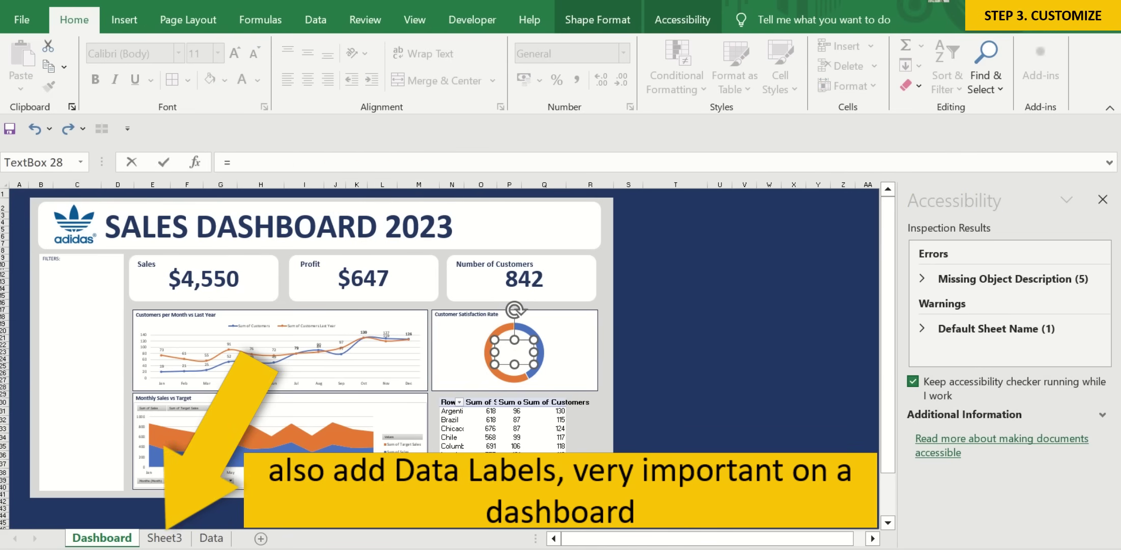
pyautogui.click(165, 538)
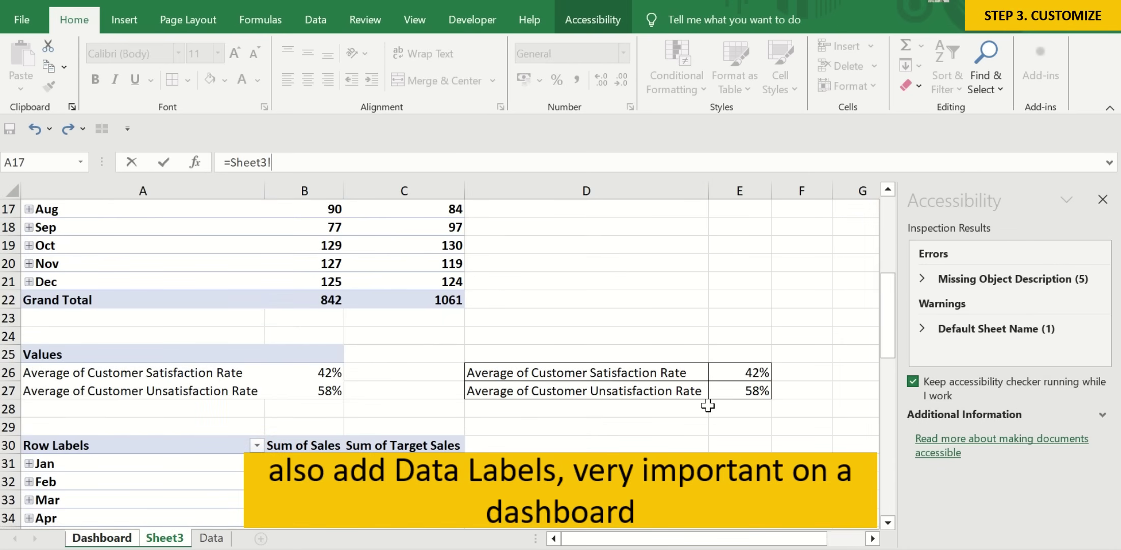
pyautogui.click(746, 375)
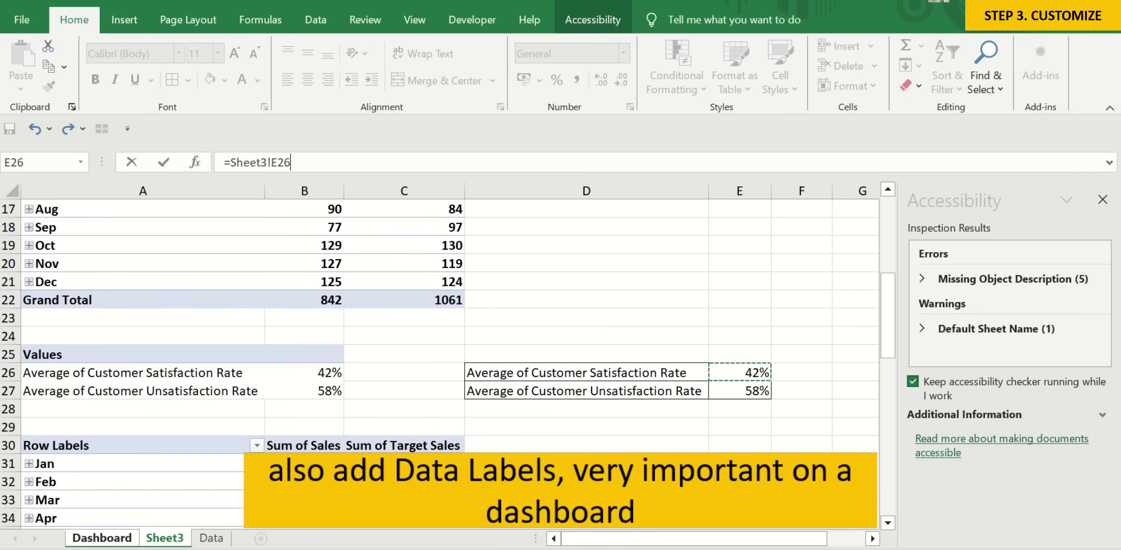
pyautogui.press('Return')
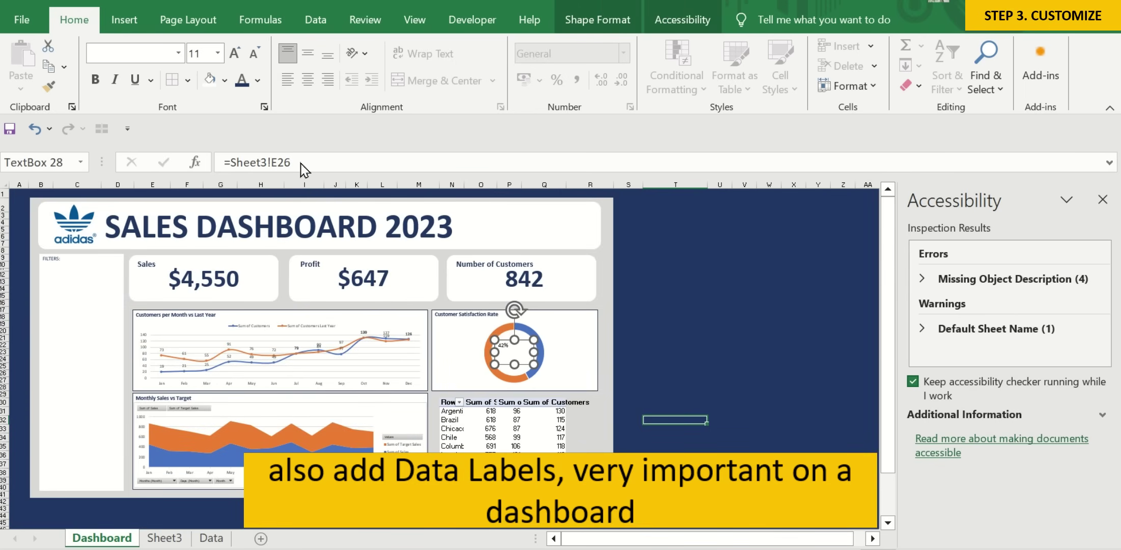
# Make the 42% label 28 pt, bold, and centred both horizontally and vertically.
pyautogui.click(231, 58)
pyautogui.click(232, 58)
pyautogui.click(232, 59)
pyautogui.click(232, 59)
pyautogui.click(232, 58)
pyautogui.click(231, 58)
pyautogui.click(309, 56)
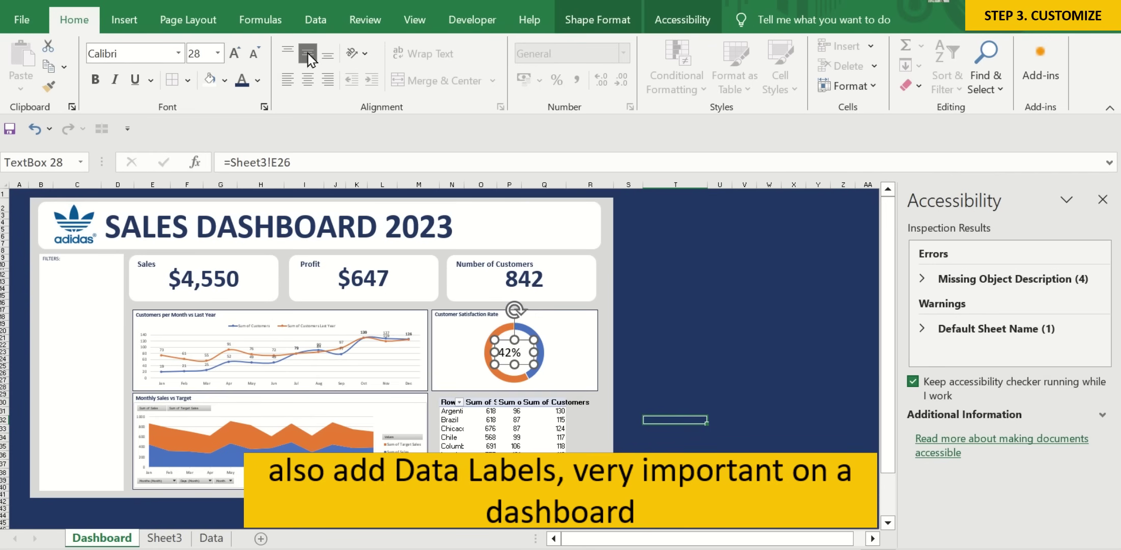
pyautogui.click(309, 80)
pyautogui.click(93, 84)
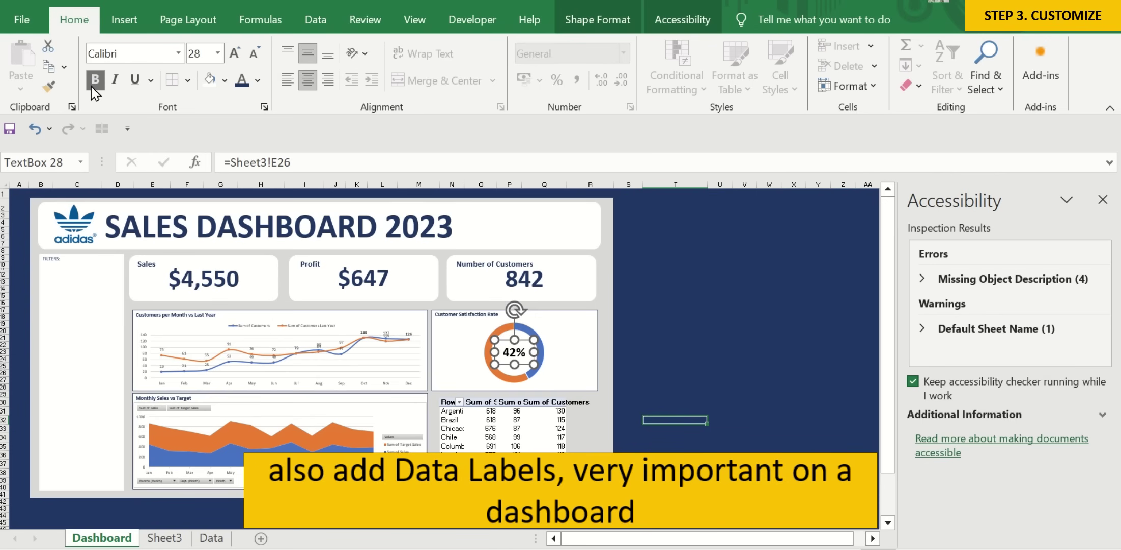
pyautogui.click(678, 379)
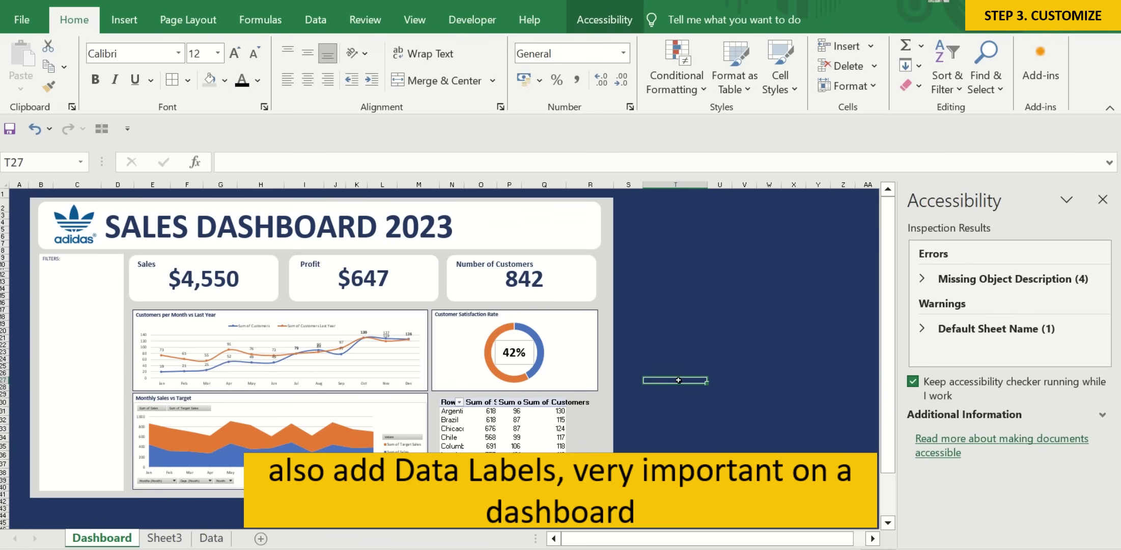
# Remove the outline from the 42% label text box.
pyautogui.click(530, 351)
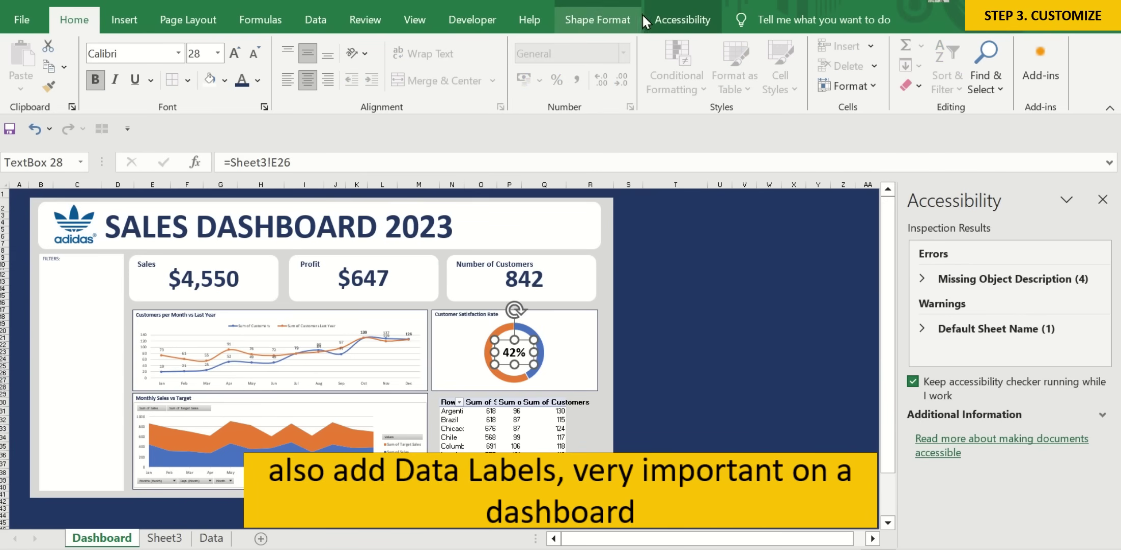
pyautogui.click(622, 21)
pyautogui.click(465, 67)
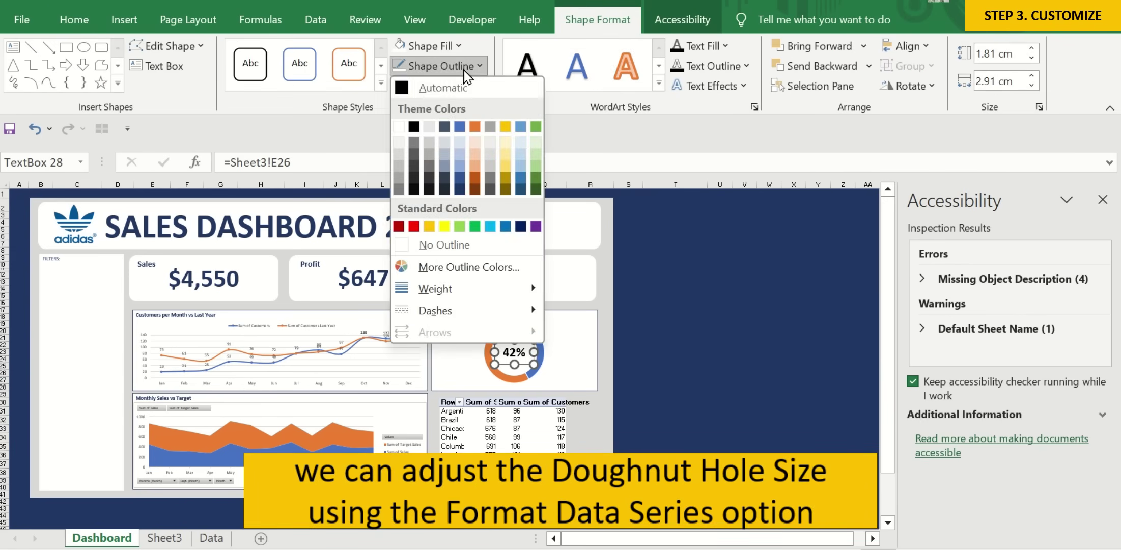
pyautogui.click(444, 244)
pyautogui.click(691, 418)
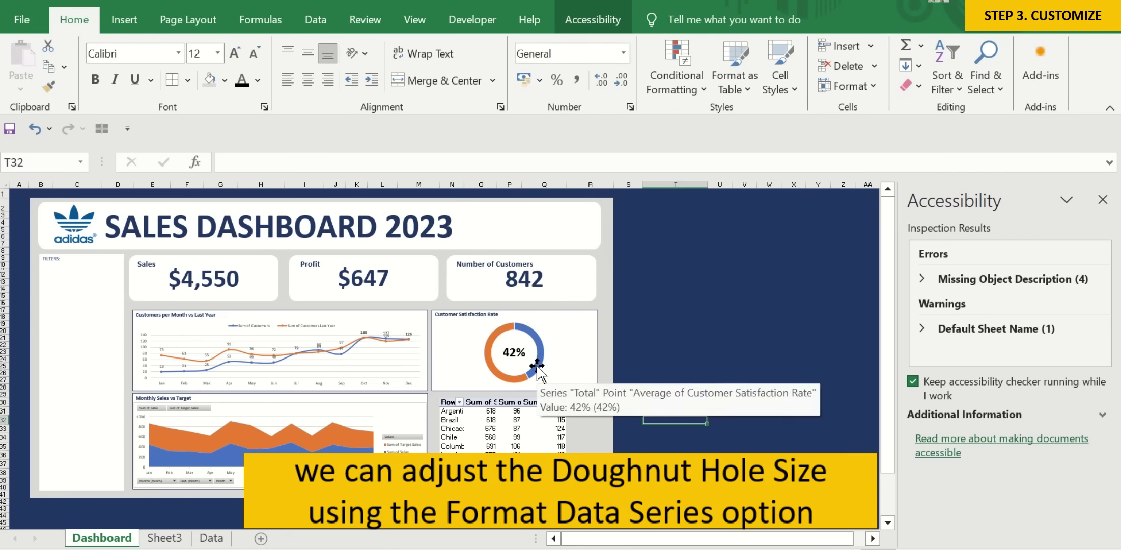
pyautogui.click(537, 368)
pyautogui.click(691, 417)
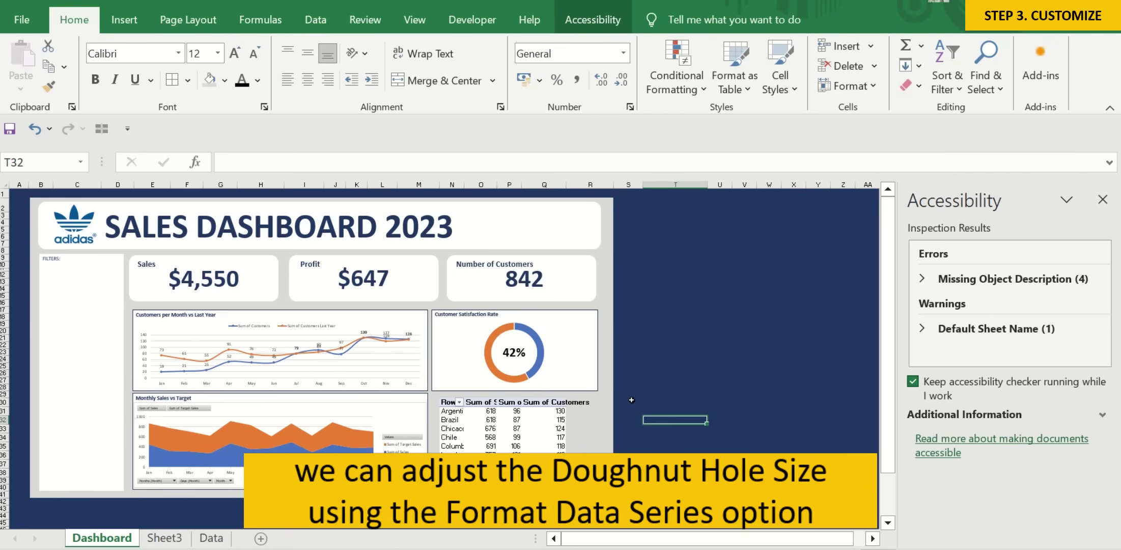
# Change the satisfaction doughnut's hole size from 75% to 65%.
pyautogui.rightClick(517, 378)
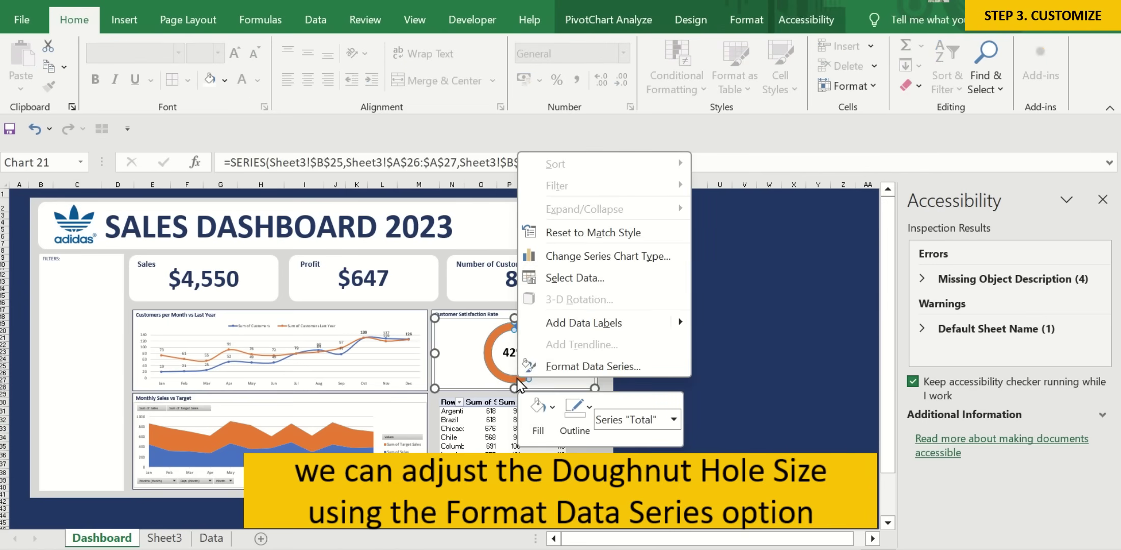
pyautogui.click(581, 367)
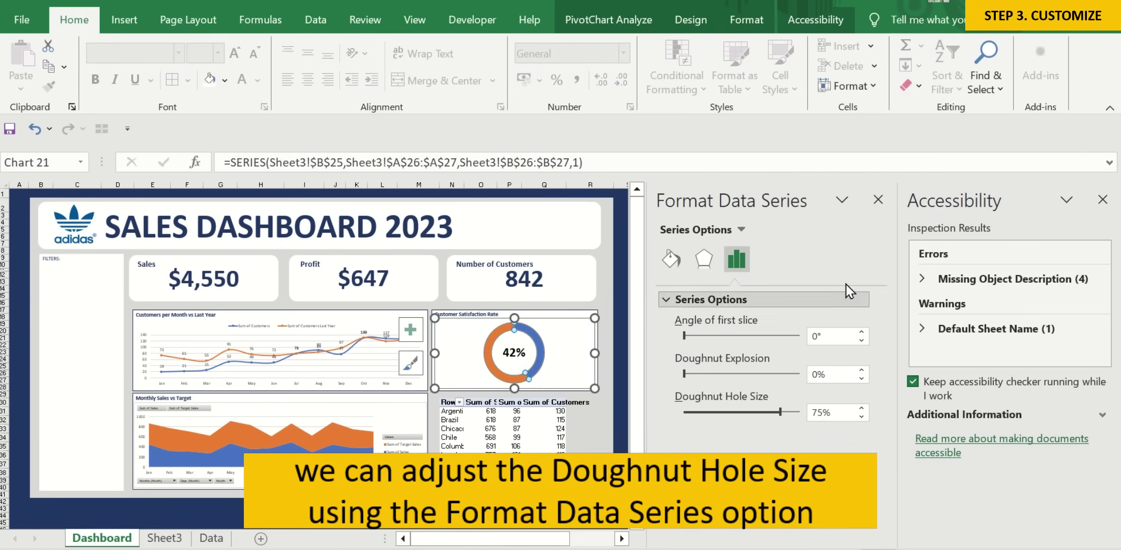
pyautogui.click(1102, 200)
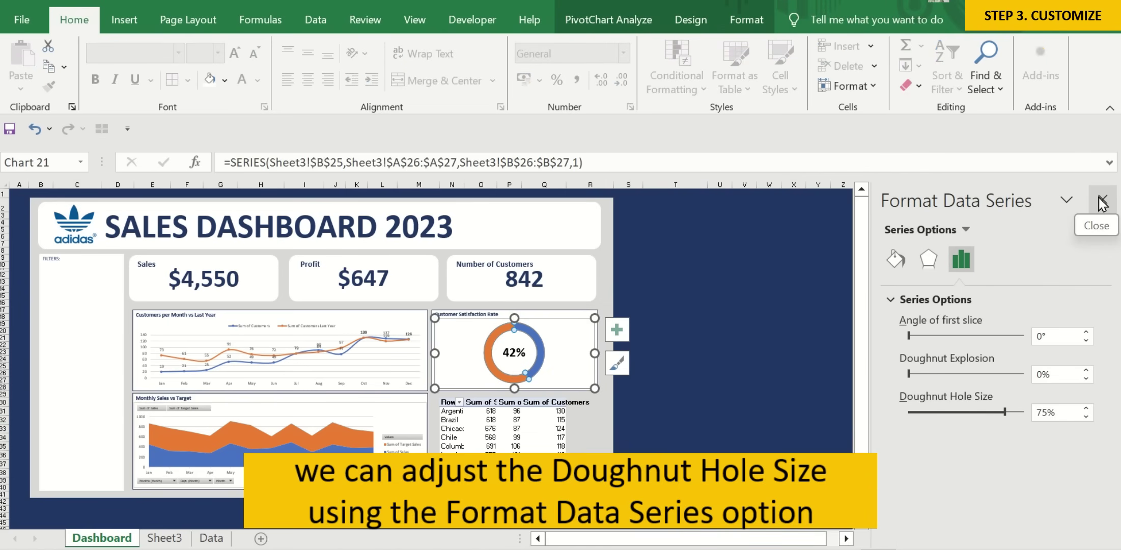
pyautogui.click(1041, 412)
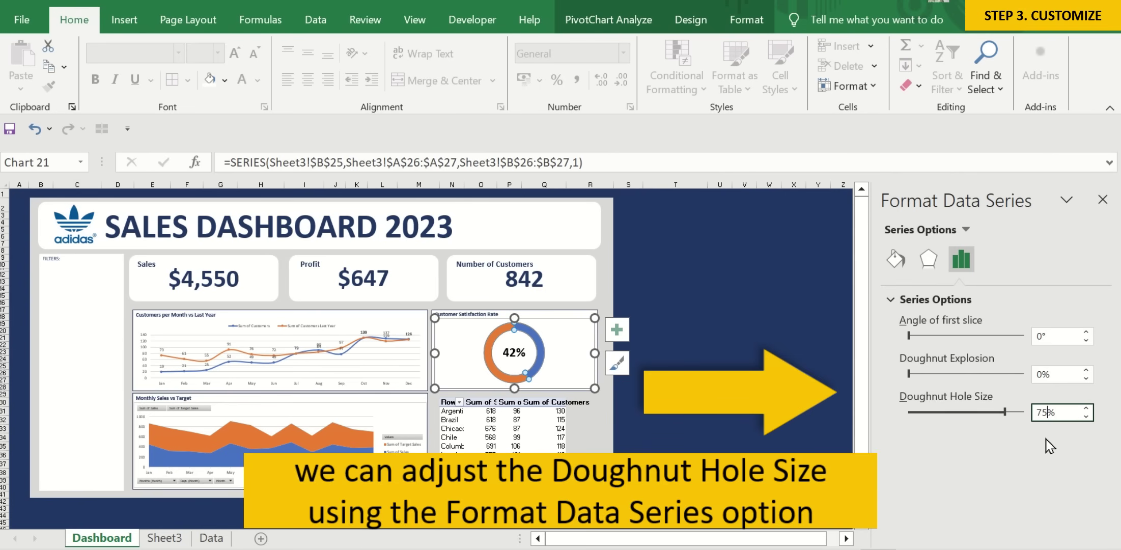
pyautogui.press('BackSpace')
pyautogui.write('6')
pyautogui.press('Return')
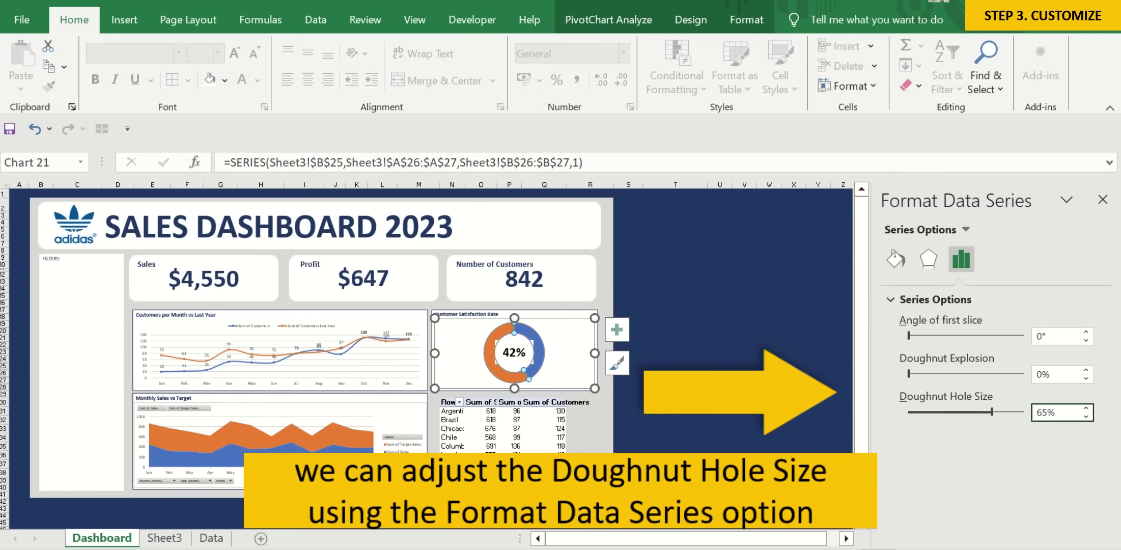
pyautogui.click(744, 402)
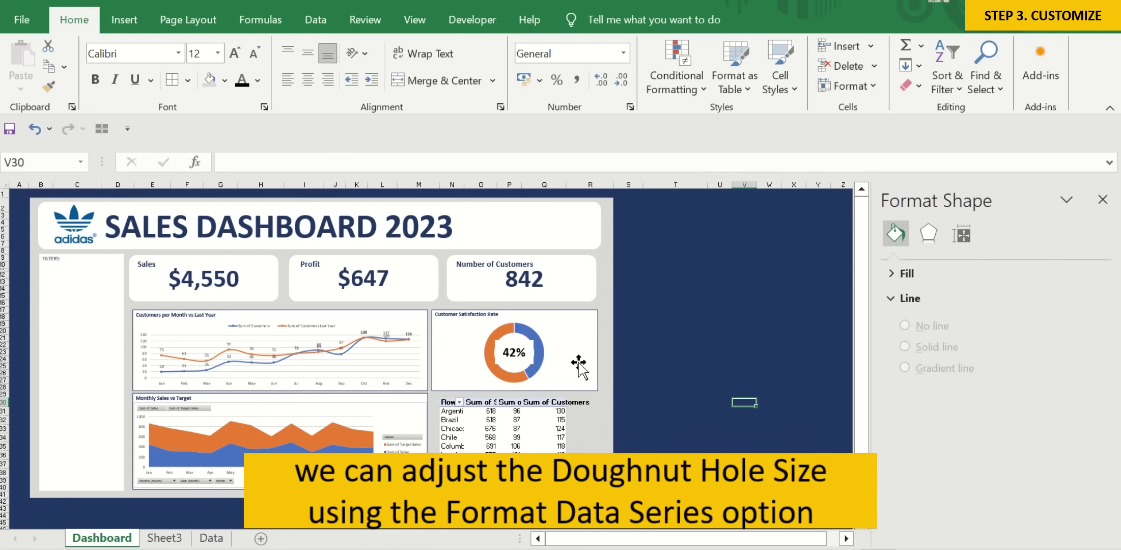
# Set the 42% label text box's fill to No Fill.
pyautogui.click(536, 345)
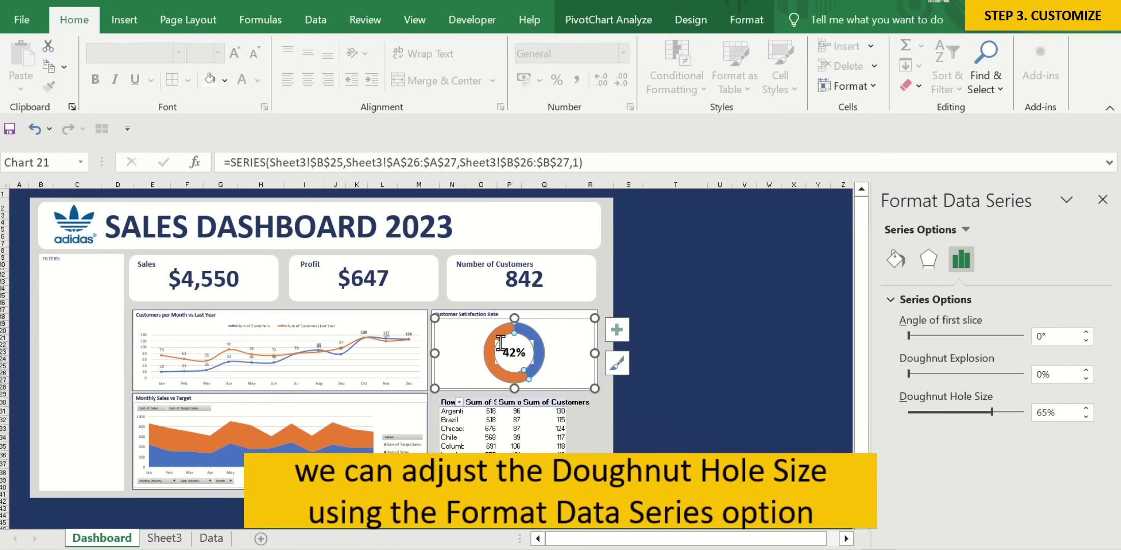
pyautogui.click(498, 342)
pyautogui.click(514, 350)
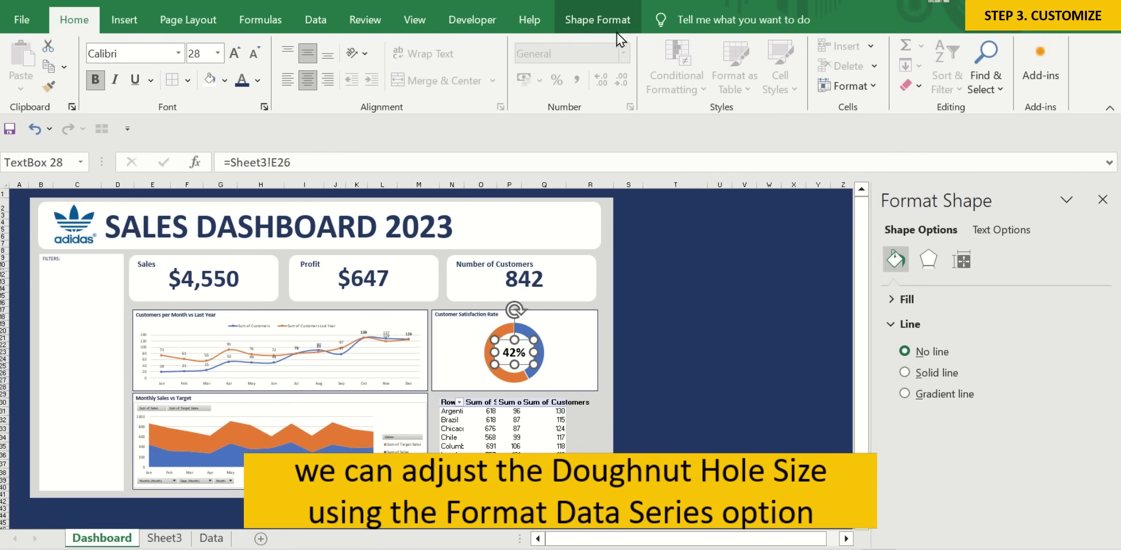
pyautogui.click(597, 19)
pyautogui.click(461, 47)
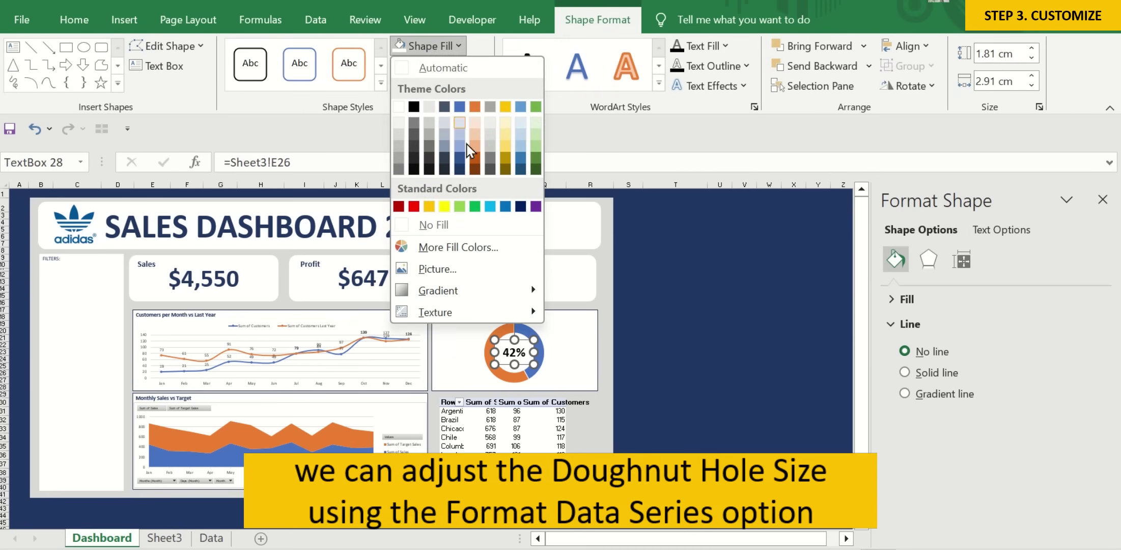
pyautogui.click(469, 223)
pyautogui.click(655, 375)
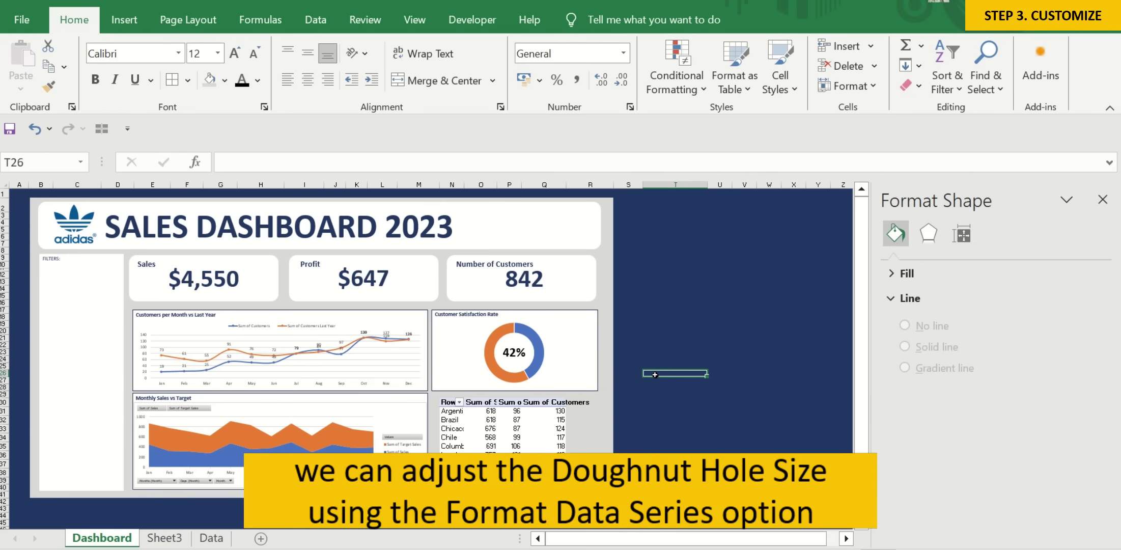
# Hide all field buttons on the Monthly Sales vs Target chart.
pyautogui.click(410, 428)
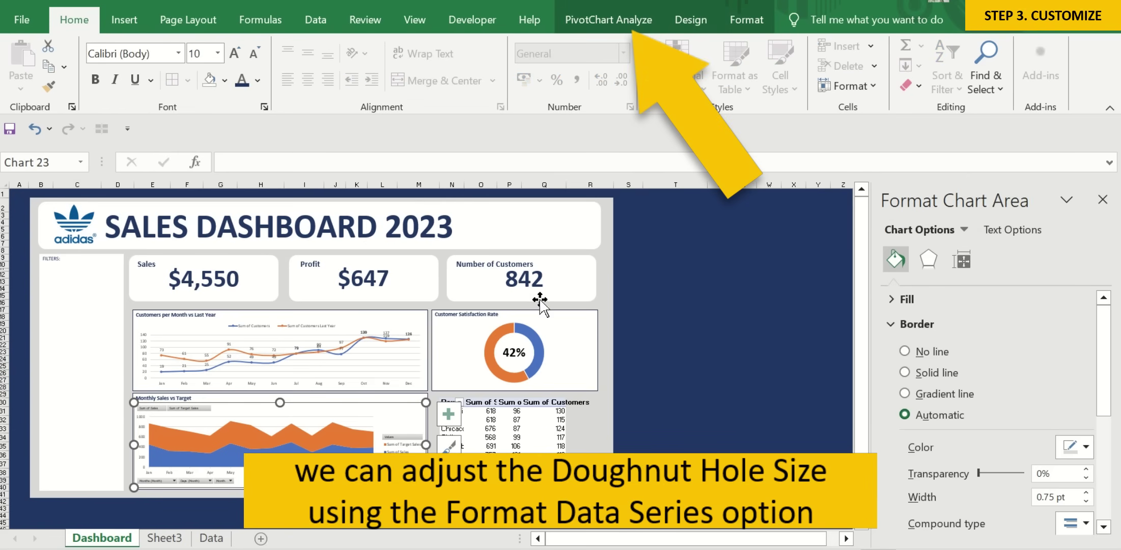
pyautogui.click(650, 32)
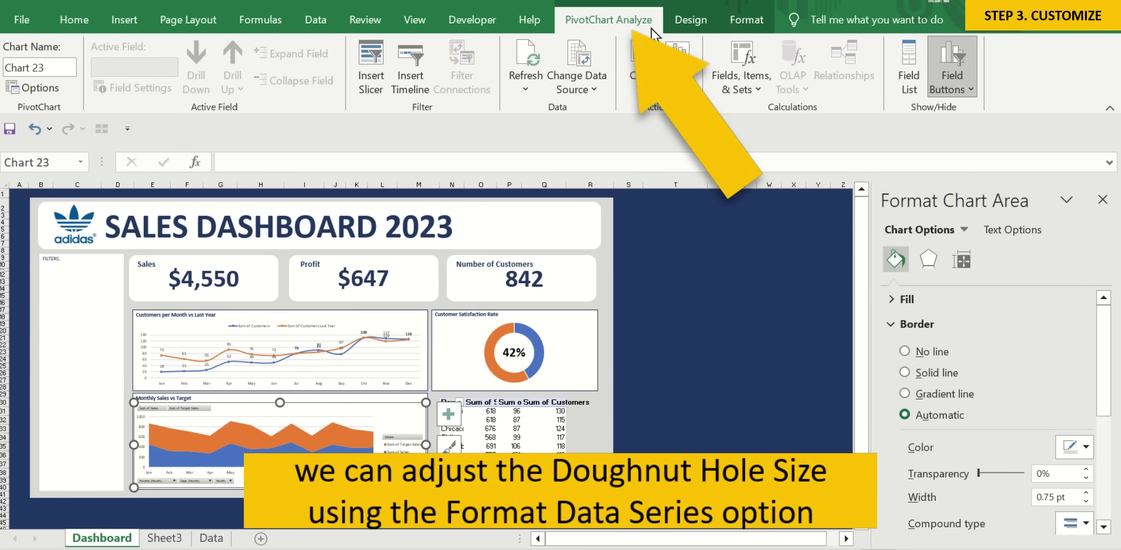
pyautogui.click(967, 94)
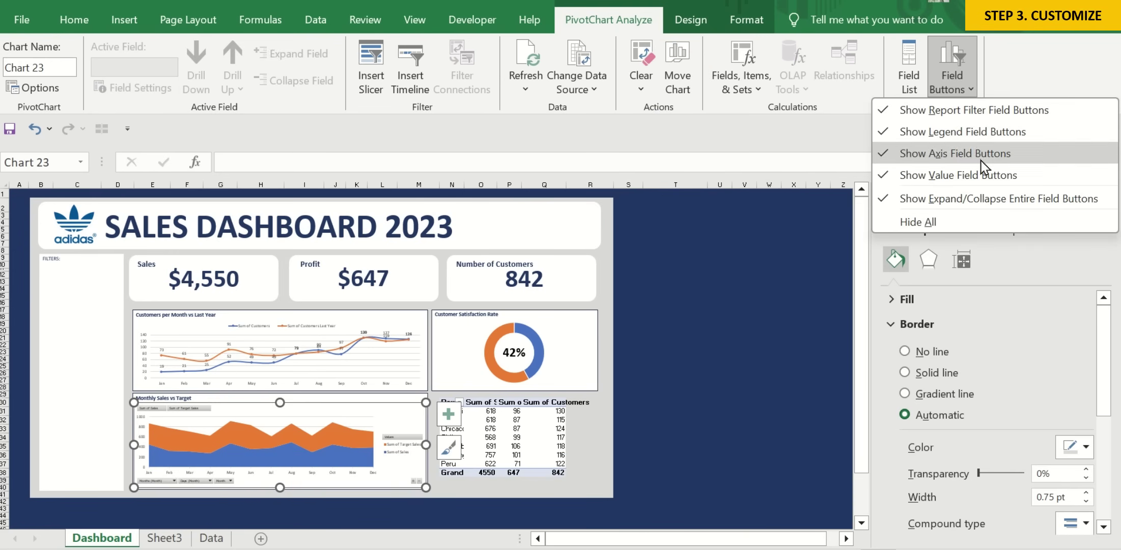
pyautogui.click(980, 225)
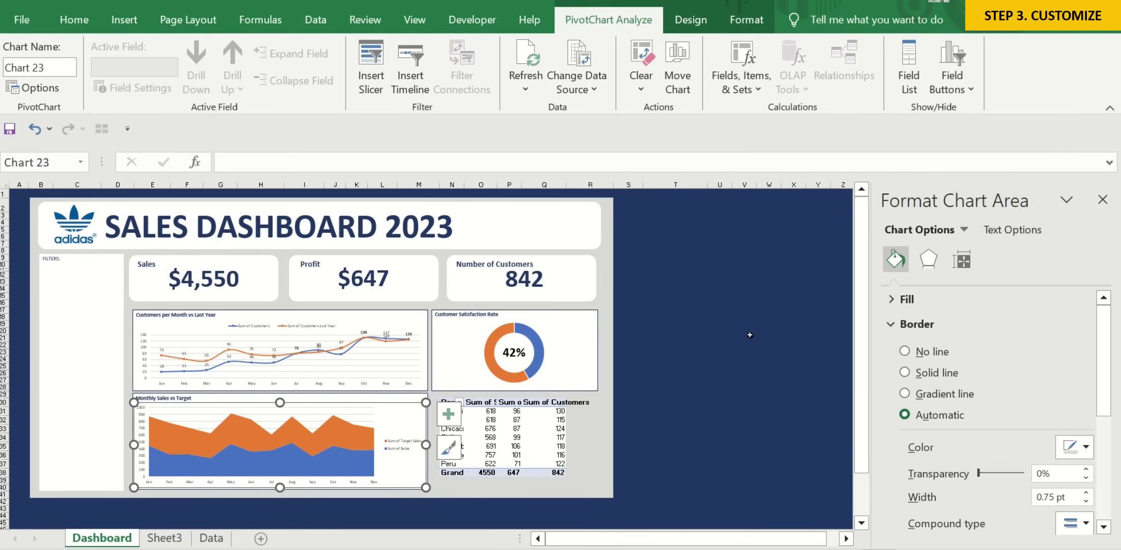
# Add data labels and remove the legend from the Monthly Sales vs Target chart.
pyautogui.click(448, 413)
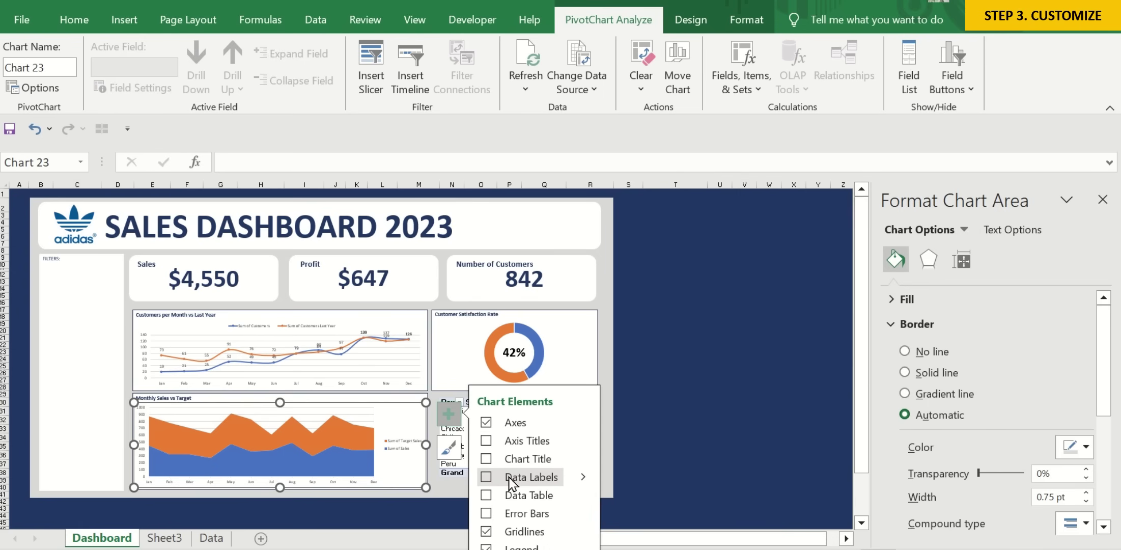
pyautogui.click(485, 479)
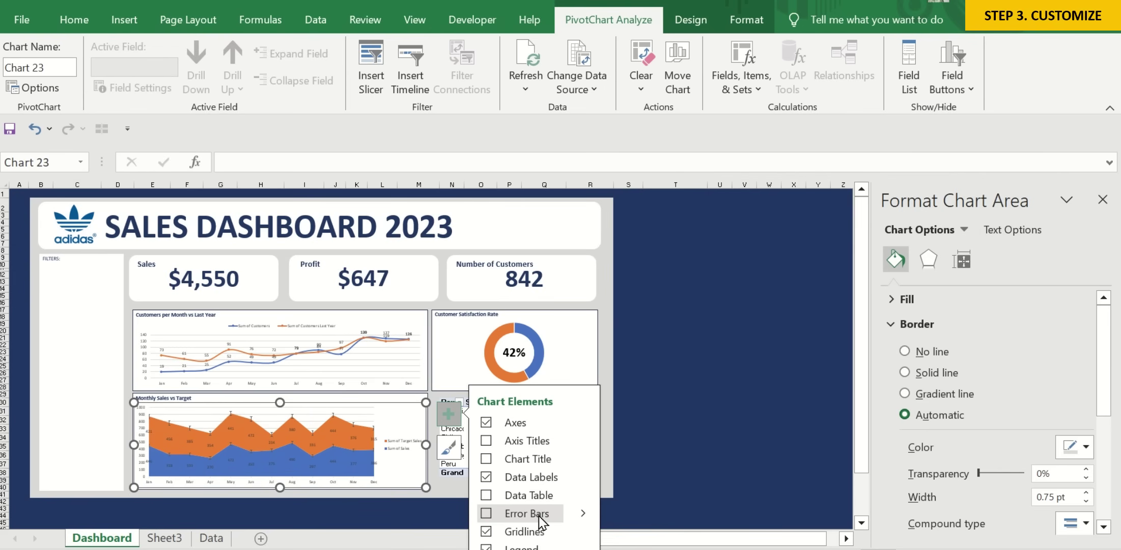
pyautogui.moveTo(866, 453); pyautogui.dragTo(864, 476)
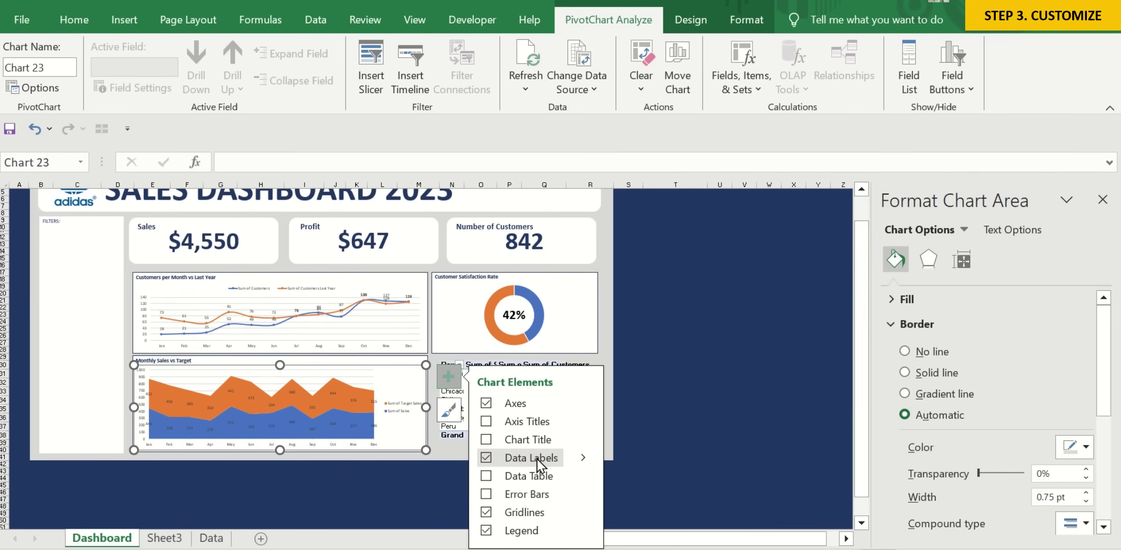
pyautogui.click(489, 532)
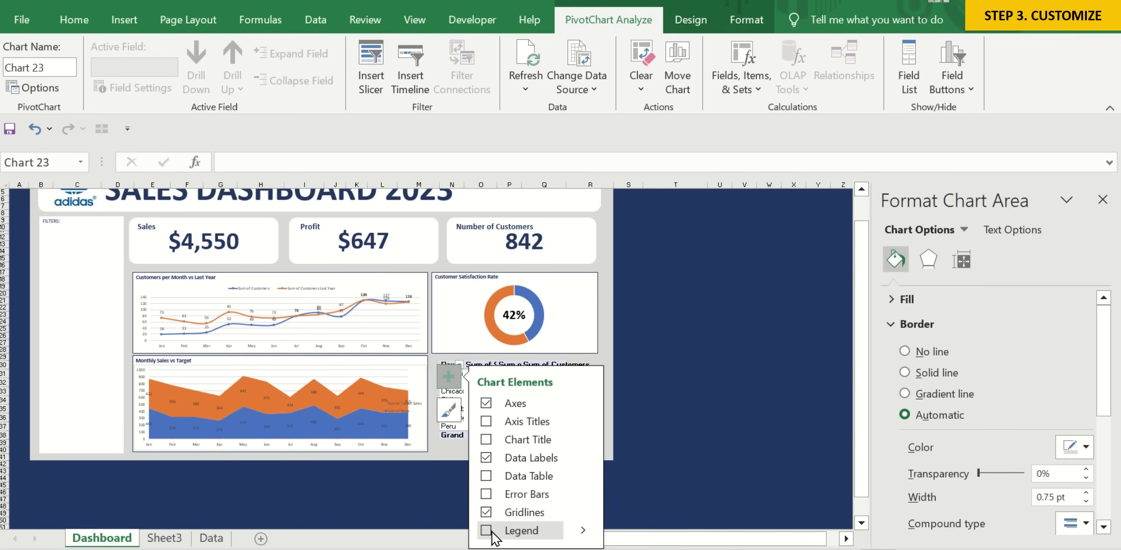
pyautogui.click(729, 430)
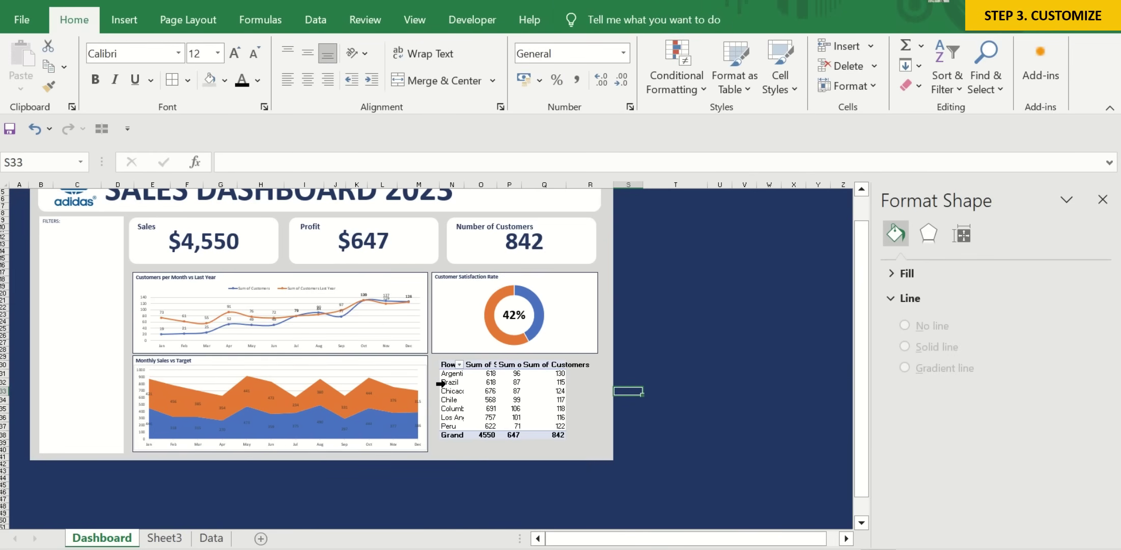
# Remove the border outline from the Monthly Sales vs Target chart.
pyautogui.click(423, 380)
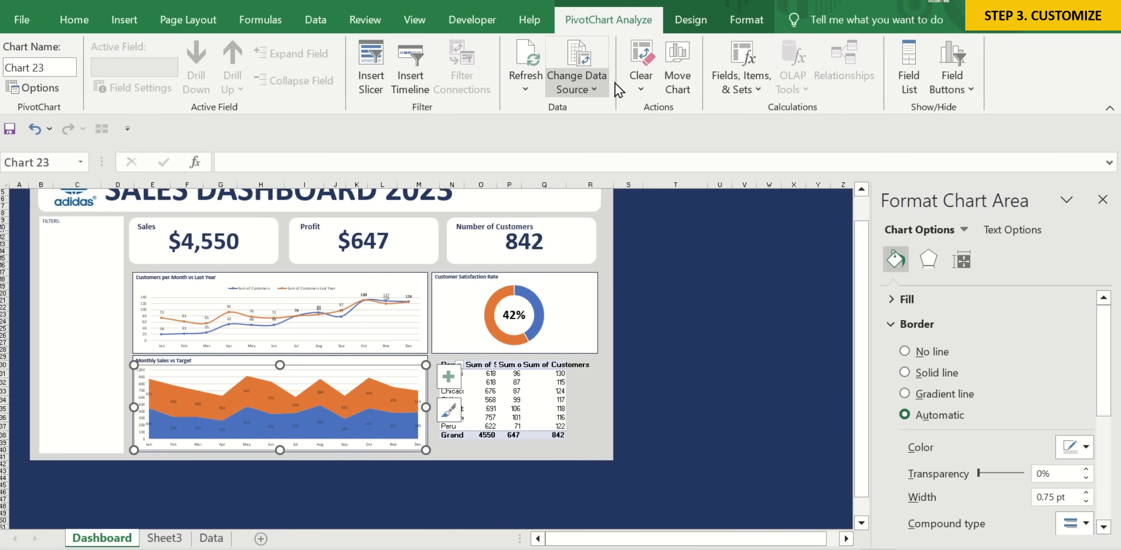
pyautogui.click(747, 20)
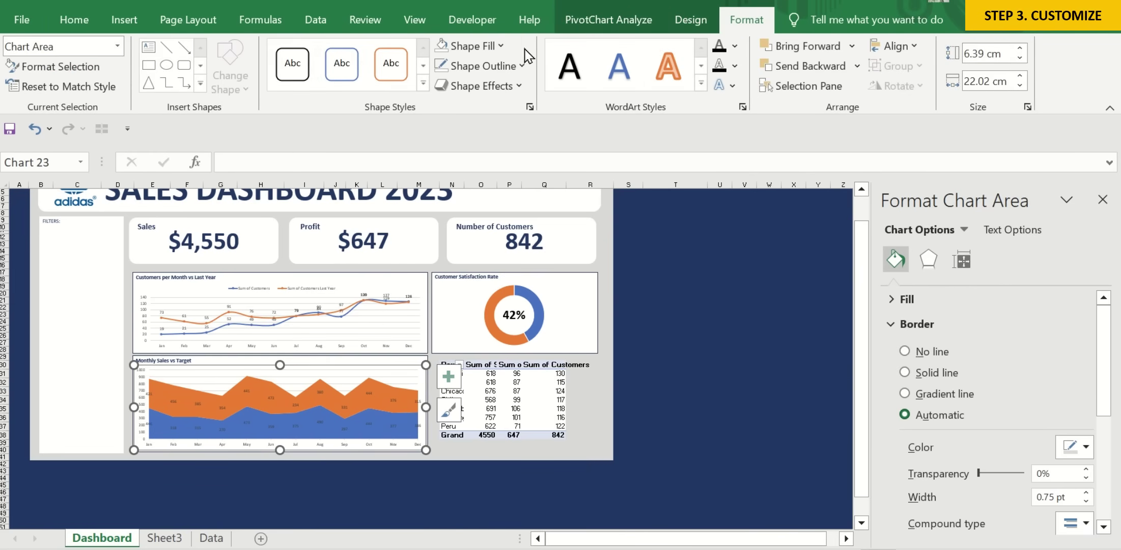
pyautogui.click(481, 66)
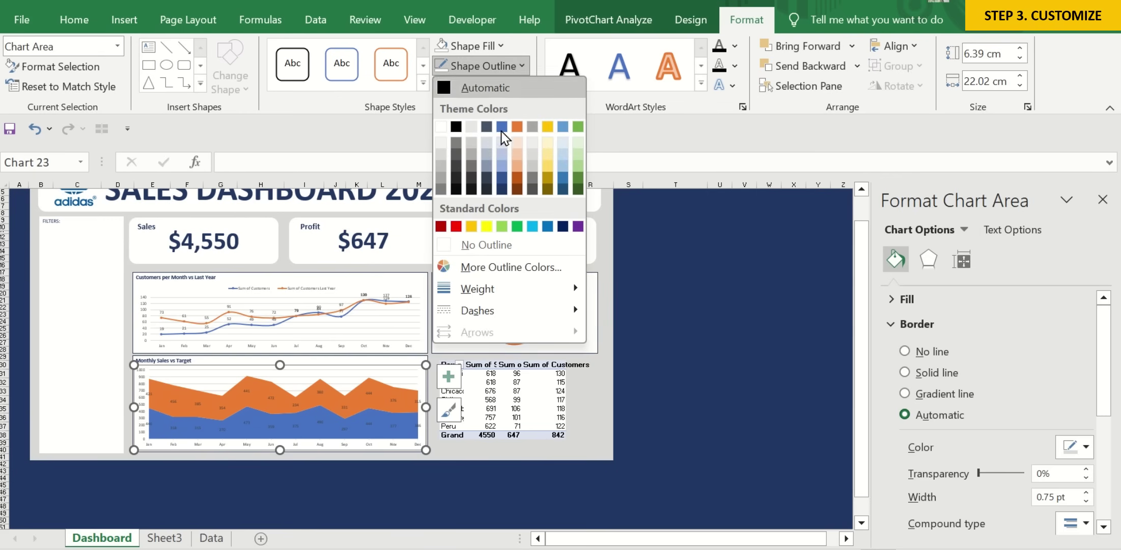
pyautogui.click(489, 245)
pyautogui.click(634, 387)
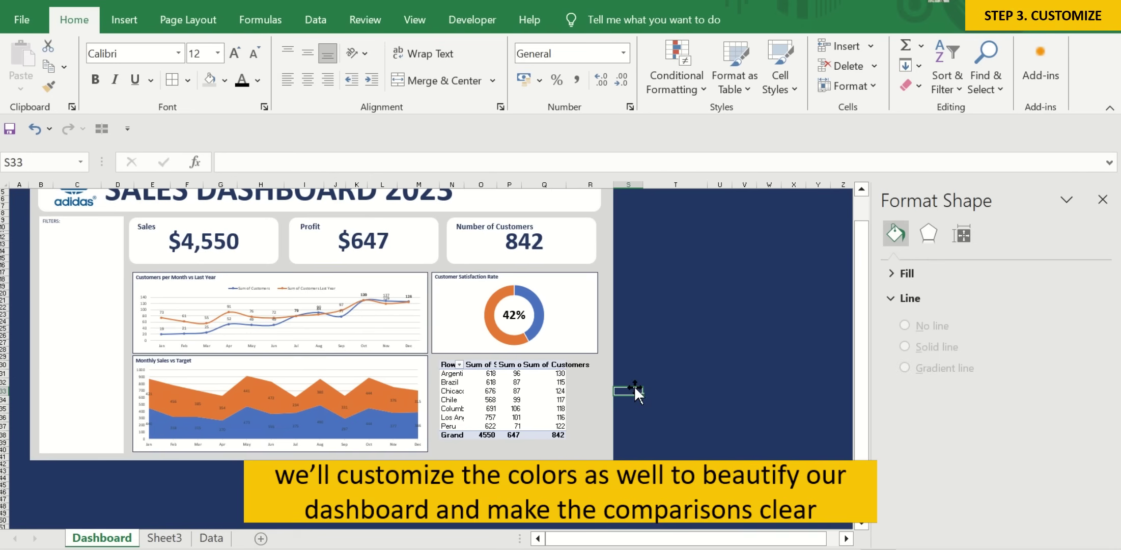
# Fill the Target series area of Monthly Sales vs Target with a light blue theme colour.
pyautogui.click(400, 395)
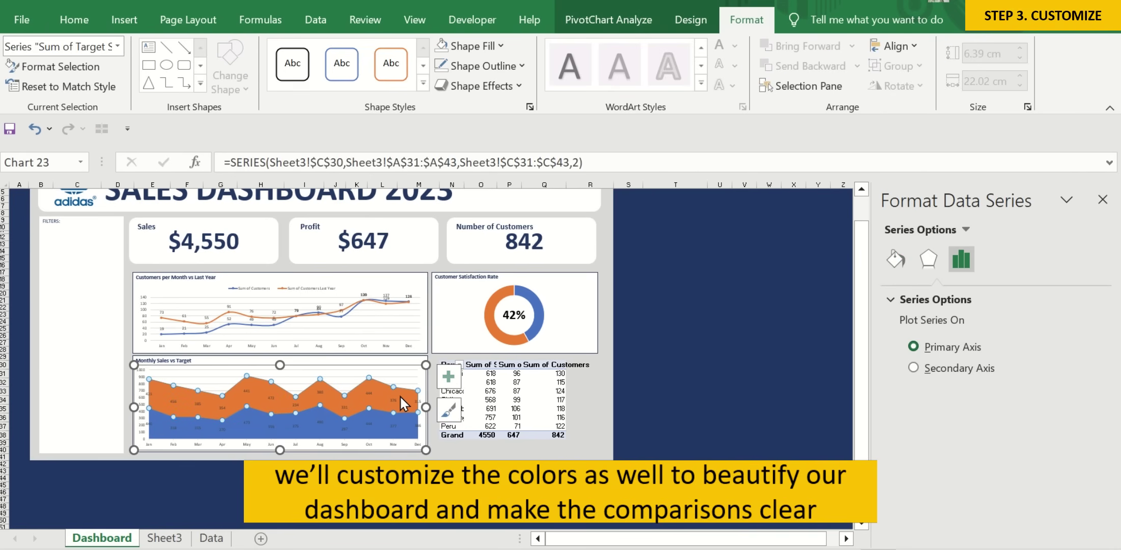
pyautogui.click(76, 20)
pyautogui.click(224, 81)
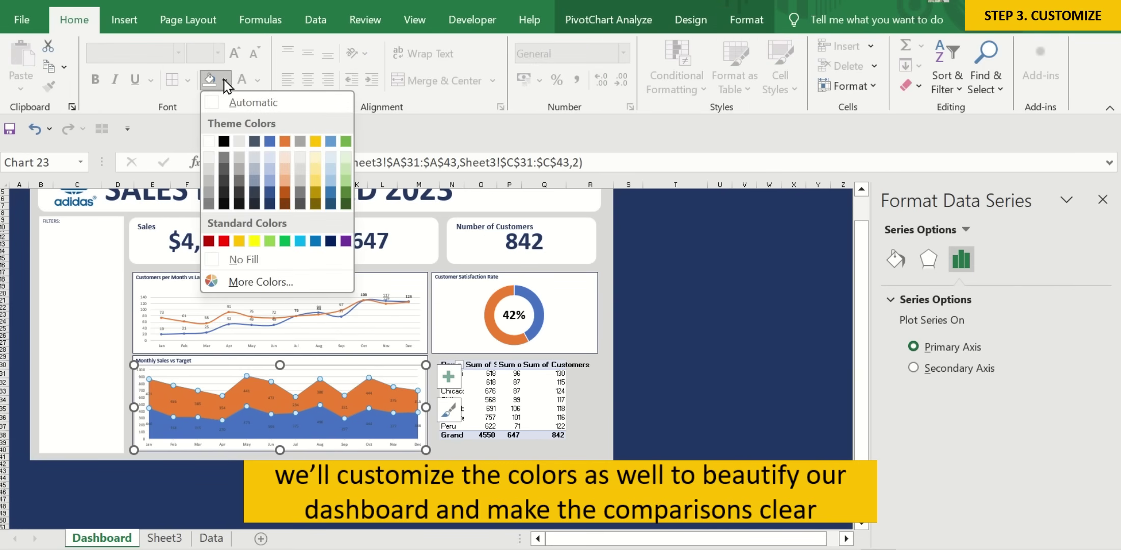
pyautogui.click(269, 158)
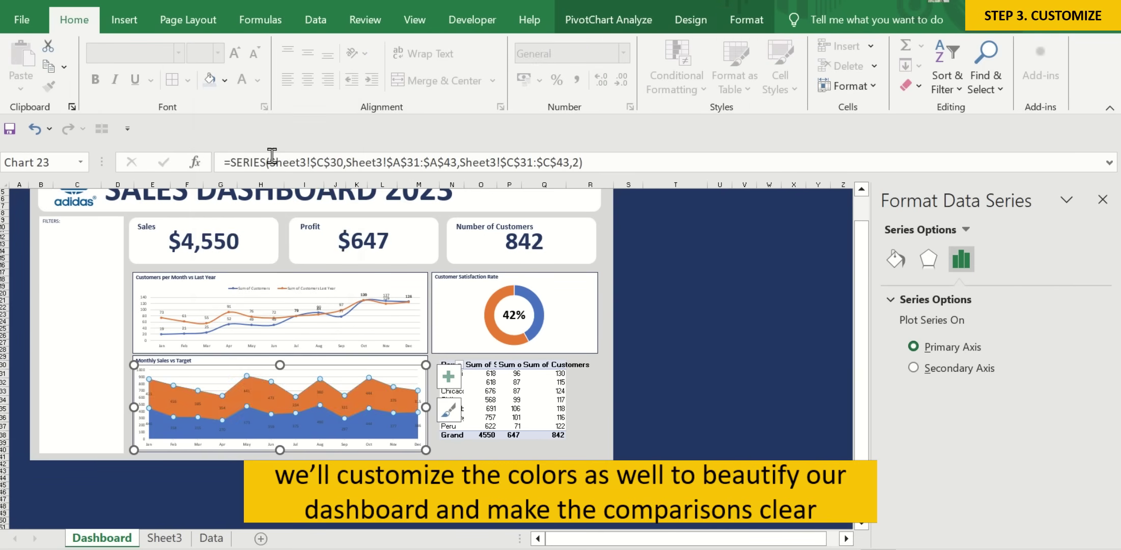
pyautogui.click(722, 364)
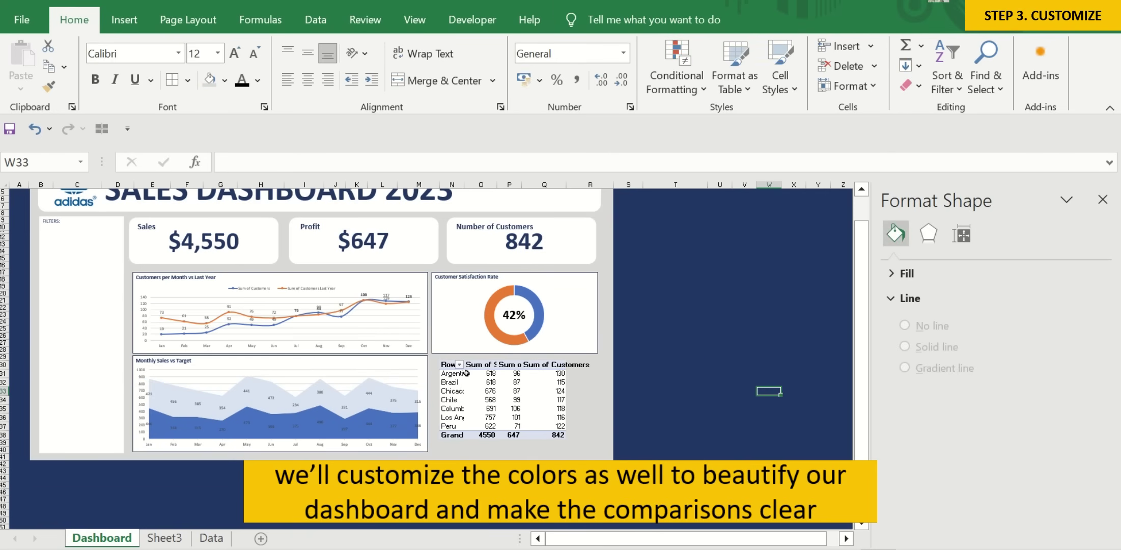
pyautogui.click(421, 368)
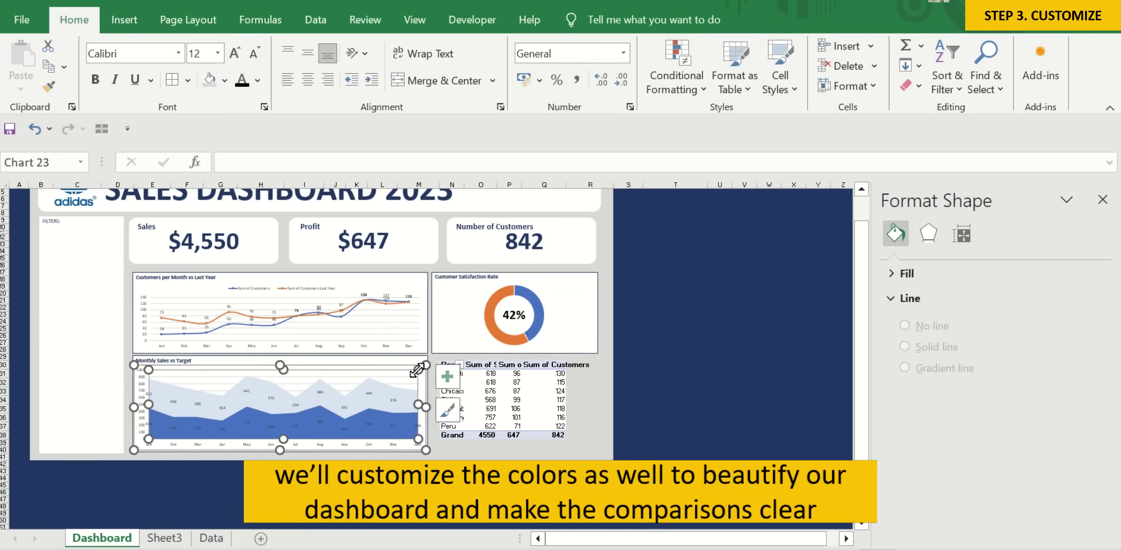
pyautogui.click(448, 377)
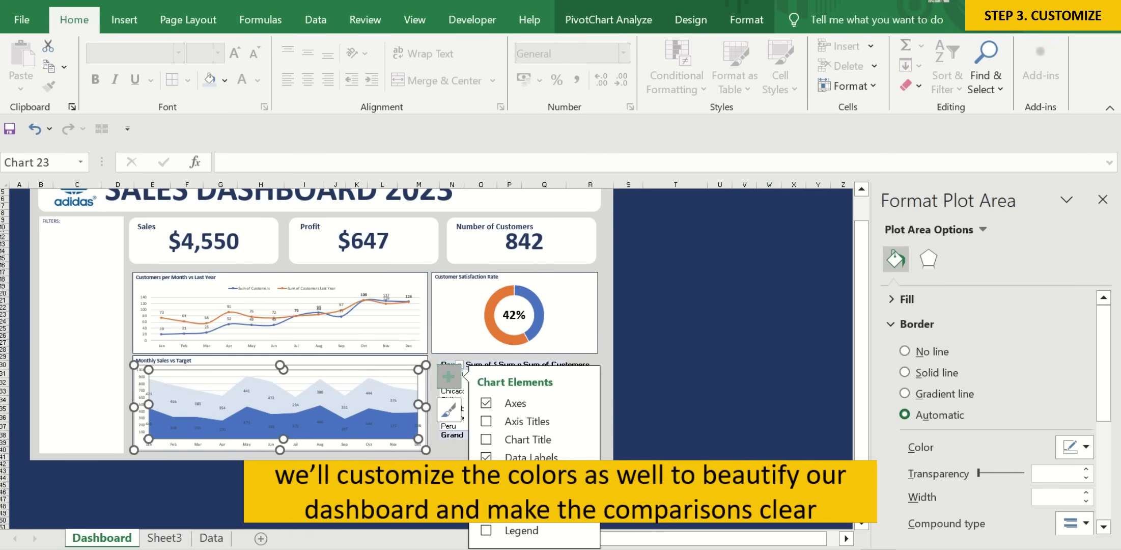
pyautogui.click(719, 400)
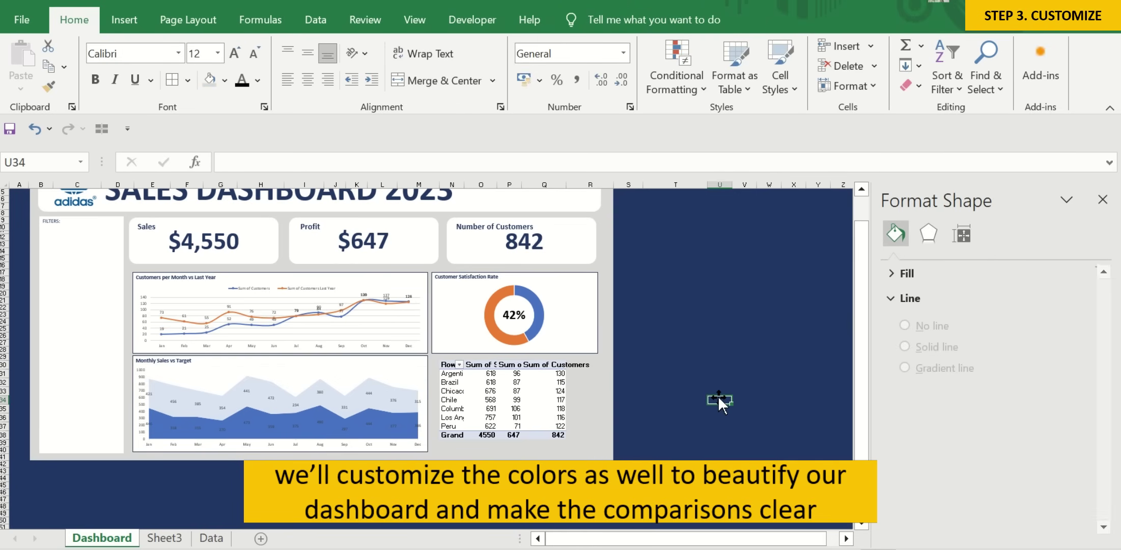
# Fill one Customer Satisfaction donut slice yellow and the other slice dark red.
pyautogui.click(541, 313)
pyautogui.click(541, 313)
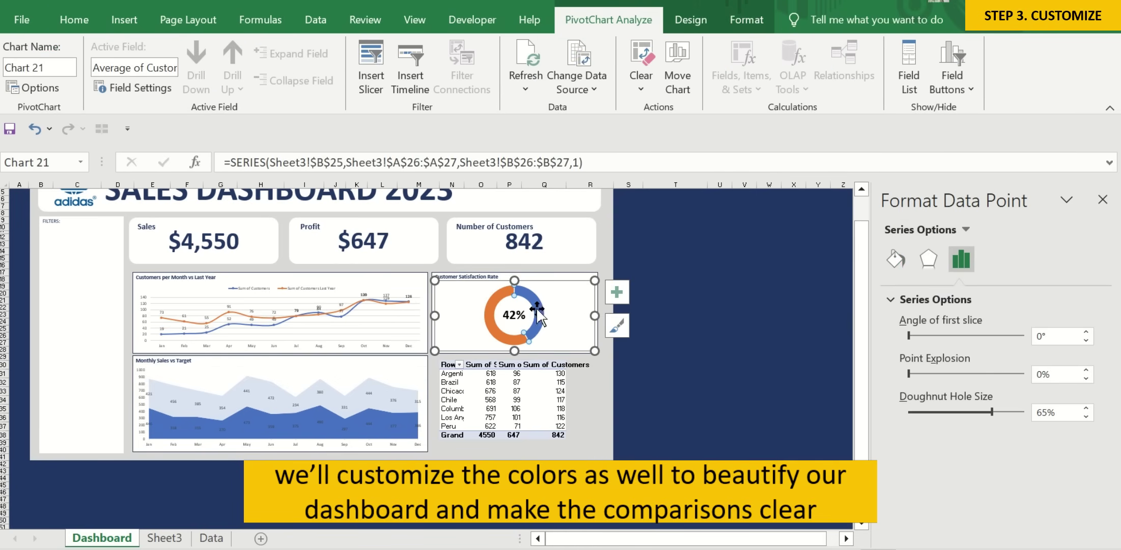
pyautogui.click(74, 19)
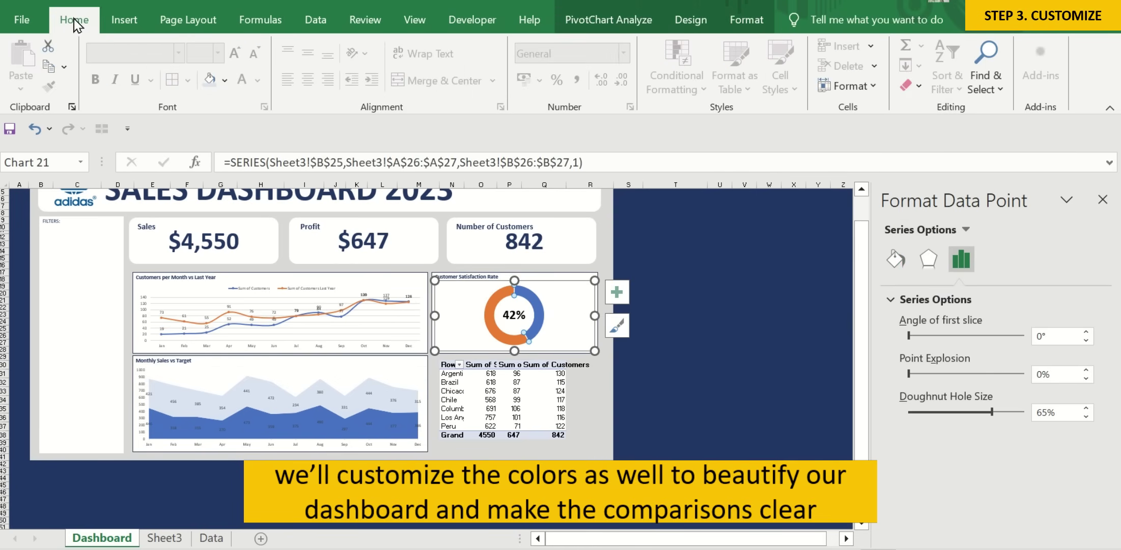
pyautogui.click(225, 81)
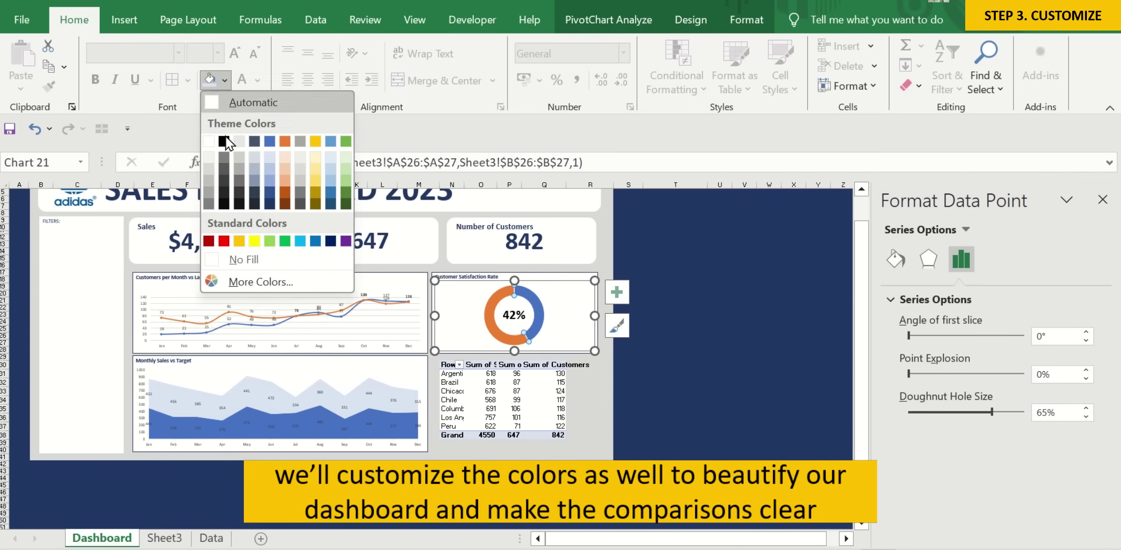
pyautogui.click(235, 238)
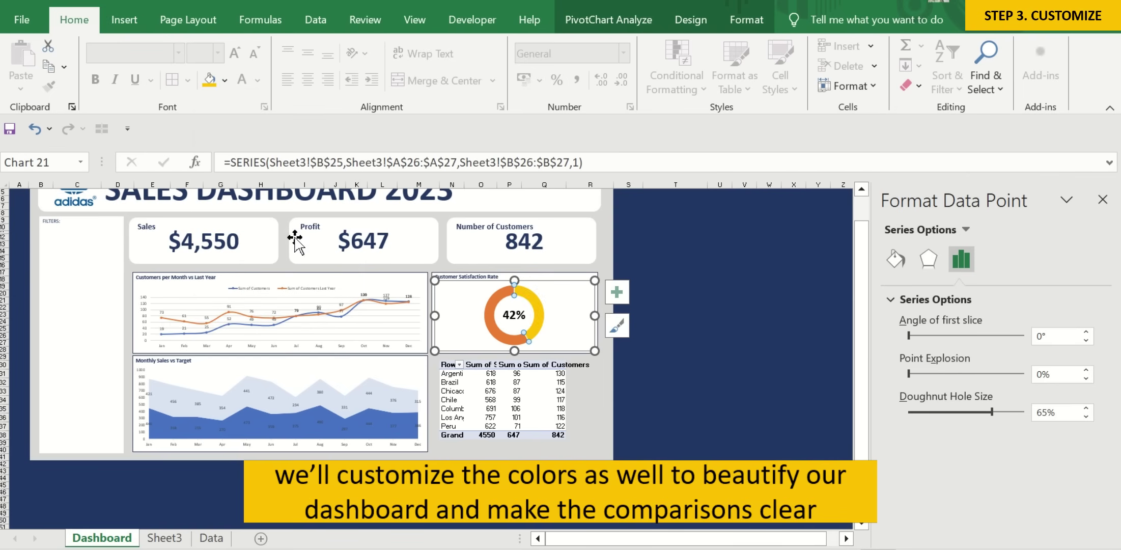
pyautogui.click(491, 317)
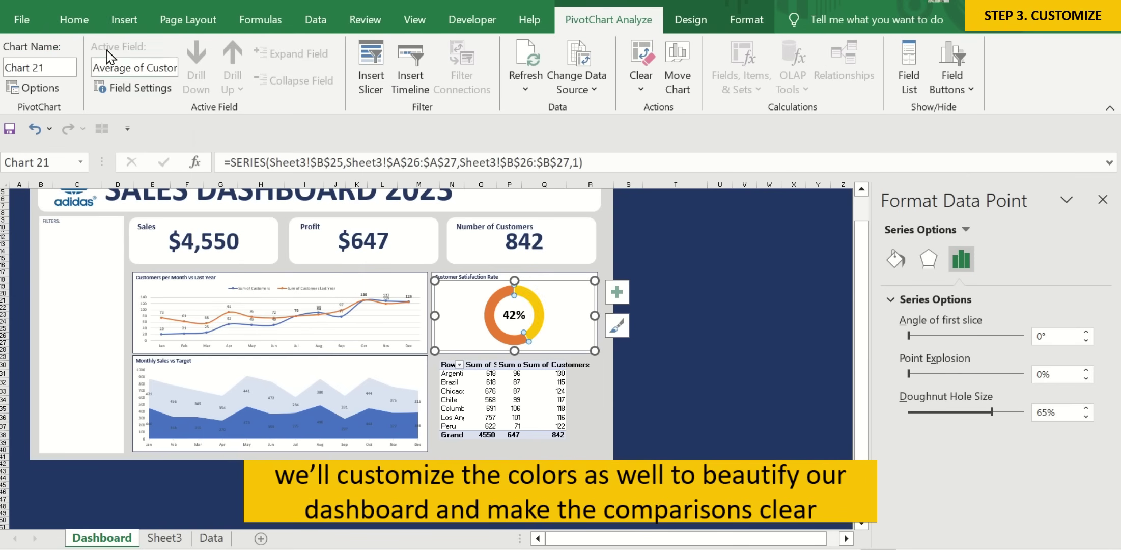
pyautogui.click(74, 20)
pyautogui.click(224, 80)
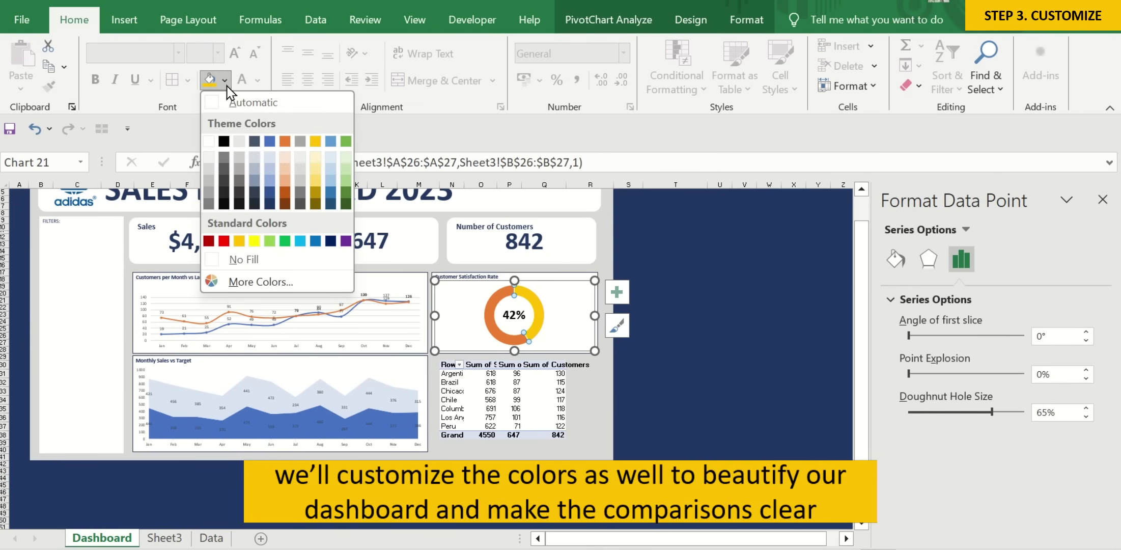
pyautogui.click(209, 241)
pyautogui.click(652, 302)
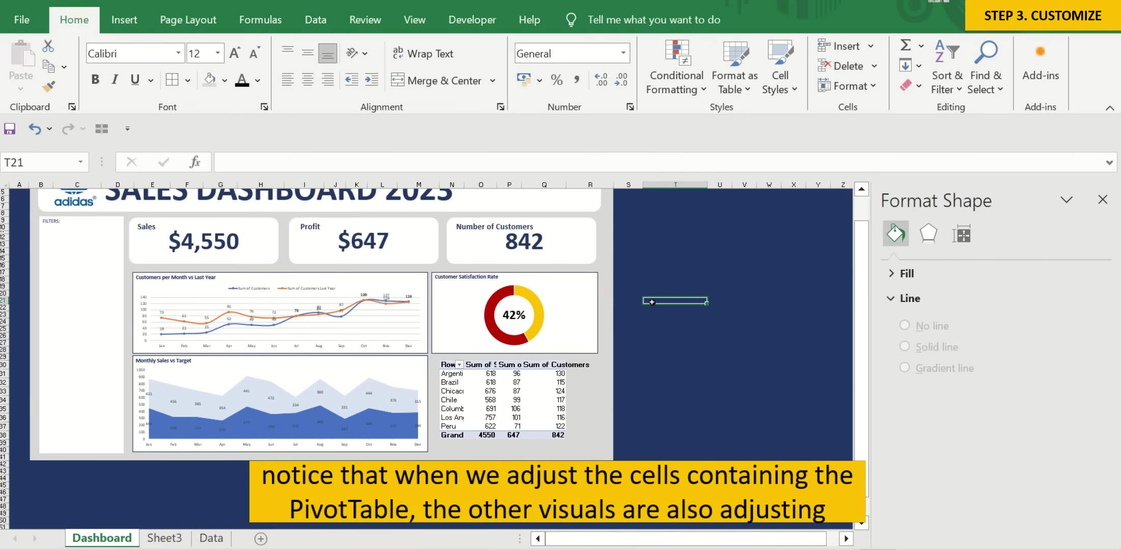
# Widen columns O, P and N so the region table's headers and names fit.
pyautogui.click(1102, 200)
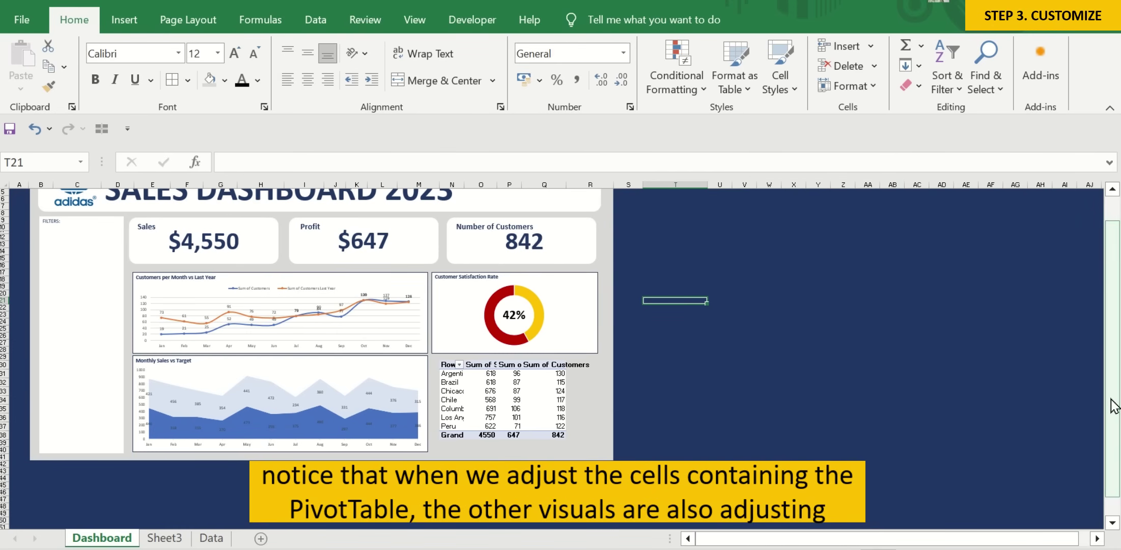
pyautogui.scroll(2, 1112, 397)
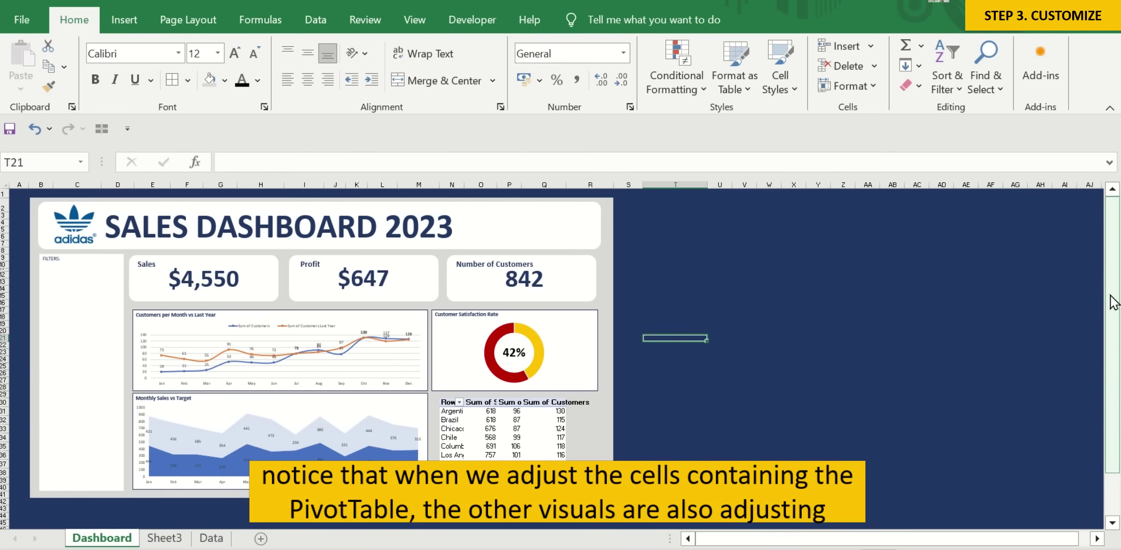
pyautogui.click(454, 422)
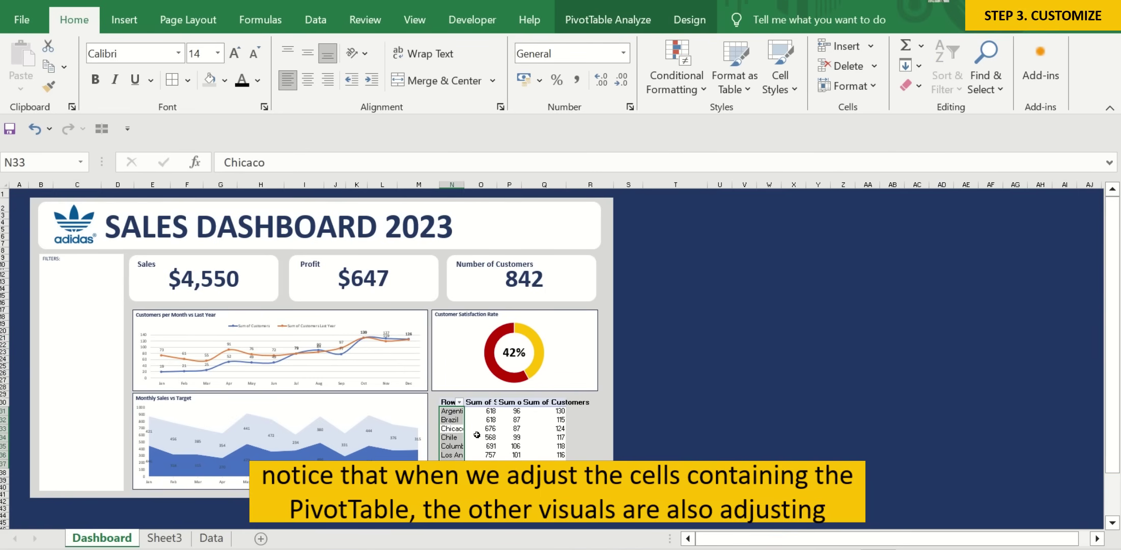
pyautogui.click(444, 407)
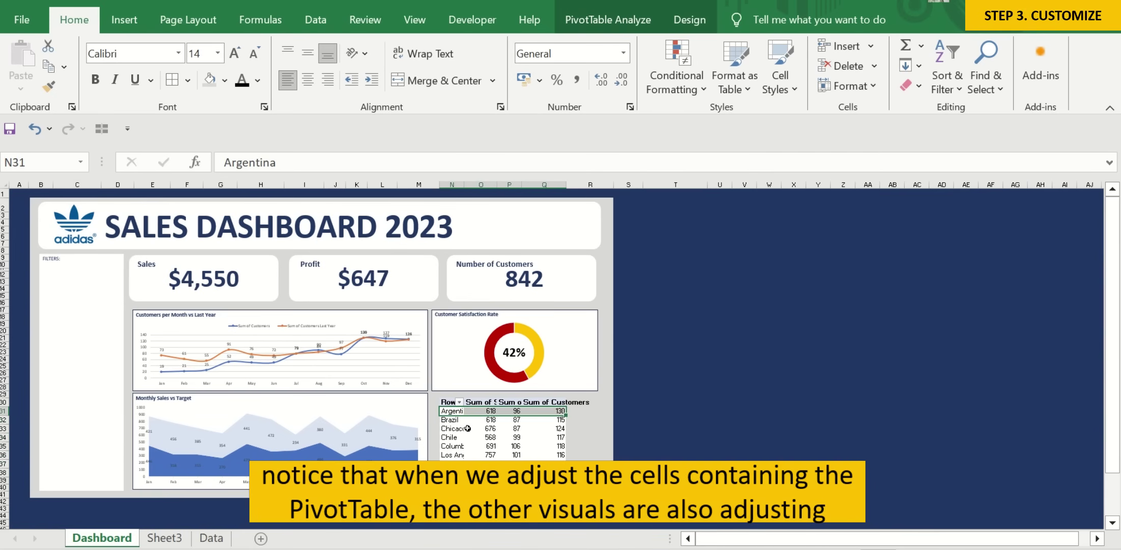
pyautogui.click(474, 439)
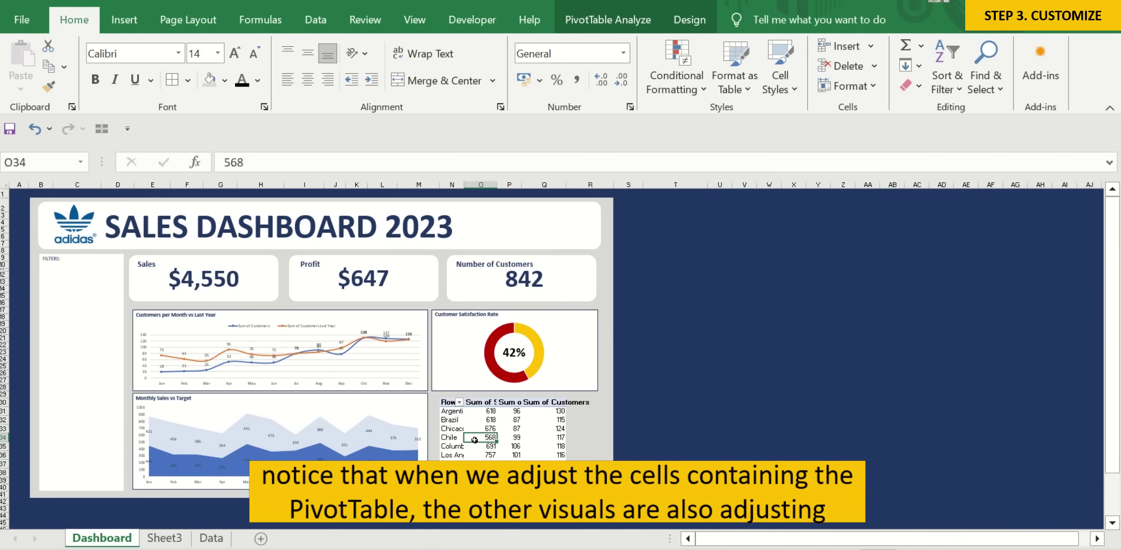
pyautogui.click(482, 404)
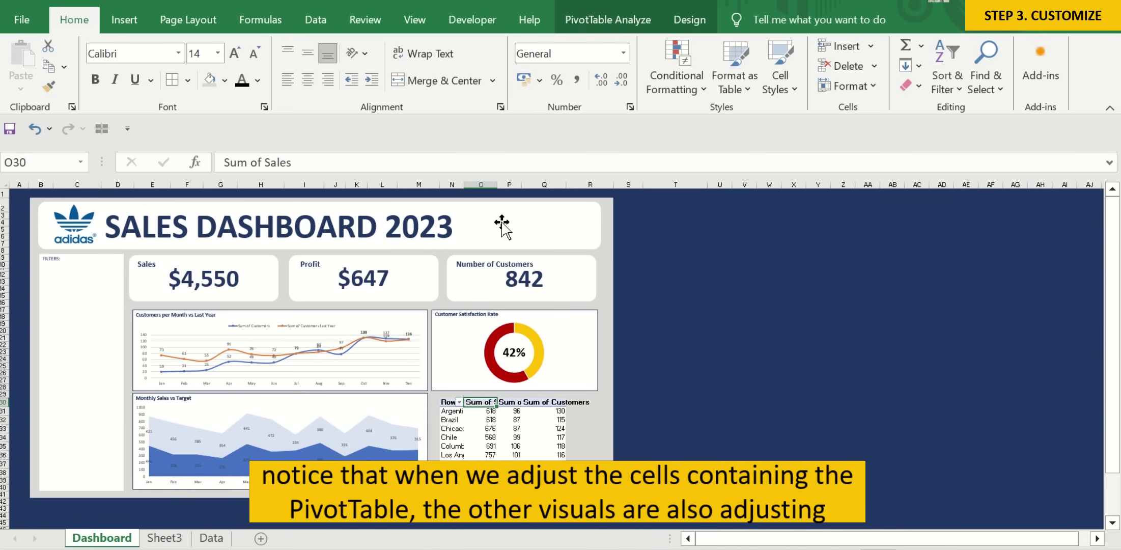
pyautogui.moveTo(495, 184); pyautogui.dragTo(518, 184)
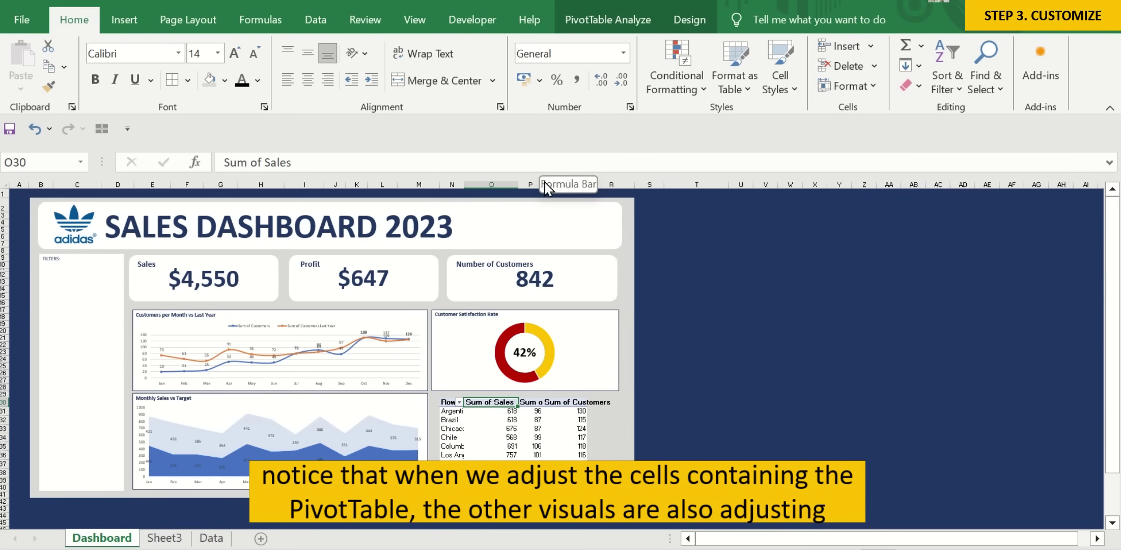
pyautogui.click(589, 428)
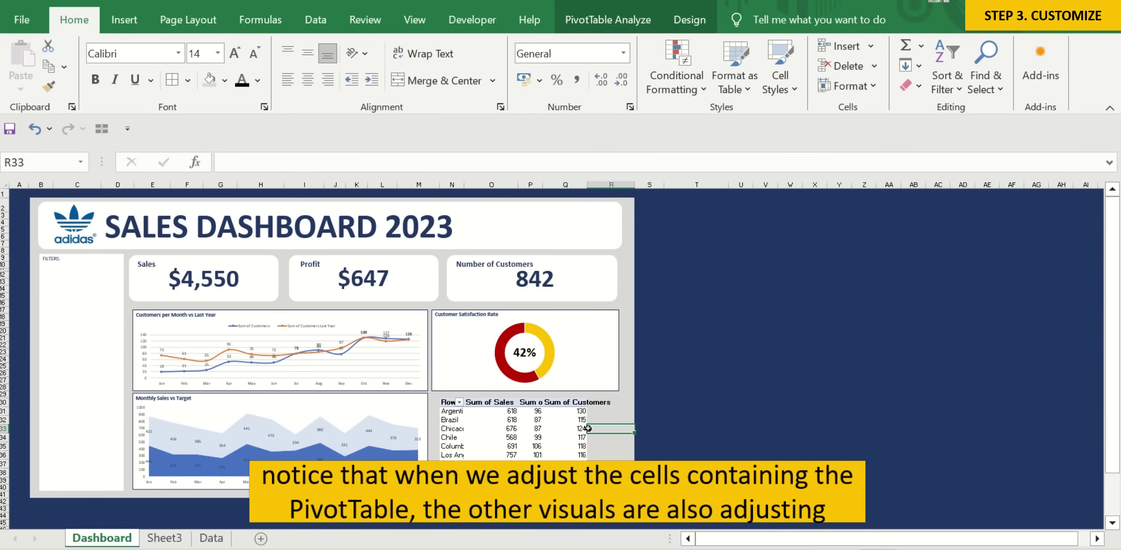
pyautogui.click(554, 431)
pyautogui.moveTo(542, 184); pyautogui.dragTo(645, 184)
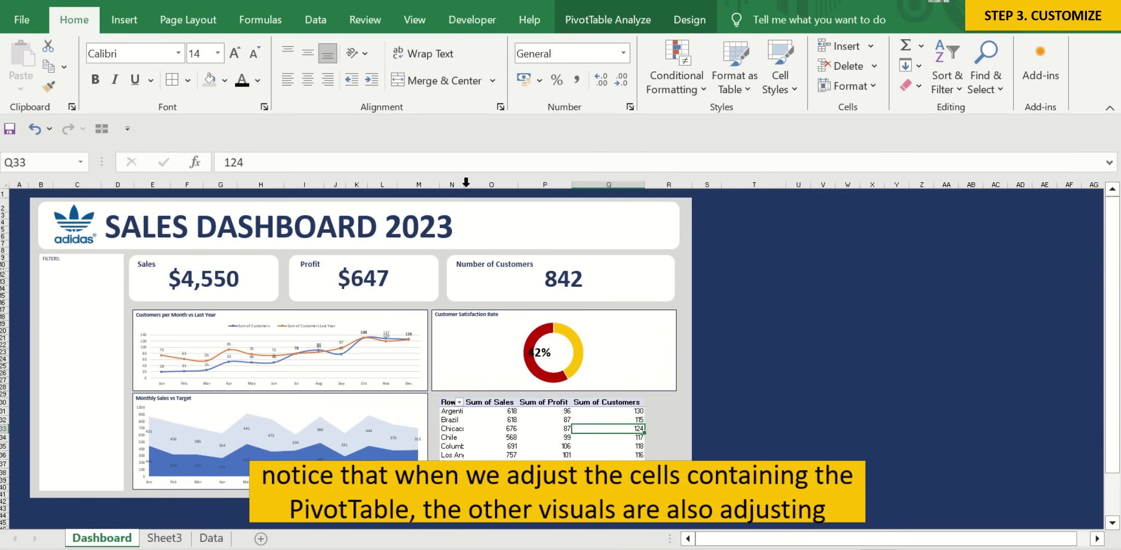
pyautogui.moveTo(465, 184); pyautogui.dragTo(500, 184)
pyautogui.click(834, 439)
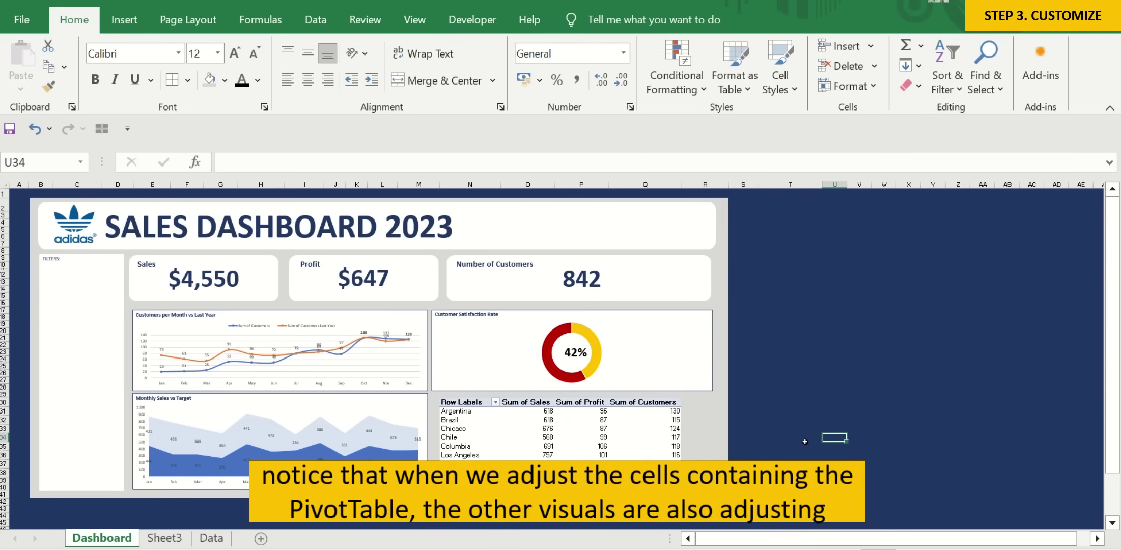
# Undo the three column width changes with Ctrl+Z.
pyautogui.click(763, 445)
pyautogui.hotkey('ctrl', 'z')
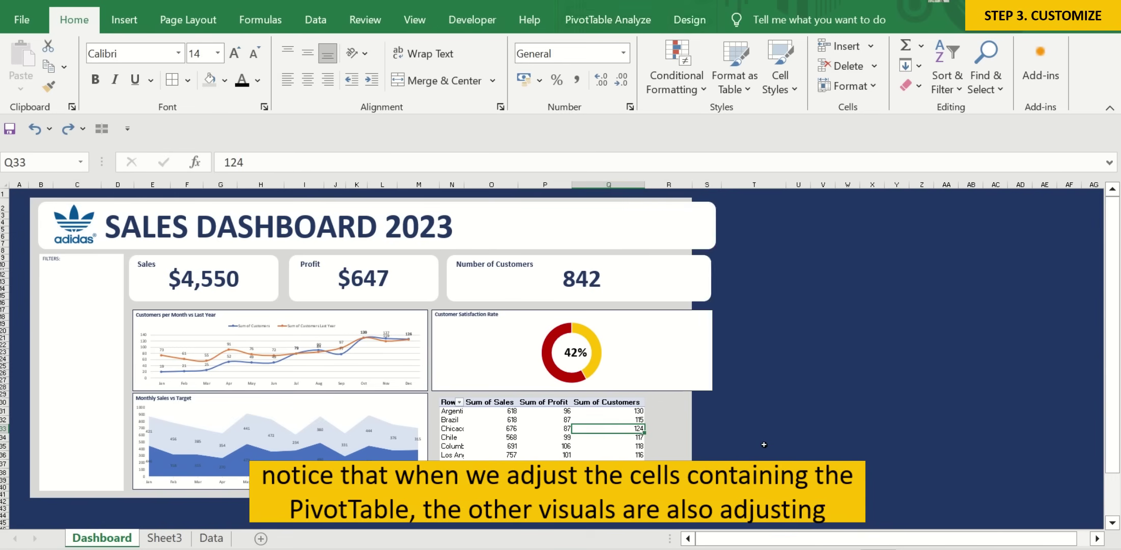
pyautogui.hotkey('ctrl', 'z')
pyautogui.hotkey('ctrl', 'z')
pyautogui.hotkey('ctrl', 'z')
pyautogui.hotkey('ctrl', 'z')
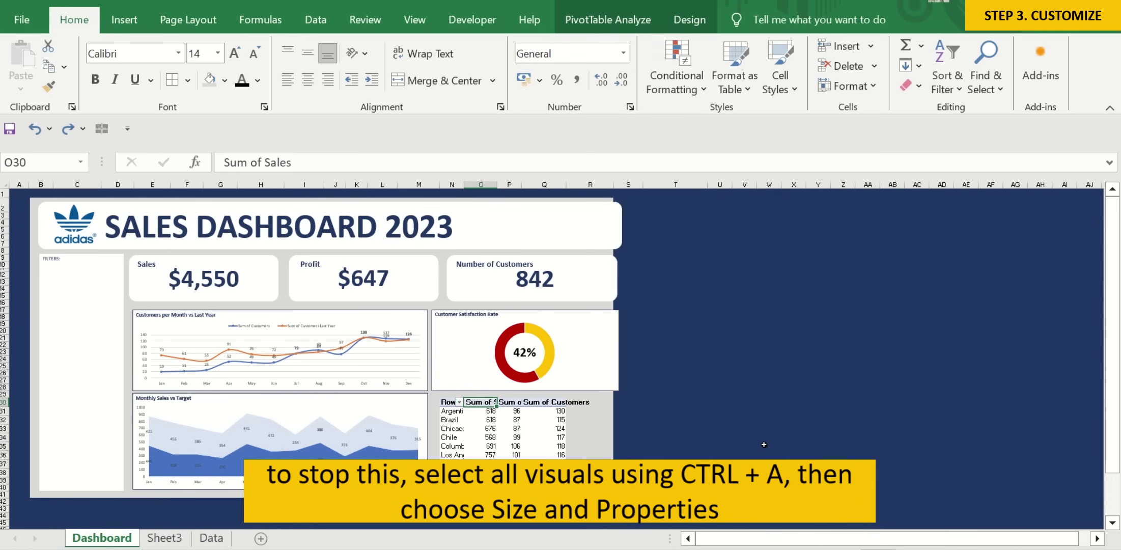
pyautogui.hotkey('ctrl', 'z')
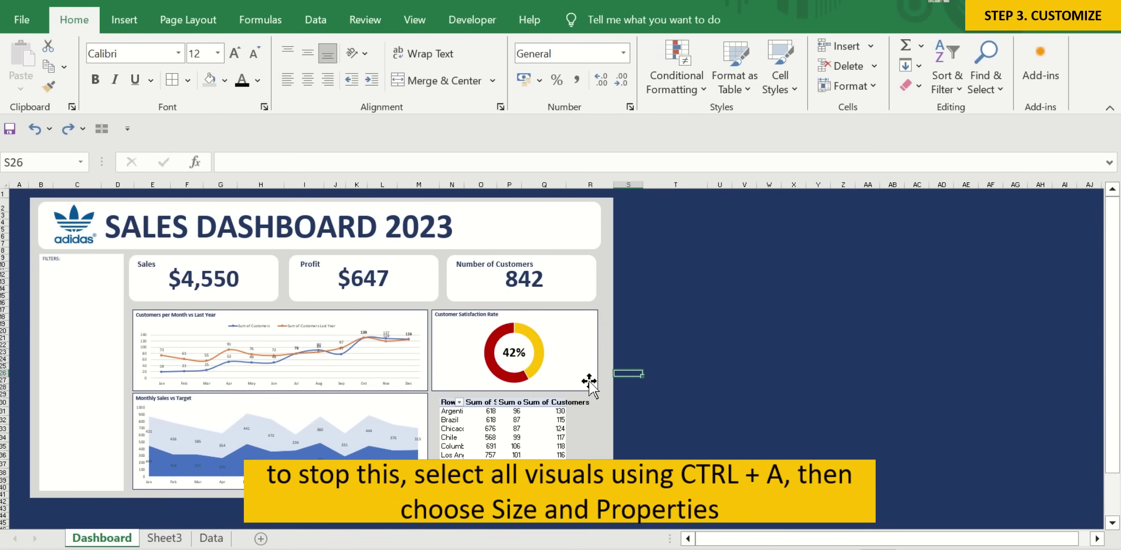
# Select every dashboard chart and shape and set them to Don't move or size with cells.
pyautogui.click(589, 381)
pyautogui.hotkey('ctrl', 'a')
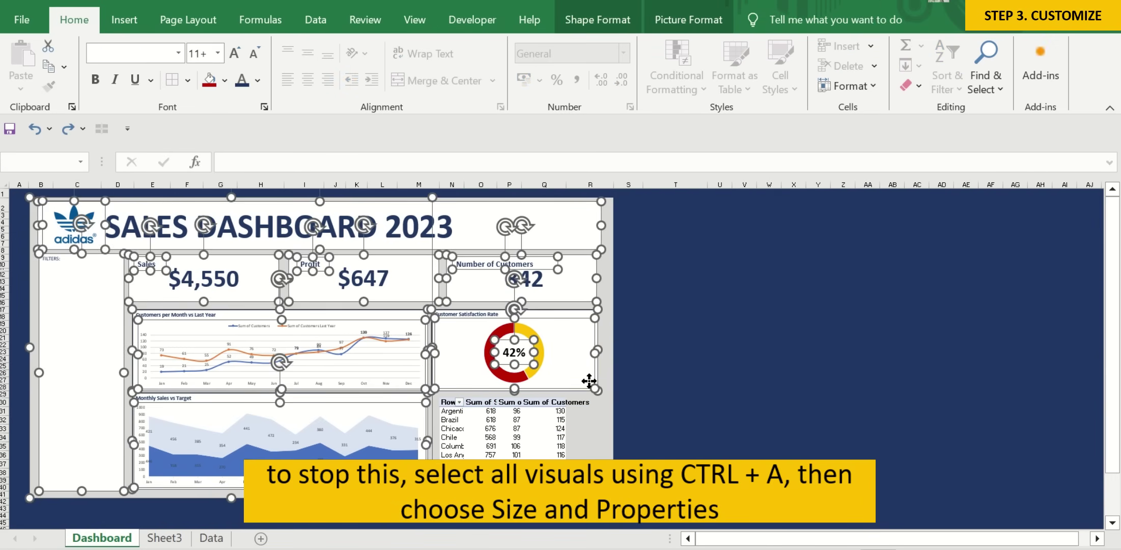
pyautogui.rightClick(591, 389)
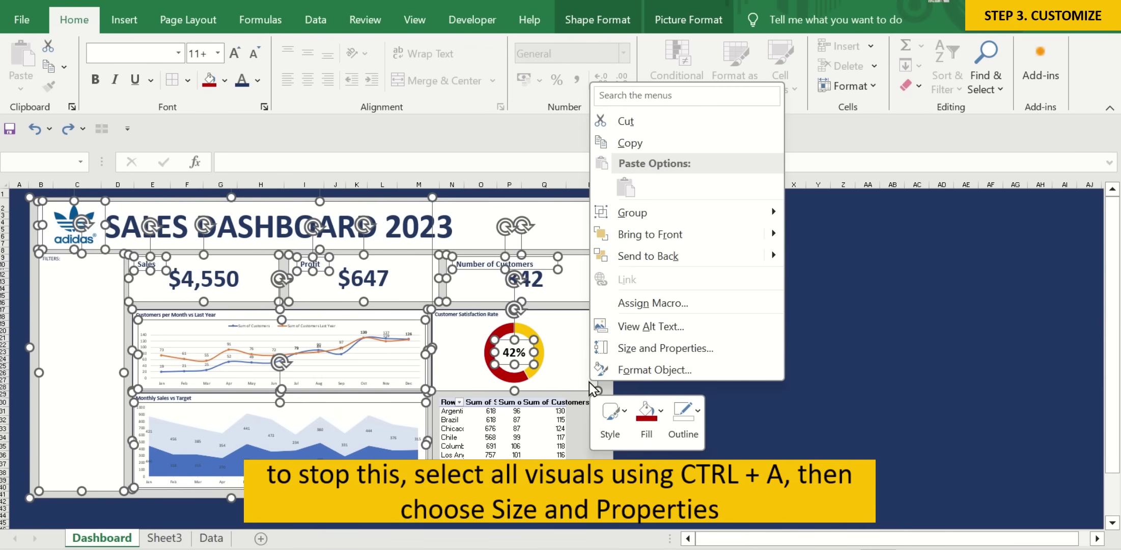
pyautogui.rightClick(582, 379)
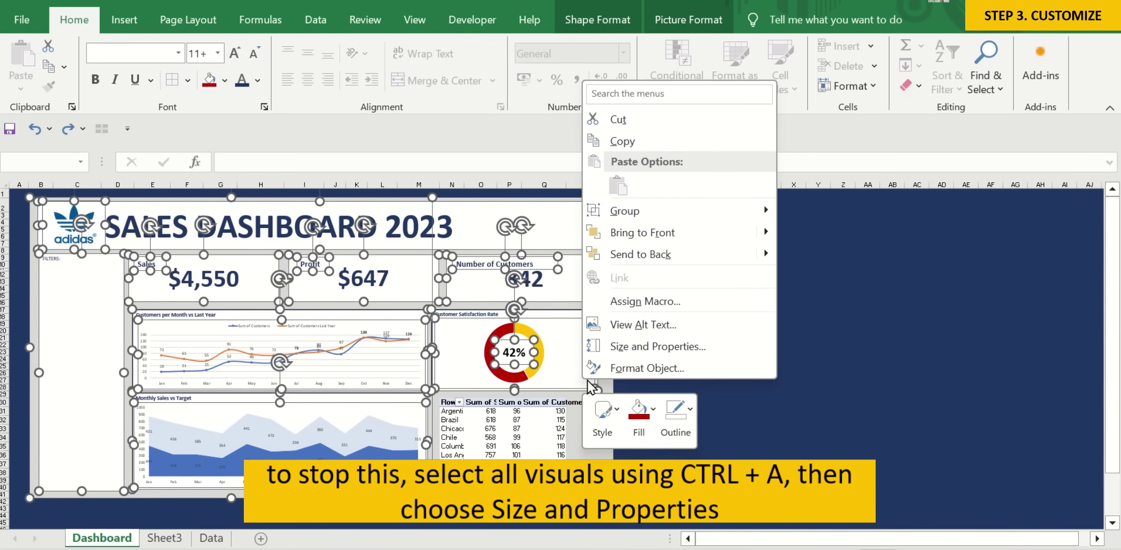
pyautogui.click(745, 353)
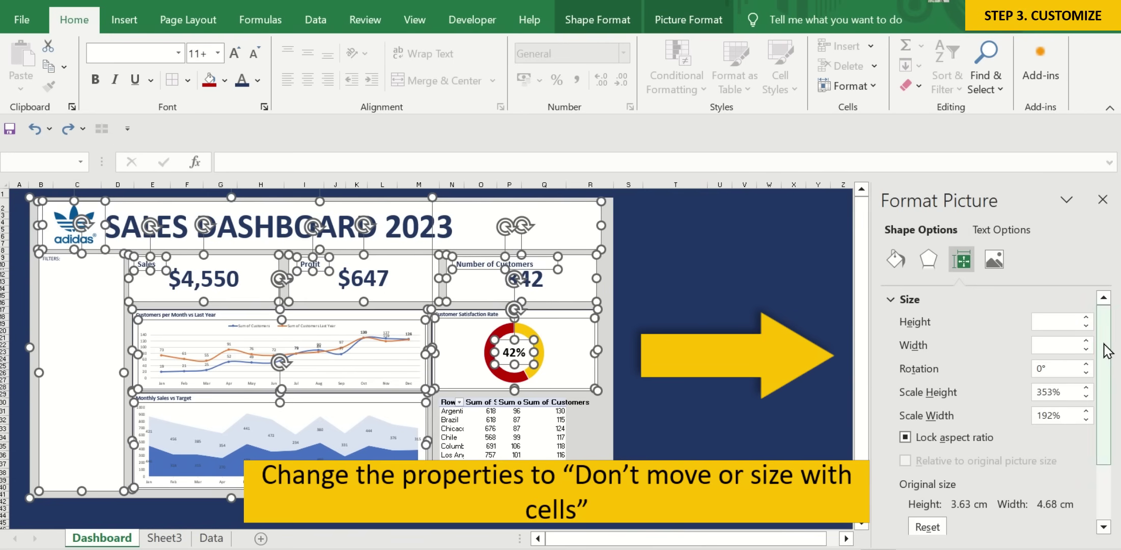
pyautogui.scroll(-3, 1110, 404)
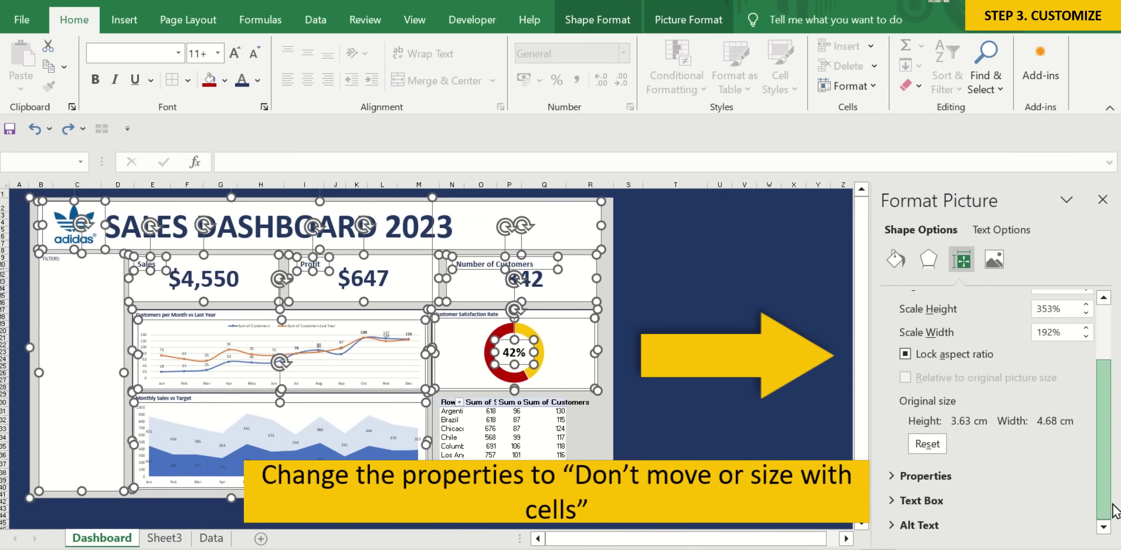
pyautogui.click(896, 476)
pyautogui.moveTo(1104, 425); pyautogui.dragTo(1103, 503)
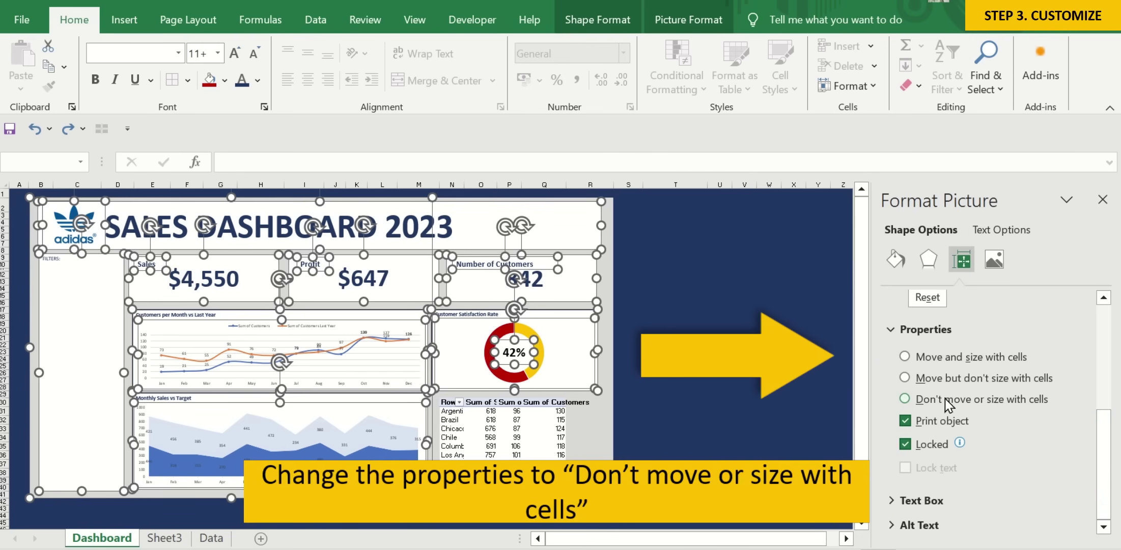
pyautogui.click(905, 400)
pyautogui.click(1103, 199)
pyautogui.click(778, 304)
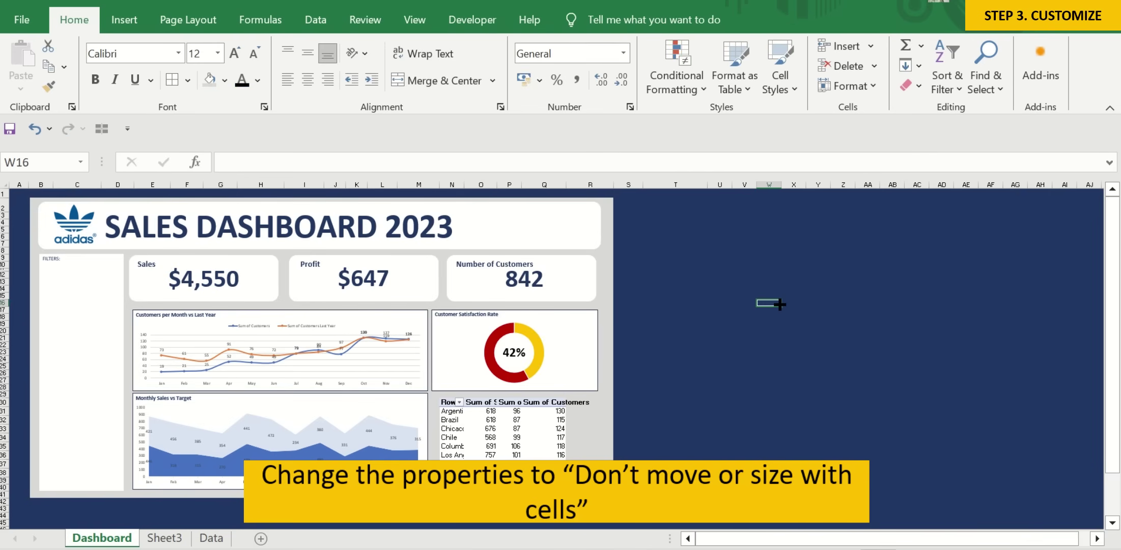
pyautogui.click(475, 430)
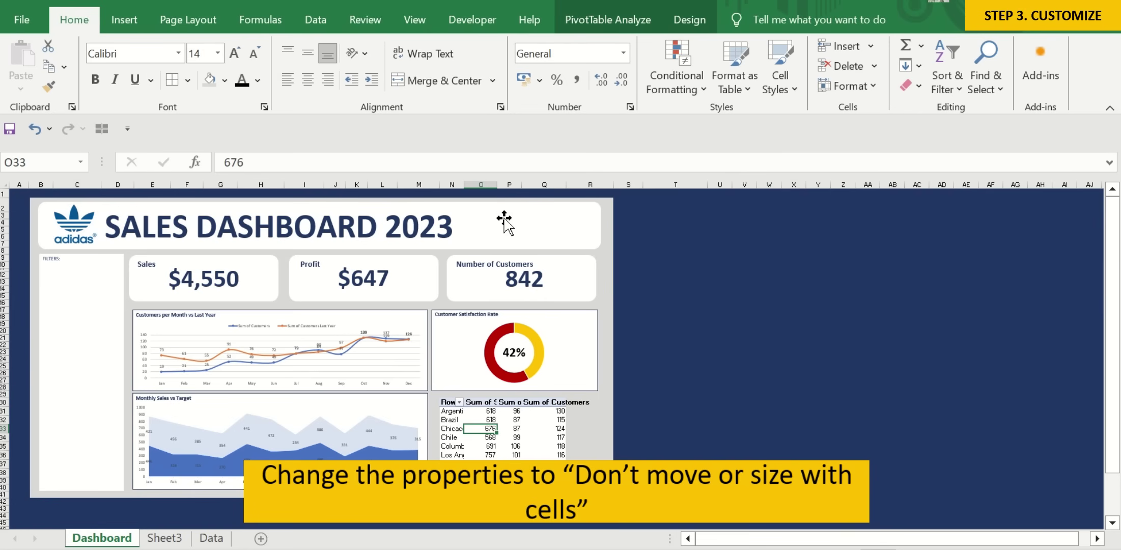
# Autofit columns N–P of the region table and rename the Row Labels header to Region.
pyautogui.moveTo(495, 186); pyautogui.dragTo(523, 185)
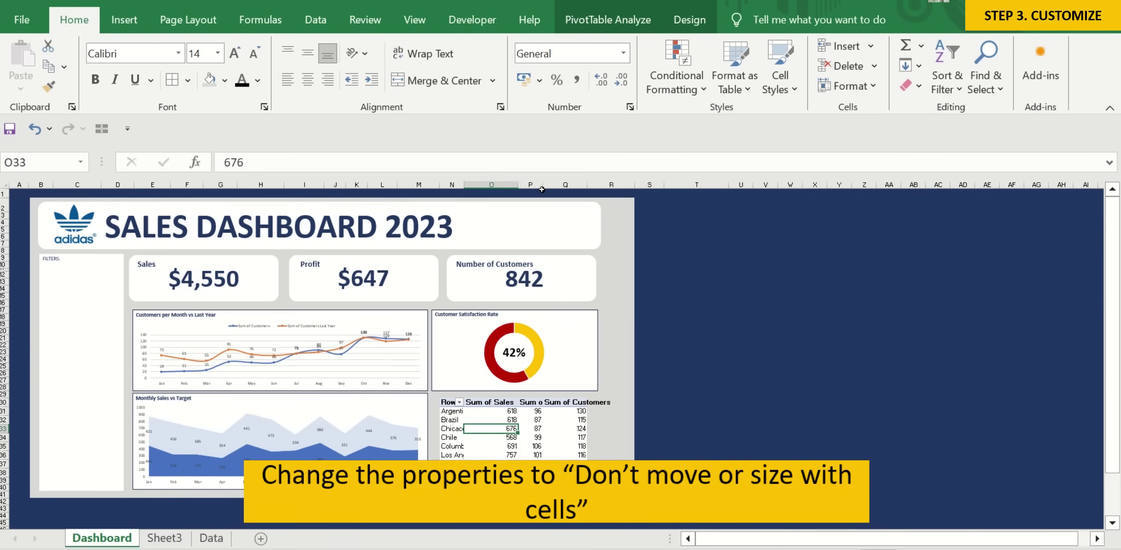
pyautogui.doubleClick(542, 187)
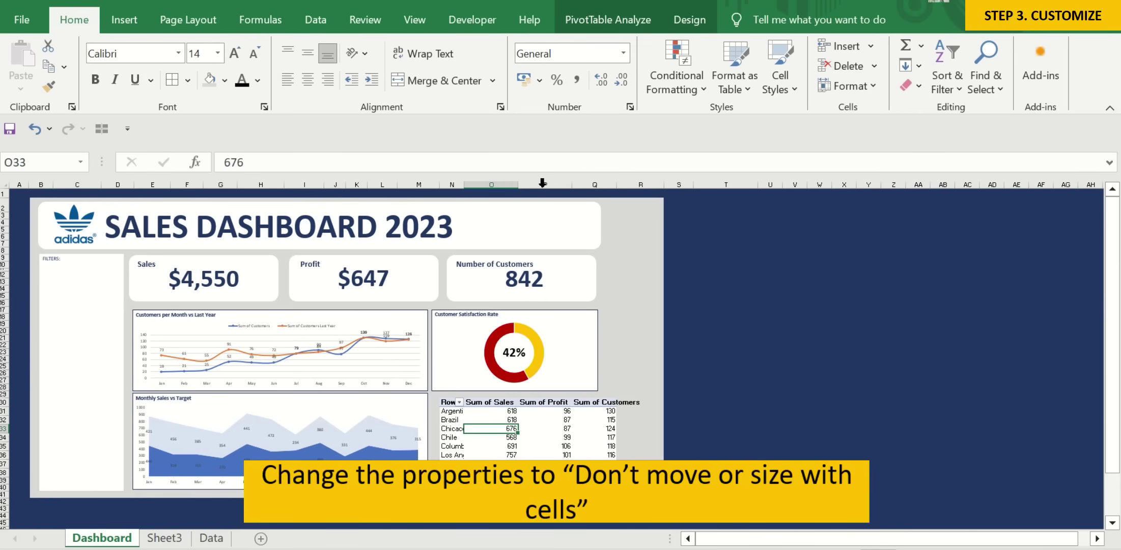
pyautogui.hotkey('ctrl', 'z')
pyautogui.hotkey('ctrl', 'z')
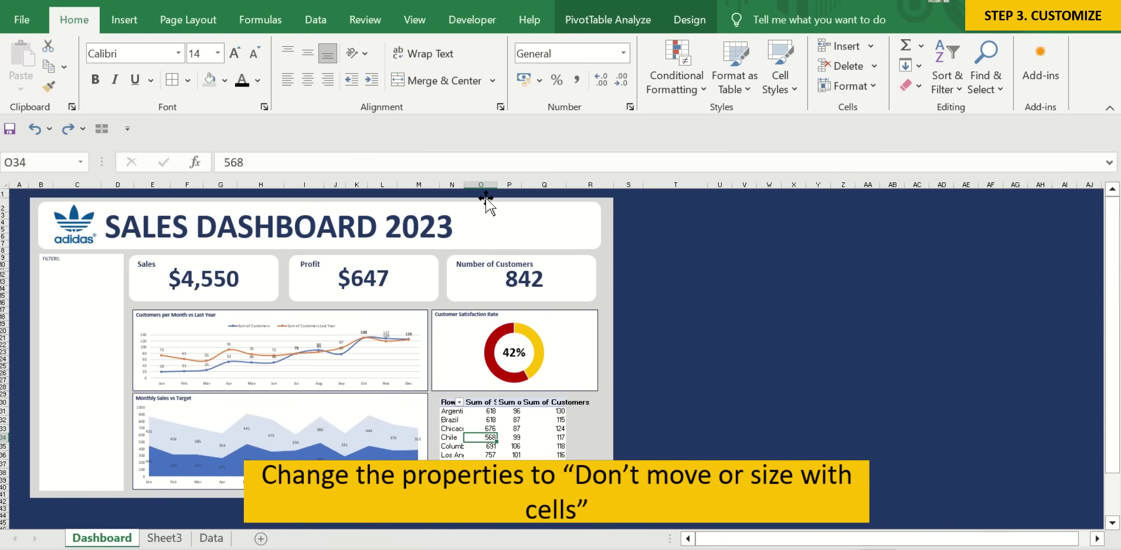
pyautogui.doubleClick(496, 187)
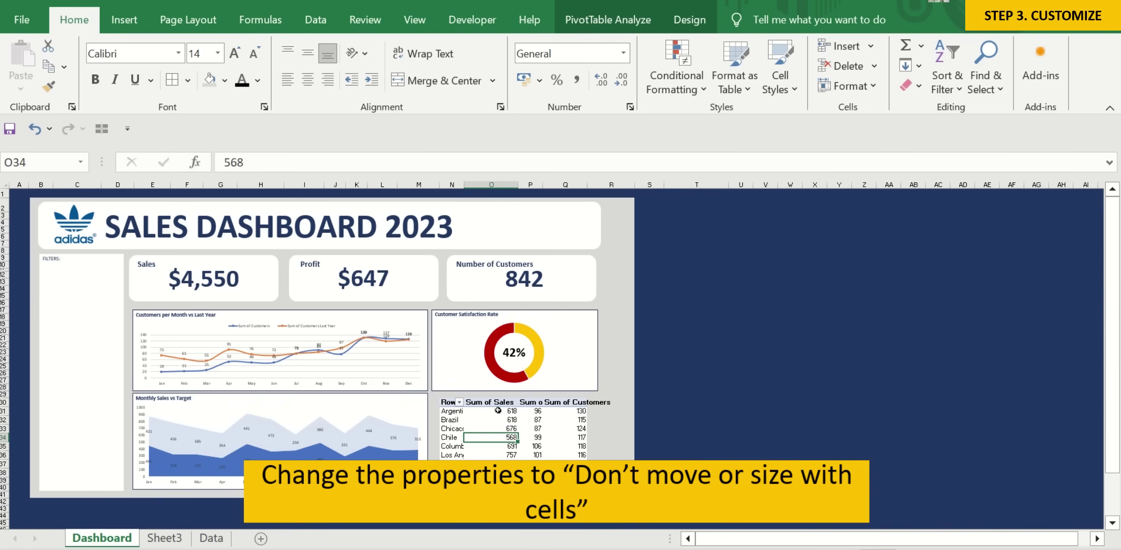
pyautogui.click(498, 410)
pyautogui.press('Left')
pyautogui.press('Up')
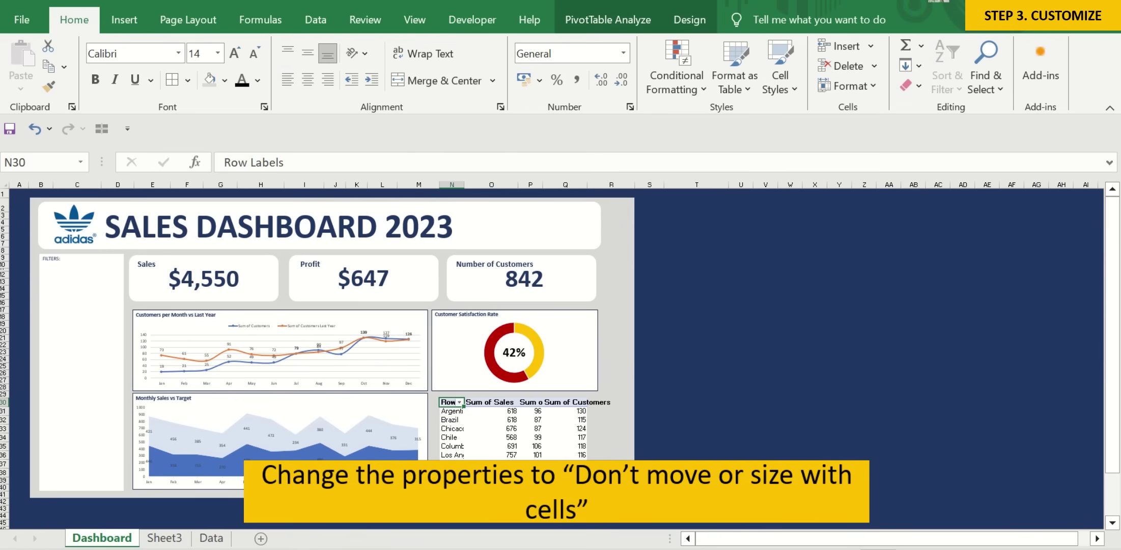
pyautogui.write('Region')
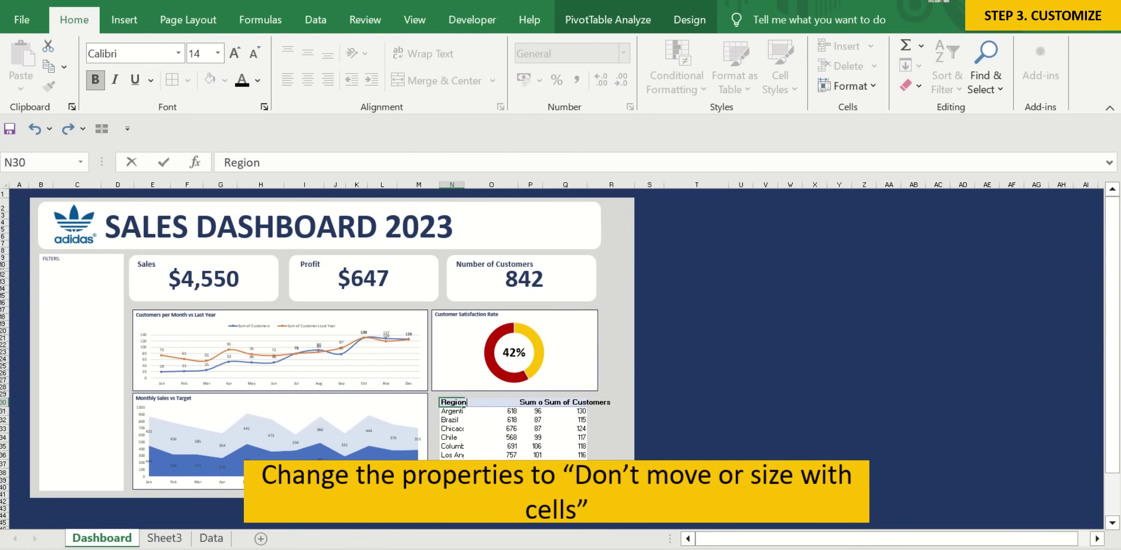
pyautogui.press('Return')
pyautogui.doubleClick(463, 179)
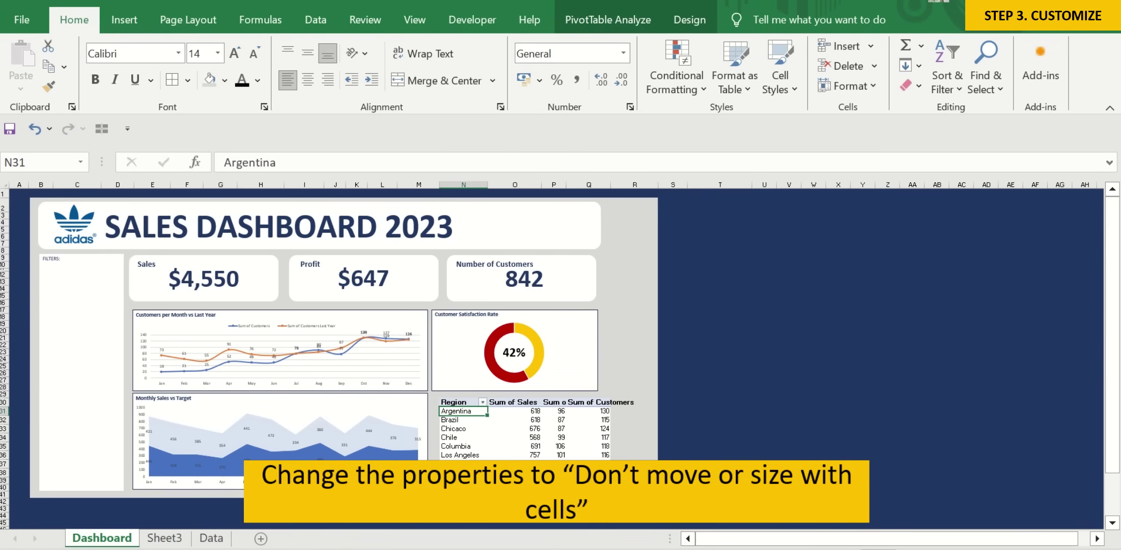
# Shorten the Sum of Sales header to Sales.
pyautogui.press('Right')
pyautogui.press('Up')
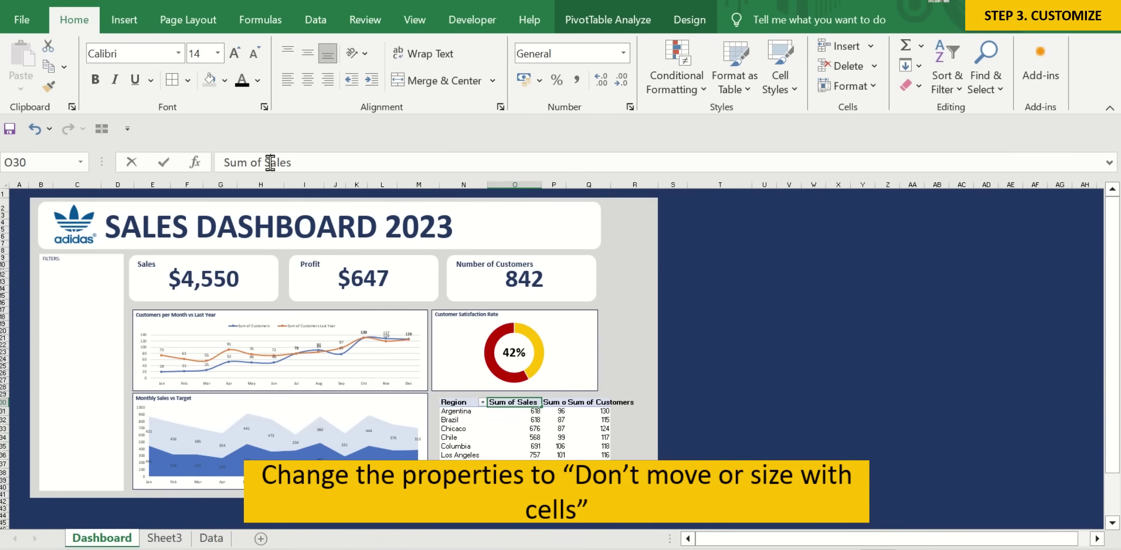
pyautogui.click(270, 161)
pyautogui.hotkey('shift', 'Home')
pyautogui.press('BackSpace')
pyautogui.press('Return')
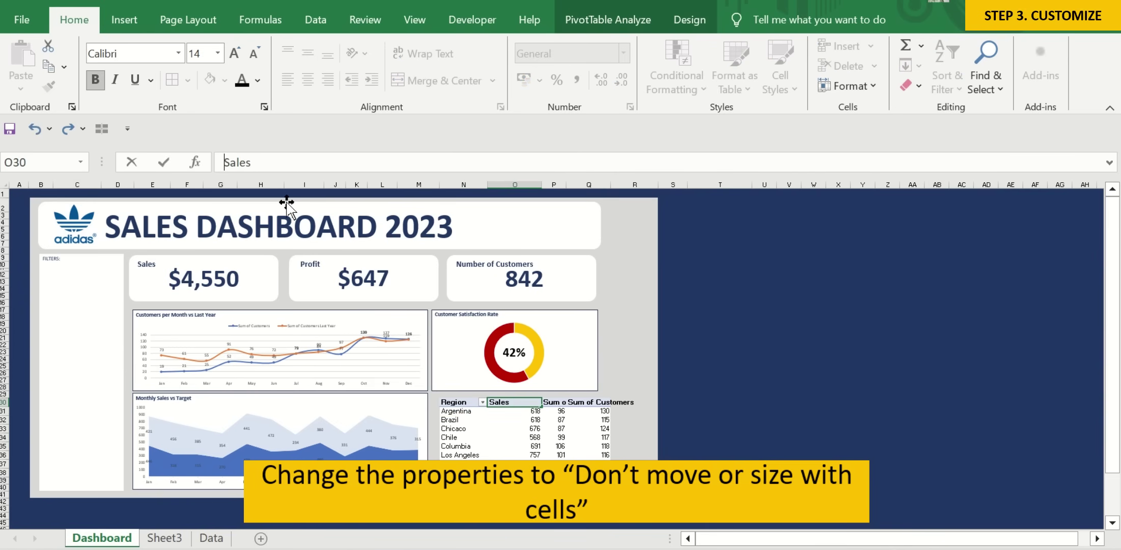
pyautogui.press('Return')
pyautogui.press('Return')
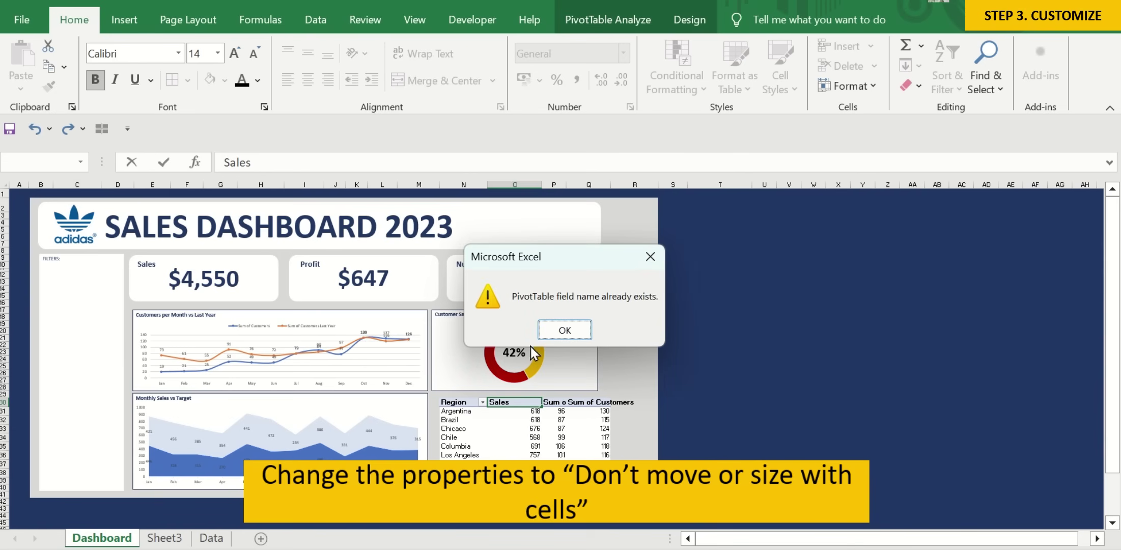
pyautogui.click(580, 332)
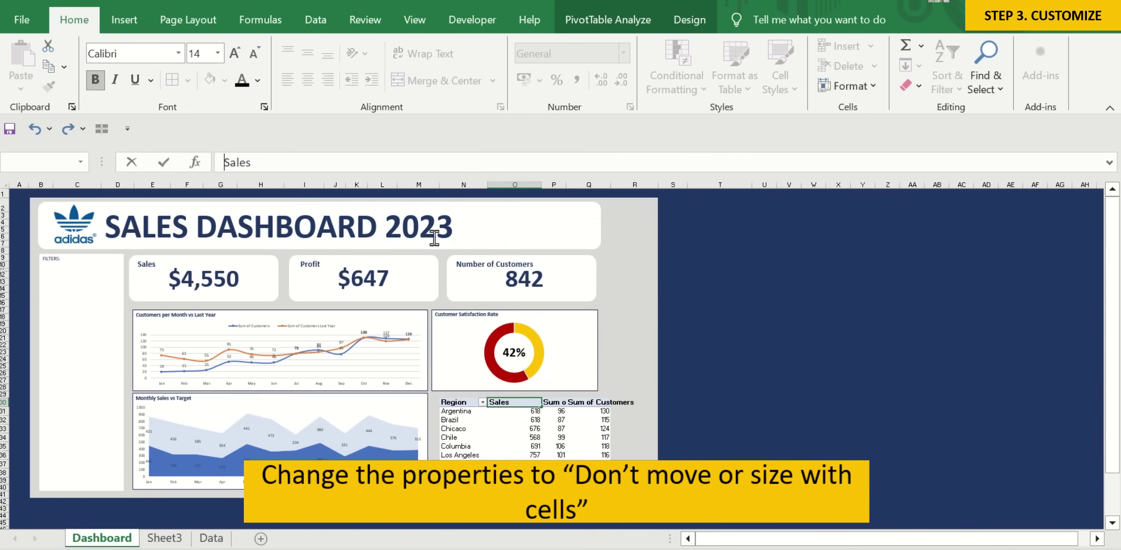
pyautogui.press('Return')
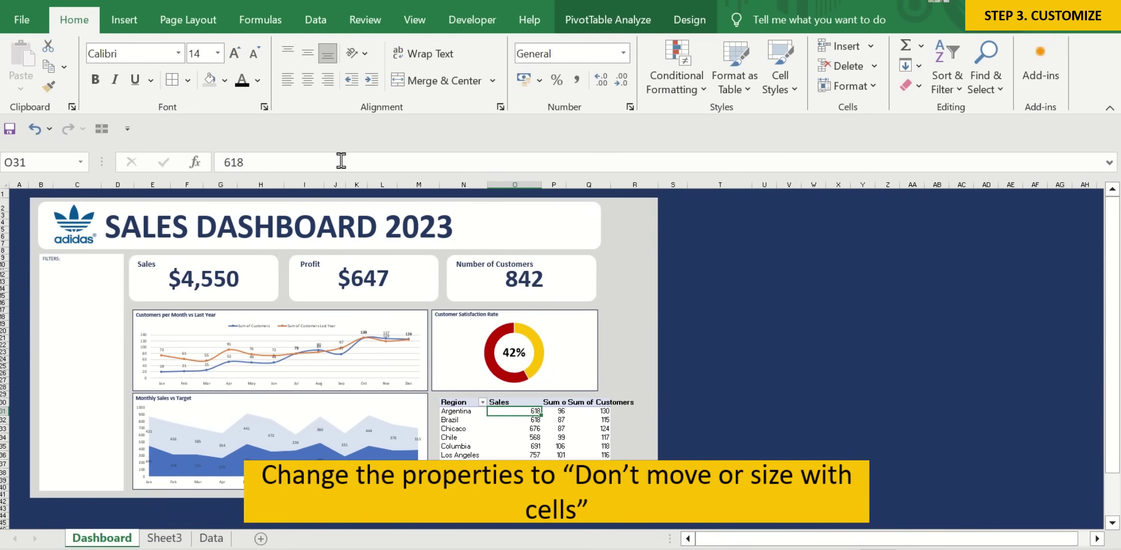
# Rename the Sum of Profit and Sum of Customers headers to Profit and Customers.
pyautogui.press('Up')
pyautogui.press('Right')
pyautogui.click(272, 162)
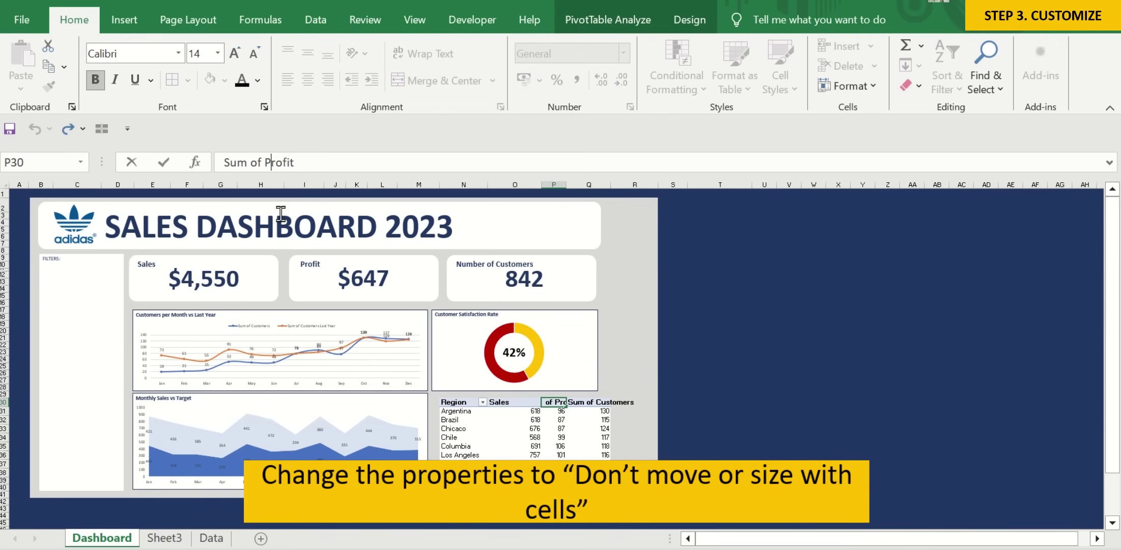
pyautogui.press('BackSpace')
pyautogui.press('BackSpace')
pyautogui.press('BackSpace')
pyautogui.press('BackSpace')
pyautogui.press('BackSpace')
pyautogui.press('Return')
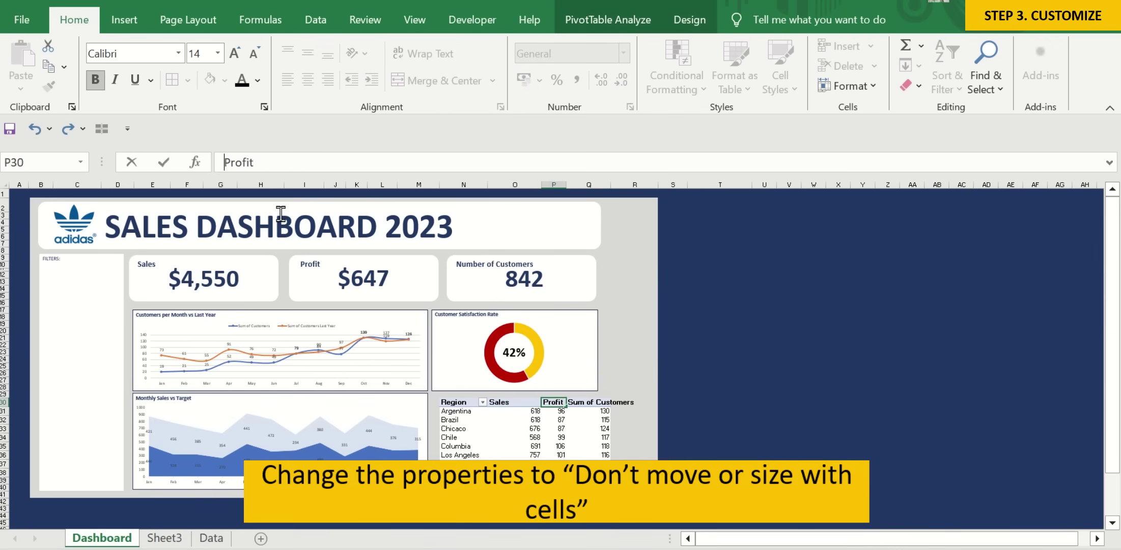
pyautogui.press('Return')
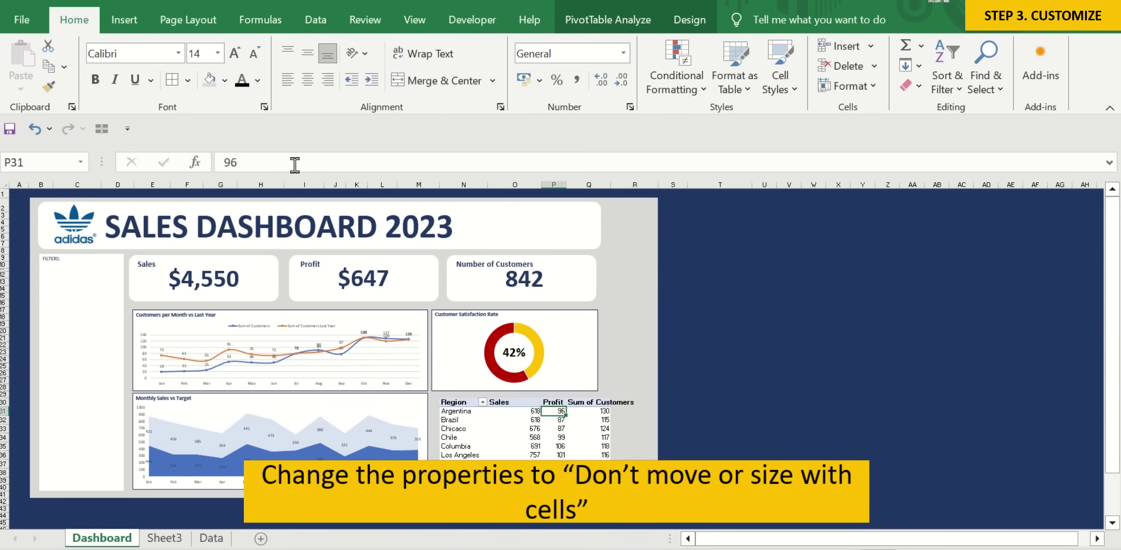
pyautogui.press('Up')
pyautogui.press('Right')
pyautogui.click(284, 162)
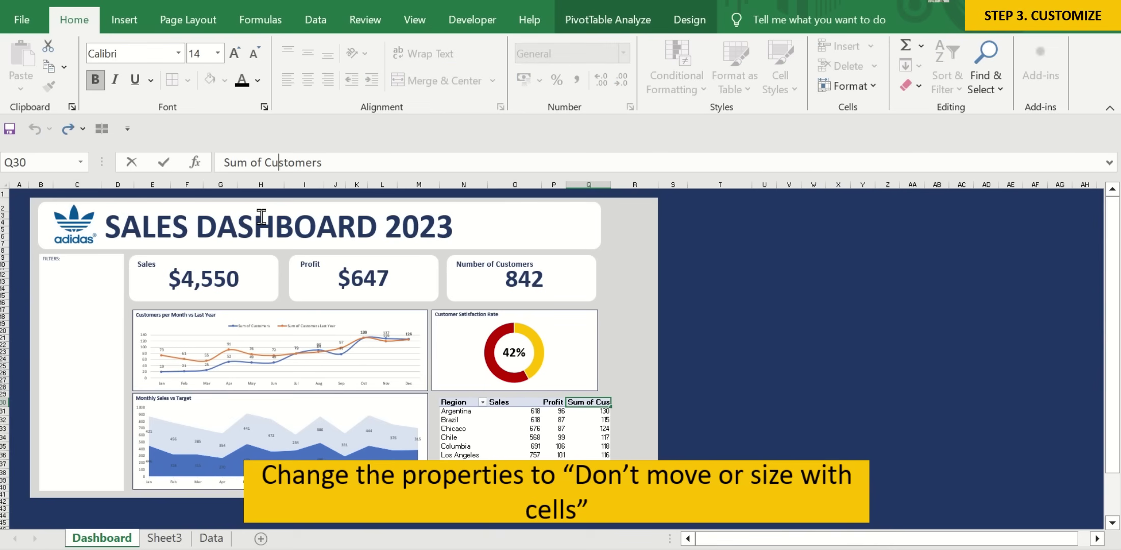
pyautogui.press('BackSpace')
pyautogui.press('BackSpace')
pyautogui.press('BackSpace')
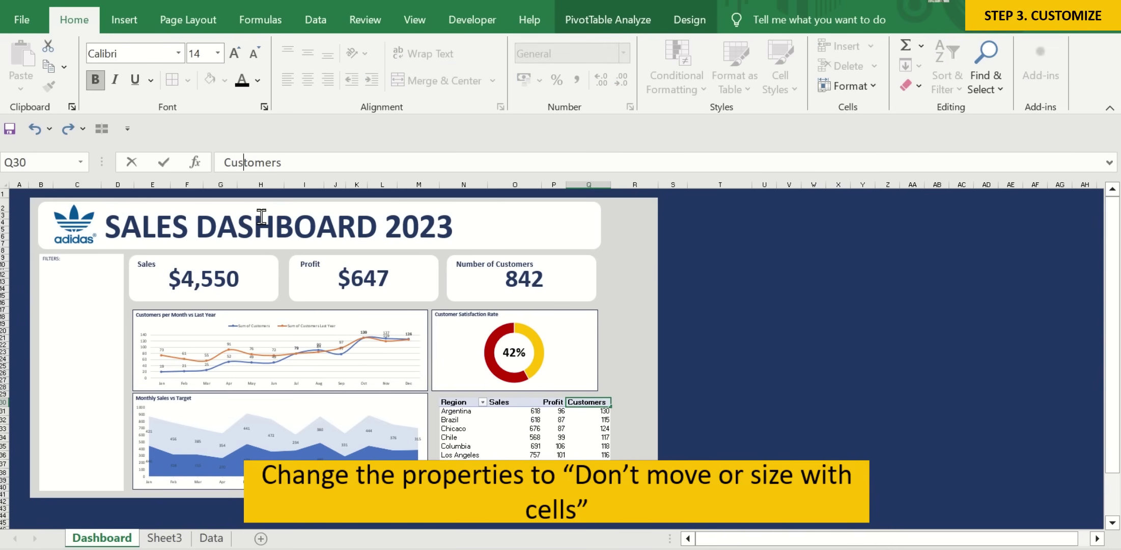
pyautogui.press('Return')
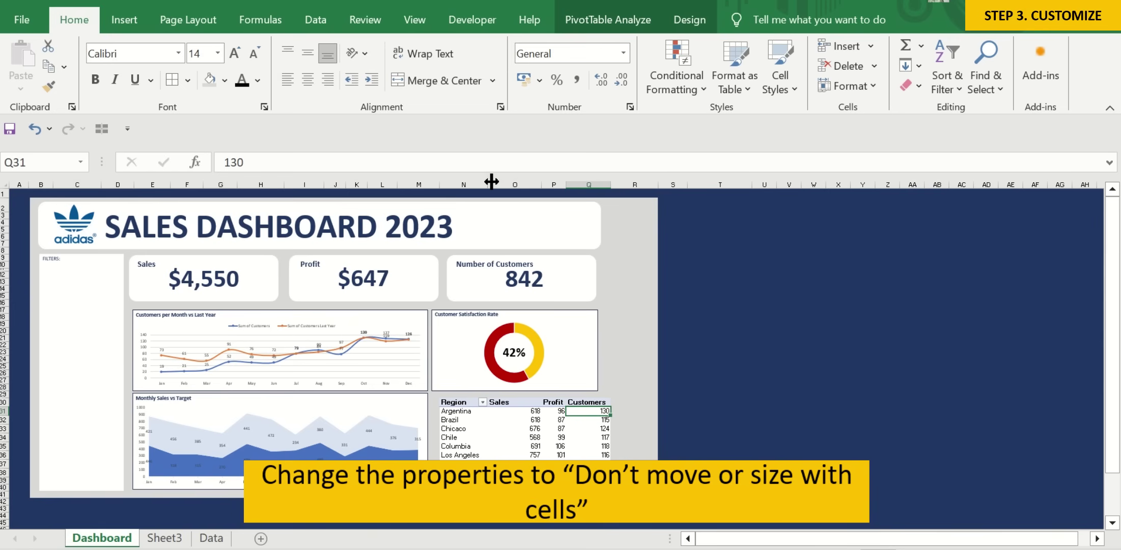
# Narrow column R to 7.75 at the dashboard's right edge, then select the whole region pivot table.
pyautogui.moveTo(542, 185)
pyautogui.mouseDown()
pyautogui.moveTo(515, 185)
pyautogui.moveTo(546, 186)
pyautogui.mouseUp()
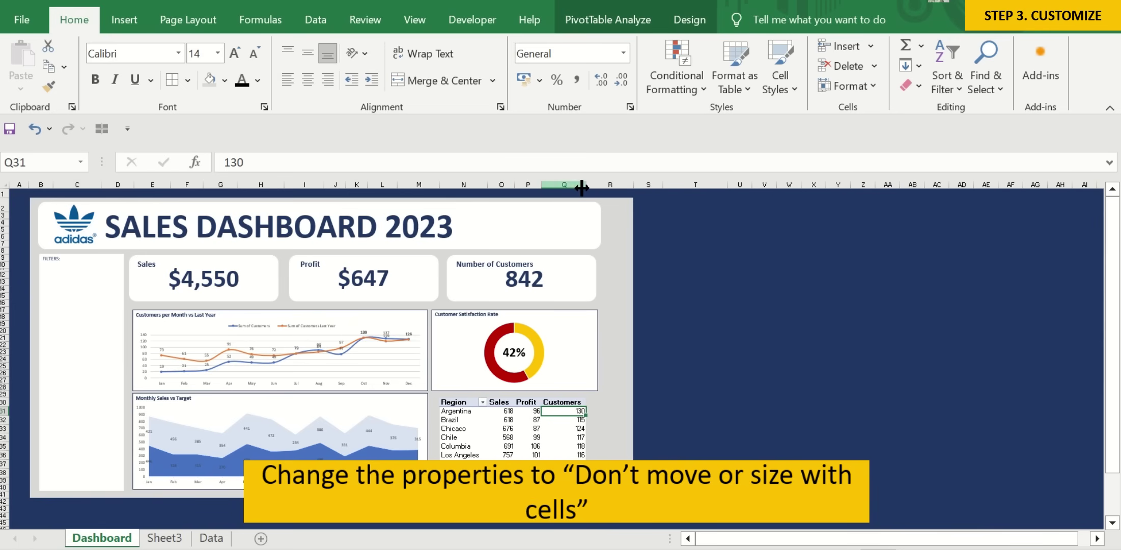
pyautogui.click(646, 263)
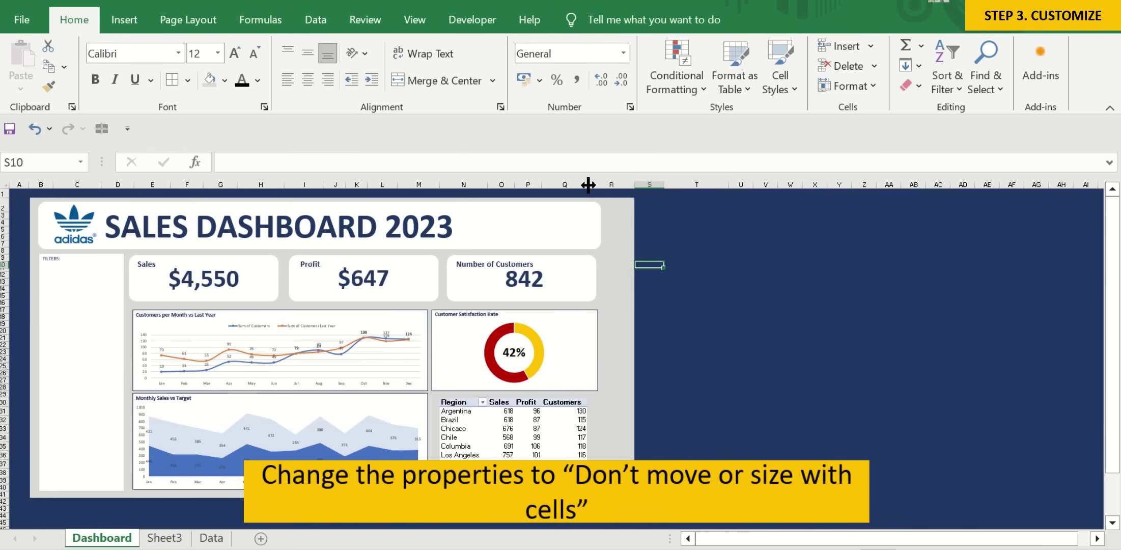
pyautogui.moveTo(588, 185); pyautogui.dragTo(592, 182)
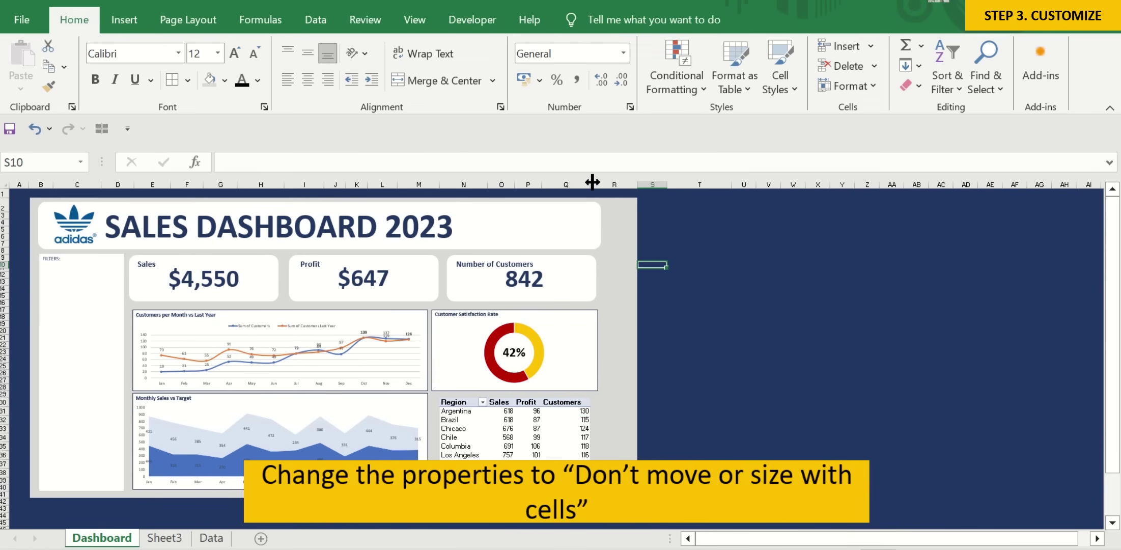
pyautogui.hotkey('ctrl', 'z')
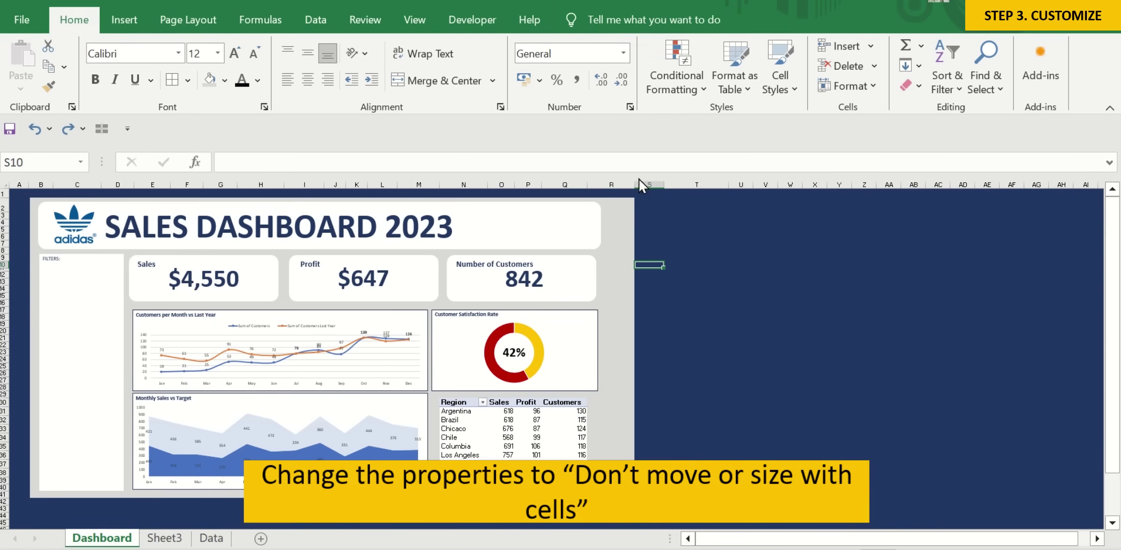
pyautogui.moveTo(634, 187); pyautogui.dragTo(610, 188)
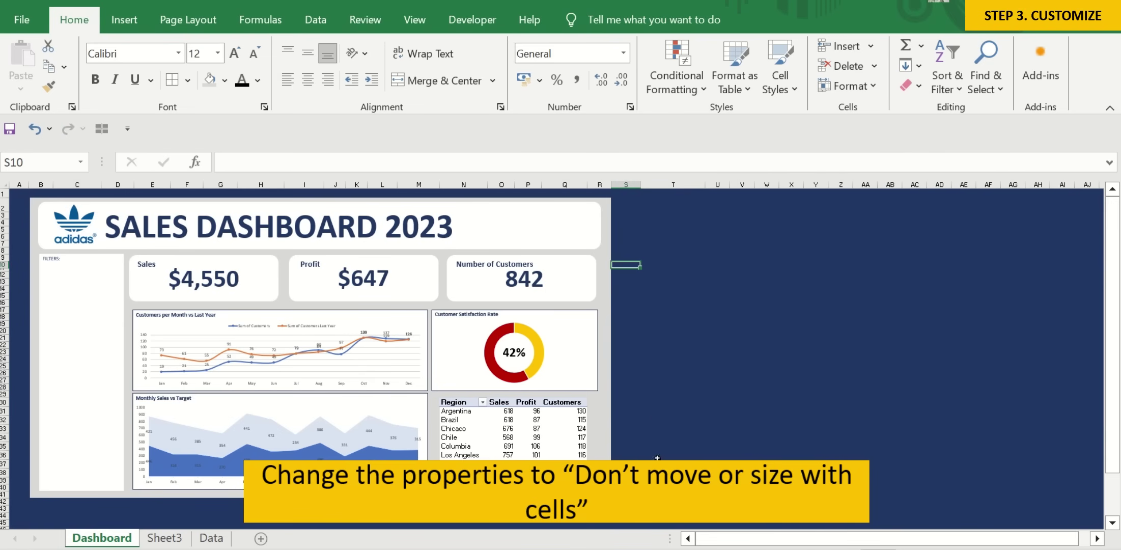
pyautogui.click(511, 450)
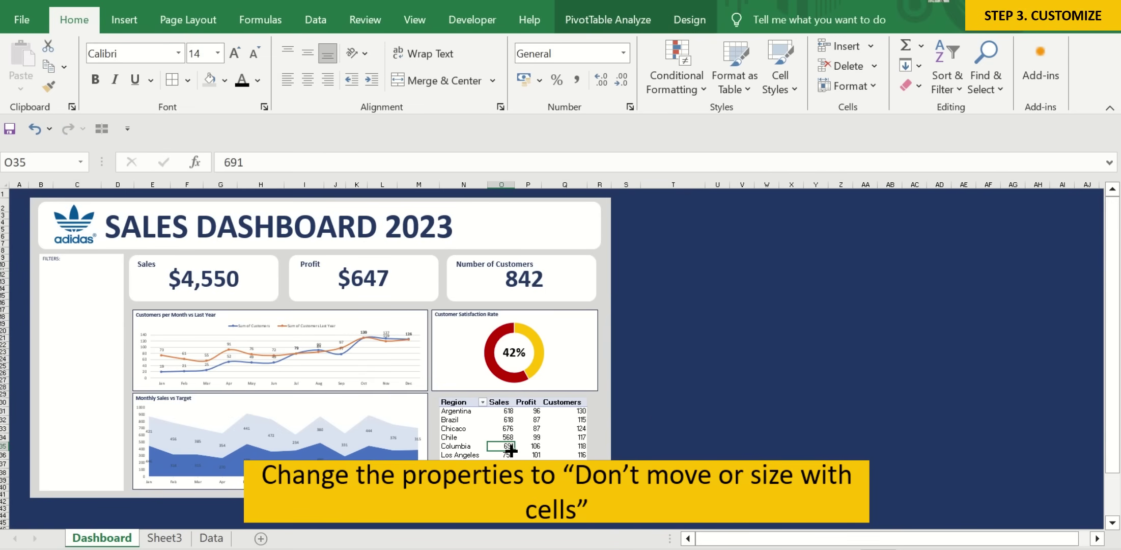
pyautogui.moveTo(456, 403); pyautogui.dragTo(583, 476)
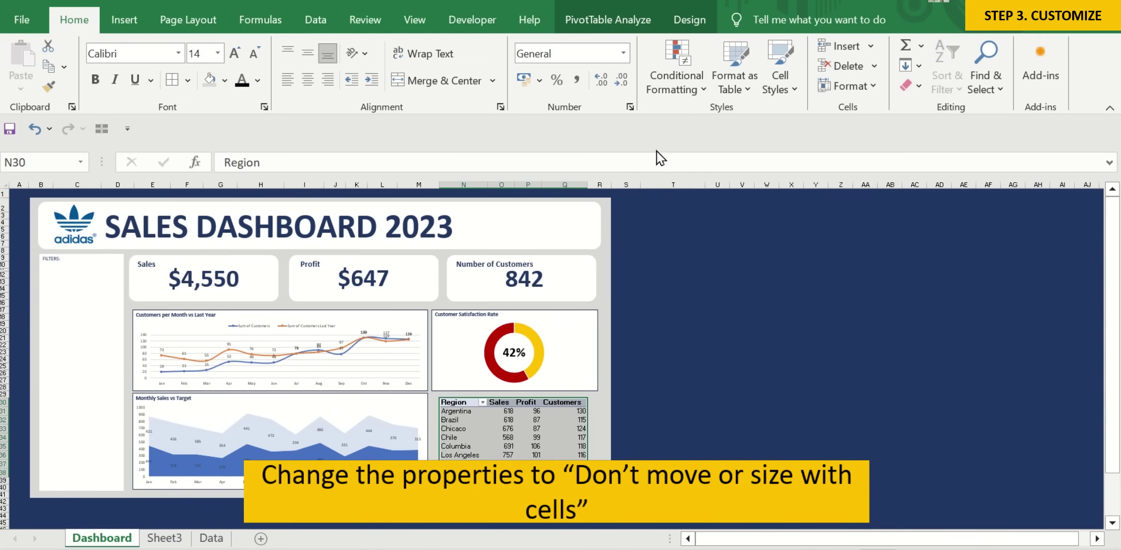
# Apply a dark blue PivotTable style to the region pivot table.
pyautogui.click(692, 21)
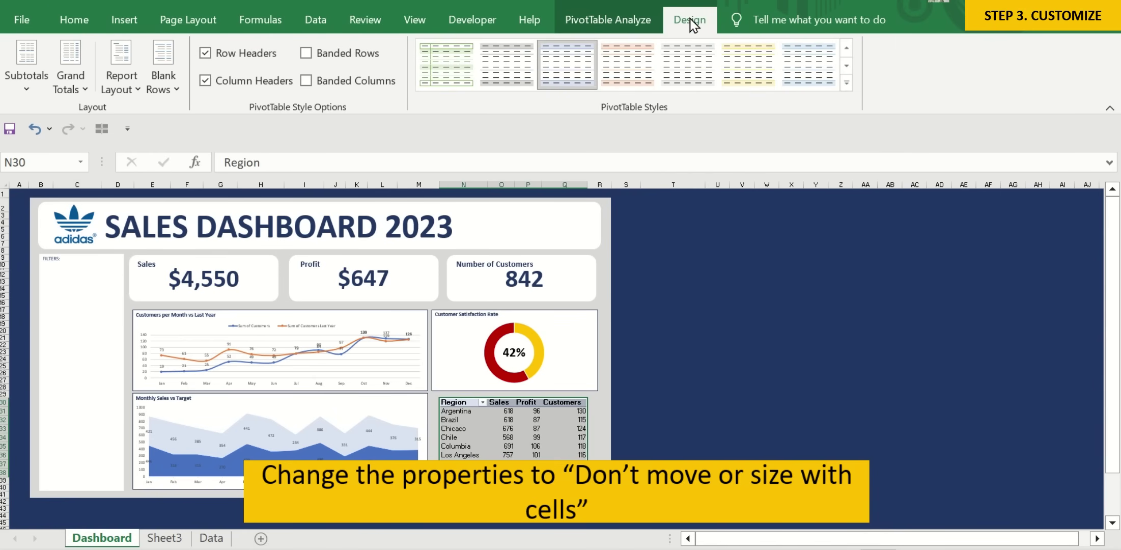
pyautogui.click(847, 83)
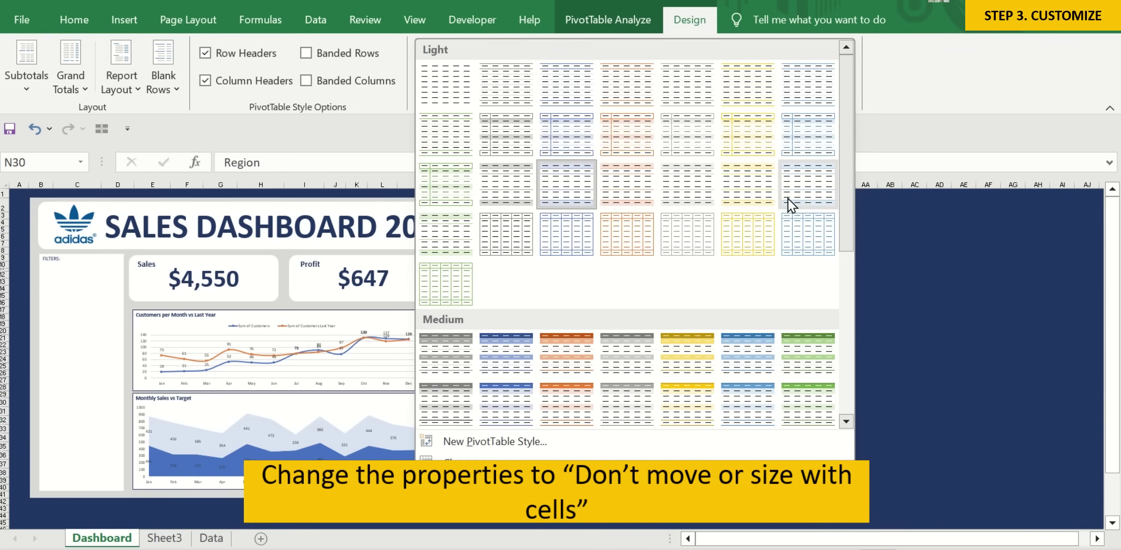
pyautogui.moveTo(845, 219); pyautogui.dragTo(851, 301)
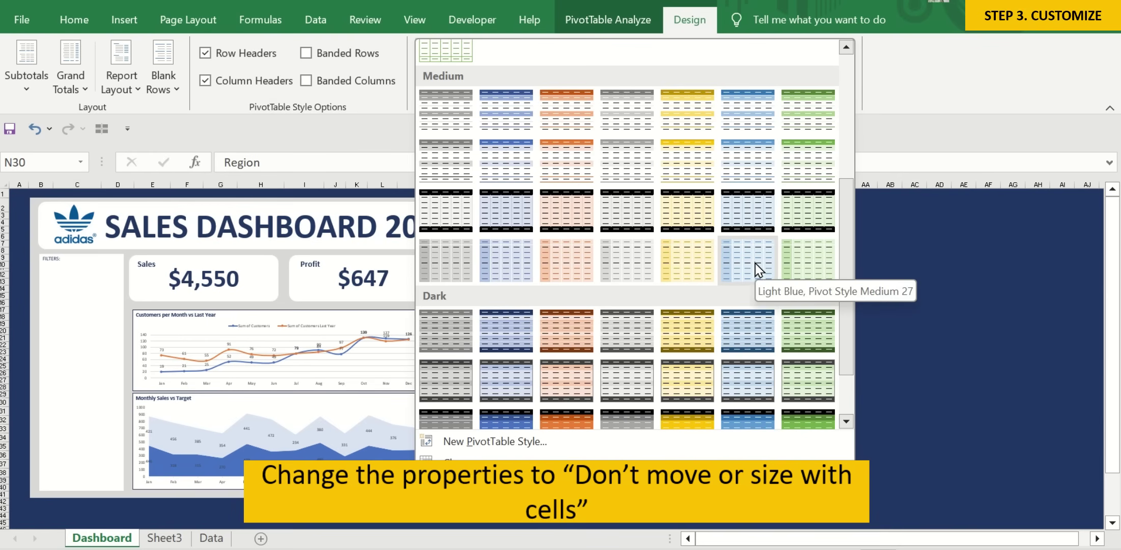
pyautogui.click(766, 341)
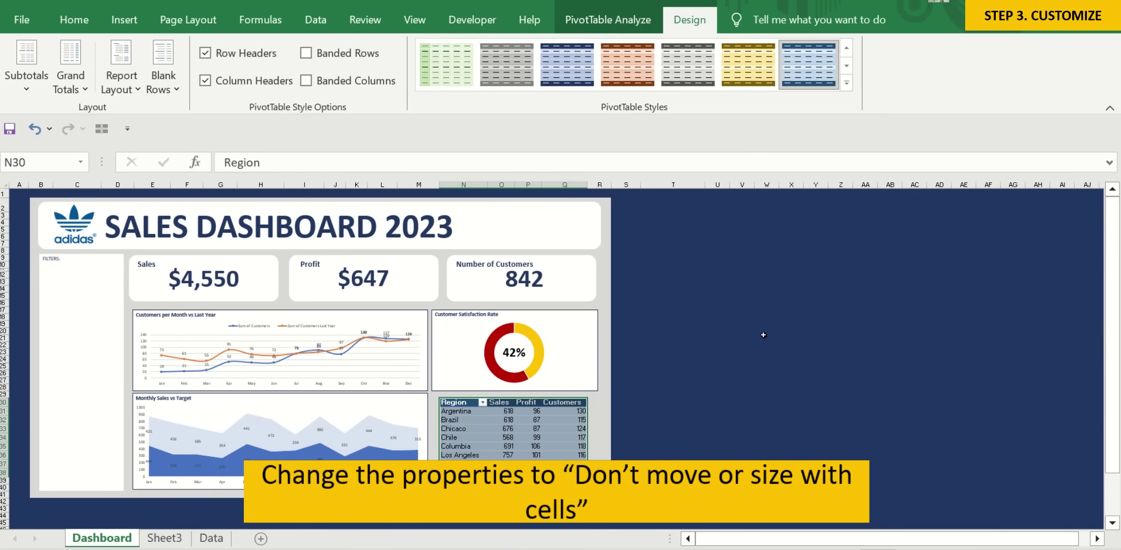
pyautogui.click(732, 445)
# Turn grand totals off for rows and columns, leaving the pivot table as N30:Q37.
pyautogui.click(501, 471)
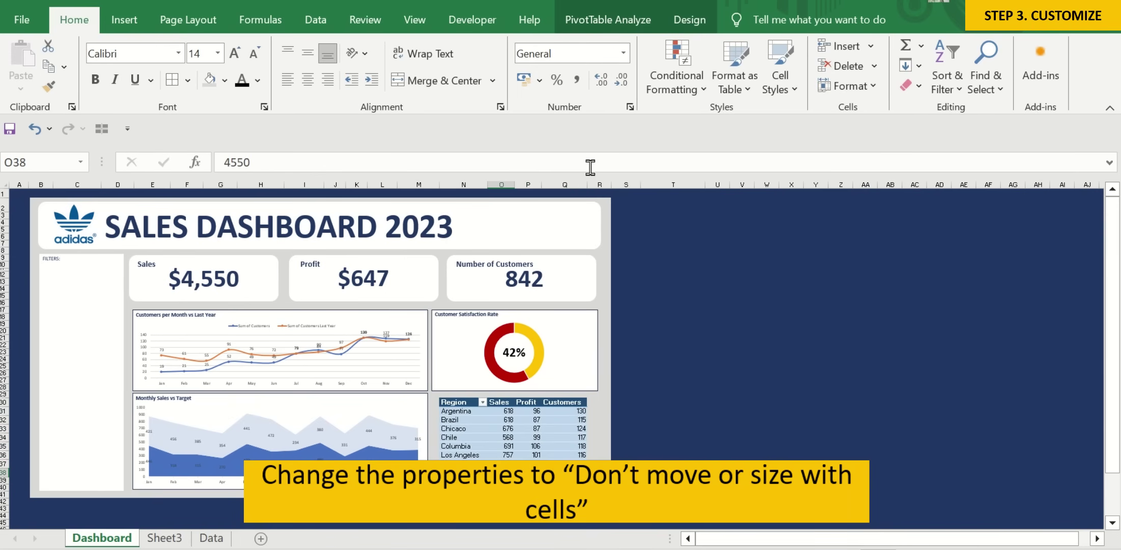
pyautogui.click(696, 26)
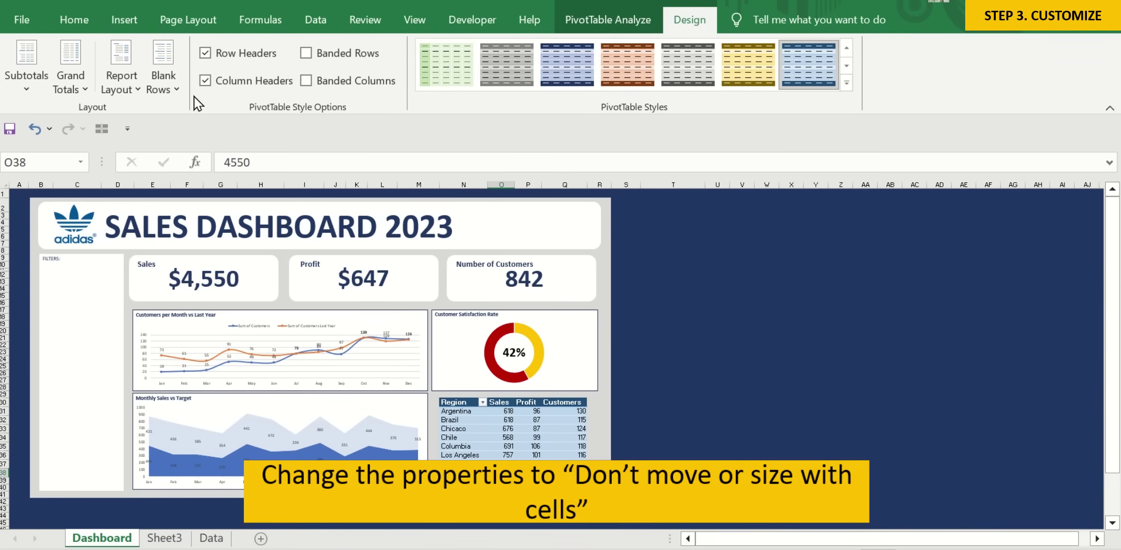
pyautogui.click(85, 95)
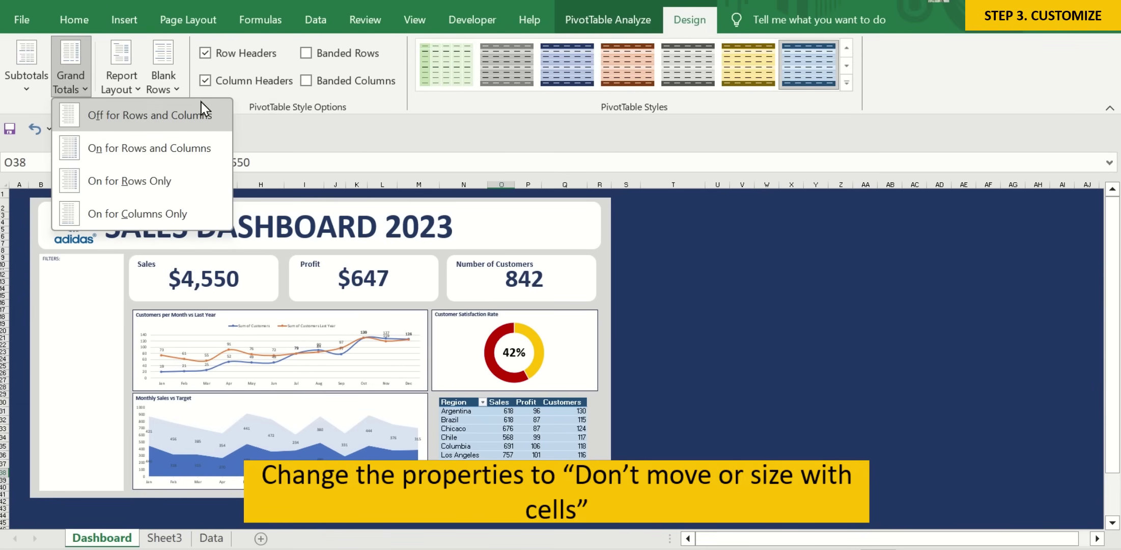
pyautogui.click(149, 115)
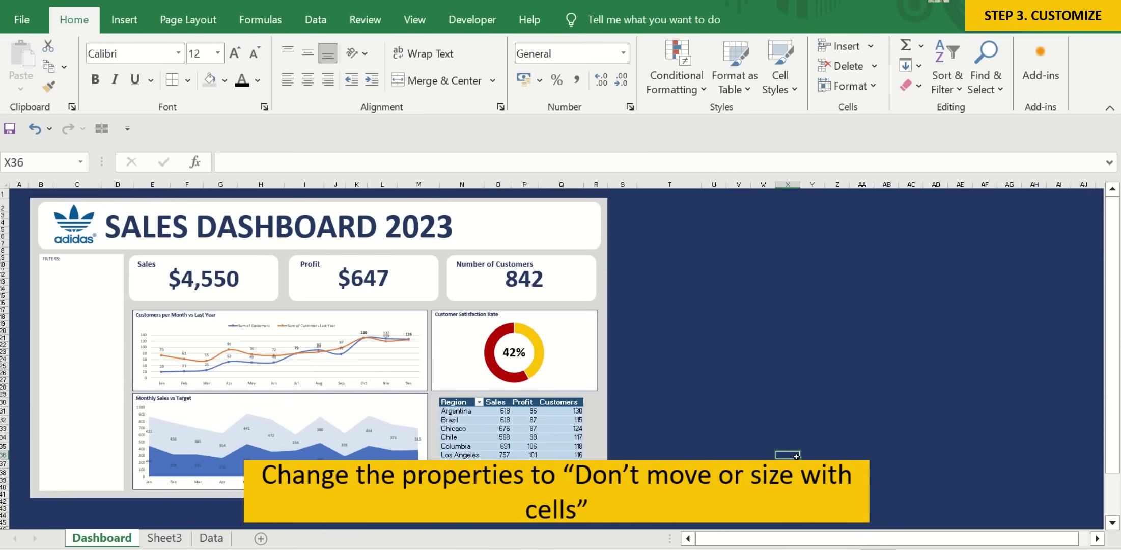
pyautogui.click(461, 480)
pyautogui.moveTo(462, 471); pyautogui.dragTo(561, 471)
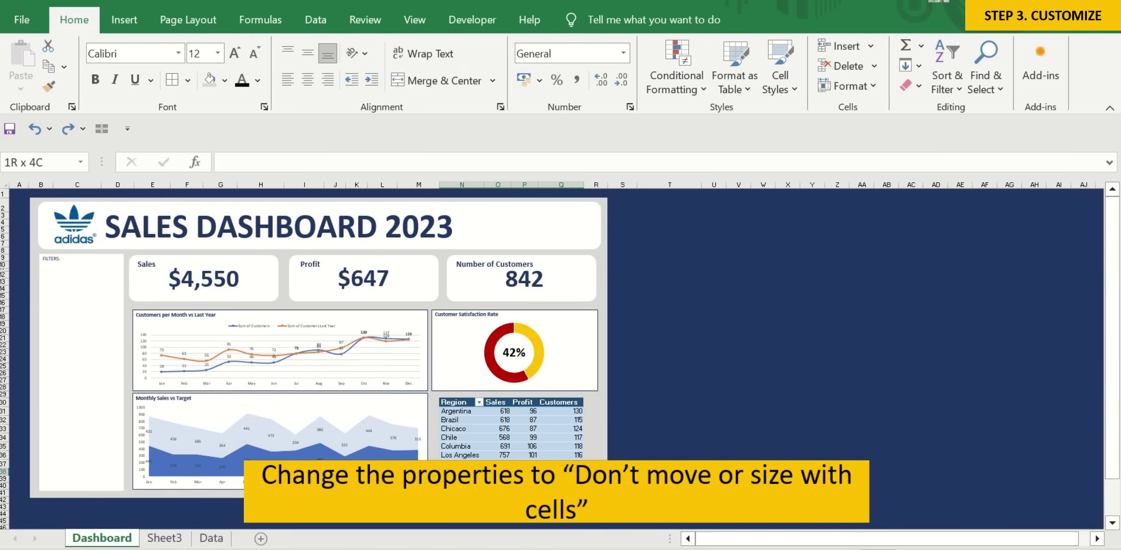
pyautogui.click(697, 419)
pyautogui.moveTo(461, 403); pyautogui.dragTo(580, 461)
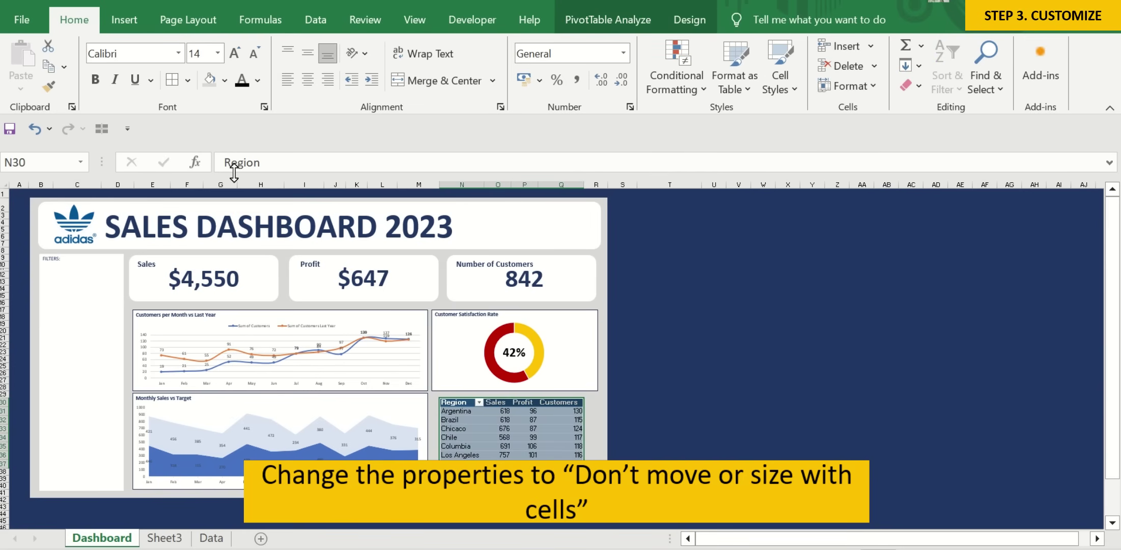
# Enlarge the region pivot table's font to size 20.
pyautogui.click(235, 53)
pyautogui.click(235, 53)
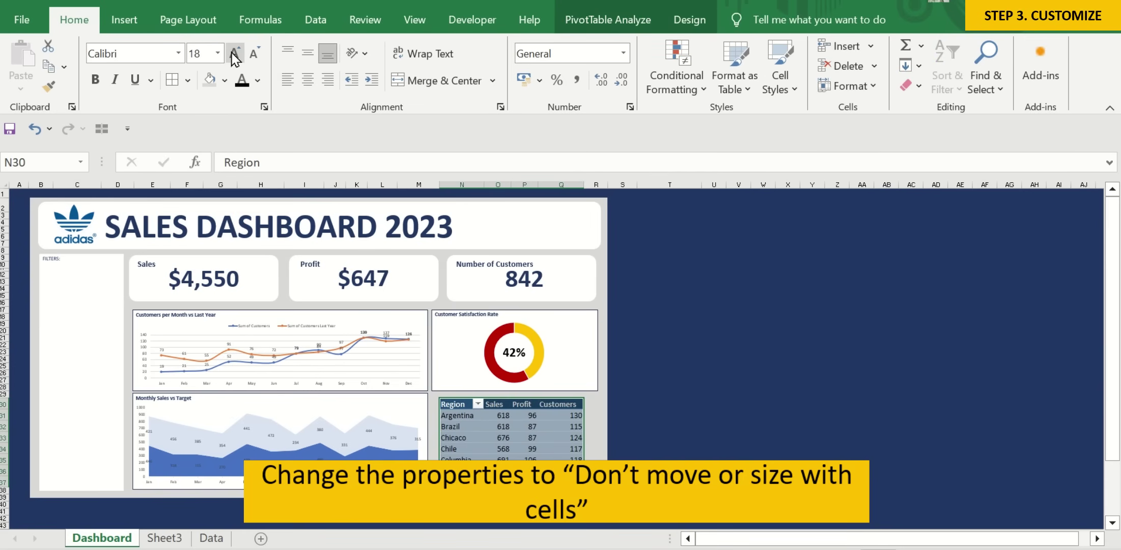
pyautogui.click(234, 52)
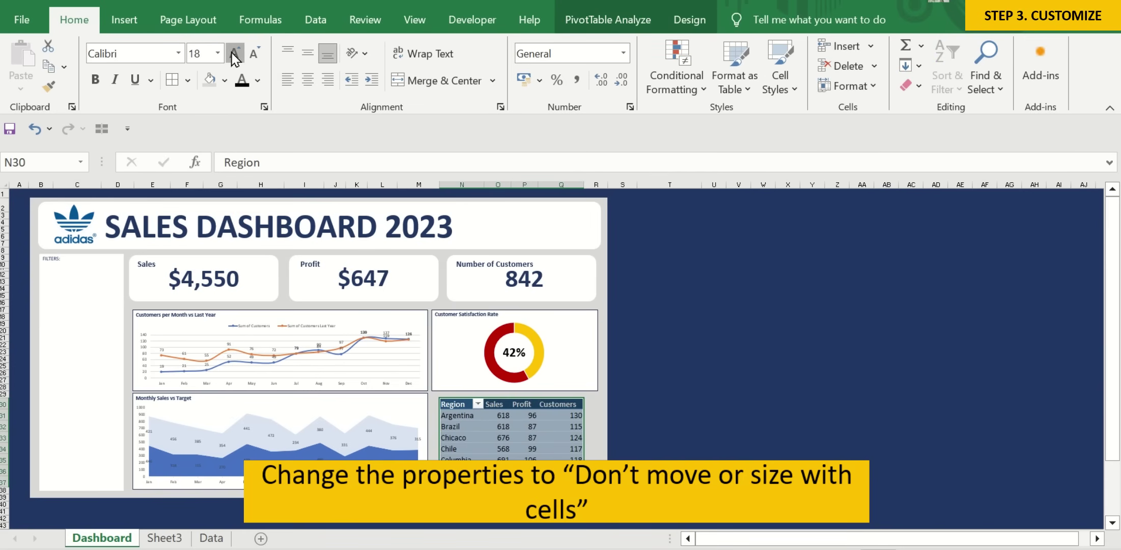
pyautogui.click(701, 403)
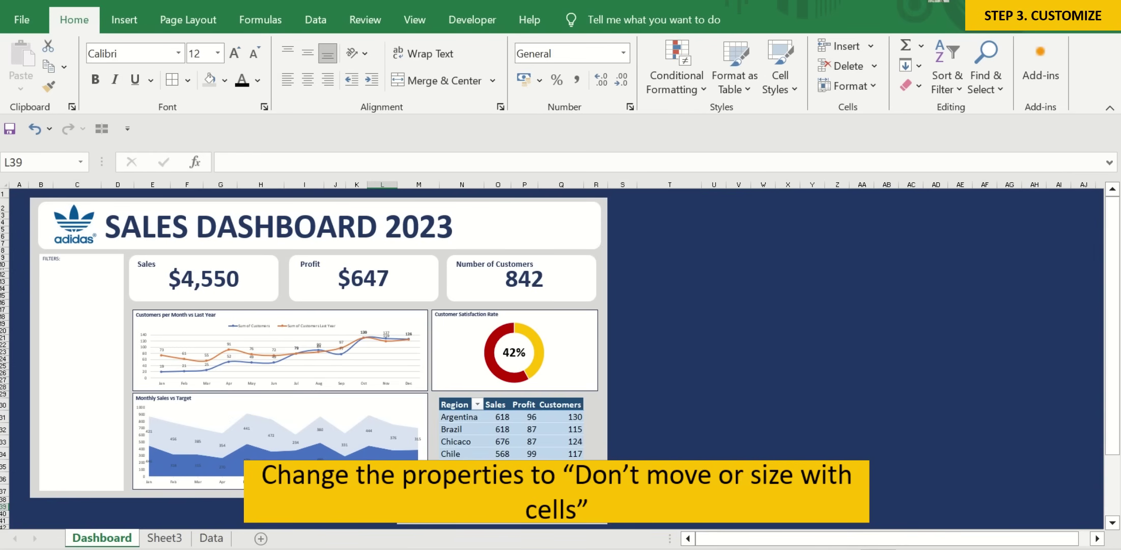
pyautogui.moveTo(4, 499); pyautogui.dragTo(4, 507)
pyautogui.click(722, 430)
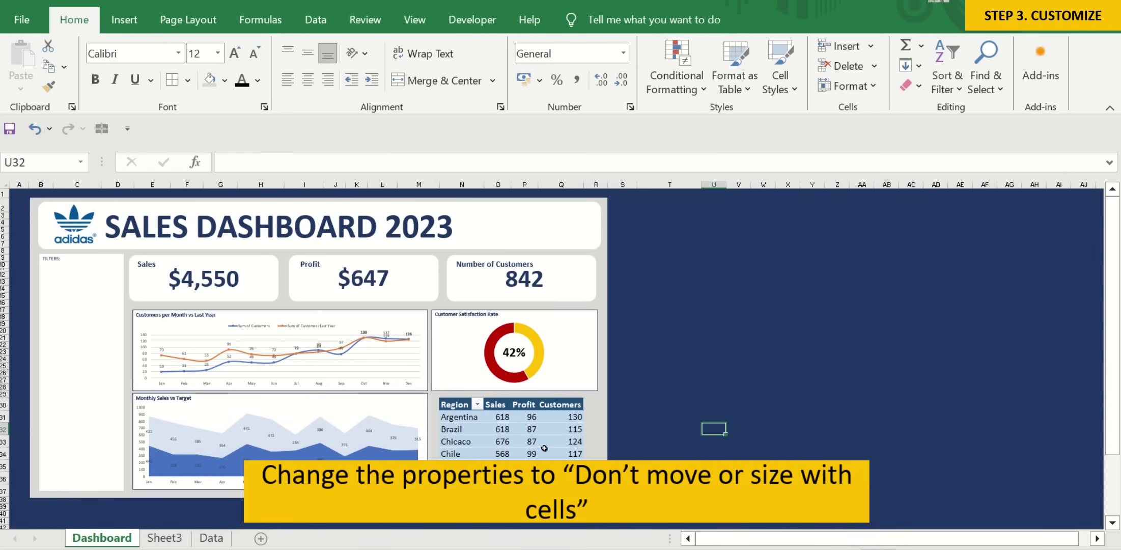
pyautogui.click(610, 461)
pyautogui.click(596, 460)
pyautogui.moveTo(4, 495); pyautogui.dragTo(5, 496)
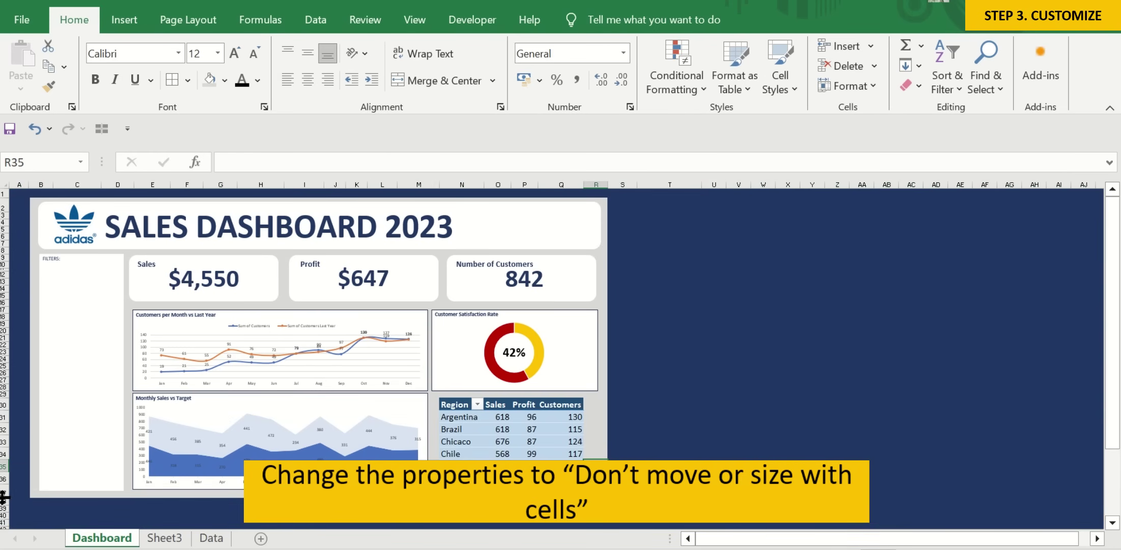
pyautogui.click(585, 450)
pyautogui.click(635, 427)
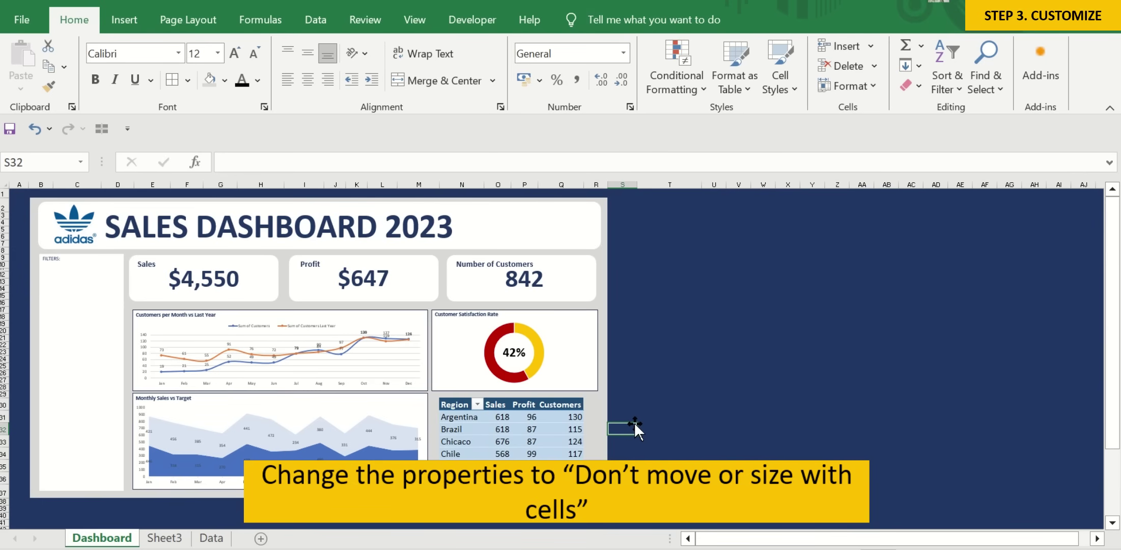
# Widen columns N and Q, narrow column R to 5.92, and adjust row 37's height to fit the panel.
pyautogui.moveTo(580, 189); pyautogui.dragTo(595, 188)
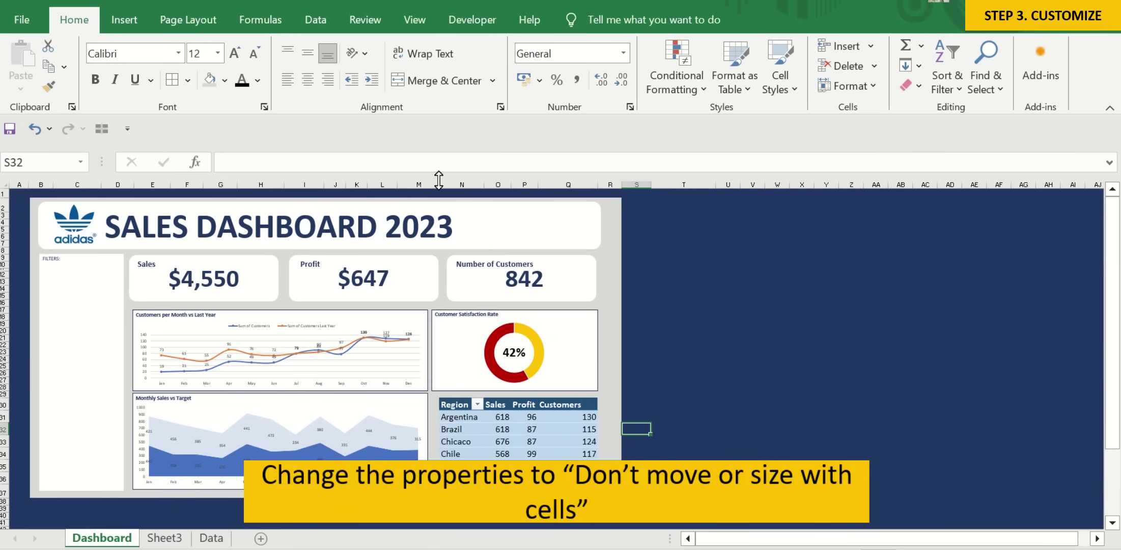
pyautogui.moveTo(533, 191); pyautogui.dragTo(535, 196)
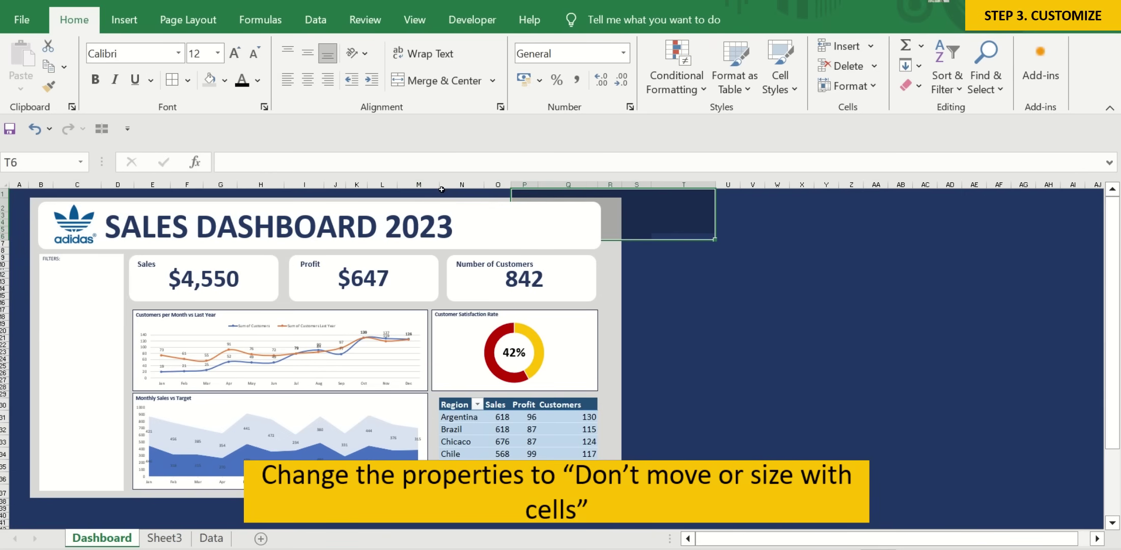
pyautogui.click(728, 251)
pyautogui.moveTo(440, 184); pyautogui.dragTo(483, 184)
pyautogui.click(491, 479)
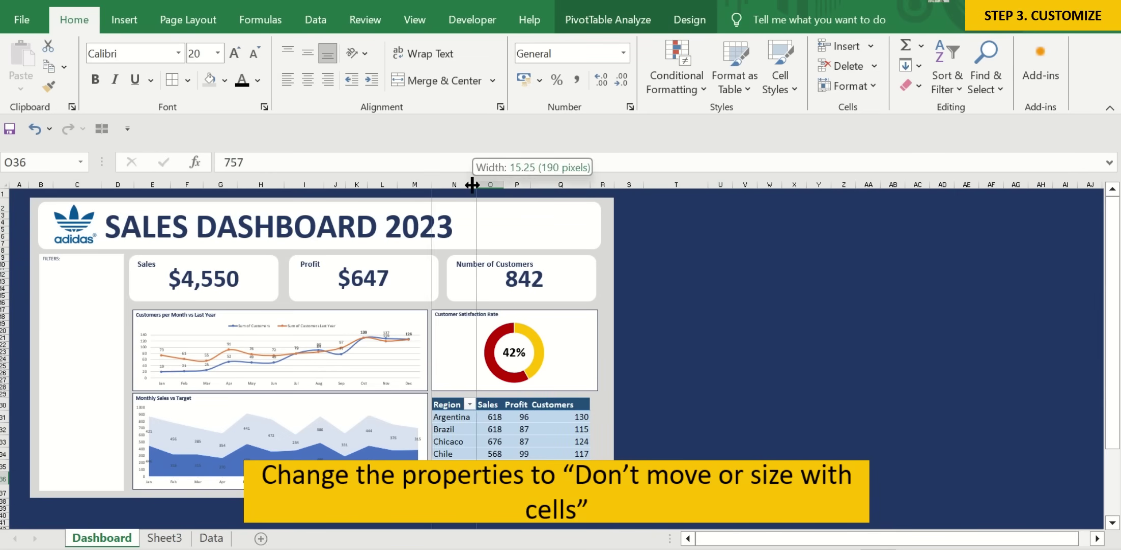
pyautogui.moveTo(624, 189); pyautogui.dragTo(611, 190)
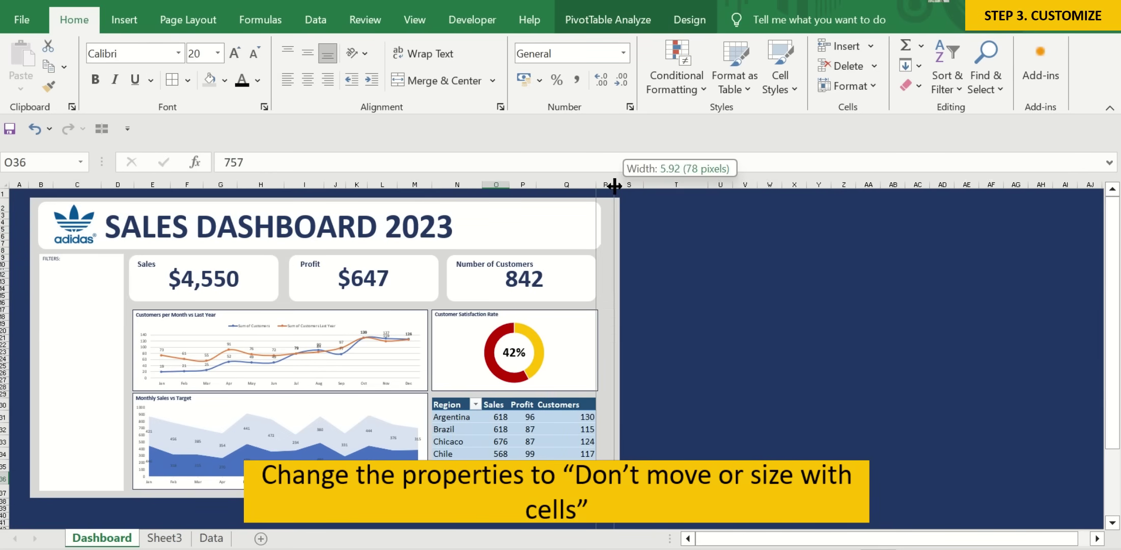
pyautogui.moveTo(6, 497); pyautogui.dragTo(7, 504)
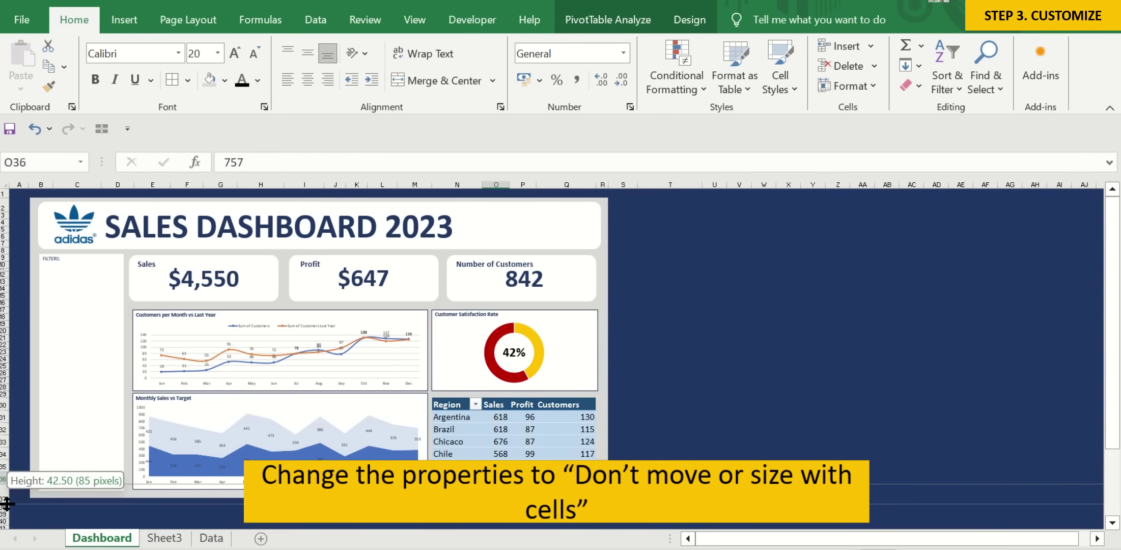
pyautogui.click(41, 508)
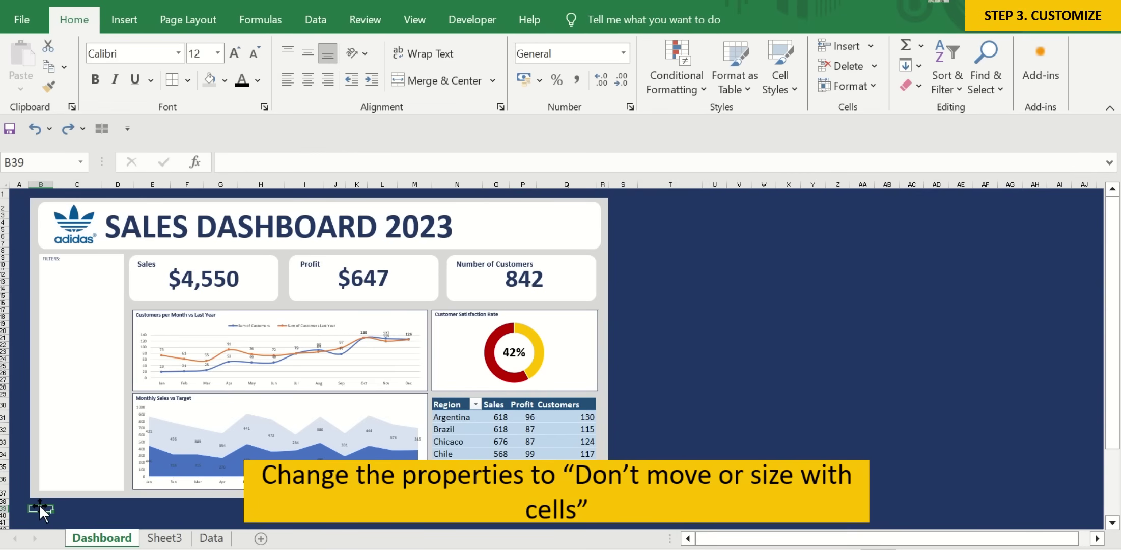
pyautogui.moveTo(7, 497); pyautogui.dragTo(5, 492)
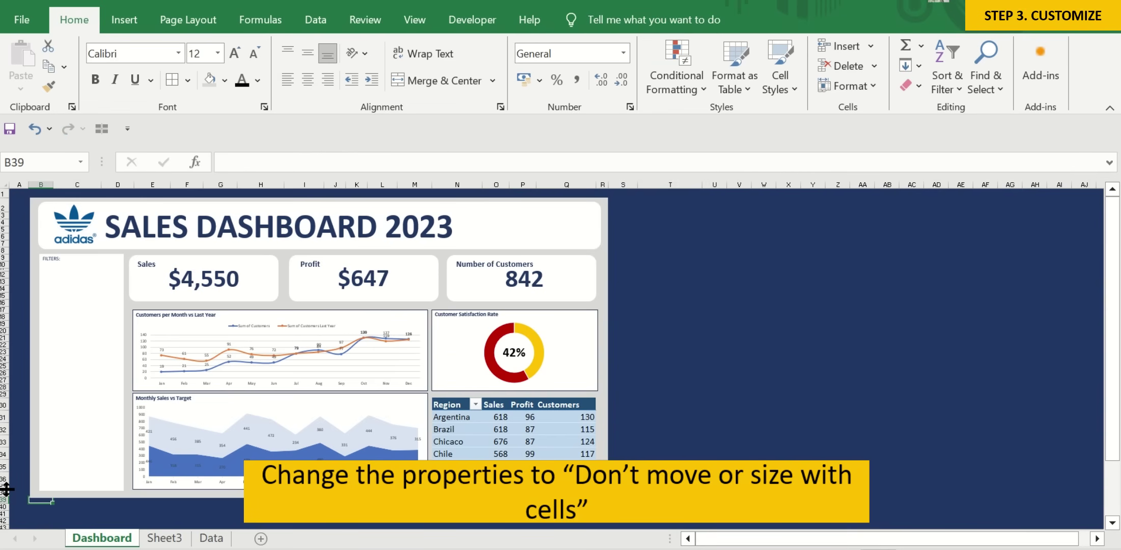
pyautogui.click(474, 454)
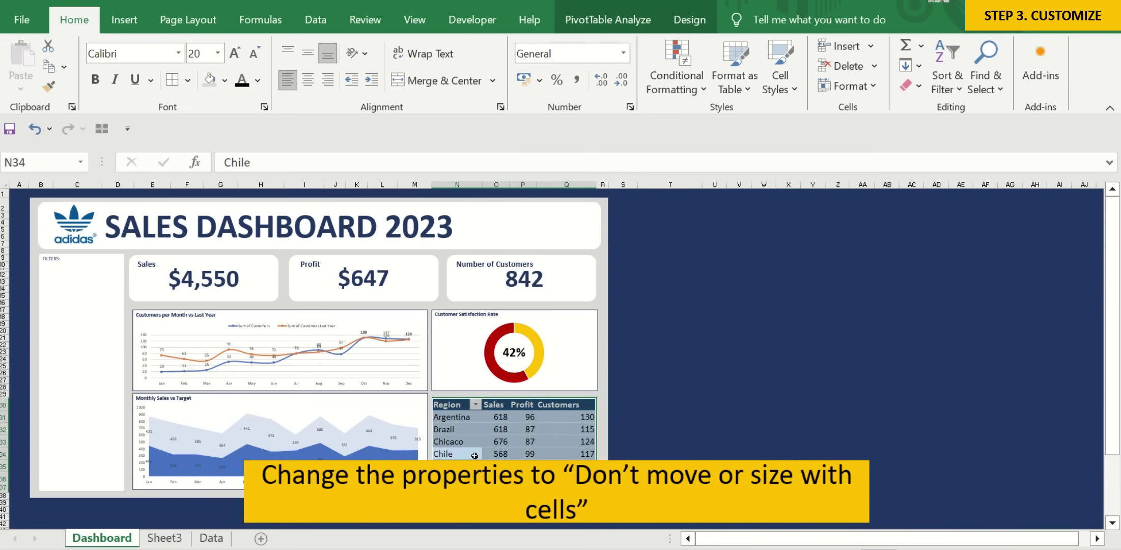
pyautogui.click(741, 407)
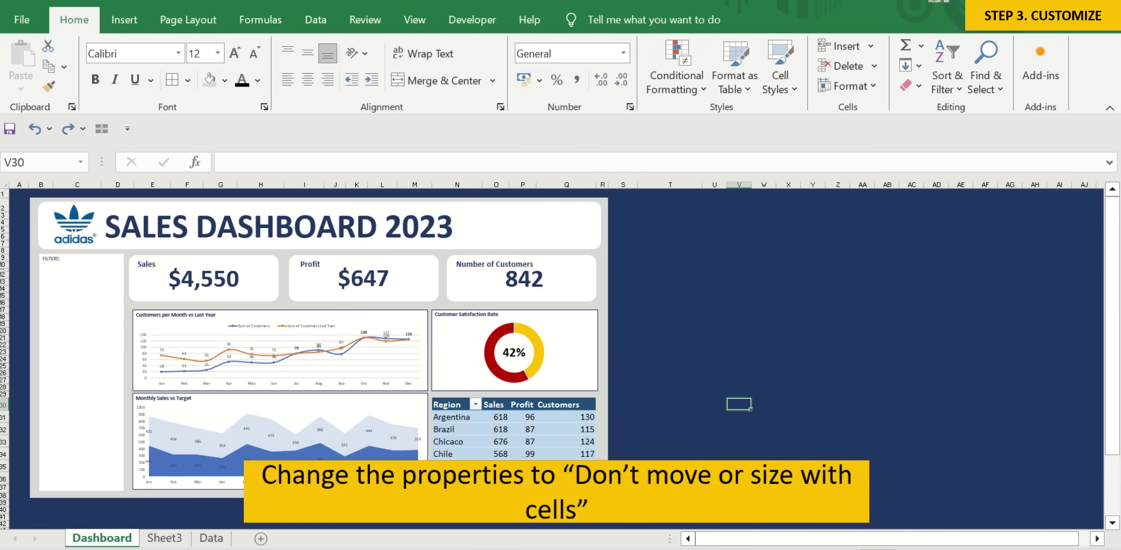
pyautogui.moveTo(443, 509); pyautogui.dragTo(604, 510)
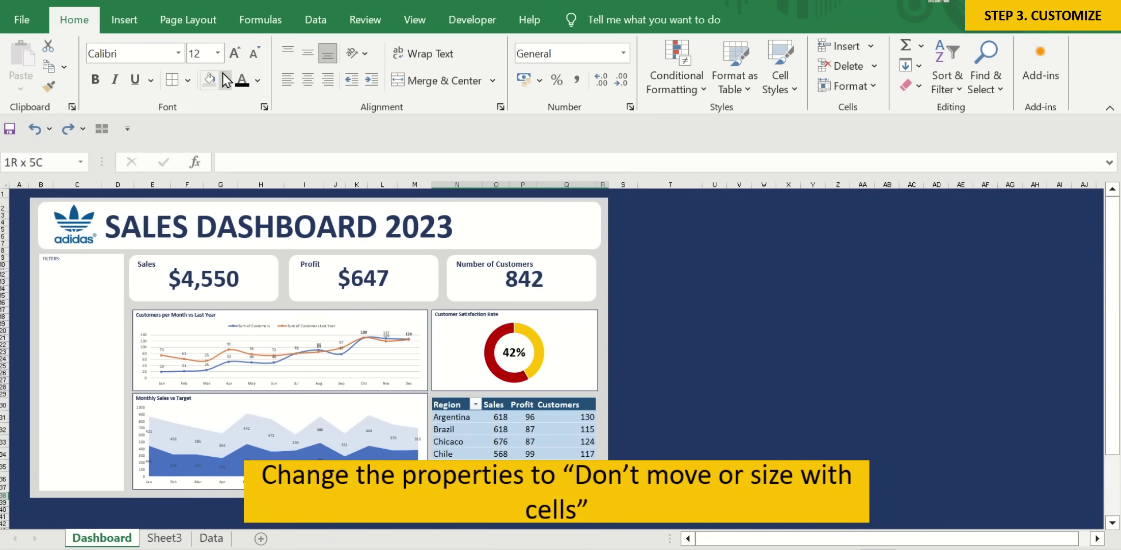
pyautogui.click(766, 385)
# Stretch the background rectangle's bottom edge and check that resizing row 38 leaves the dashboard intact.
pyautogui.click(35, 352)
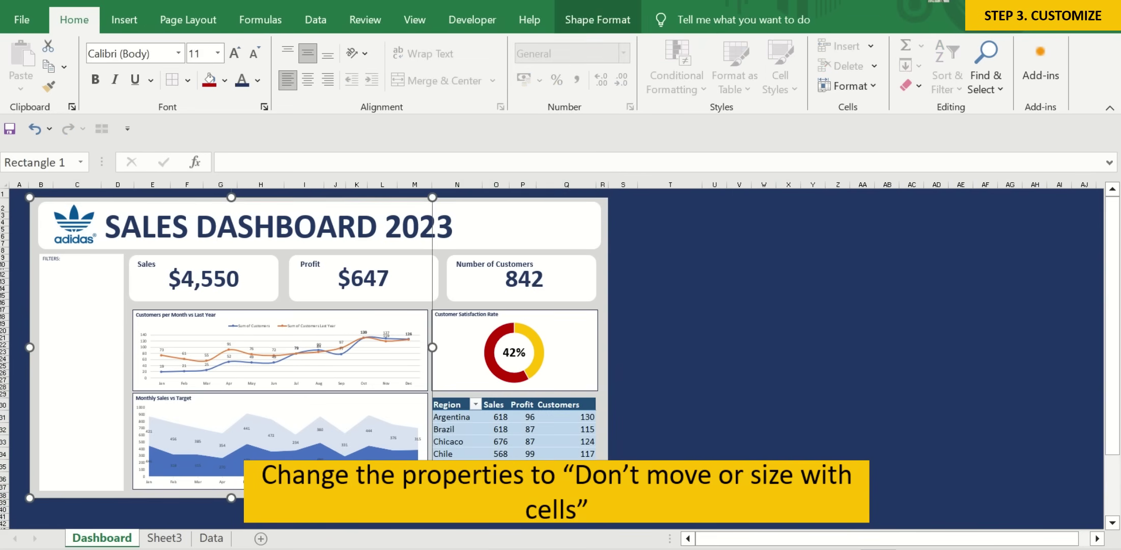
pyautogui.moveTo(232, 501); pyautogui.dragTo(226, 500)
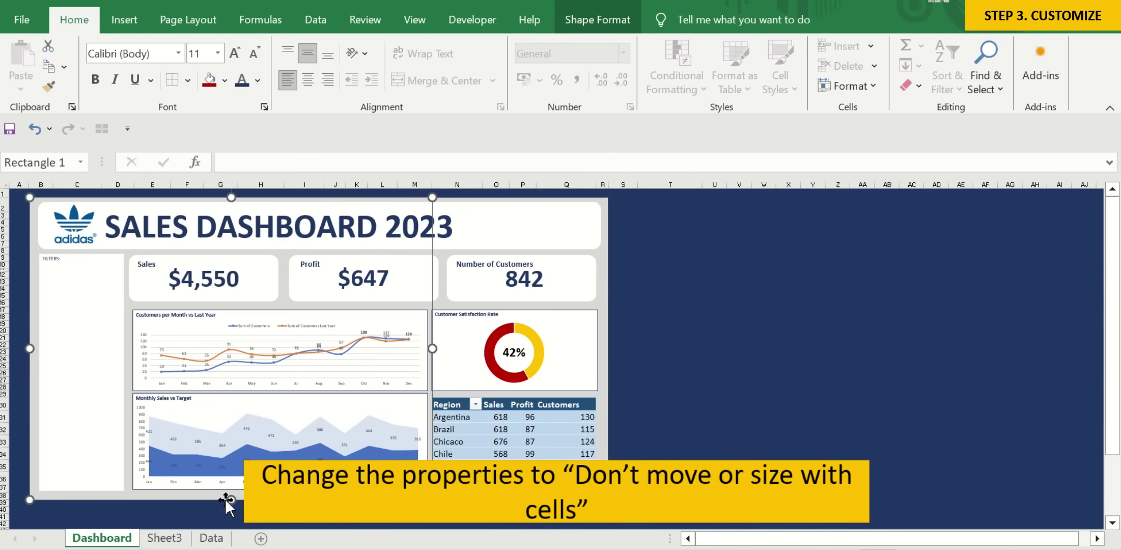
pyautogui.click(756, 455)
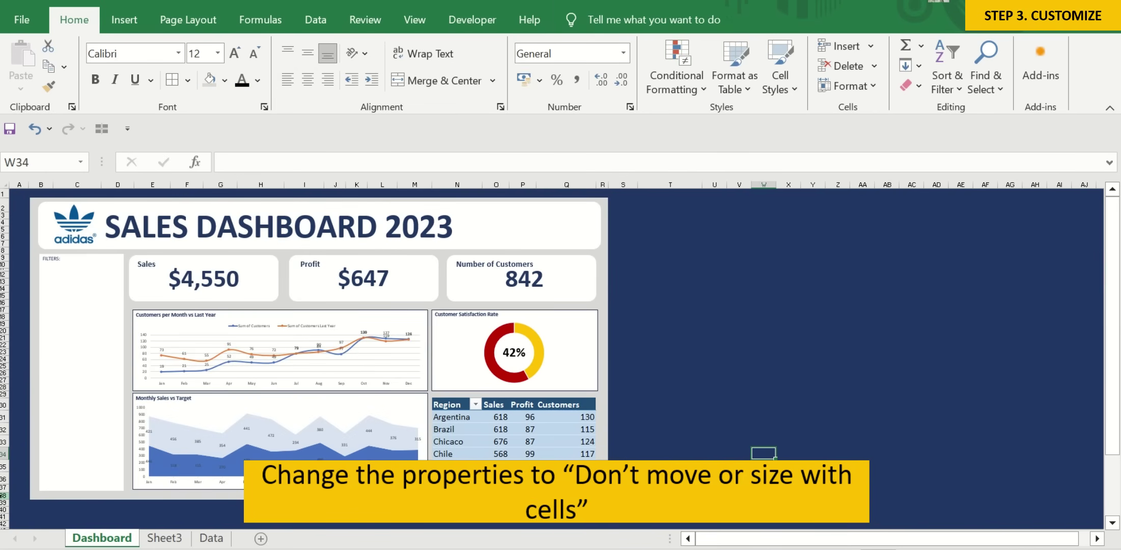
pyautogui.click(18, 496)
pyautogui.moveTo(8, 498); pyautogui.dragTo(3, 480)
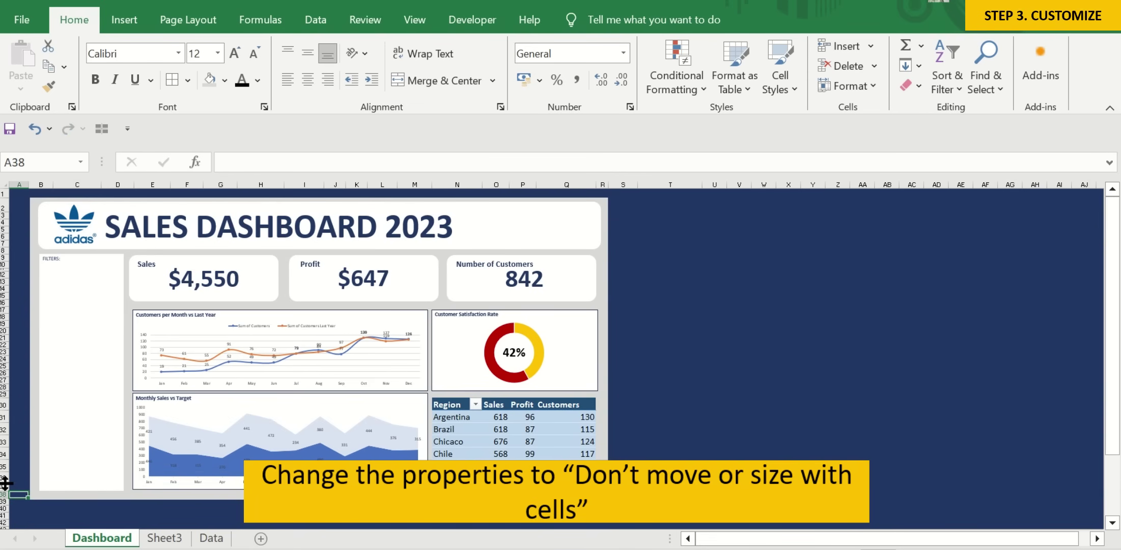
# Select and deselect the dashboard background shape around the region table.
pyautogui.click(458, 466)
pyautogui.click(605, 473)
pyautogui.click(730, 451)
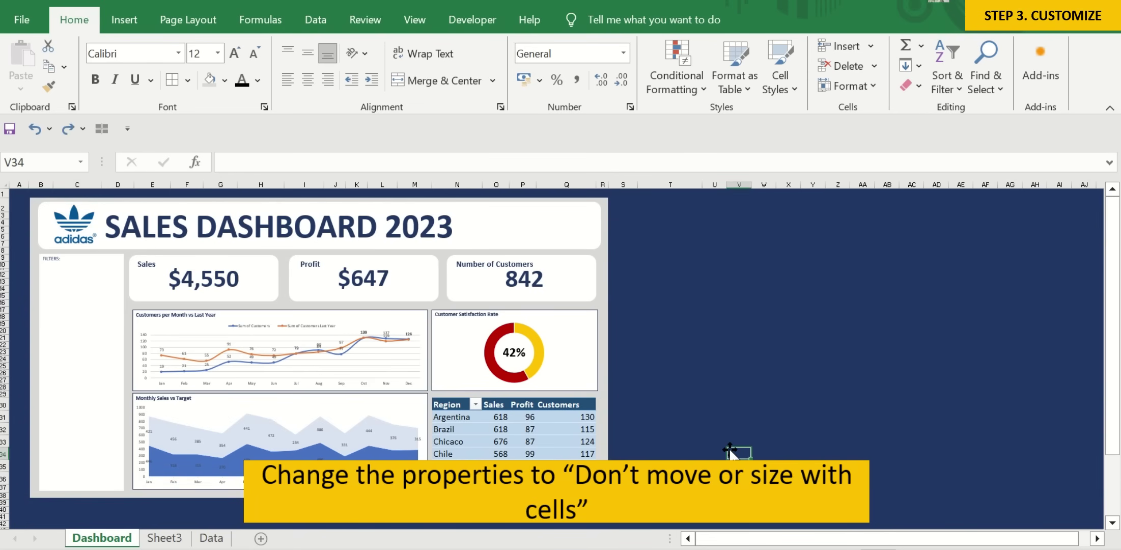
pyautogui.click(335, 502)
pyautogui.click(32, 500)
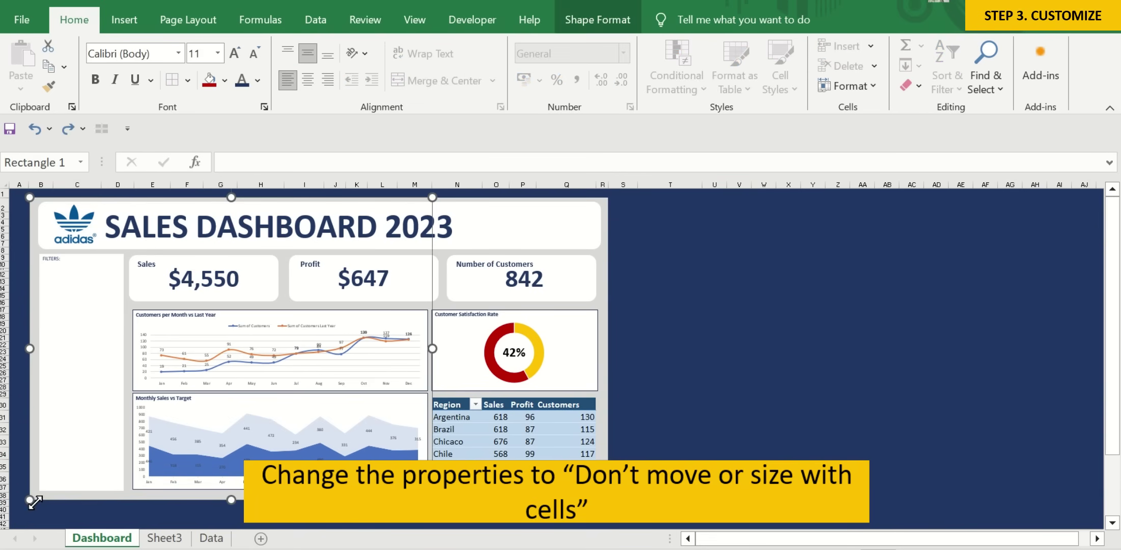
pyautogui.click(138, 514)
pyautogui.click(117, 500)
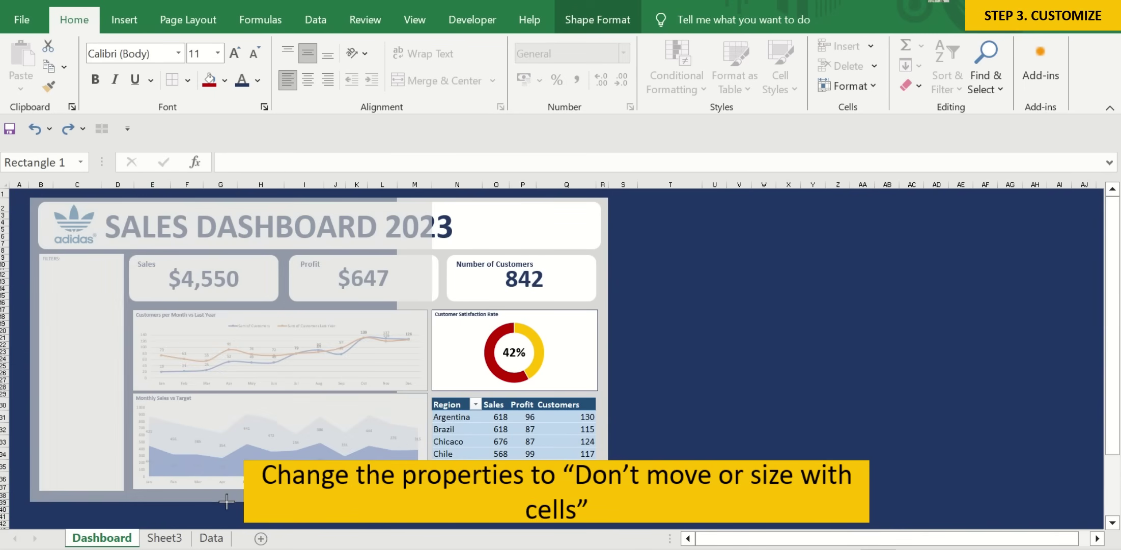
pyautogui.click(757, 441)
pyautogui.click(579, 456)
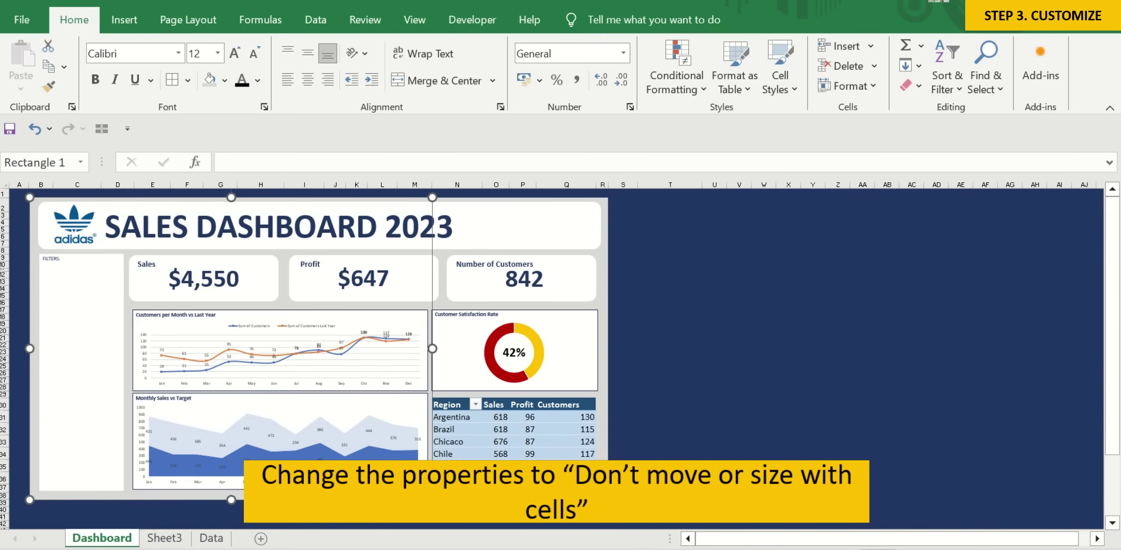
pyautogui.click(787, 443)
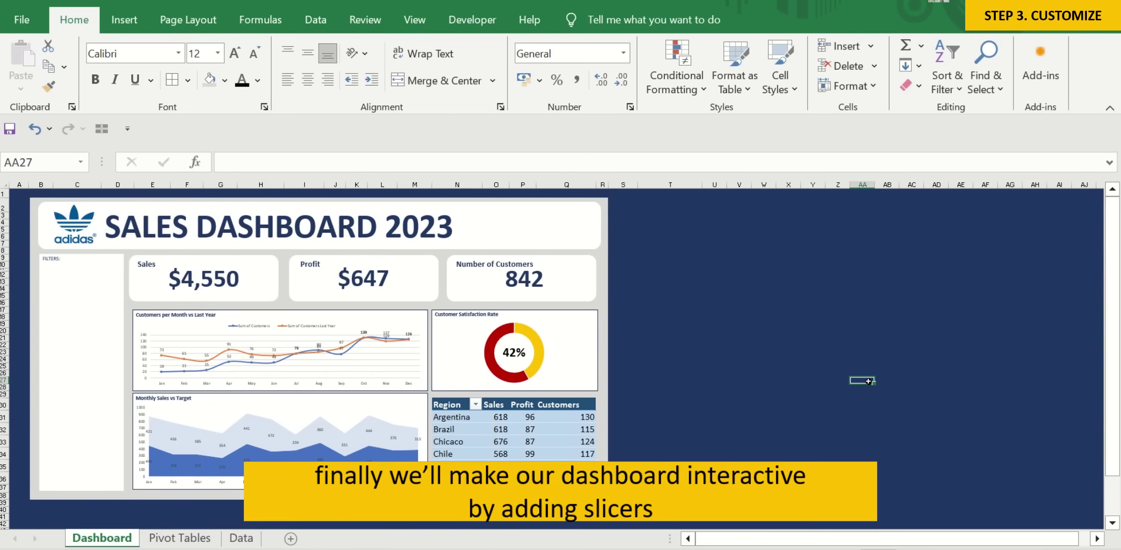
# Insert Month, Quarter and Region slicers for the region PivotTable.
pyautogui.click(85, 340)
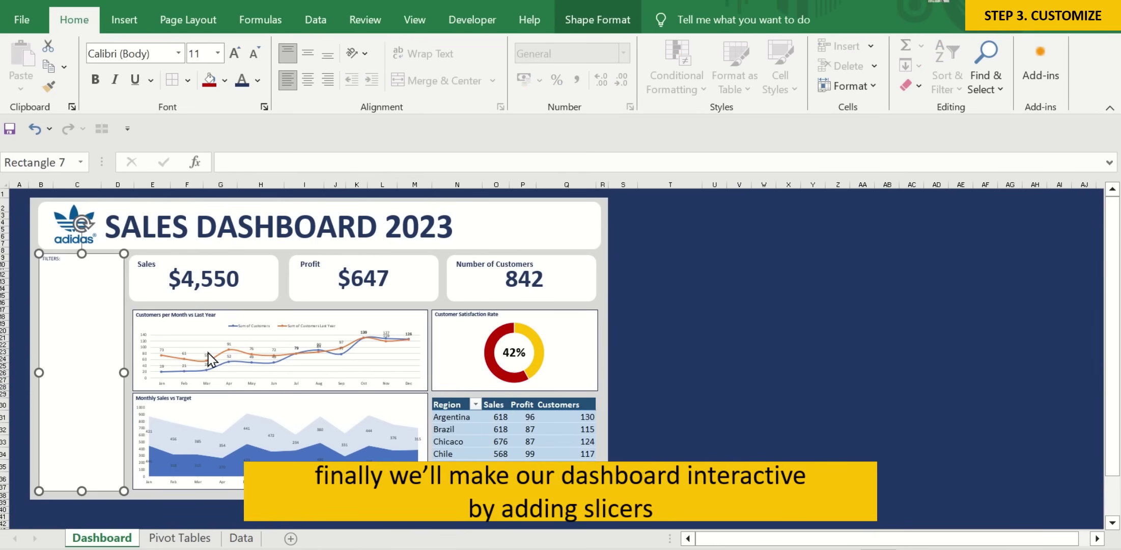
pyautogui.click(662, 318)
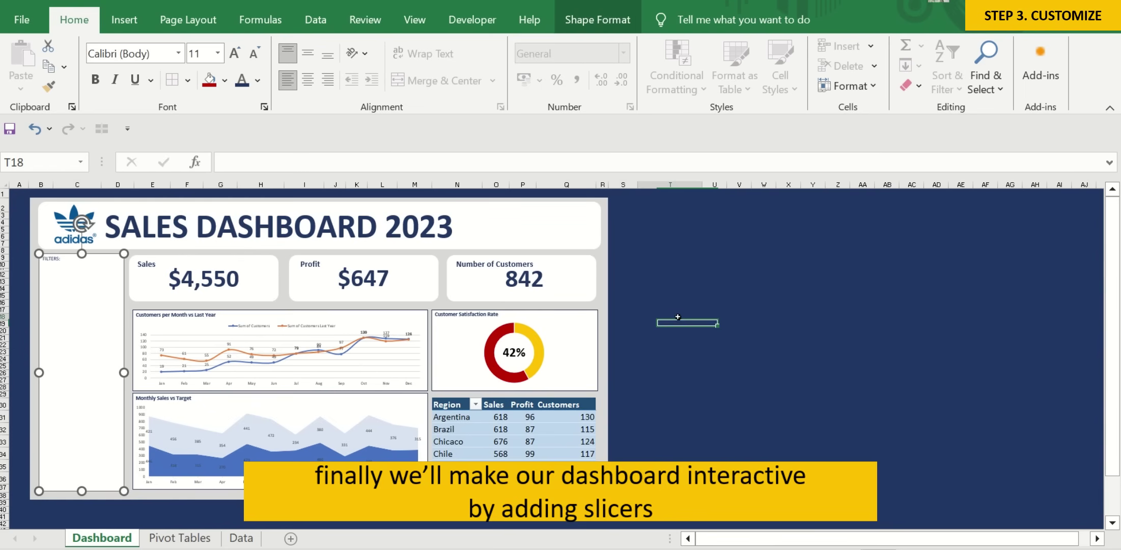
pyautogui.click(454, 420)
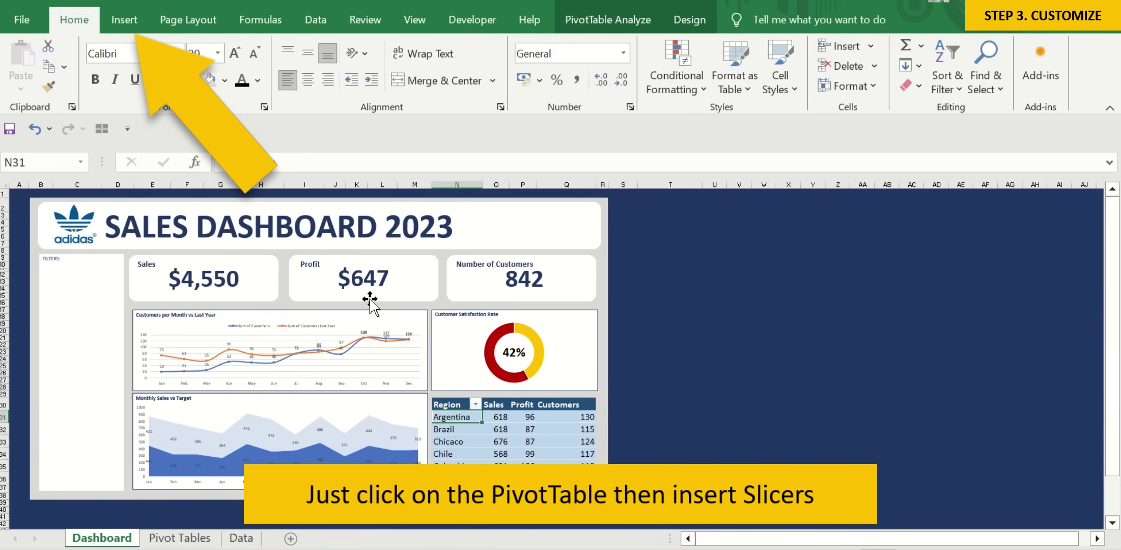
pyautogui.click(126, 23)
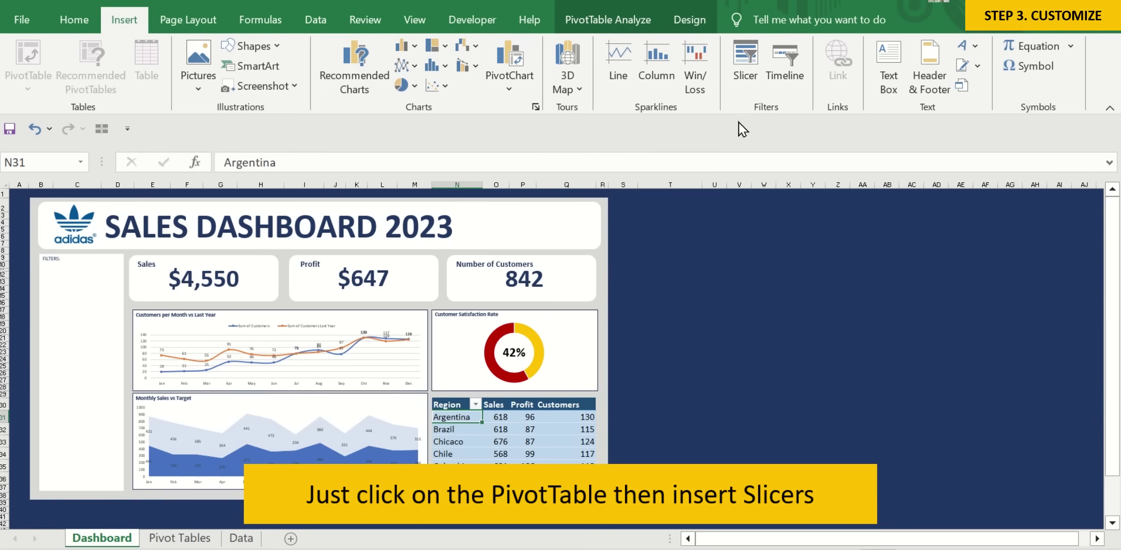
pyautogui.click(745, 64)
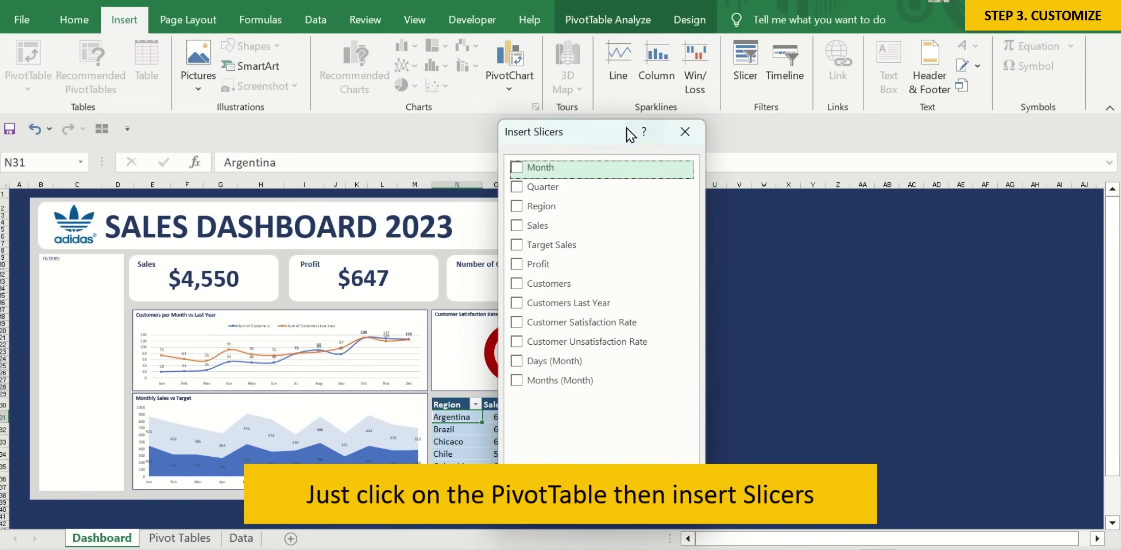
pyautogui.moveTo(604, 141); pyautogui.dragTo(566, 115)
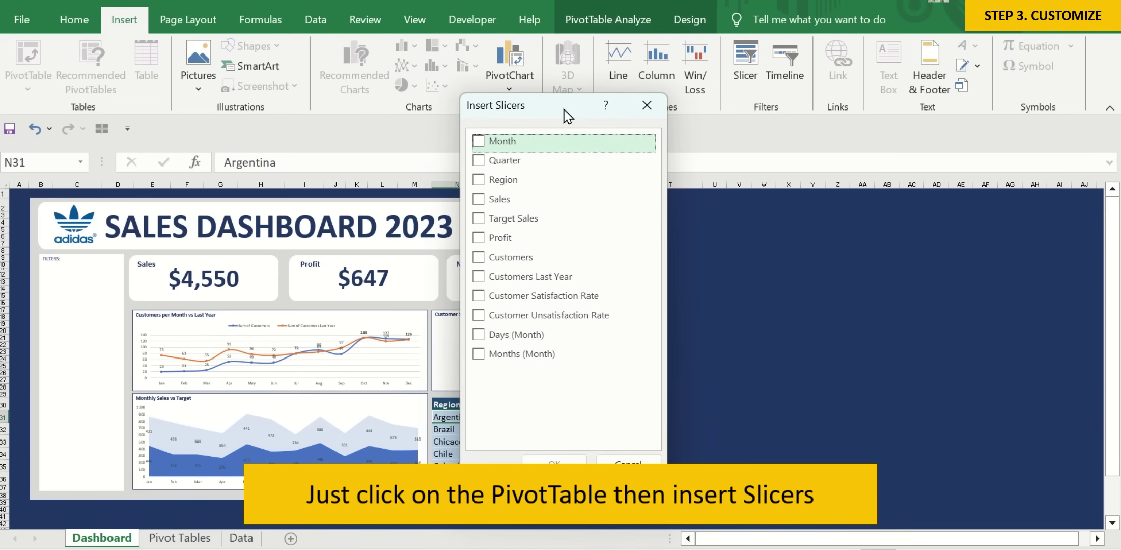
pyautogui.click(479, 142)
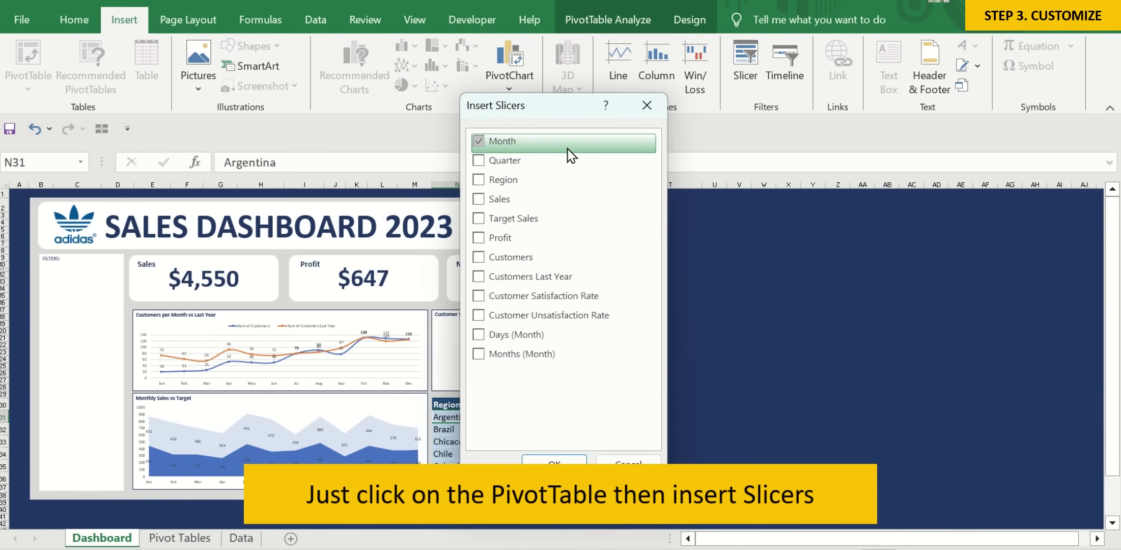
pyautogui.click(478, 180)
pyautogui.click(570, 458)
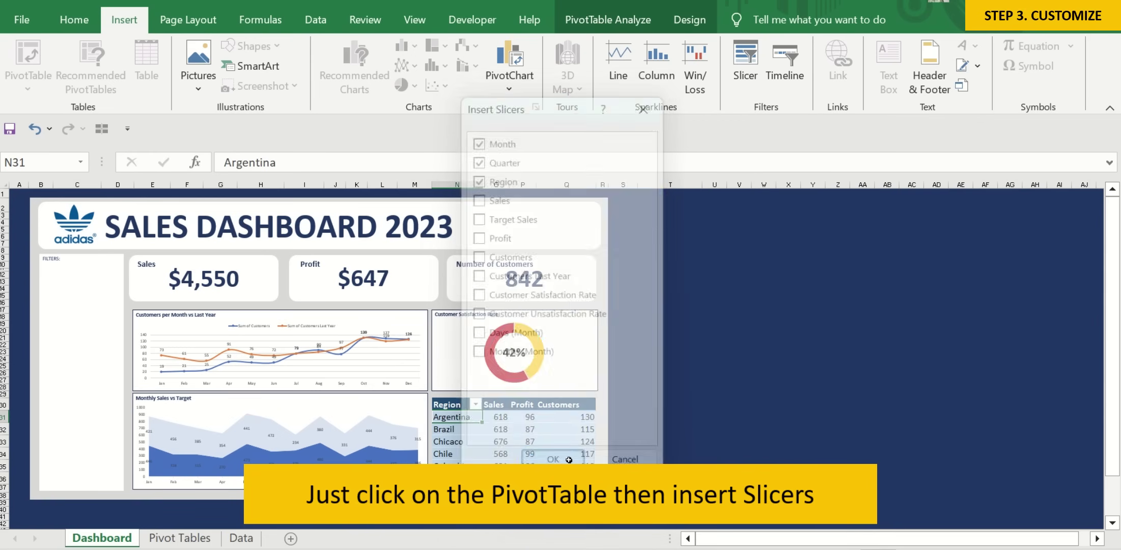
# Place the Month slicer at the top-left of the FILTERS panel and size it to the panel width.
pyautogui.click(673, 289)
pyautogui.moveTo(519, 299)
pyautogui.mouseDown()
pyautogui.moveTo(211, 293)
pyautogui.moveTo(78, 261)
pyautogui.mouseUp()
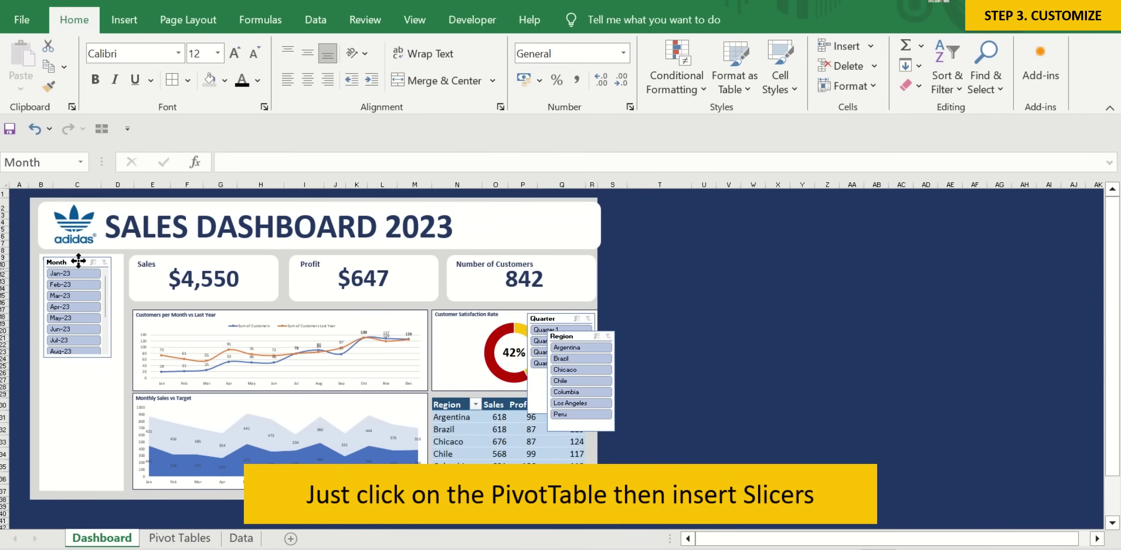
pyautogui.moveTo(79, 260); pyautogui.dragTo(67, 258)
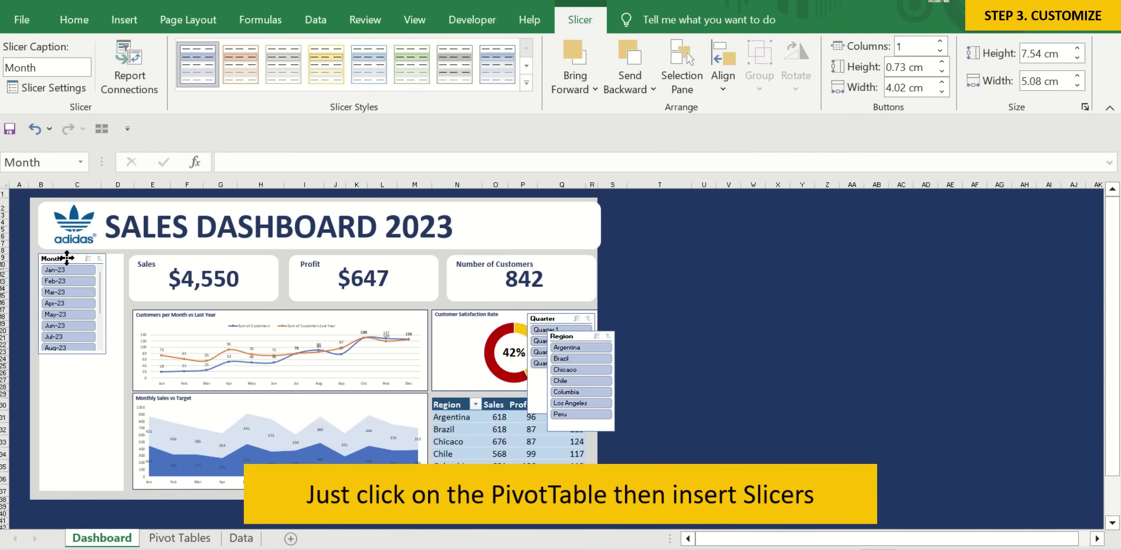
pyautogui.moveTo(106, 304); pyautogui.dragTo(124, 304)
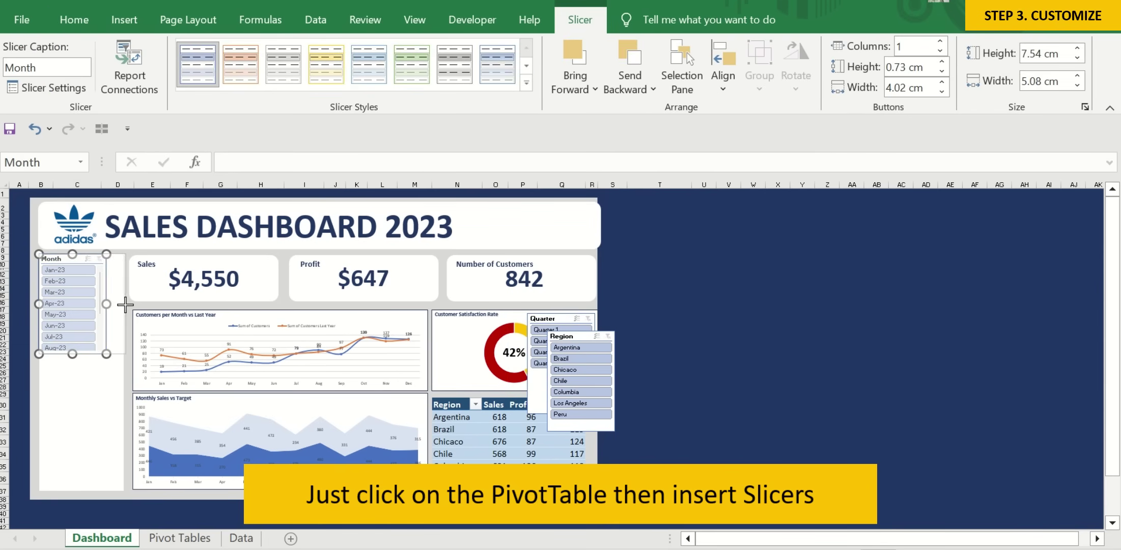
pyautogui.moveTo(81, 354); pyautogui.dragTo(81, 325)
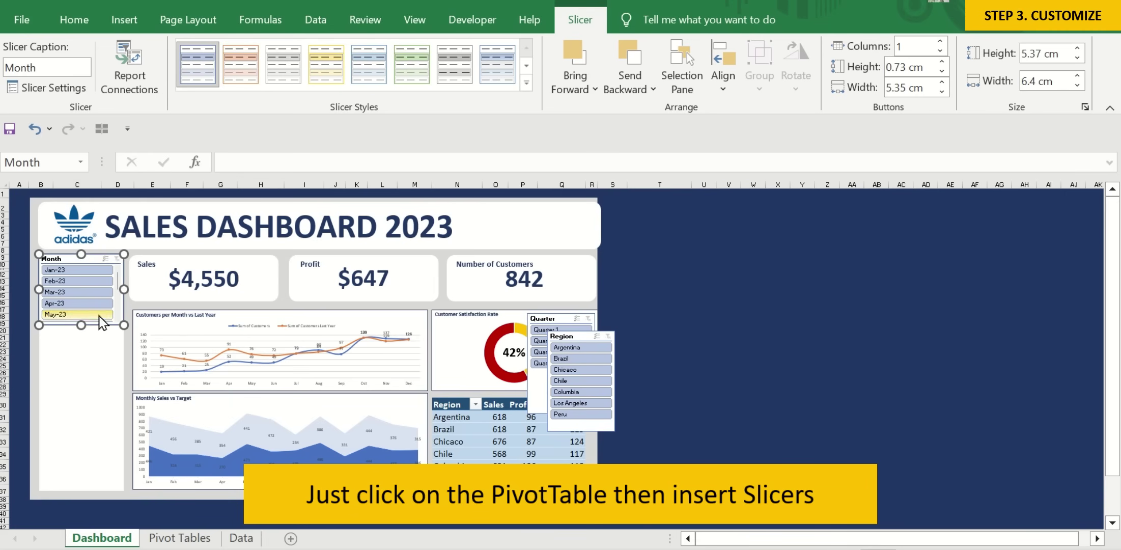
pyautogui.moveTo(82, 324); pyautogui.dragTo(81, 348)
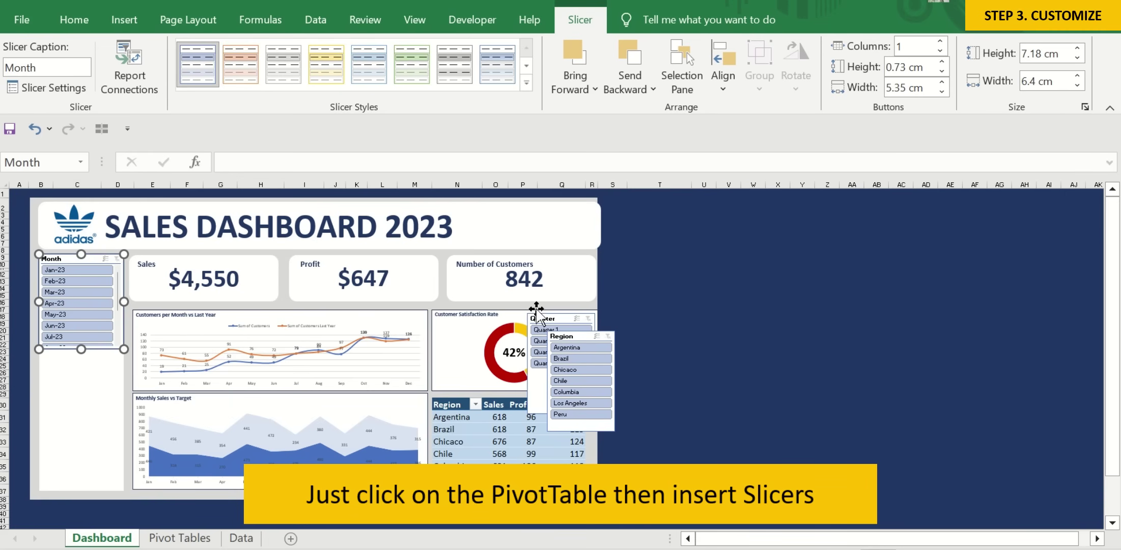
# Move the Quarter slicer below the Month slicer, widened and shortened to fit.
pyautogui.click(552, 319)
pyautogui.moveTo(553, 318); pyautogui.dragTo(83, 355)
pyautogui.moveTo(53, 403); pyautogui.dragTo(40, 406)
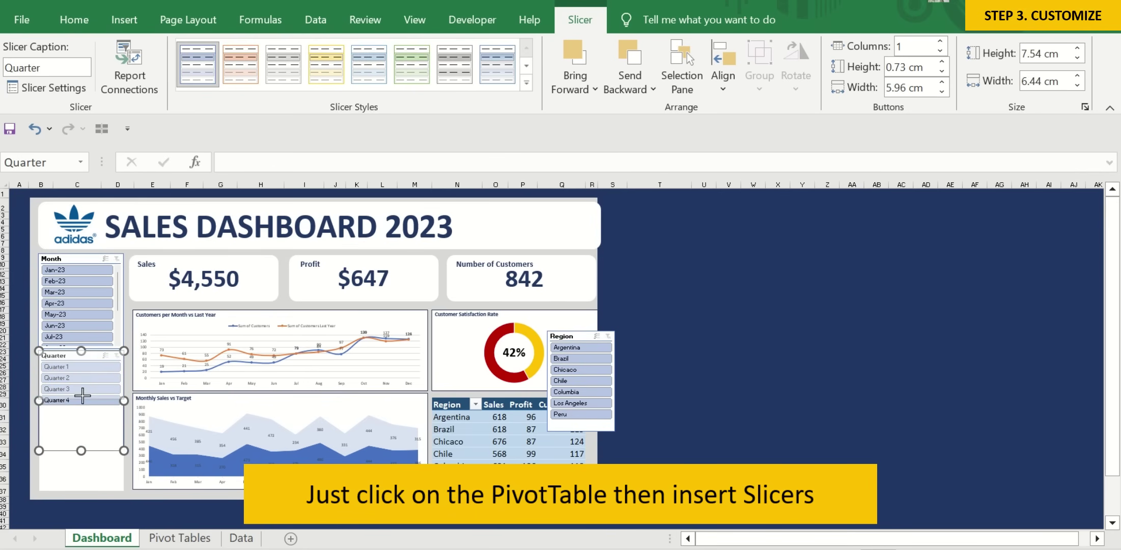
pyautogui.moveTo(79, 451); pyautogui.dragTo(79, 392)
# Move the Region slicer under the Quarter slicer and resize it to fit the panel.
pyautogui.click(574, 336)
pyautogui.moveTo(575, 336); pyautogui.dragTo(87, 397)
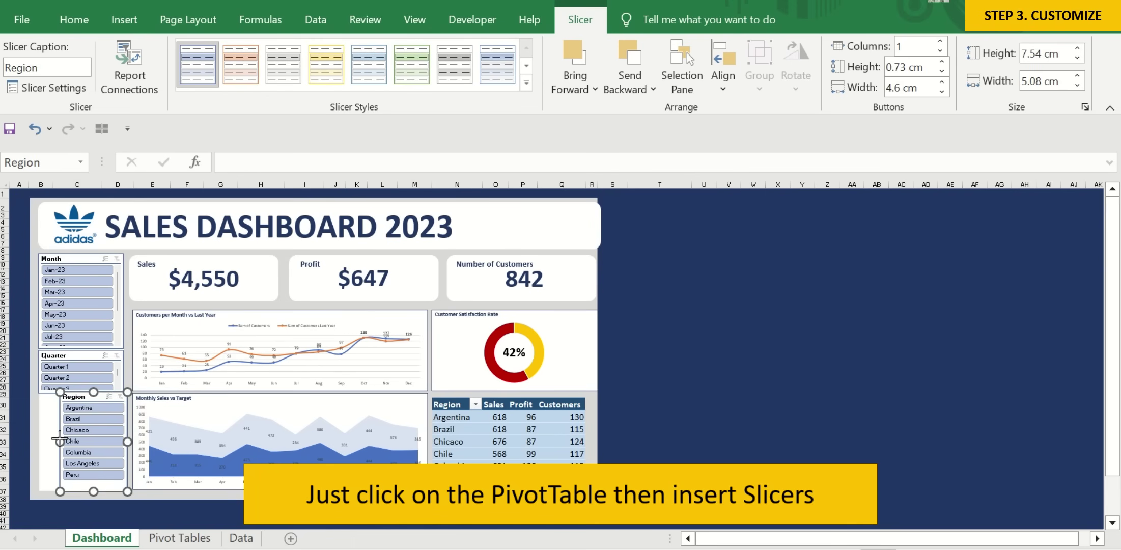
pyautogui.moveTo(60, 442); pyautogui.dragTo(39, 437)
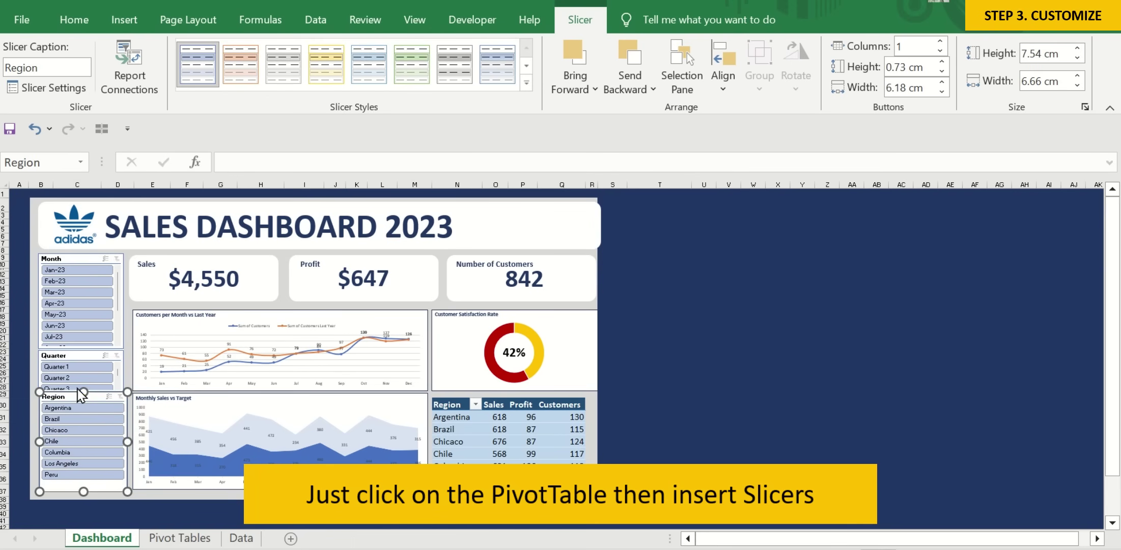
pyautogui.moveTo(84, 392); pyautogui.dragTo(83, 399)
pyautogui.click(659, 313)
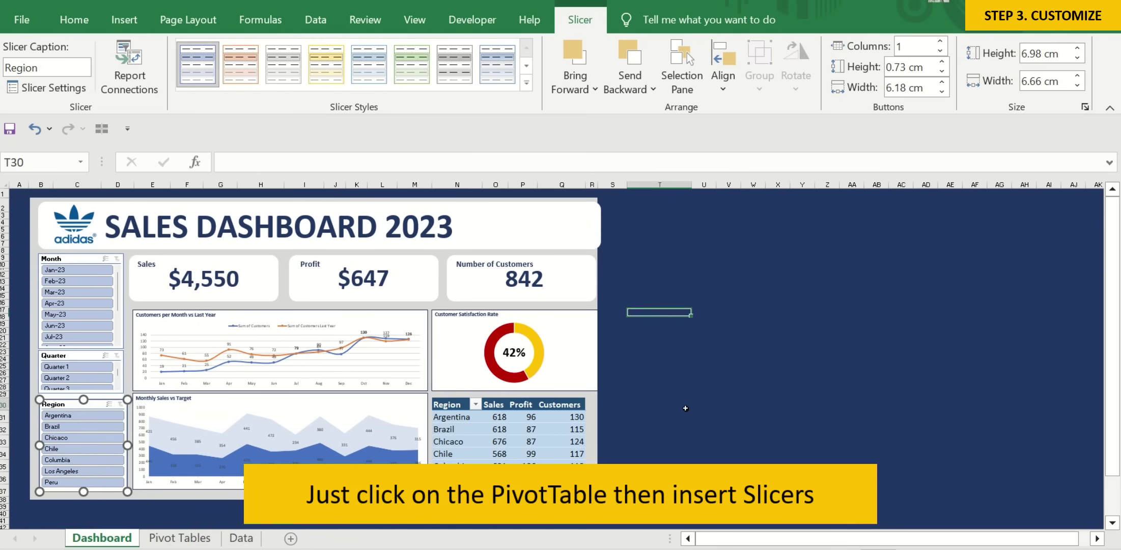
pyautogui.click(87, 400)
pyautogui.moveTo(131, 443); pyautogui.dragTo(126, 443)
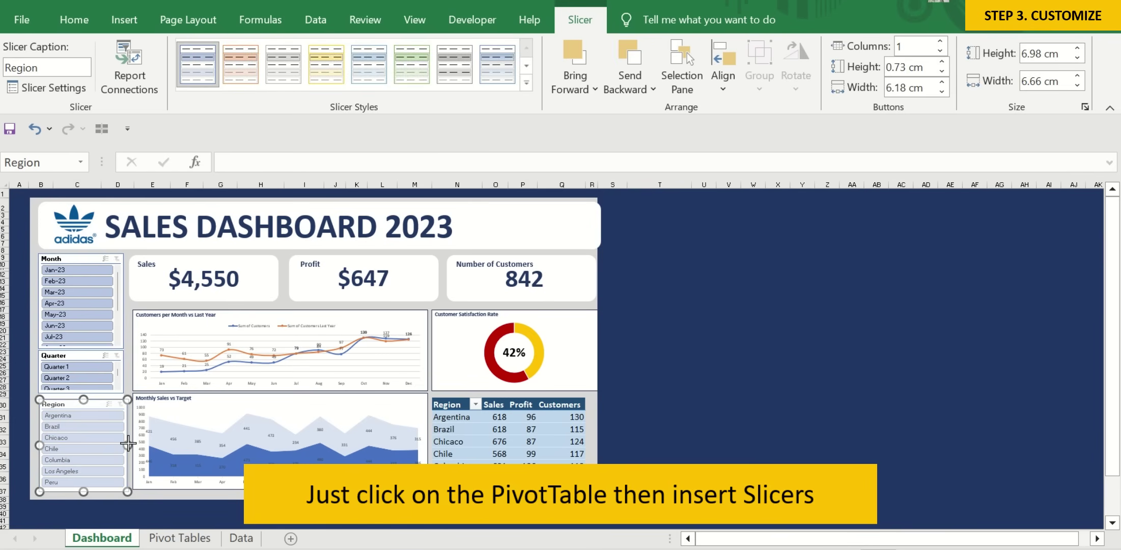
# Nudge the Quarter slicer slightly down.
pyautogui.click(669, 402)
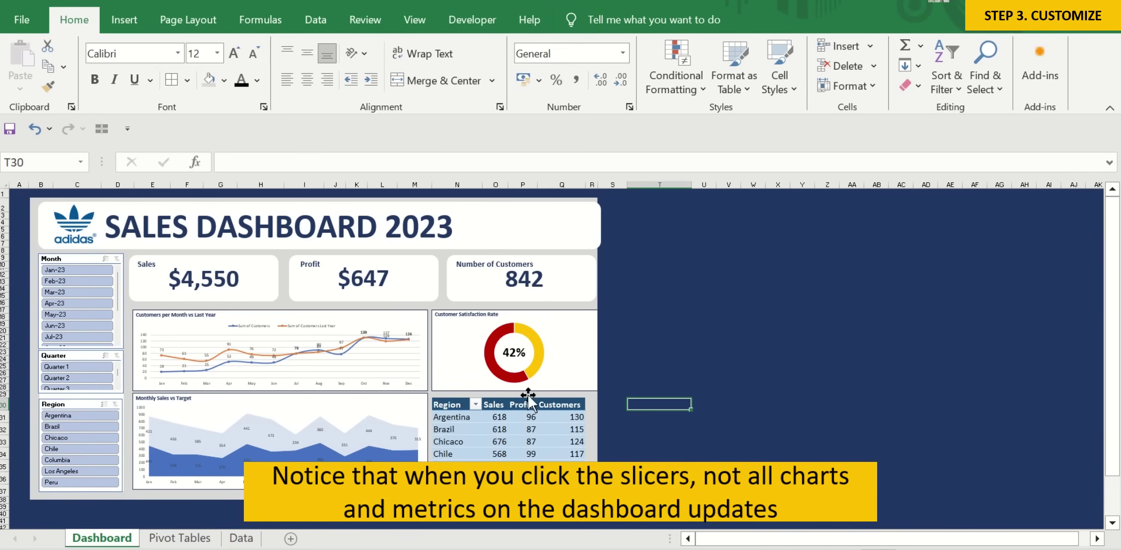
pyautogui.moveTo(87, 357); pyautogui.dragTo(86, 359)
pyautogui.press('Escape')
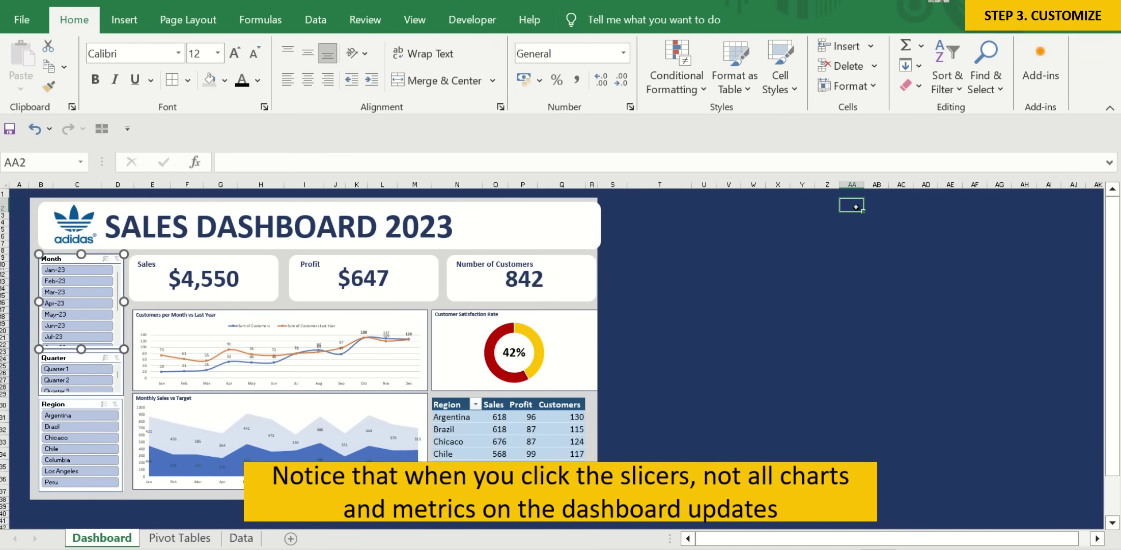
# Lay out the Month slicer's buttons in 2 columns and shorten it to fit.
pyautogui.click(67, 257)
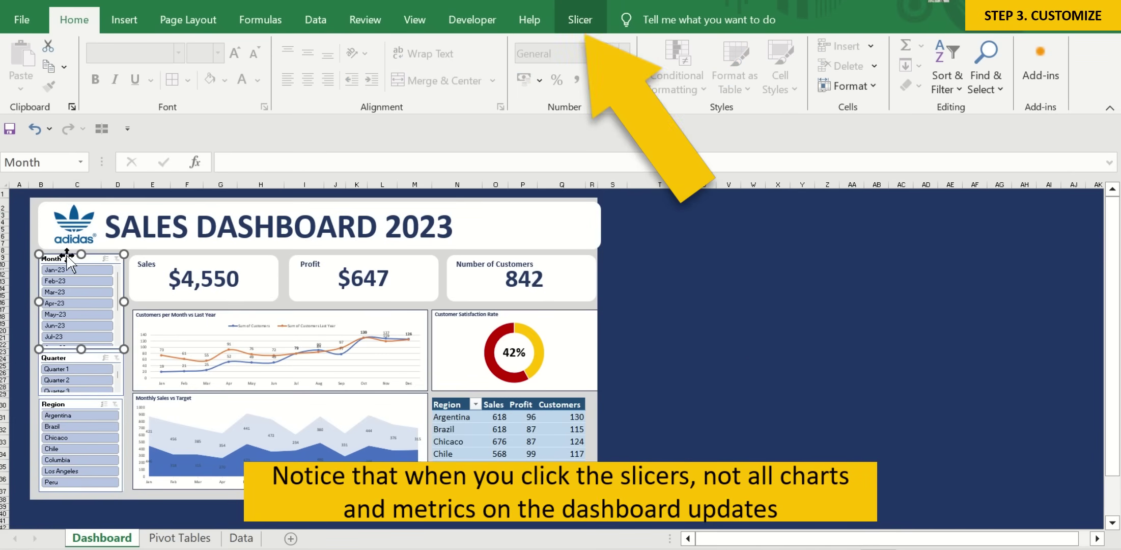
pyautogui.click(580, 21)
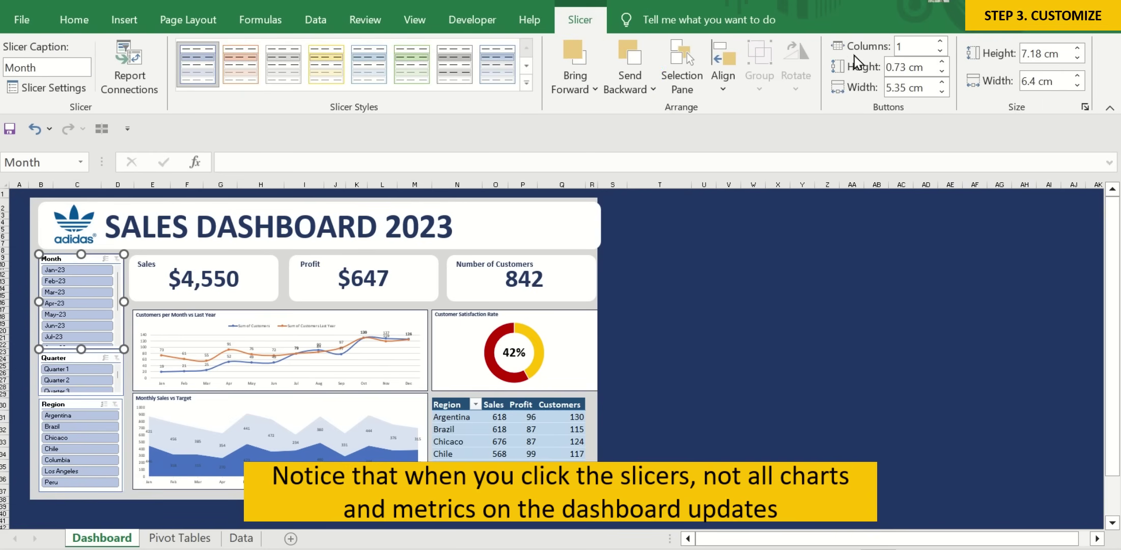
pyautogui.click(944, 42)
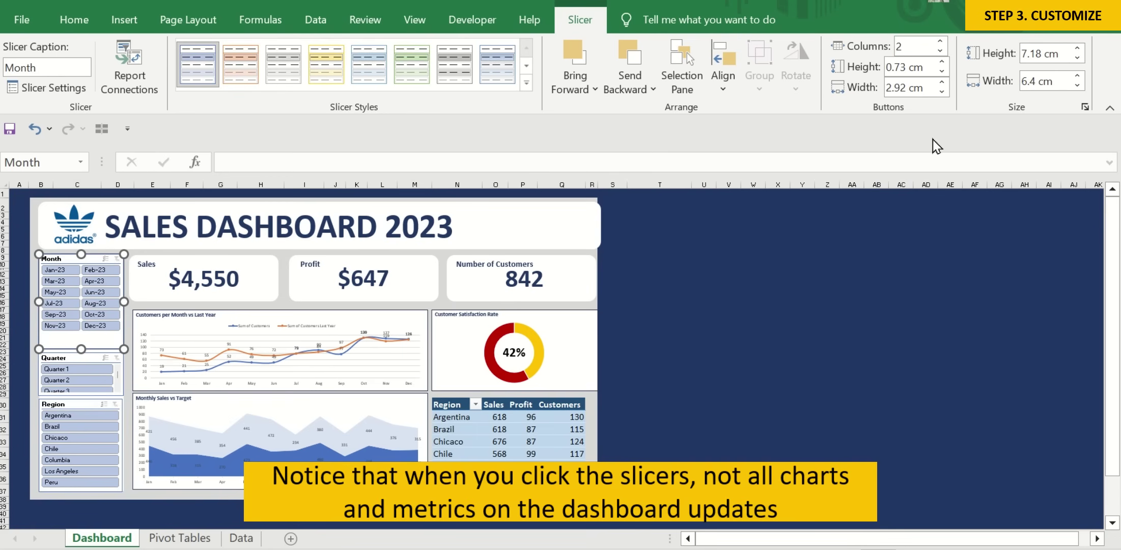
pyautogui.click(804, 232)
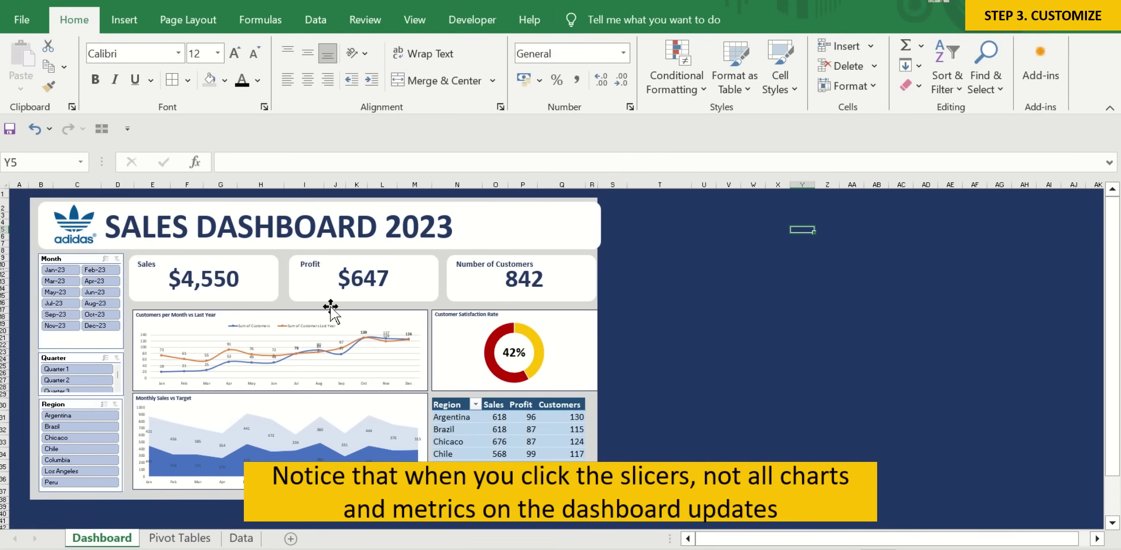
pyautogui.click(89, 349)
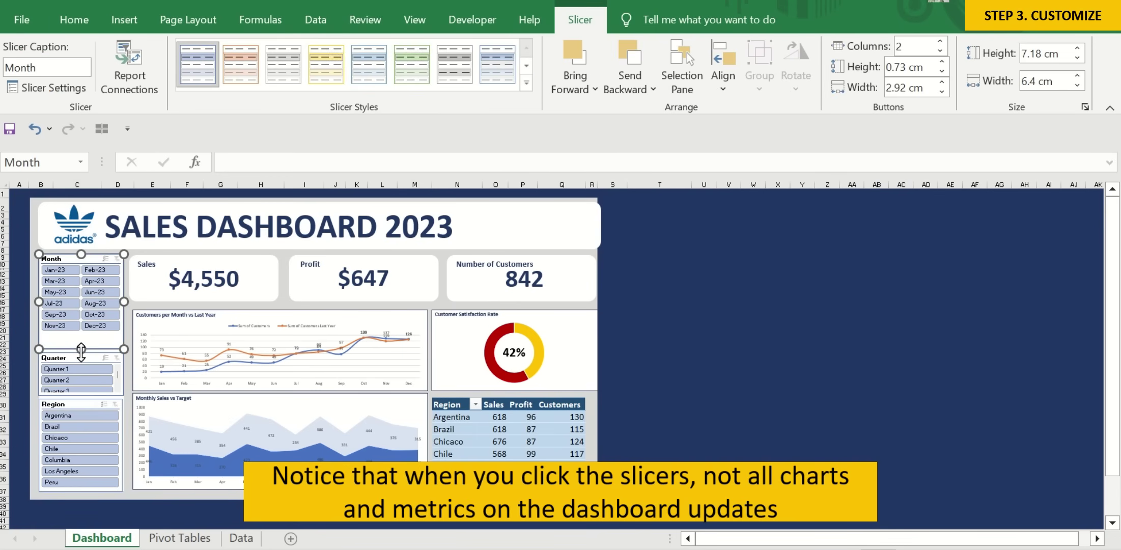
pyautogui.moveTo(81, 349); pyautogui.dragTo(81, 341)
pyautogui.click(761, 361)
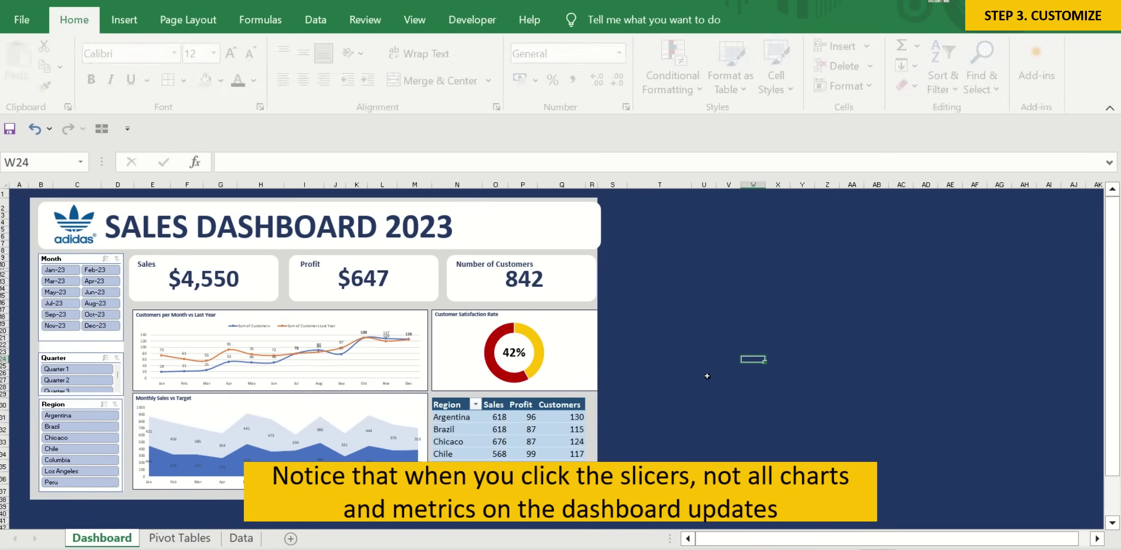
# Set the Quarter slicer to 2 columns, move it up slightly, and nudge the Region slicer.
pyautogui.click(76, 357)
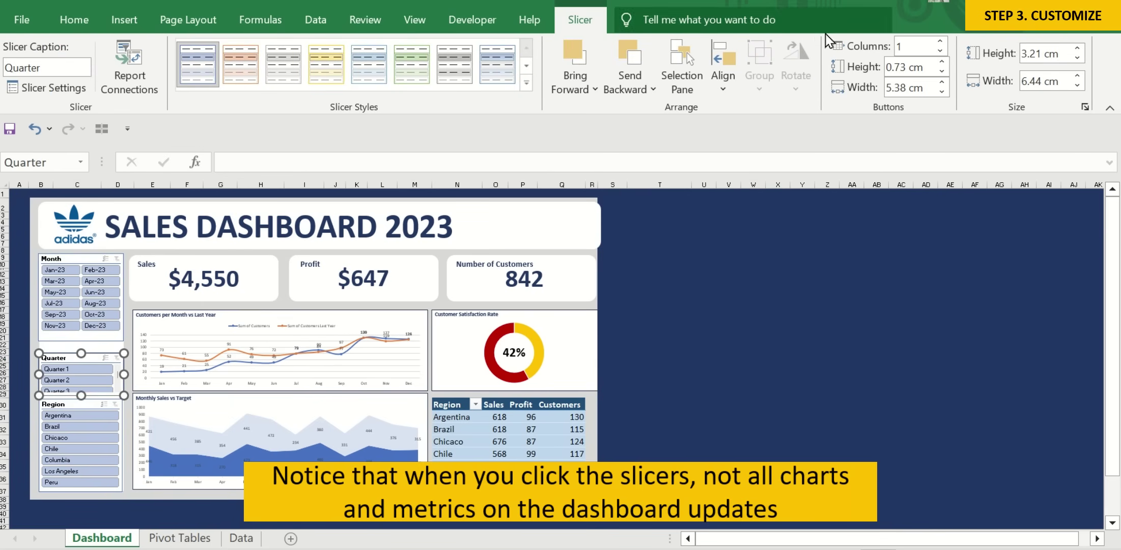
pyautogui.click(940, 42)
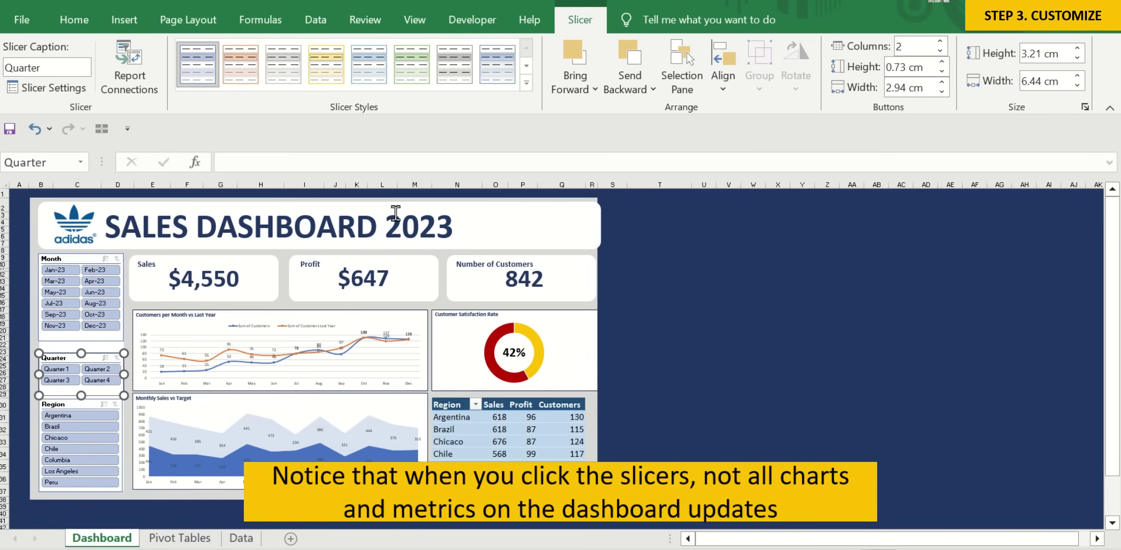
pyautogui.click(672, 384)
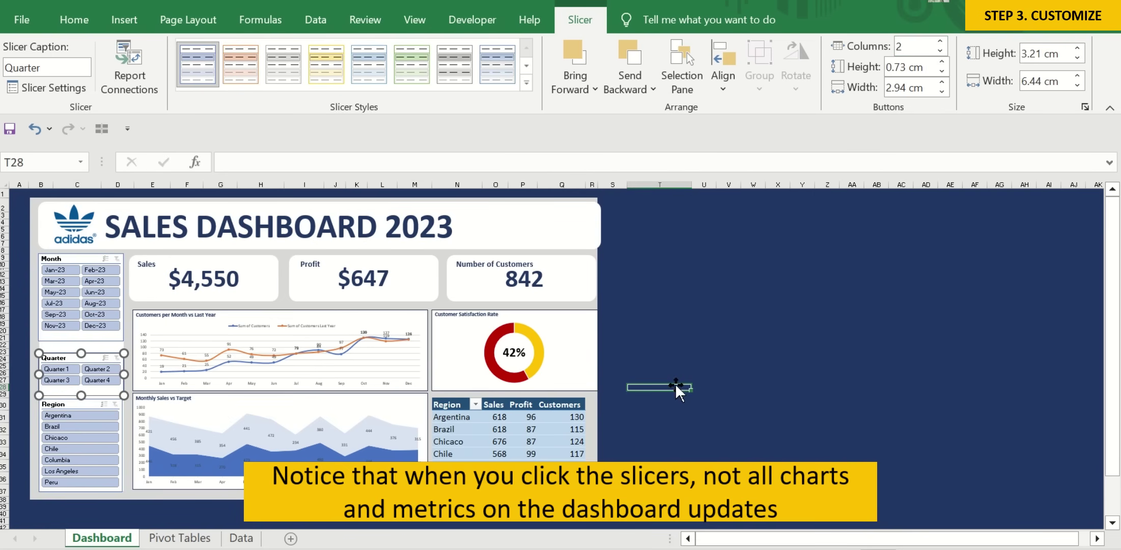
pyautogui.click(79, 353)
pyautogui.moveTo(80, 352); pyautogui.dragTo(79, 347)
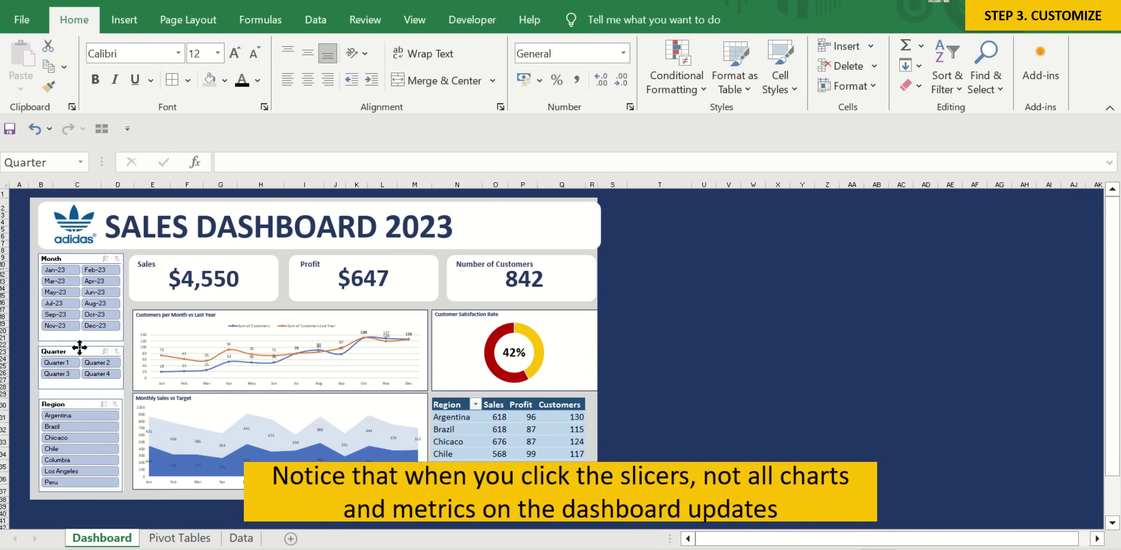
pyautogui.click(758, 338)
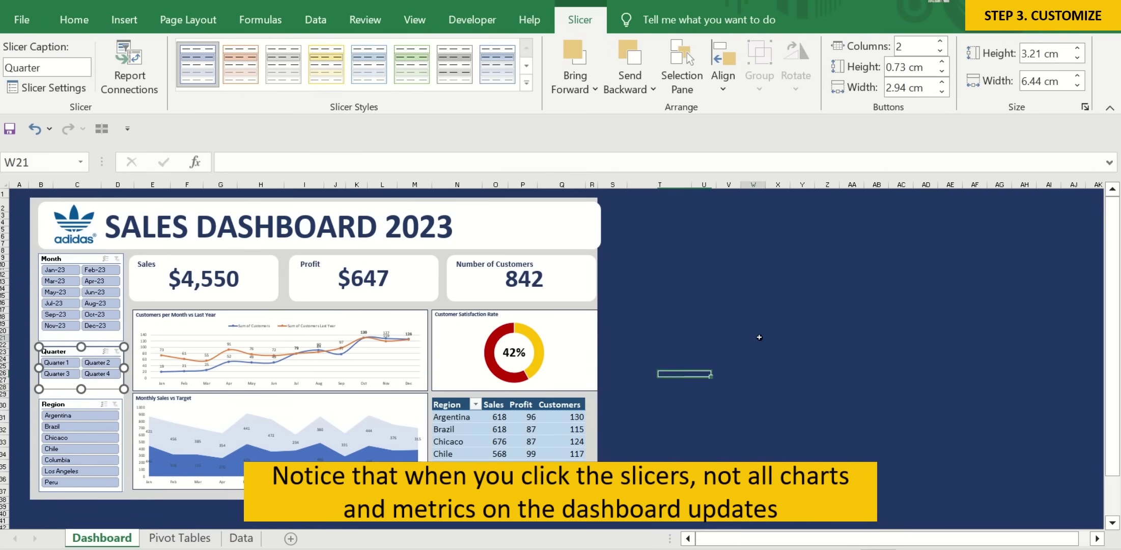
pyautogui.moveTo(83, 403); pyautogui.dragTo(84, 403)
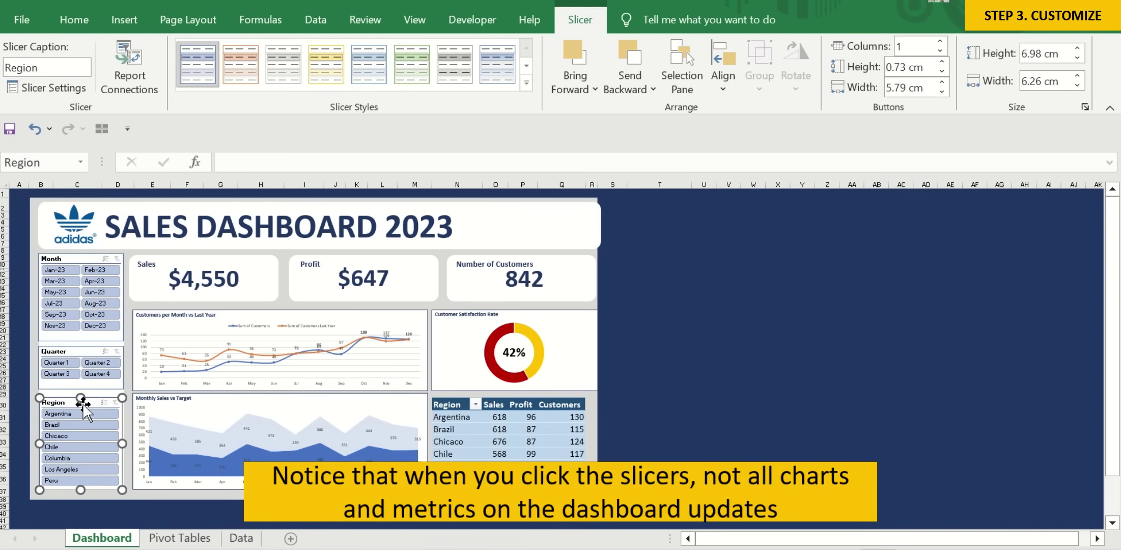
pyautogui.click(701, 383)
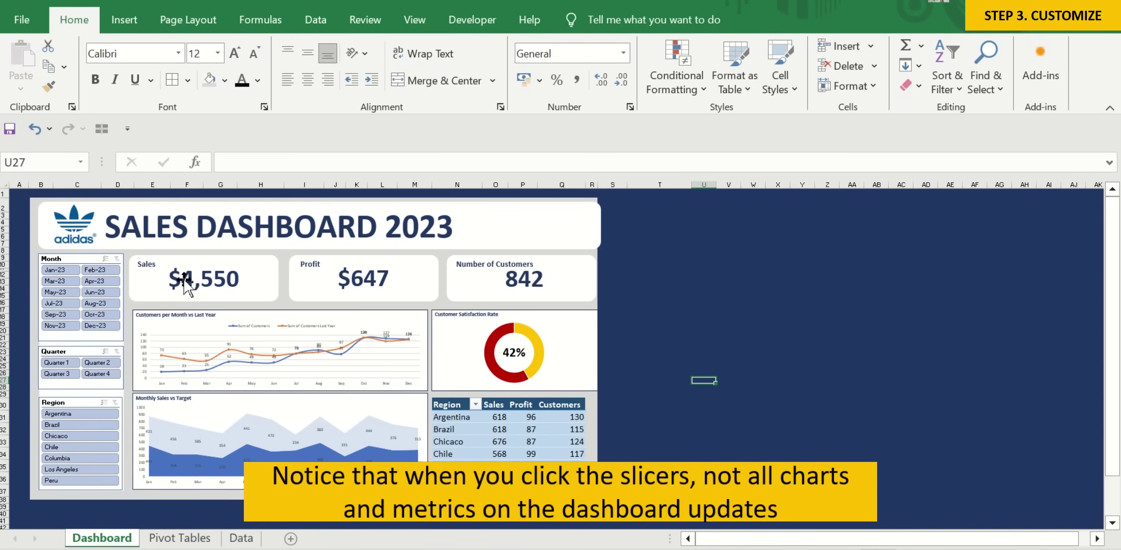
# Apply the first dark blue slicer style to the Month, Quarter and Region slicers.
pyautogui.click(80, 257)
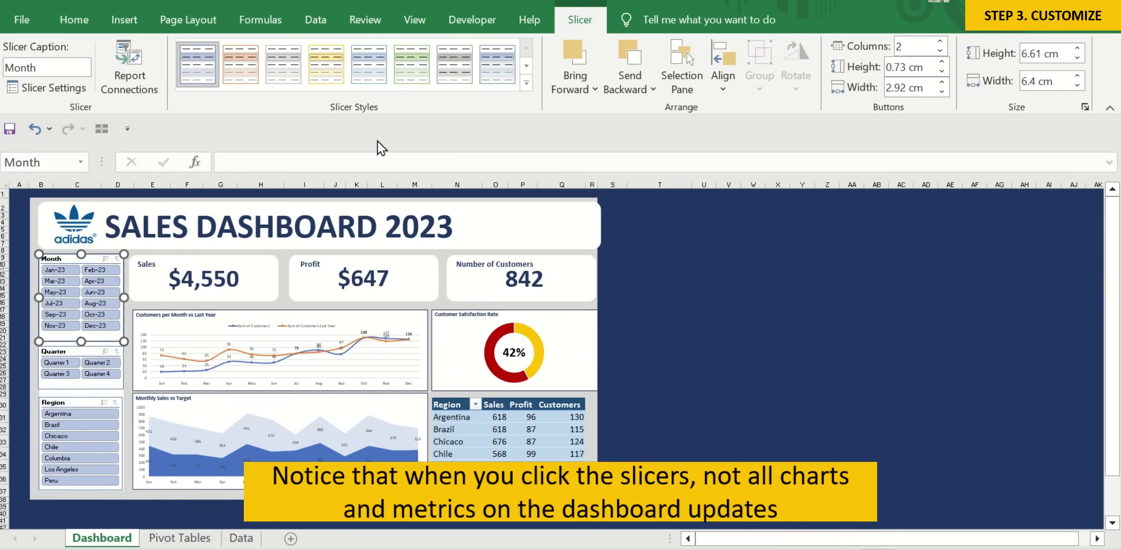
pyautogui.click(526, 83)
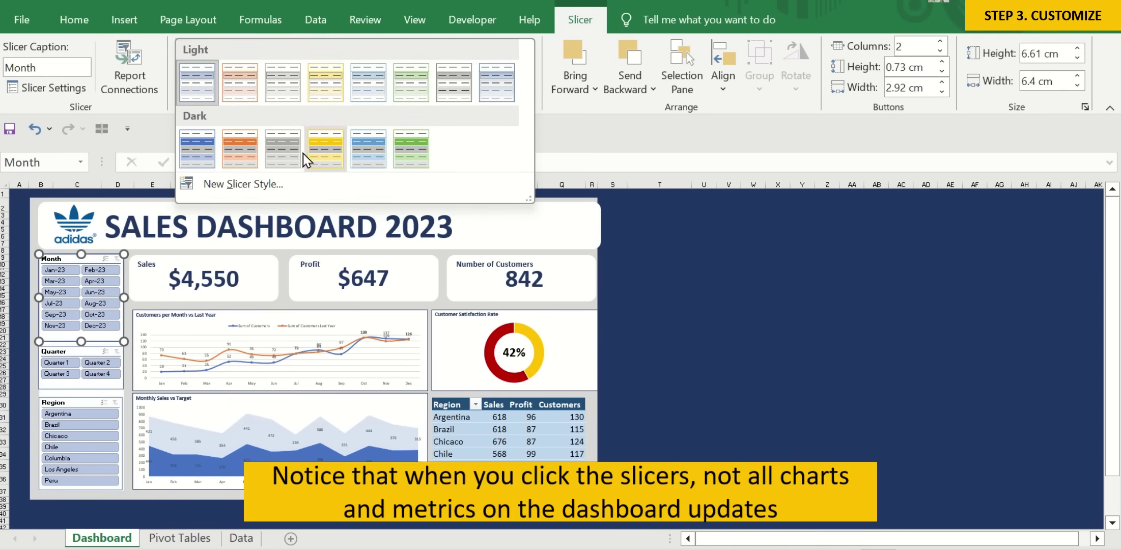
pyautogui.click(199, 148)
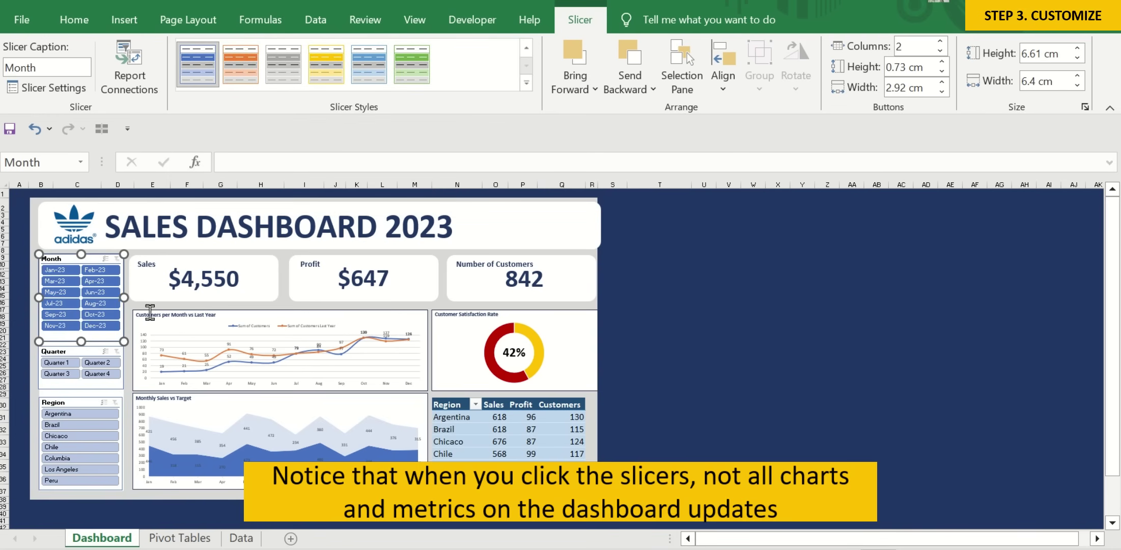
pyautogui.click(89, 350)
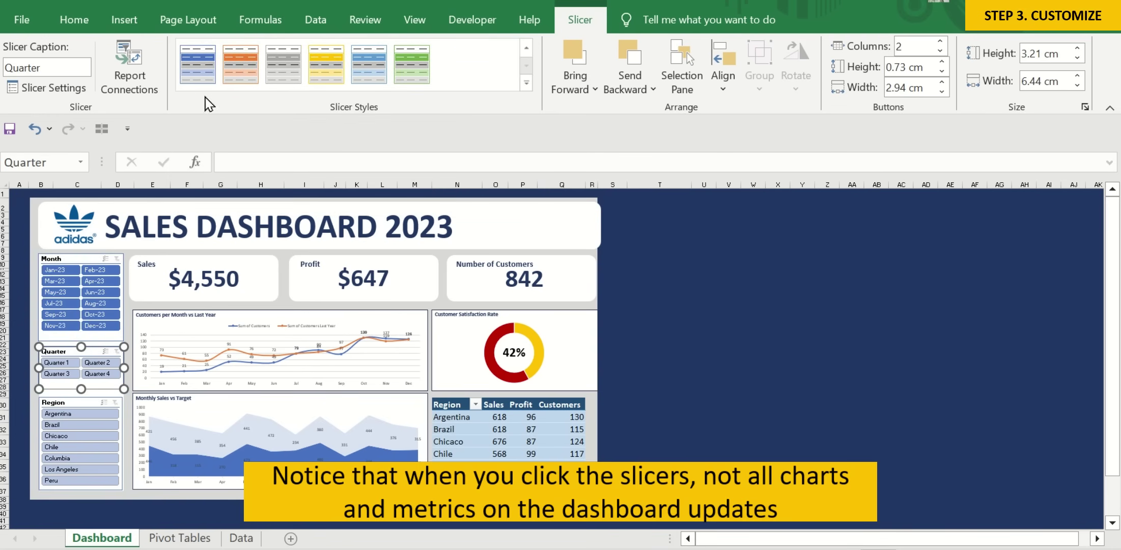
pyautogui.click(198, 76)
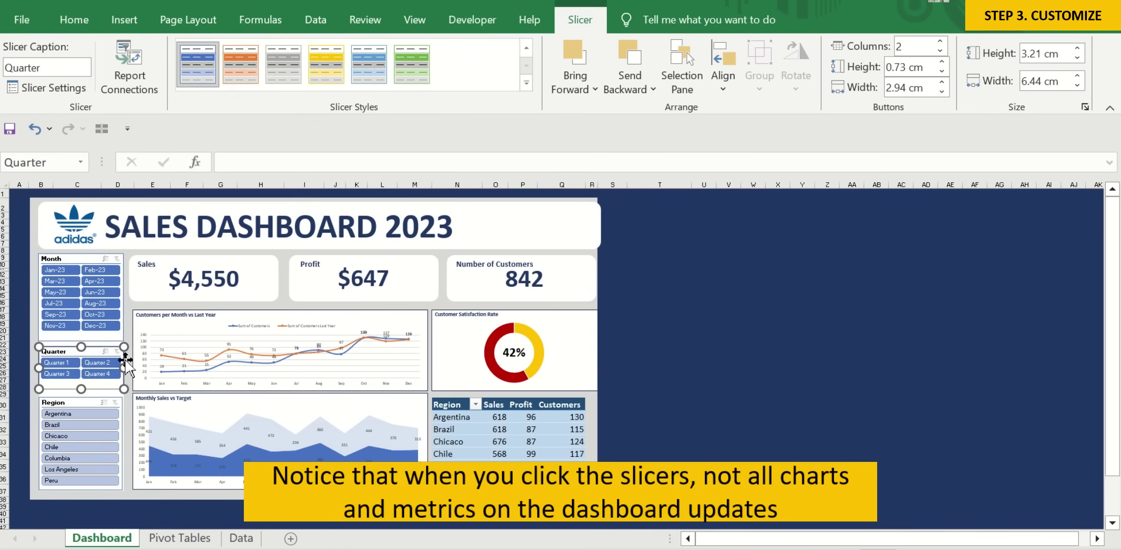
pyautogui.click(81, 402)
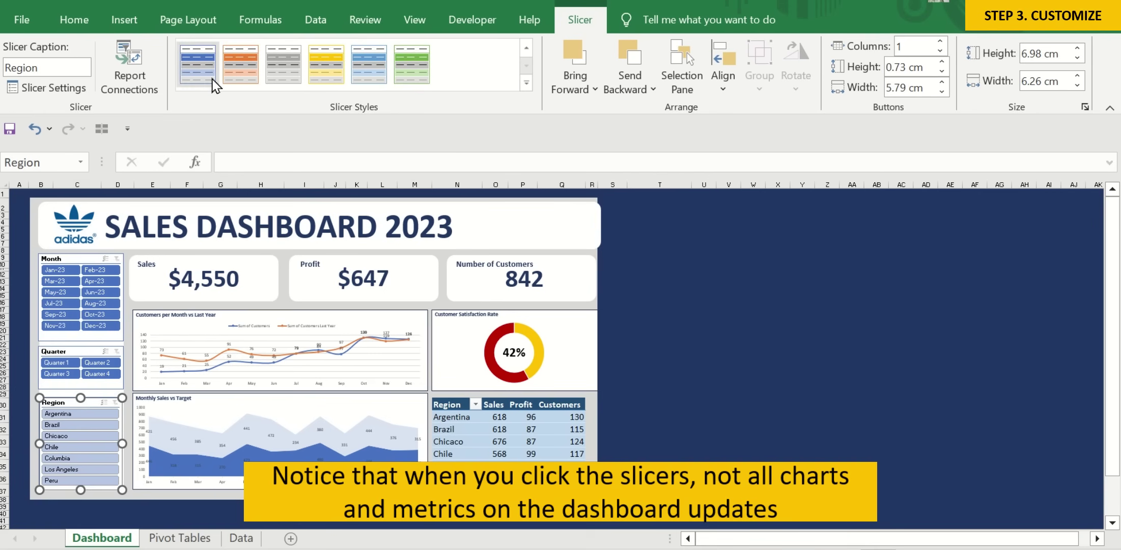
pyautogui.click(197, 63)
pyautogui.click(704, 359)
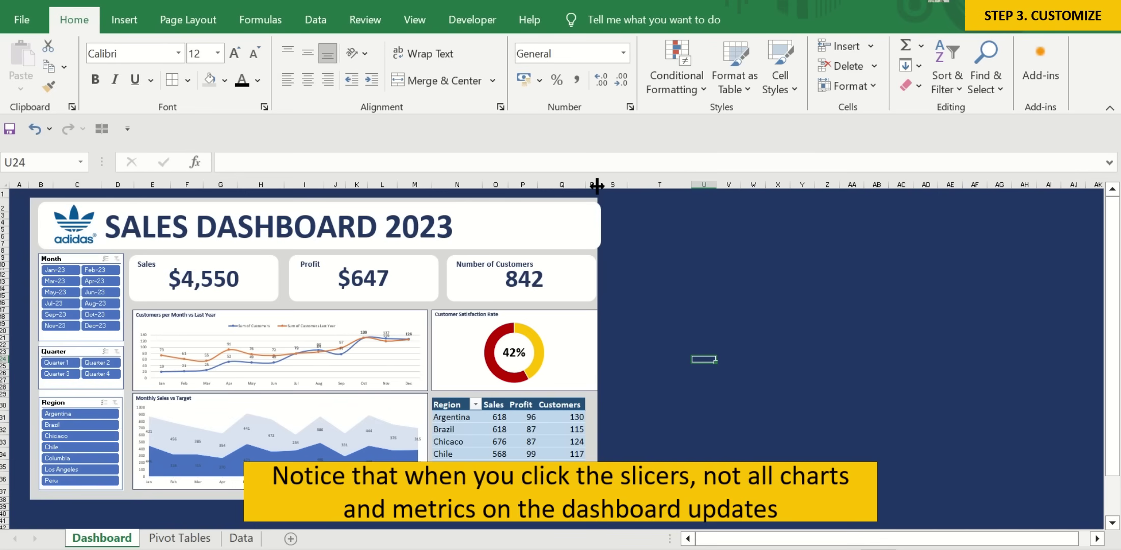
# Widen column R and make the row below the dashboard much shorter.
pyautogui.moveTo(597, 186); pyautogui.dragTo(603, 186)
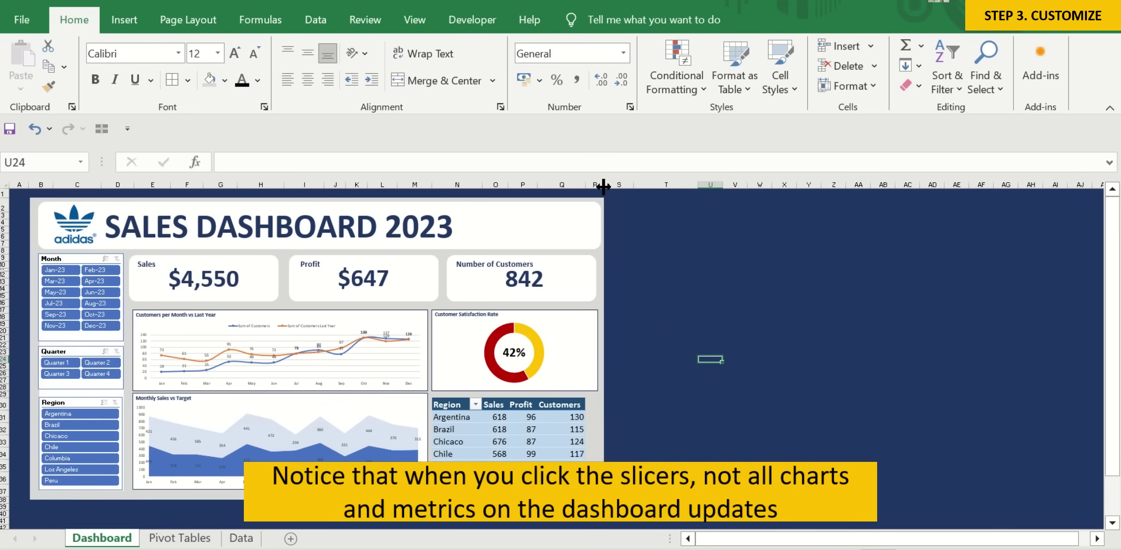
pyautogui.click(680, 350)
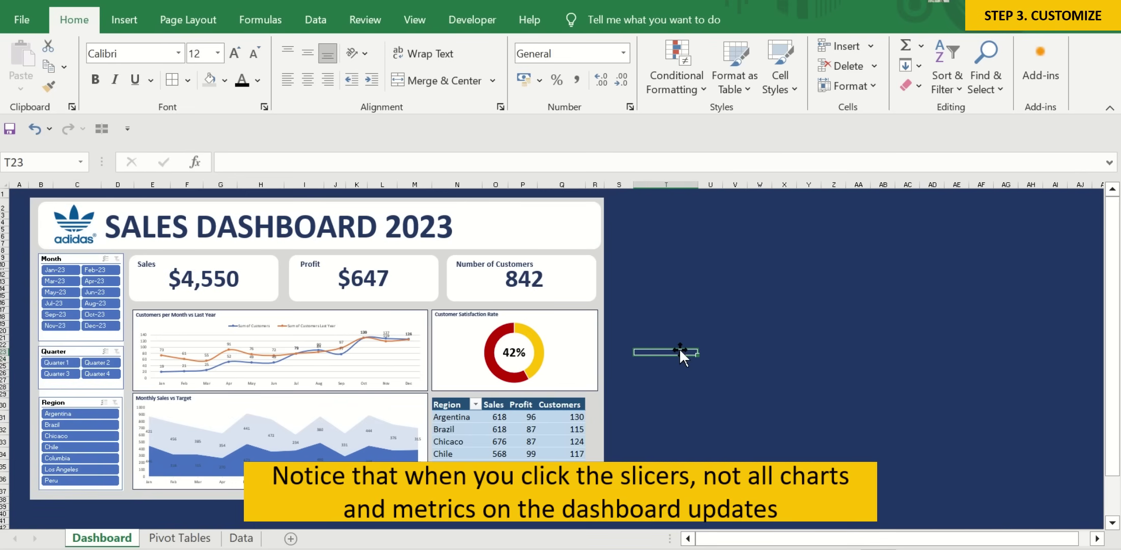
pyautogui.click(415, 506)
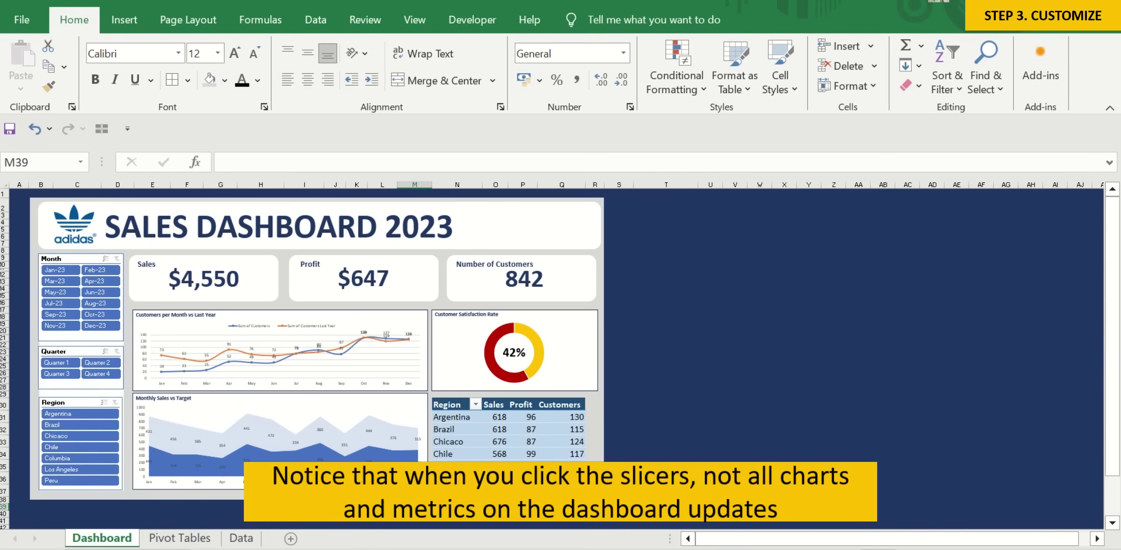
pyautogui.moveTo(3, 503); pyautogui.dragTo(2, 500)
pyautogui.click(666, 466)
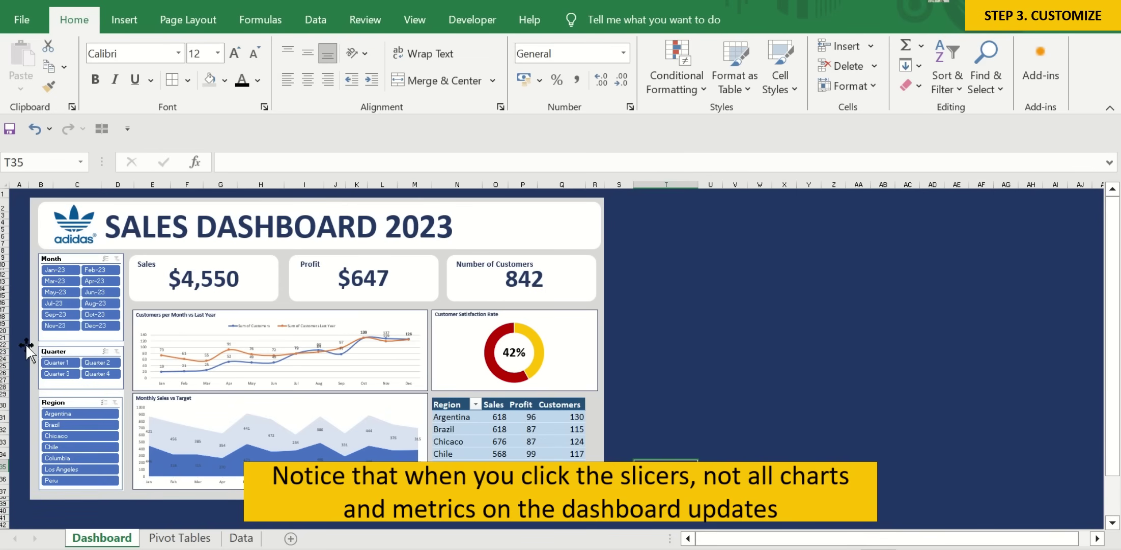
# Test the Month slicer (Jan-23, Apr-23, Jun-23) and Quarter slicer (Q1, Q4, Q2), clearing each.
pyautogui.click(53, 270)
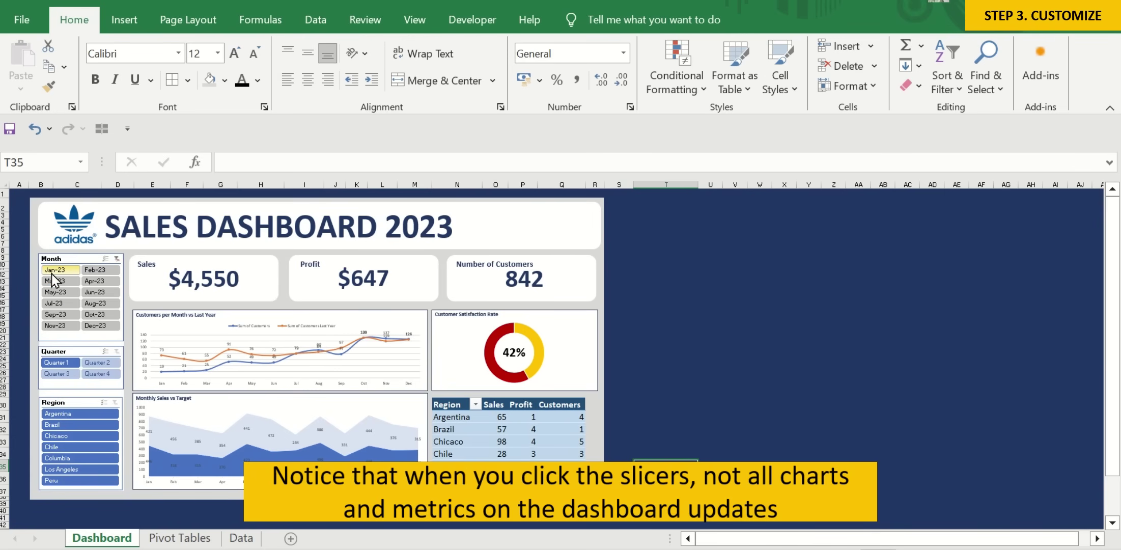
pyautogui.click(95, 282)
pyautogui.click(88, 293)
pyautogui.click(117, 259)
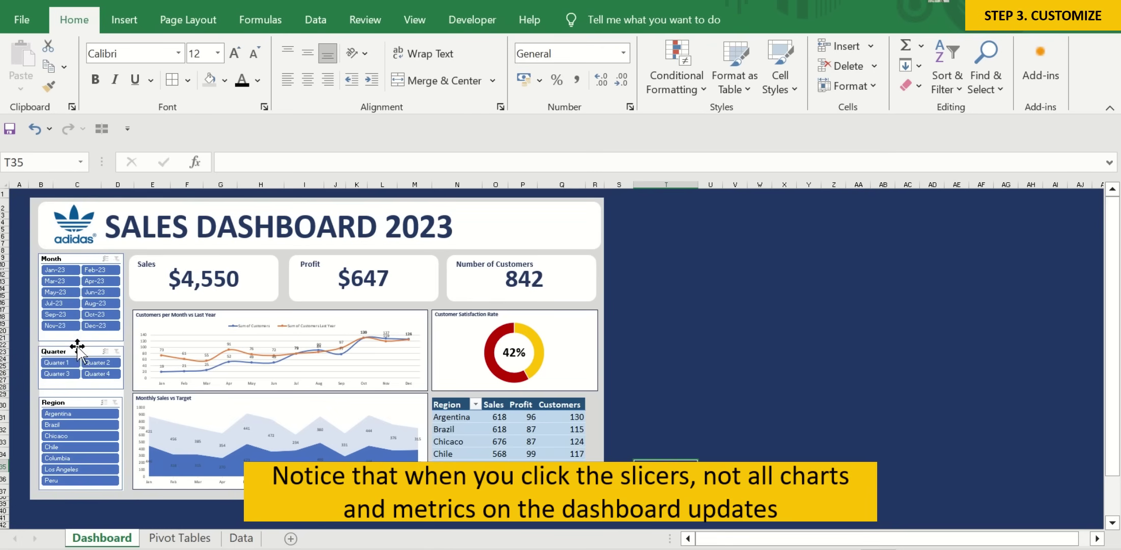
pyautogui.click(62, 363)
pyautogui.click(102, 373)
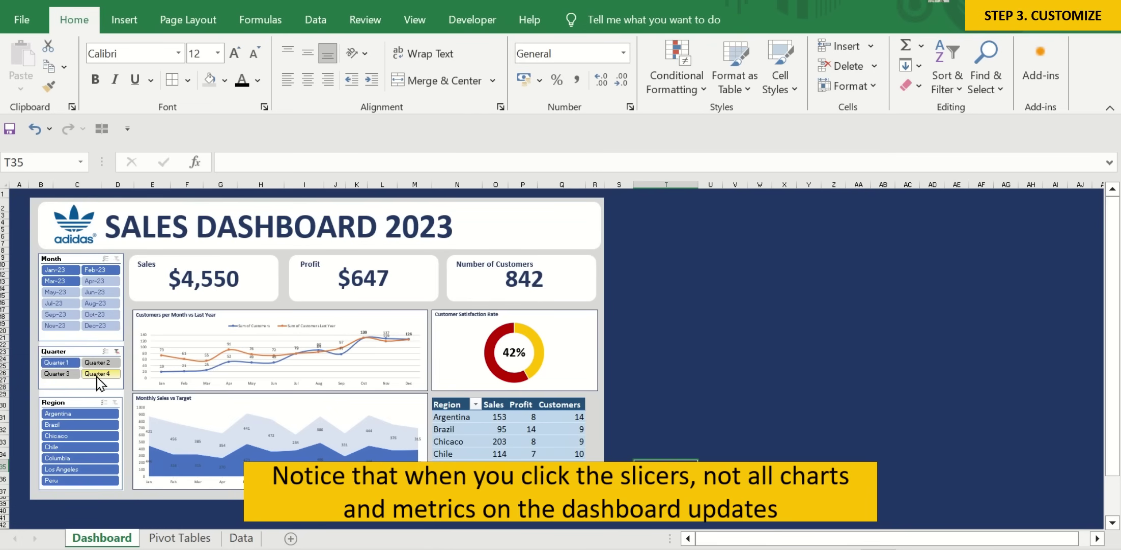
pyautogui.click(106, 365)
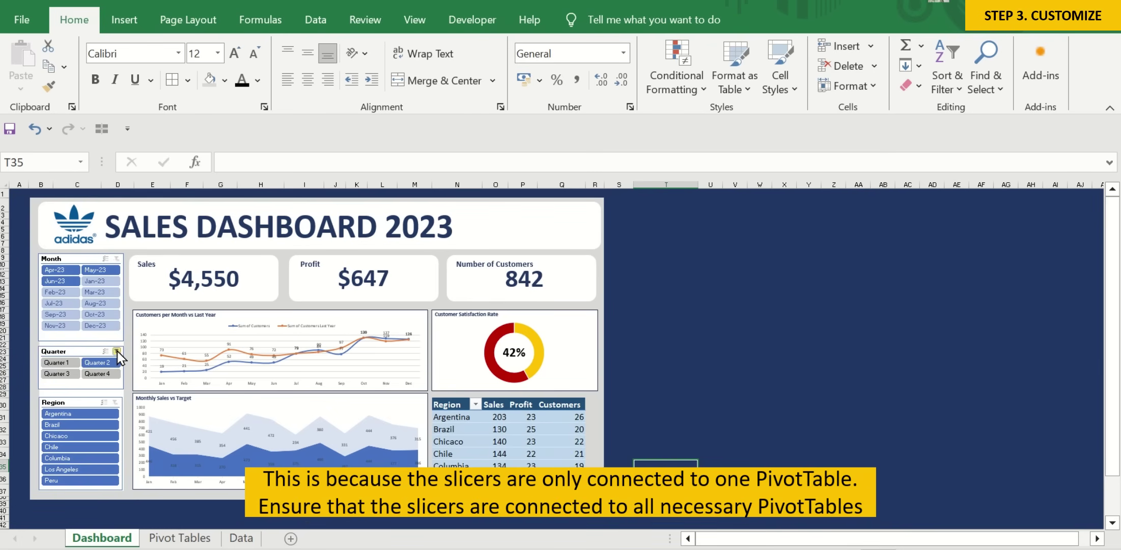
pyautogui.click(117, 351)
# Test the Region slicer with Brazil, Chicaco and Columbia, then clear its filter.
pyautogui.click(78, 425)
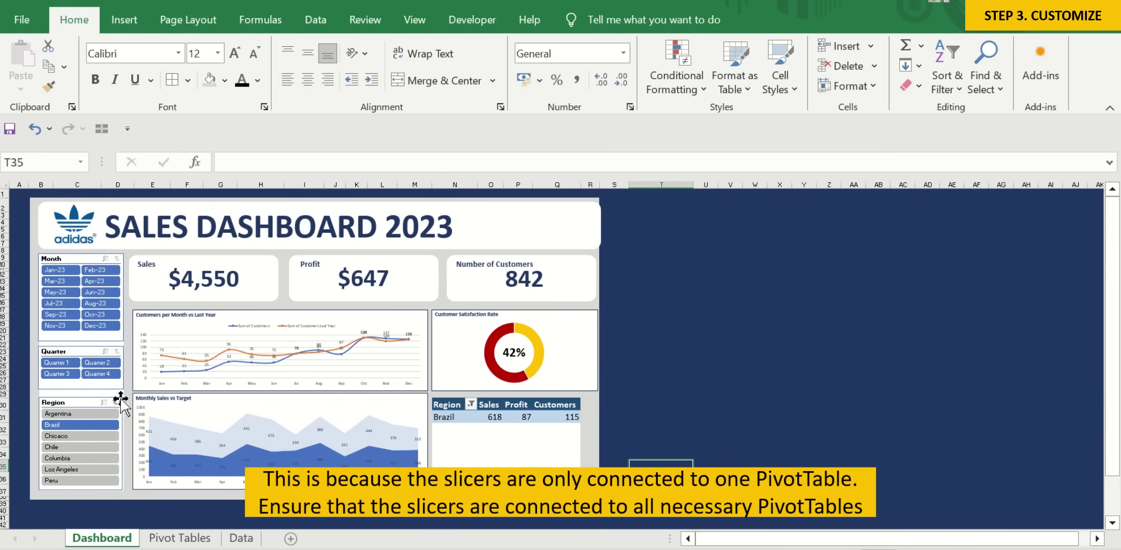
pyautogui.click(98, 436)
pyautogui.click(97, 458)
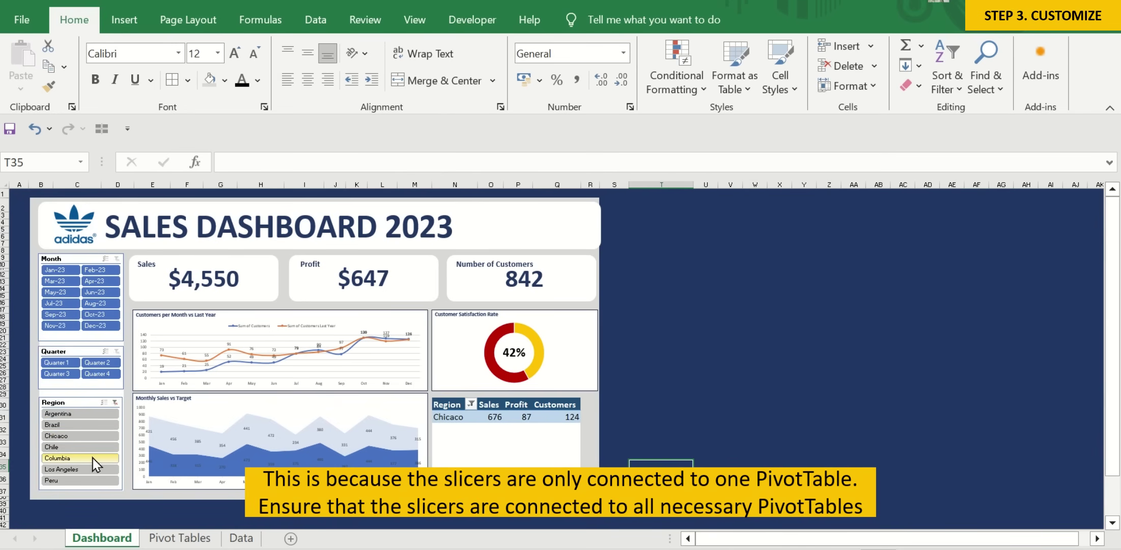
pyautogui.click(115, 403)
pyautogui.click(662, 427)
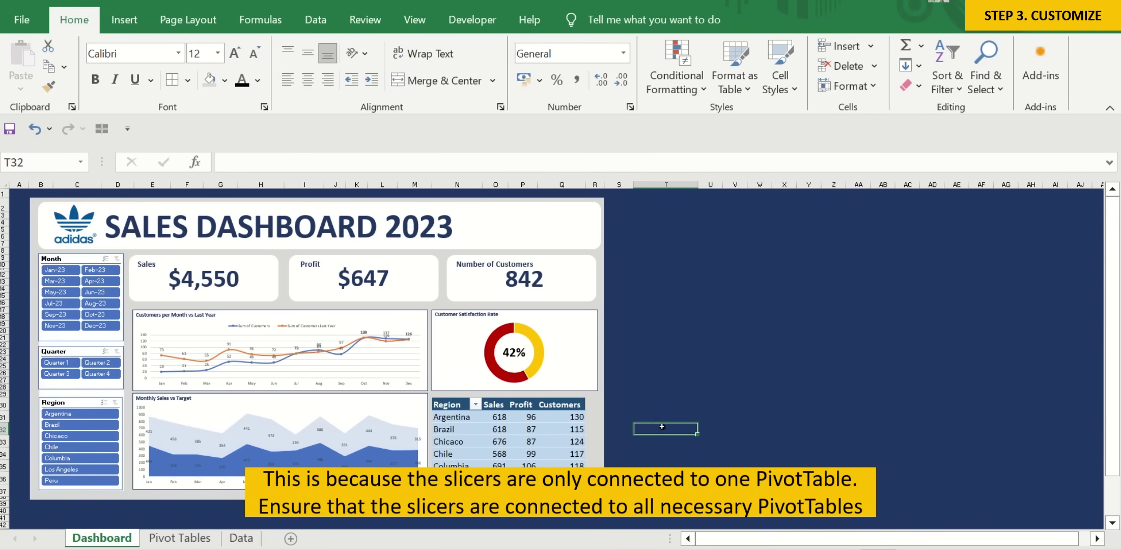
pyautogui.click(77, 259)
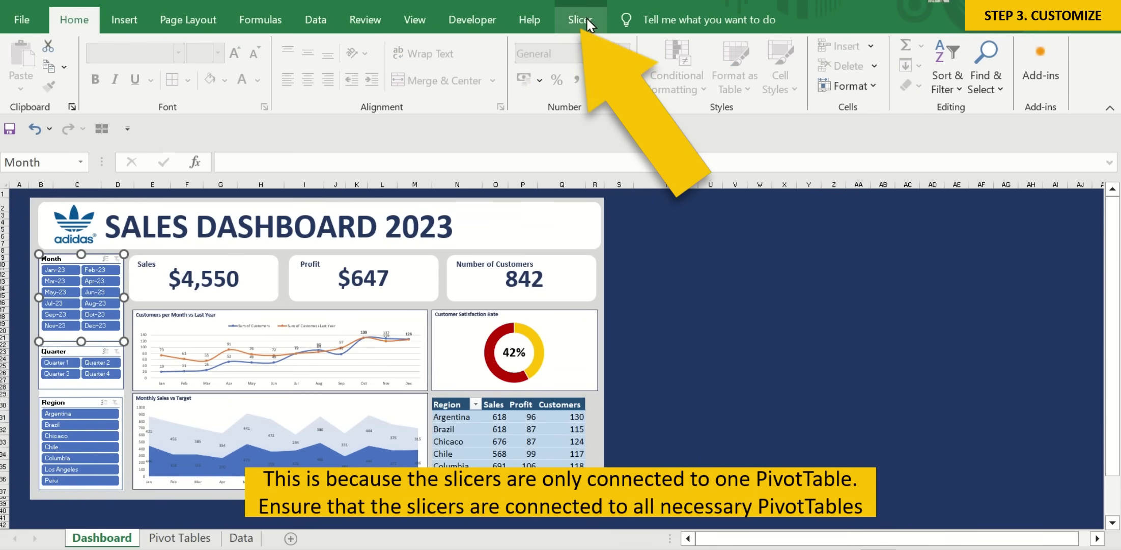
# Connect the Month slicer to PivotTable2 through PivotTable5 in Report Connections.
pyautogui.click(586, 19)
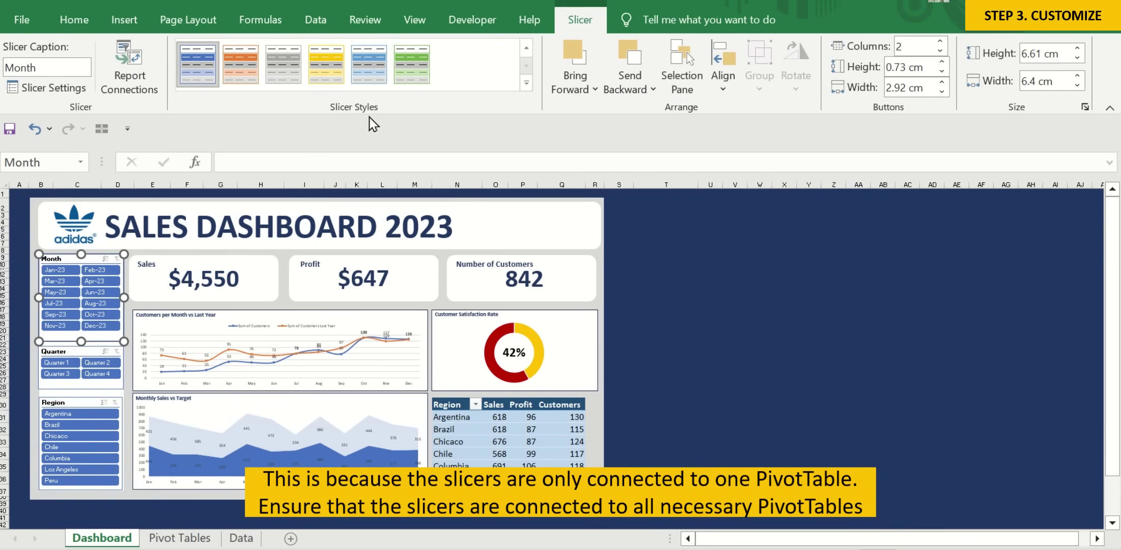
pyautogui.click(135, 89)
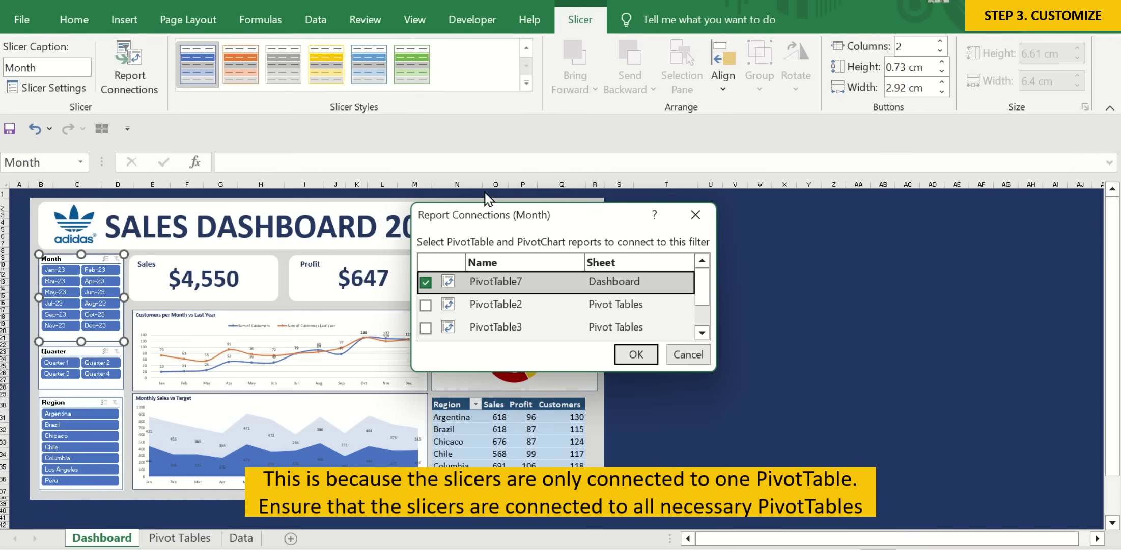
pyautogui.moveTo(575, 223)
pyautogui.mouseDown()
pyautogui.moveTo(580, 185)
pyautogui.moveTo(597, 167)
pyautogui.mouseUp()
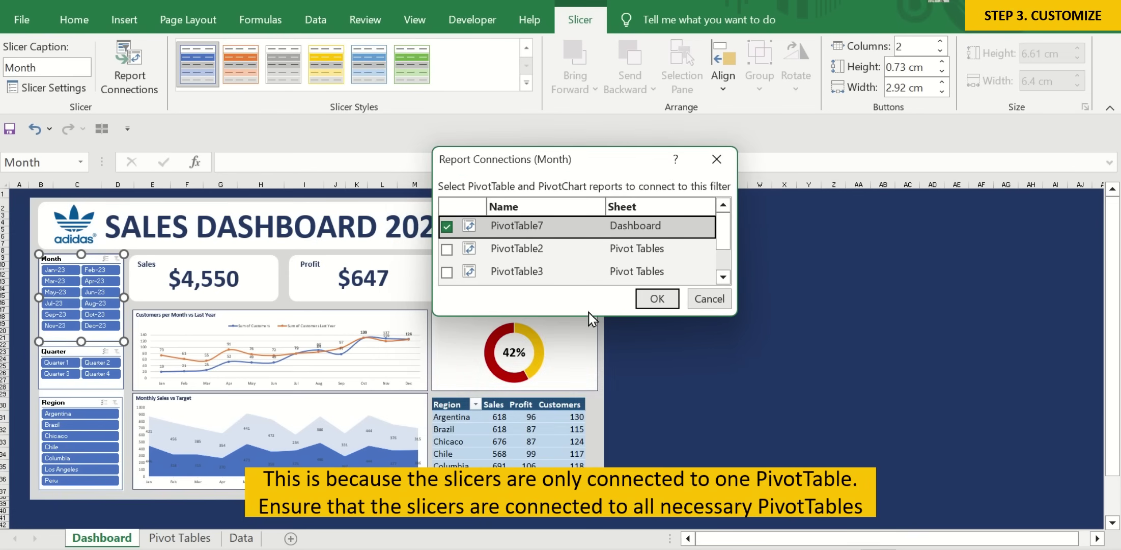
pyautogui.moveTo(588, 316); pyautogui.dragTo(588, 517)
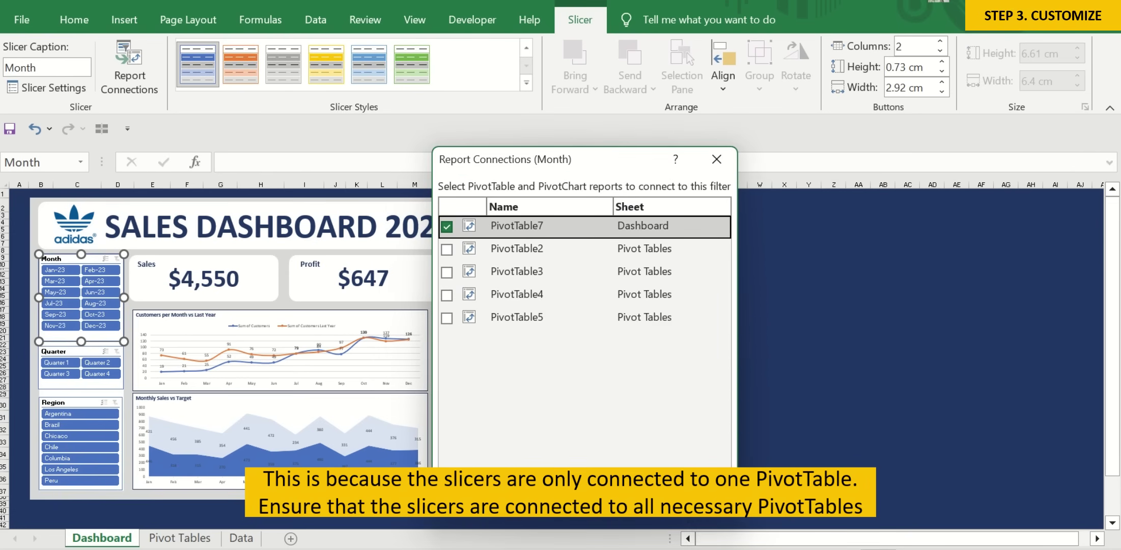
pyautogui.click(446, 249)
pyautogui.click(447, 272)
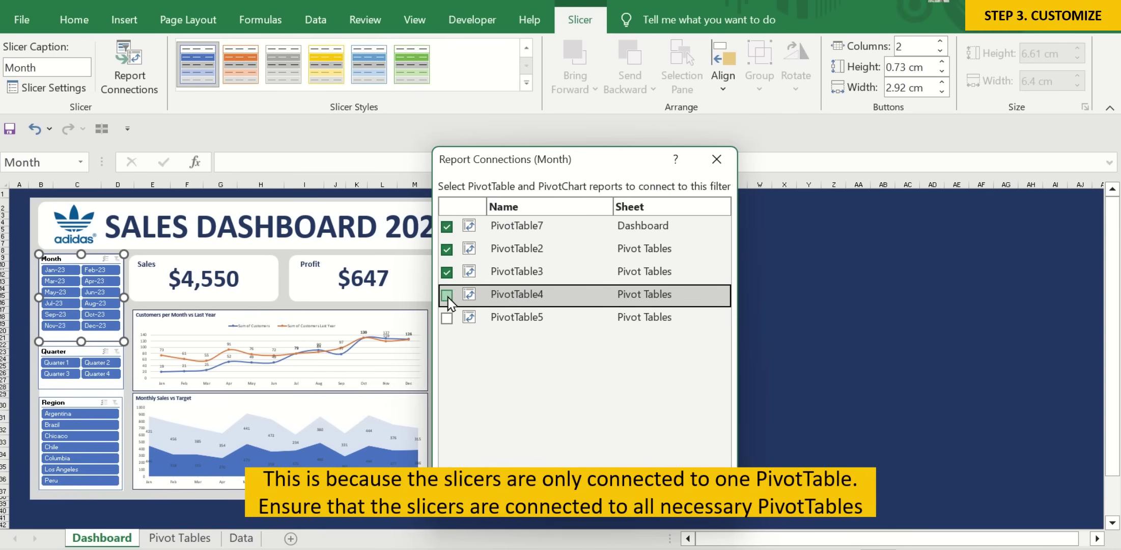
pyautogui.click(447, 295)
pyautogui.click(447, 318)
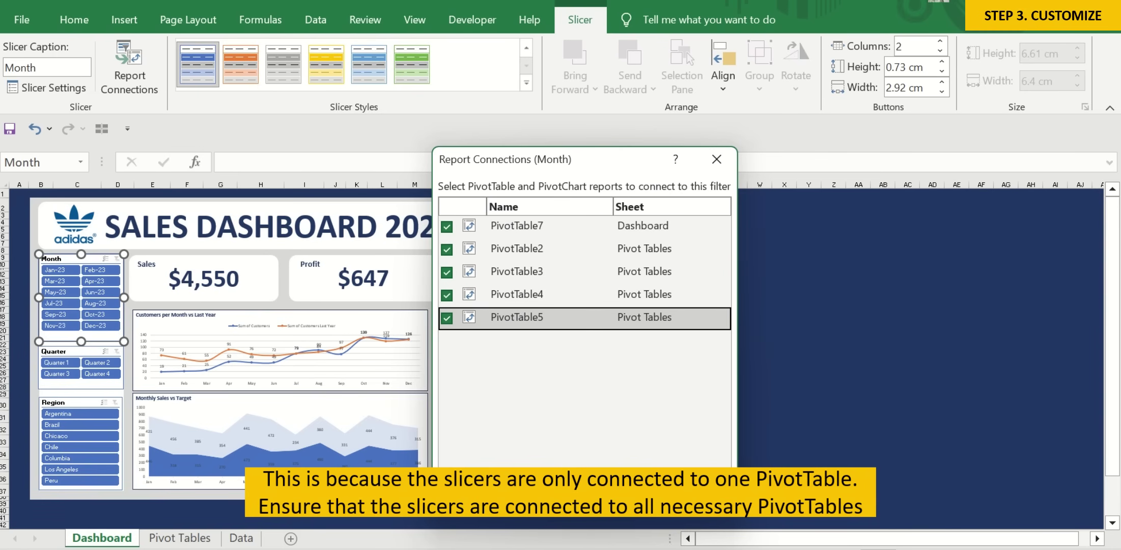
pyautogui.click(657, 501)
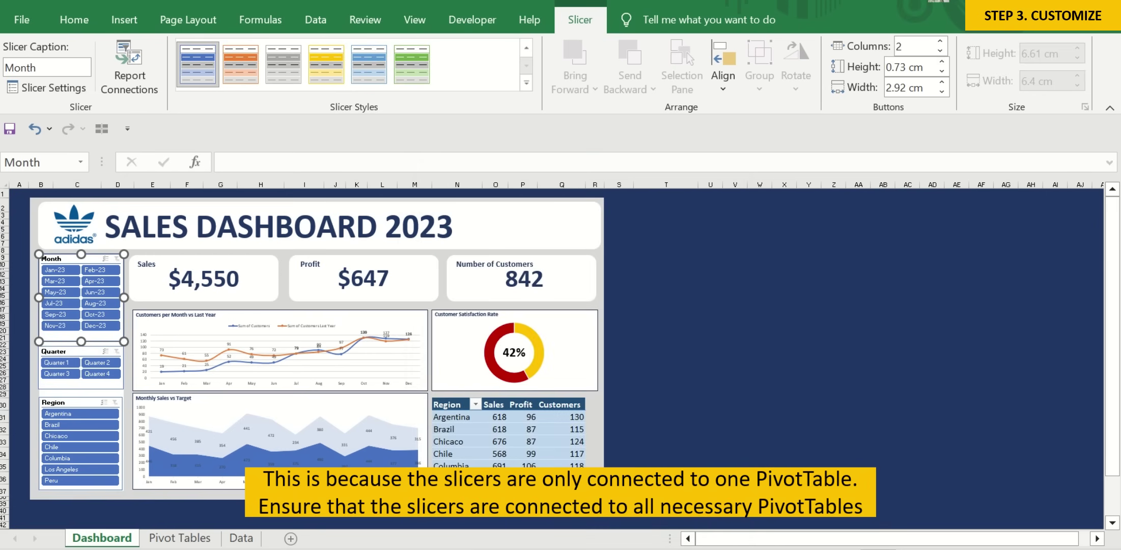
# Connect the Quarter slicer to PivotTable2 through PivotTable5 as well.
pyautogui.click(79, 355)
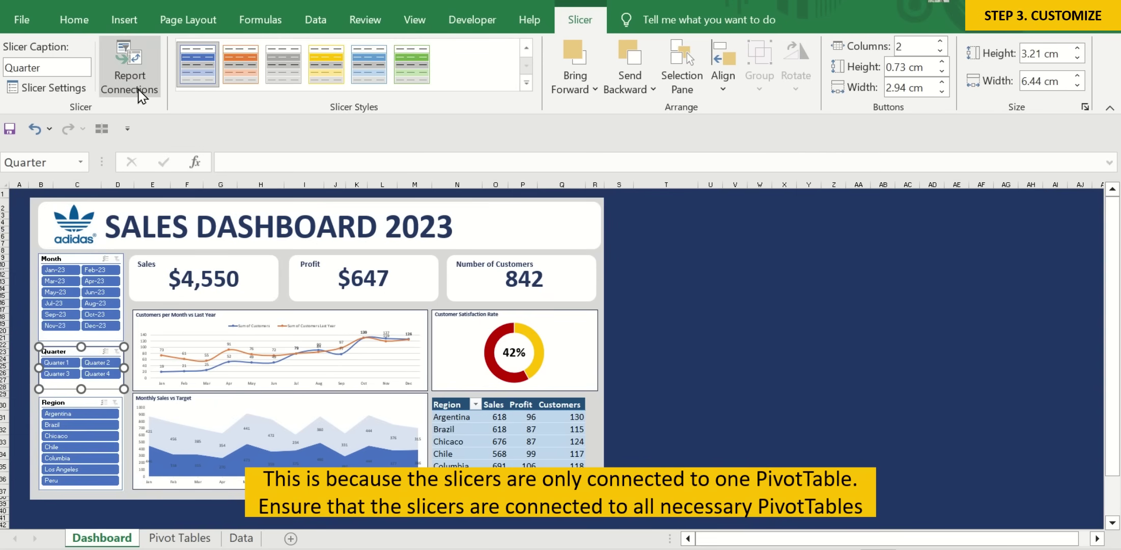
pyautogui.click(133, 77)
pyautogui.moveTo(565, 239); pyautogui.dragTo(585, 159)
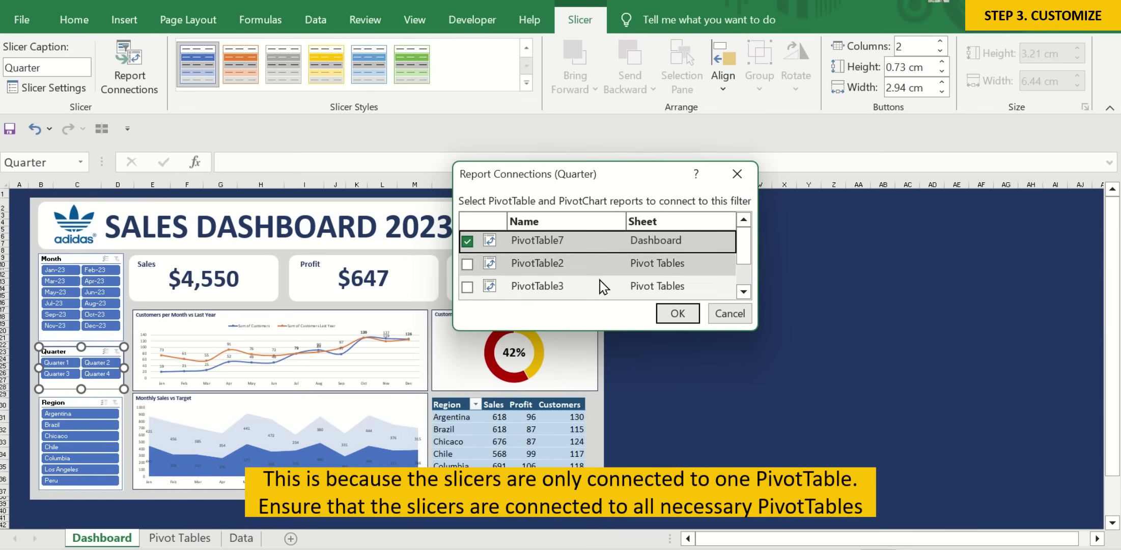
pyautogui.moveTo(601, 330); pyautogui.dragTo(599, 456)
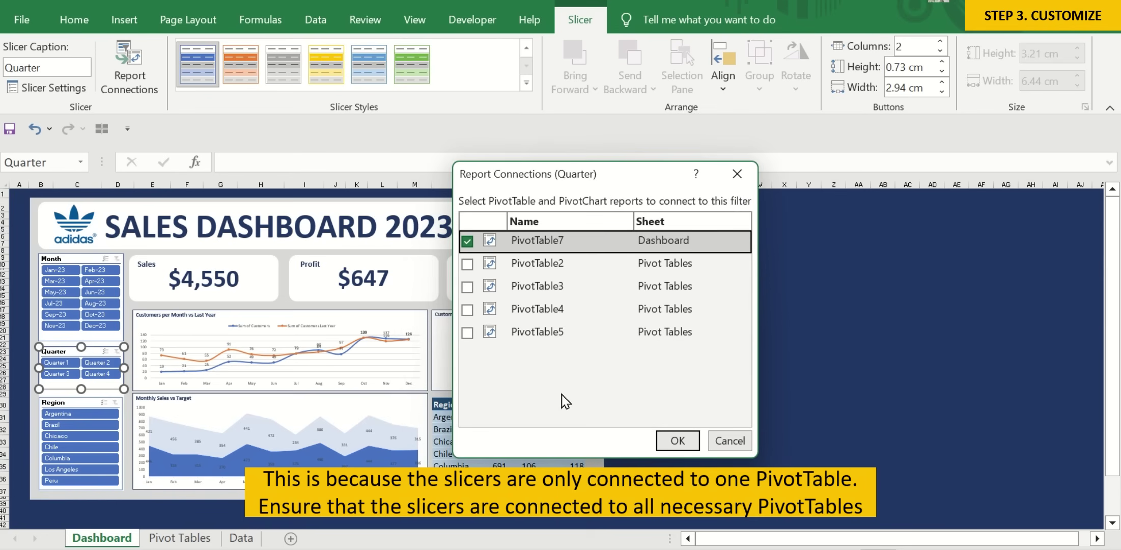
pyautogui.click(471, 270)
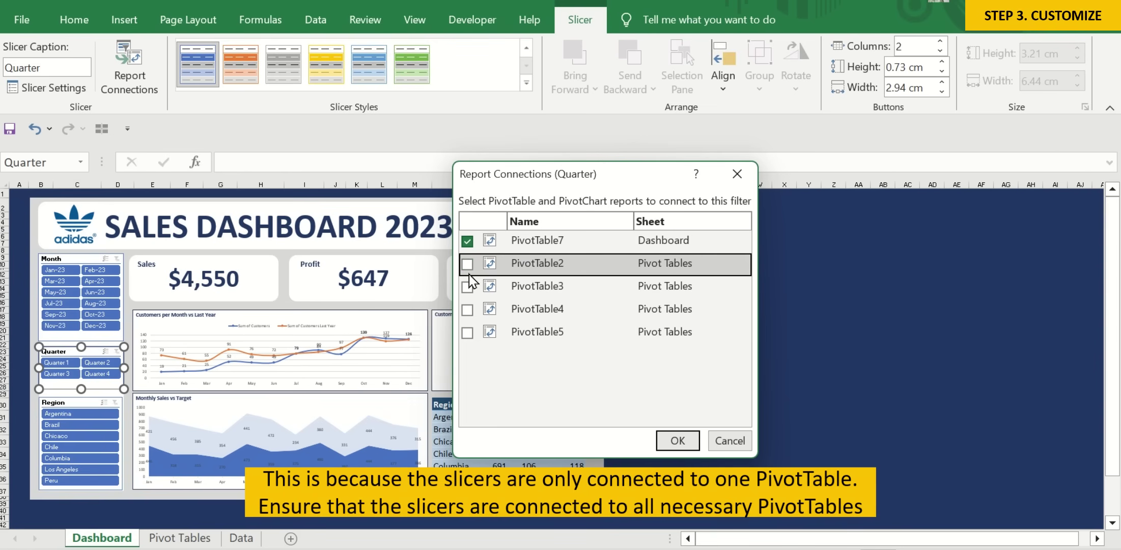
pyautogui.click(468, 264)
pyautogui.click(468, 287)
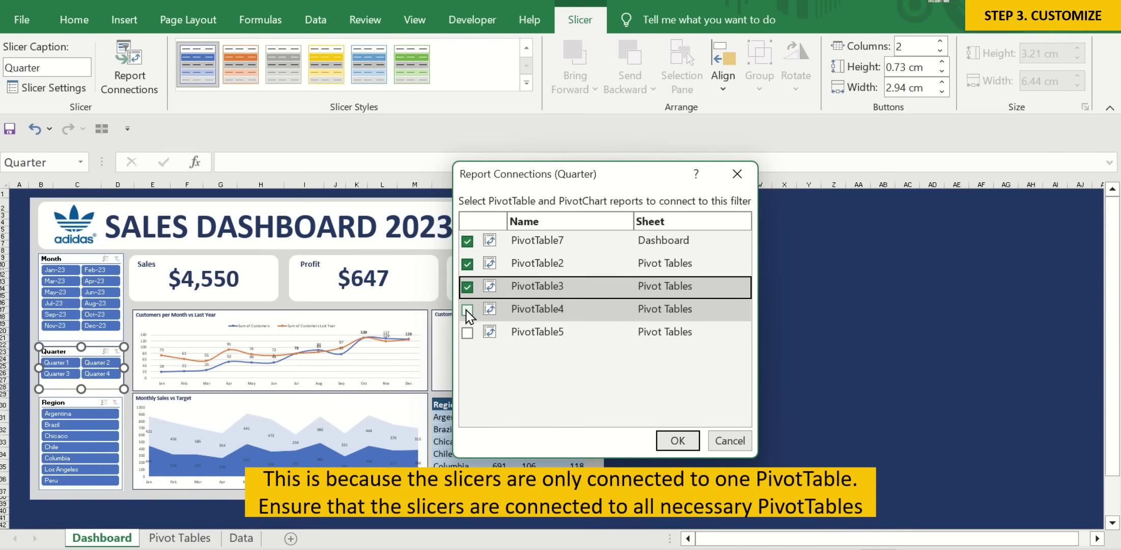
pyautogui.click(467, 310)
pyautogui.click(467, 333)
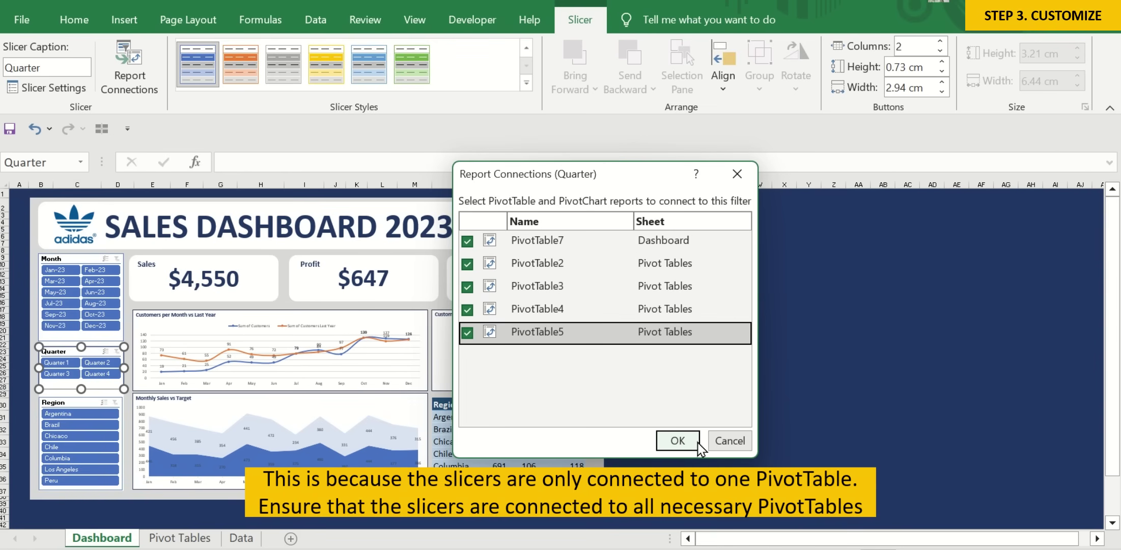
pyautogui.click(678, 441)
pyautogui.press('Escape')
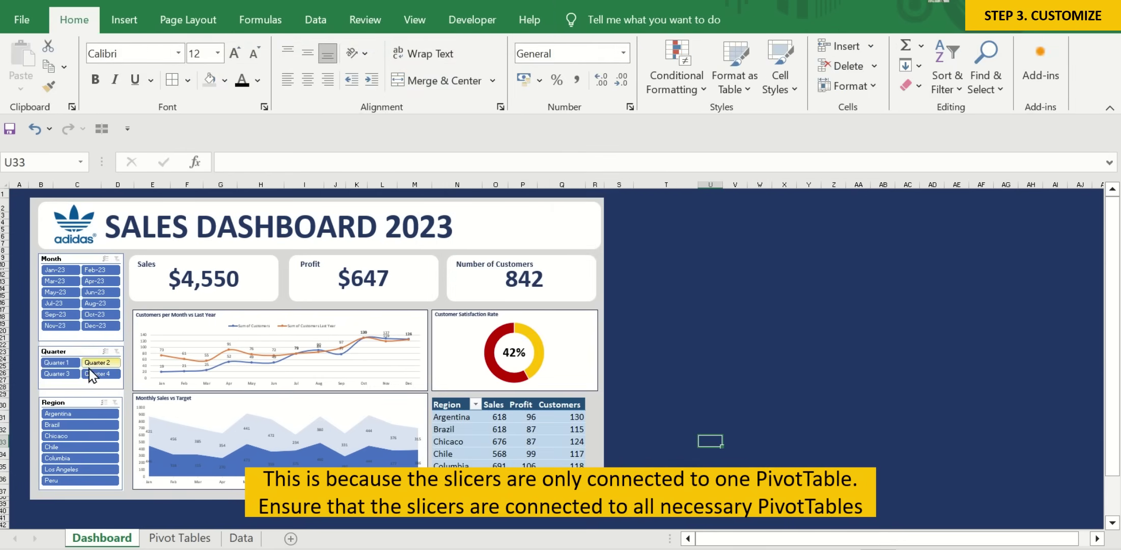
# Link the Region slicer to PivotTable2–5, then filter to Jan-23 to check all KPIs update.
pyautogui.click(73, 408)
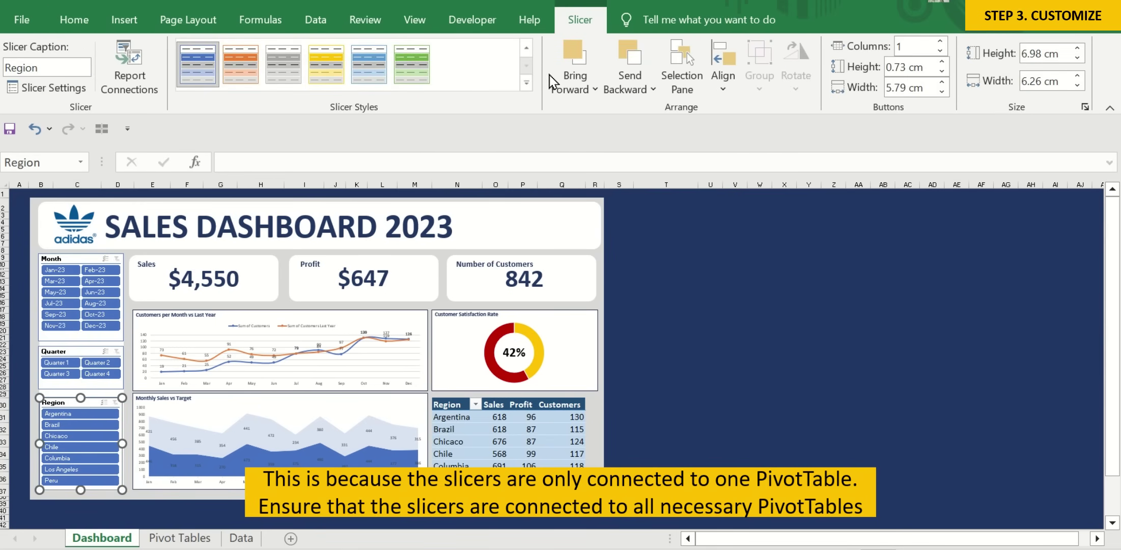
pyautogui.click(130, 71)
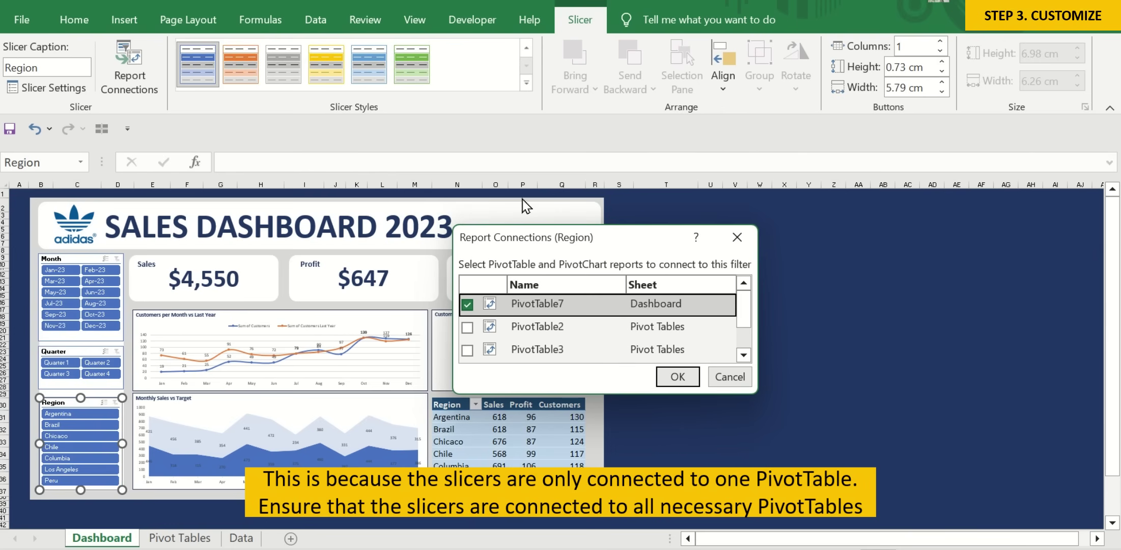
pyautogui.moveTo(631, 239); pyautogui.dragTo(632, 227)
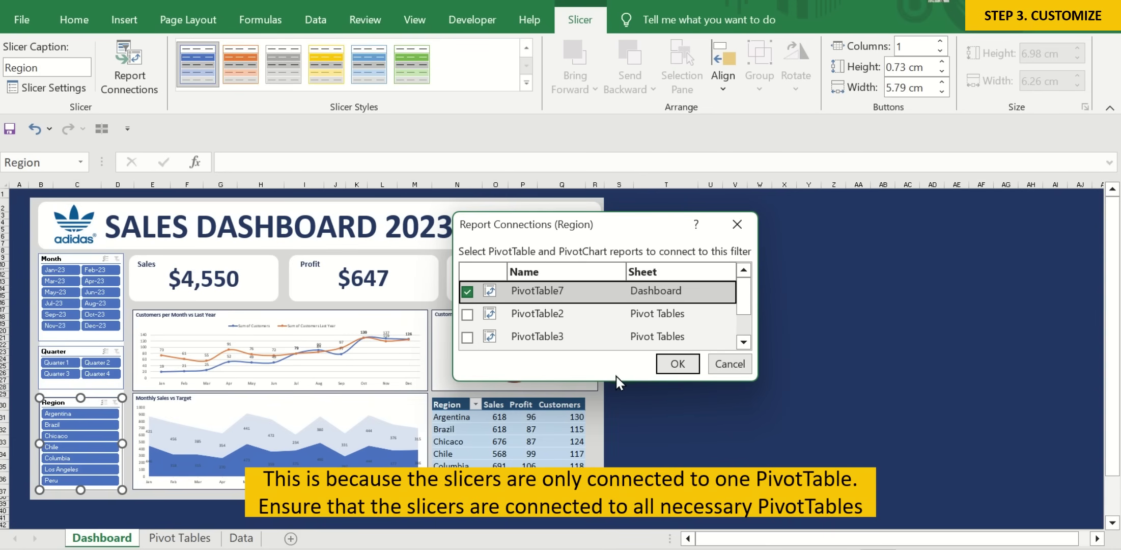
pyautogui.moveTo(616, 379); pyautogui.dragTo(617, 527)
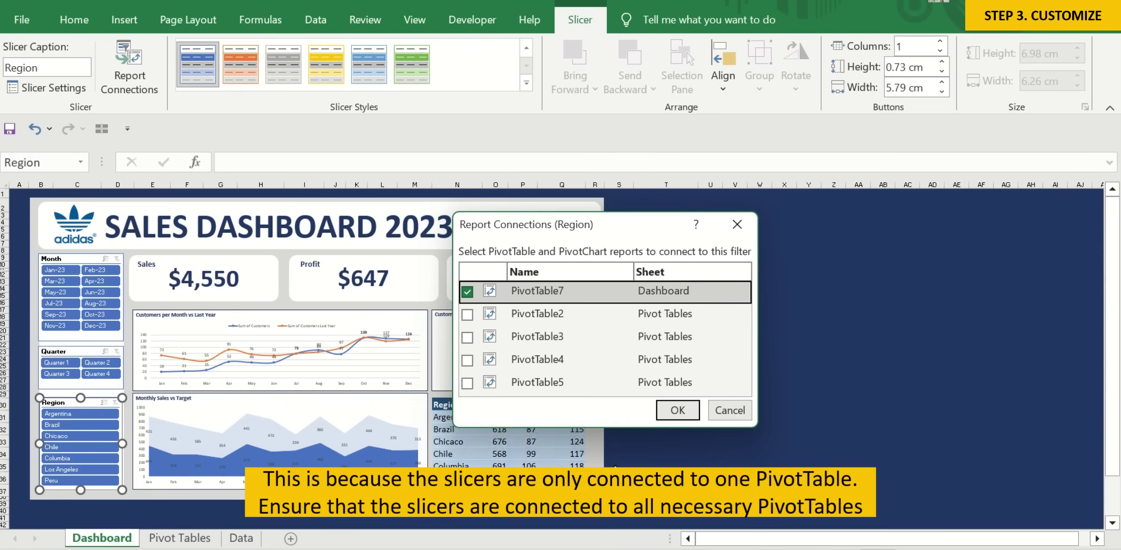
pyautogui.click(468, 314)
pyautogui.click(467, 337)
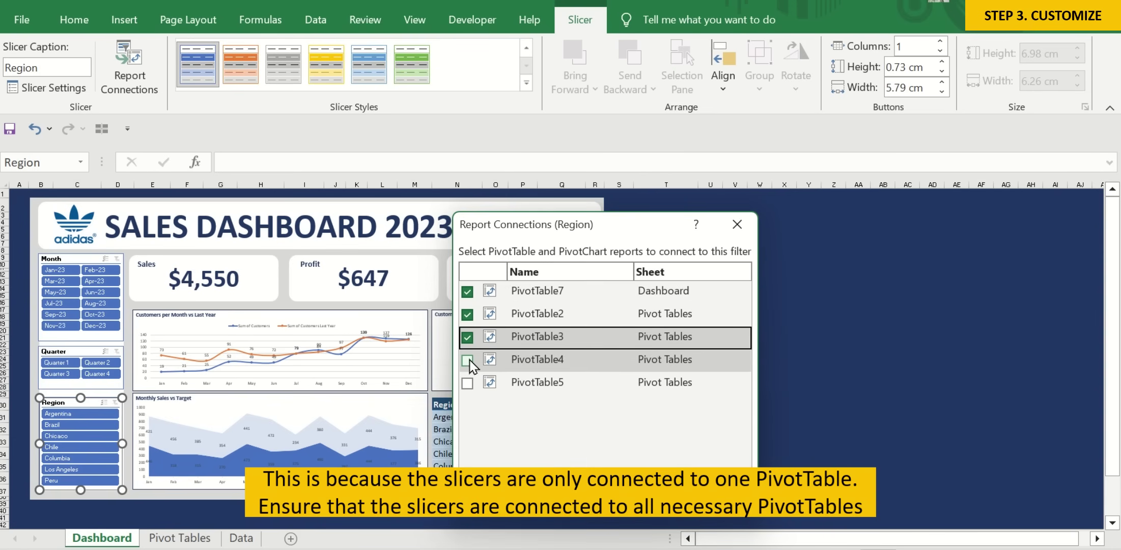
pyautogui.click(467, 361)
pyautogui.click(468, 383)
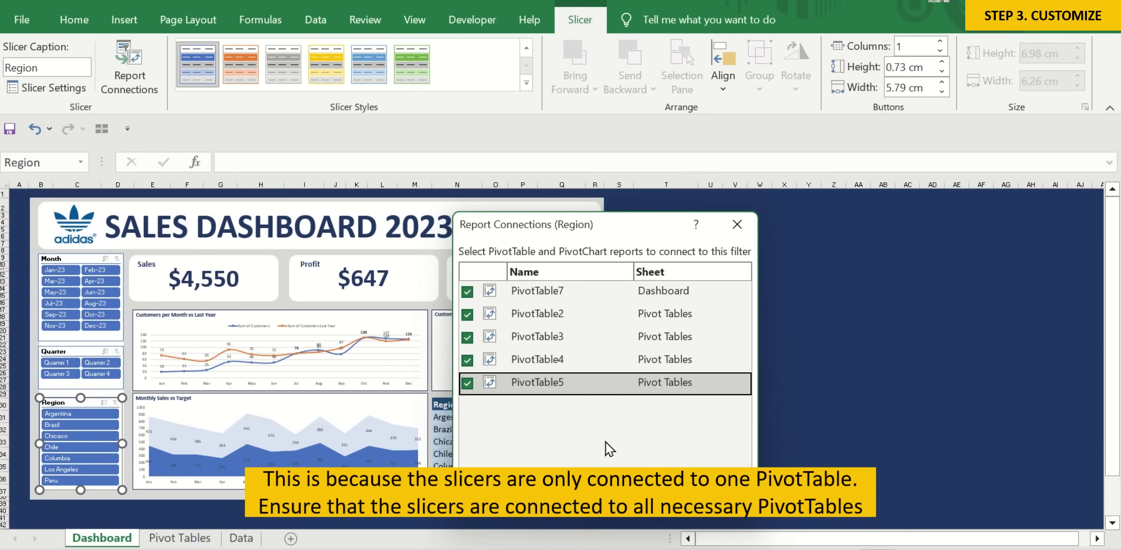
pyautogui.press('Return')
pyautogui.click(759, 366)
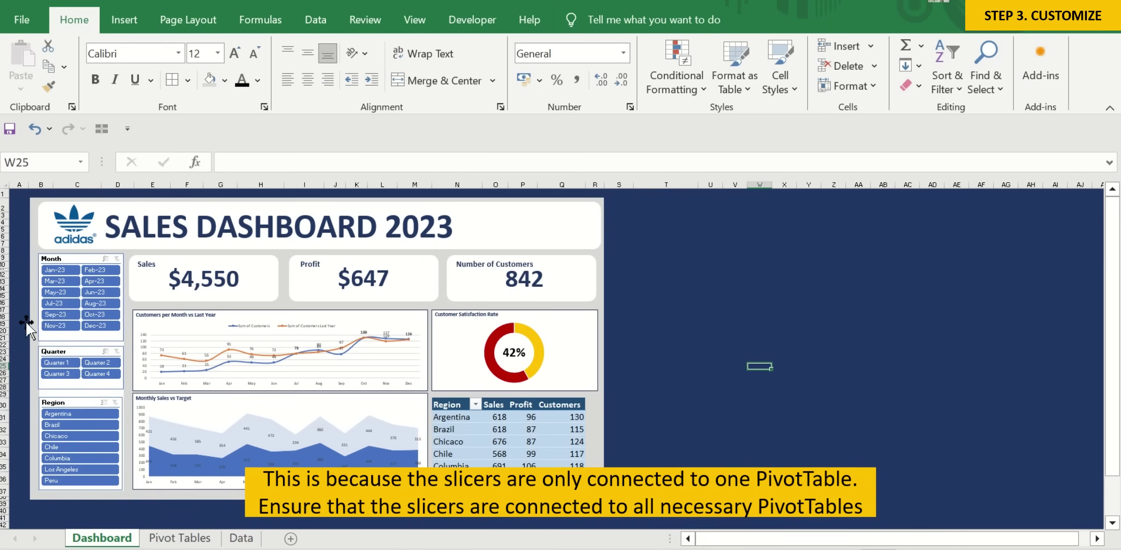
pyautogui.click(57, 270)
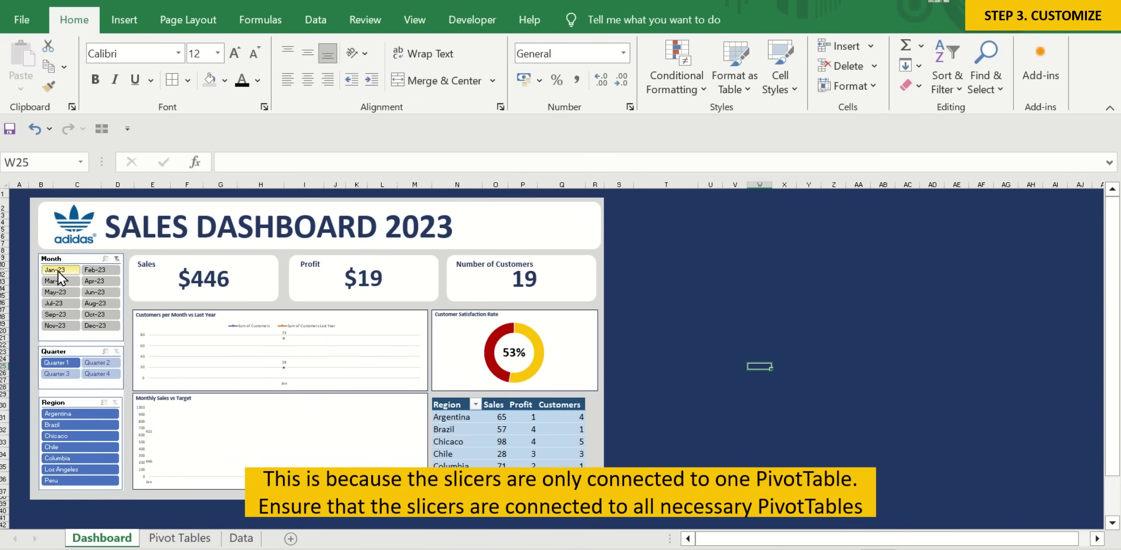
# Try Feb-23 and May-23, then Quarters 1–3, clearing the month and quarter filters afterward.
pyautogui.click(96, 269)
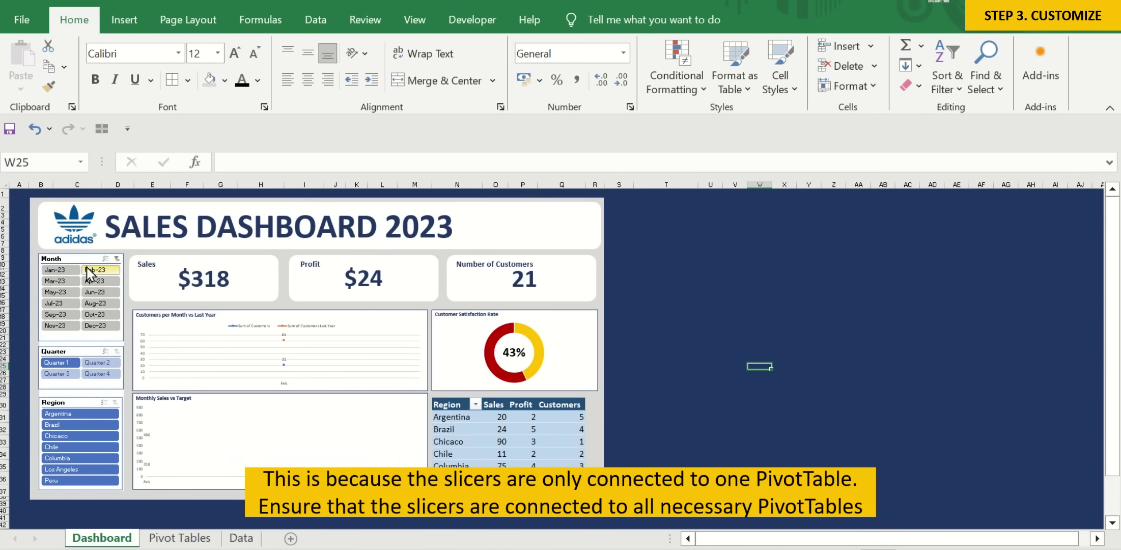
pyautogui.click(61, 292)
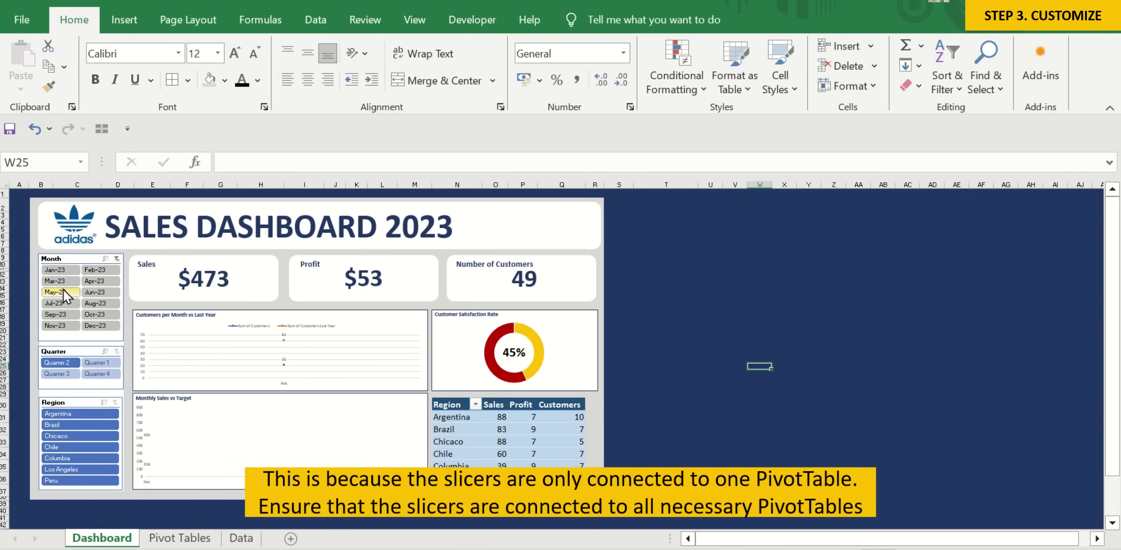
pyautogui.click(117, 258)
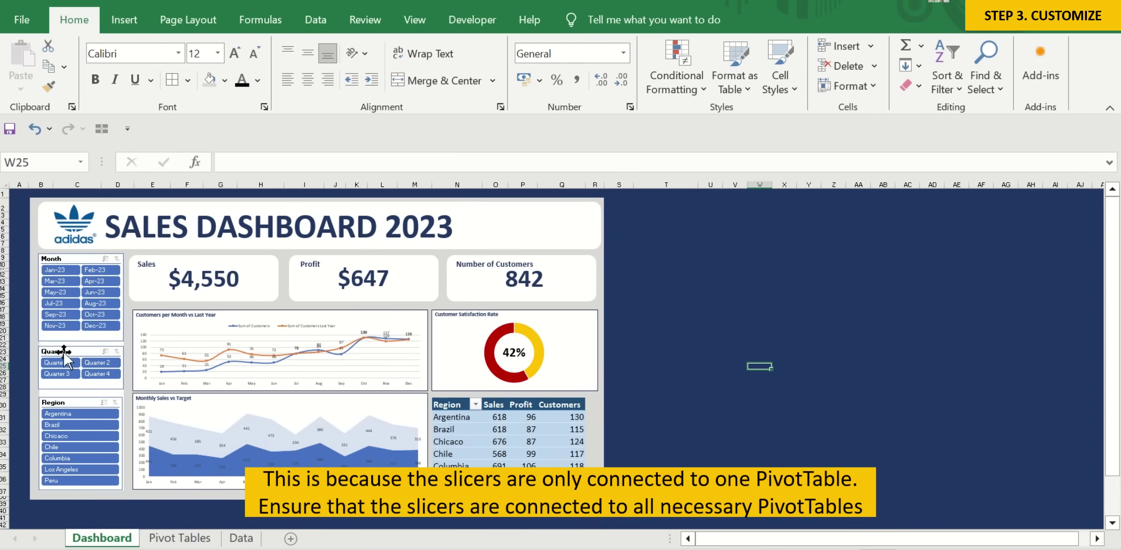
pyautogui.click(61, 363)
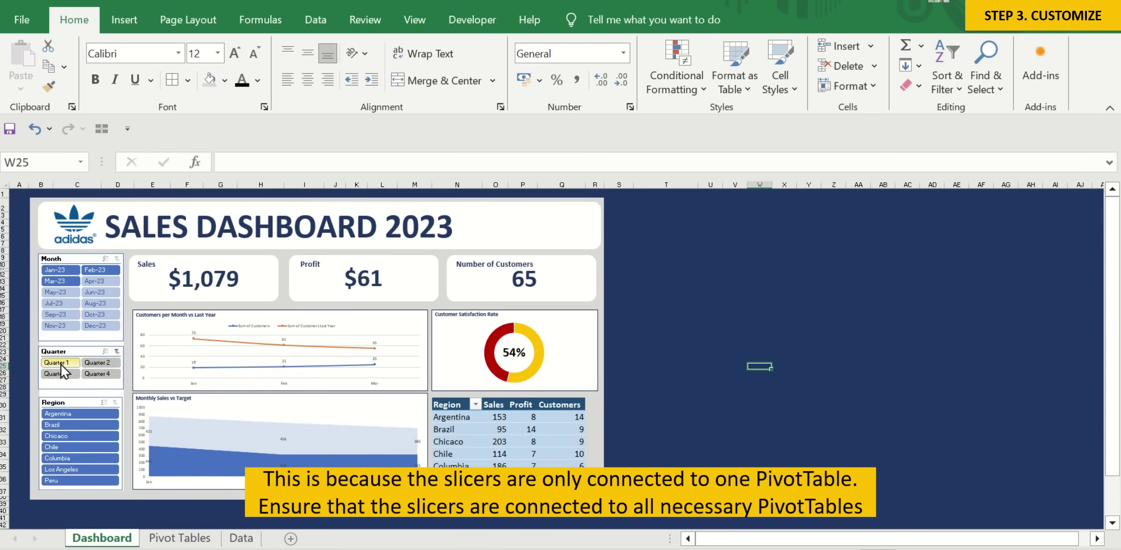
pyautogui.keyDown('ctrl'); pyautogui.click(89, 364); pyautogui.keyUp('ctrl')
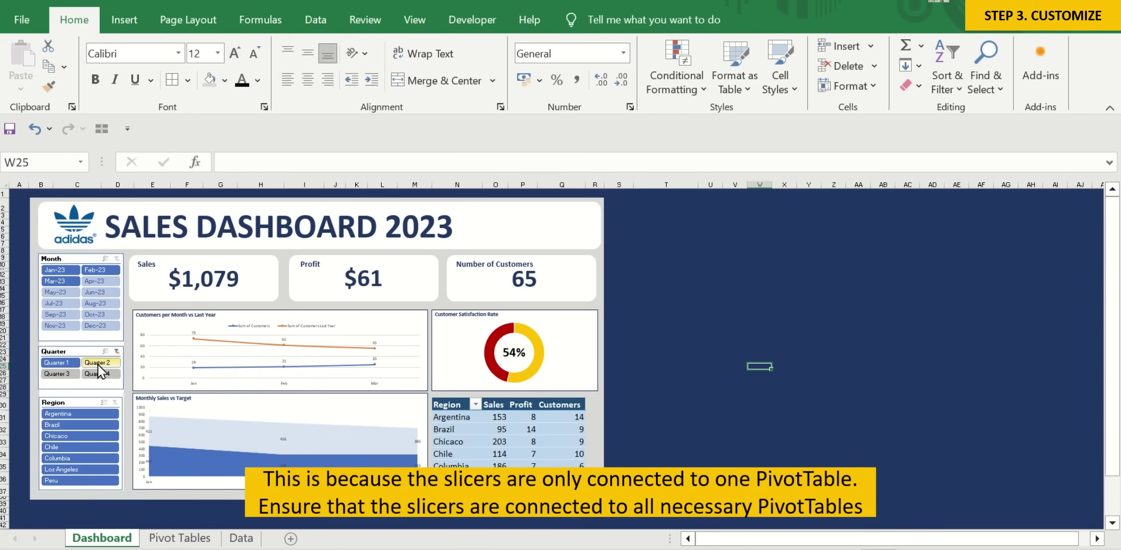
pyautogui.keyDown('ctrl'); pyautogui.click(58, 374); pyautogui.keyUp('ctrl')
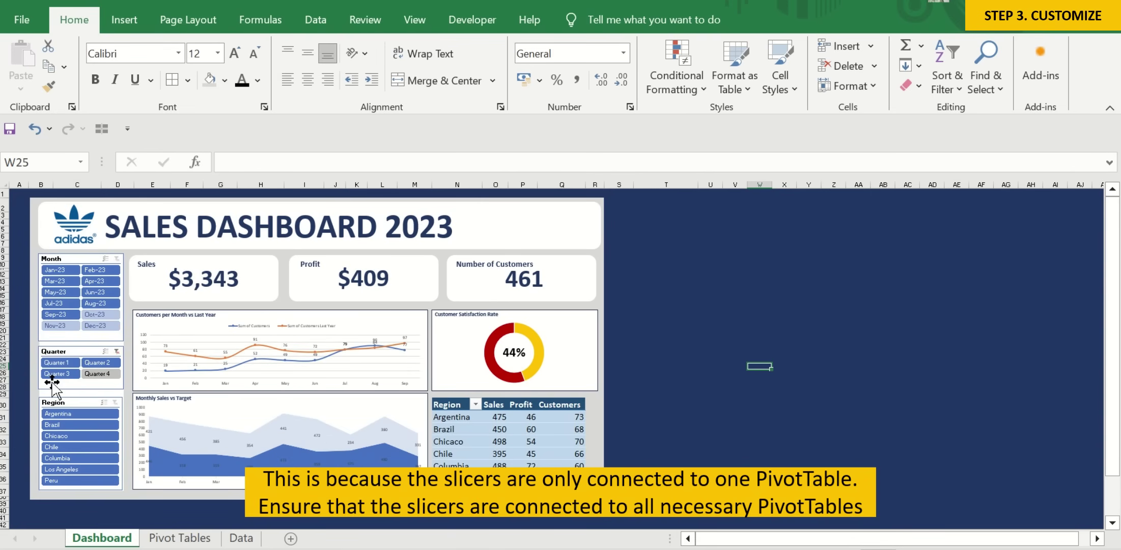
pyautogui.click(116, 351)
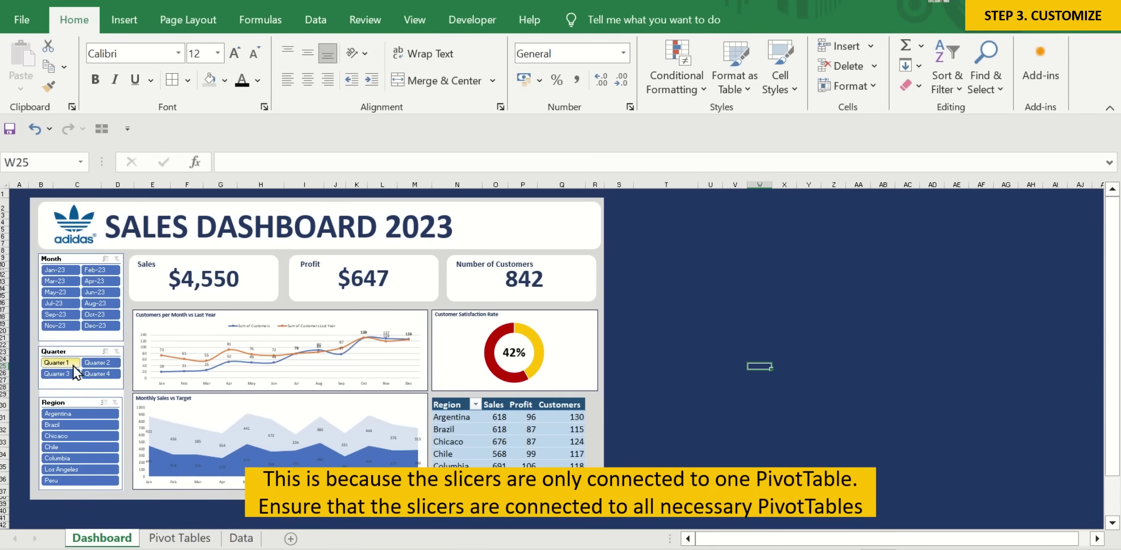
# Try Argentina, Brazil and Chicaco in the Region slicer, then clear it.
pyautogui.click(66, 415)
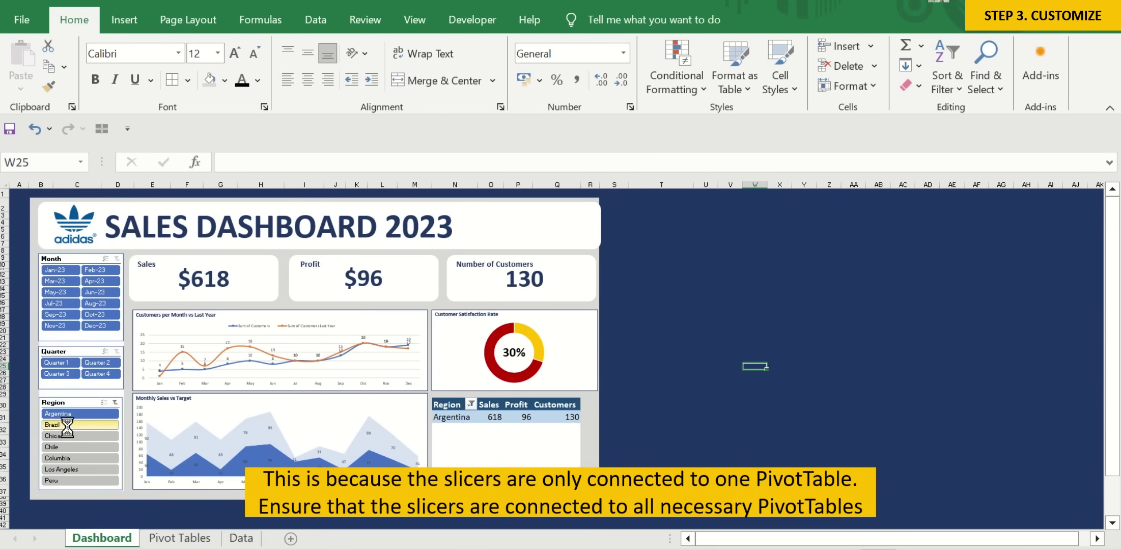
pyautogui.keyDown('ctrl'); pyautogui.click(67, 425); pyautogui.keyUp('ctrl')
pyautogui.click(105, 440)
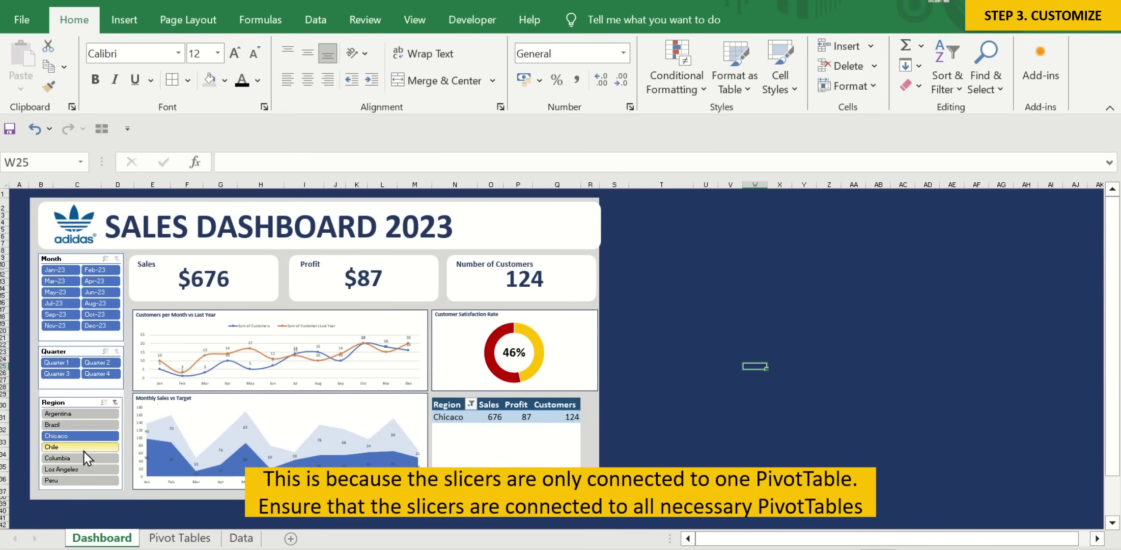
pyautogui.click(97, 414)
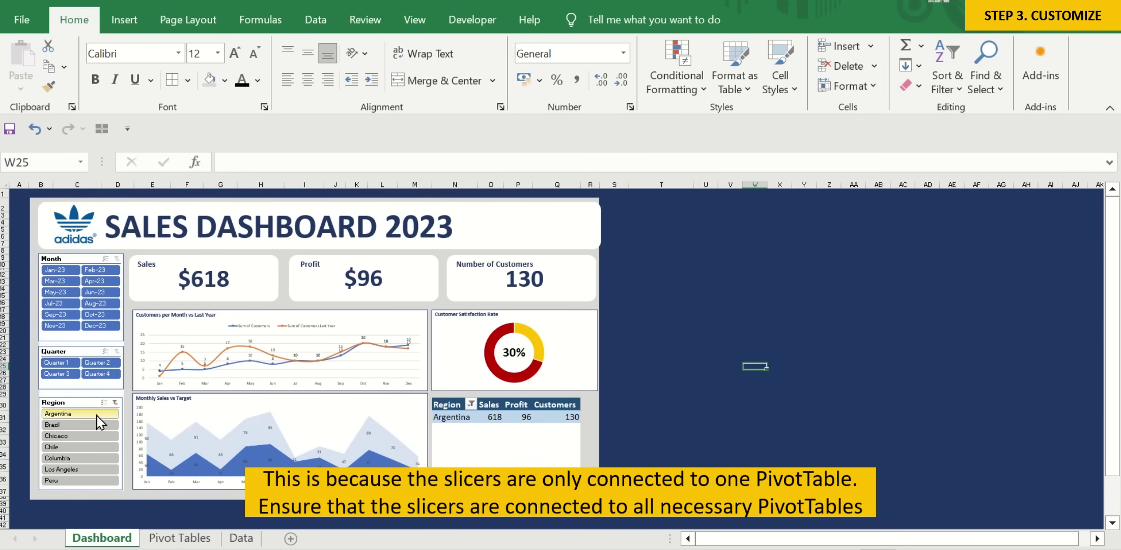
pyautogui.click(115, 402)
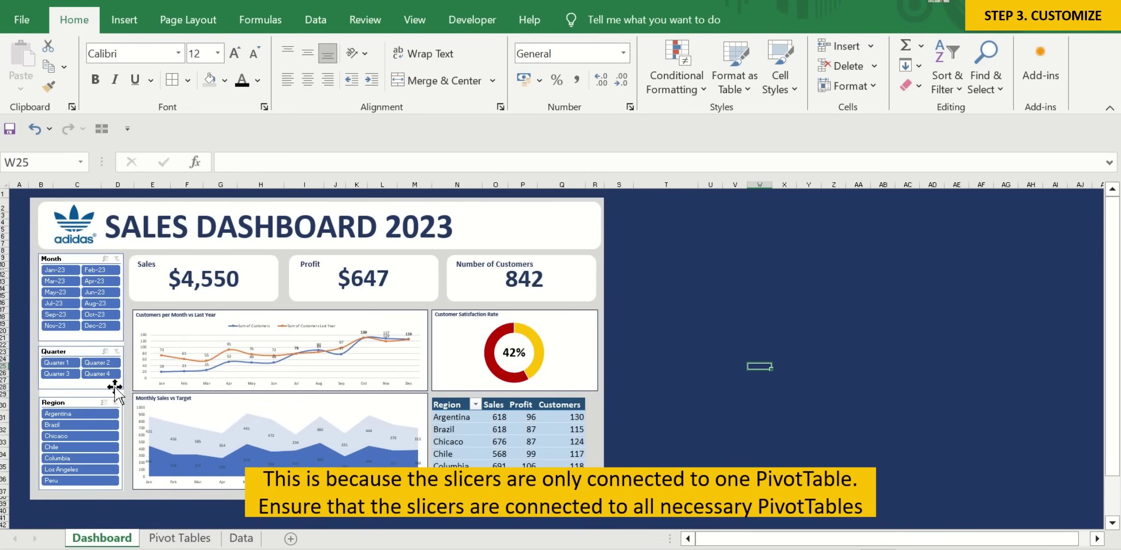
# Pick Argentina, Brazil, Chicaco, Chile and Columbia together, then clear the region filter.
pyautogui.click(88, 414)
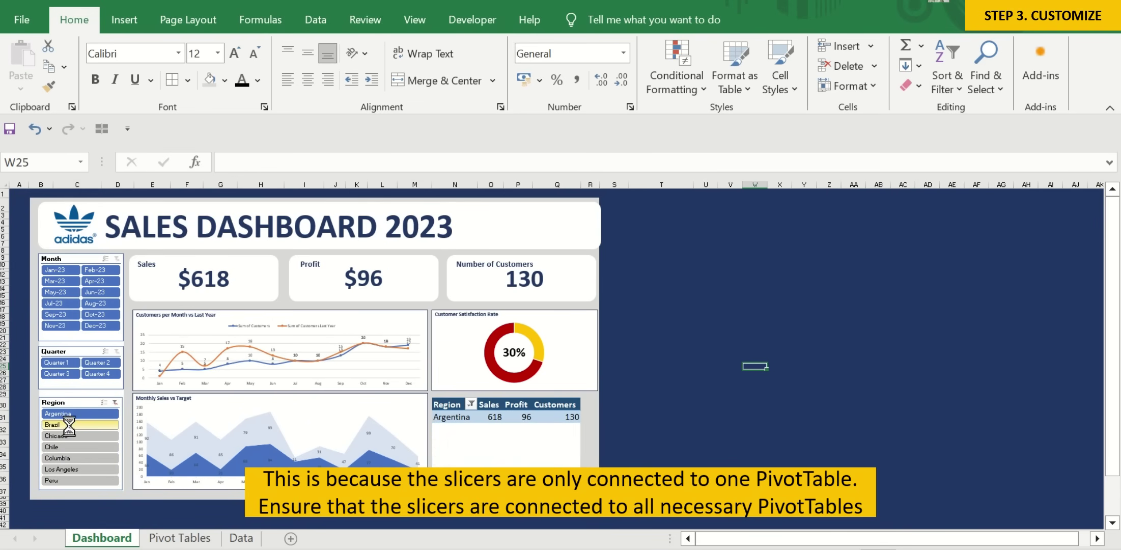
pyautogui.keyDown('ctrl'); pyautogui.click(68, 424); pyautogui.keyUp('ctrl')
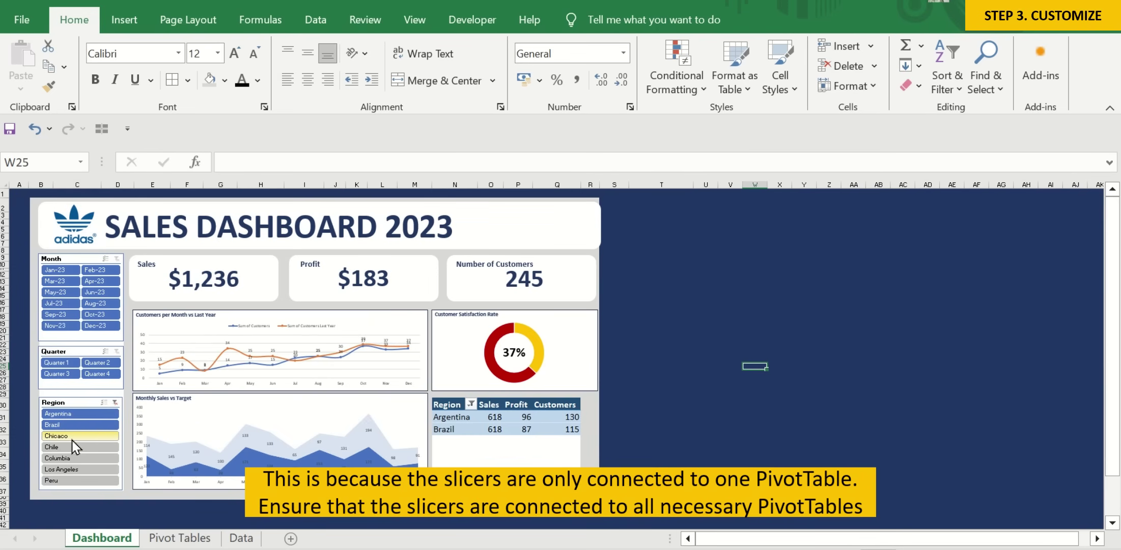
pyautogui.keyDown('ctrl'); pyautogui.click(72, 436); pyautogui.keyUp('ctrl')
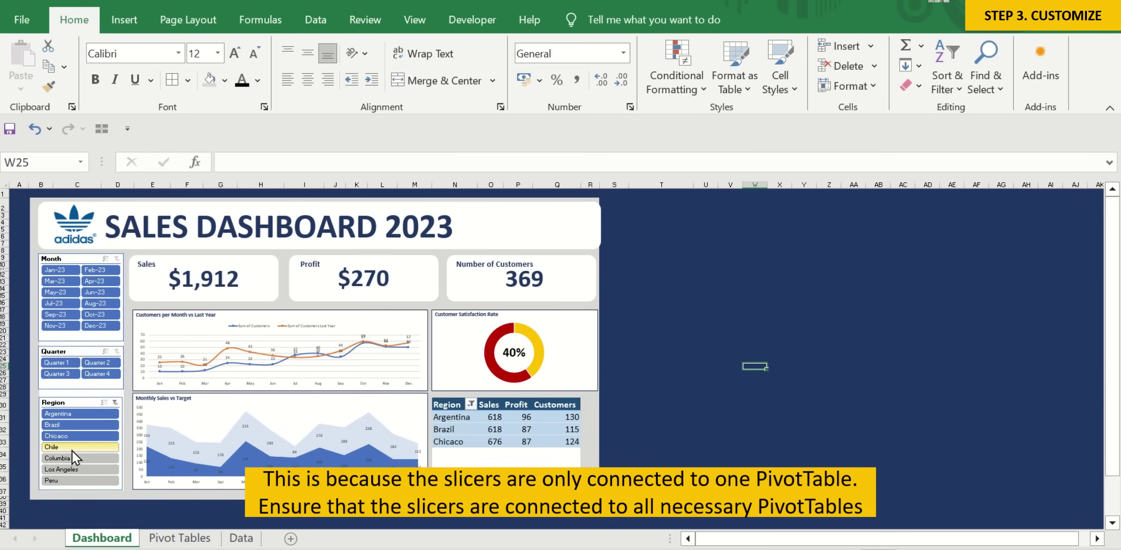
pyautogui.click(68, 448)
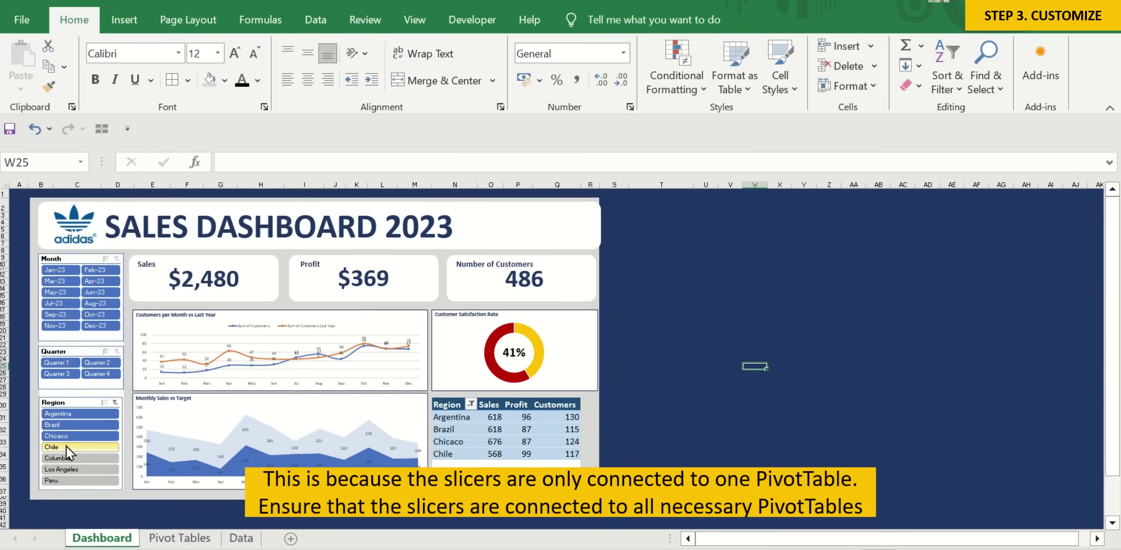
pyautogui.click(71, 458)
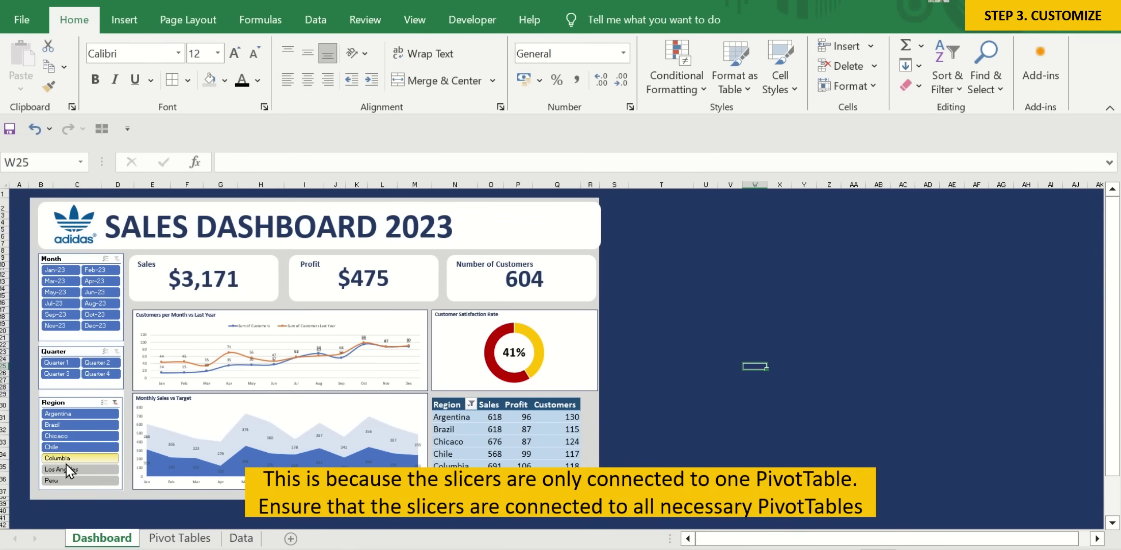
pyautogui.click(116, 402)
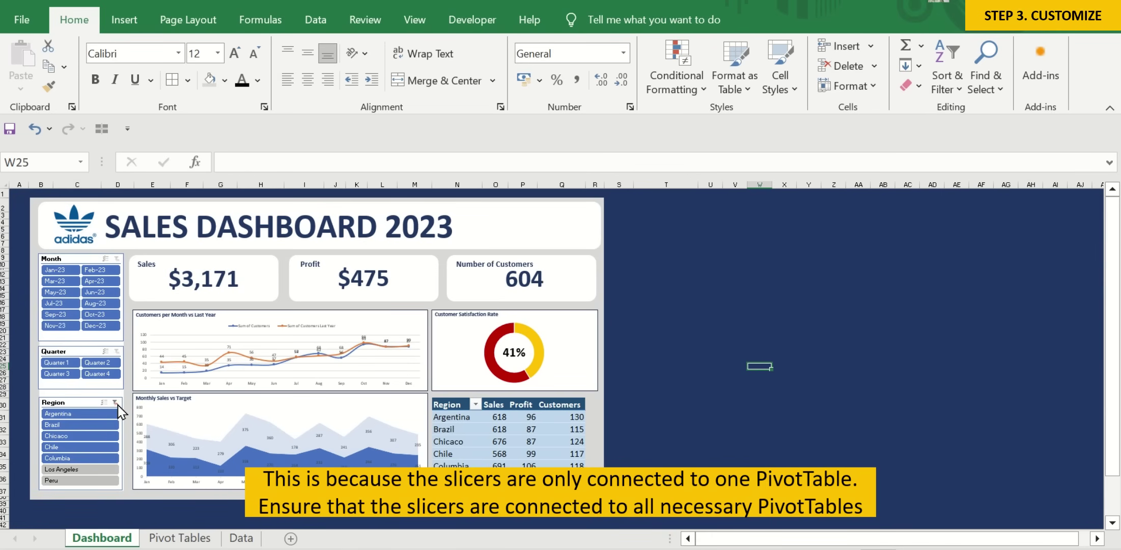
pyautogui.click(741, 380)
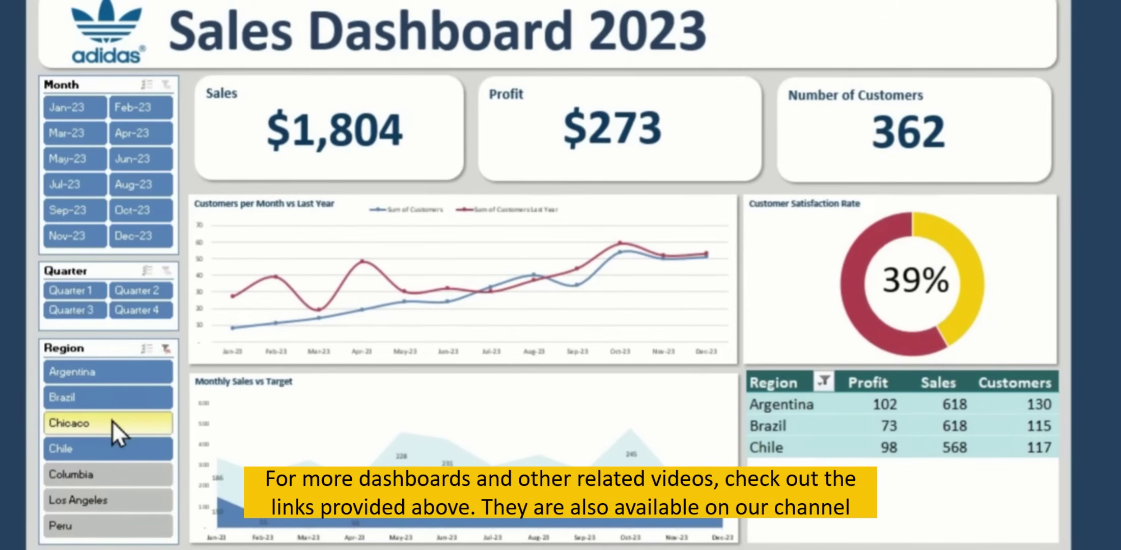
# Add Chicaco, Los Angeles and Columbia to the region filter, then clear it.
pyautogui.keyDown('ctrl'); pyautogui.click(112, 420); pyautogui.keyUp('ctrl')
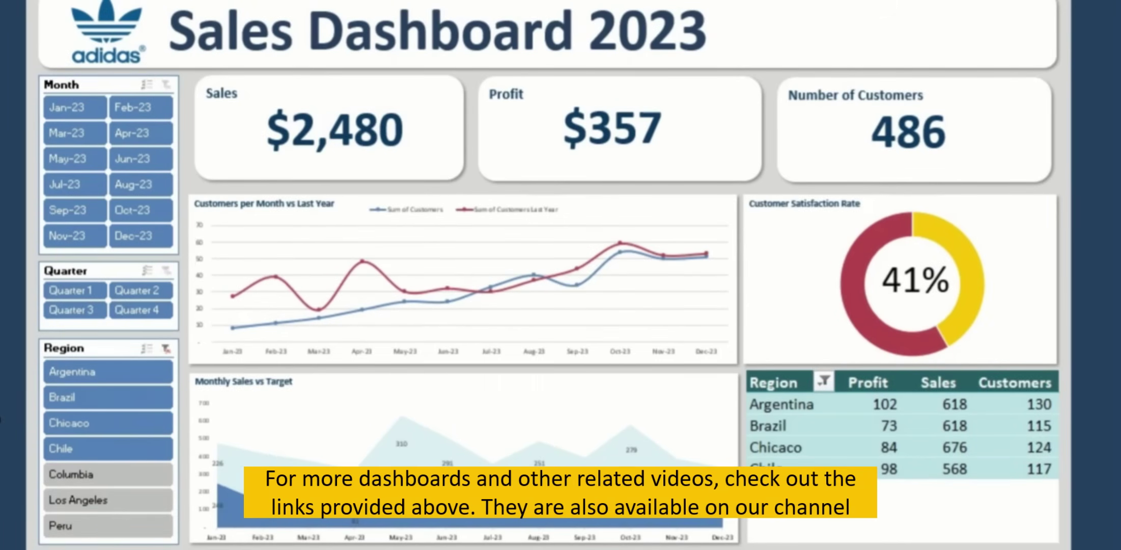
pyautogui.keyDown('ctrl'); pyautogui.click(101, 502); pyautogui.keyUp('ctrl')
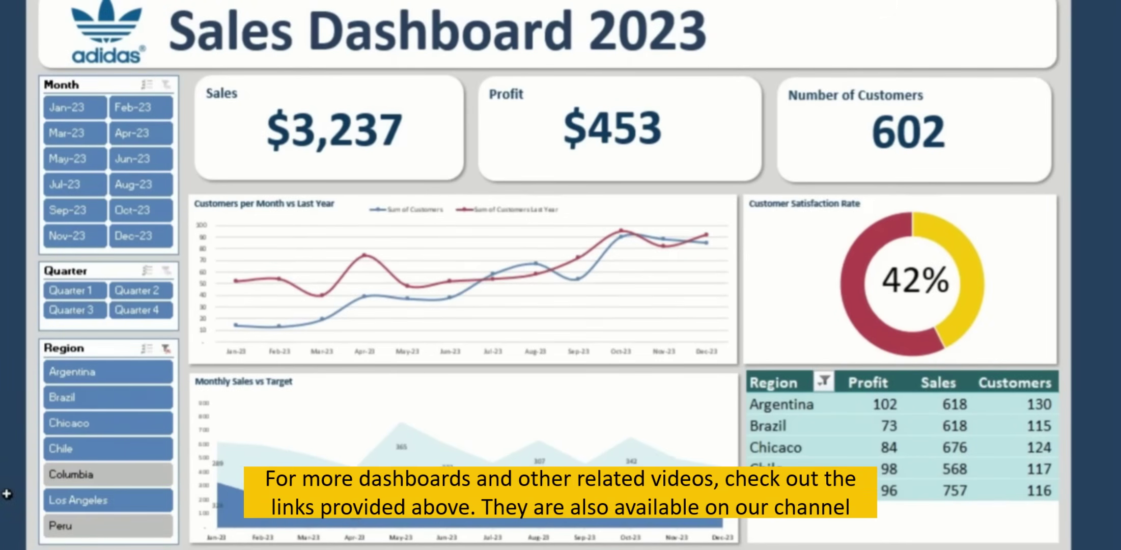
pyautogui.keyDown('ctrl'); pyautogui.click(122, 474); pyautogui.keyUp('ctrl')
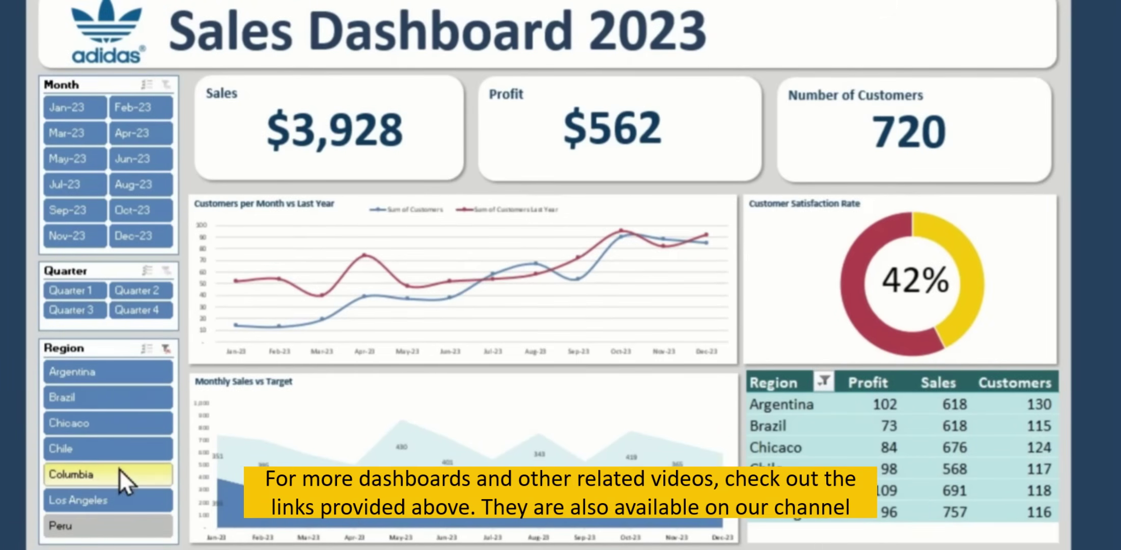
pyautogui.click(165, 348)
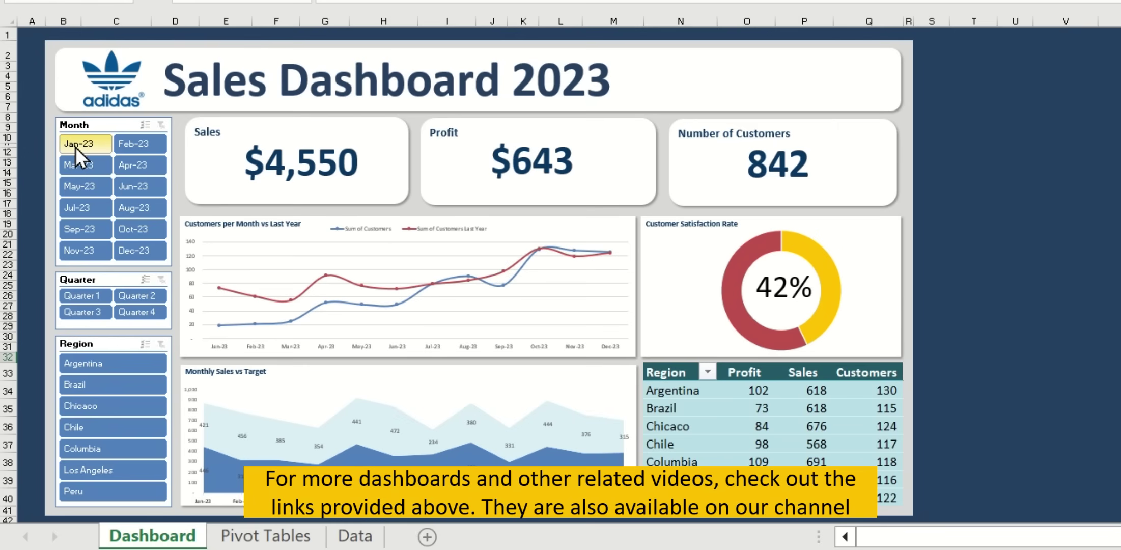
# Pick Jan-23 in the Month slicer and add months through Dec-23.
pyautogui.click(75, 145)
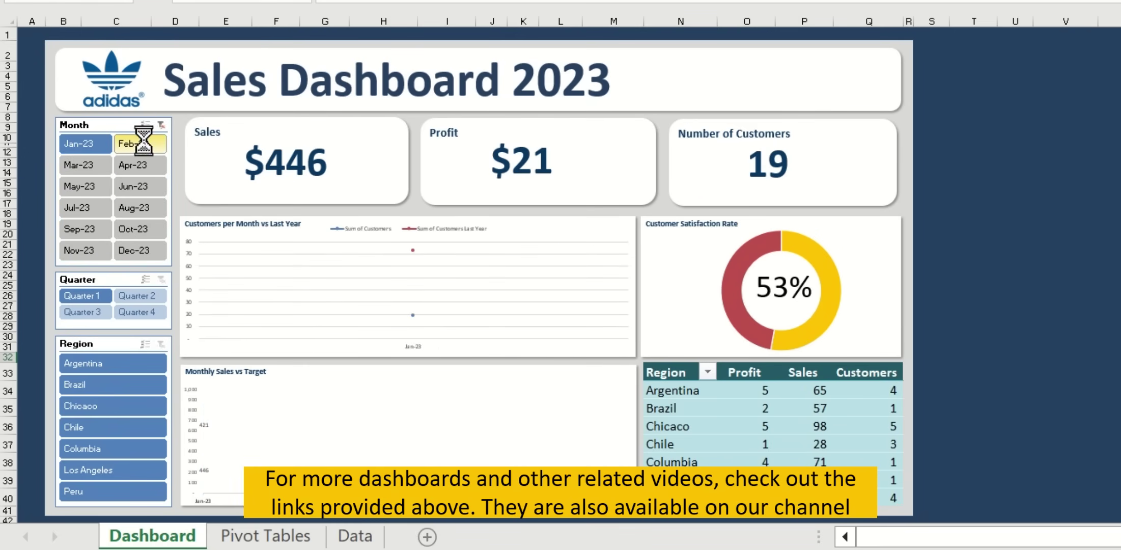
pyautogui.keyDown('ctrl'); pyautogui.click(145, 142); pyautogui.keyUp('ctrl')
pyautogui.keyDown('ctrl'); pyautogui.click(78, 171); pyautogui.keyUp('ctrl')
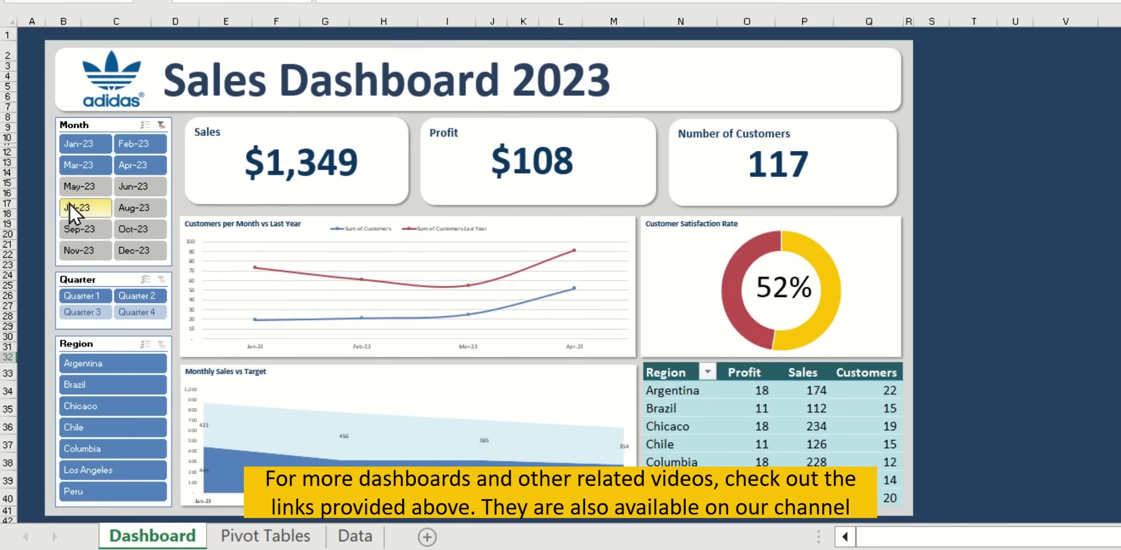
pyautogui.keyDown('ctrl'); pyautogui.click(83, 189); pyautogui.keyUp('ctrl')
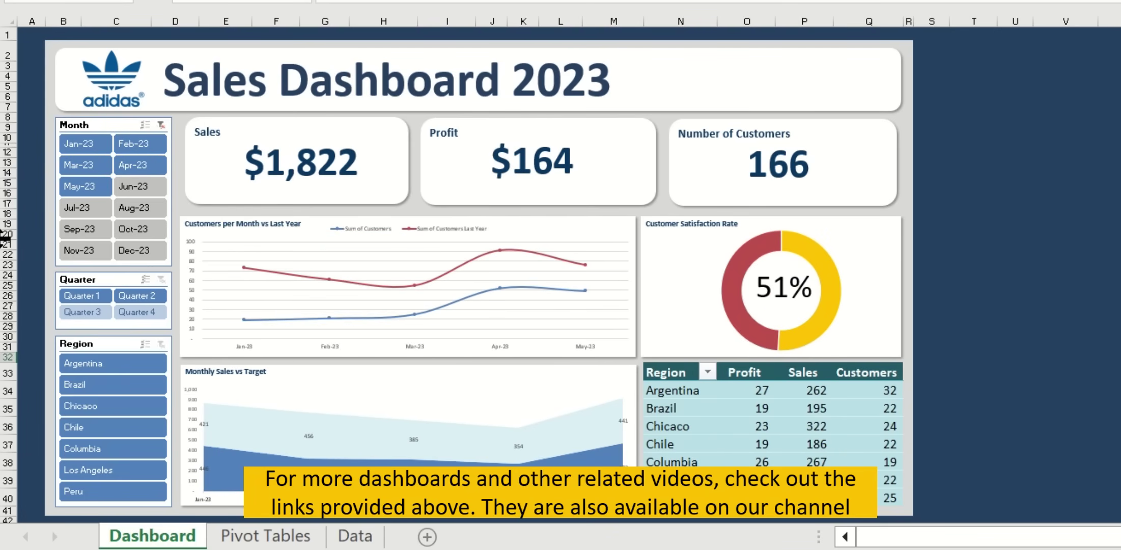
pyautogui.keyDown('ctrl'); pyautogui.click(132, 186); pyautogui.keyUp('ctrl')
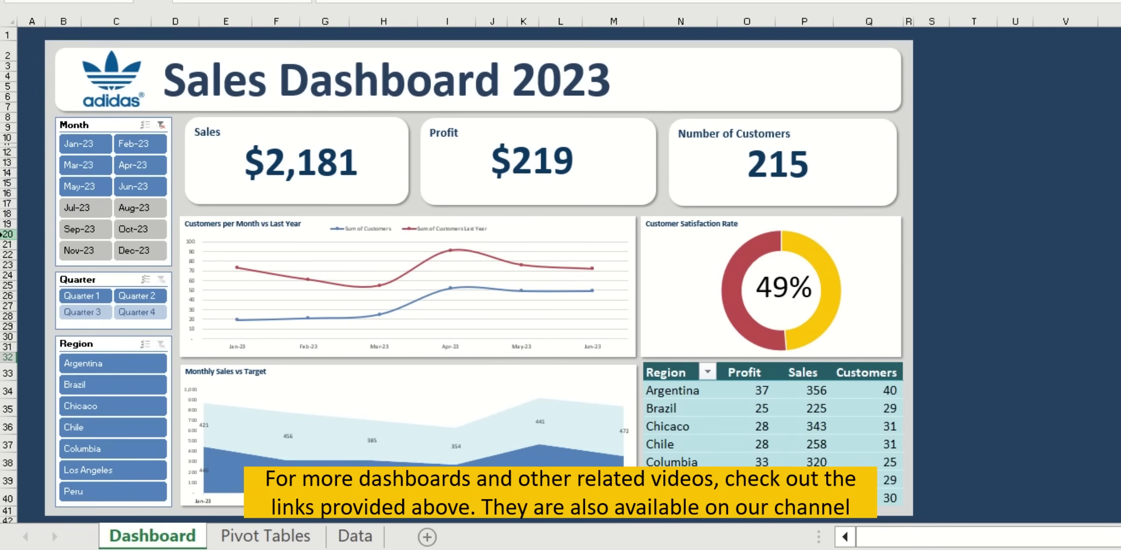
pyautogui.keyDown('ctrl'); pyautogui.click(77, 208); pyautogui.keyUp('ctrl')
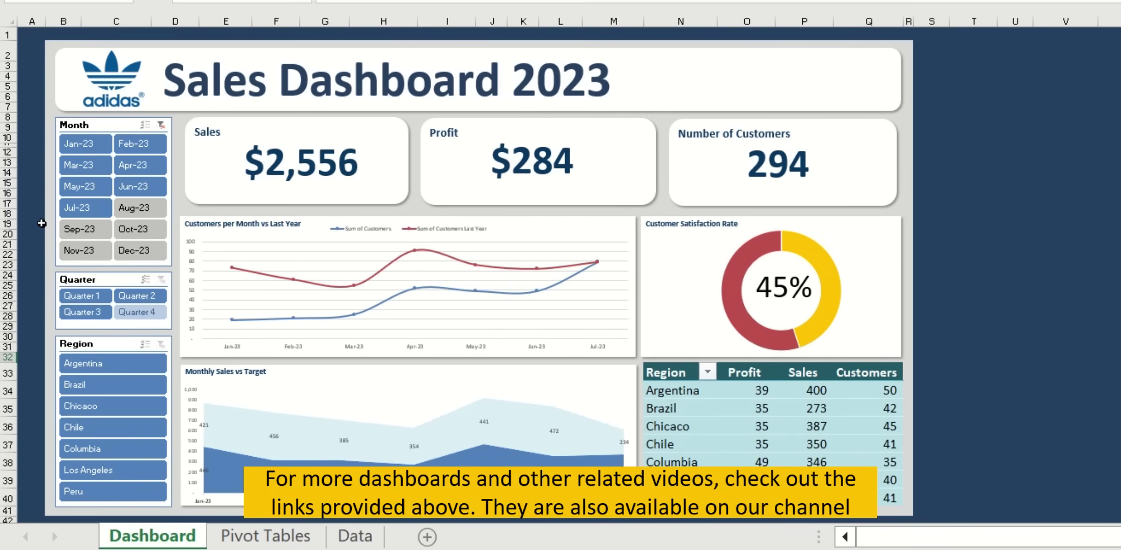
pyautogui.keyDown('ctrl'); pyautogui.click(133, 209); pyautogui.keyUp('ctrl')
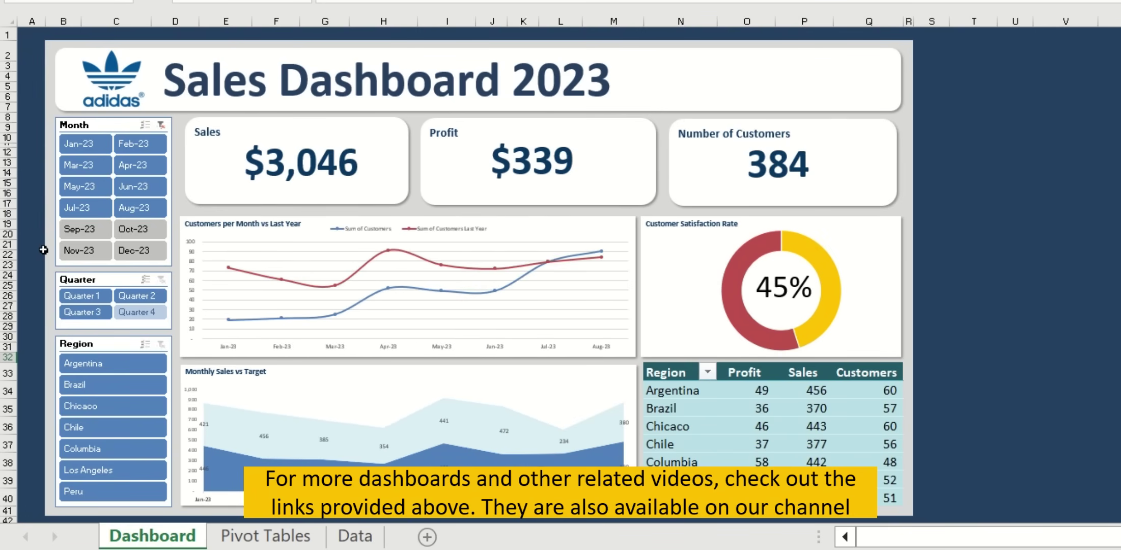
pyautogui.keyDown('ctrl'); pyautogui.click(80, 229); pyautogui.keyUp('ctrl')
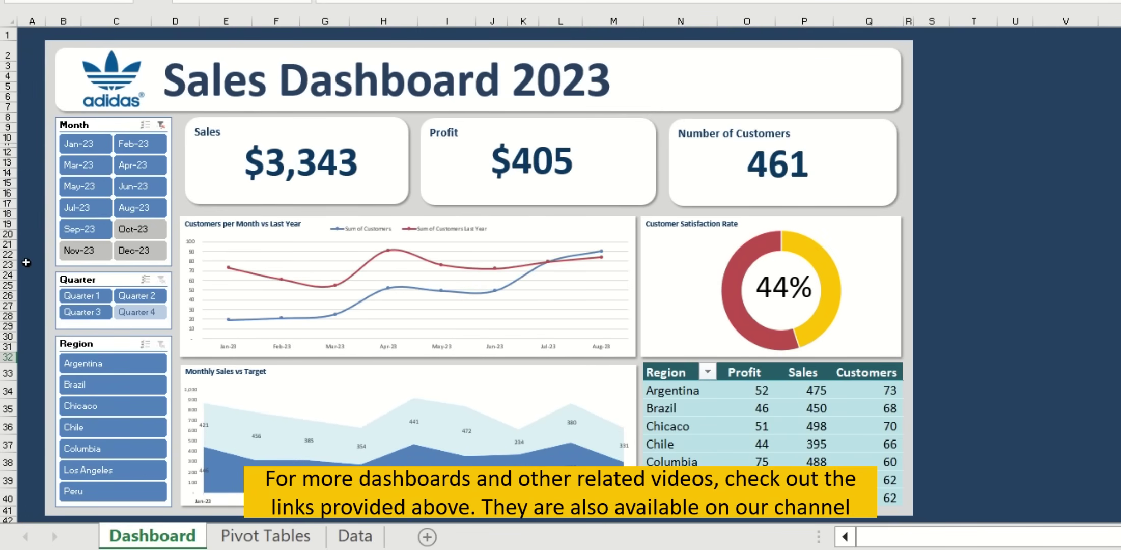
pyautogui.keyDown('ctrl'); pyautogui.click(142, 229); pyautogui.keyUp('ctrl')
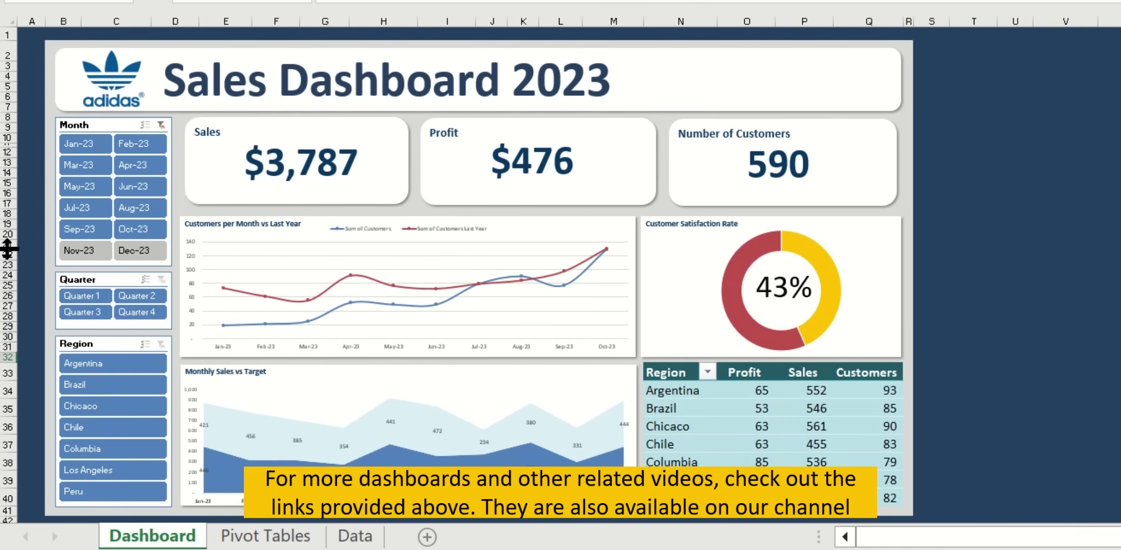
pyautogui.keyDown('ctrl'); pyautogui.click(79, 250); pyautogui.keyUp('ctrl')
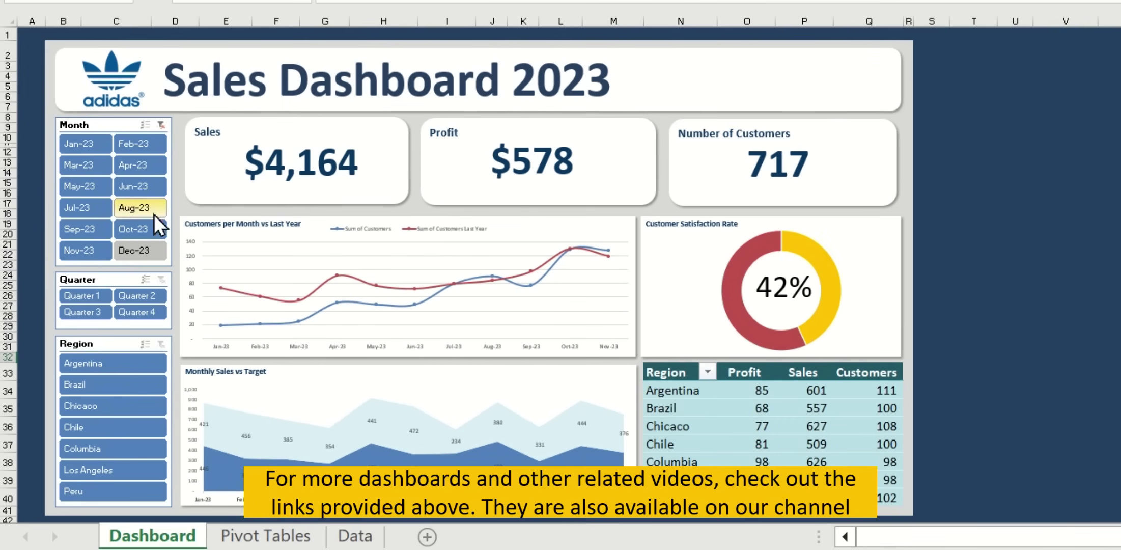
pyautogui.keyDown('ctrl'); pyautogui.click(154, 249); pyautogui.keyUp('ctrl')
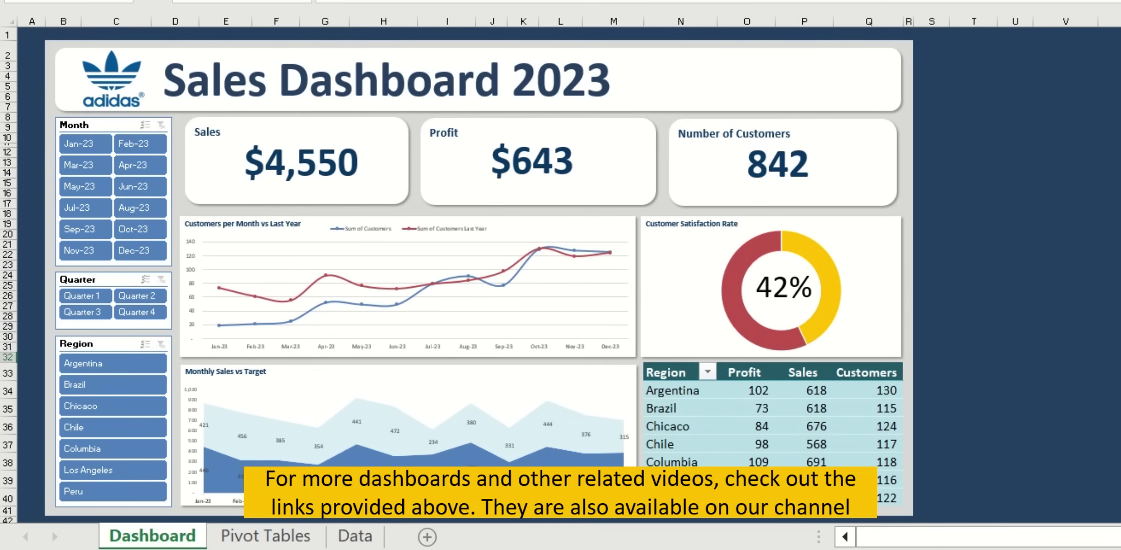
pyautogui.click(95, 300)
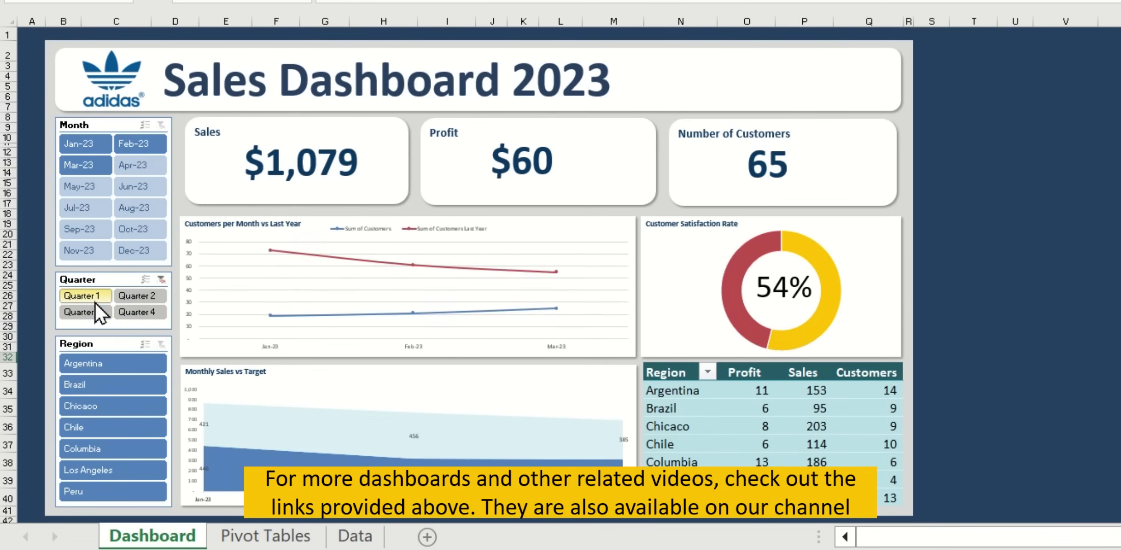
pyautogui.keyDown('ctrl'); pyautogui.click(139, 296); pyautogui.keyUp('ctrl')
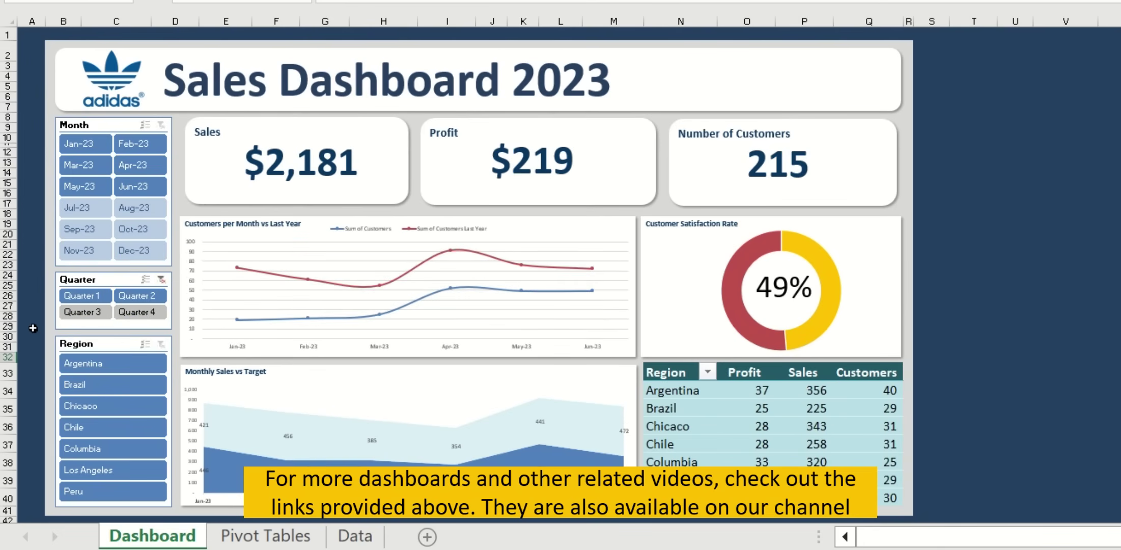
pyautogui.keyDown('ctrl'); pyautogui.click(76, 312); pyautogui.keyUp('ctrl')
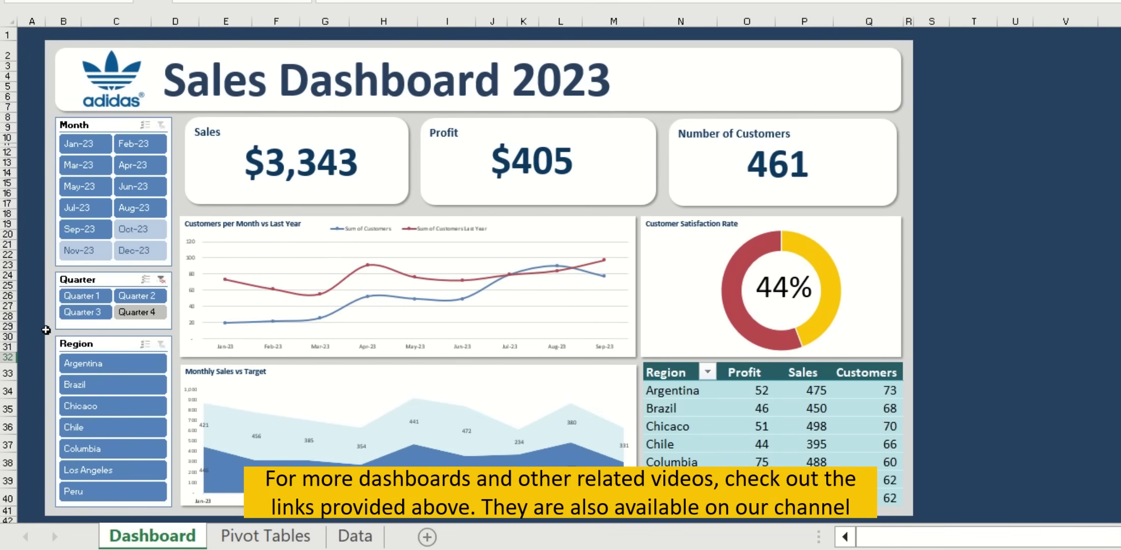
pyautogui.click(139, 317)
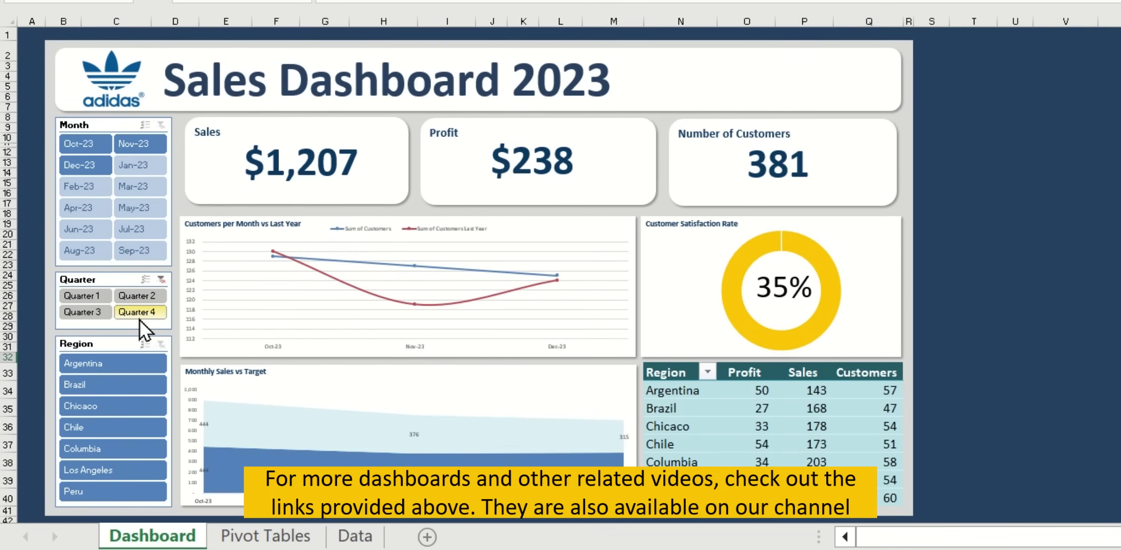
pyautogui.click(162, 280)
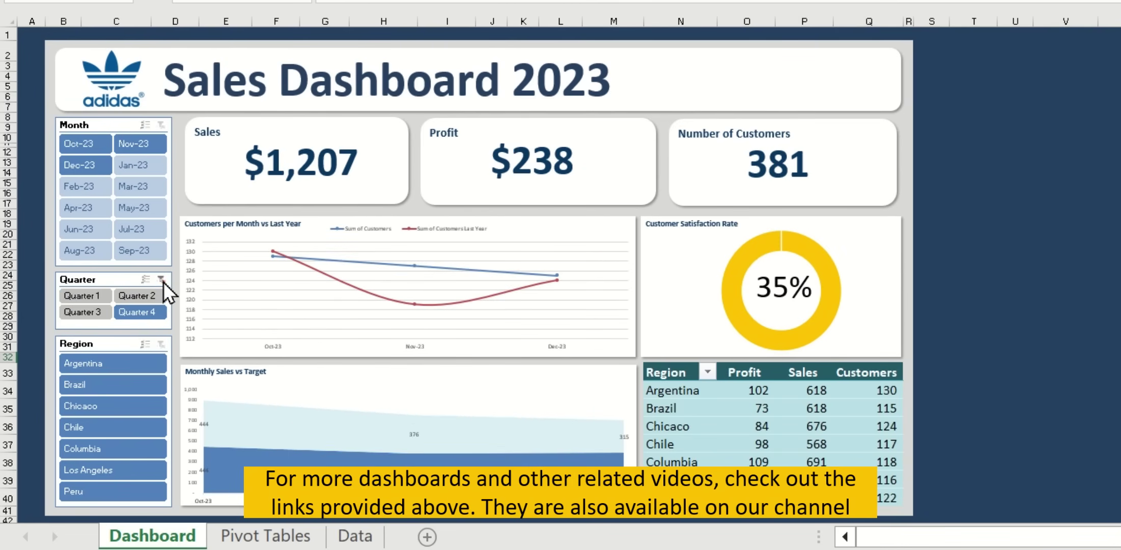
pyautogui.click(89, 302)
pyautogui.keyDown('ctrl'); pyautogui.click(133, 299); pyautogui.keyUp('ctrl')
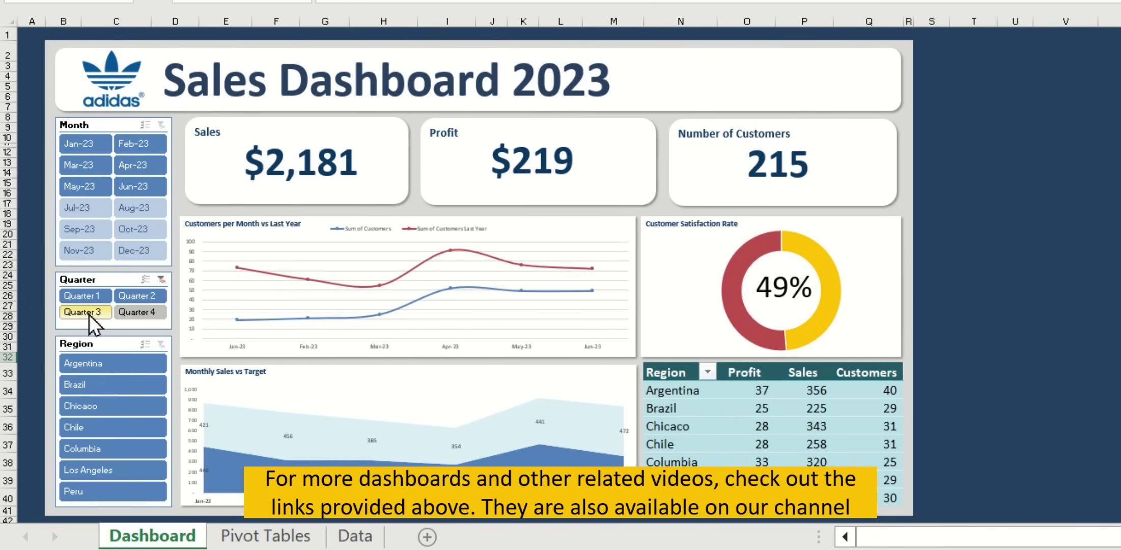
pyautogui.keyDown('ctrl'); pyautogui.click(72, 315); pyautogui.keyUp('ctrl')
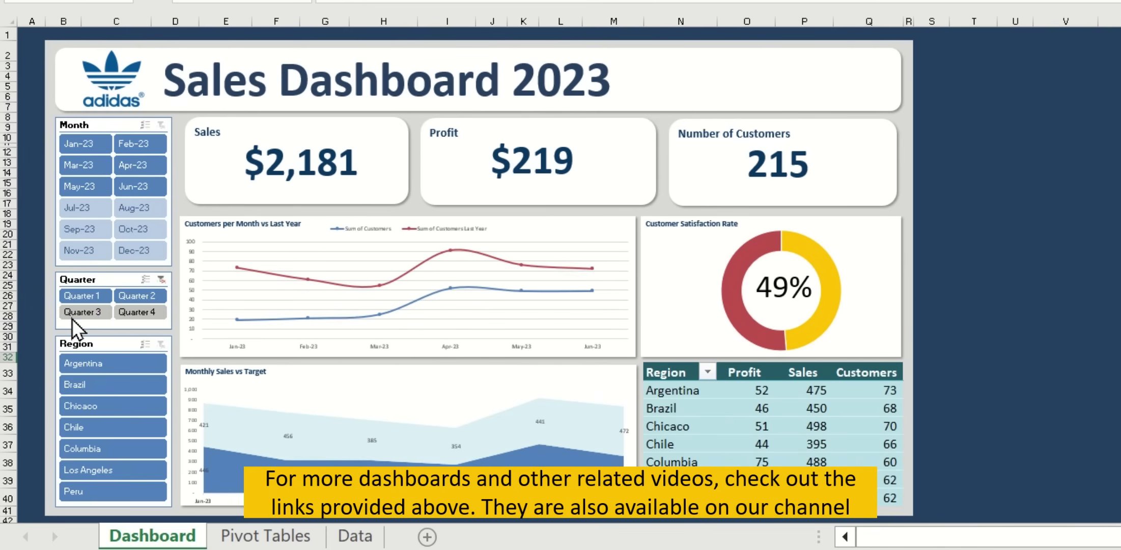
pyautogui.keyDown('ctrl'); pyautogui.click(142, 312); pyautogui.keyUp('ctrl')
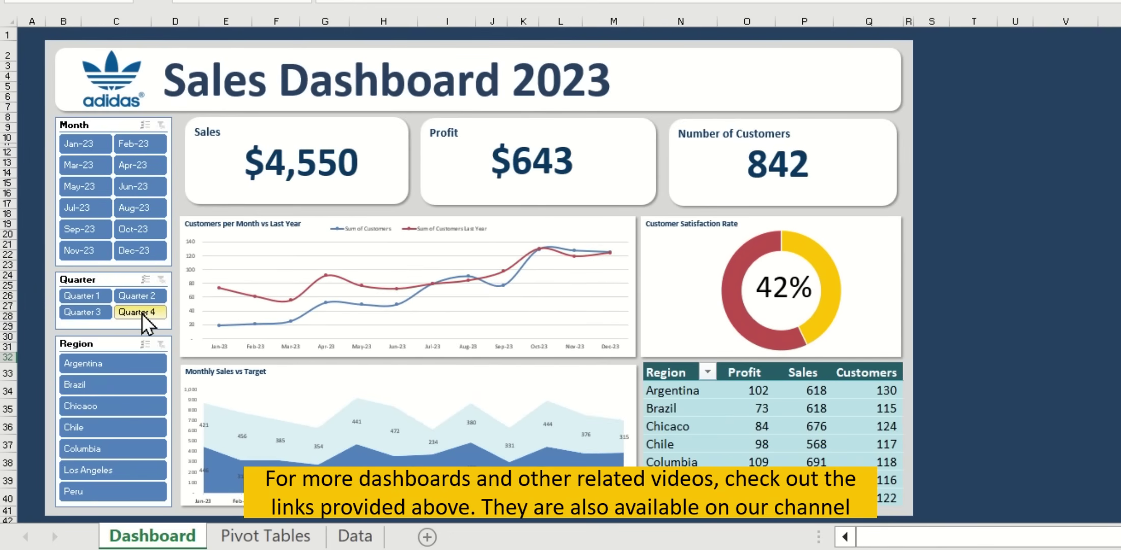
pyautogui.click(106, 370)
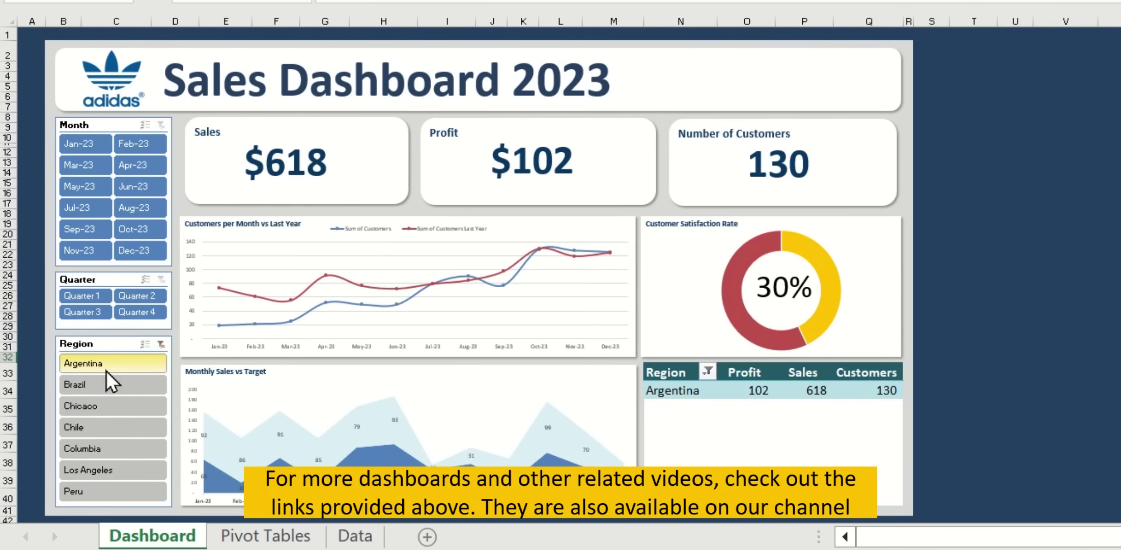
pyautogui.keyDown('ctrl'); pyautogui.click(106, 386); pyautogui.keyUp('ctrl')
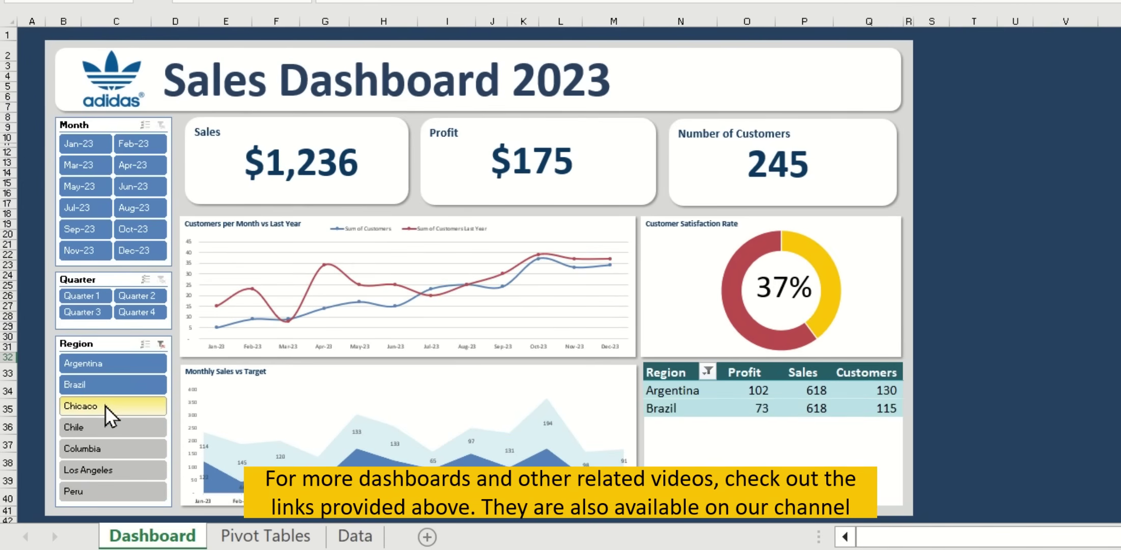
pyautogui.keyDown('ctrl'); pyautogui.click(105, 405); pyautogui.keyUp('ctrl')
pyautogui.keyDown('ctrl'); pyautogui.click(106, 424); pyautogui.keyUp('ctrl')
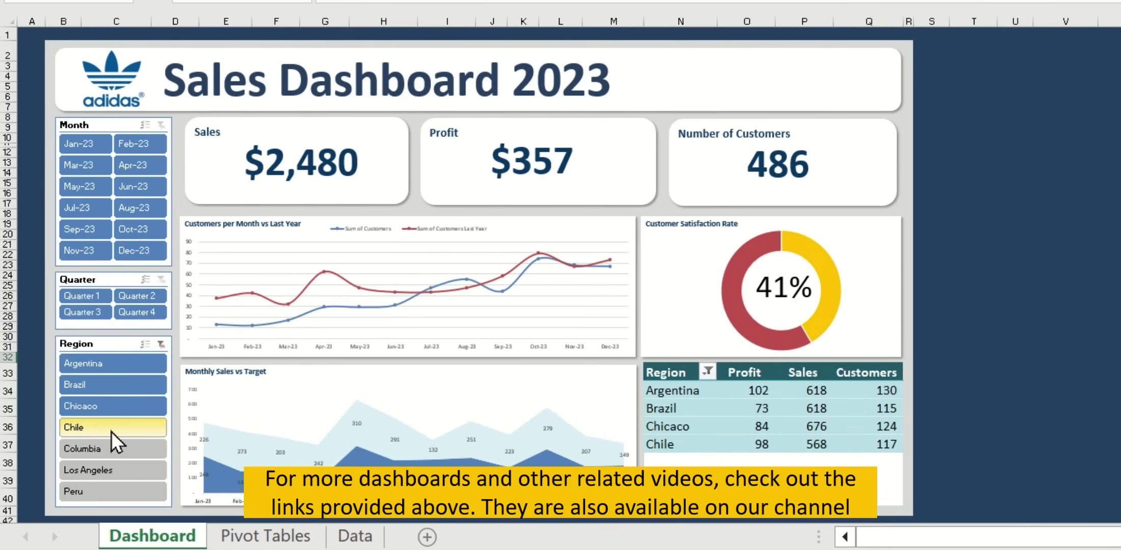
pyautogui.keyDown('ctrl'); pyautogui.click(114, 444); pyautogui.keyUp('ctrl')
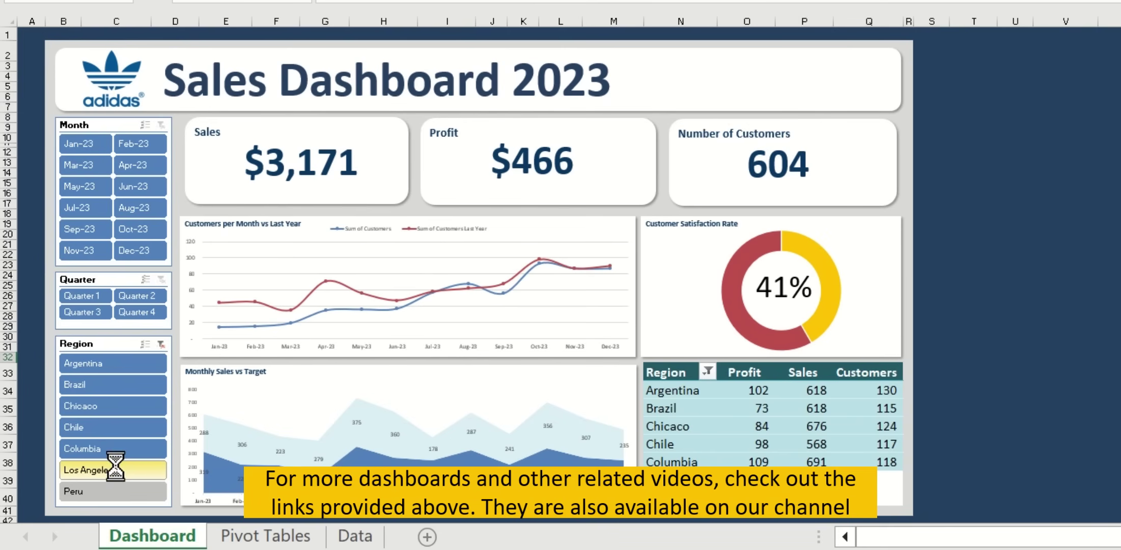
pyautogui.keyDown('ctrl'); pyautogui.click(116, 468); pyautogui.keyUp('ctrl')
pyautogui.keyDown('ctrl'); pyautogui.click(114, 486); pyautogui.keyUp('ctrl')
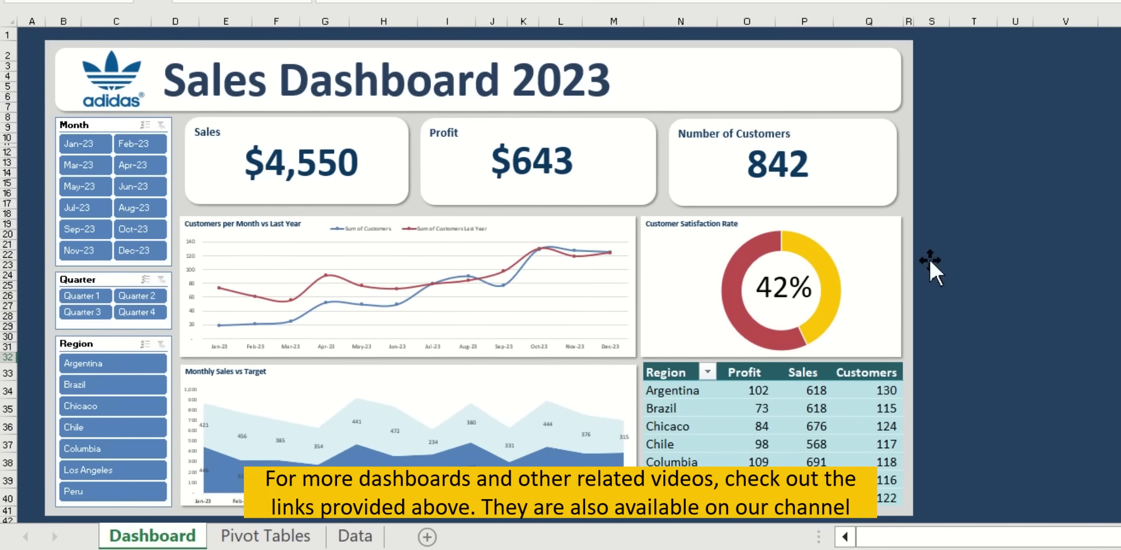